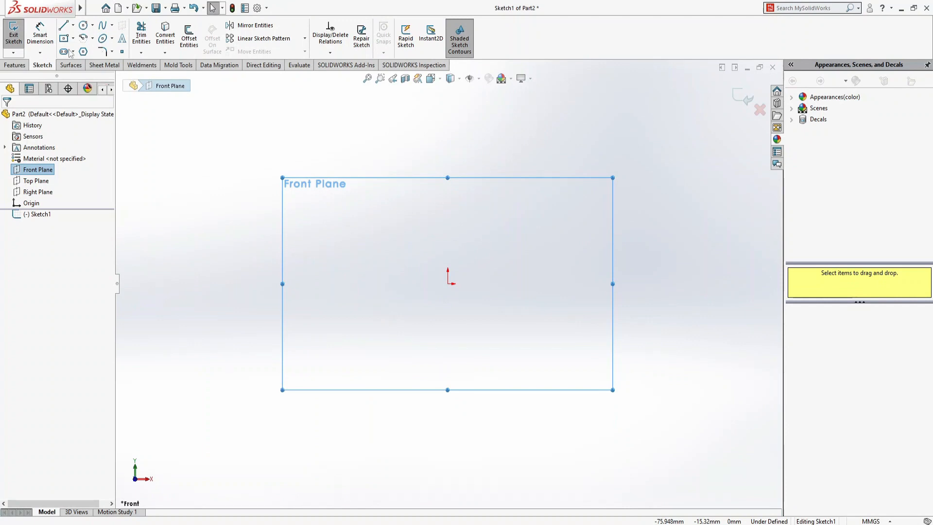
# - Sketch a center rectangle at the origin, about 82 mm wide and 111 mm high, and dimension its width to 85 mm
pyautogui.click(63, 38)
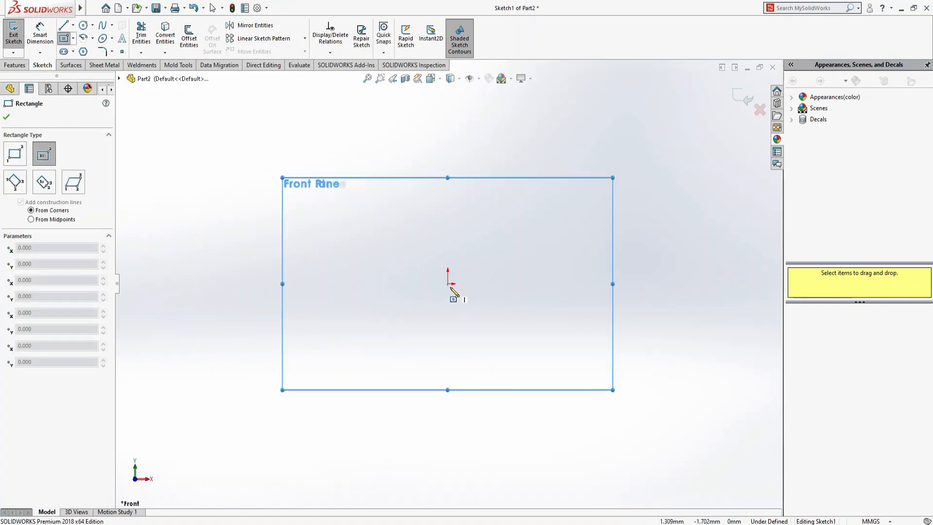
pyautogui.moveTo(447, 284); pyautogui.dragTo(372, 177)
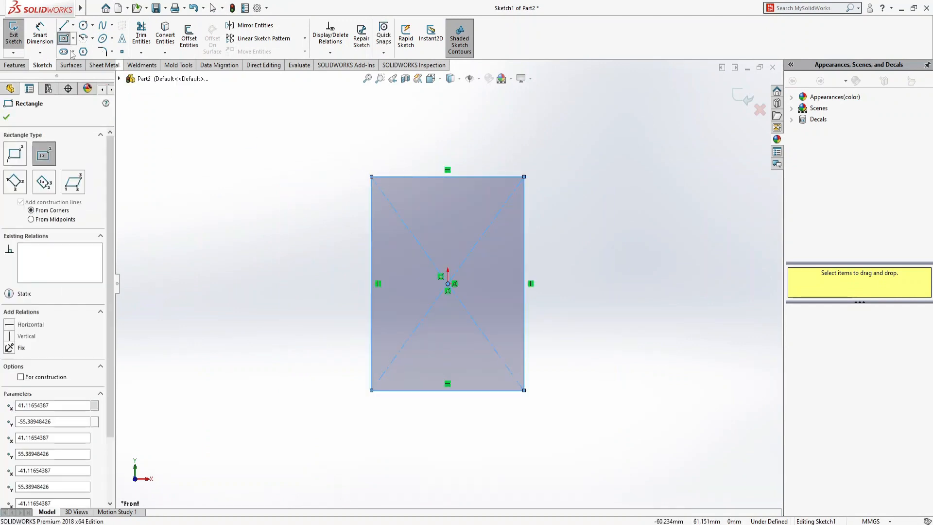
pyautogui.click(39, 32)
pyautogui.click(447, 177)
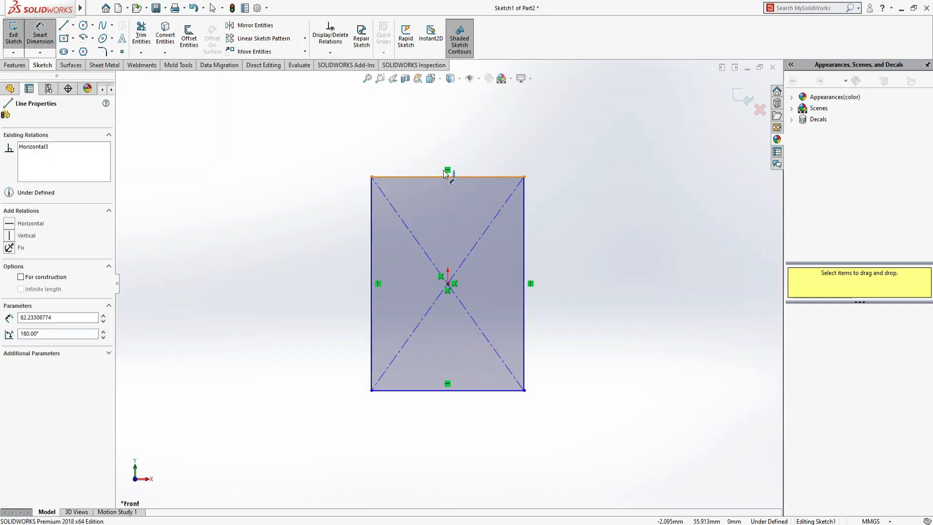
pyautogui.click(445, 137)
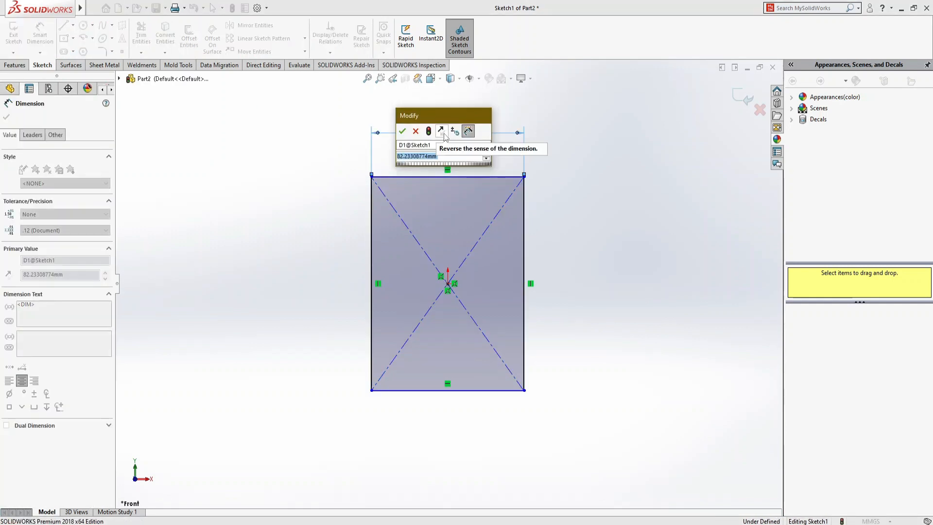
pyautogui.write('85')
pyautogui.press('Return')
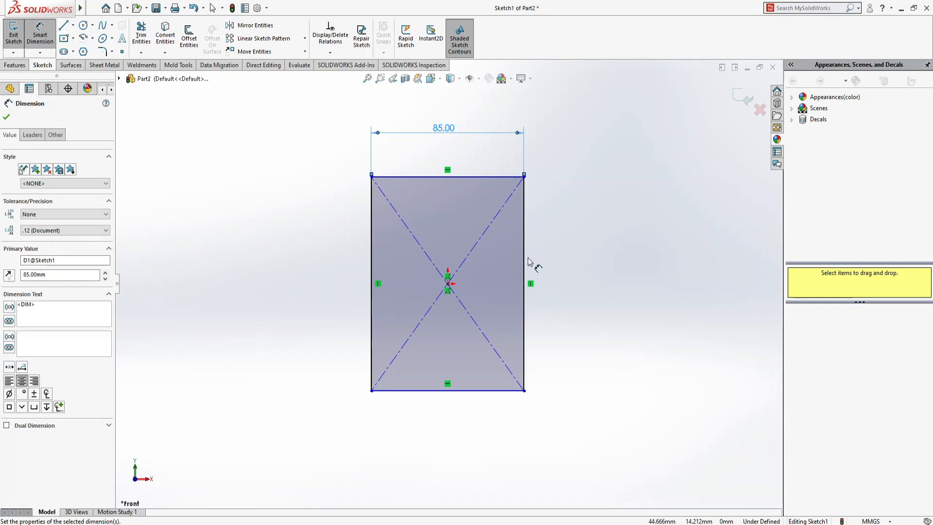
# - Dimension the rectangle's height to 125 mm
pyautogui.click(525, 264)
pyautogui.click(569, 262)
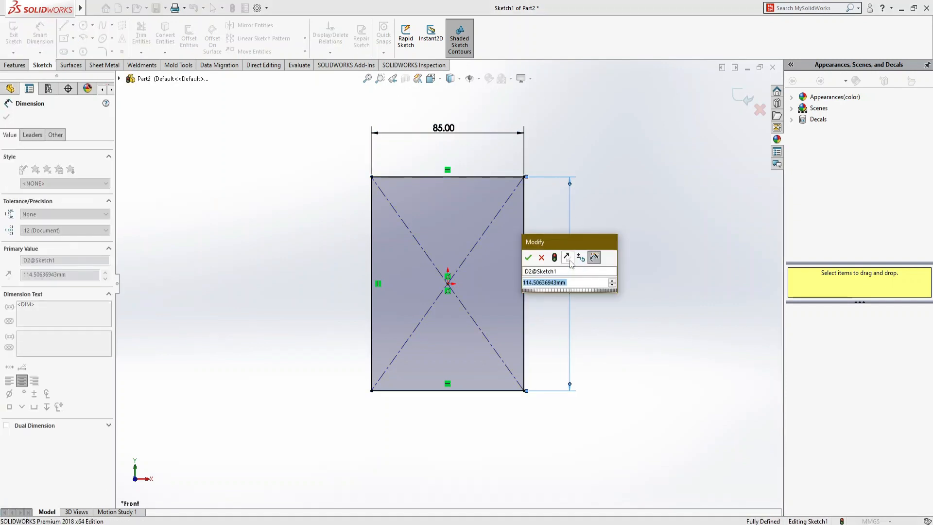
pyautogui.write('125')
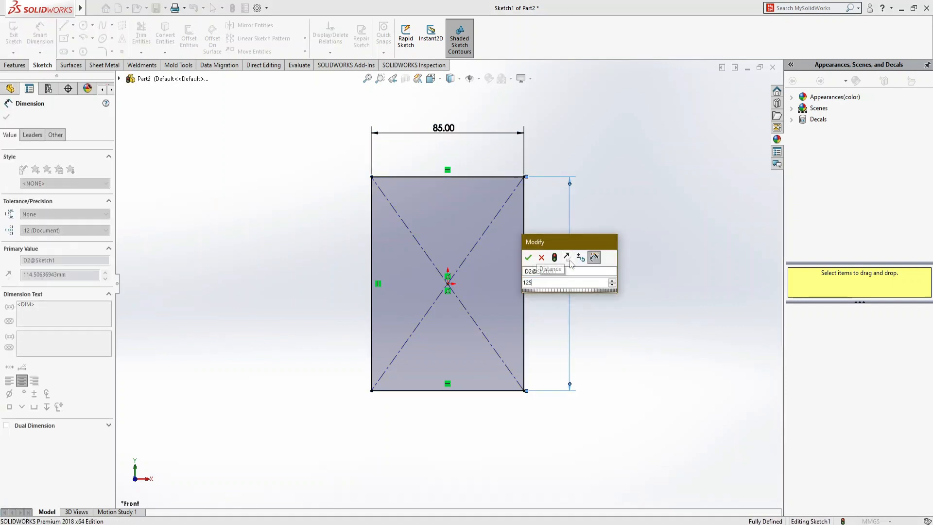
pyautogui.press('Return')
# - Consult the reference image and sketch lines from the rectangle's lower-right corner: about 28 mm right, 10 mm down and 31 mm back left
pyautogui.hotkey('alt', 'Tab')
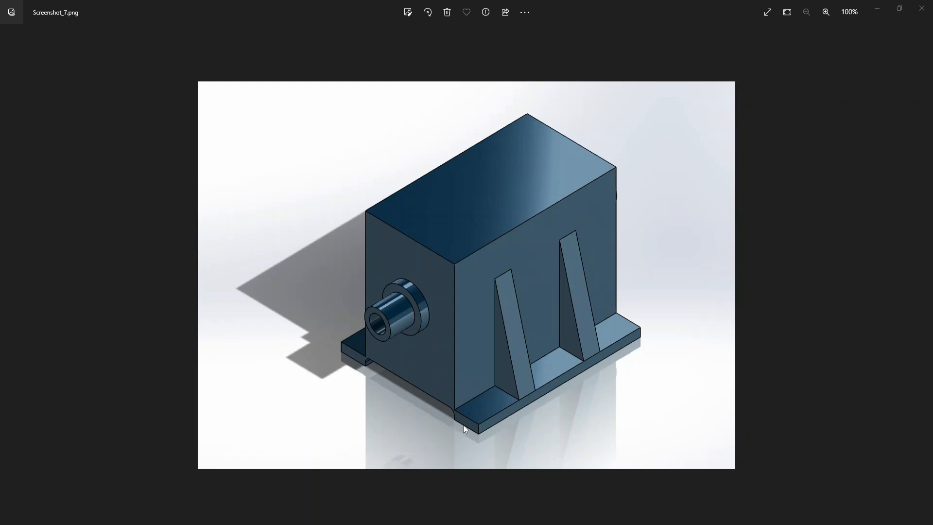
pyautogui.hotkey('alt', 'Tab')
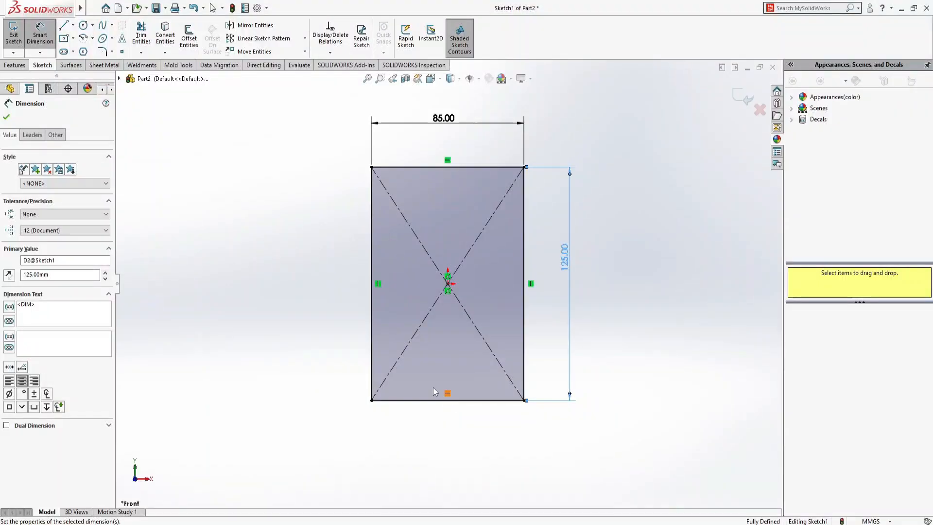
pyautogui.click(66, 26)
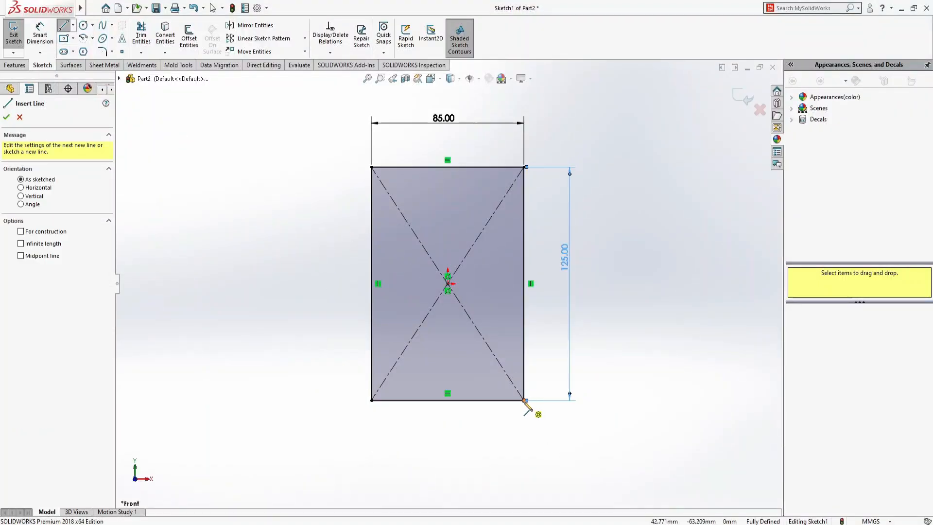
pyautogui.click(524, 401)
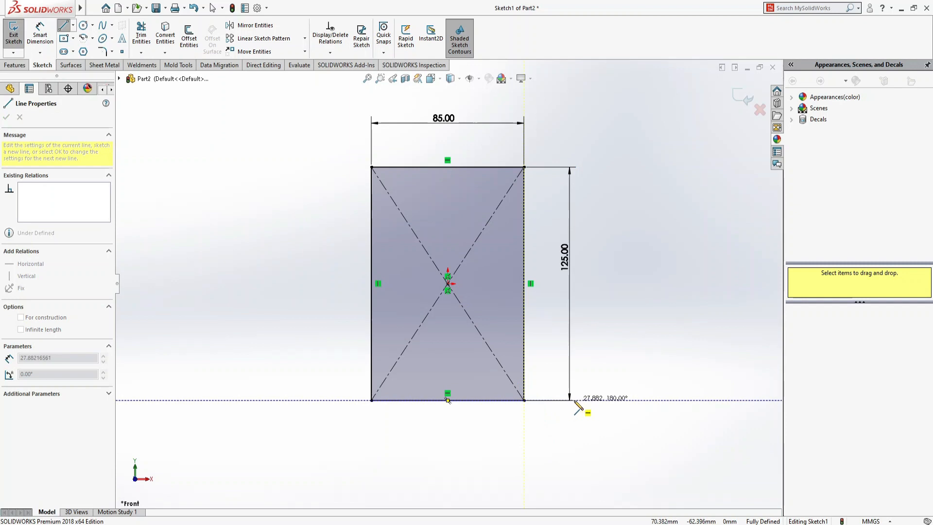
pyautogui.click(575, 401)
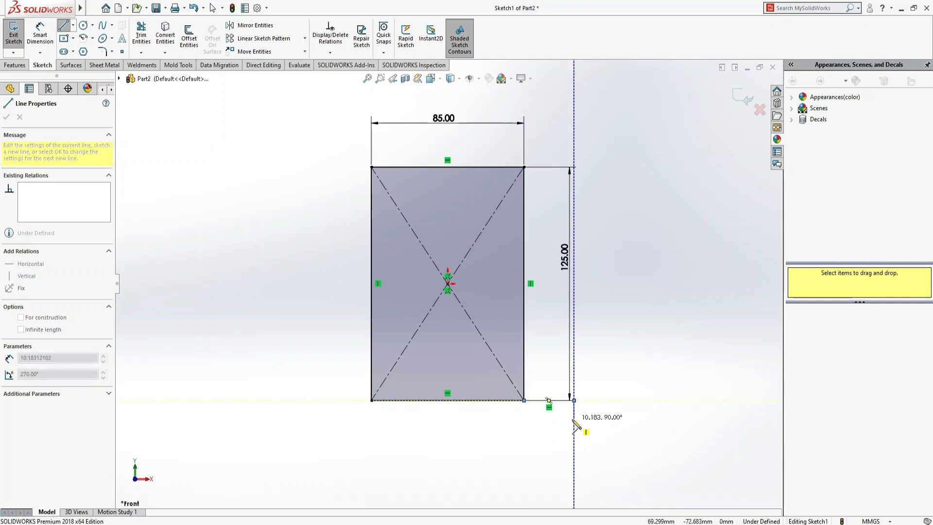
pyautogui.click(574, 419)
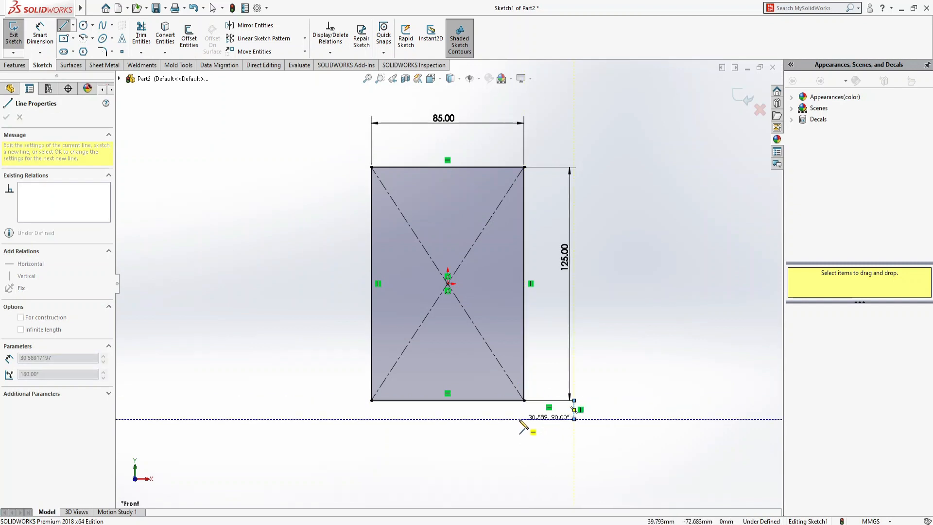
pyautogui.doubleClick(520, 419)
pyautogui.hotkey('alt', 'Tab')
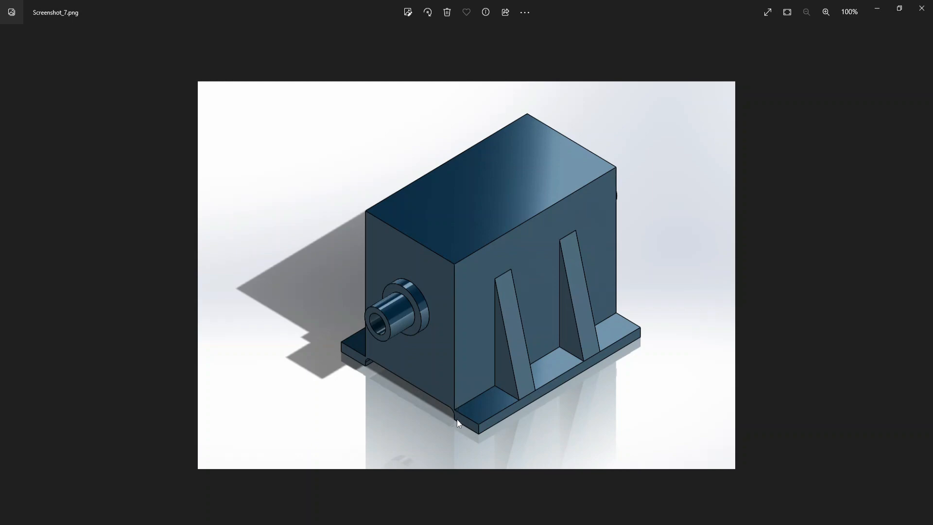
pyautogui.hotkey('alt', 'Tab')
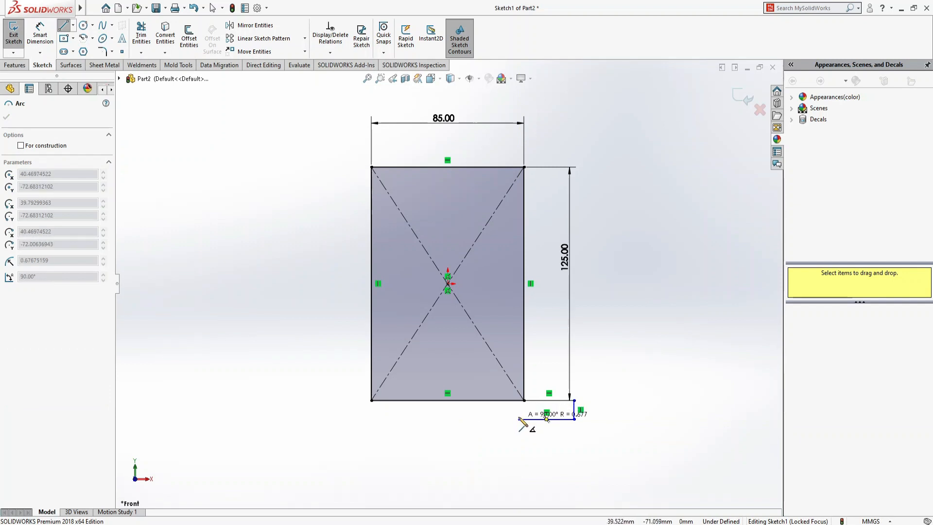
pyautogui.click(65, 25)
pyautogui.click(65, 27)
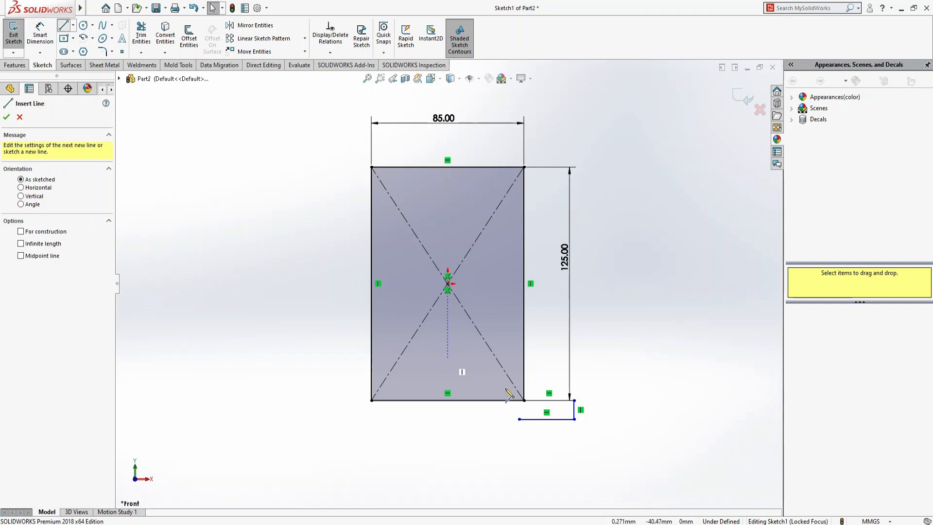
pyautogui.press('Escape')
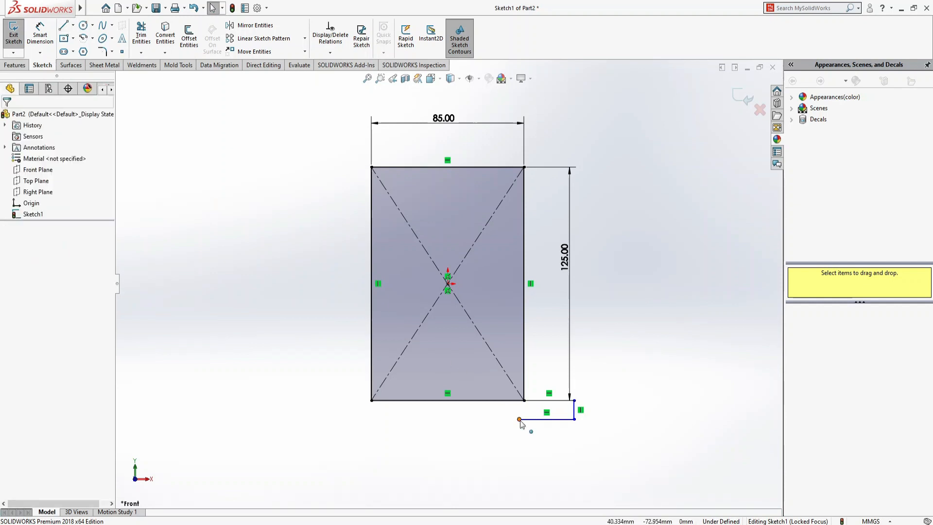
# - Add a vertical relation between the open end of the foot outline and the rectangle's lower-right corner
pyautogui.click(519, 419)
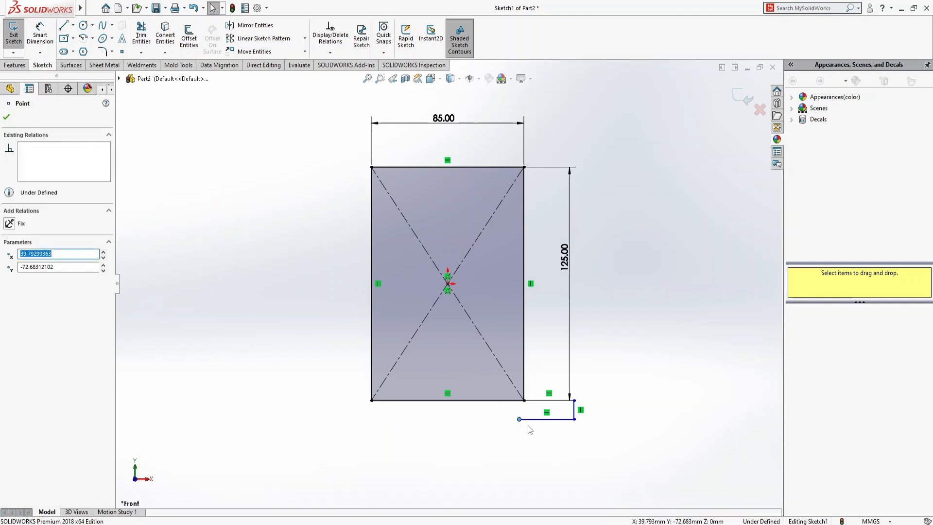
pyautogui.keyDown('ctrl'); pyautogui.click(524, 400); pyautogui.keyUp('ctrl')
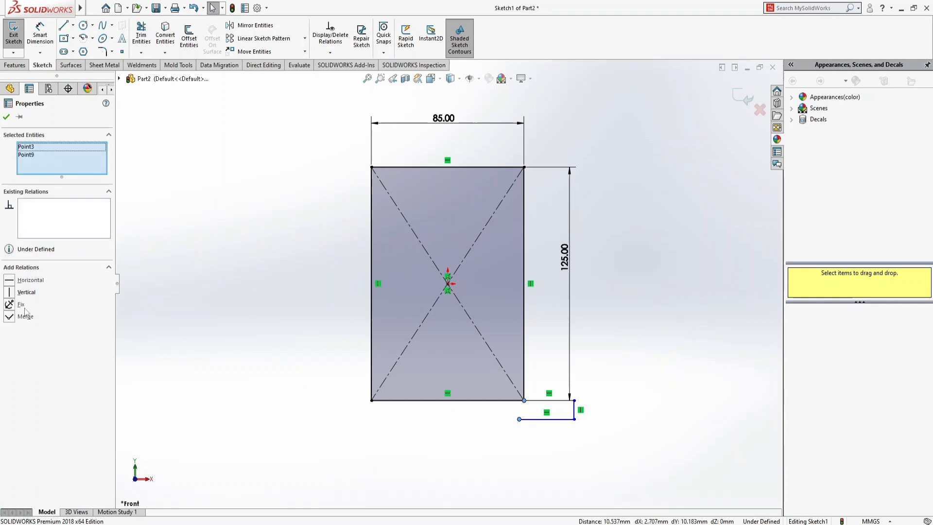
pyautogui.click(11, 291)
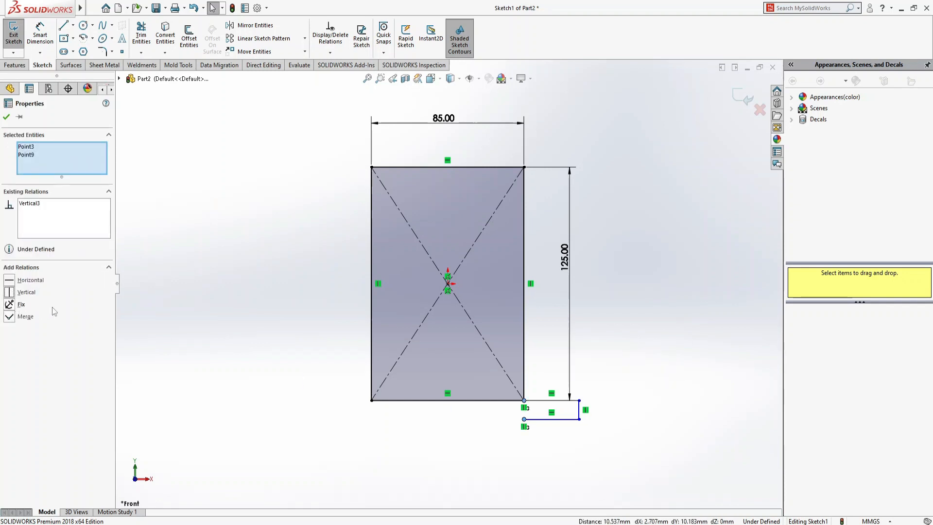
pyautogui.press('Escape')
# - Sketch a line about 5 mm up from the foot's open end and an 85 mm horizontal line left to below the rectangle's left edge
pyautogui.click(63, 26)
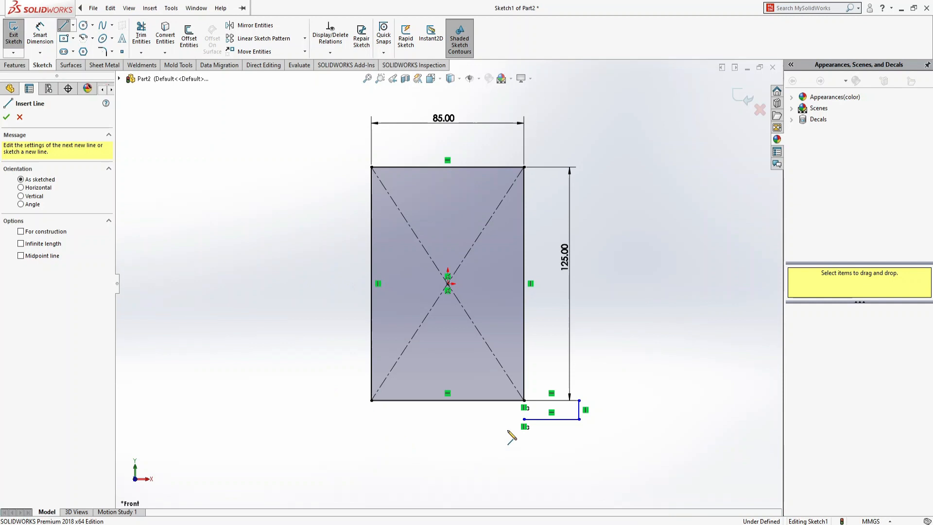
pyautogui.click(525, 419)
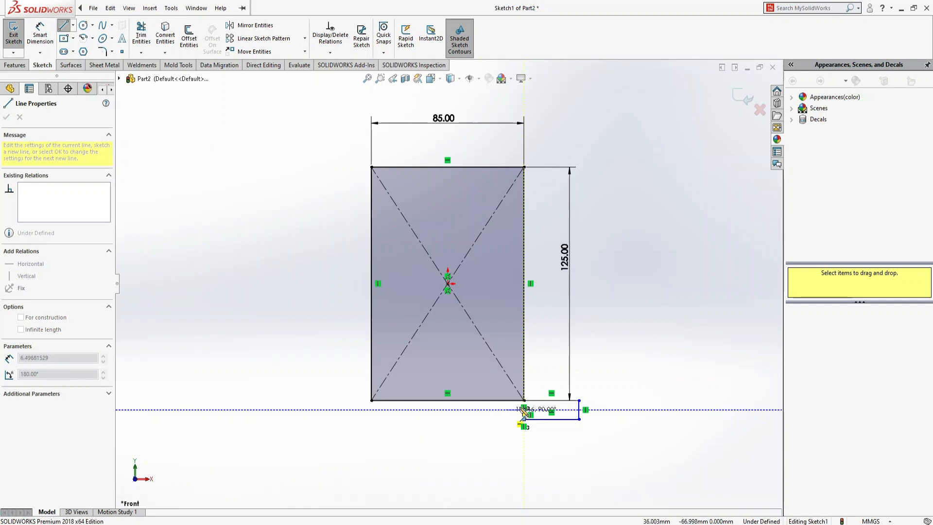
pyautogui.scroll(-5, 523, 414)
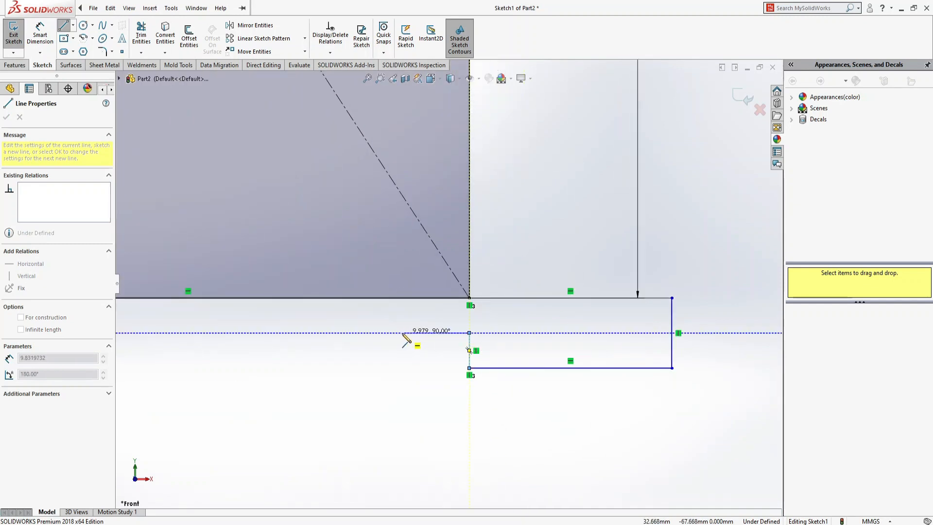
pyautogui.scroll(4, 427, 328)
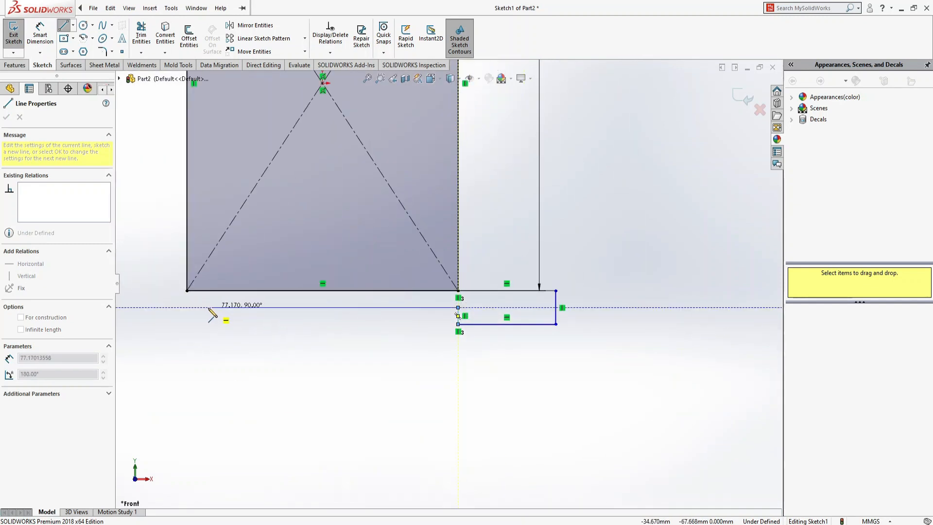
pyautogui.click(188, 307)
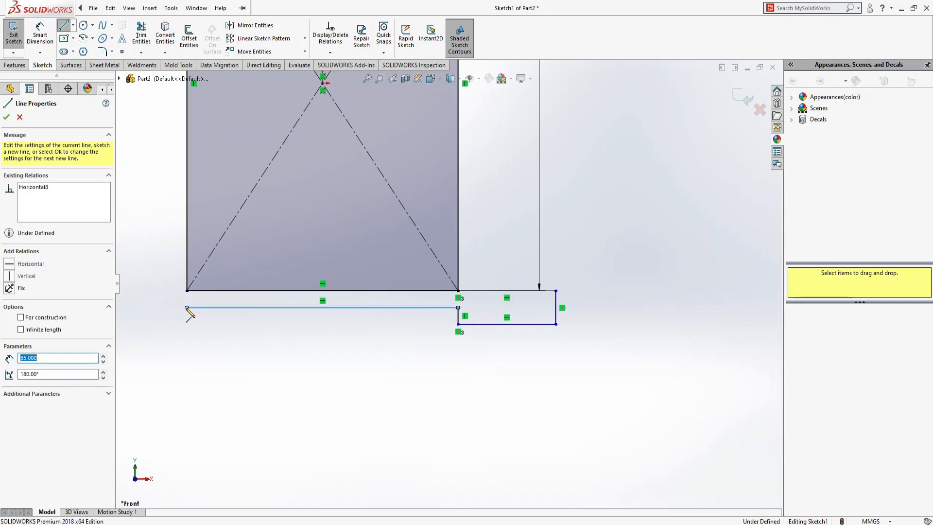
# - Sketch the left foot: about 5 mm down, 28 mm left, 10 mm up and back to the rectangle's lower-left corner
pyautogui.press('z')
pyautogui.click(266, 312)
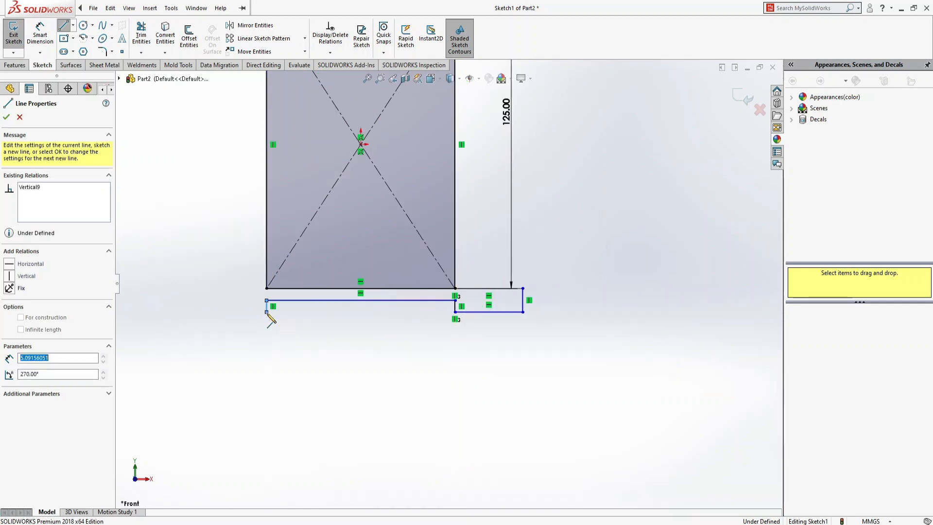
pyautogui.click(204, 311)
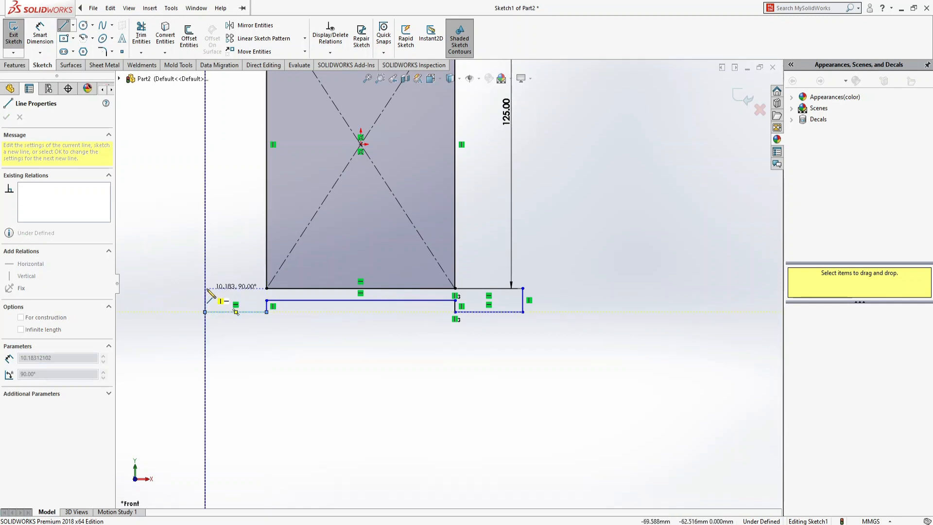
pyautogui.click(205, 288)
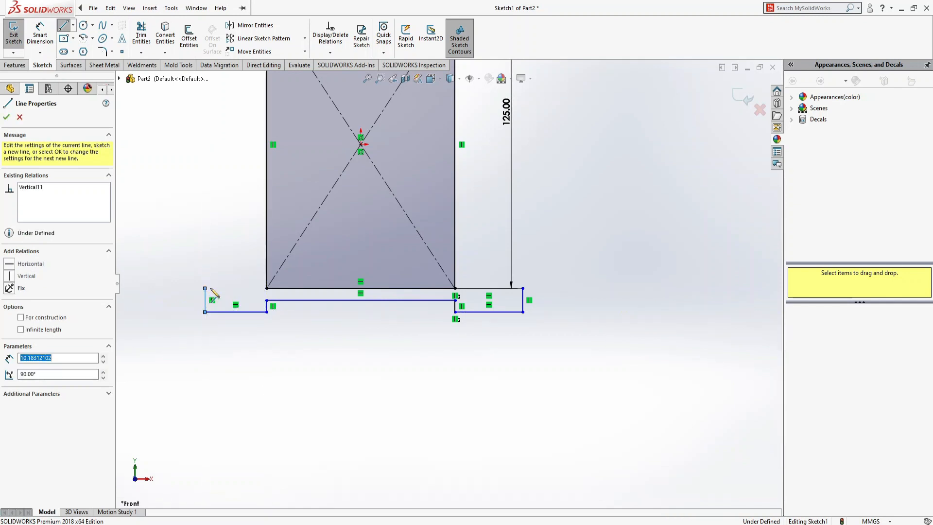
pyautogui.click(268, 289)
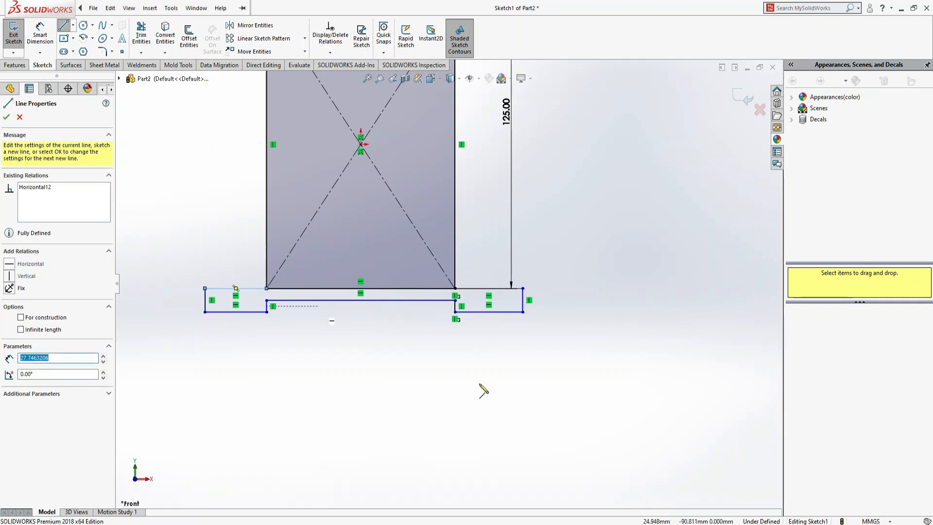
pyautogui.press('Escape')
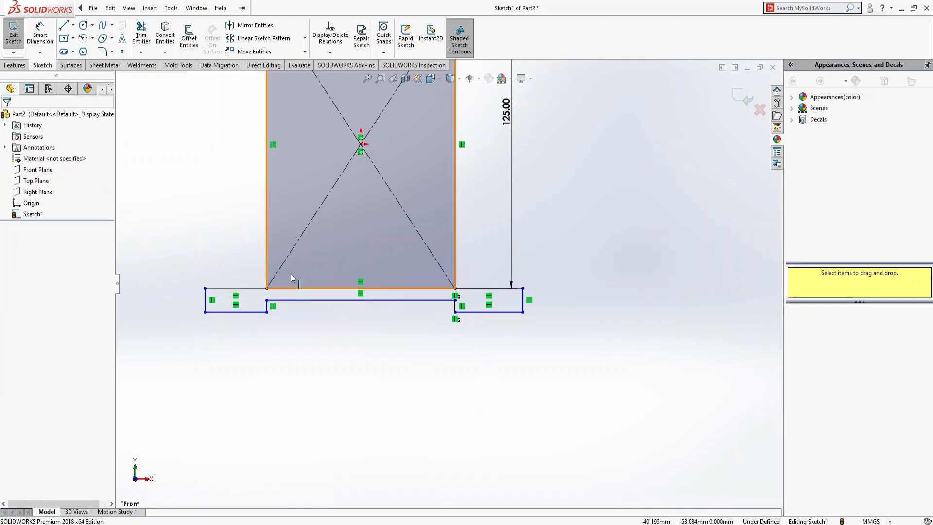
# - Add an equal relation between the top edges of the left and right feet
pyautogui.click(506, 291)
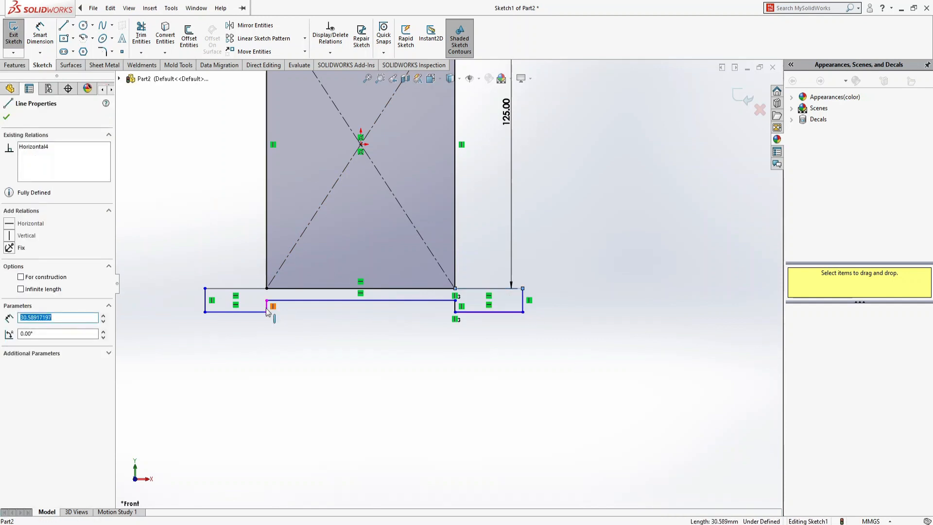
pyautogui.keyDown('ctrl'); pyautogui.click(244, 289); pyautogui.keyUp('ctrl')
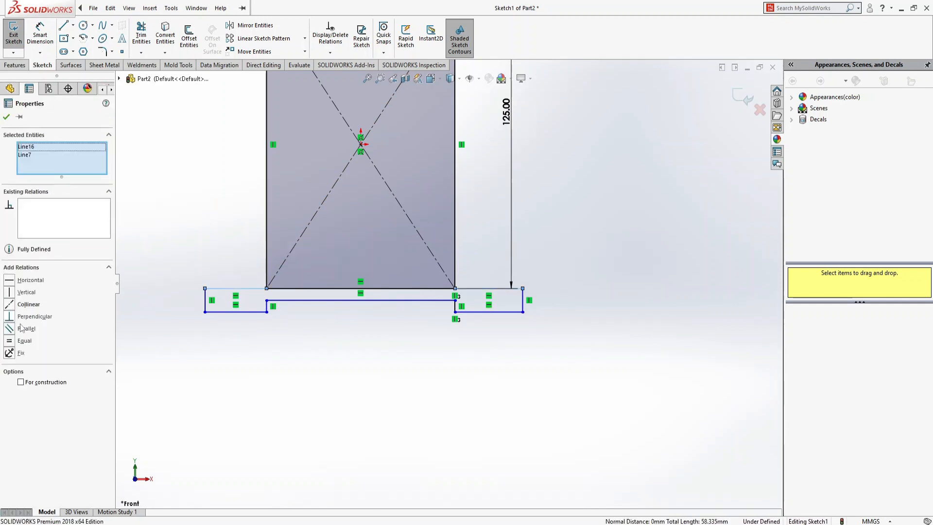
pyautogui.click(10, 342)
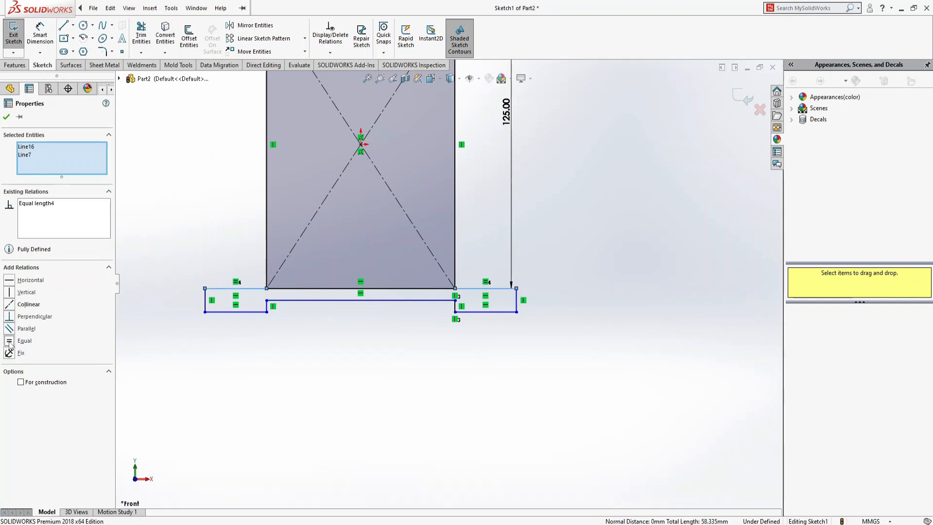
pyautogui.click(265, 363)
# - Add an equal relation between the outer vertical edges of the right and left feet
pyautogui.click(518, 305)
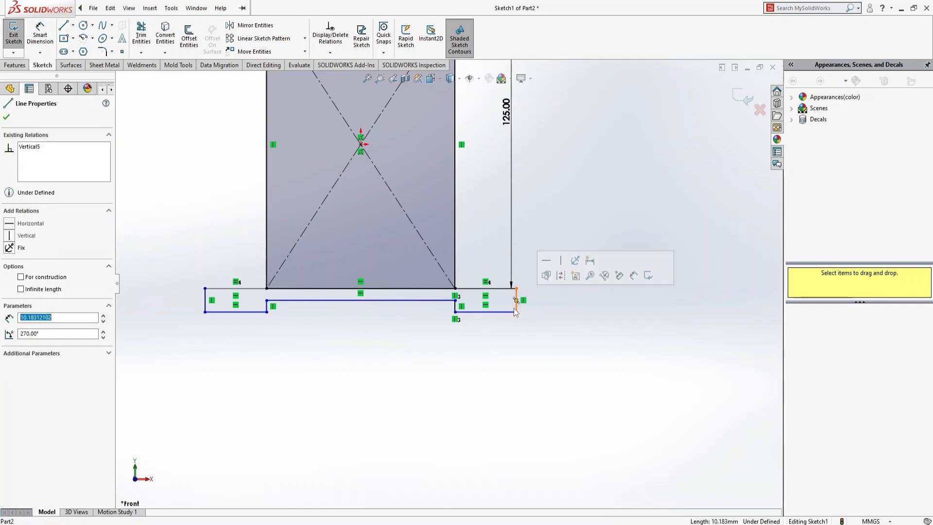
pyautogui.keyDown('ctrl'); pyautogui.click(205, 299); pyautogui.keyUp('ctrl')
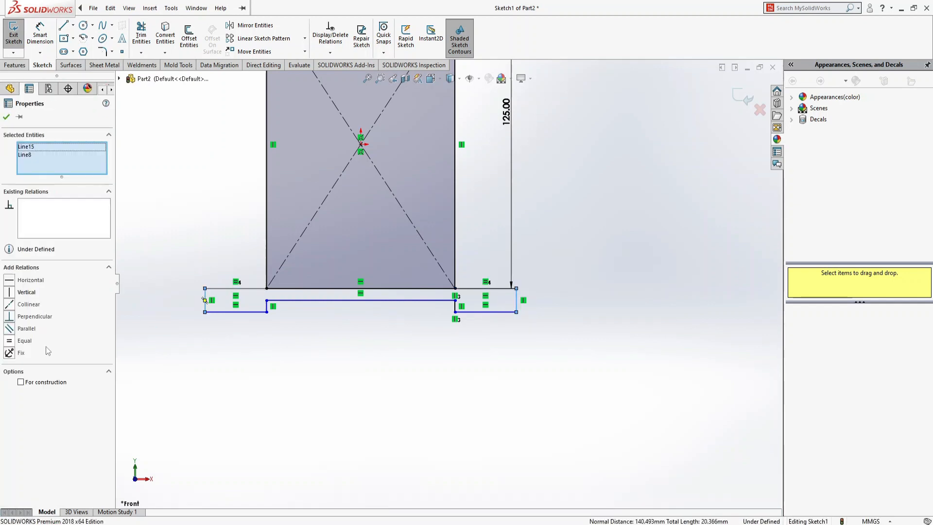
pyautogui.click(10, 342)
pyautogui.click(298, 377)
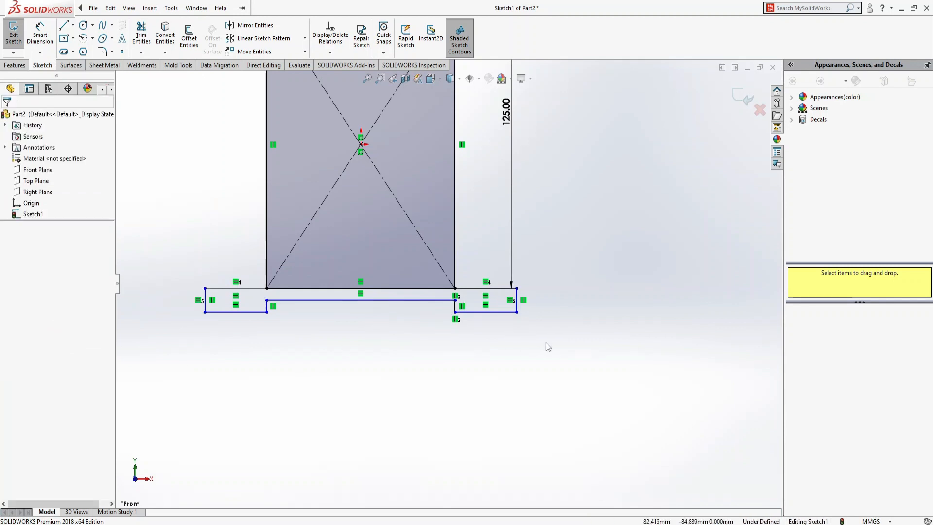
pyautogui.click(103, 51)
pyautogui.click(456, 301)
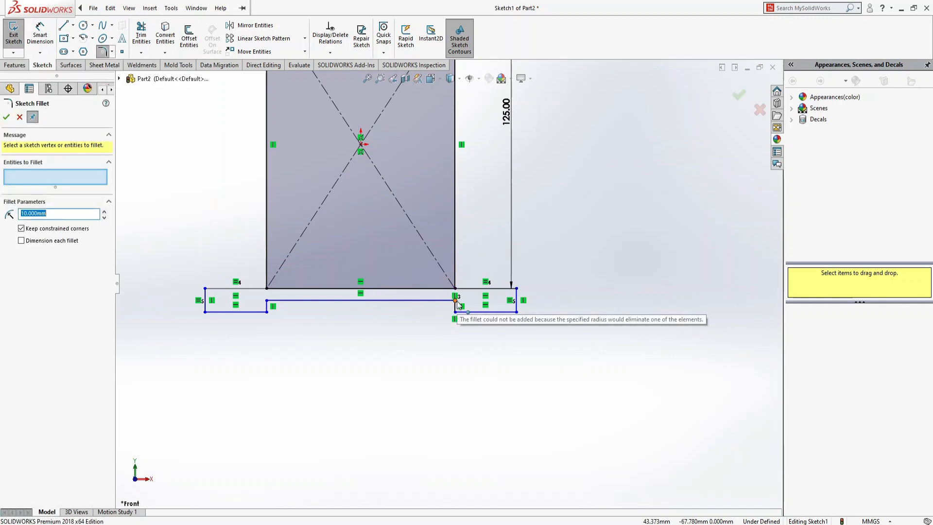
pyautogui.doubleClick(74, 214)
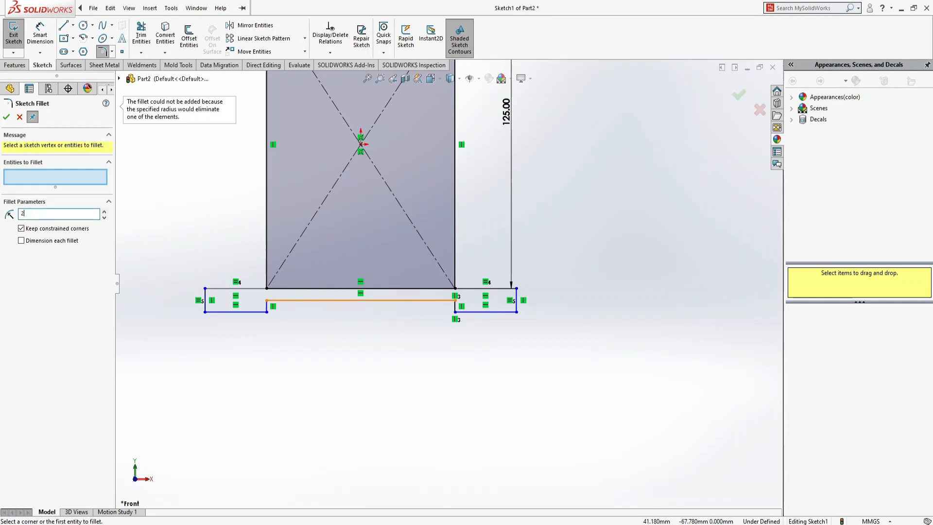
pyautogui.write('2')
pyautogui.click(456, 301)
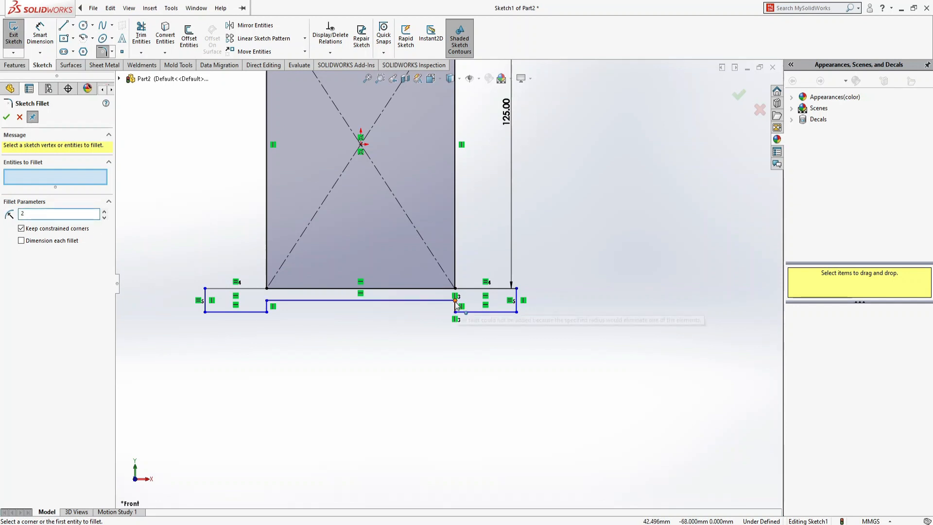
pyautogui.click(455, 301)
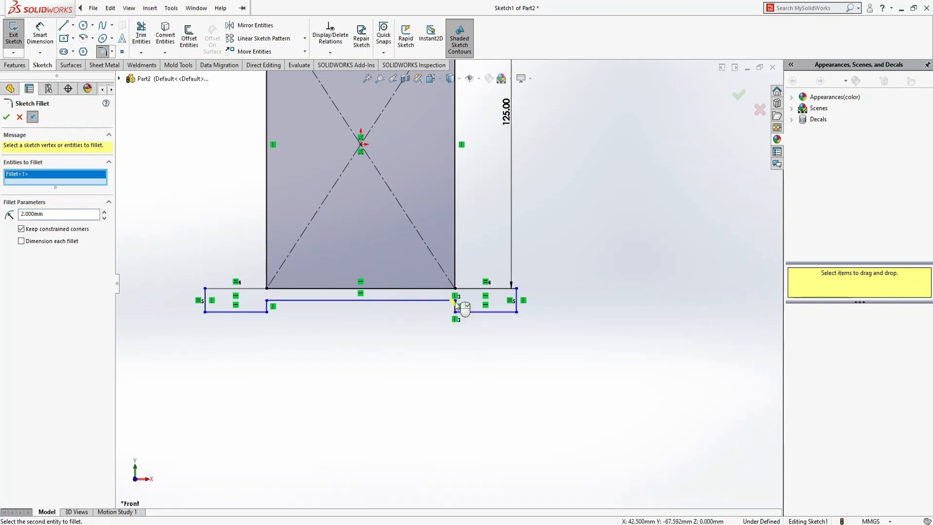
pyautogui.click(267, 301)
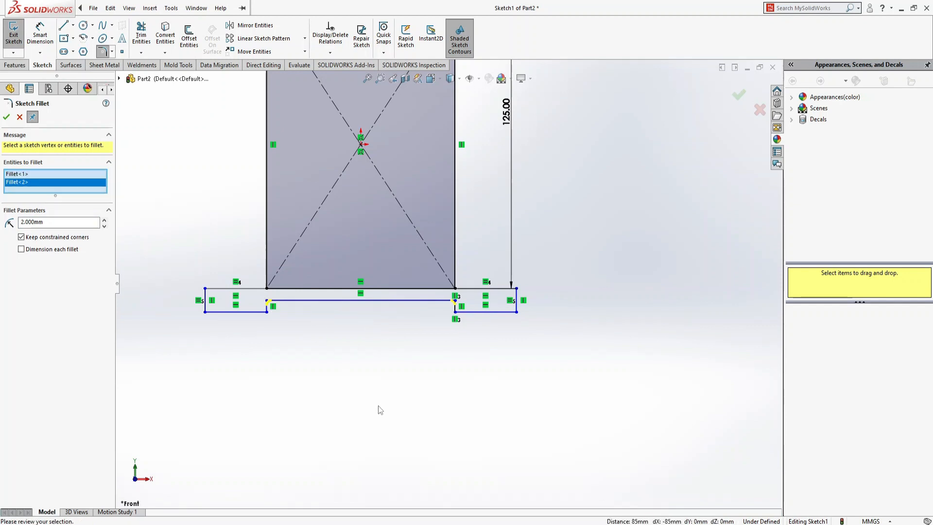
pyautogui.click(6, 116)
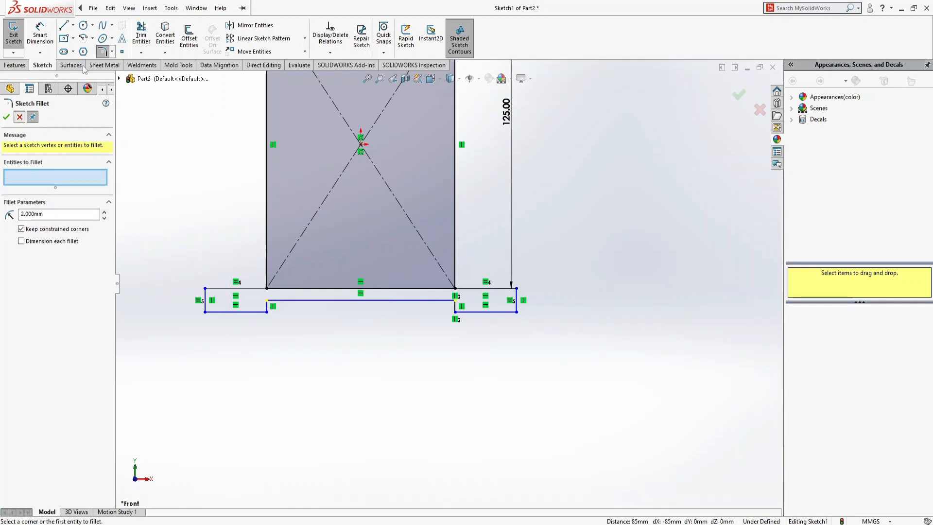
# - Round the two inner corners of the recess between the feet with 3 mm sketch fillets
pyautogui.click(102, 52)
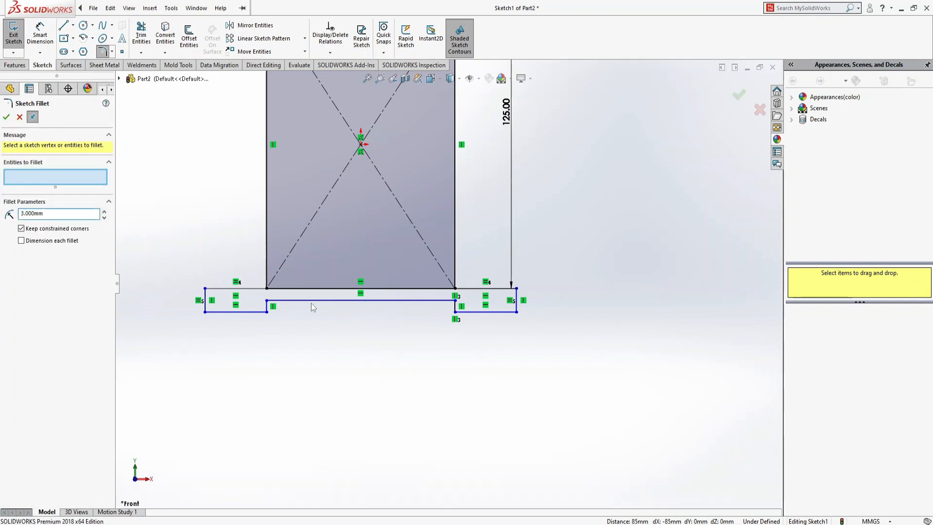
pyautogui.click(267, 301)
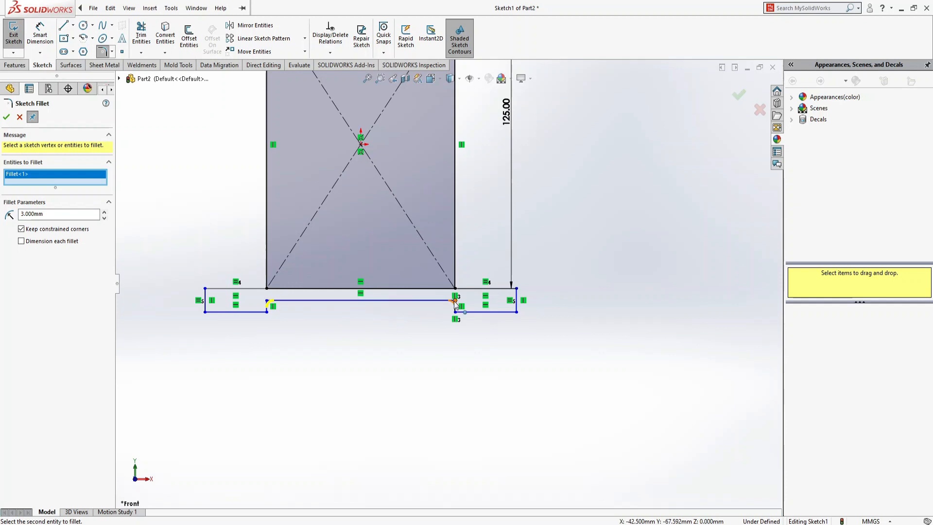
pyautogui.click(455, 301)
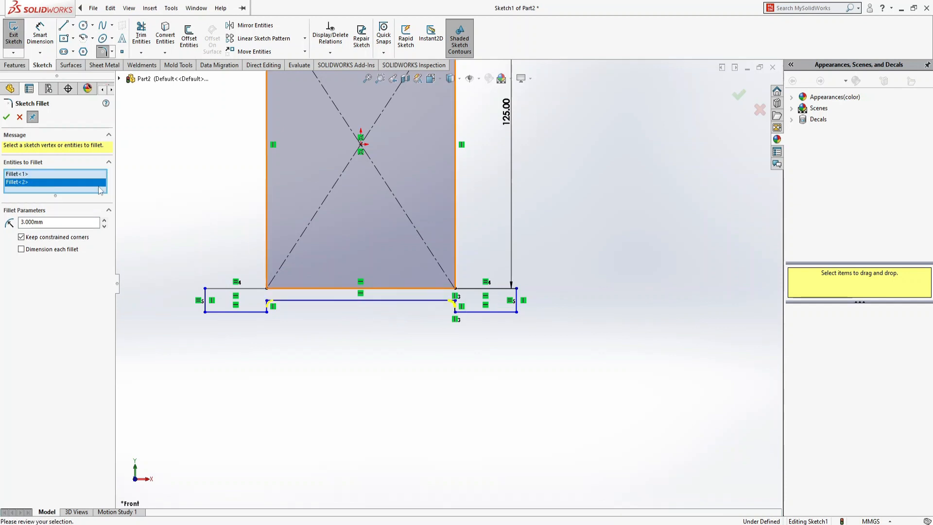
pyautogui.click(6, 118)
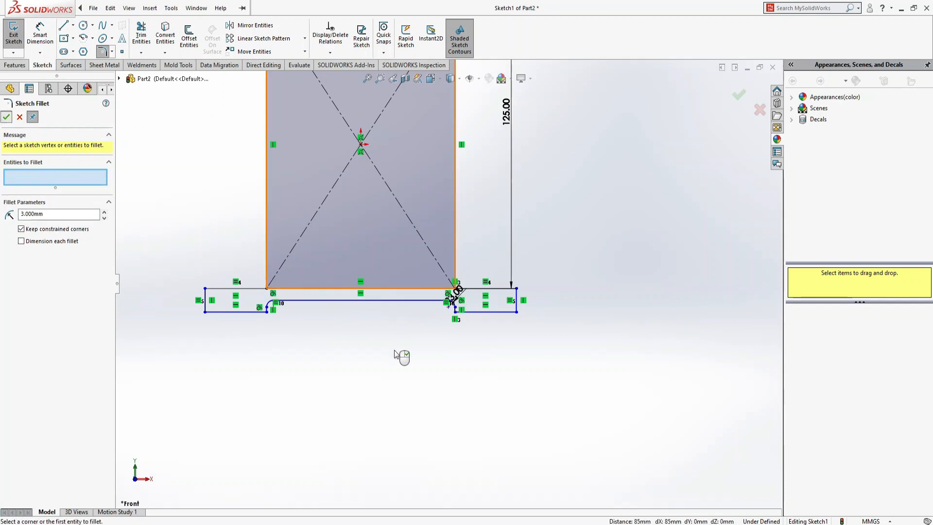
# - Dimension the top edge of the right foot to 30 mm
pyautogui.click(39, 36)
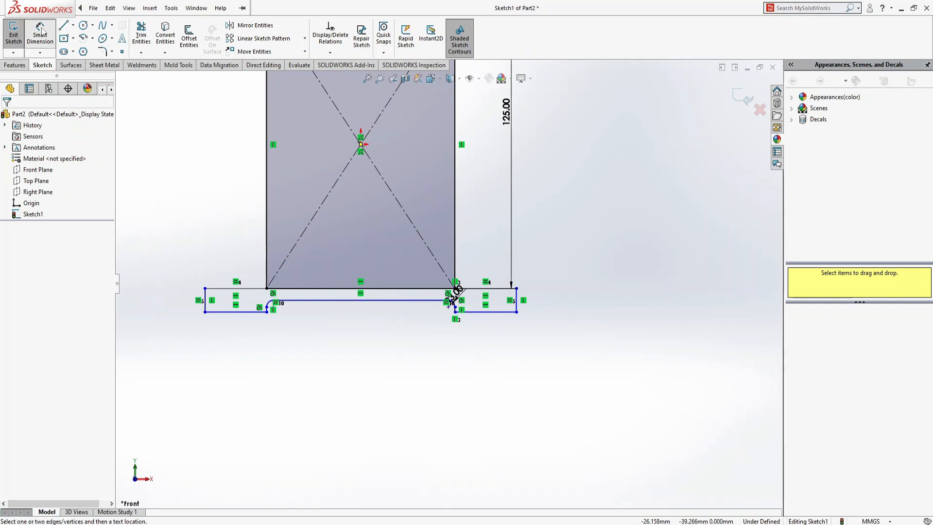
pyautogui.click(495, 292)
pyautogui.click(539, 260)
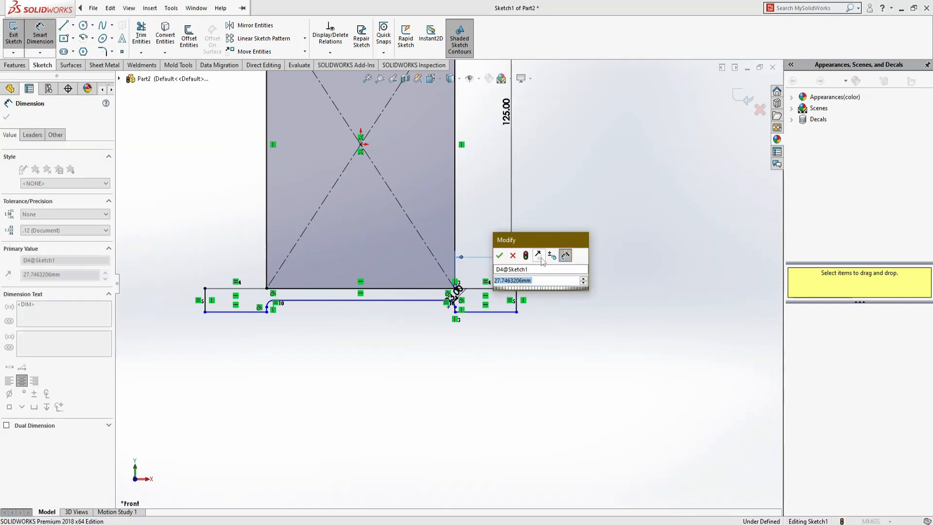
pyautogui.write('30')
pyautogui.press('Return')
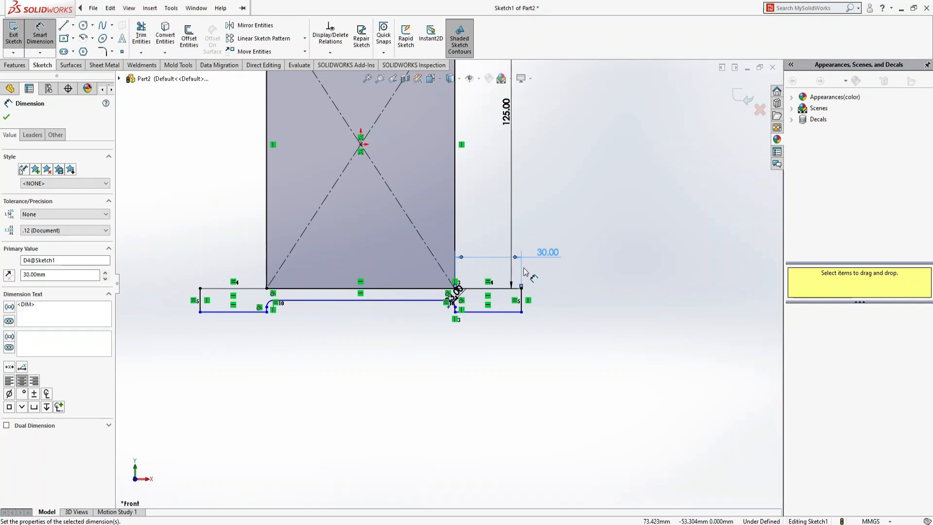
# - Dimension the outer vertical edge of the right foot to 10 mm
pyautogui.click(522, 303)
pyautogui.click(568, 309)
pyautogui.write('10')
pyautogui.press('Return')
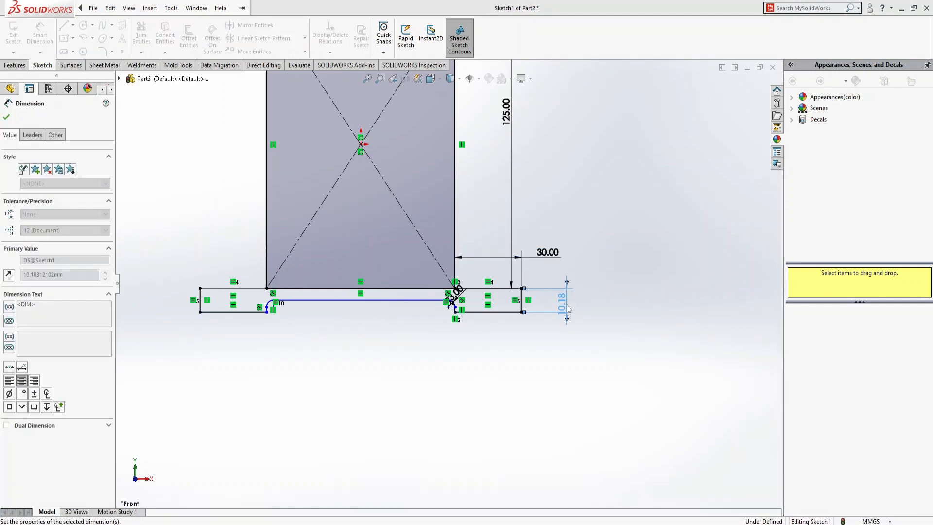
pyautogui.click(198, 301)
pyautogui.press('Escape')
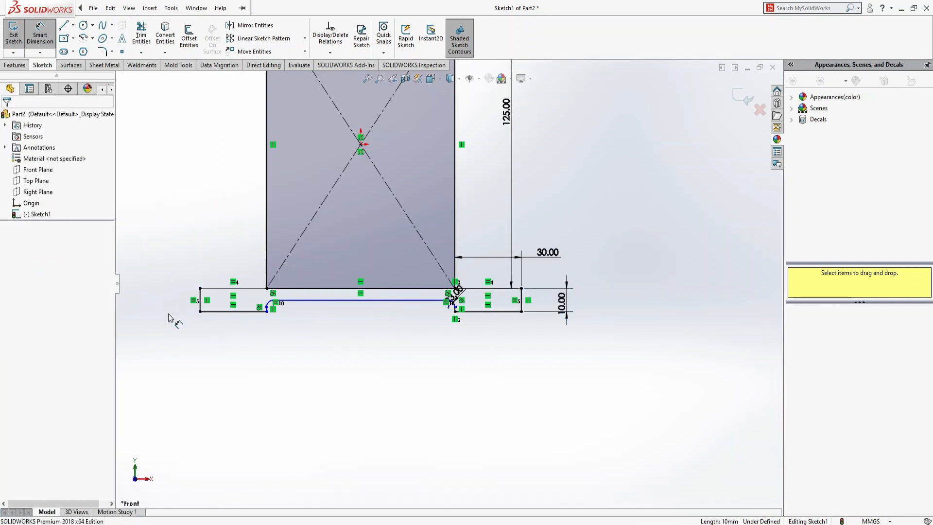
# - Dimension the short vertical line below the fillet on the right foot's inner side to 2 mm
pyautogui.scroll(5, 456, 323)
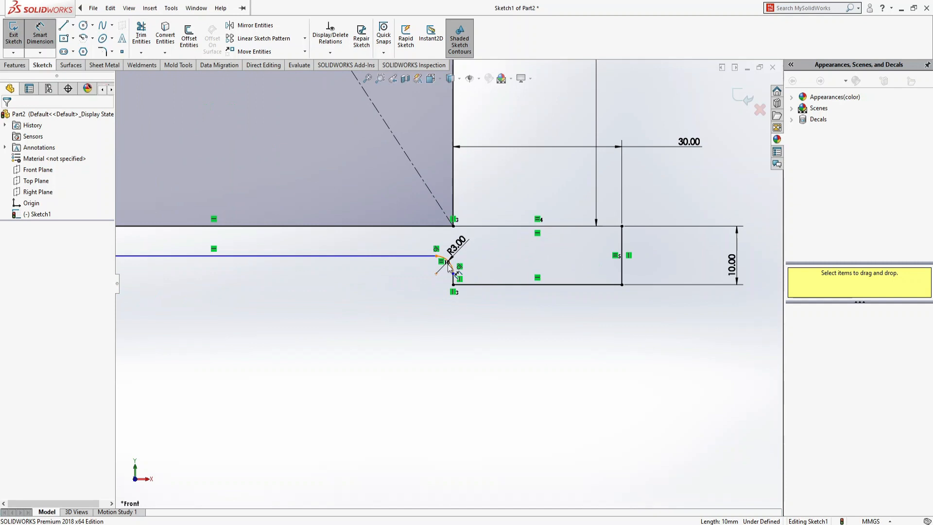
pyautogui.click(450, 280)
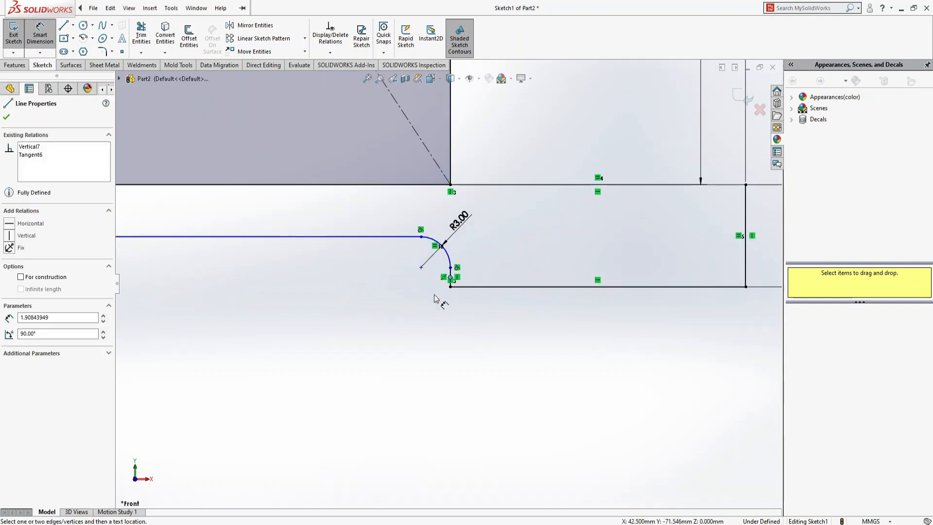
pyautogui.press('Escape')
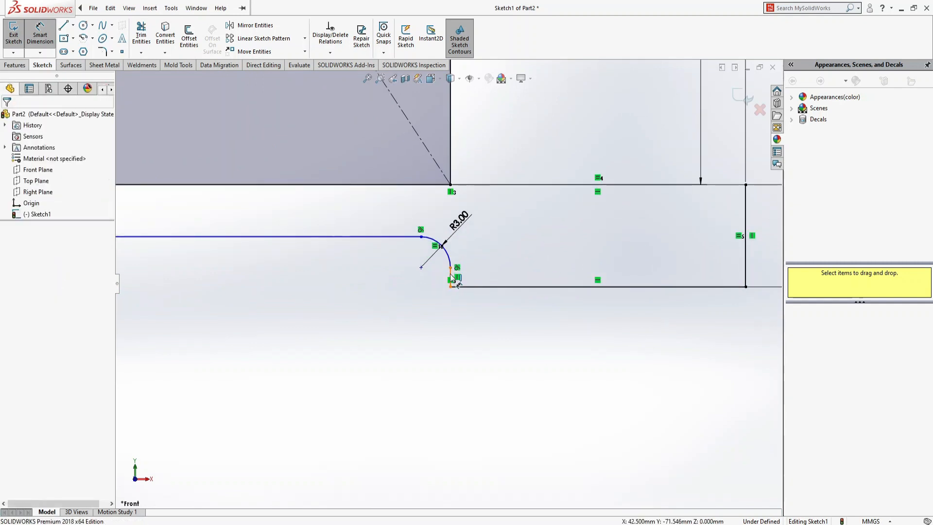
pyautogui.click(452, 278)
pyautogui.click(435, 308)
pyautogui.write('2')
pyautogui.press('Return')
pyautogui.scroll(-5, 501, 339)
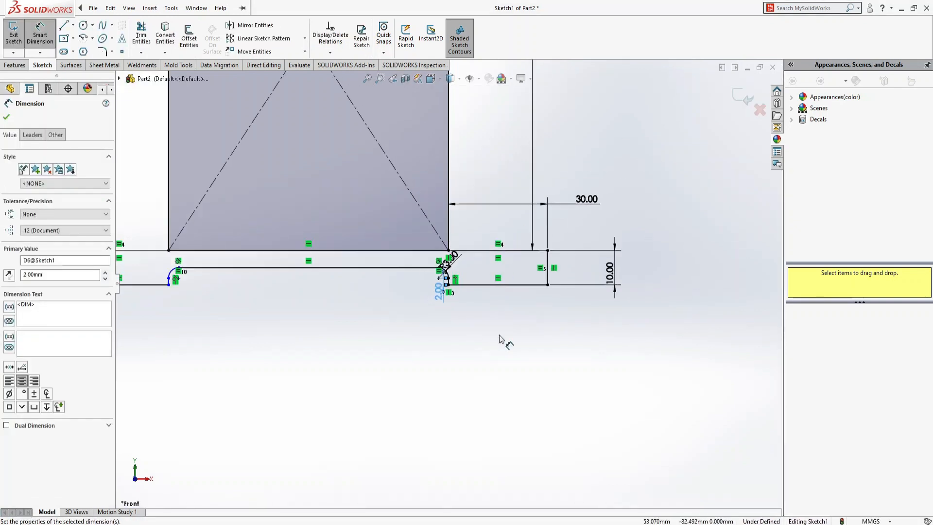
pyautogui.scroll(-2, 500, 339)
pyautogui.scroll(-3, 448, 283)
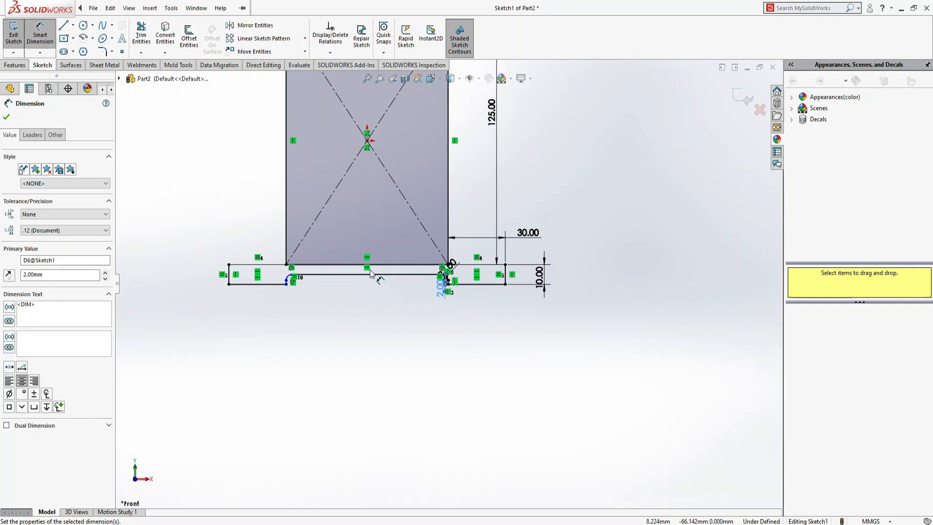
# - Check the housing in the reference image and set up a Mid Plane boss extrusion of the rectangle and feet regions
pyautogui.hotkey('alt', 'Tab')
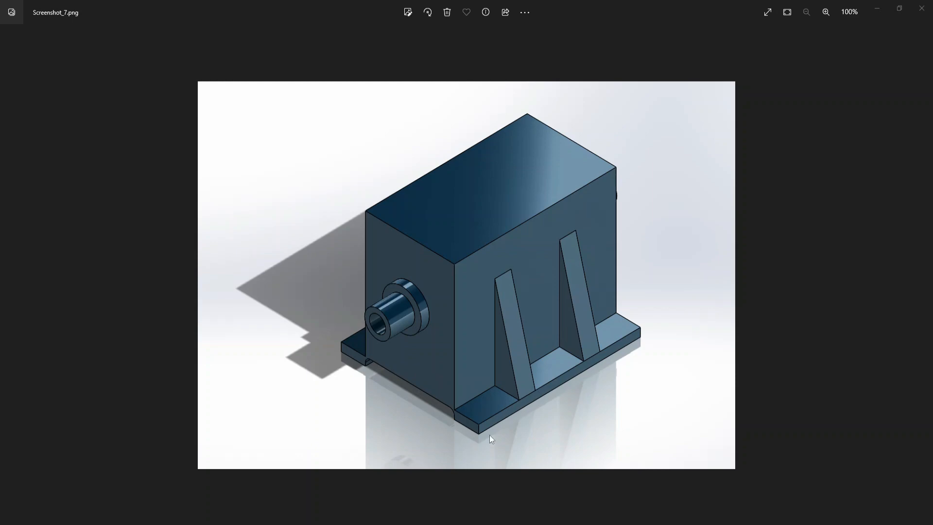
pyautogui.hotkey('alt', 'Tab')
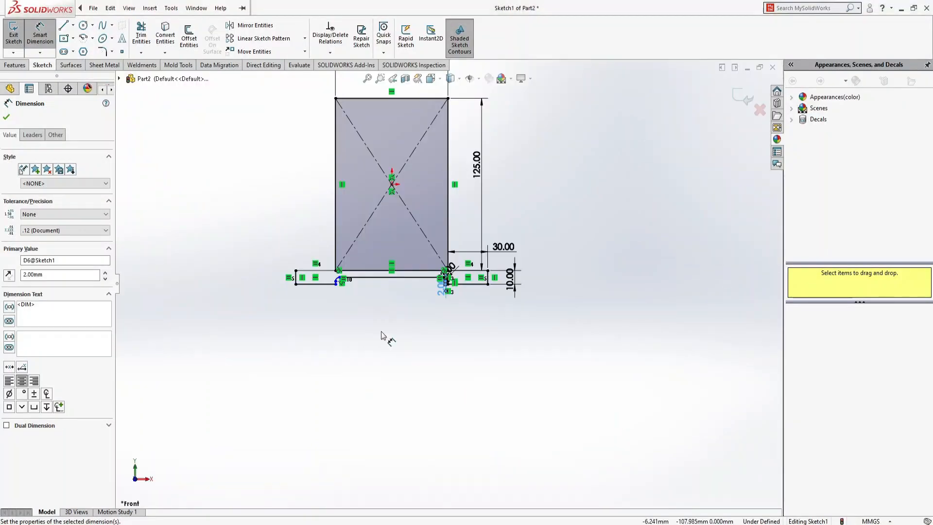
pyautogui.scroll(3, 595, 212)
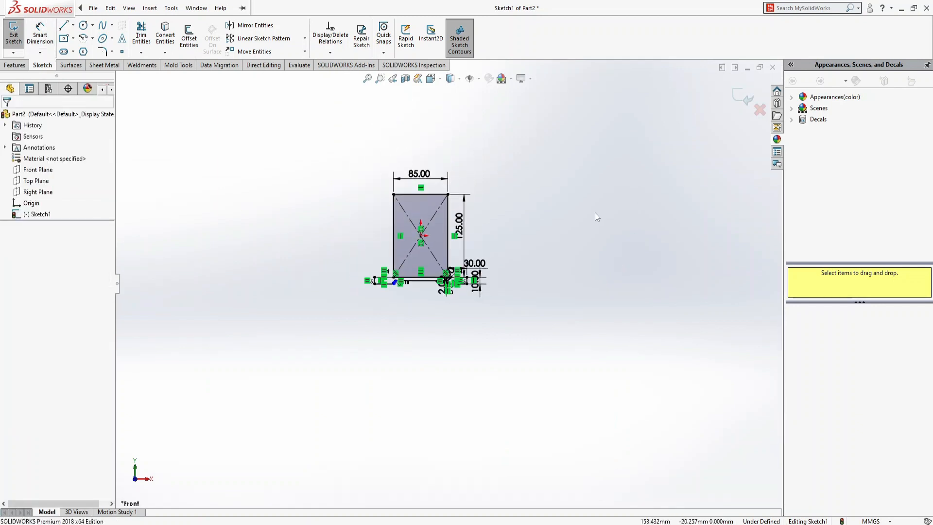
pyautogui.click(14, 65)
pyautogui.click(18, 36)
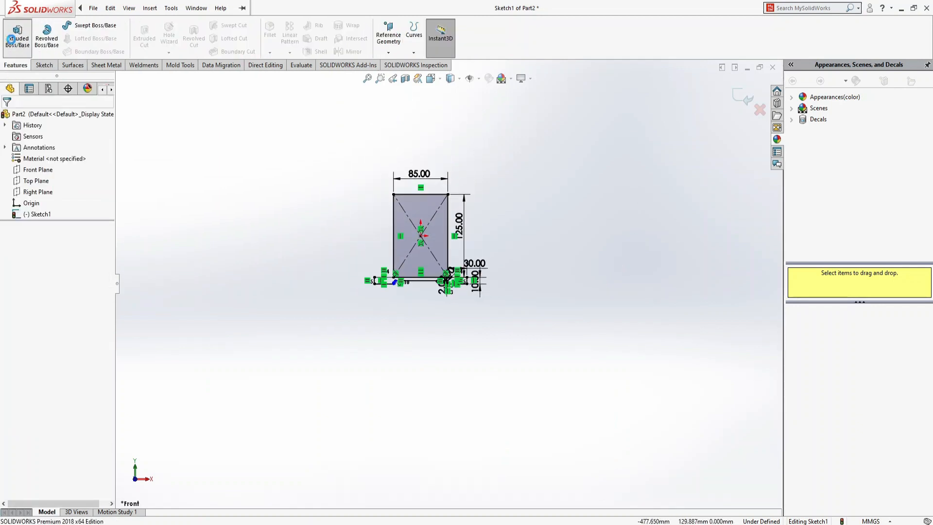
pyautogui.click(62, 178)
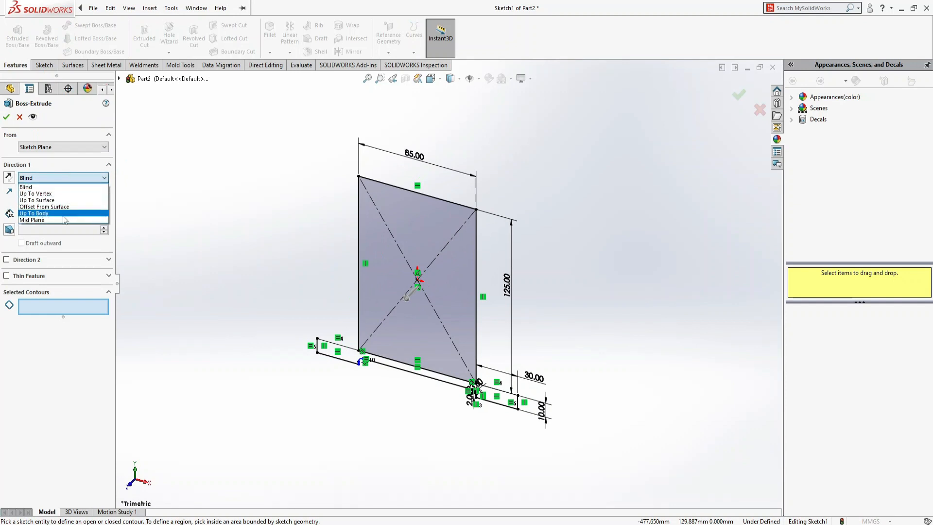
pyautogui.click(62, 225)
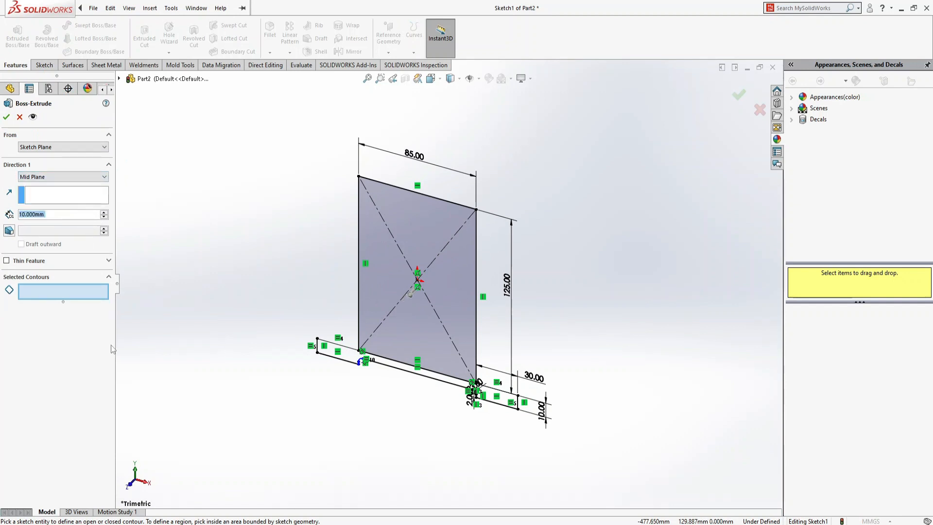
pyautogui.click(411, 357)
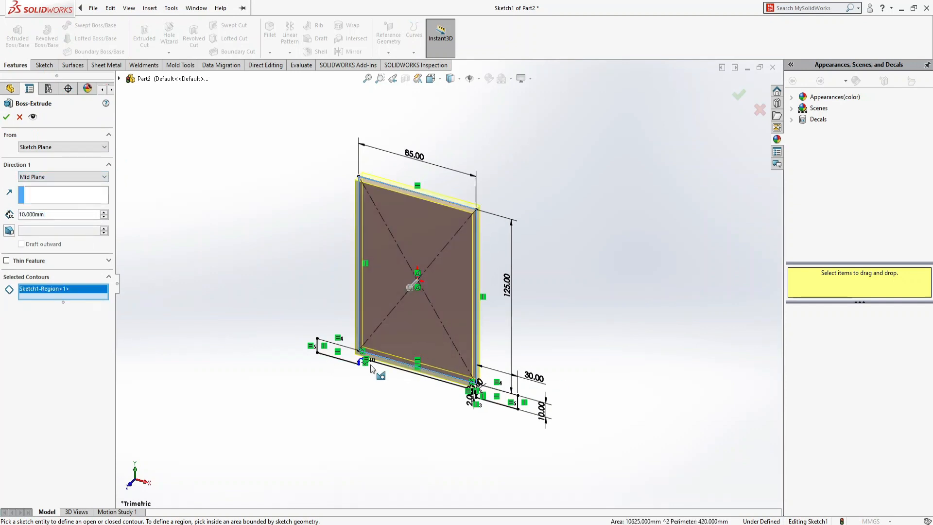
pyautogui.click(357, 361)
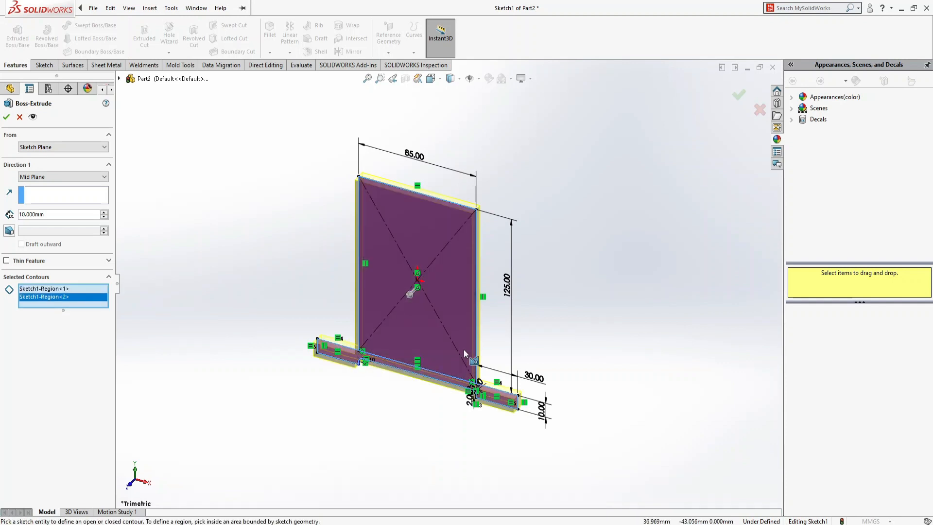
# - Try Mid Plane extrusion depths of 100, 300, 250 and 225 mm for the base body
pyautogui.doubleClick(59, 215)
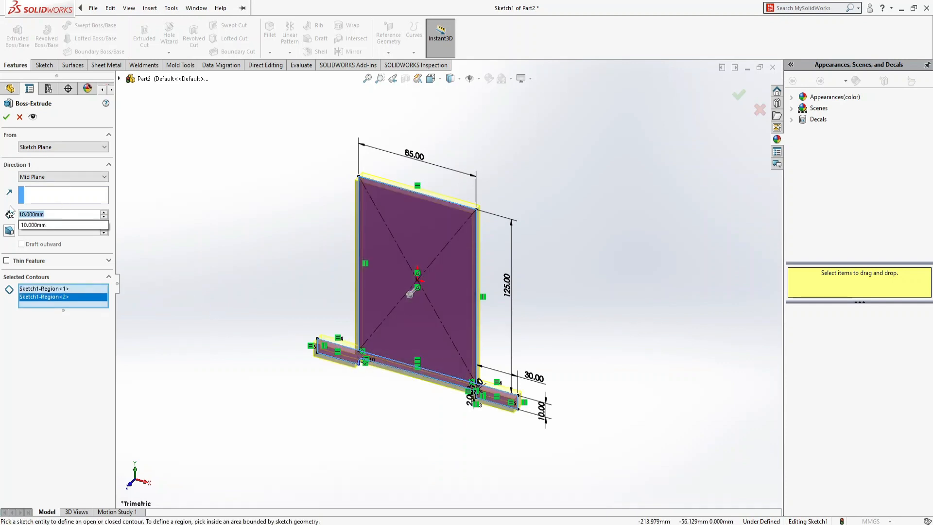
pyautogui.write('100')
pyautogui.press('Return')
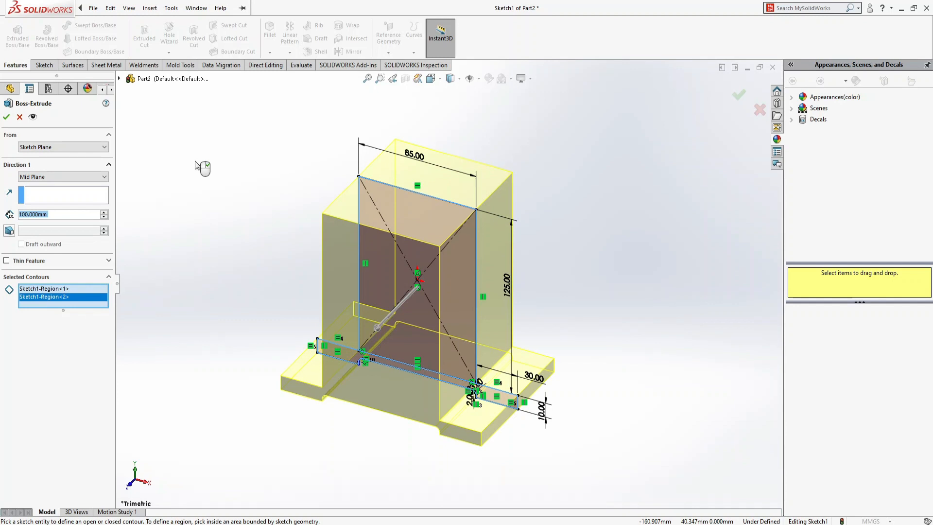
pyautogui.write('300')
pyautogui.press('Return')
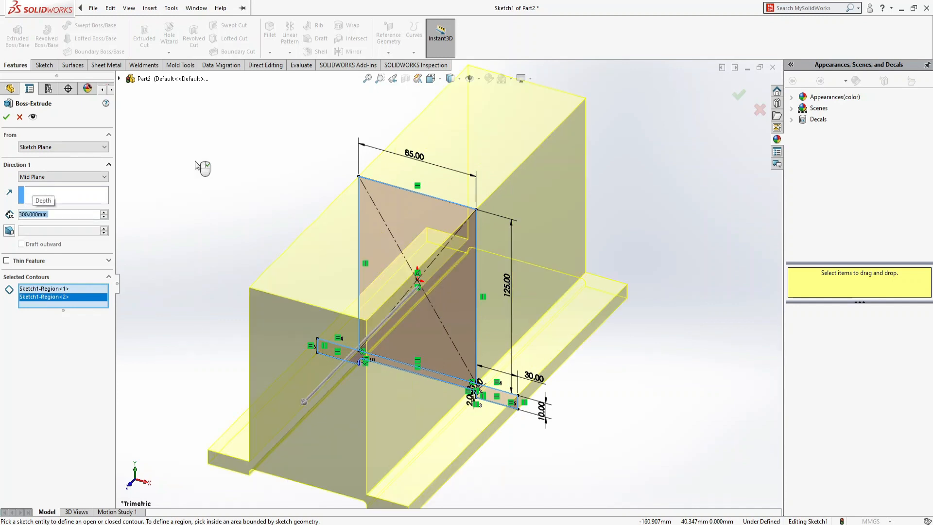
pyautogui.write('2510')
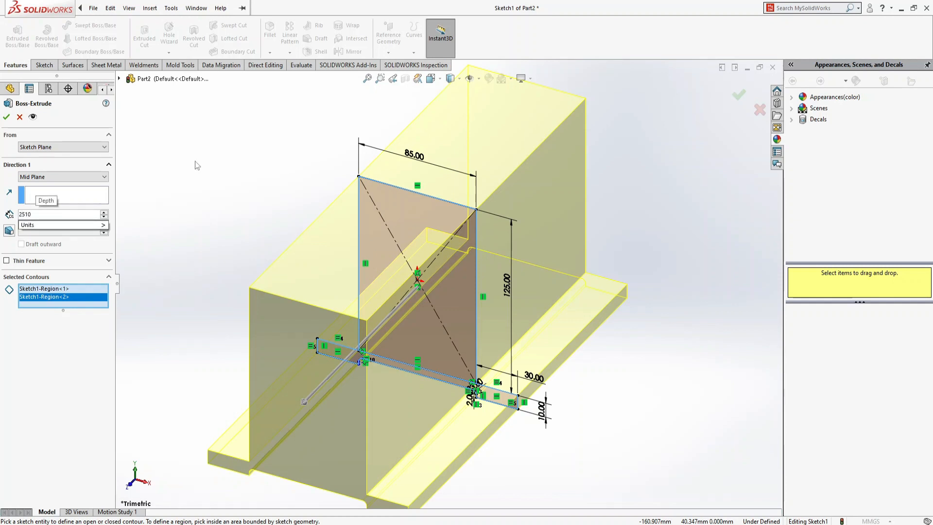
pyautogui.press('BackSpace')
pyautogui.press('Return')
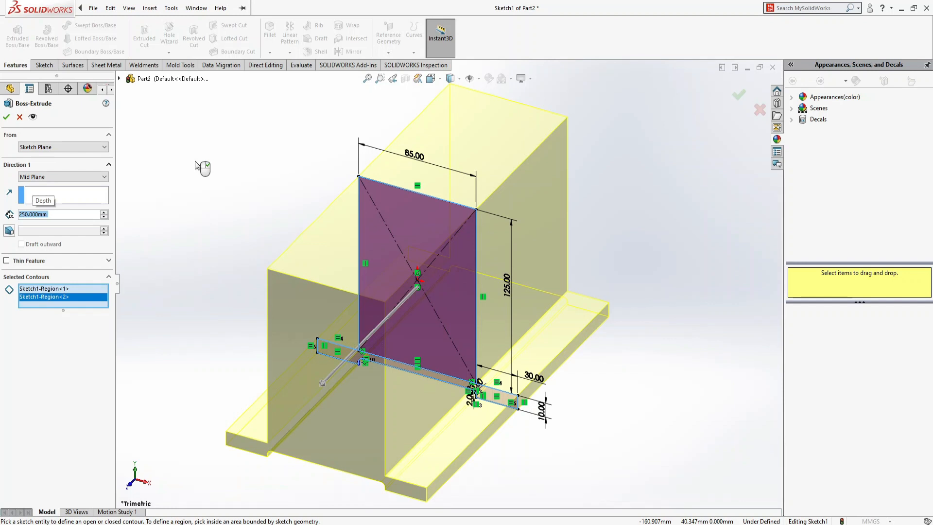
pyautogui.write('225')
pyautogui.press('Return')
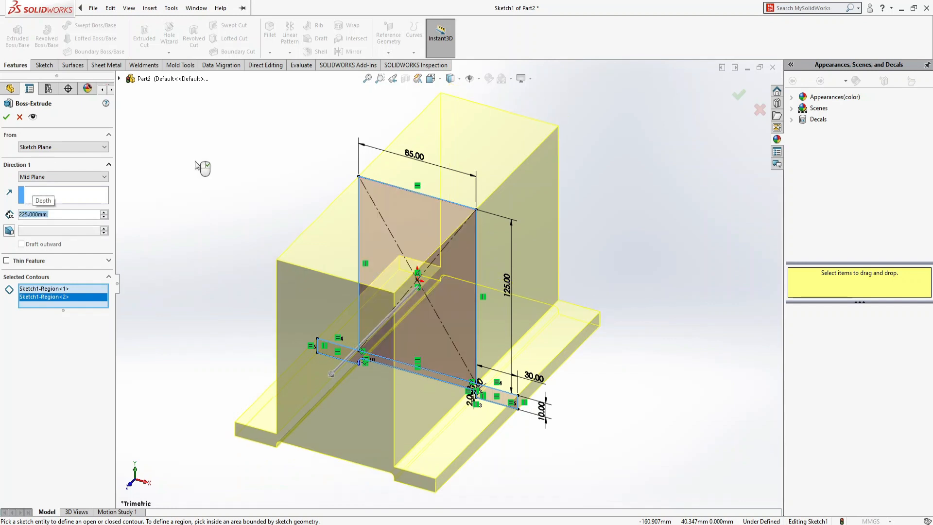
# - Extrude the base body profile with feet to a Mid Plane depth of 200 mm
pyautogui.write('200')
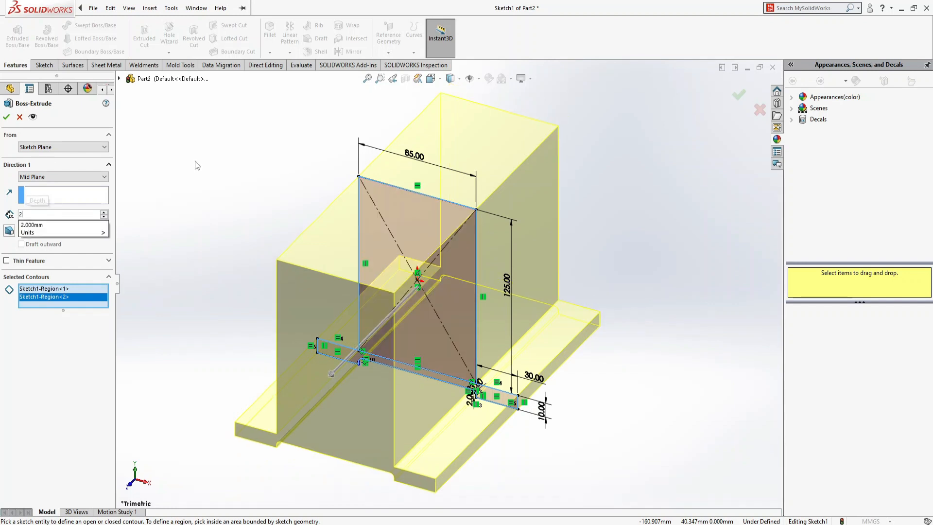
pyautogui.press('Return')
pyautogui.rightClick(195, 162)
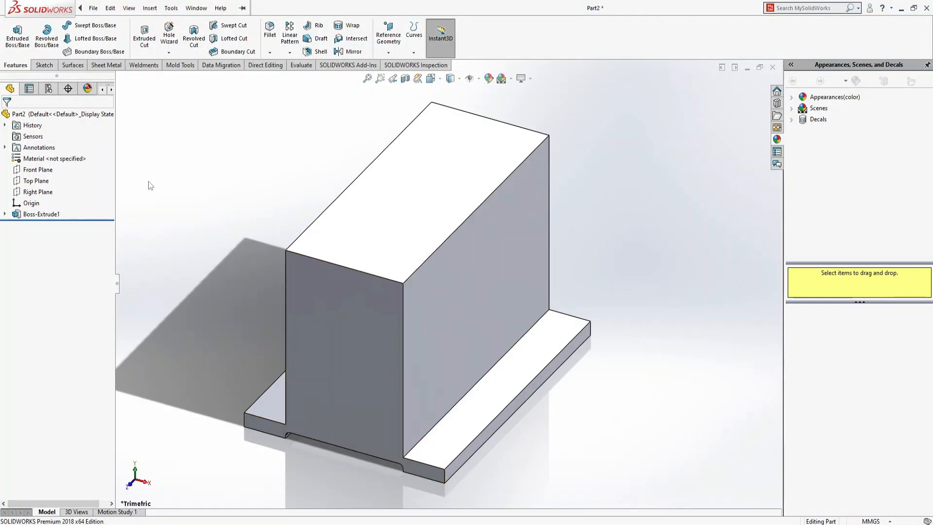
# - Check the housing in the reference image and start a sketch on the body's front end face
pyautogui.click(343, 327)
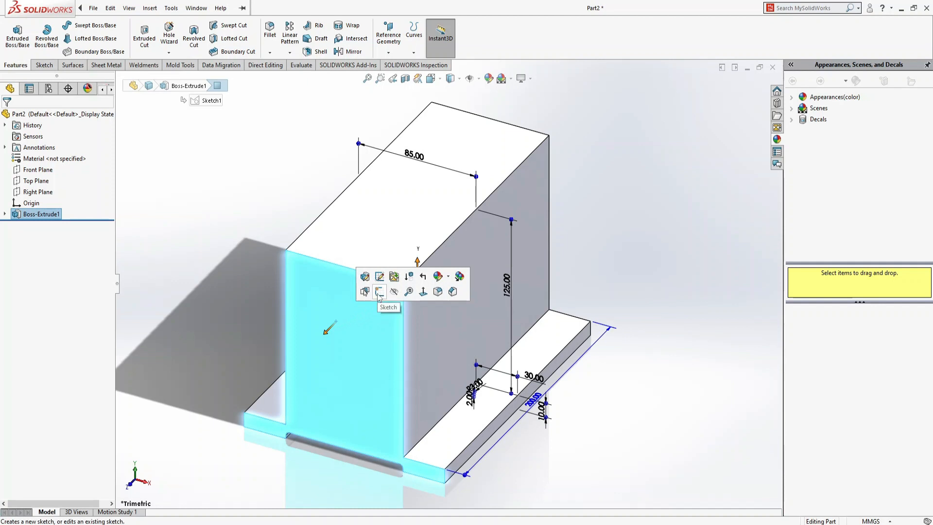
pyautogui.click(180, 198)
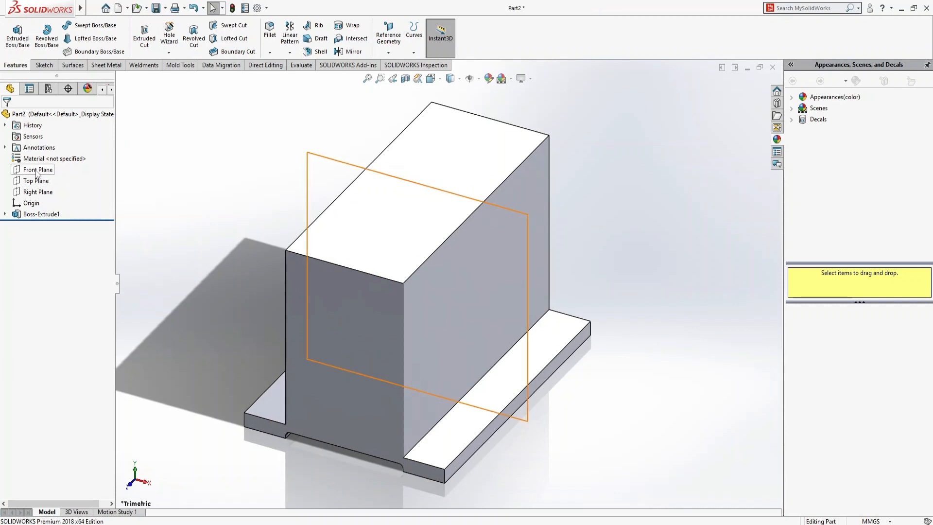
pyautogui.hotkey('alt', 'Tab')
pyautogui.hotkey('alt', 'Tab')
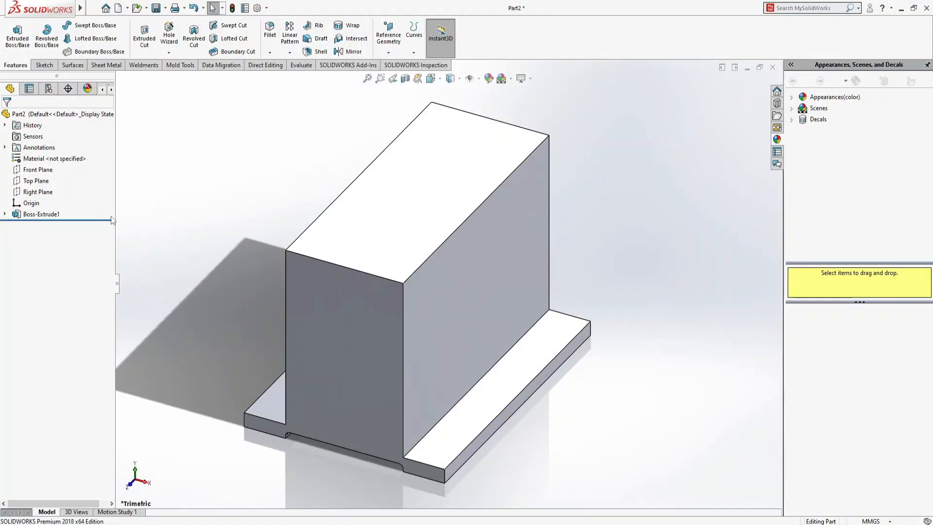
pyautogui.click(371, 326)
pyautogui.click(400, 296)
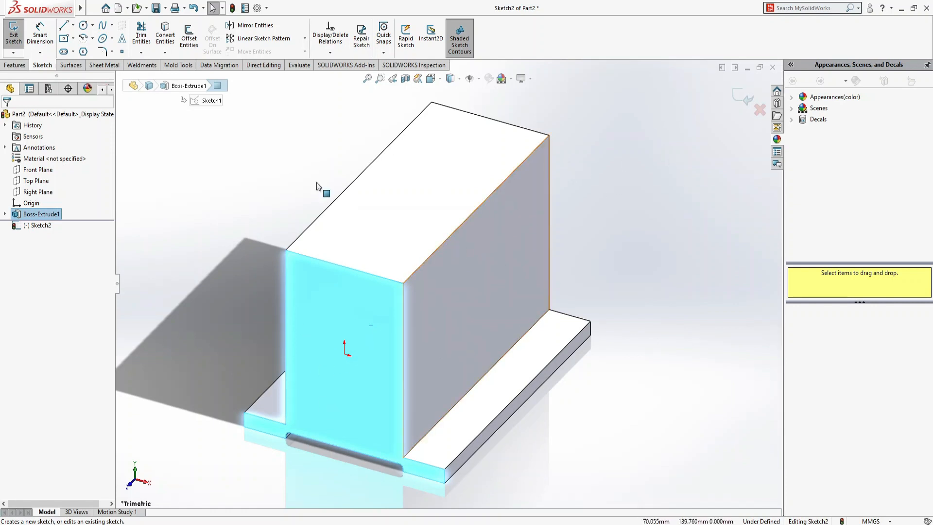
# - Sketch a circle of about 17.8 mm radius on the front face, centred about 19 mm directly above the origin
pyautogui.click(83, 25)
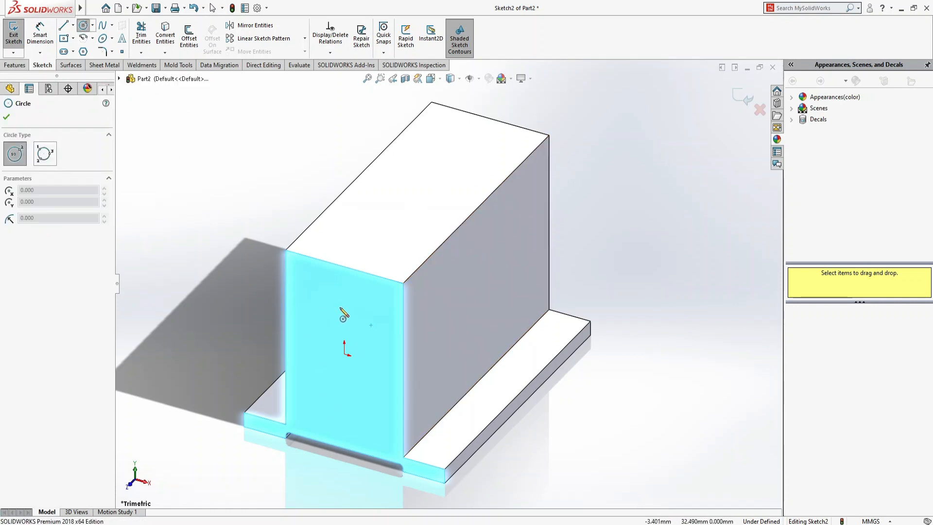
pyautogui.hotkey('ctrl', '8')
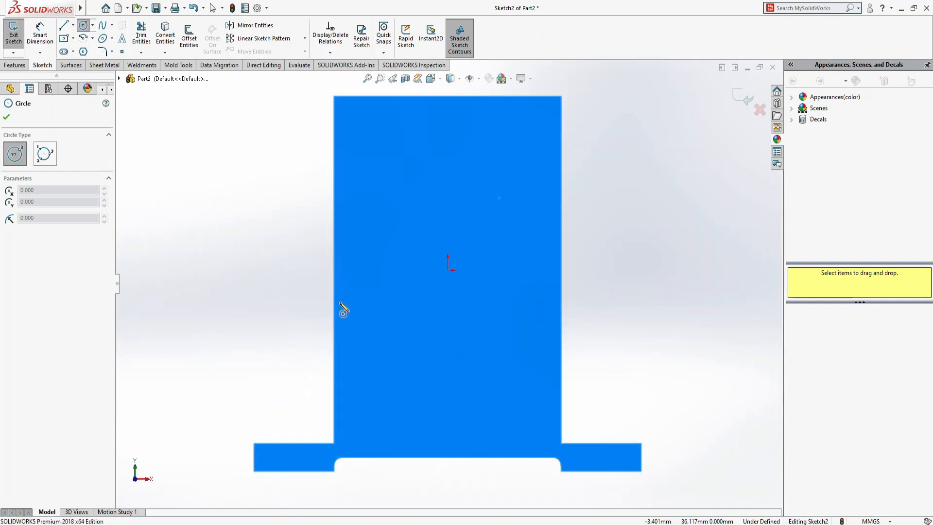
pyautogui.hotkey('alt', 'Tab')
pyautogui.hotkey('alt', 'Tab')
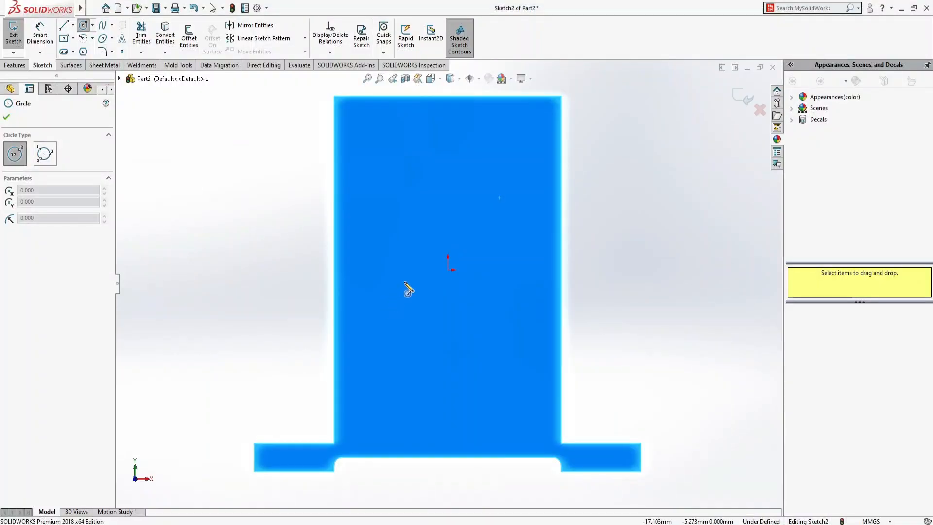
pyautogui.click(448, 217)
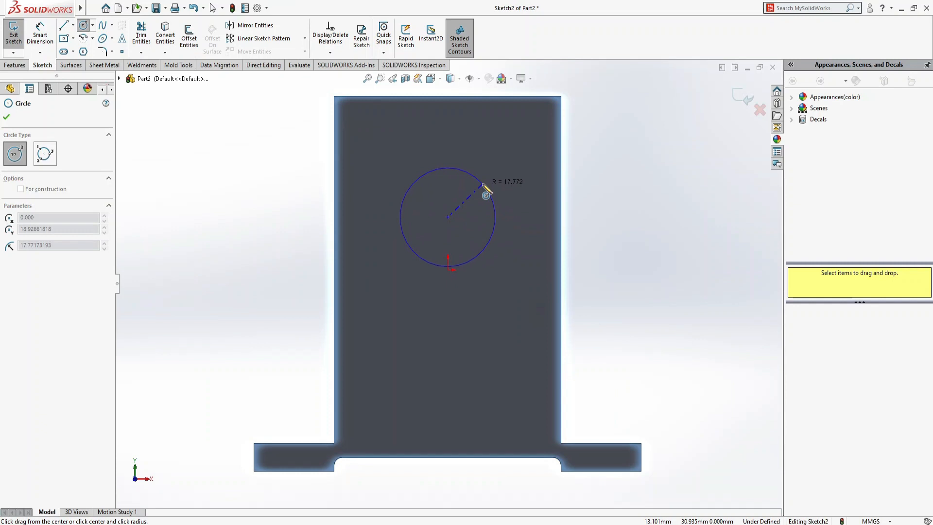
pyautogui.click(484, 186)
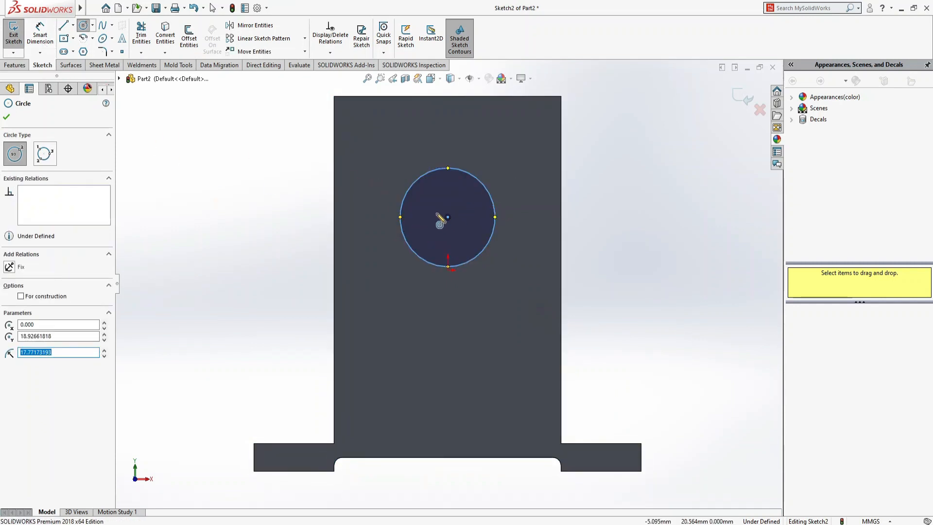
# - Check the boss in the reference image and dimension the circle's centre 20 mm above the origin
pyautogui.hotkey('alt', 'Tab')
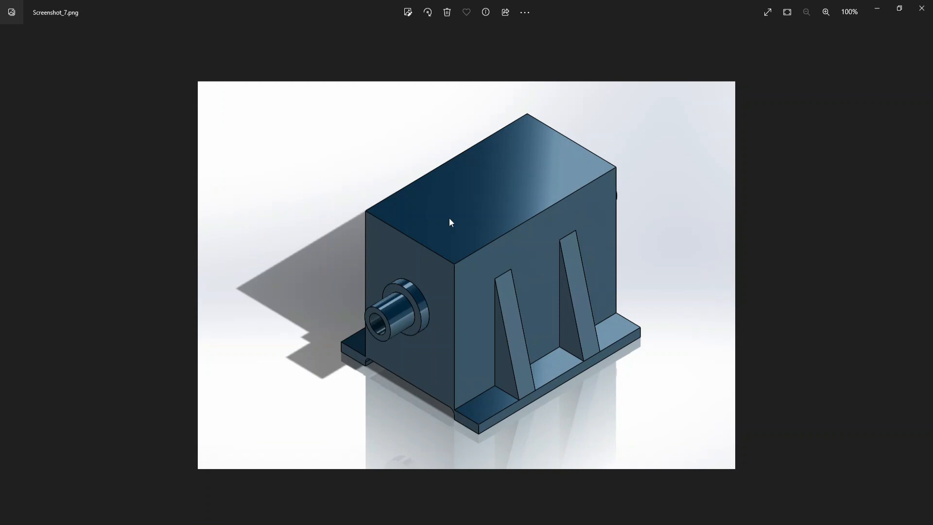
pyautogui.hotkey('alt', 'Tab')
pyautogui.click(40, 34)
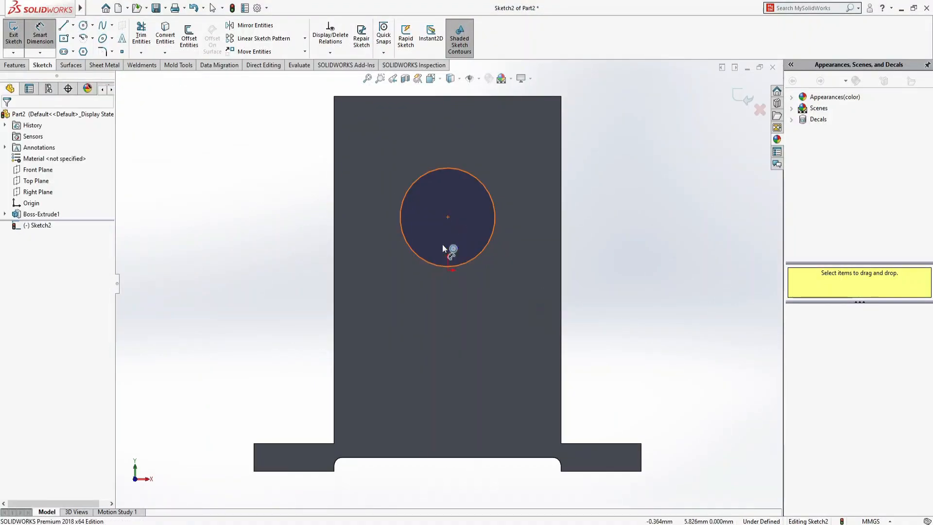
pyautogui.click(448, 217)
pyautogui.click(449, 270)
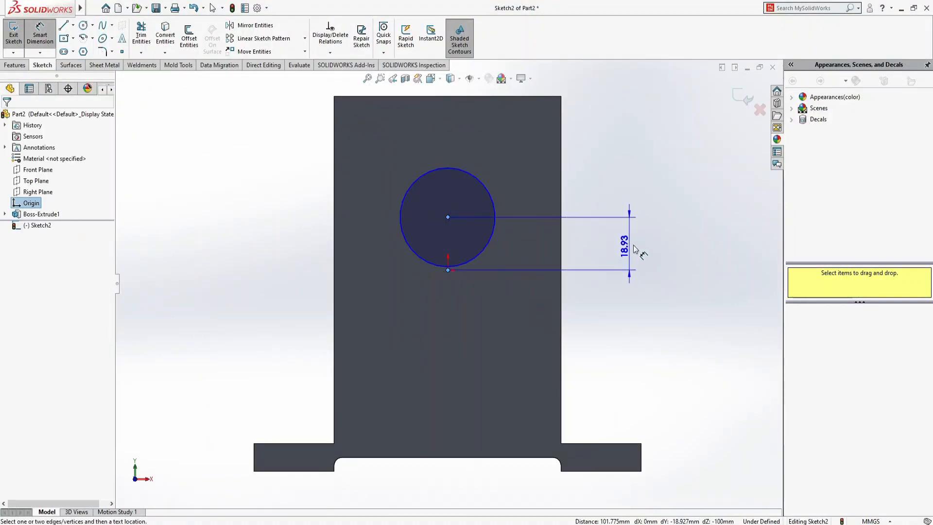
pyautogui.click(641, 246)
pyautogui.write('25')
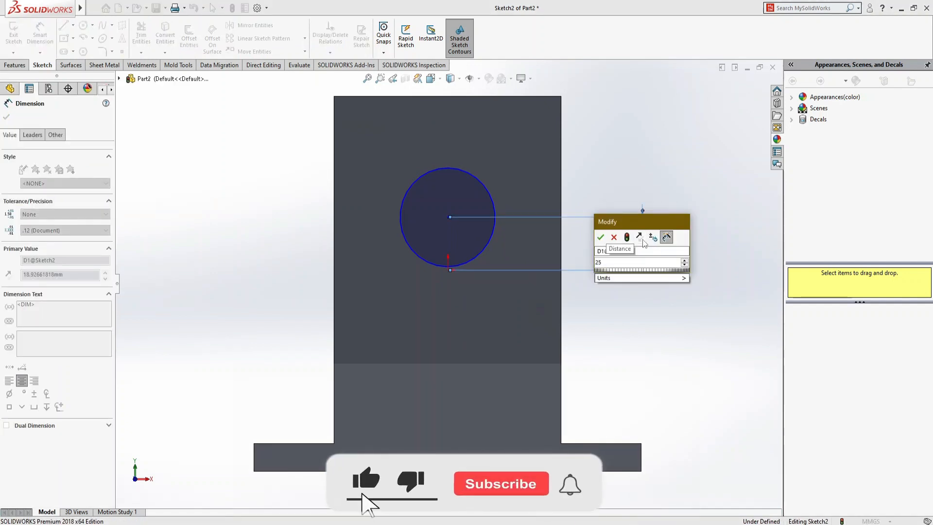
pyautogui.press('BackSpace')
pyautogui.write('0')
pyautogui.press('Return')
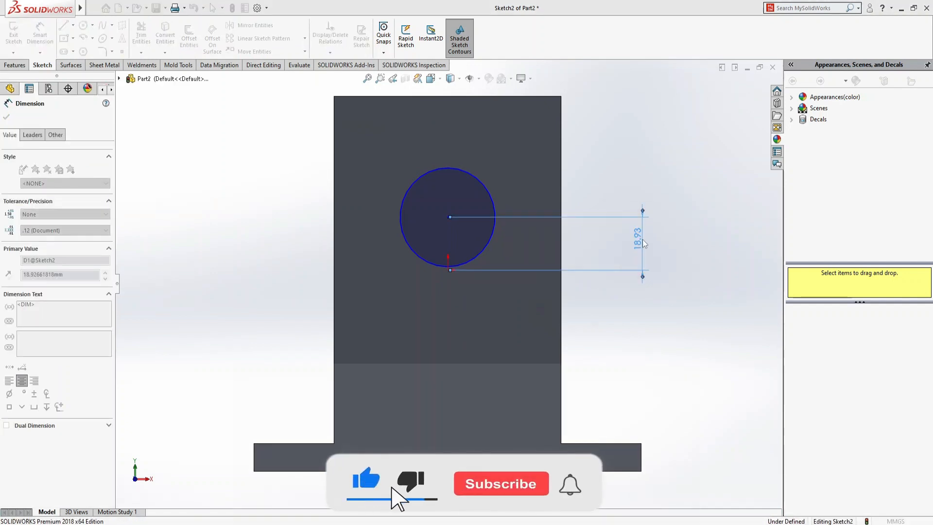
# - Dimension the circle on the front face to a diameter of 35 mm
pyautogui.click(495, 194)
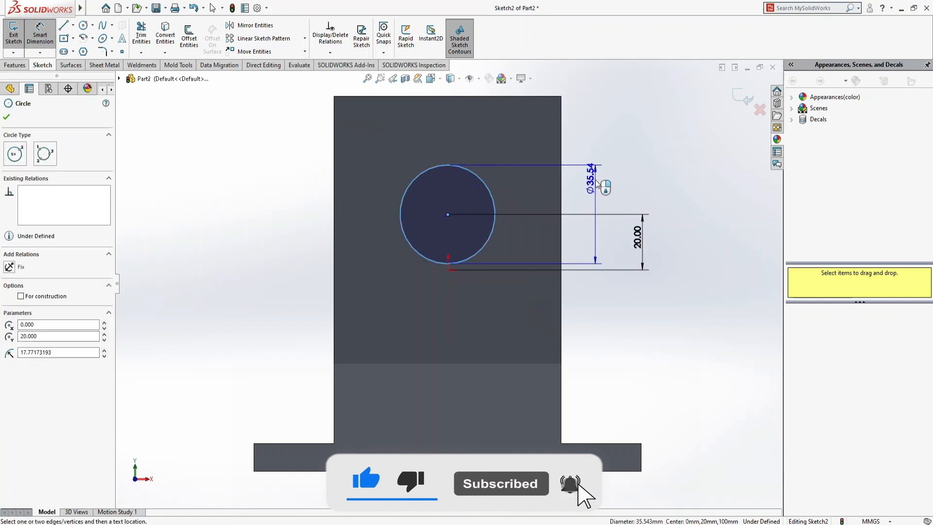
pyautogui.click(597, 190)
pyautogui.write('35')
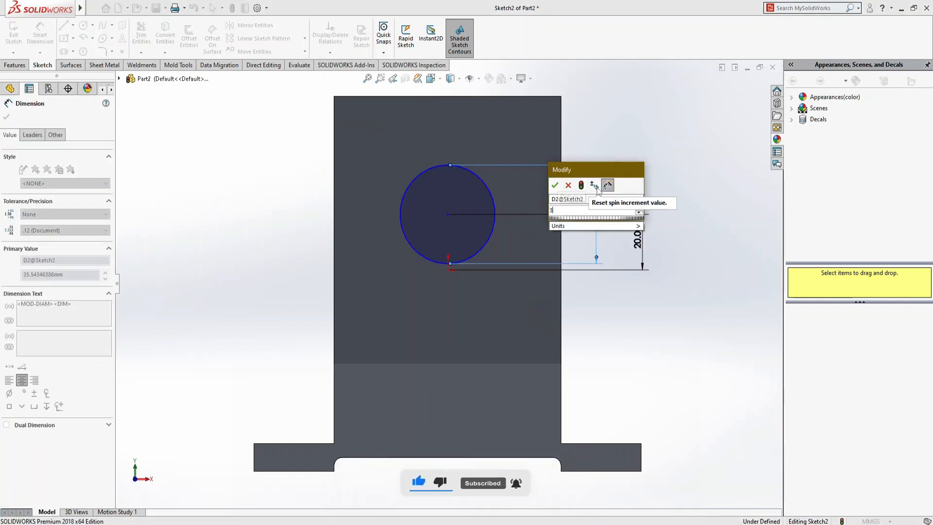
pyautogui.press('Return')
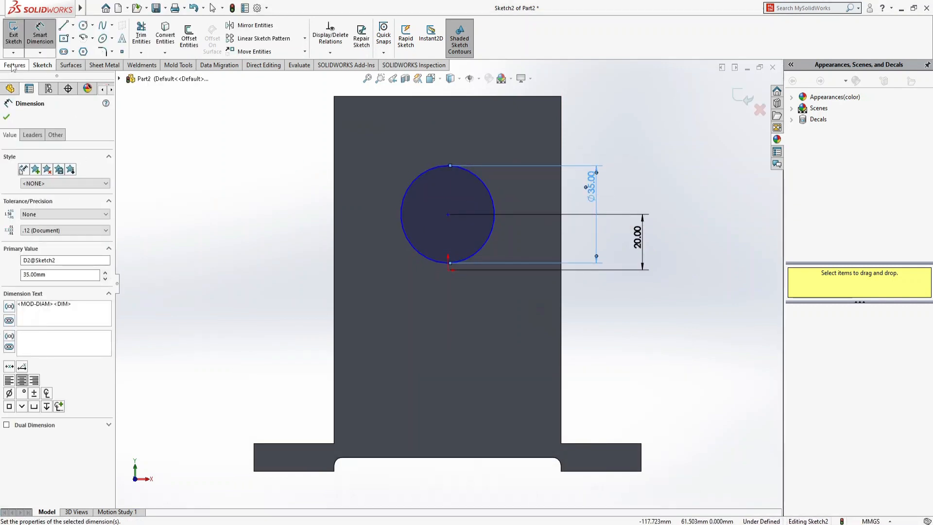
# - Extrude the circle outward from the front face as a Blind boss 20 mm deep with merged result
pyautogui.click(15, 65)
pyautogui.hotkey('ctrl', '7')
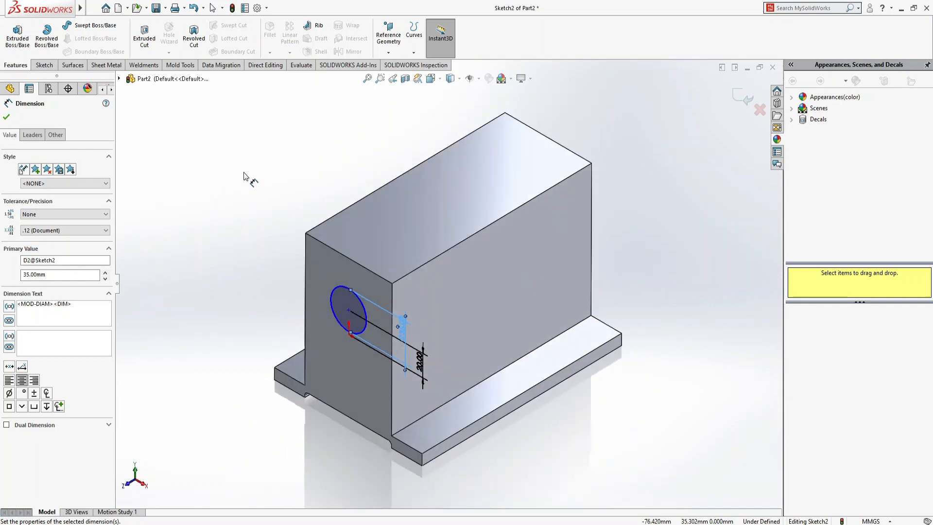
pyautogui.click(24, 41)
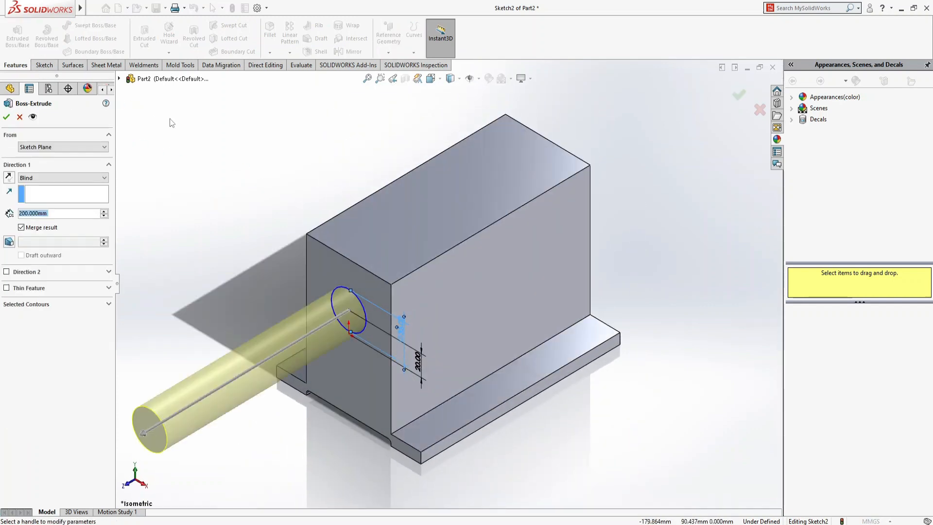
pyautogui.write('25')
pyautogui.press('Return')
pyautogui.write('20')
pyautogui.press('Return')
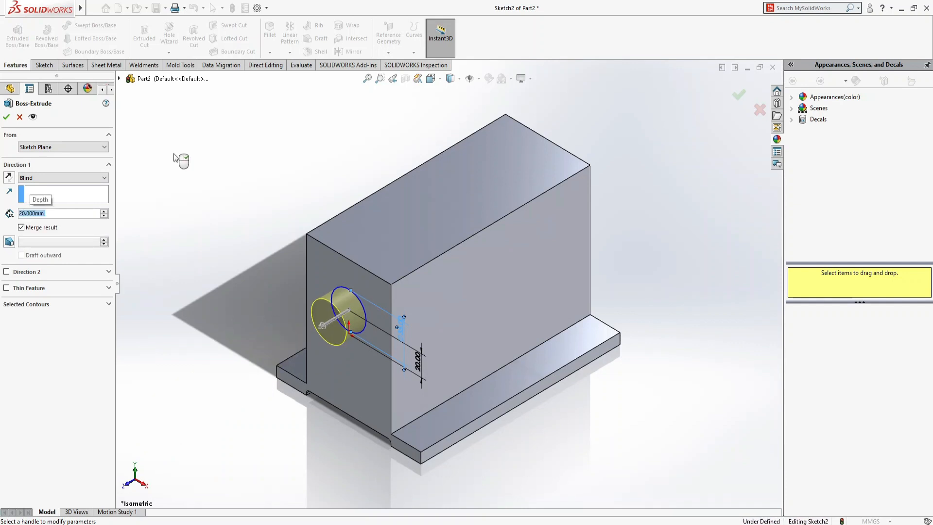
pyautogui.rightClick(175, 160)
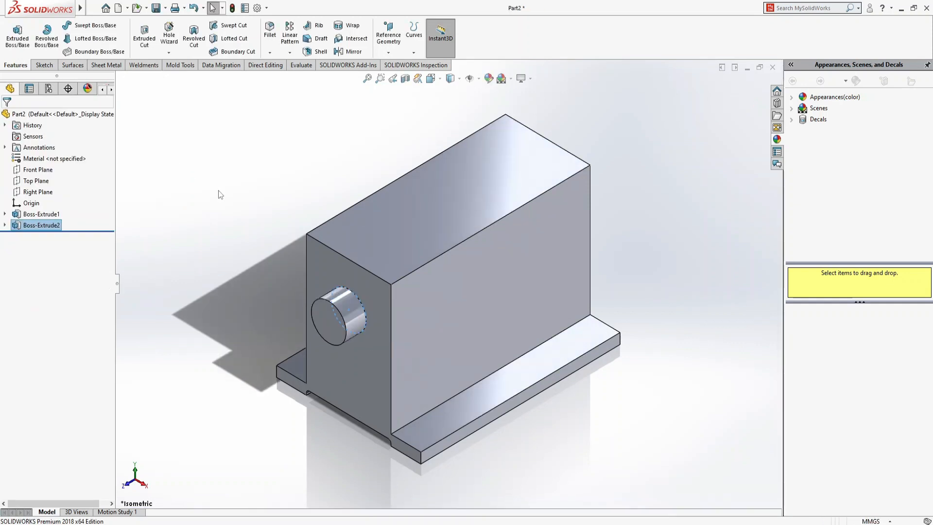
# - Start a sketch on the round boss's end face and draw a concentric circle of about 10.4 mm radius
pyautogui.click(324, 314)
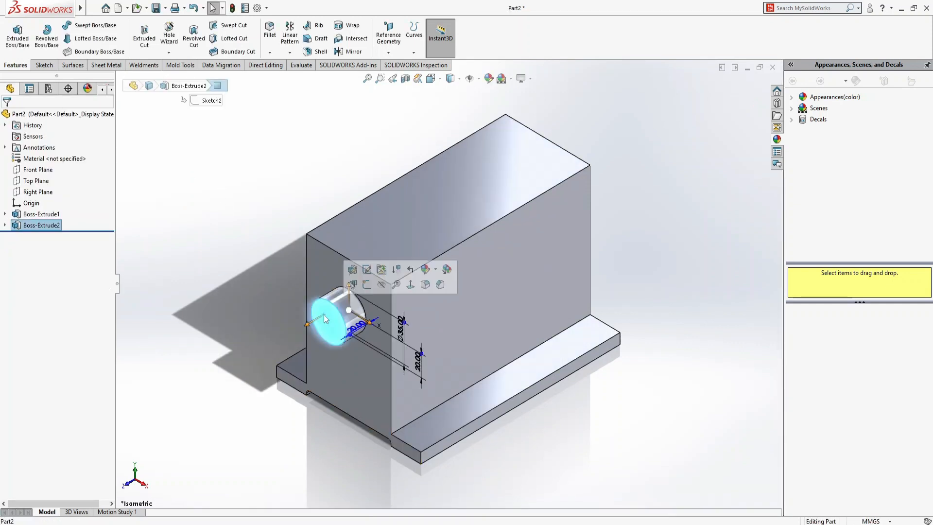
pyautogui.click(367, 285)
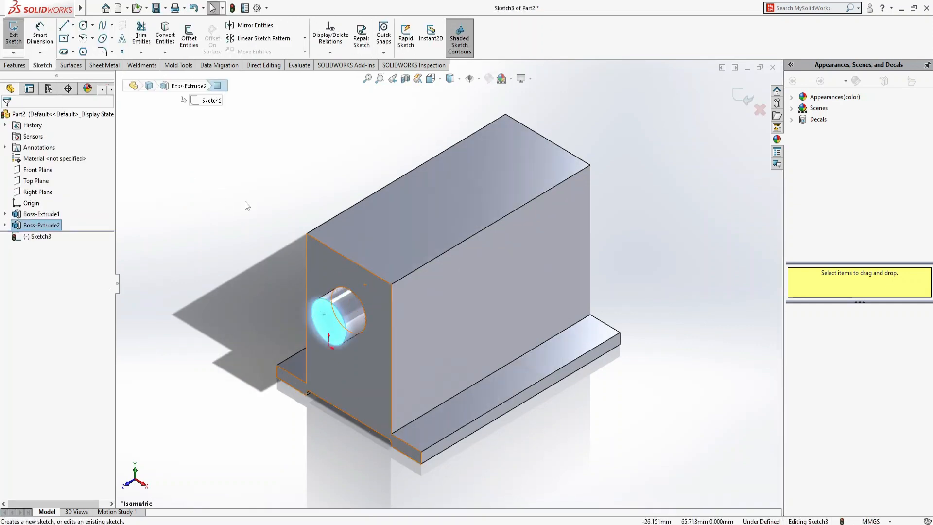
pyautogui.click(83, 26)
pyautogui.scroll(-4, 326, 335)
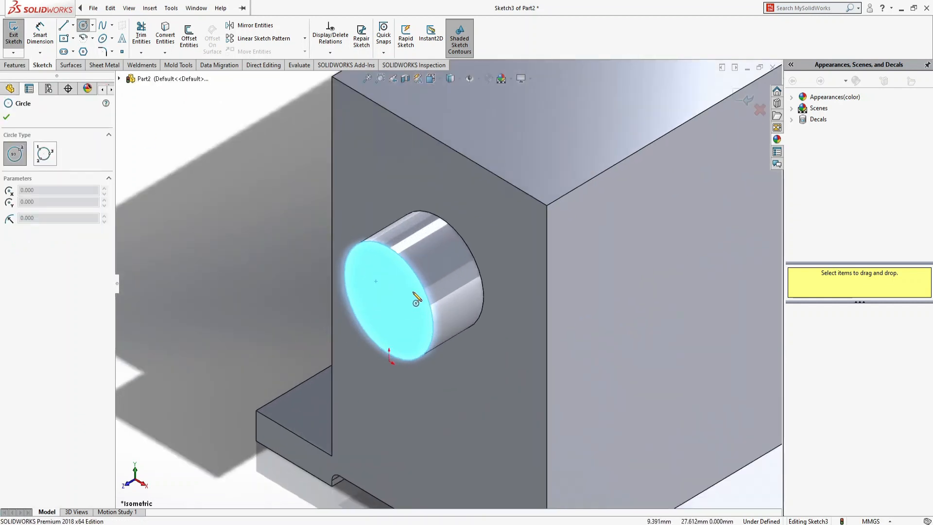
pyautogui.click(390, 301)
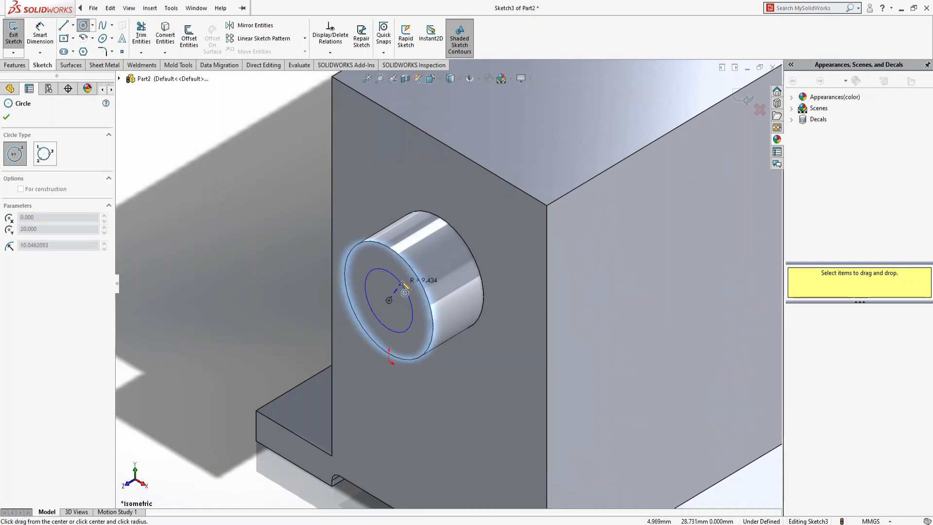
pyautogui.click(403, 284)
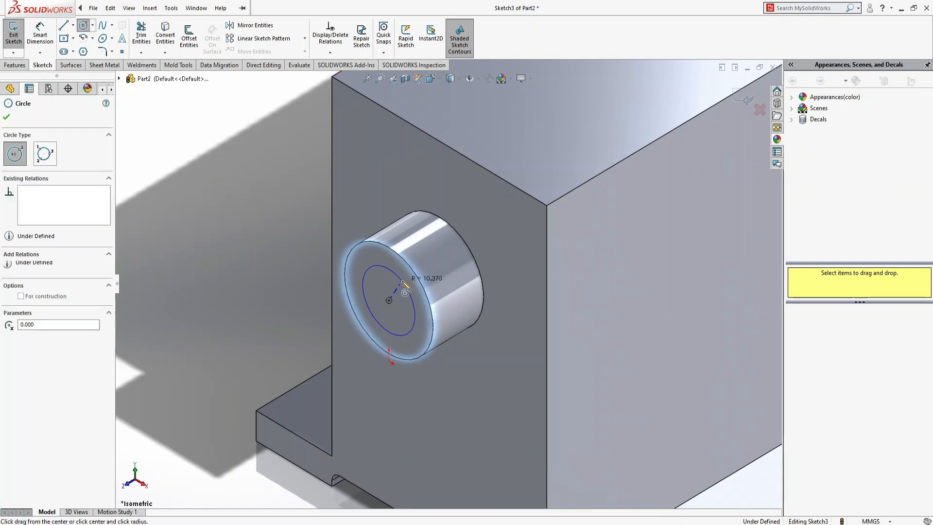
# - Dimension the concentric circle on the round boss's end face to a diameter of 20 mm
pyautogui.click(40, 37)
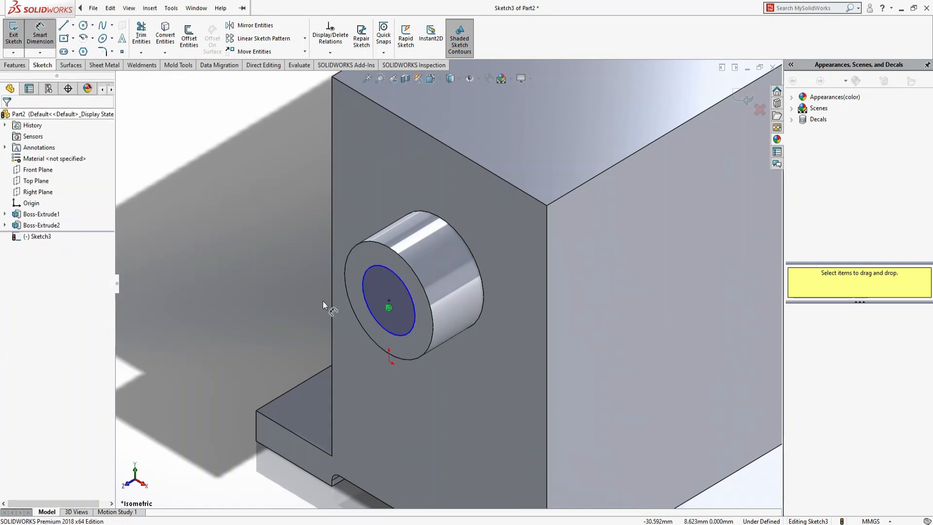
pyautogui.click(414, 320)
pyautogui.click(579, 346)
pyautogui.write('20')
pyautogui.press('Return')
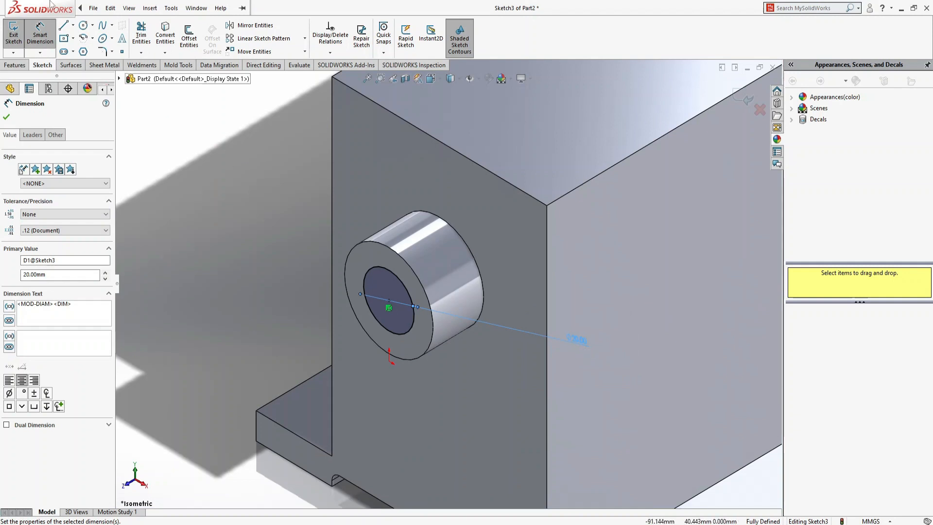
# - Extrude the concentric circle outward as a Blind boss 25 mm deep with merged result
pyautogui.click(15, 65)
pyautogui.click(18, 35)
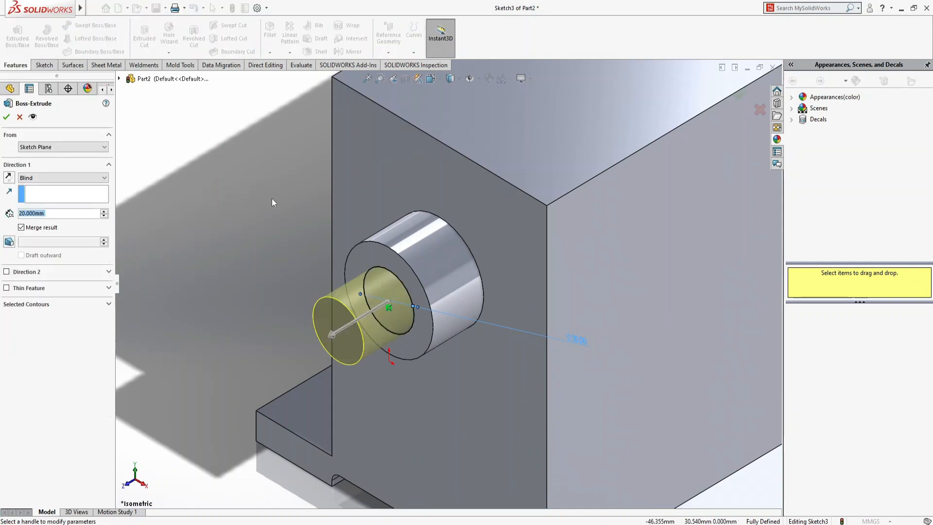
pyautogui.write('25')
pyautogui.press('Return')
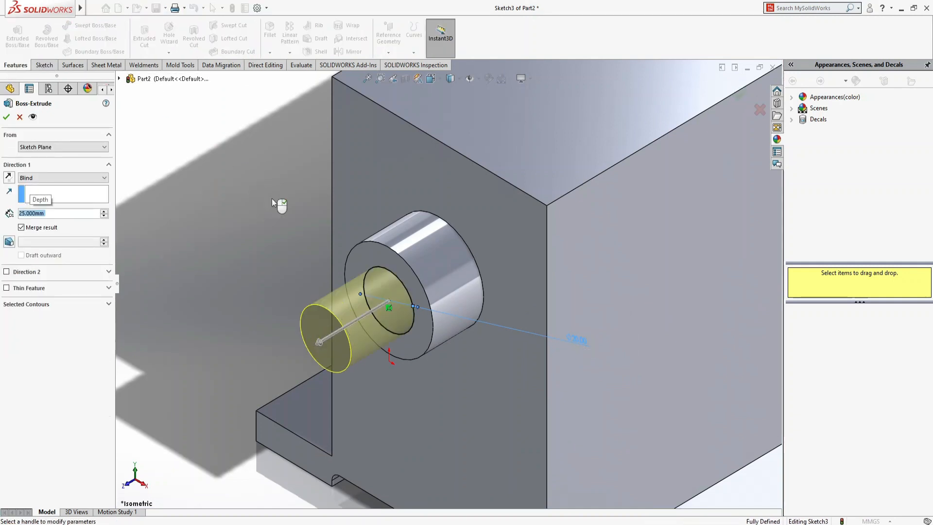
pyautogui.rightClick(272, 198)
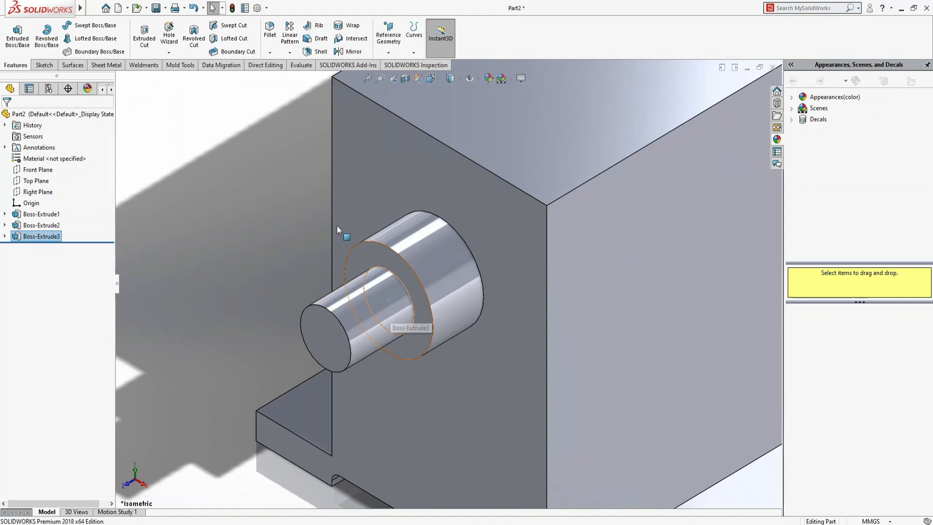
# - Edit the larger boss's sketch, set its circle's diameter to 45 mm and exit the sketch
pyautogui.moveTo(337, 226); pyautogui.dragTo(179, 199, button='middle')
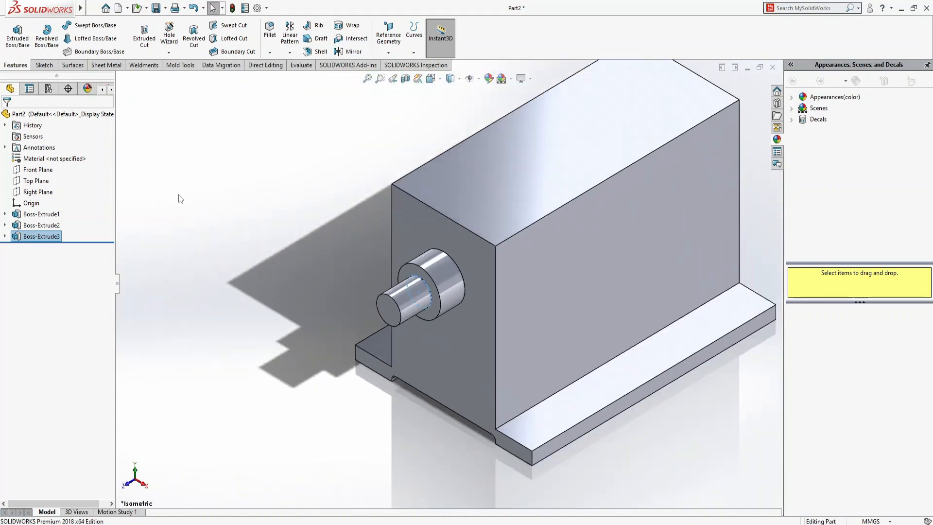
pyautogui.hotkey('ctrl', '1')
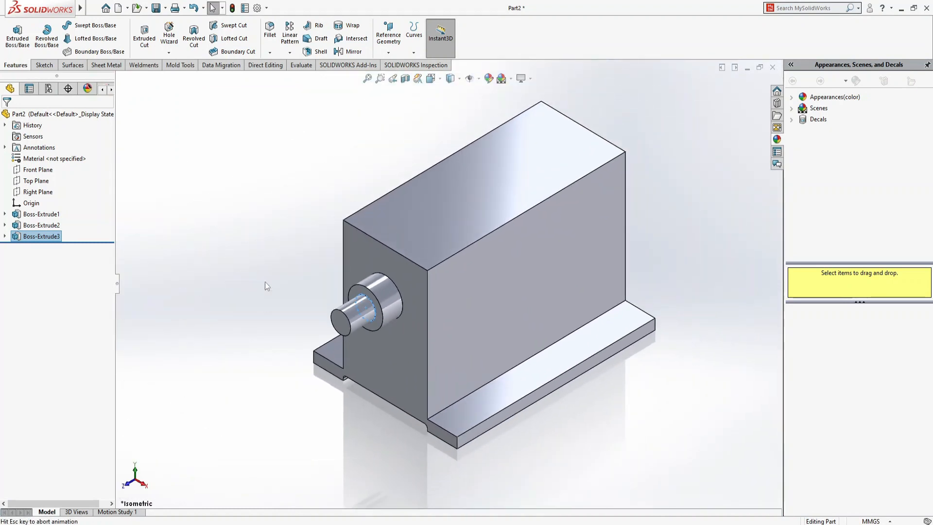
pyautogui.click(267, 272)
pyautogui.hotkey('ctrl', '7')
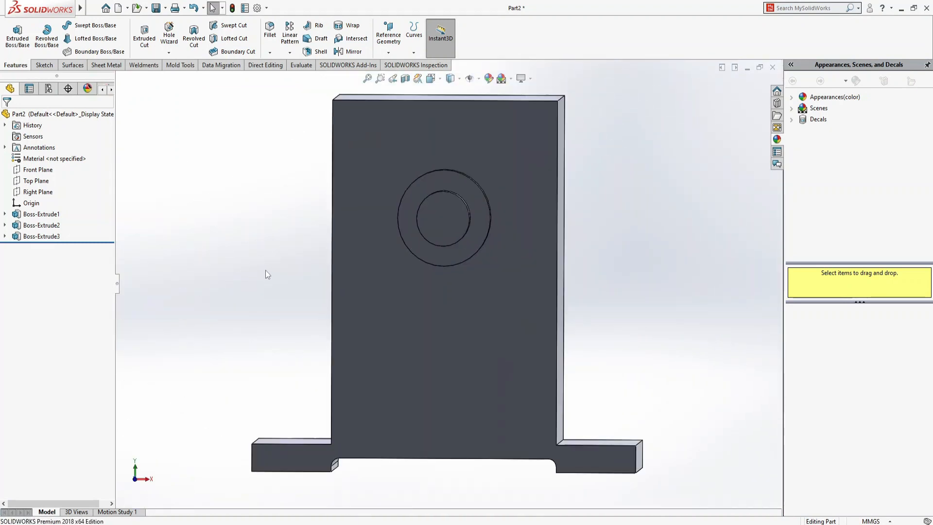
pyautogui.click(40, 225)
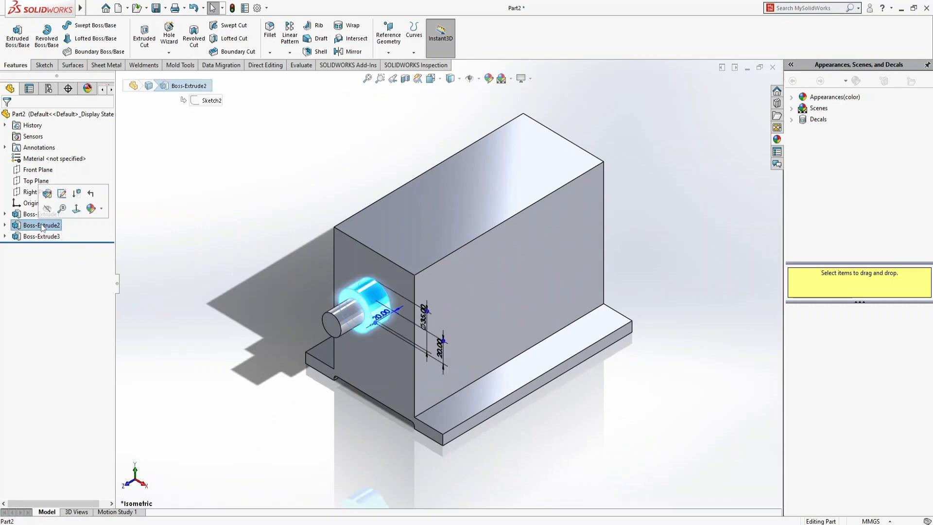
pyautogui.click(62, 194)
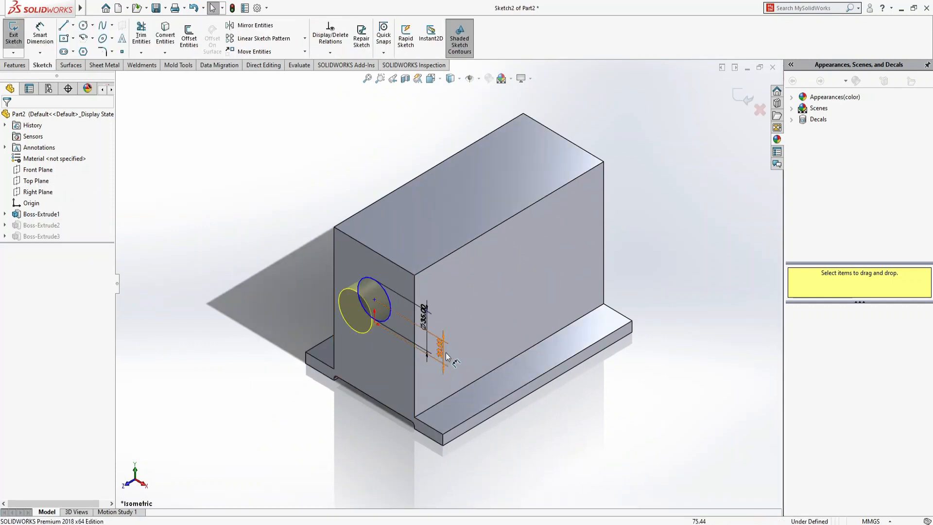
pyautogui.scroll(-5, 444, 362)
pyautogui.scroll(-2, 444, 355)
pyautogui.scroll(4, 394, 258)
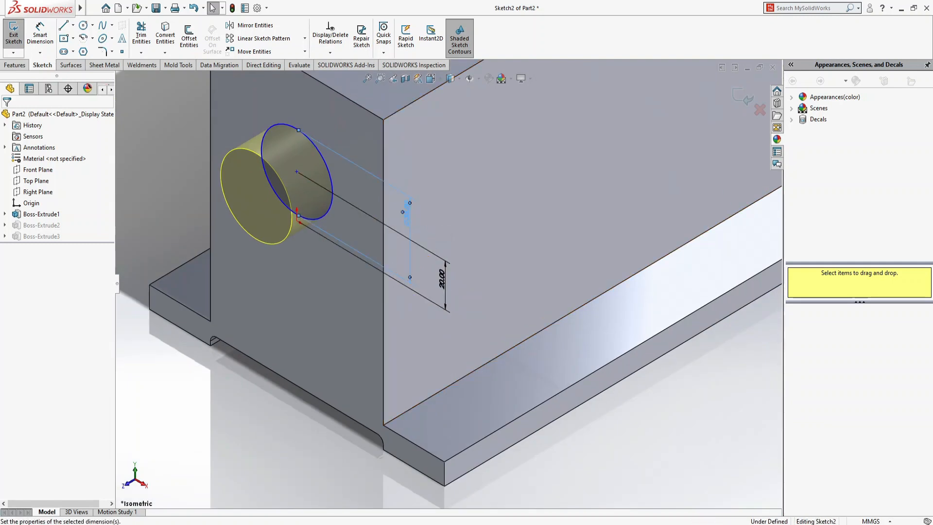
pyautogui.doubleClick(407, 212)
pyautogui.write('45')
pyautogui.press('Return')
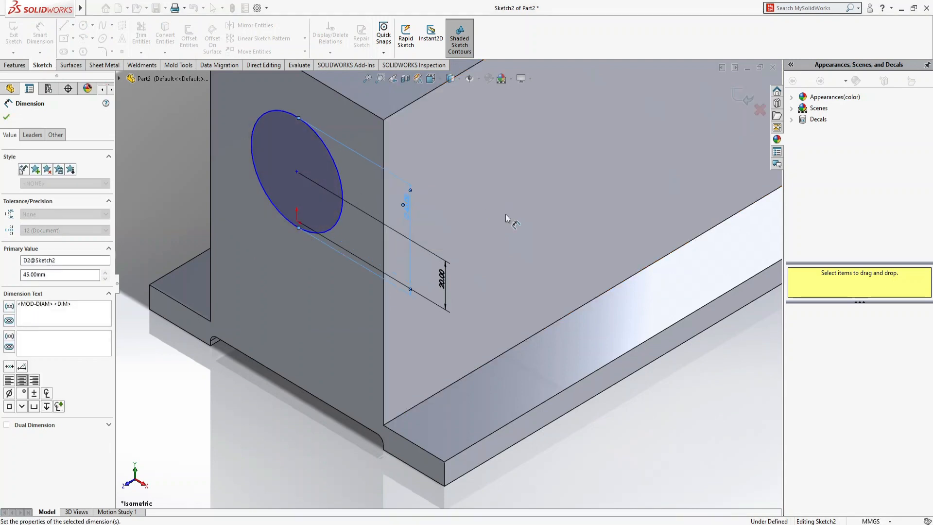
pyautogui.click(6, 116)
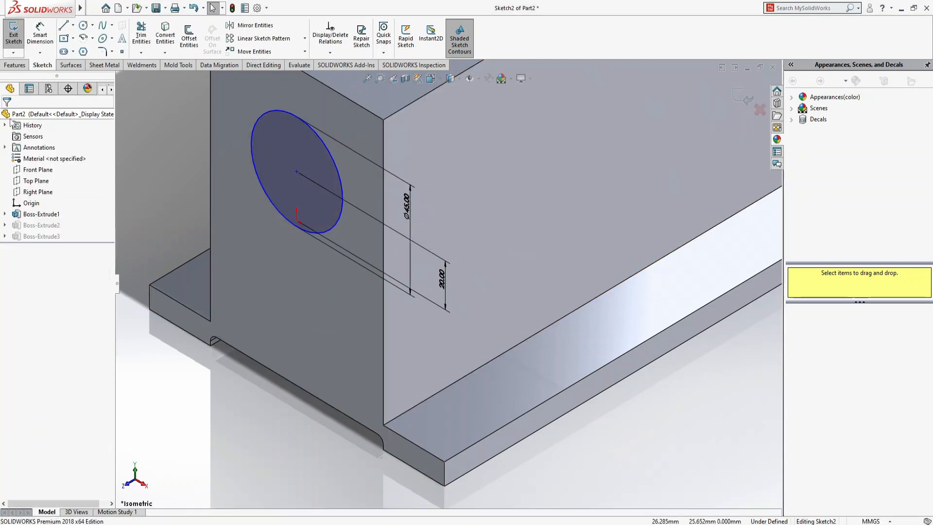
pyautogui.click(748, 99)
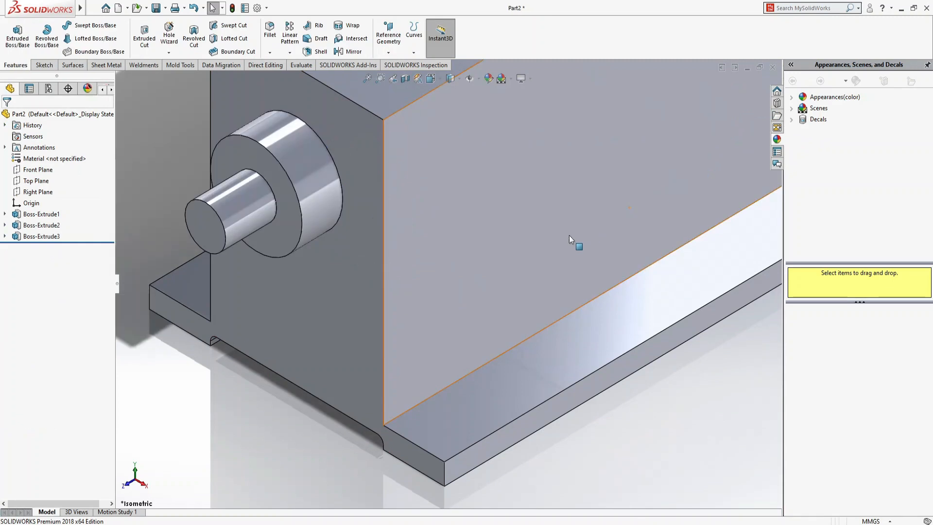
# - Edit the smaller shaft's sketch, set its circle's diameter to 25 mm and exit the sketch
pyautogui.press('f')
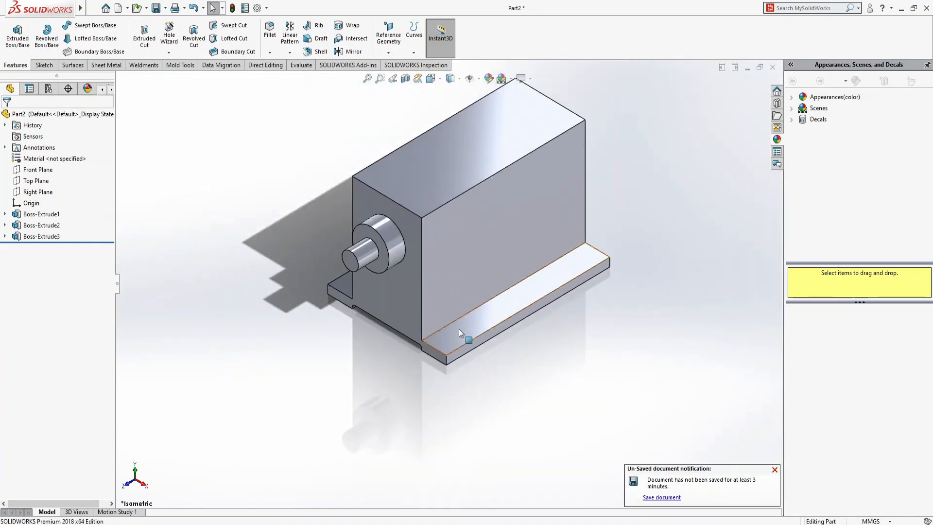
pyautogui.scroll(-6, 444, 305)
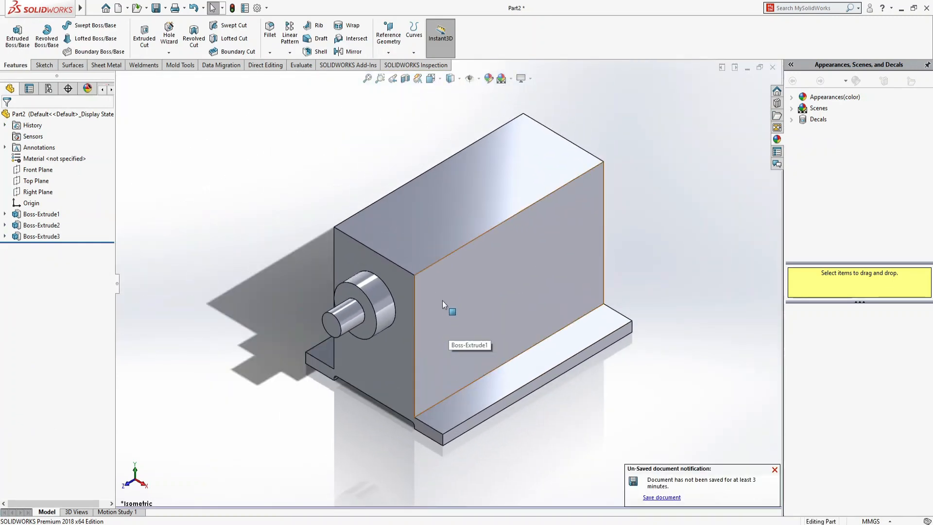
pyautogui.click(59, 237)
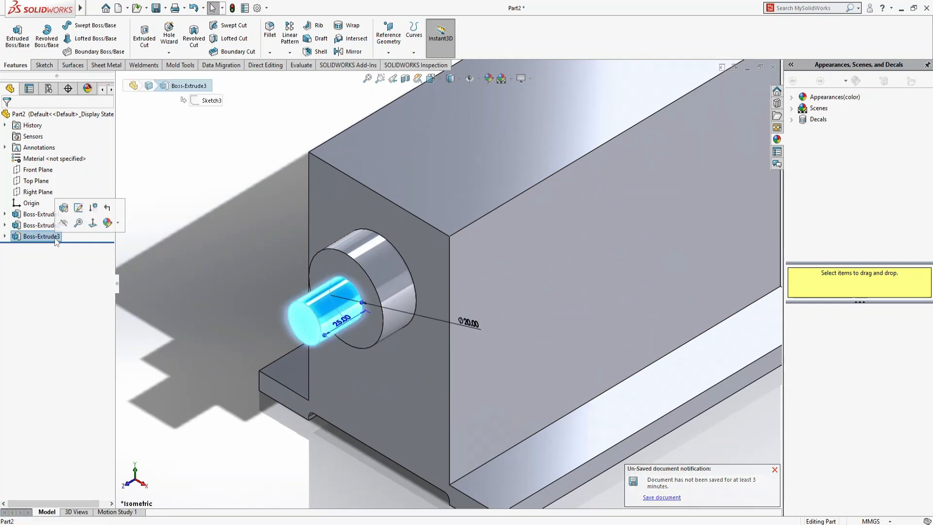
pyautogui.click(78, 209)
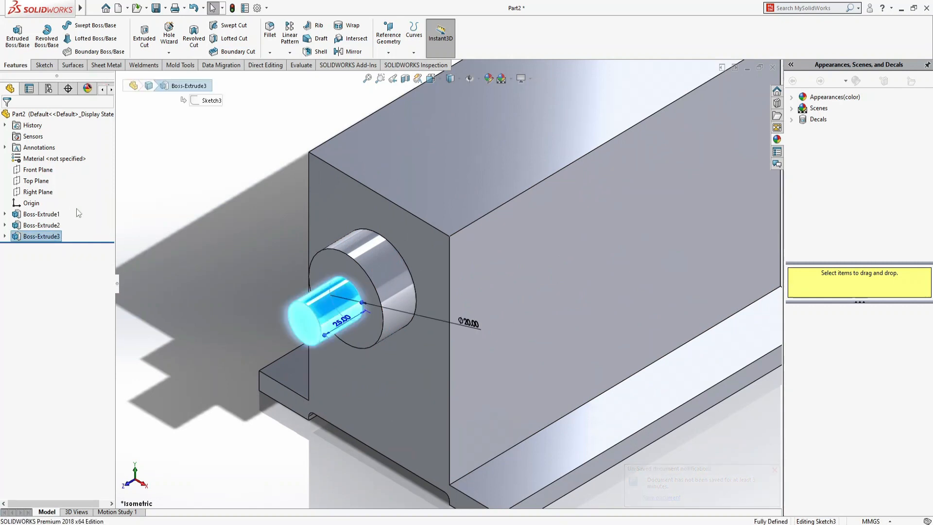
pyautogui.click(479, 328)
pyautogui.write('25')
pyautogui.press('Return')
pyautogui.click(225, 204)
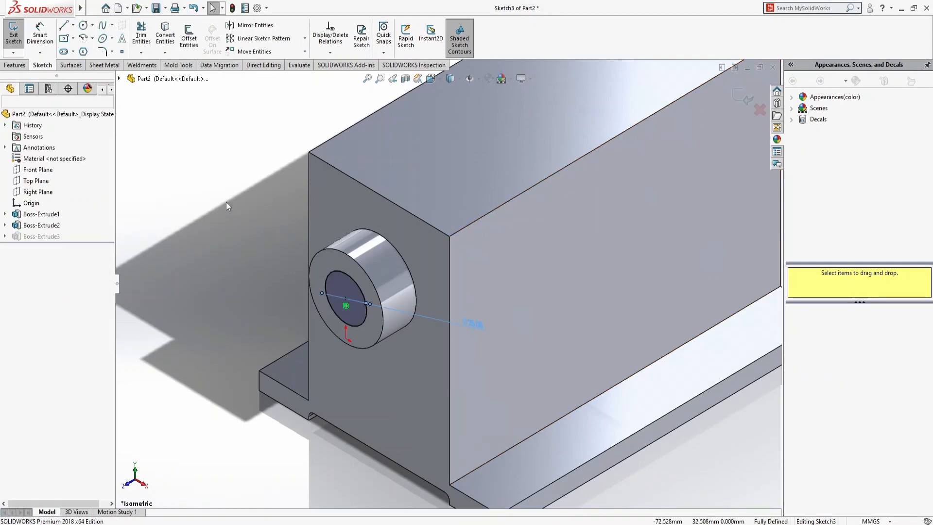
pyautogui.click(737, 94)
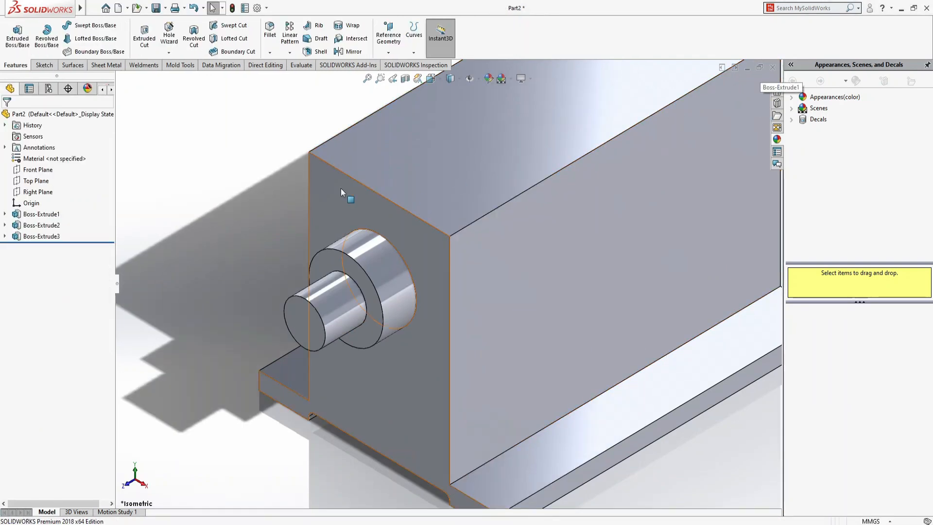
# - Start a sketch on the smaller shaft's end face and draw a concentric circle of about 5.5 mm radius
pyautogui.click(305, 315)
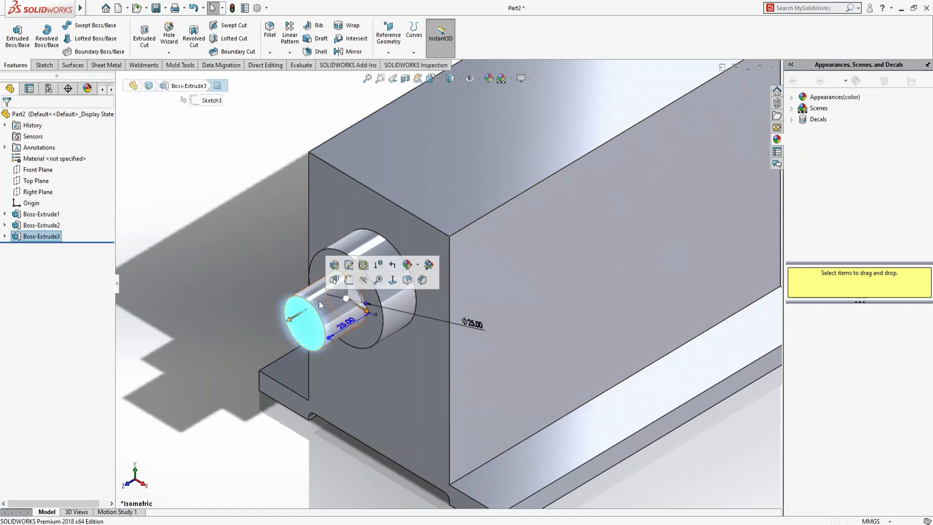
pyautogui.click(349, 280)
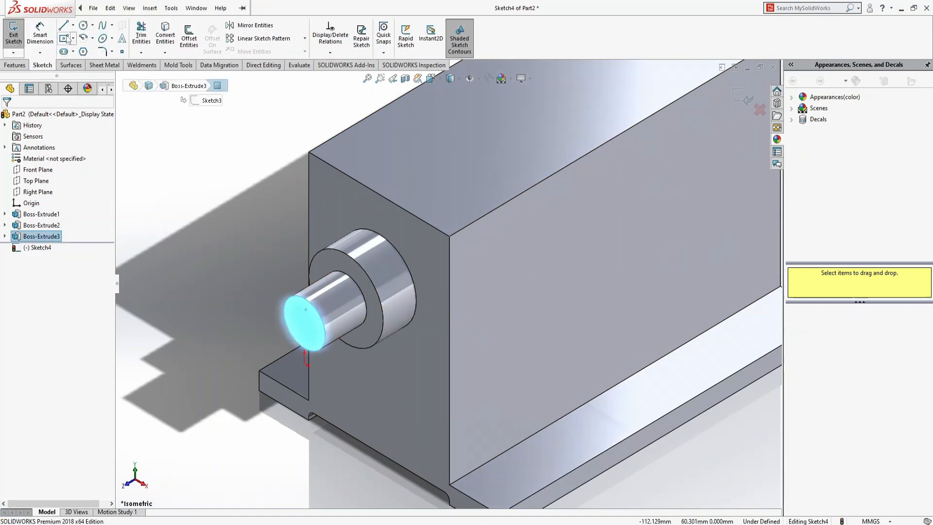
pyautogui.click(84, 26)
pyautogui.scroll(-5, 338, 353)
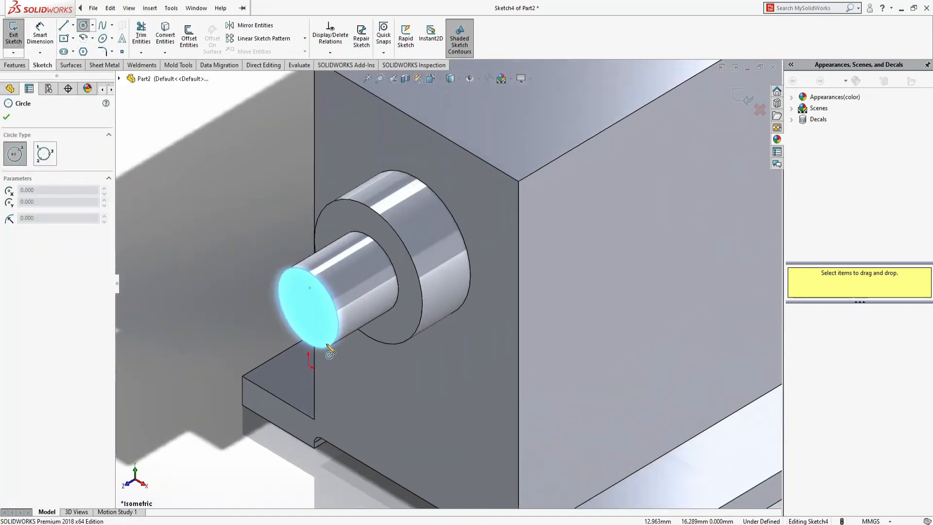
pyautogui.scroll(4, 442, 297)
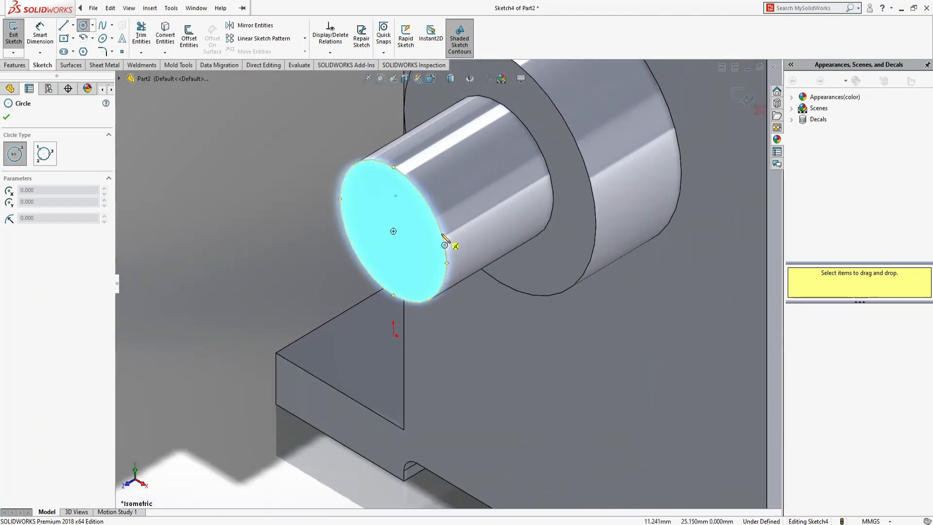
pyautogui.click(394, 231)
pyautogui.click(417, 248)
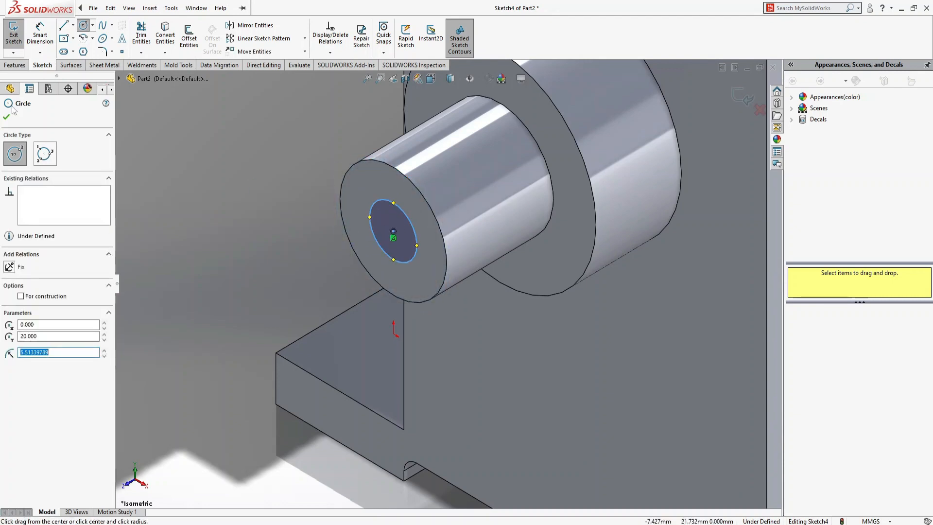
# - Dimension the circle on the shaft's end face to a diameter of 15 mm
pyautogui.click(37, 36)
pyautogui.hotkey('ctrl', '8')
pyautogui.scroll(-5, 467, 213)
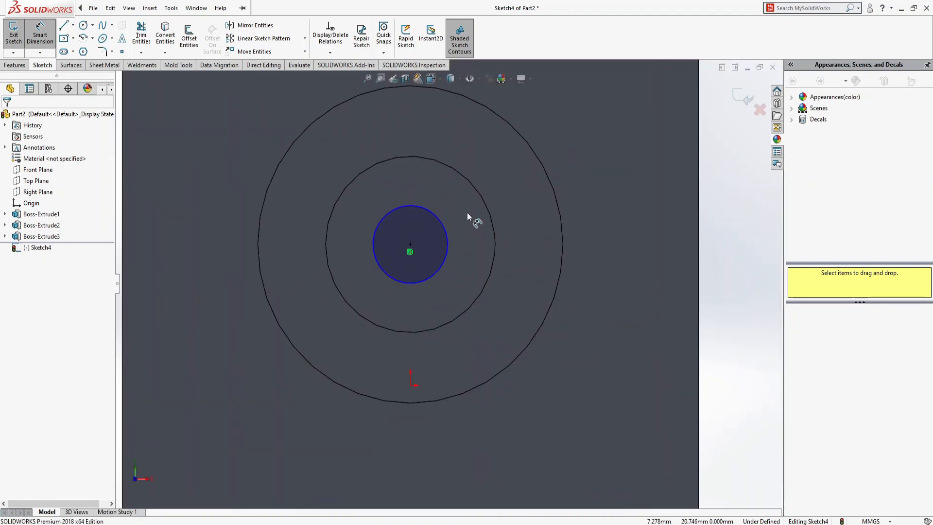
pyautogui.scroll(4, 467, 213)
pyautogui.hotkey('ctrl', '7')
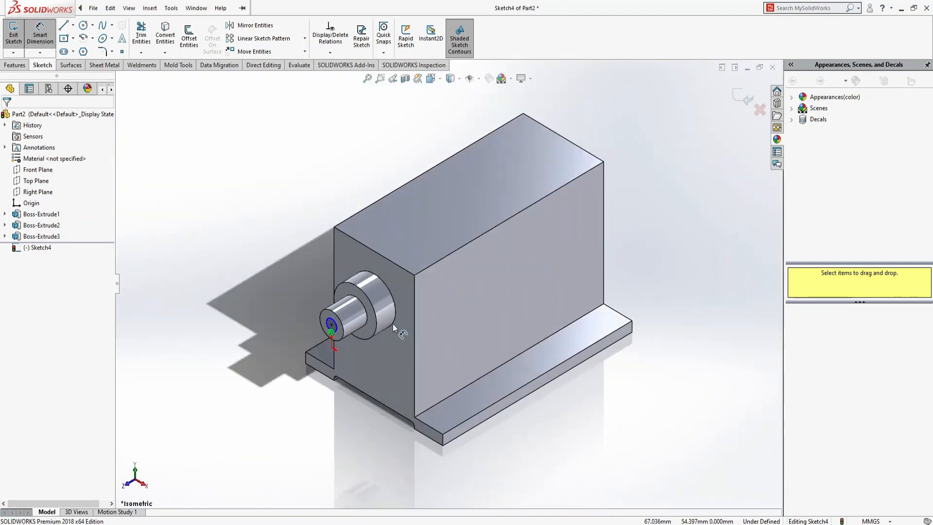
pyautogui.scroll(-6, 399, 326)
pyautogui.click(398, 332)
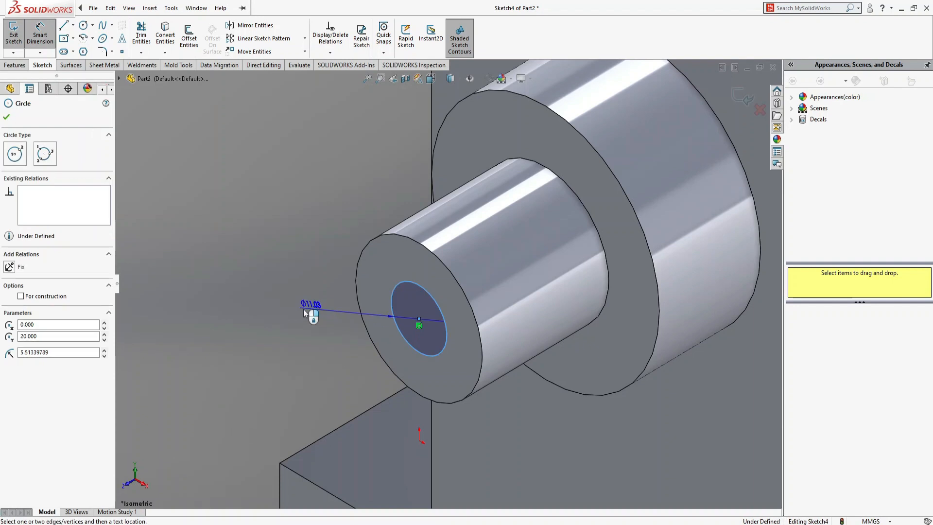
pyautogui.click(296, 308)
pyautogui.write('15')
pyautogui.press('Return')
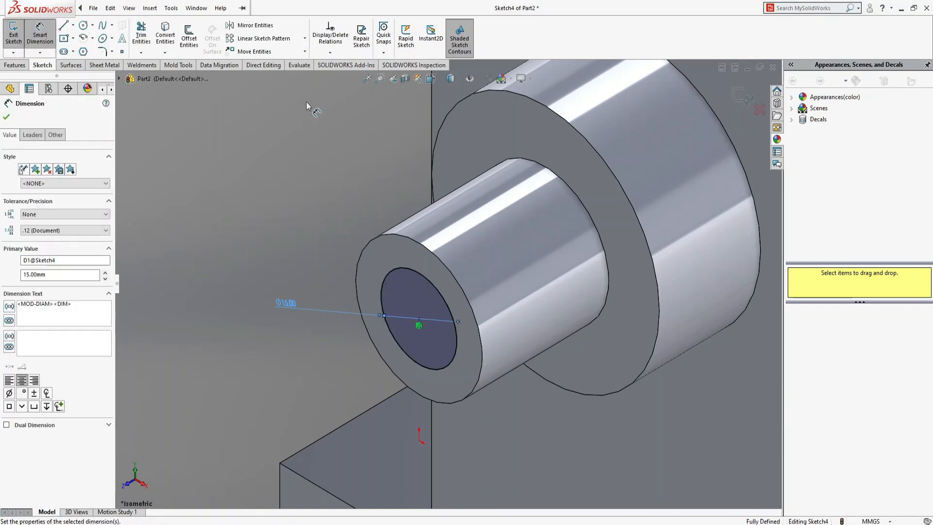
pyautogui.click(6, 117)
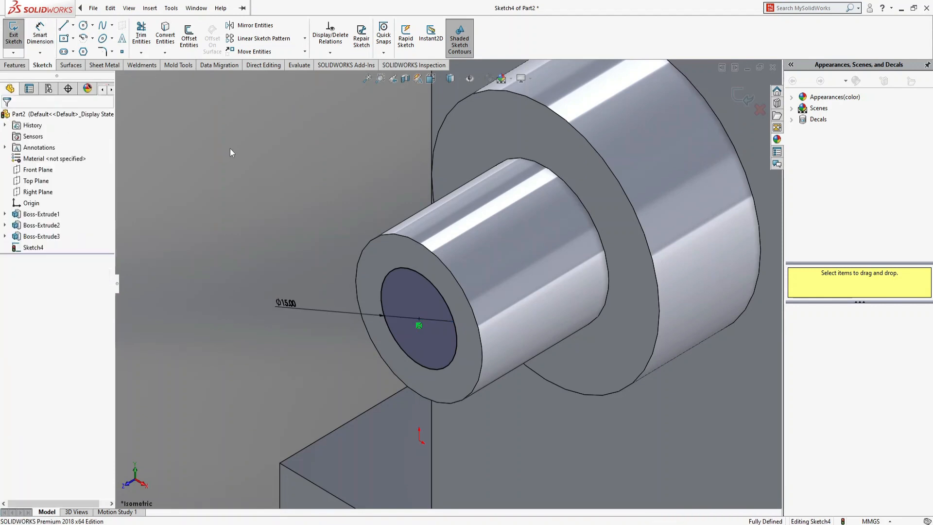
# - Extrude-cut the 15 mm circle on the shaft's end face using the Through All - Both end condition
pyautogui.scroll(4, 228, 148)
pyautogui.scroll(3, 228, 149)
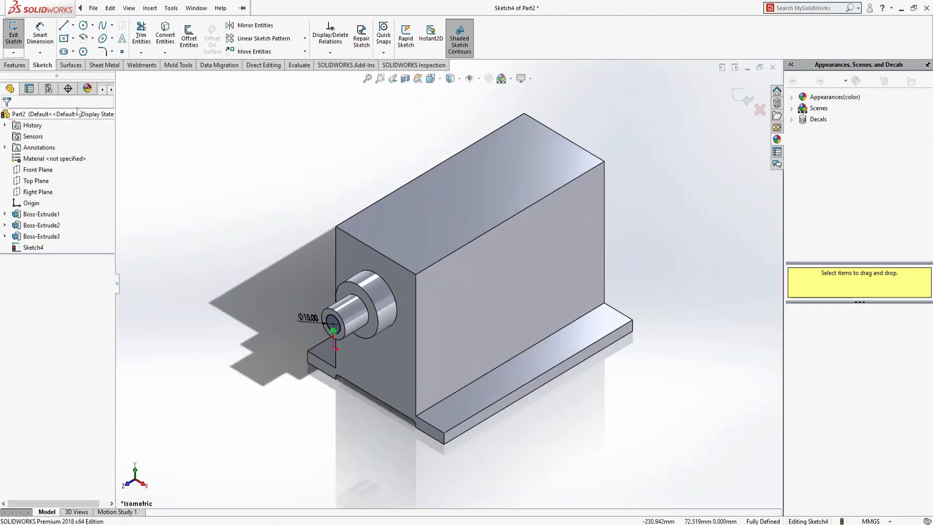
pyautogui.click(15, 65)
pyautogui.click(18, 44)
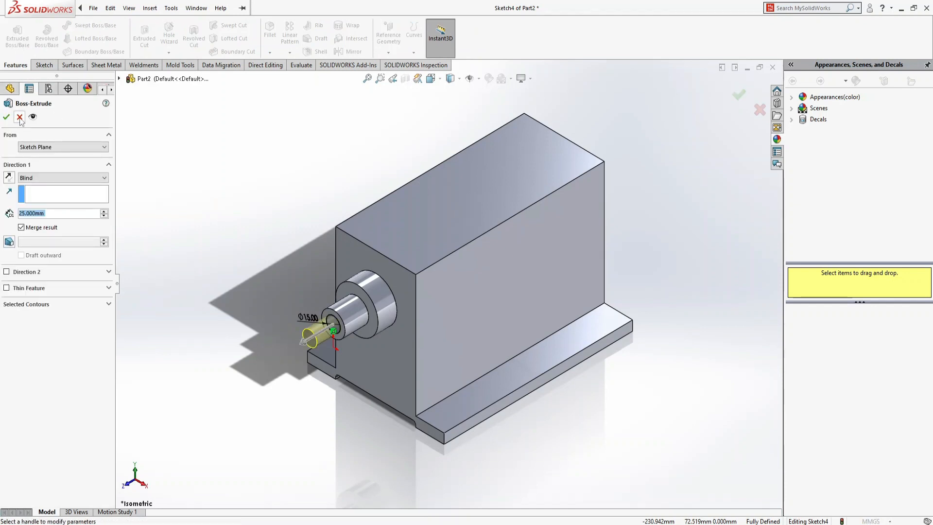
pyautogui.click(20, 117)
pyautogui.click(145, 37)
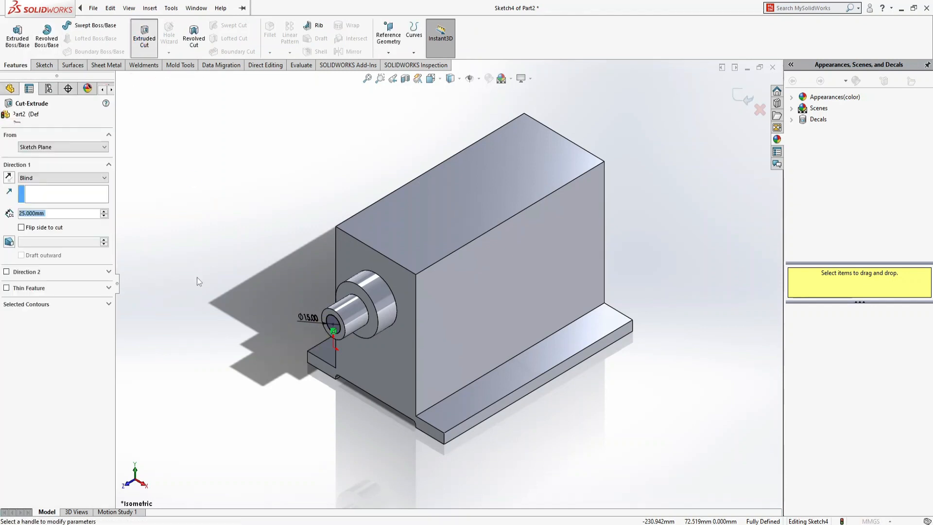
pyautogui.click(48, 178)
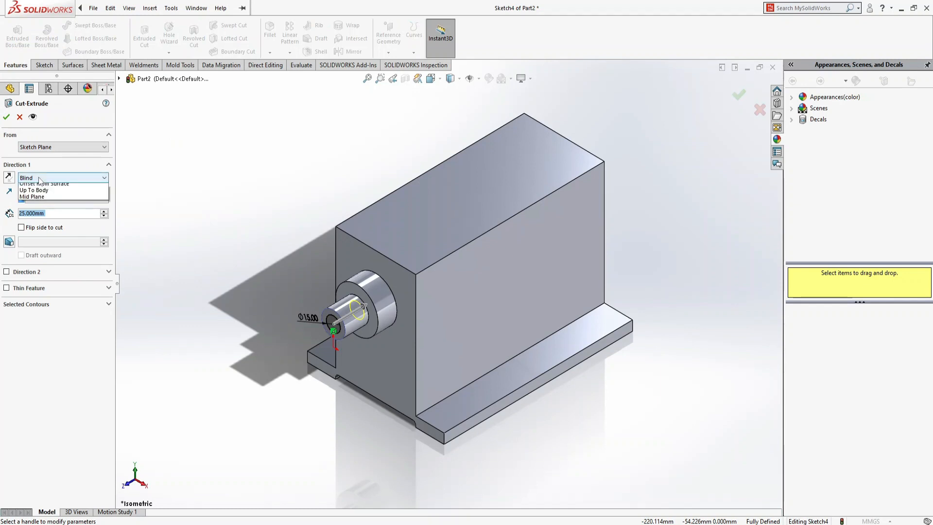
pyautogui.click(50, 201)
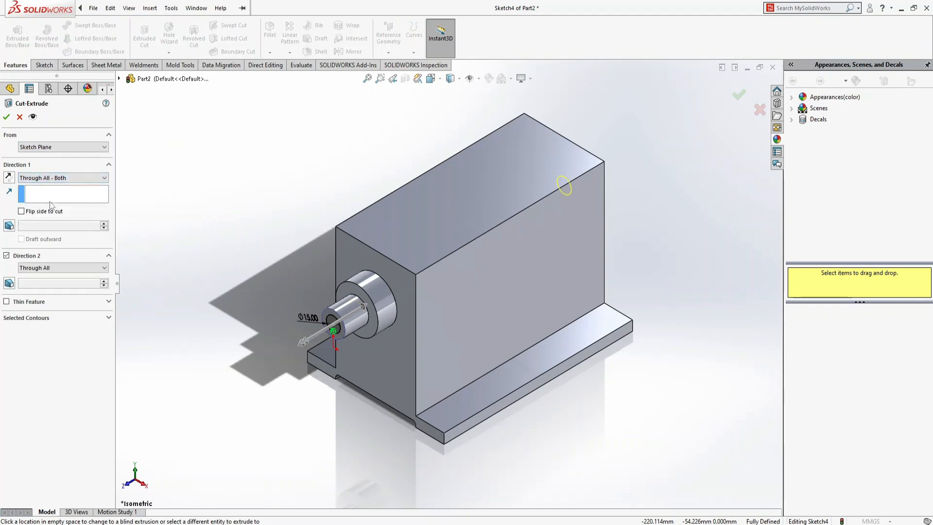
pyautogui.click(6, 117)
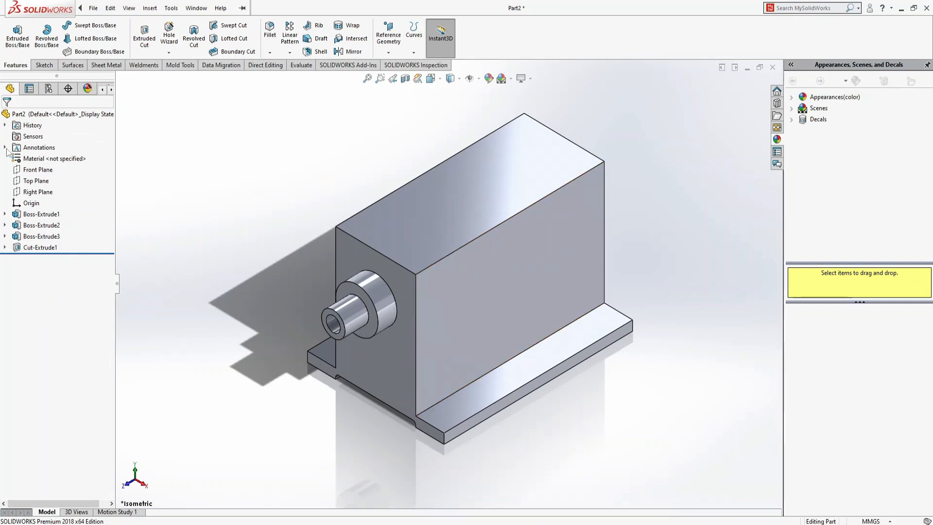
# - Mirror the larger boss and the smaller shaft extrusion about the Front Plane
pyautogui.click(349, 51)
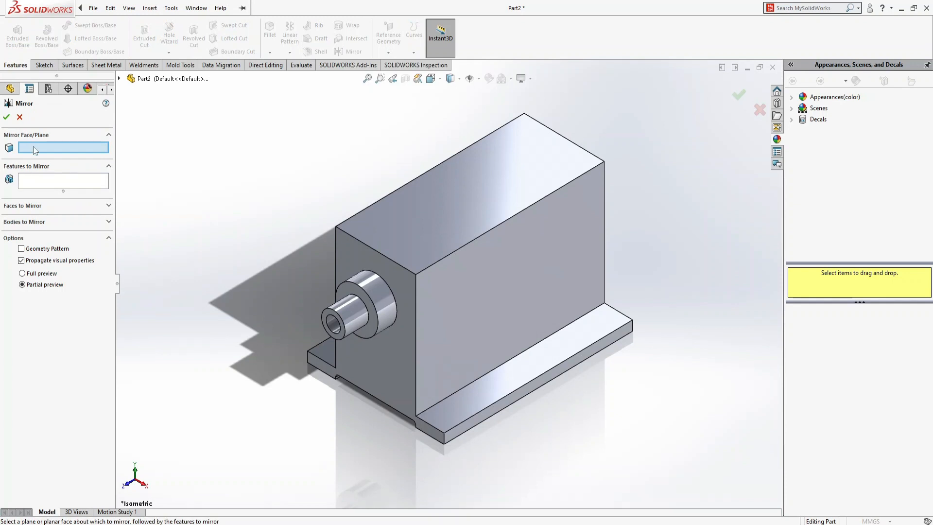
pyautogui.click(119, 78)
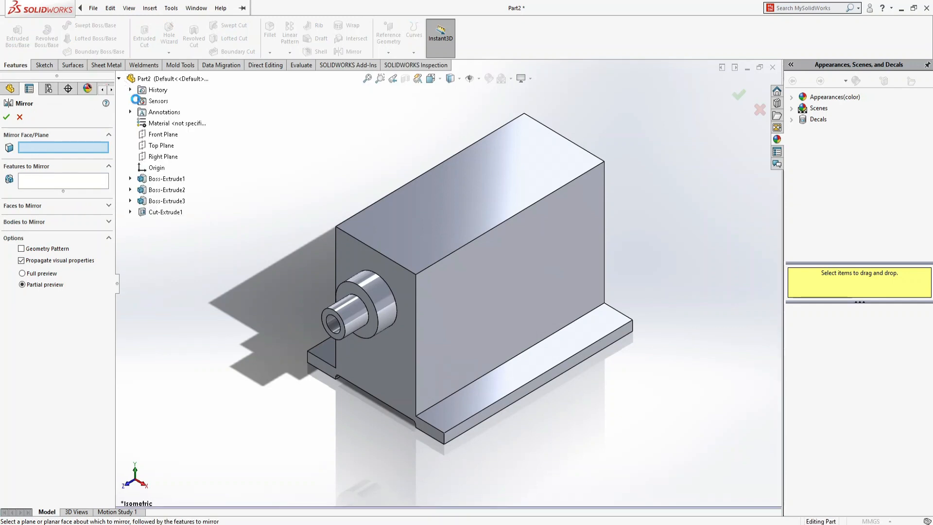
pyautogui.click(163, 136)
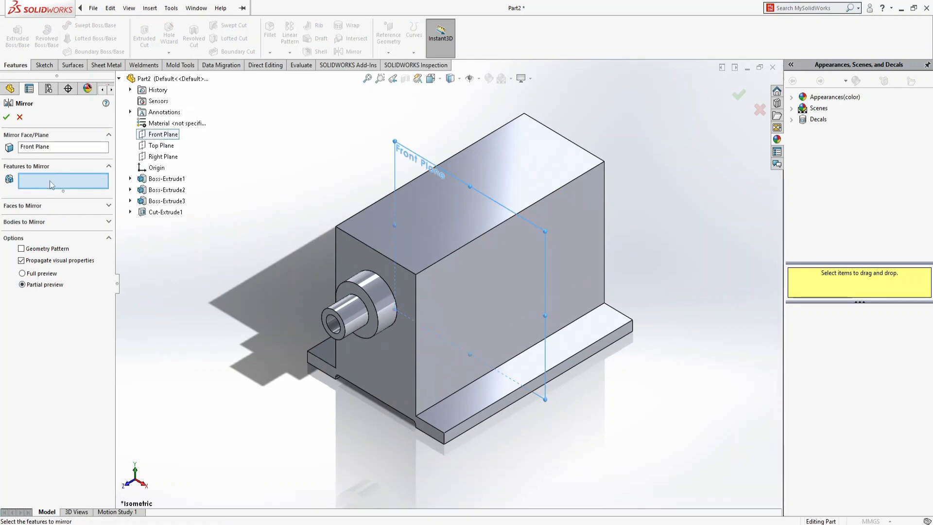
pyautogui.click(379, 306)
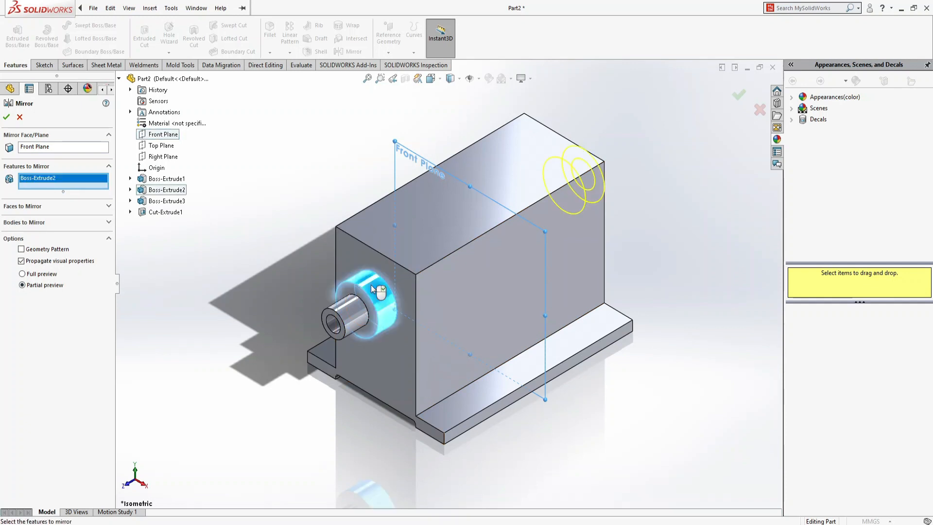
pyautogui.click(347, 322)
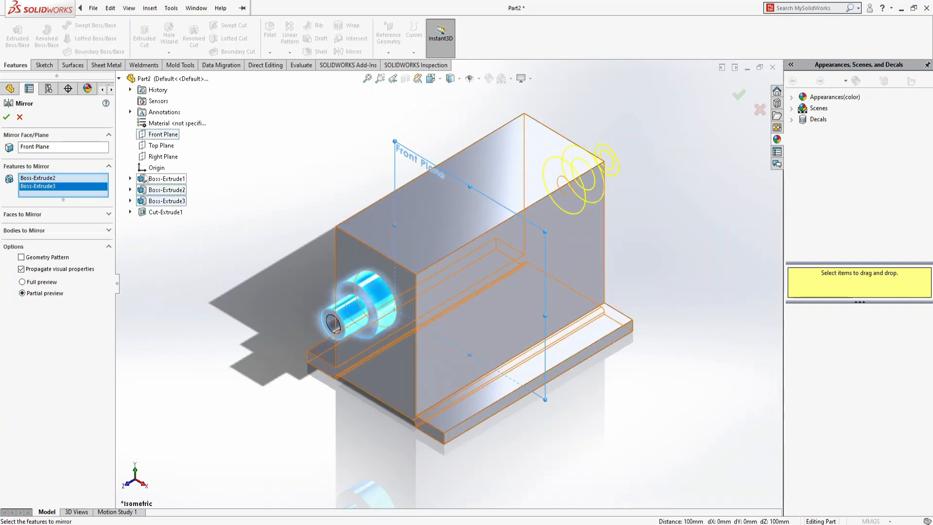
pyautogui.click(6, 119)
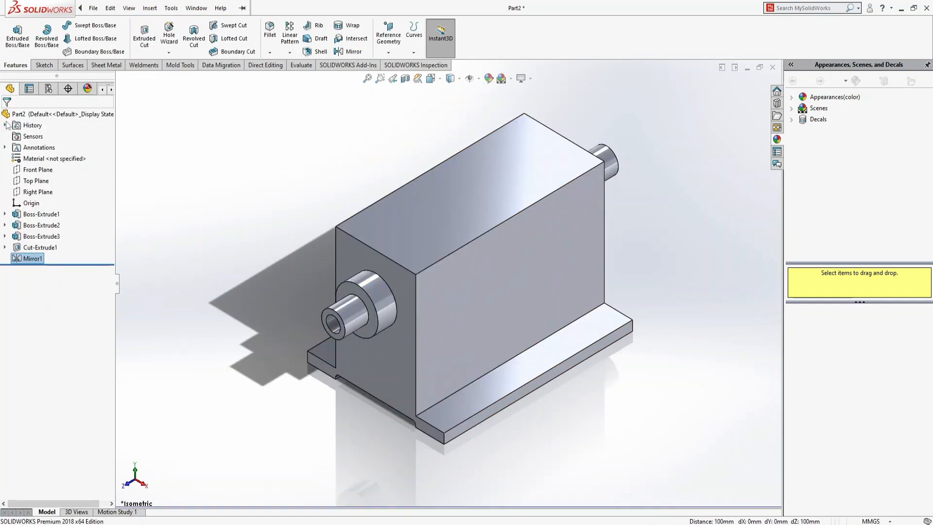
# - Mirror the shaft bore cut about the Front Plane
pyautogui.moveTo(614, 234); pyautogui.dragTo(645, 224, button='middle')
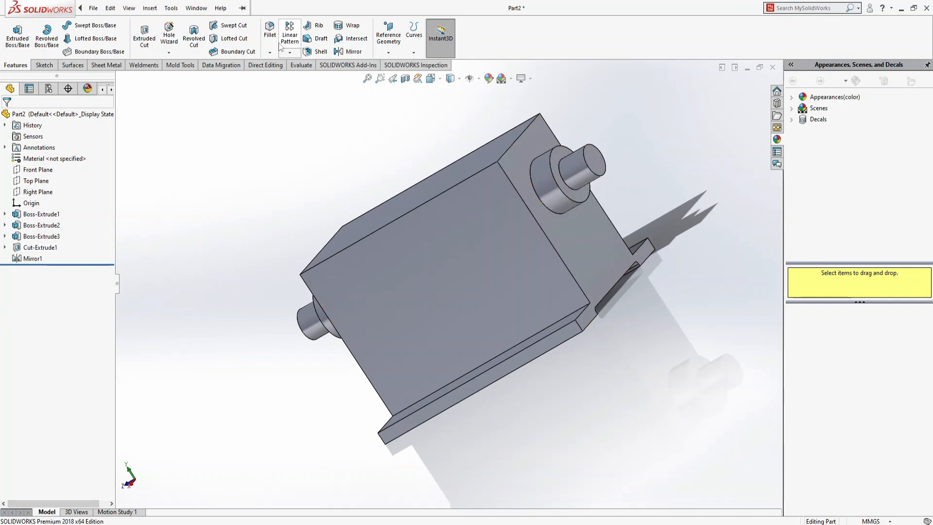
pyautogui.click(348, 51)
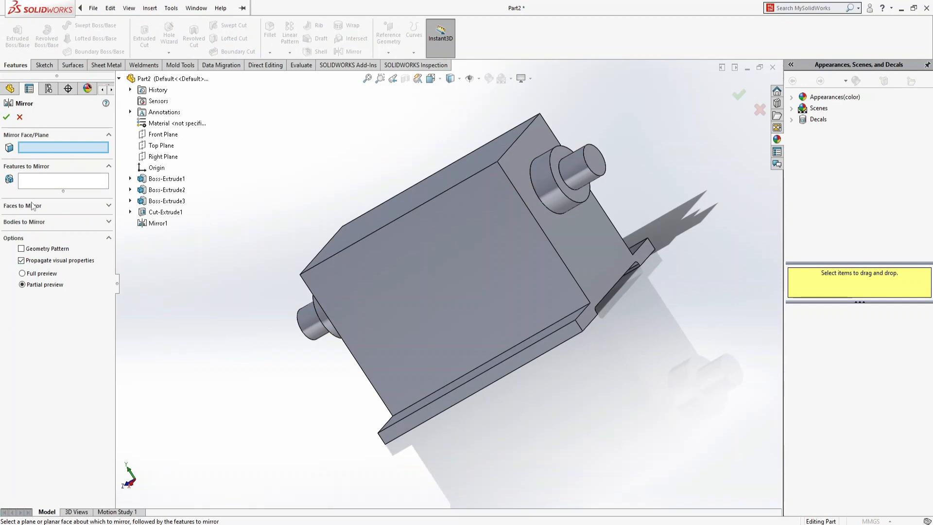
pyautogui.click(164, 134)
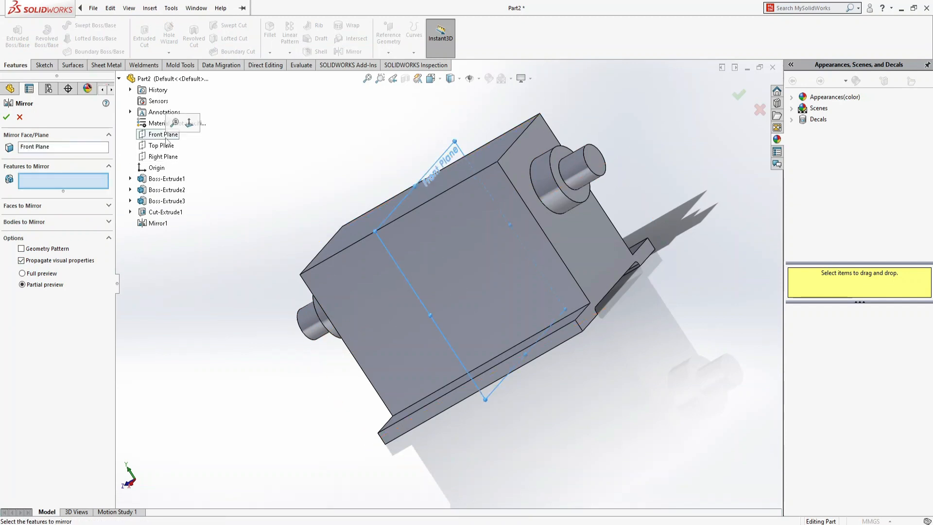
pyautogui.click(165, 212)
pyautogui.click(6, 116)
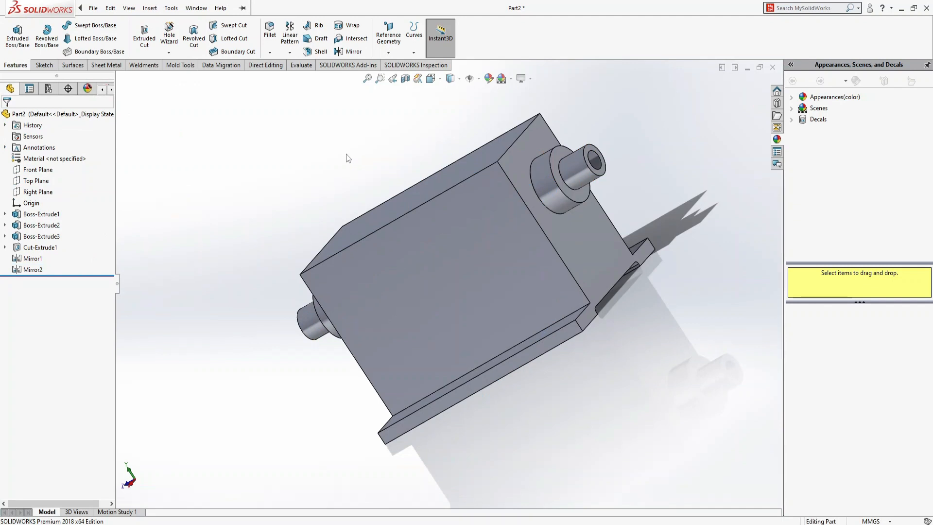
# - Inspect the mirrored shaft end from the opposite isometric side and compare the model with the reference image
pyautogui.hotkey('ctrl', '7')
pyautogui.press('space')
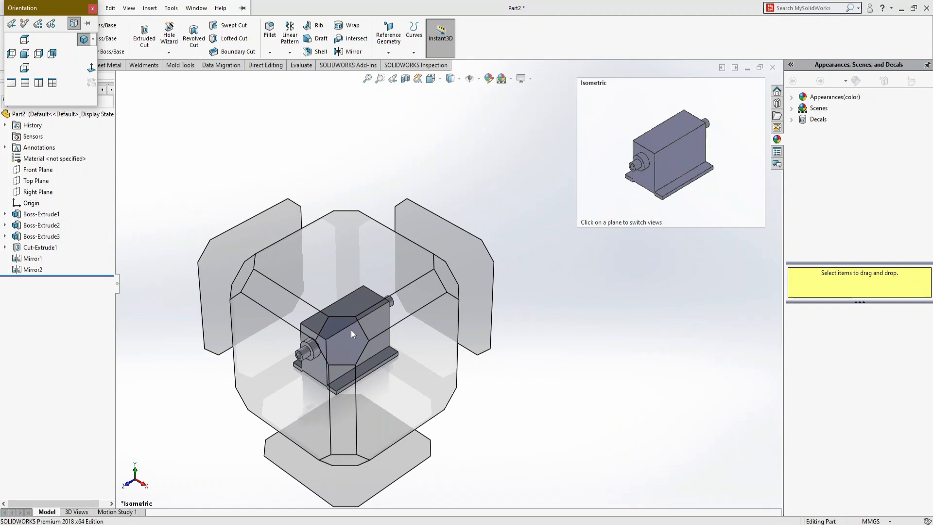
pyautogui.click(448, 285)
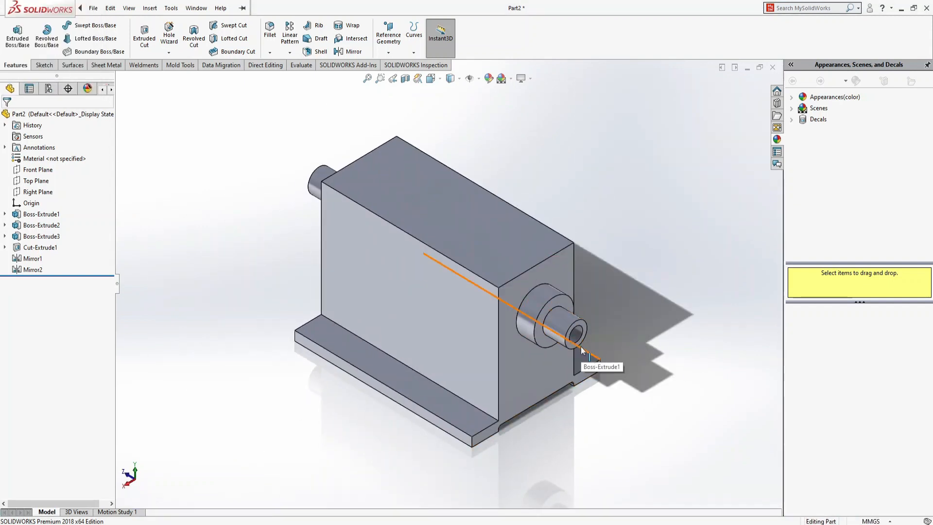
pyautogui.hotkey('ctrl', '7')
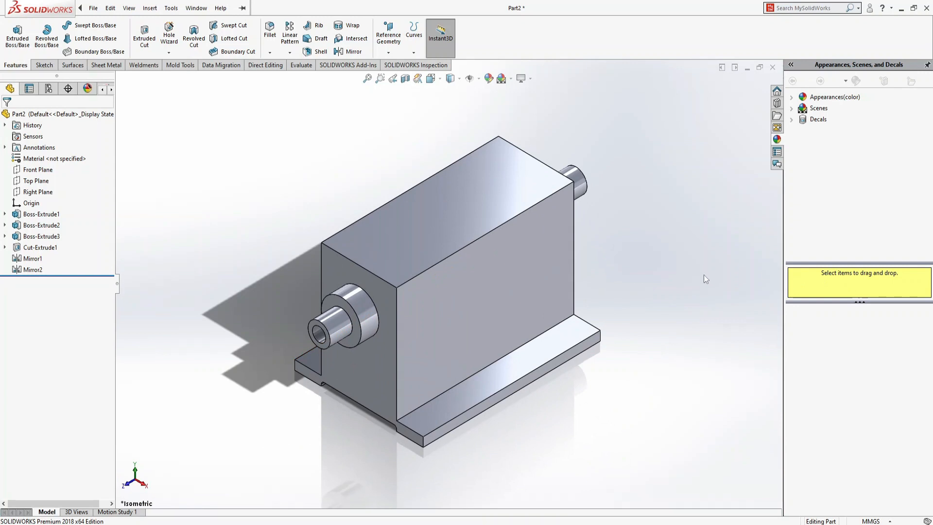
pyautogui.hotkey('alt', 'Tab')
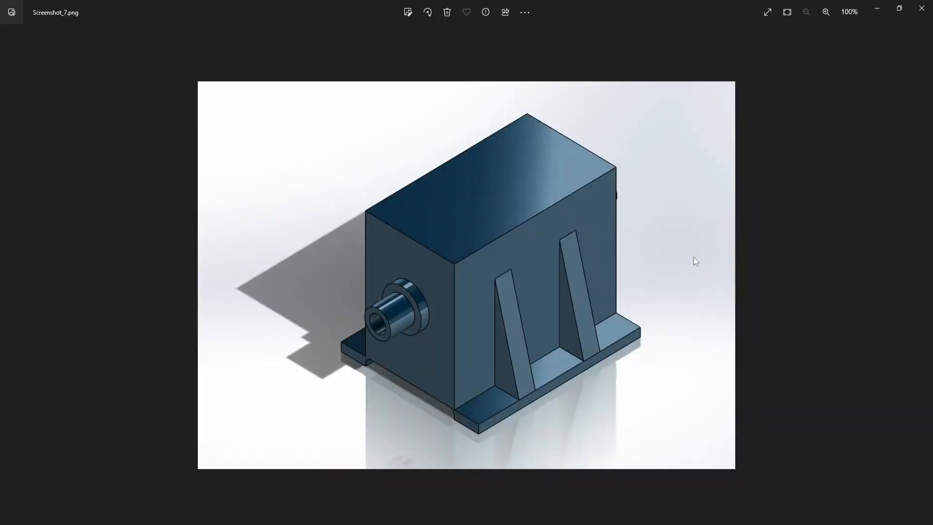
pyautogui.hotkey('alt', 'Tab')
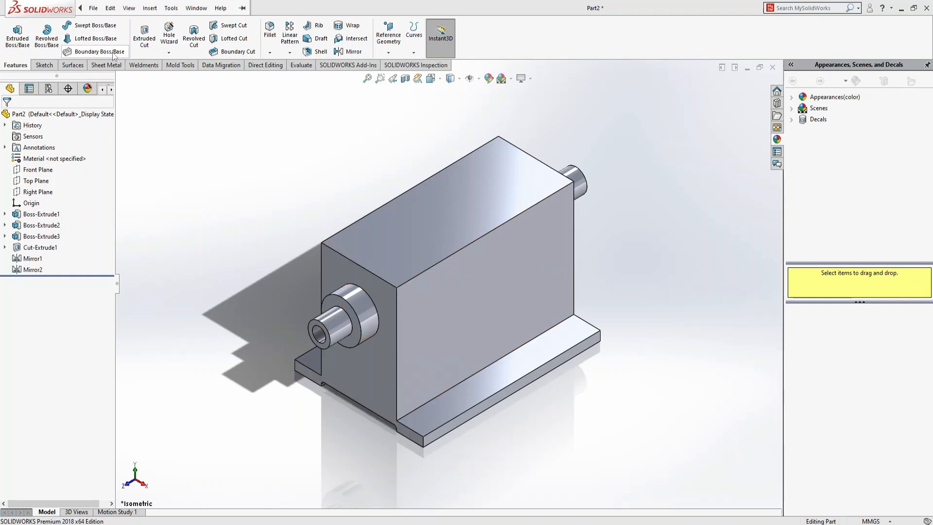
# - Create a reference plane offset 30 mm from the Front Plane
pyautogui.click(388, 38)
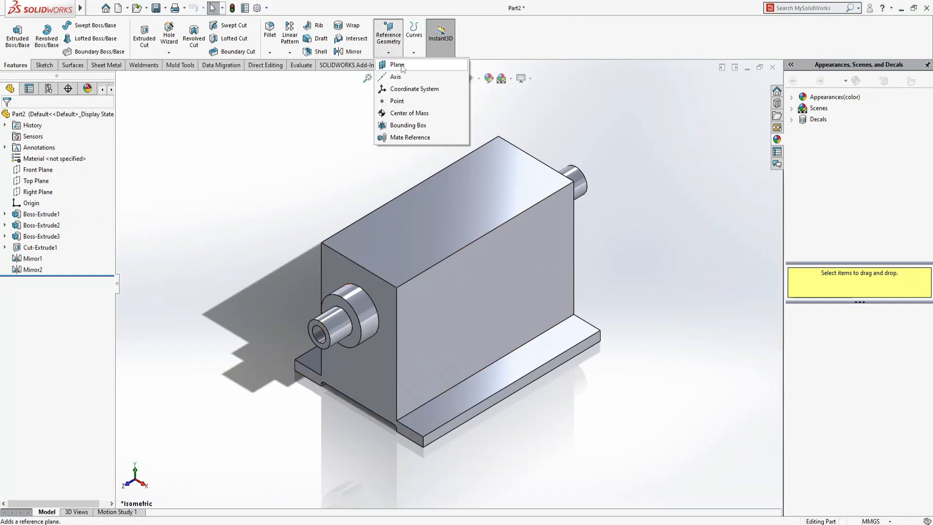
pyautogui.click(397, 65)
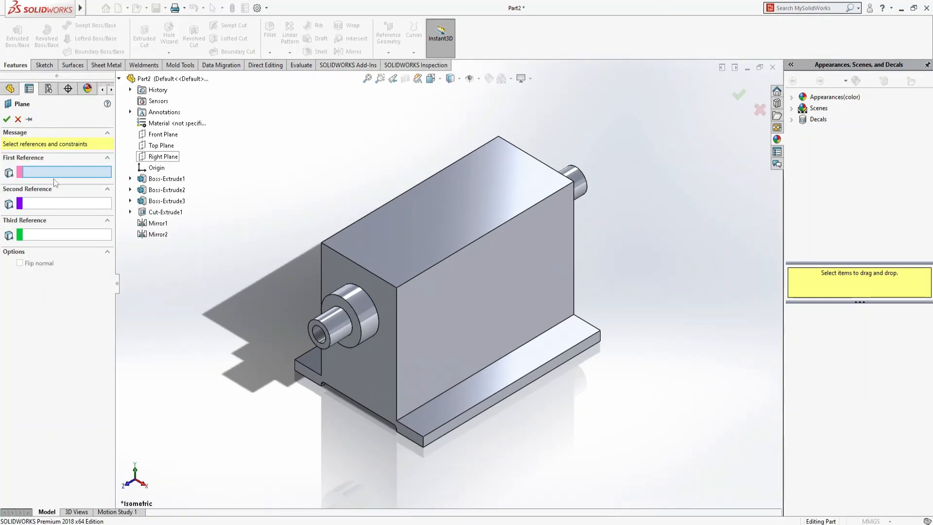
pyautogui.click(169, 139)
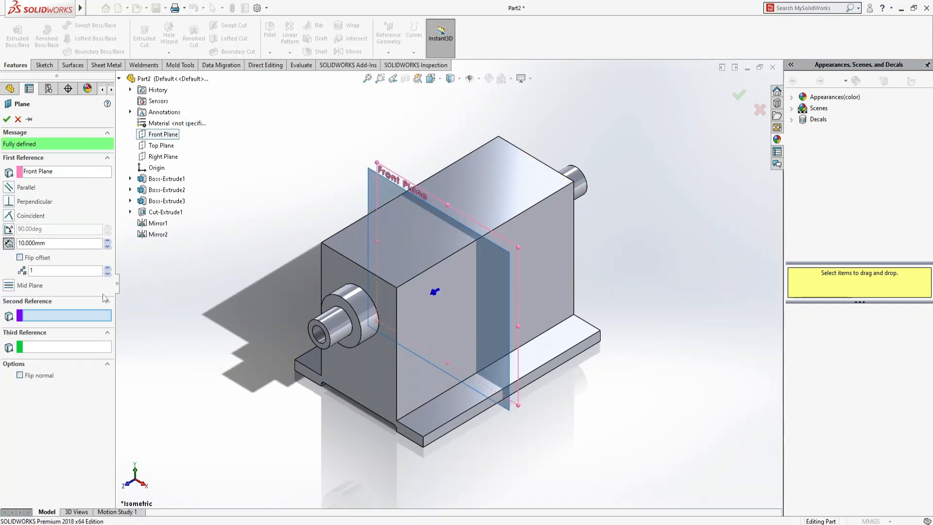
pyautogui.doubleClick(55, 246)
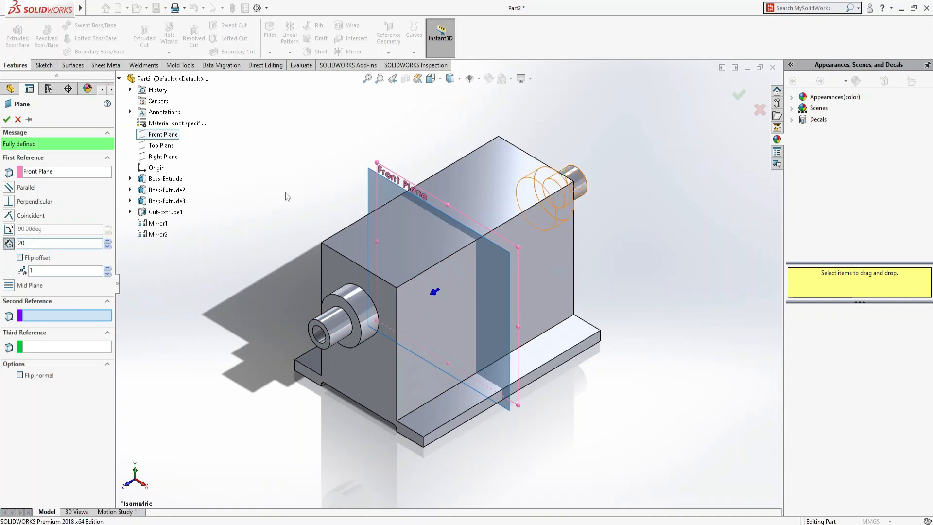
pyautogui.press('Return')
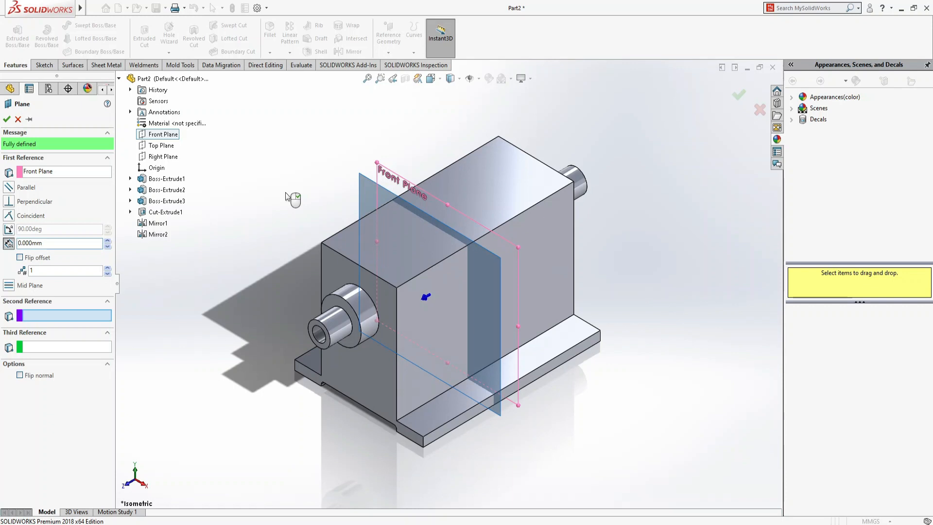
pyautogui.write('3')
pyautogui.rightClick(286, 194)
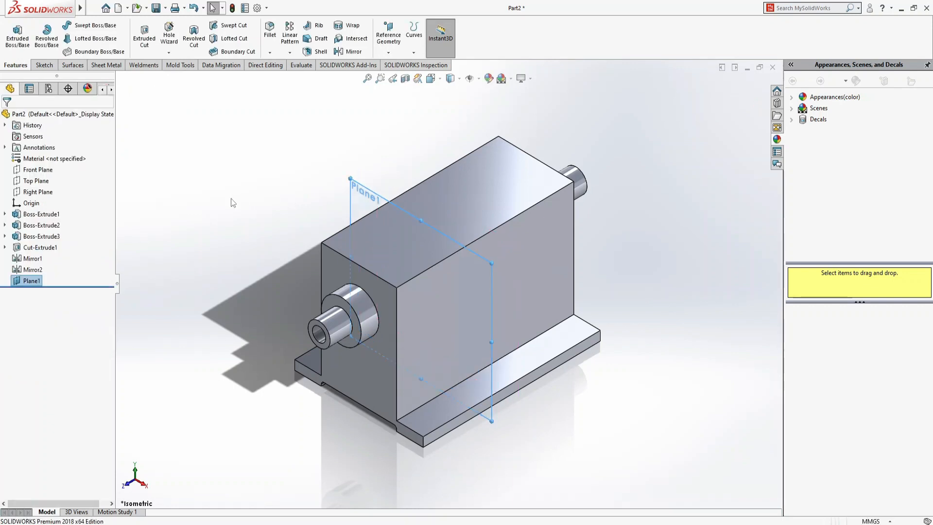
# - Create a second reference plane offset 30 mm from the Front Plane with the offset direction flipped
pyautogui.click(395, 39)
pyautogui.click(404, 68)
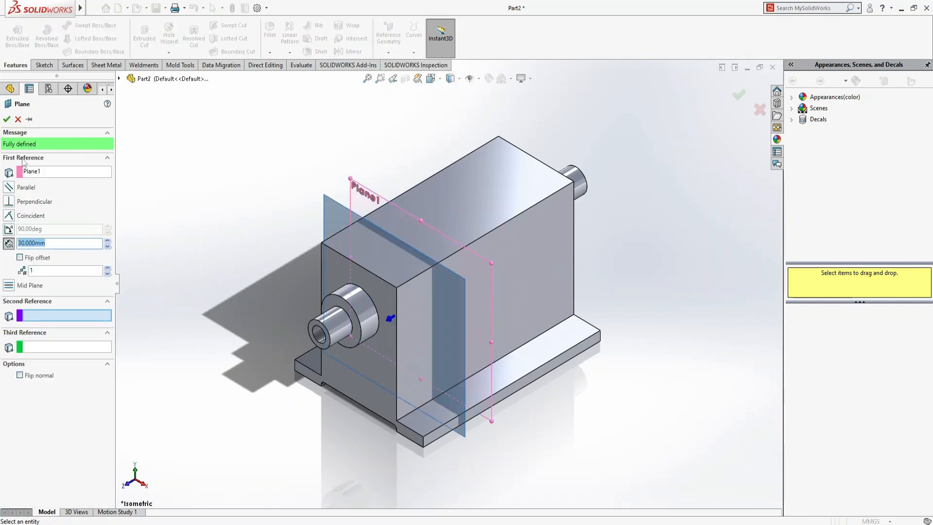
pyautogui.click(42, 171)
pyautogui.press('Delete')
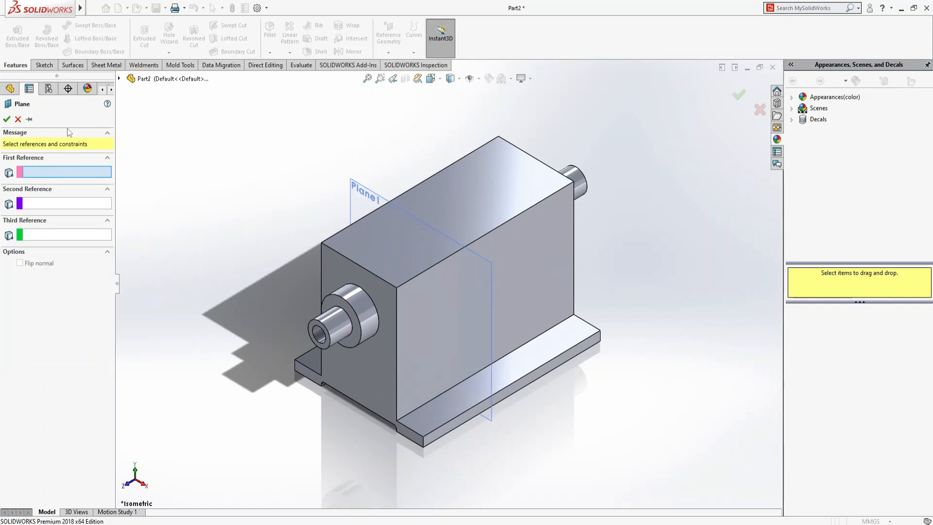
pyautogui.click(119, 79)
pyautogui.click(168, 136)
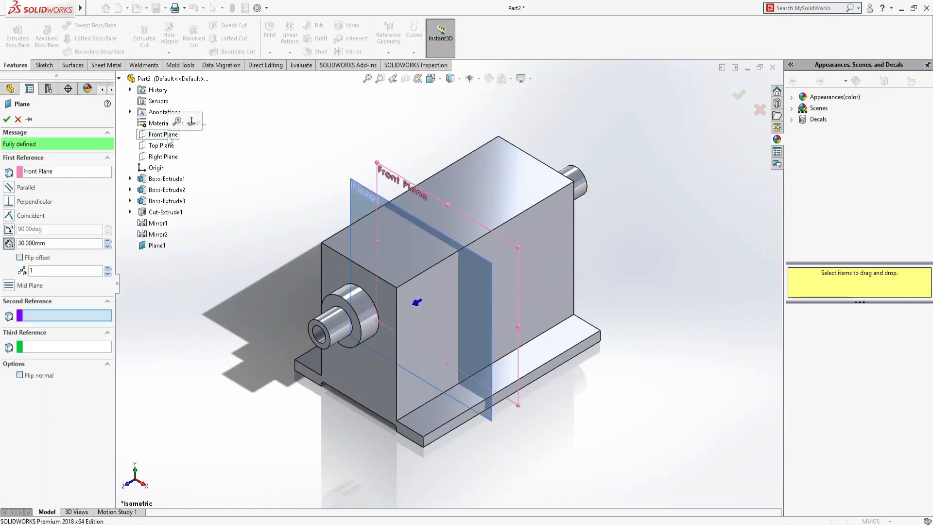
pyautogui.click(20, 258)
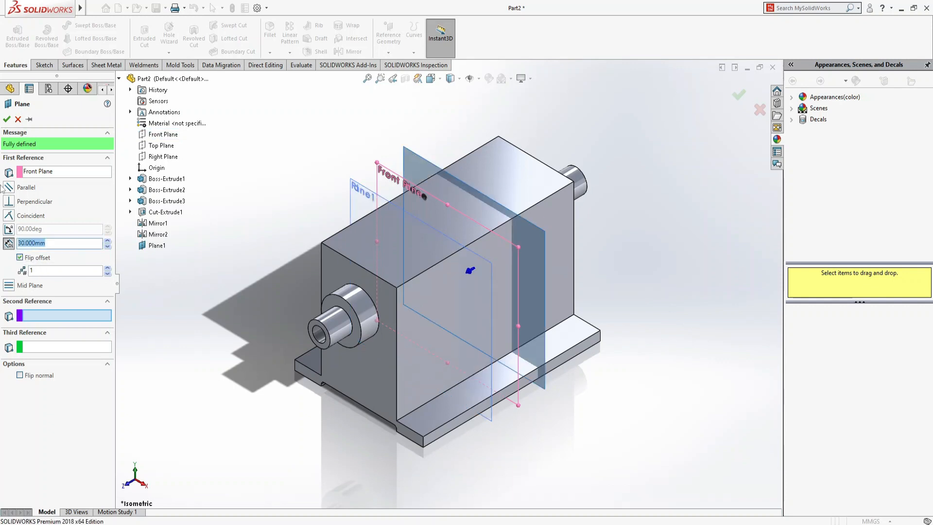
pyautogui.click(6, 120)
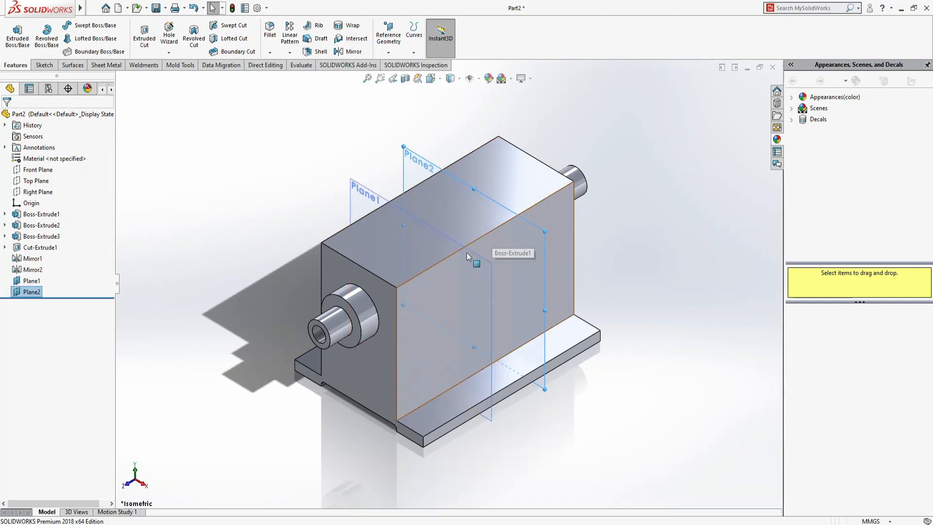
# - Edit the flipped offset plane, Plane2, and set its distance from the Front Plane to 45 mm
pyautogui.rightClick(30, 293)
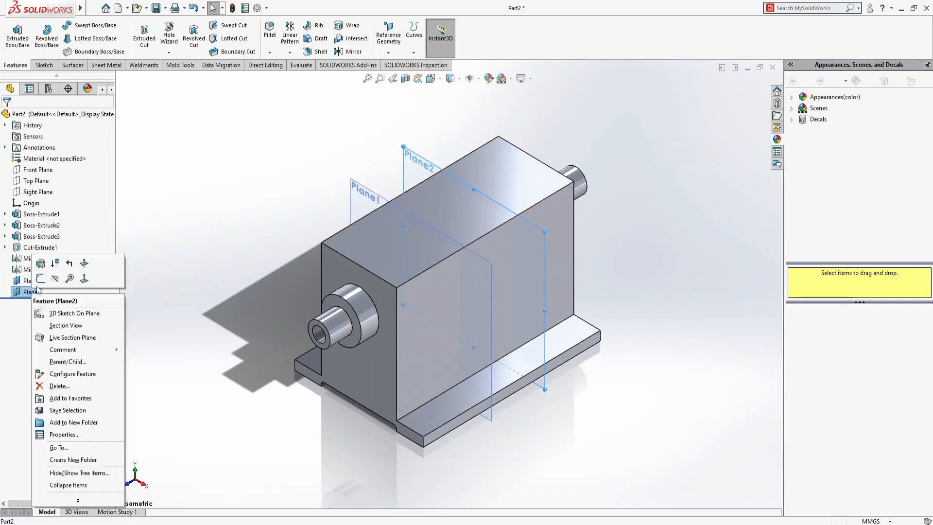
pyautogui.click(41, 264)
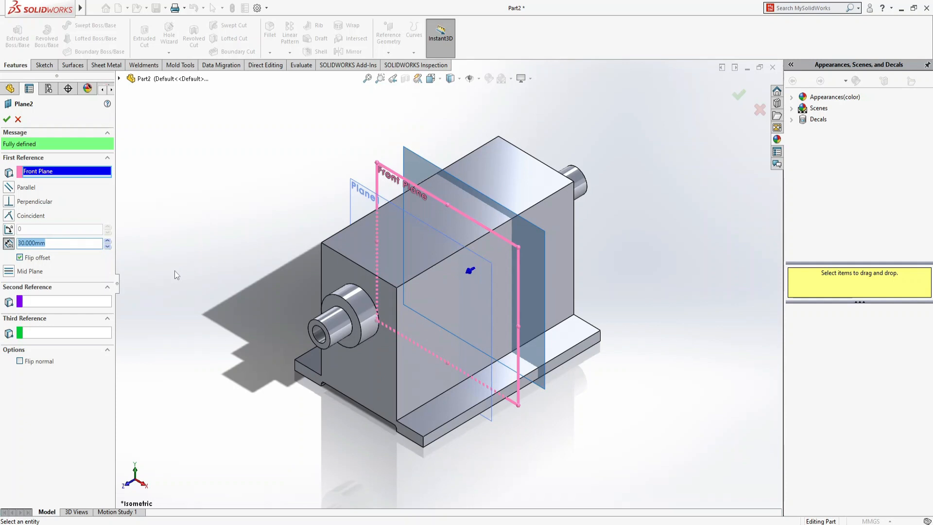
pyautogui.press('space')
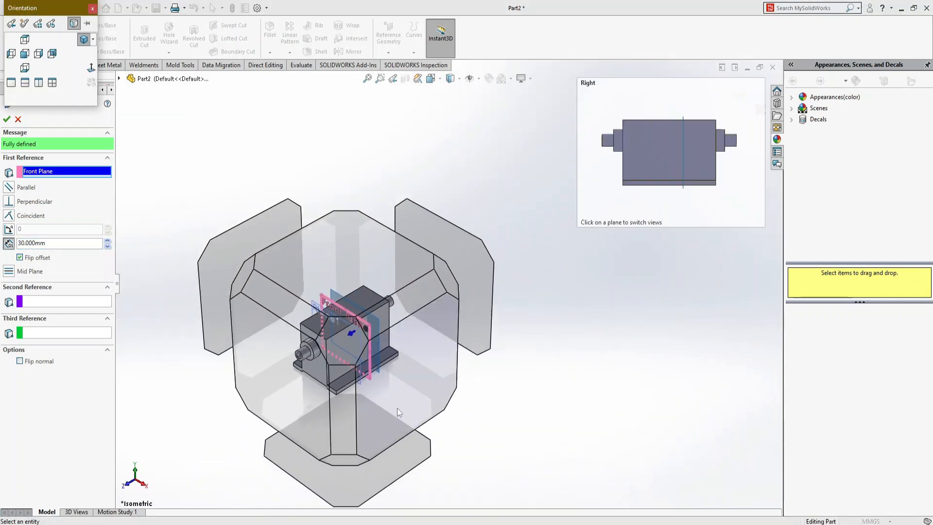
pyautogui.click(398, 404)
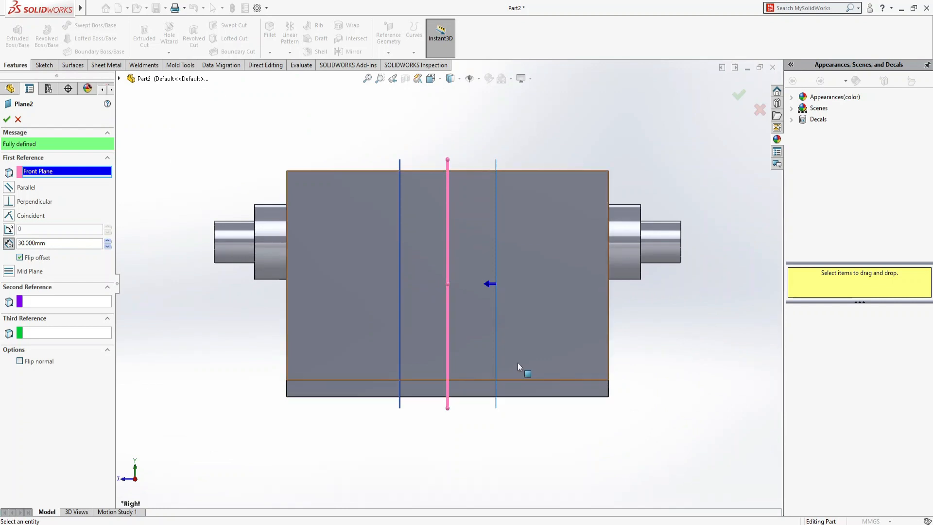
pyautogui.doubleClick(19, 243)
pyautogui.write('45')
pyautogui.press('Return')
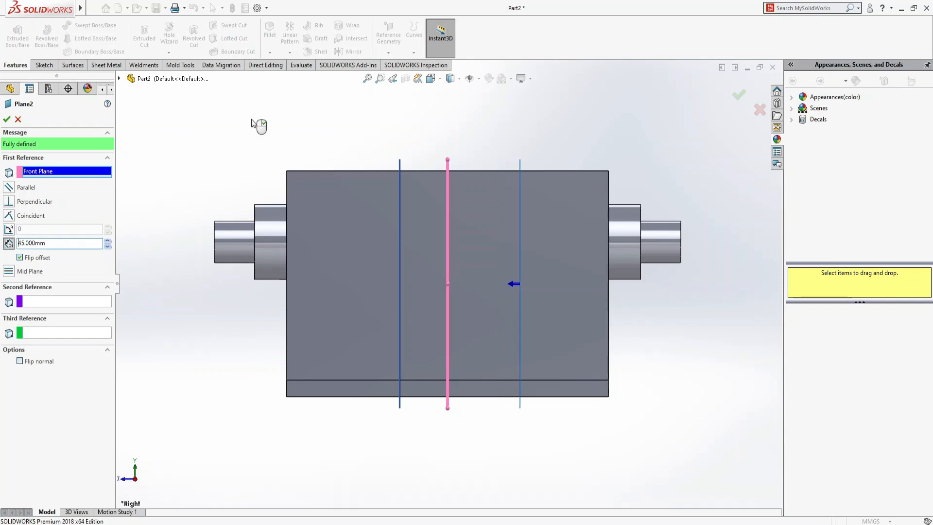
pyautogui.rightClick(251, 123)
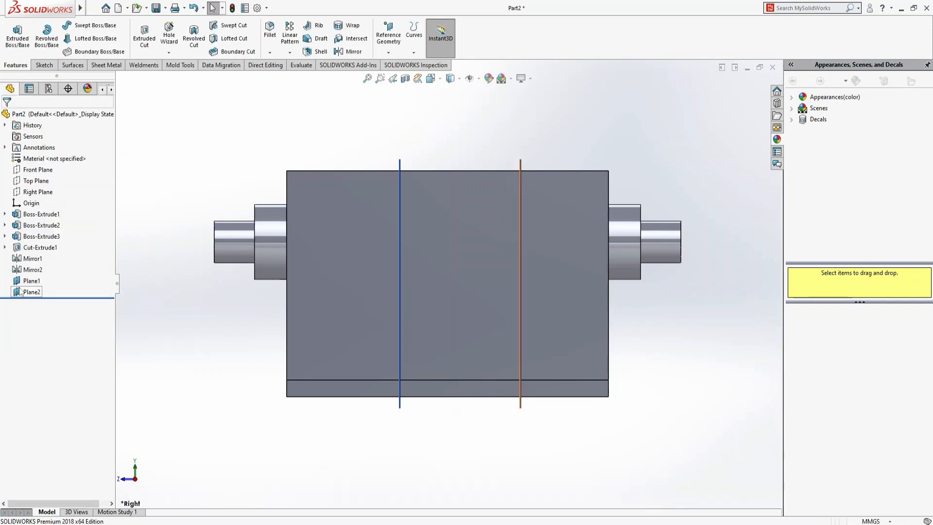
# - Edit Plane1 and set its offset from the Front Plane to 45 mm
pyautogui.click(32, 281)
pyautogui.click(65, 251)
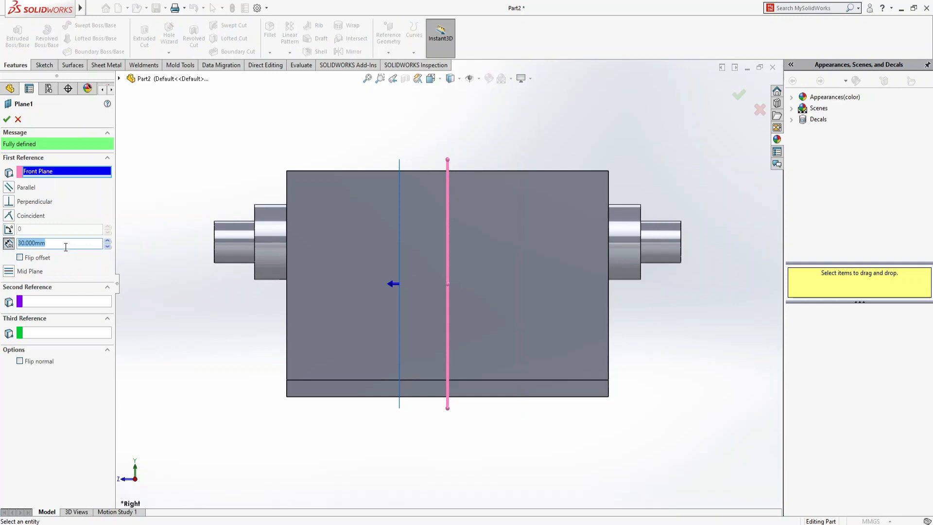
pyautogui.press('Return')
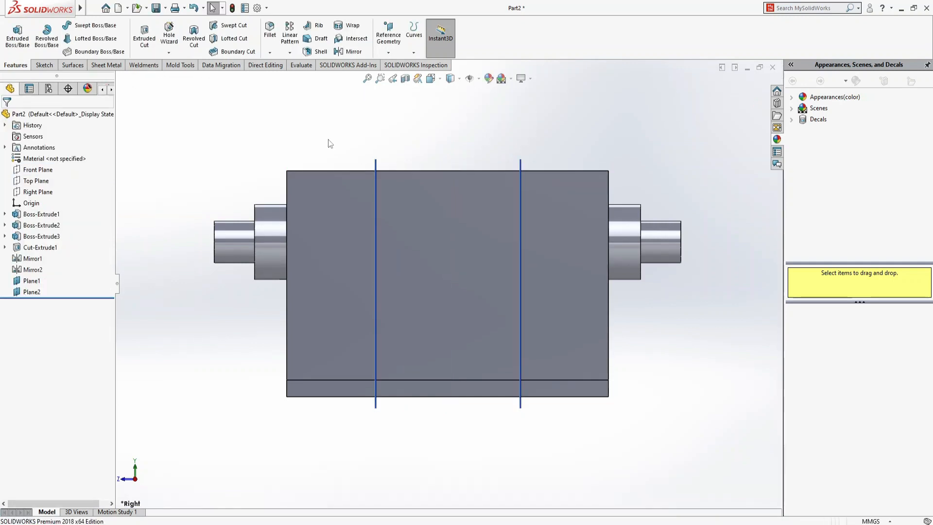
# - On Plane1, sketch a closed triangular rib profile about 89 mm tall from the base flange's outer top corner to the adjacent housing wall
pyautogui.hotkey('ctrl', '7')
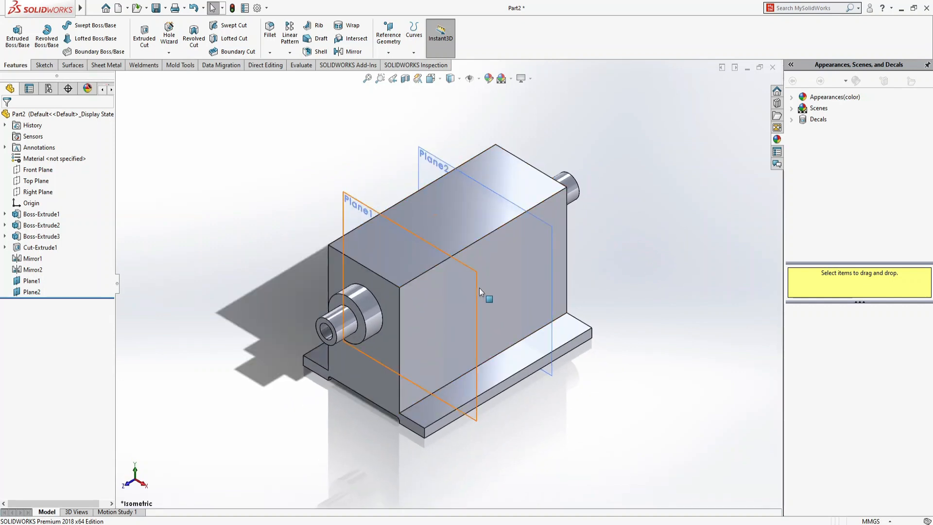
pyautogui.click(351, 207)
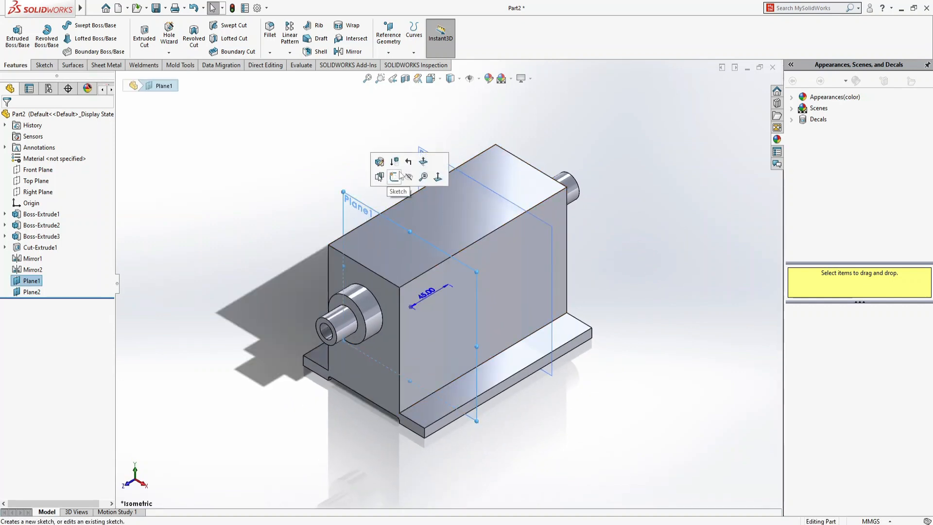
pyautogui.click(424, 185)
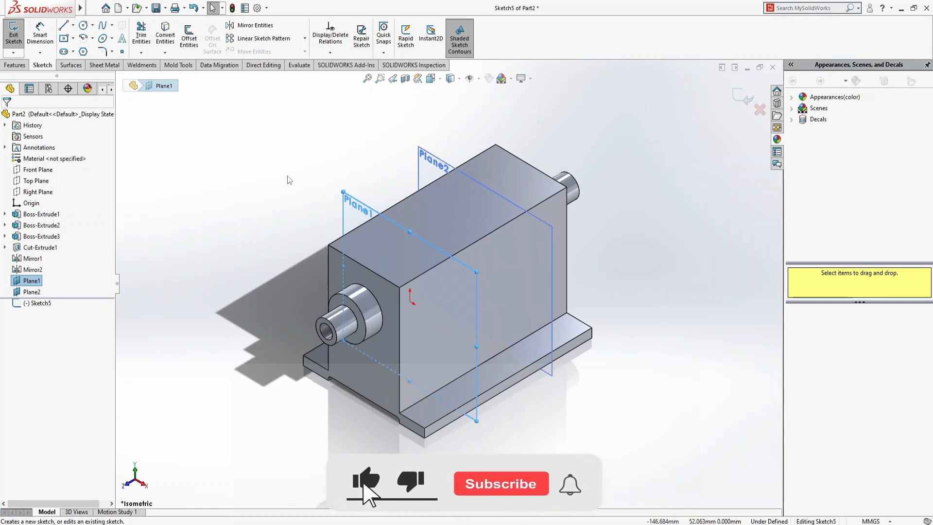
pyautogui.hotkey('ctrl', '8')
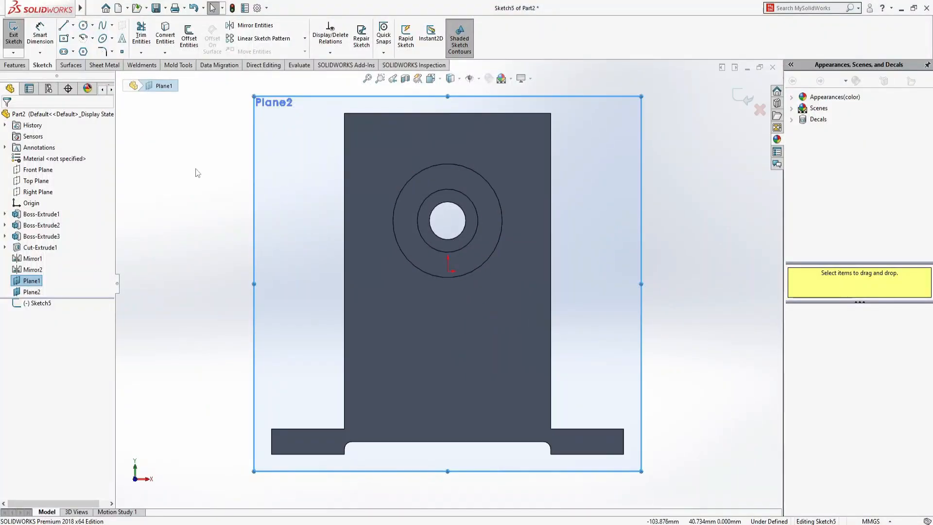
pyautogui.click(63, 25)
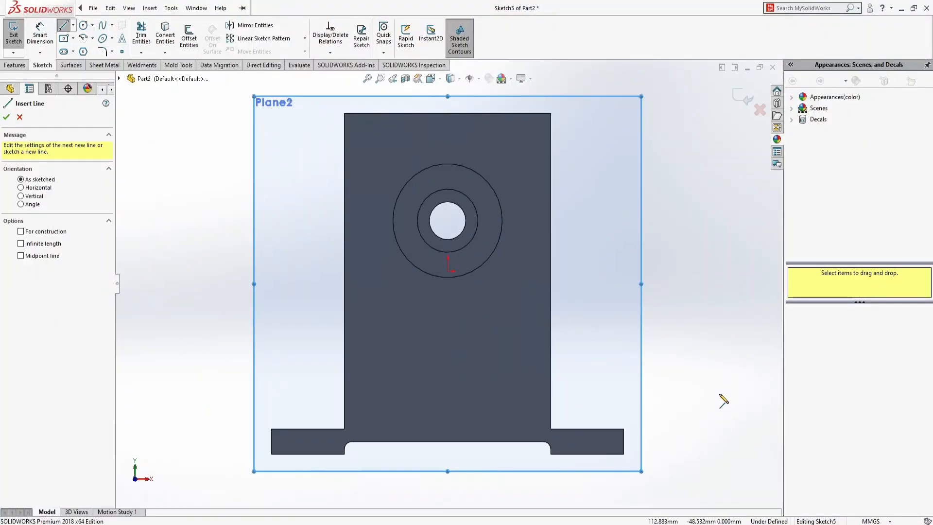
pyautogui.click(624, 428)
pyautogui.click(551, 429)
pyautogui.click(551, 203)
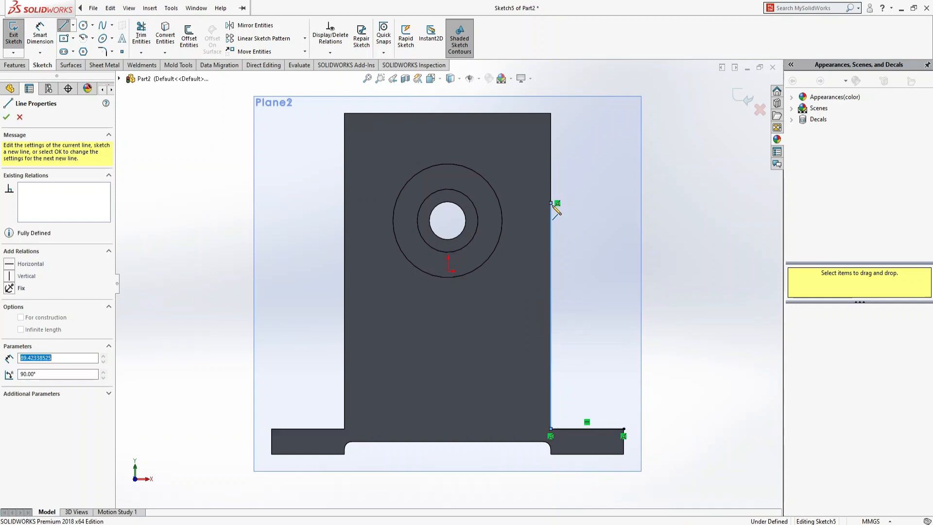
pyautogui.click(625, 429)
# - Dimension the triangle's vertical side along the housing wall to 85 mm
pyautogui.click(41, 36)
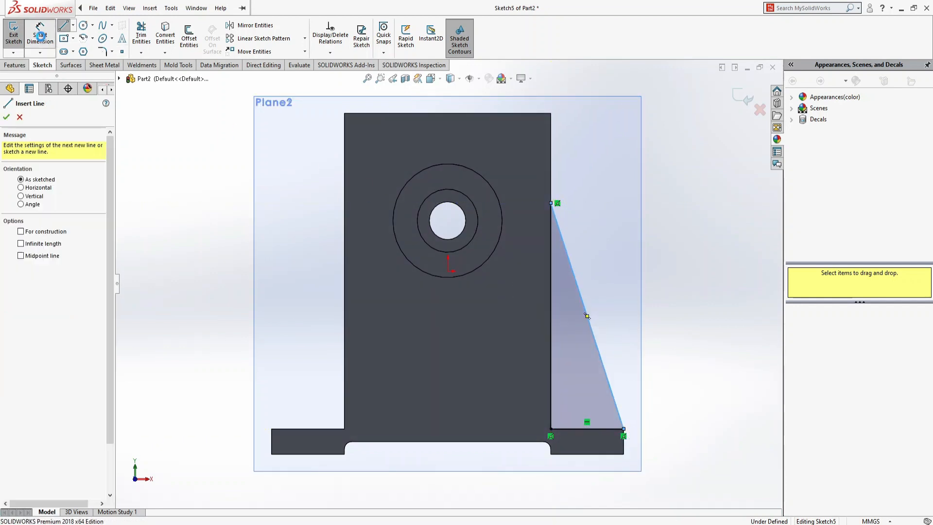
pyautogui.click(553, 340)
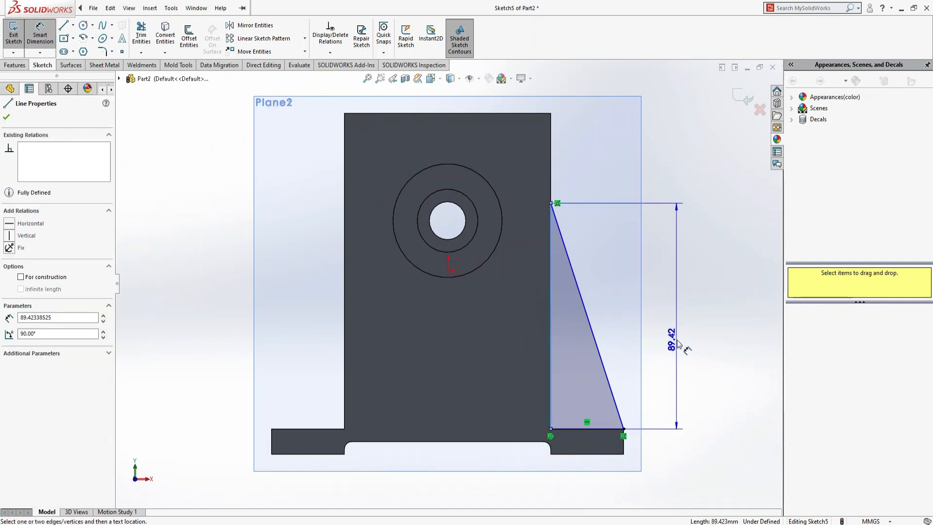
pyautogui.click(678, 335)
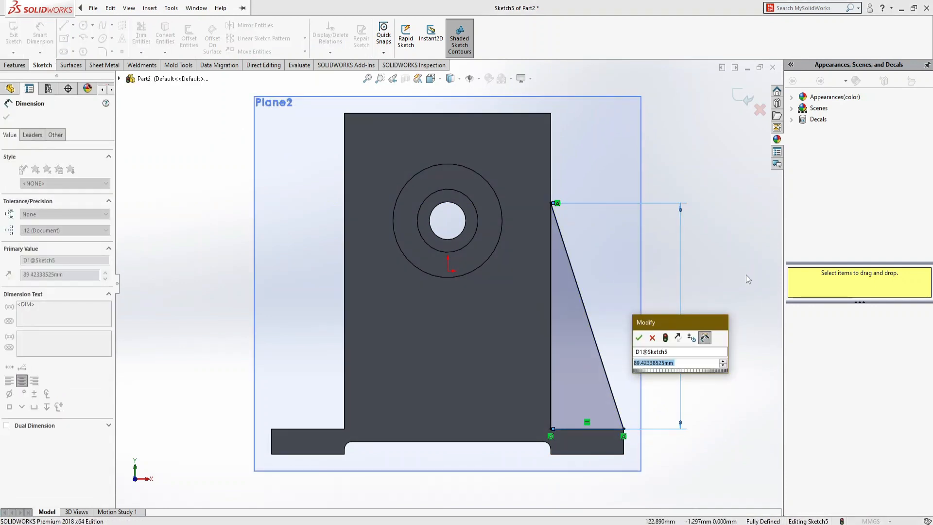
pyautogui.write('85')
pyautogui.press('Return')
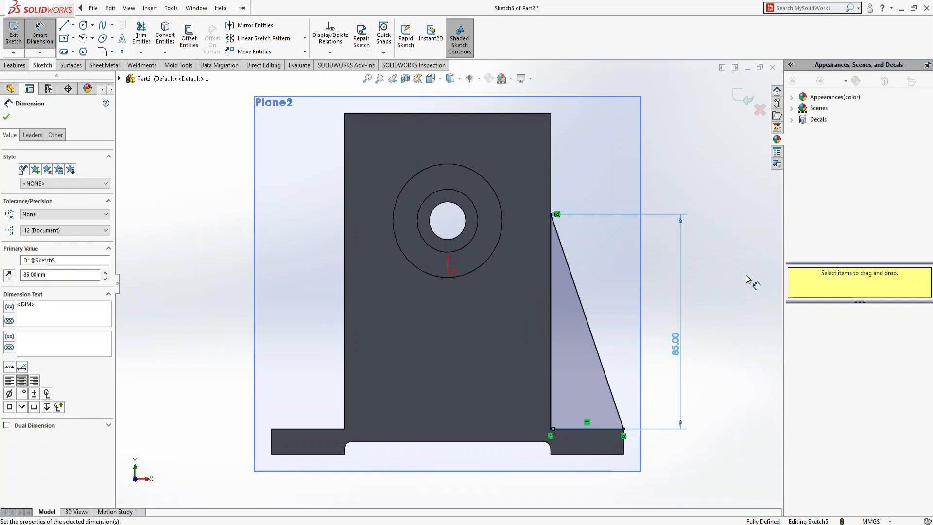
pyautogui.press('Escape')
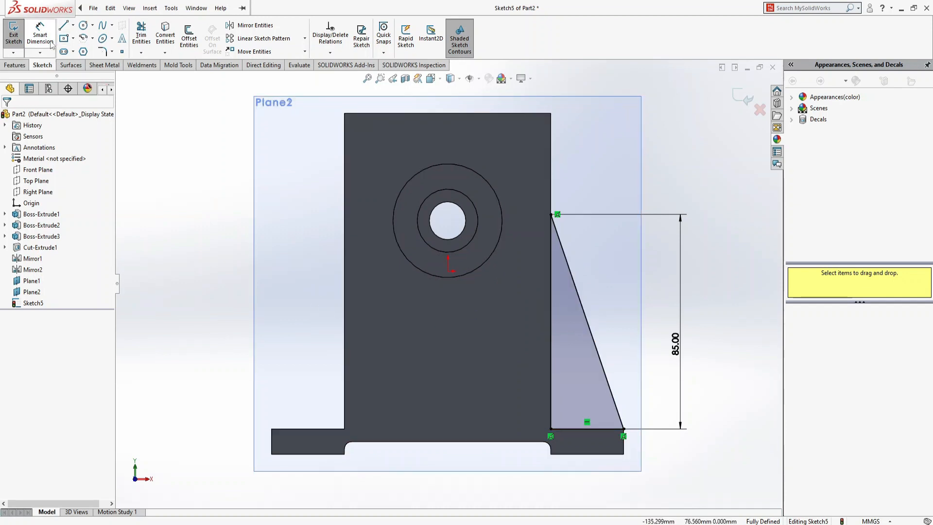
# - Mirror all three lines of the triangular rib profile about the Right Plane
pyautogui.click(267, 27)
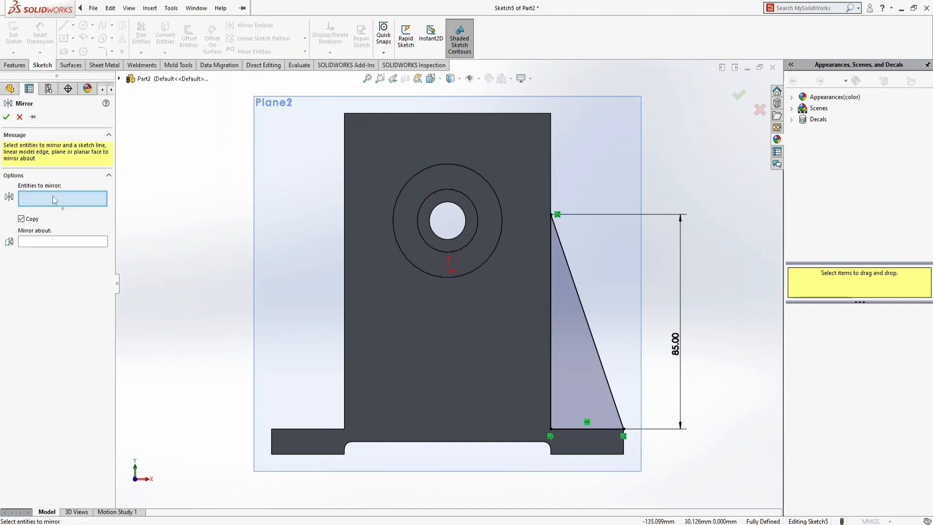
pyautogui.click(603, 367)
pyautogui.click(603, 429)
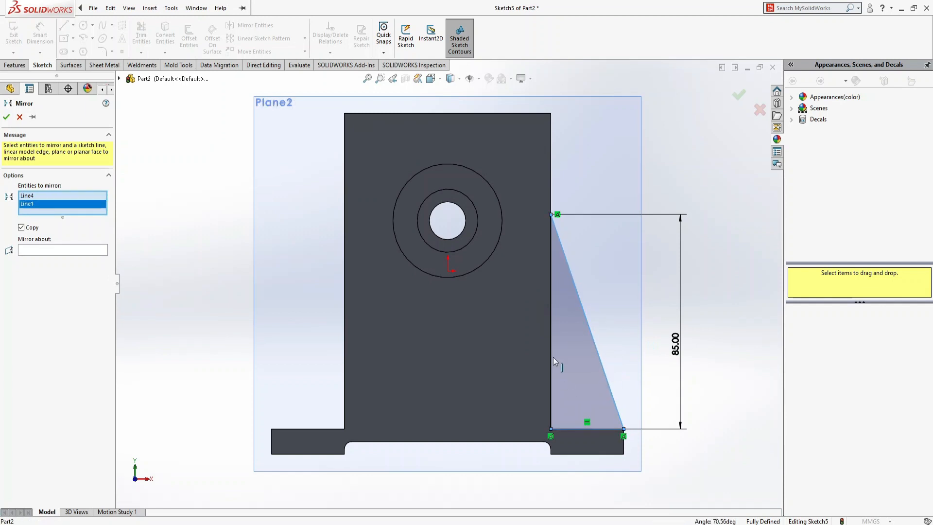
pyautogui.click(552, 360)
pyautogui.click(58, 258)
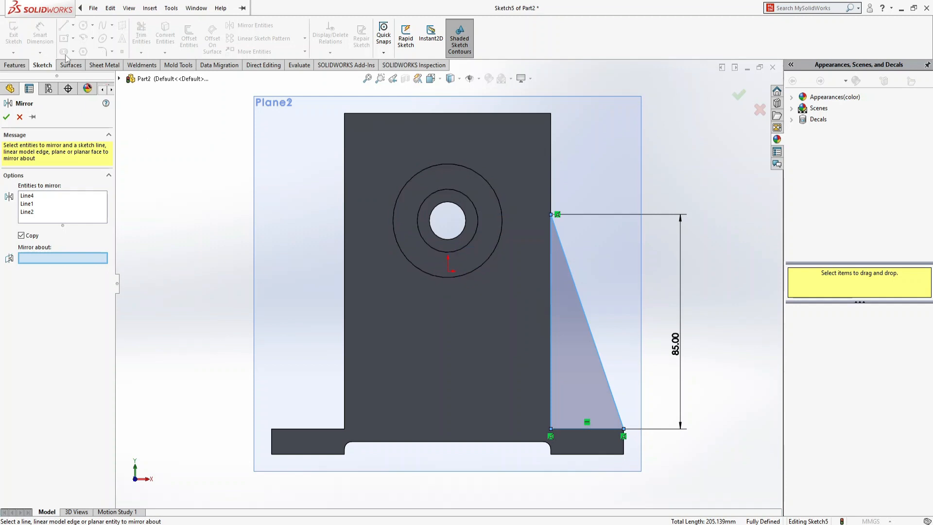
pyautogui.click(120, 79)
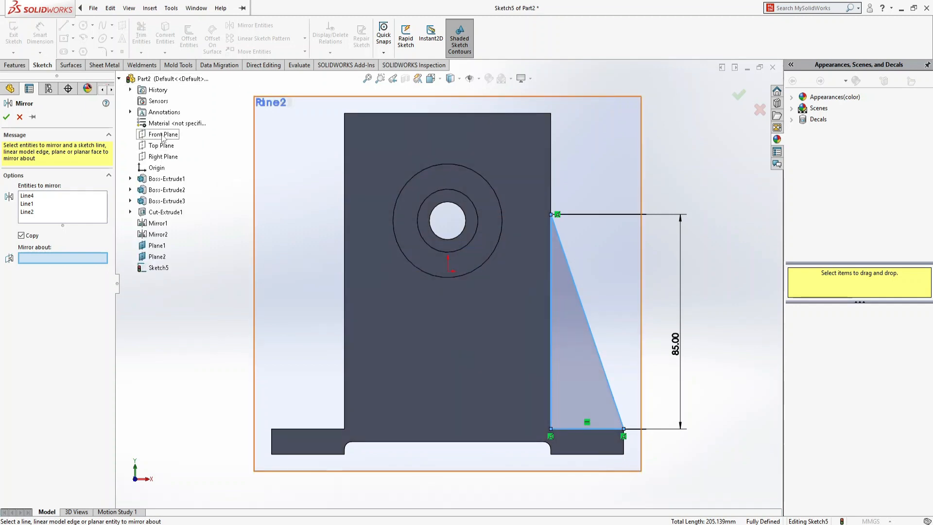
pyautogui.click(164, 158)
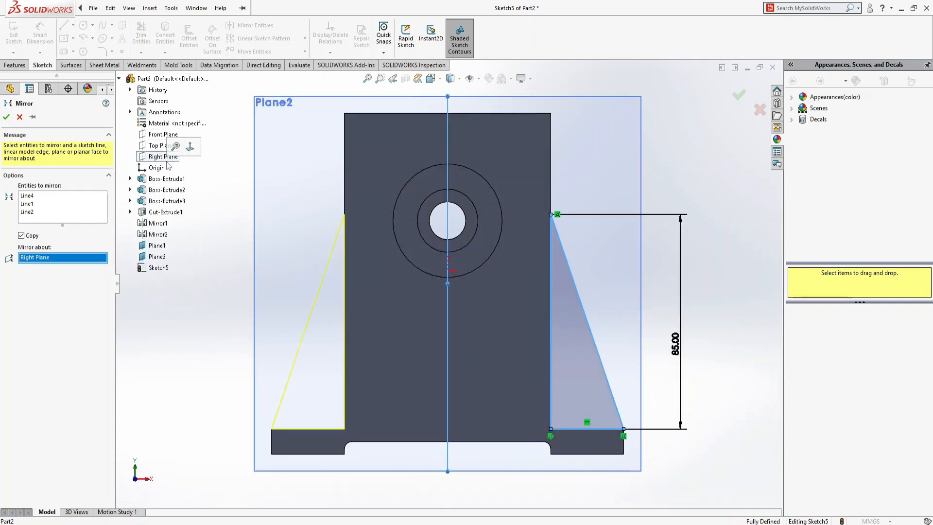
pyautogui.click(7, 117)
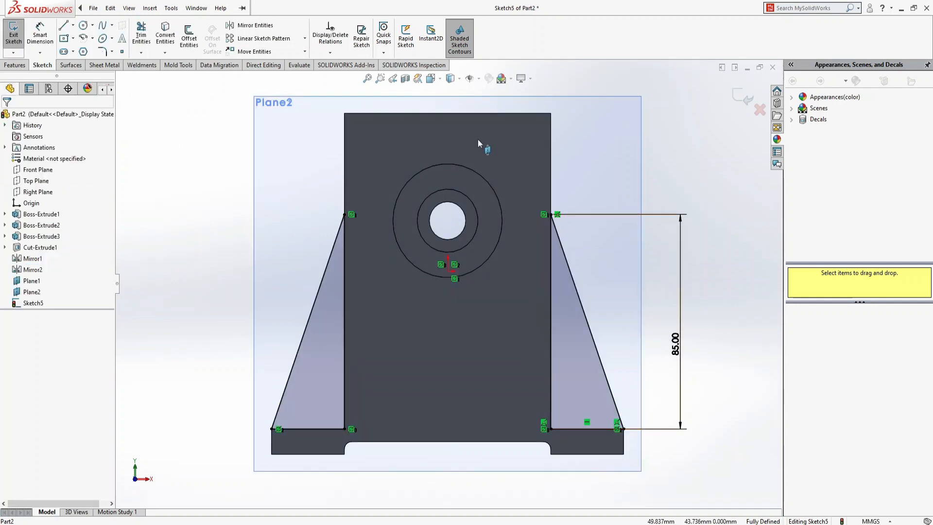
# - Extrude both triangular rib profiles with a Mid Plane end condition, merged with the housing
pyautogui.click(20, 68)
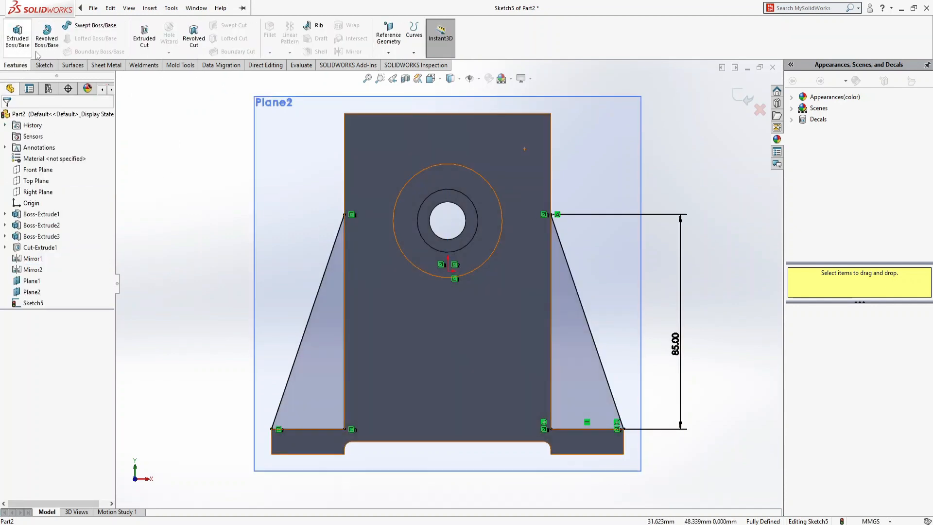
pyautogui.hotkey('ctrl', '7')
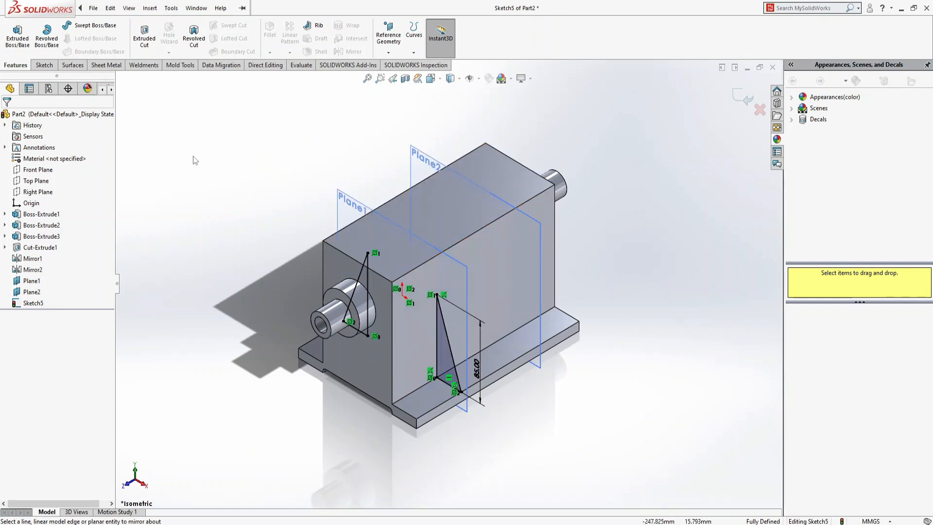
pyautogui.click(26, 35)
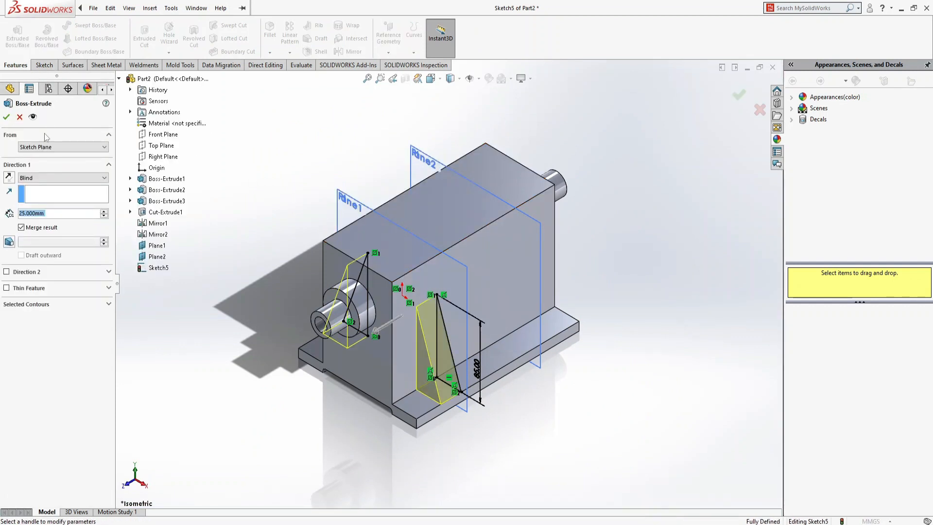
pyautogui.click(65, 176)
pyautogui.click(87, 227)
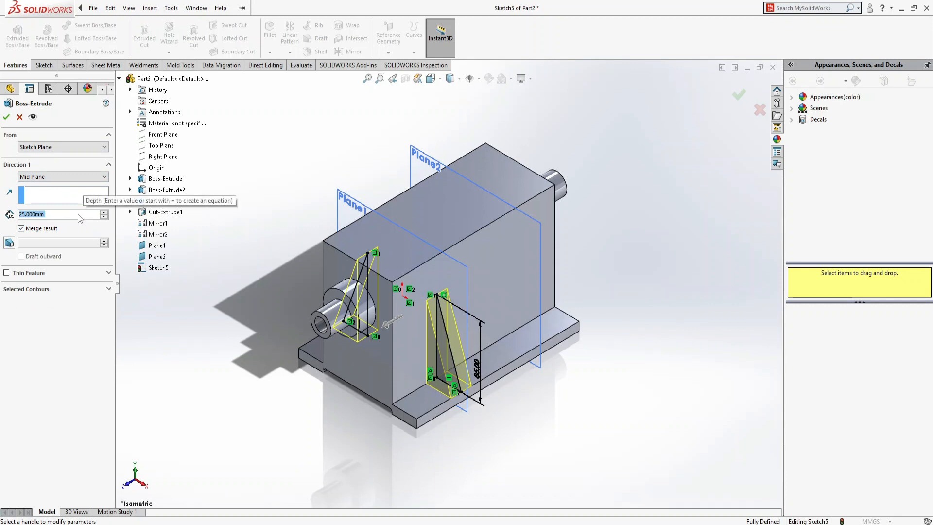
pyautogui.press('Return')
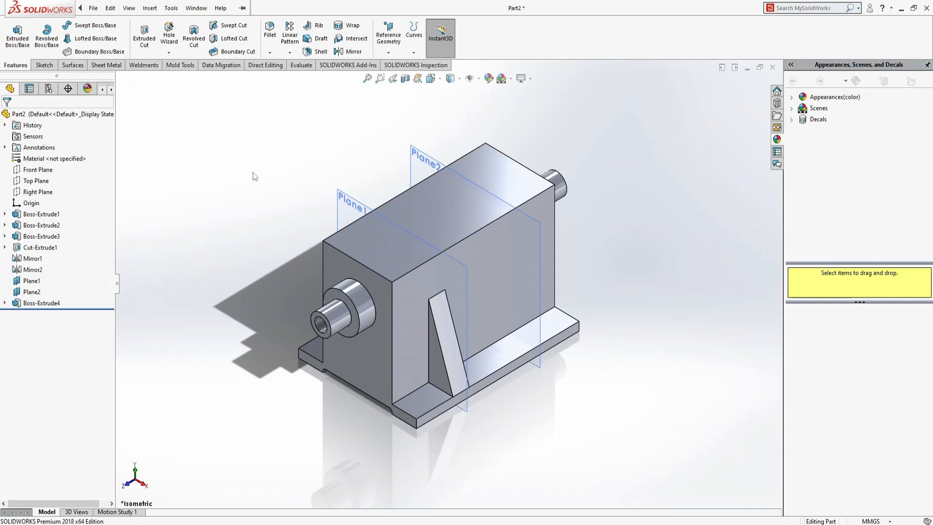
# - Check the reference image and sketch a closed triangular rib profile on Plane2, tracing the outline of the existing right-hand rib
pyautogui.hotkey('alt', 'Tab')
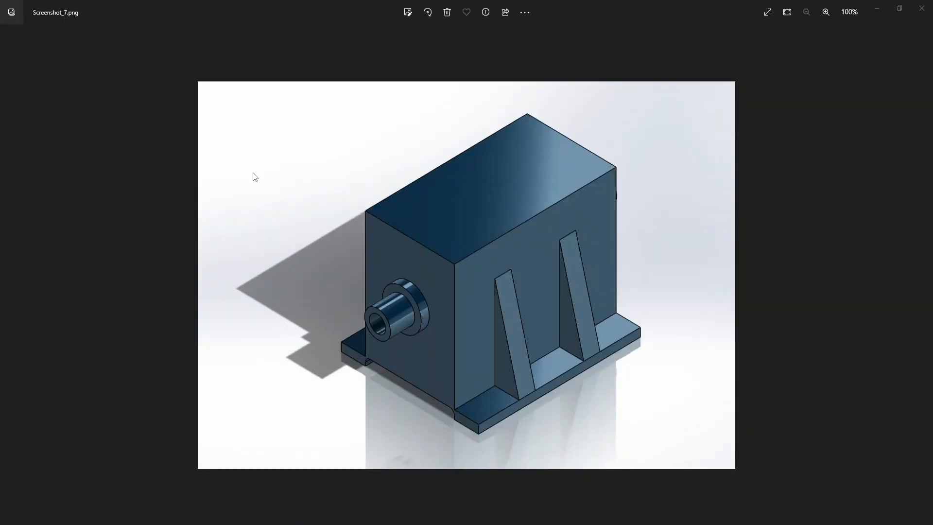
pyautogui.hotkey('alt', 'Tab')
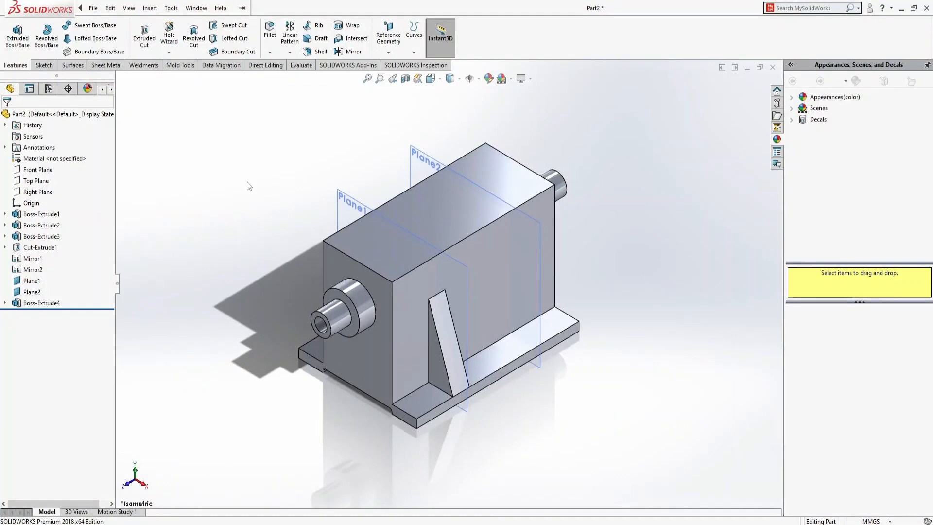
pyautogui.click(422, 160)
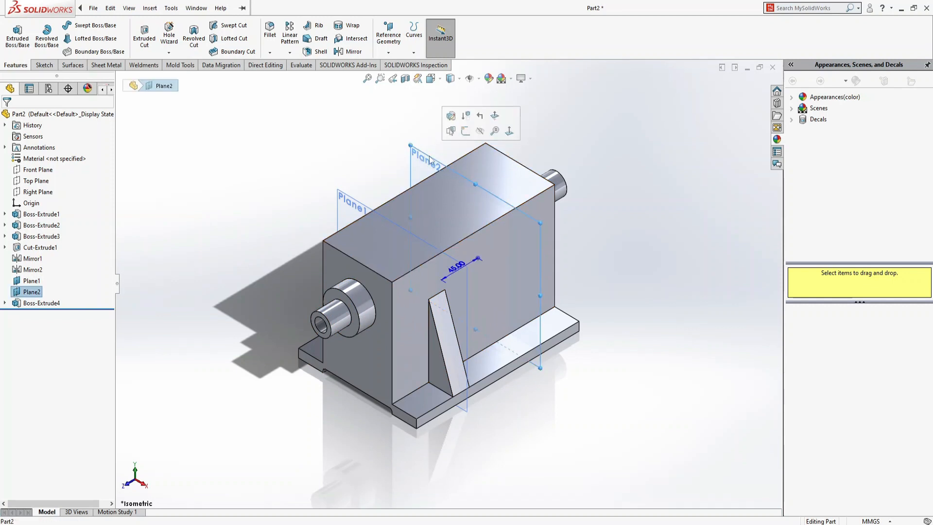
pyautogui.click(466, 131)
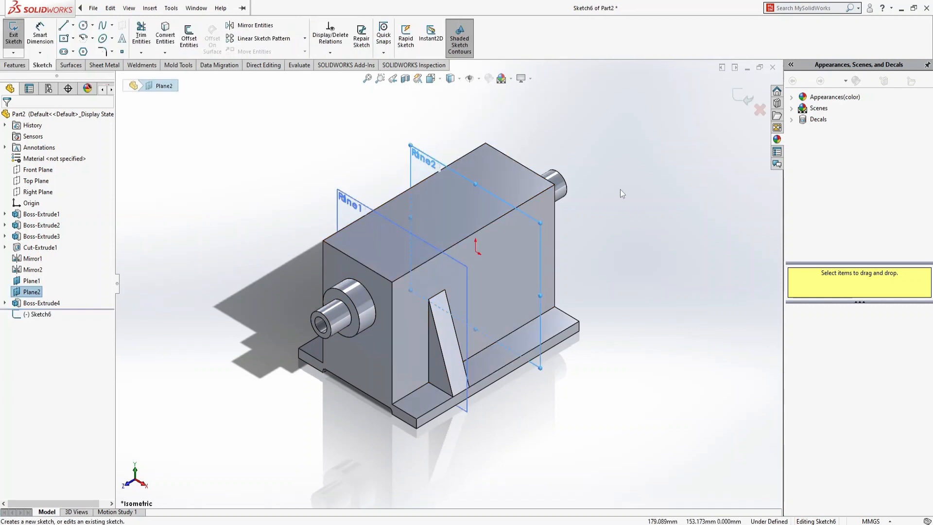
pyautogui.hotkey('ctrl', '8')
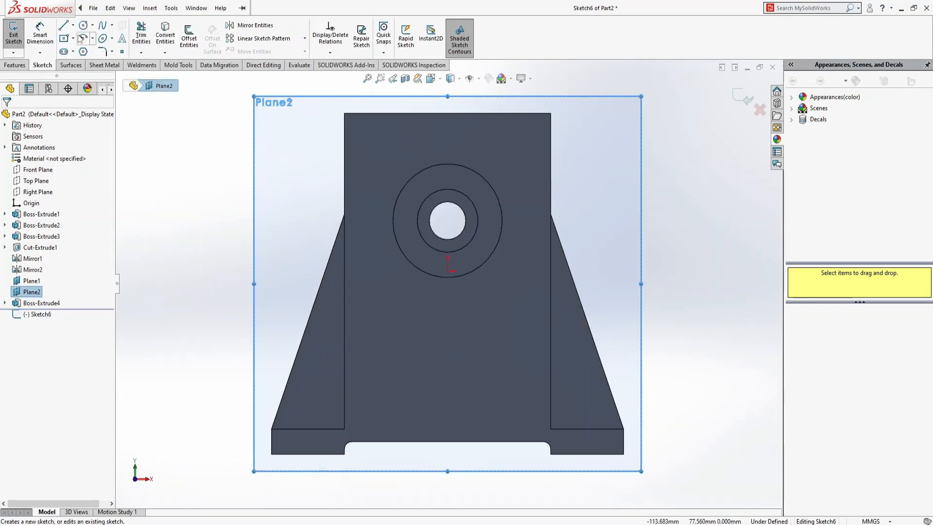
pyautogui.click(63, 25)
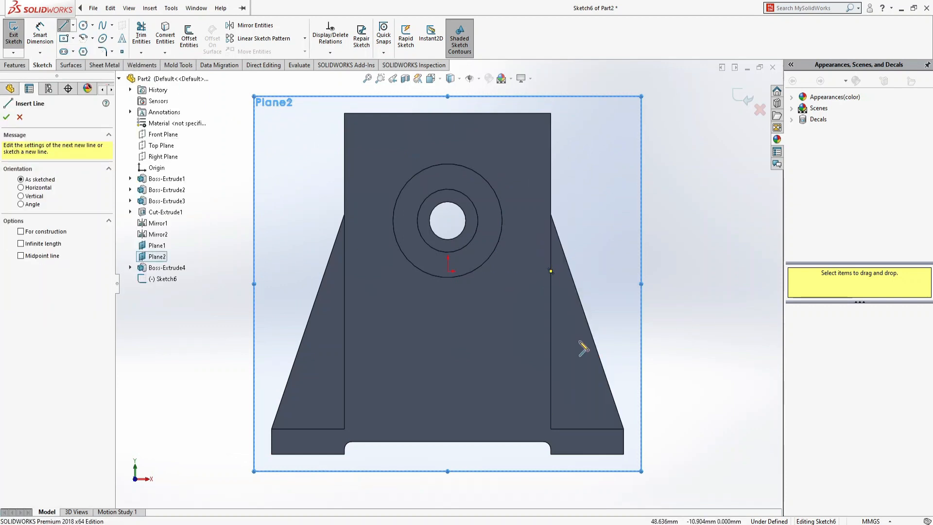
pyautogui.click(624, 429)
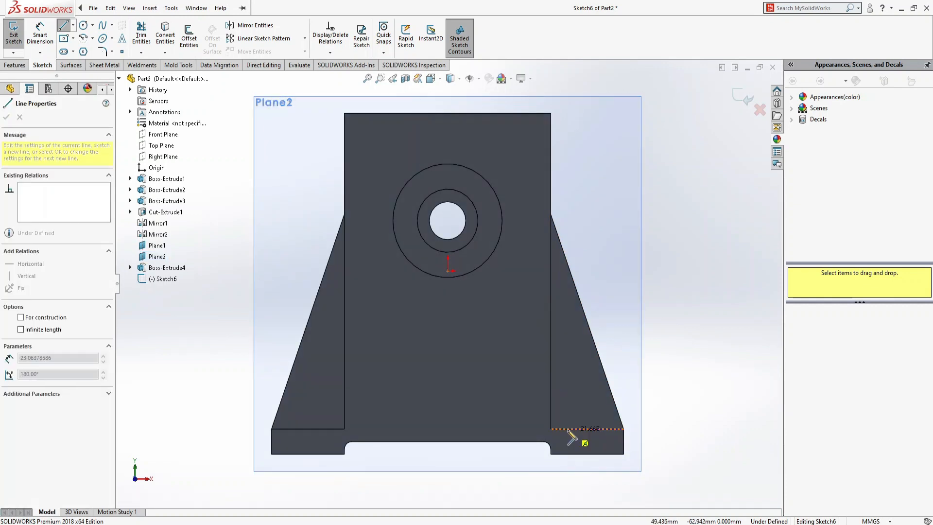
pyautogui.click(550, 429)
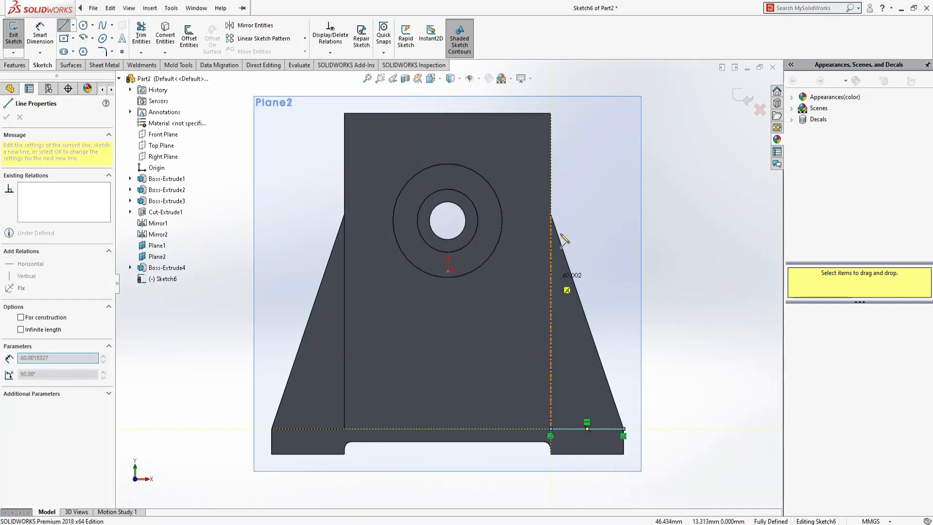
pyautogui.click(551, 215)
pyautogui.click(624, 429)
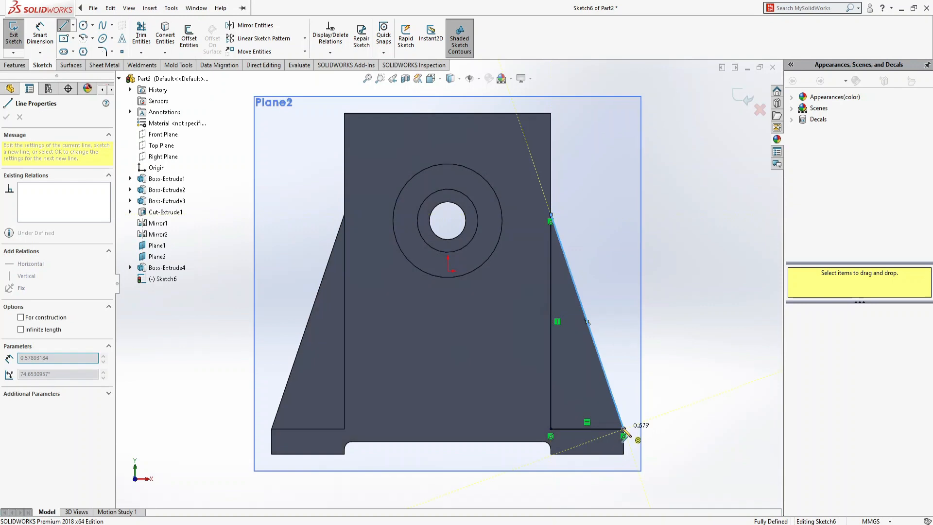
# - Sketch a second closed triangle on the opposite side of the housing, 85 mm tall, tracing the outline of the existing left-hand rib
pyautogui.click(344, 214)
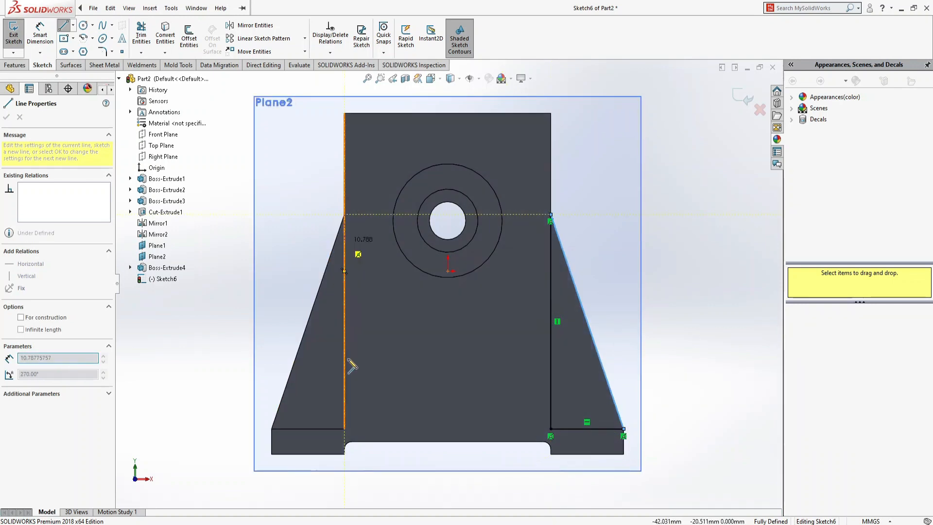
pyautogui.click(345, 429)
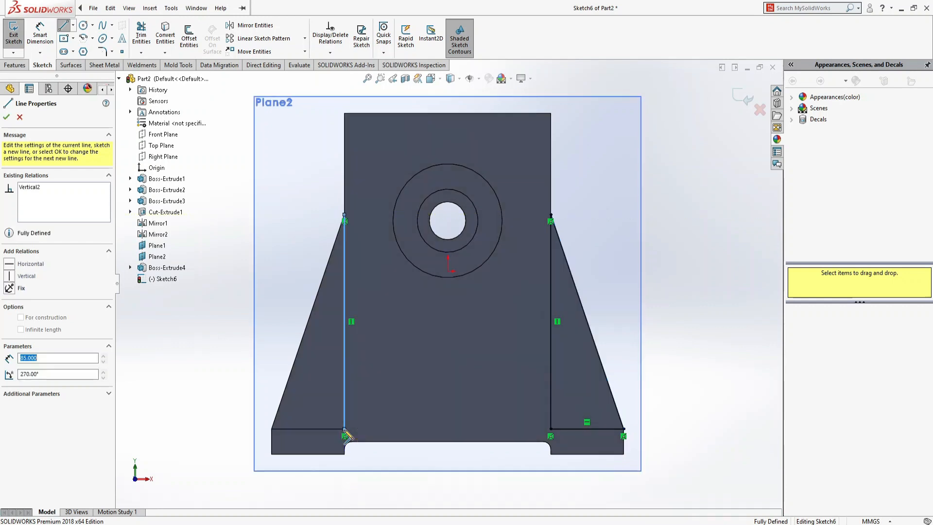
pyautogui.click(272, 428)
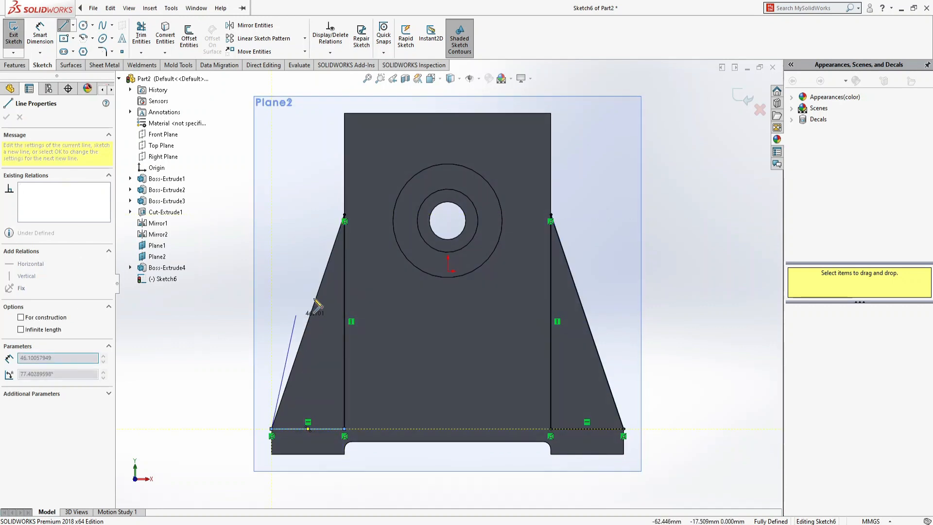
pyautogui.click(345, 215)
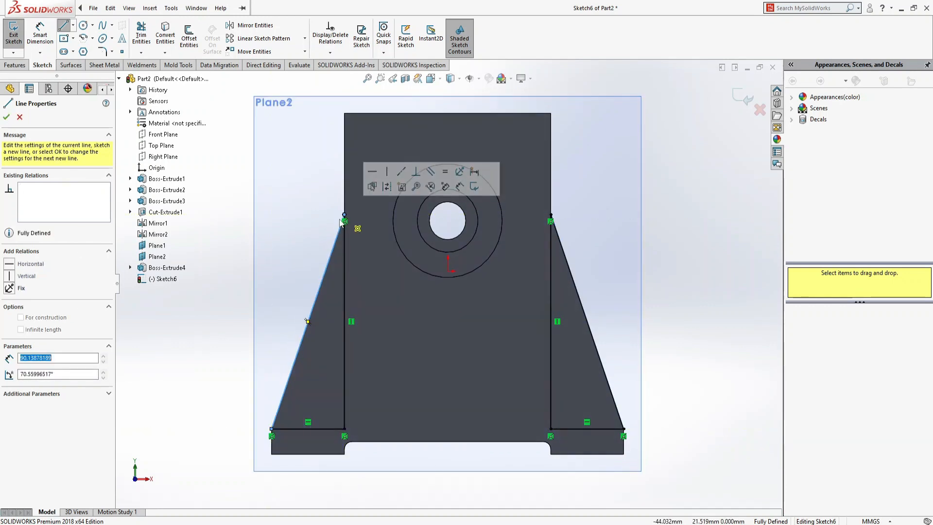
pyautogui.press('Escape')
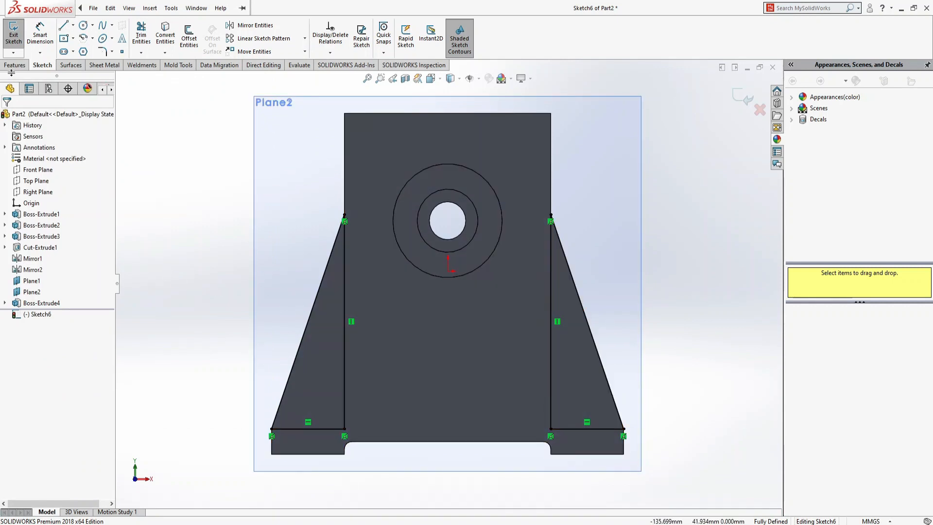
# - Extrude both Plane2 rib profiles 20 mm with a Mid Plane end condition, merged with the housing
pyautogui.click(14, 65)
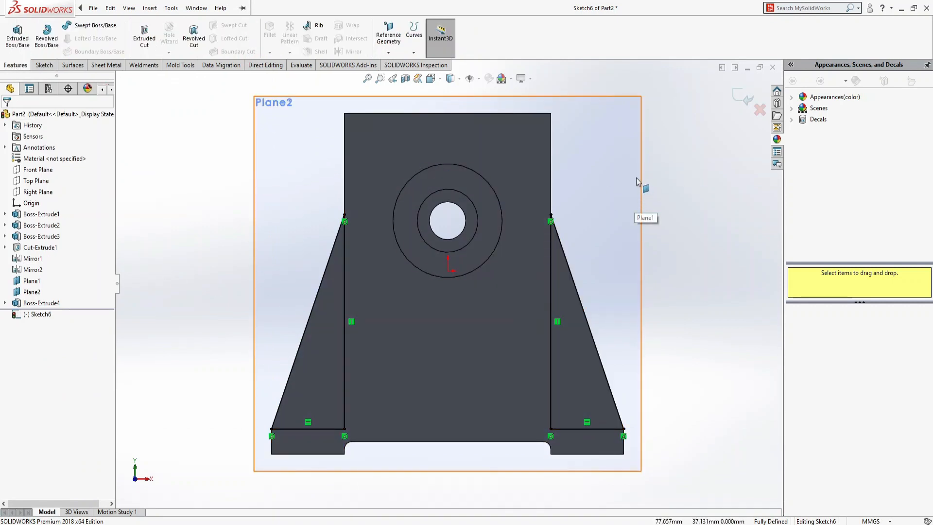
pyautogui.hotkey('ctrl', '7')
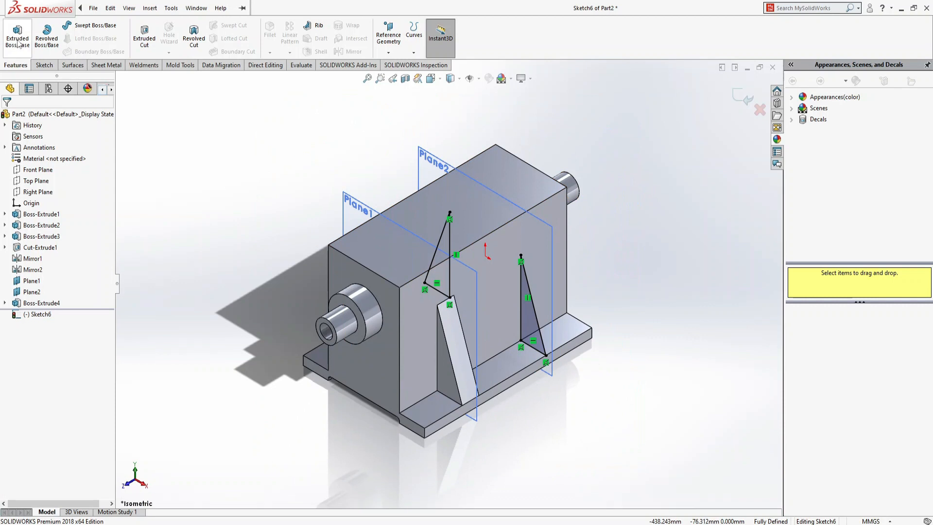
pyautogui.click(18, 42)
pyautogui.click(62, 178)
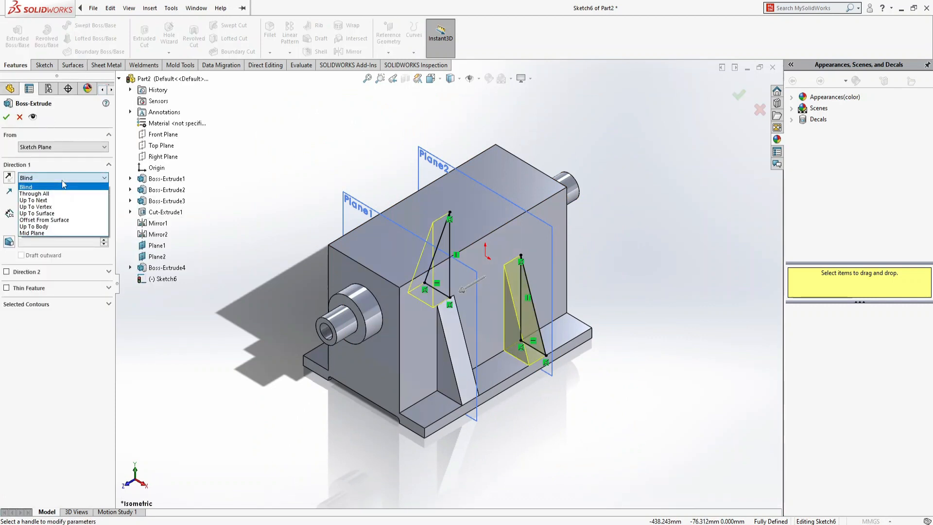
pyautogui.click(73, 233)
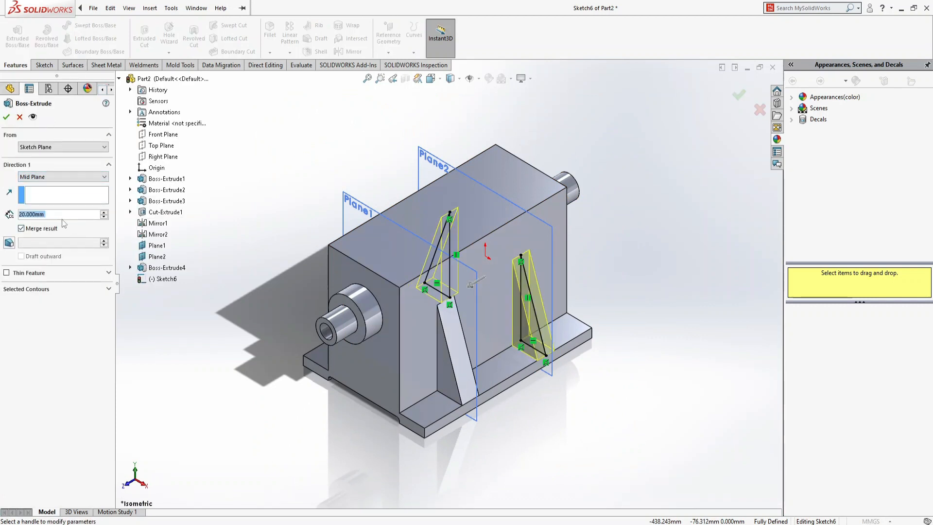
pyautogui.click(7, 117)
# - Hide the reference planes Plane2 and Plane1
pyautogui.click(323, 150)
pyautogui.click(431, 165)
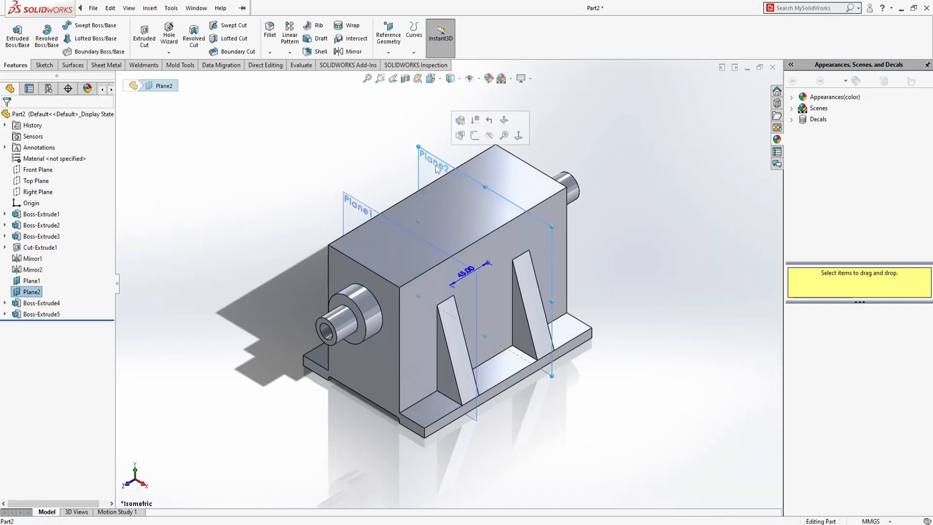
pyautogui.click(497, 139)
pyautogui.click(360, 202)
pyautogui.click(415, 172)
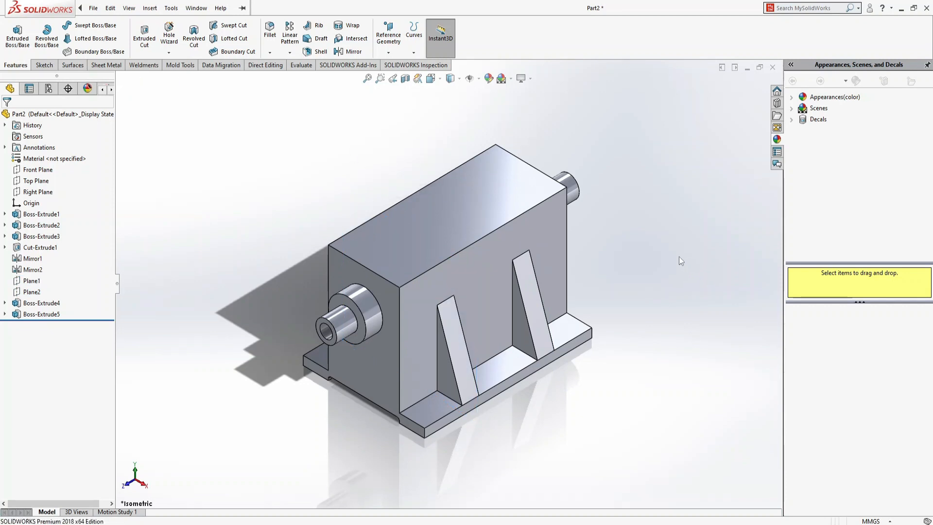
# - Start saving the part, and create and enter a new folder named "jig" in Documents as the save location
pyautogui.hotkey('ctrl', 's')
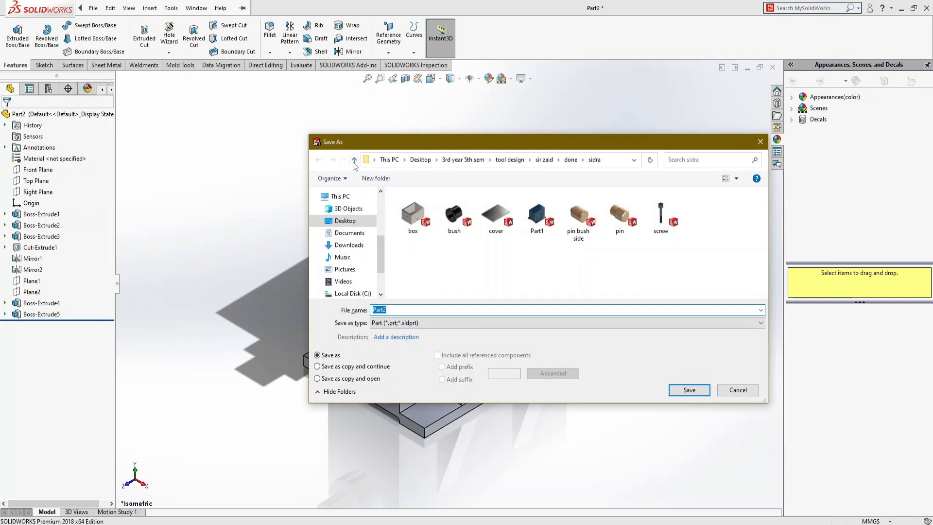
pyautogui.click(389, 159)
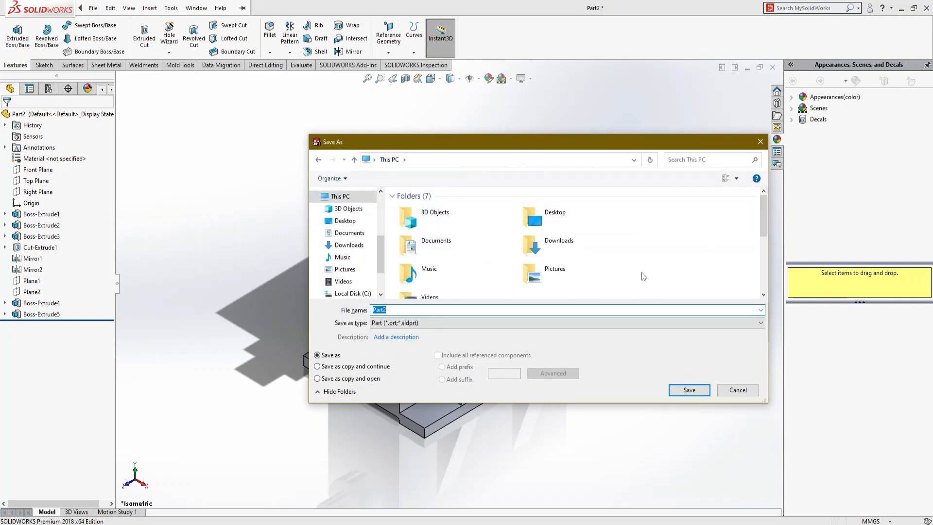
pyautogui.scroll(-3, 627, 279)
pyautogui.scroll(3, 627, 279)
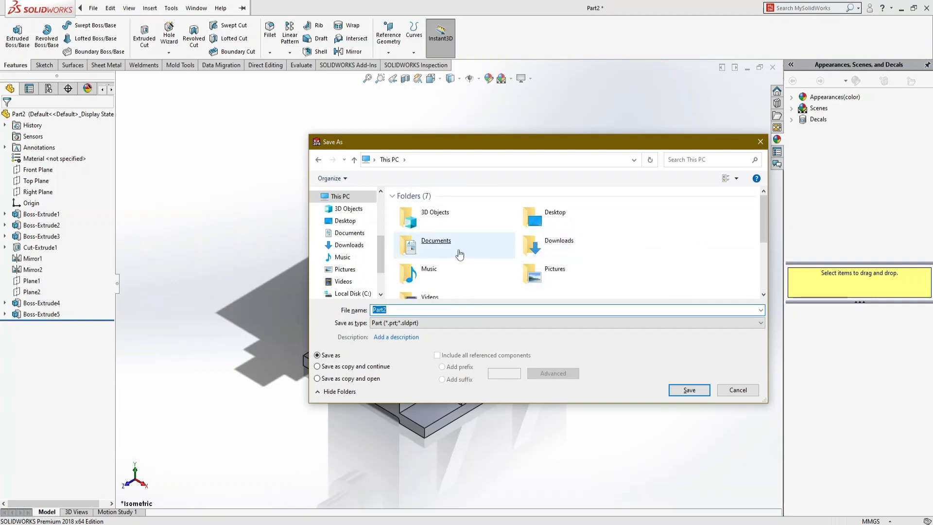
pyautogui.doubleClick(427, 243)
pyautogui.scroll(-1, 705, 257)
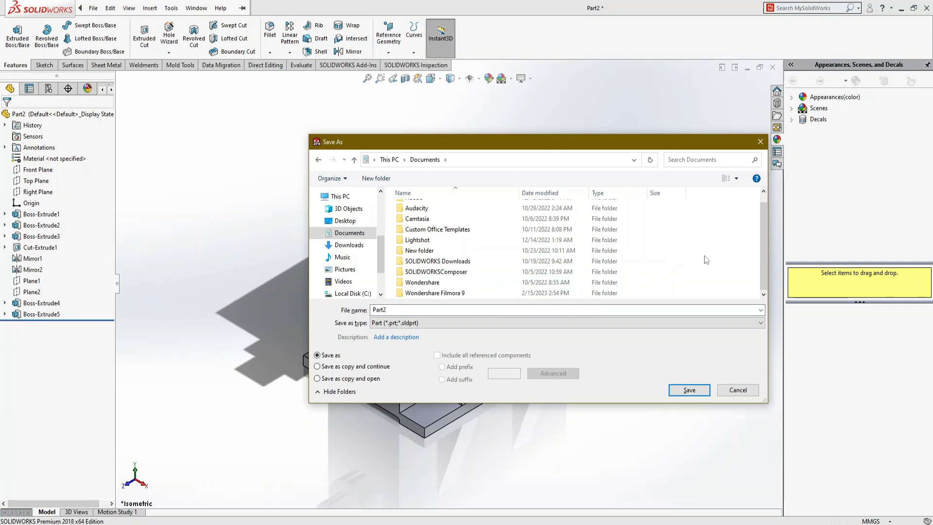
pyautogui.rightClick(706, 259)
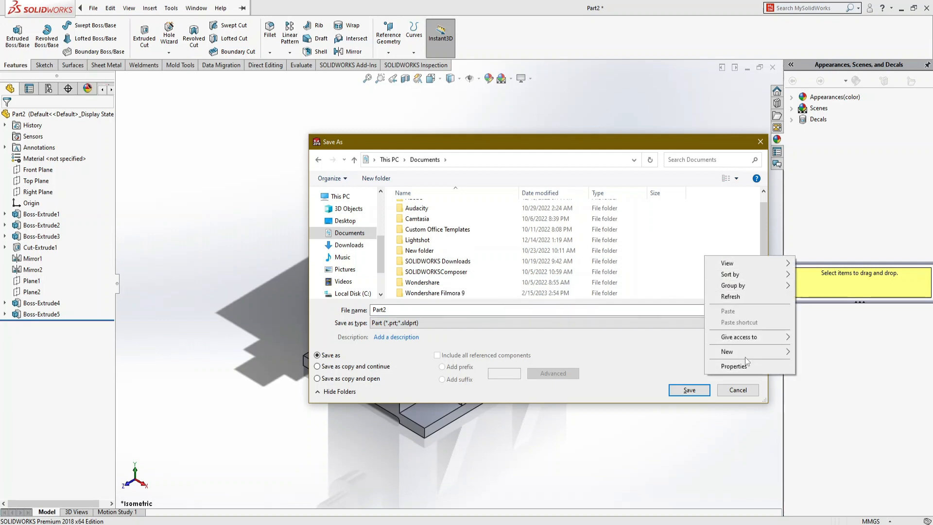
pyautogui.moveTo(775, 353)
pyautogui.click(632, 353)
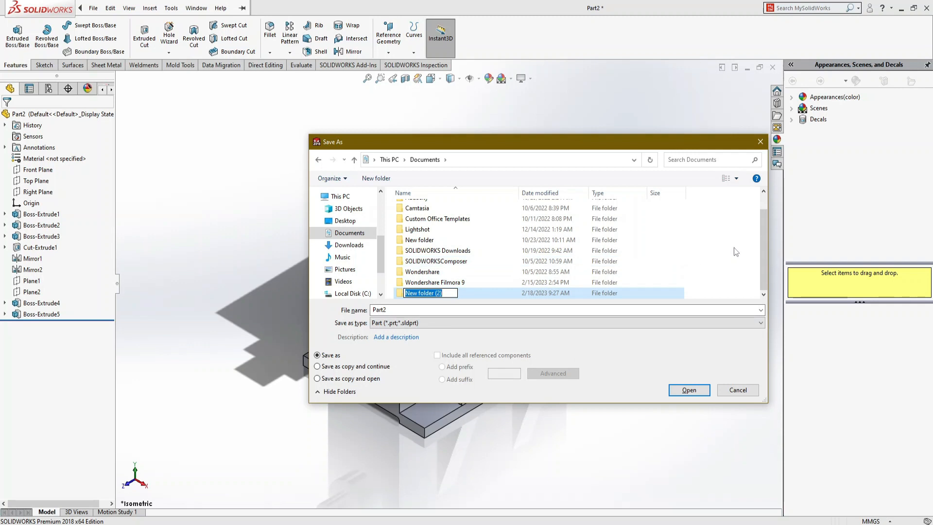
pyautogui.write('jig')
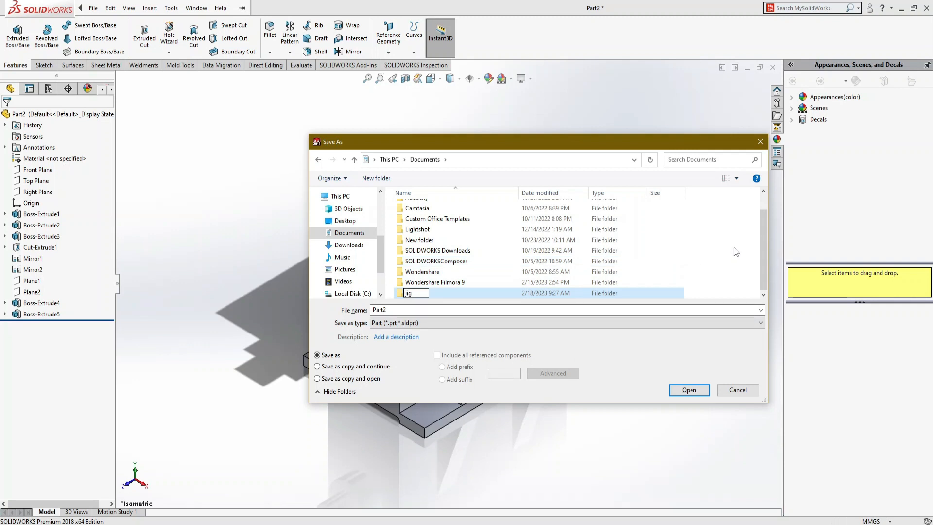
pyautogui.press('Return')
pyautogui.press('Return')
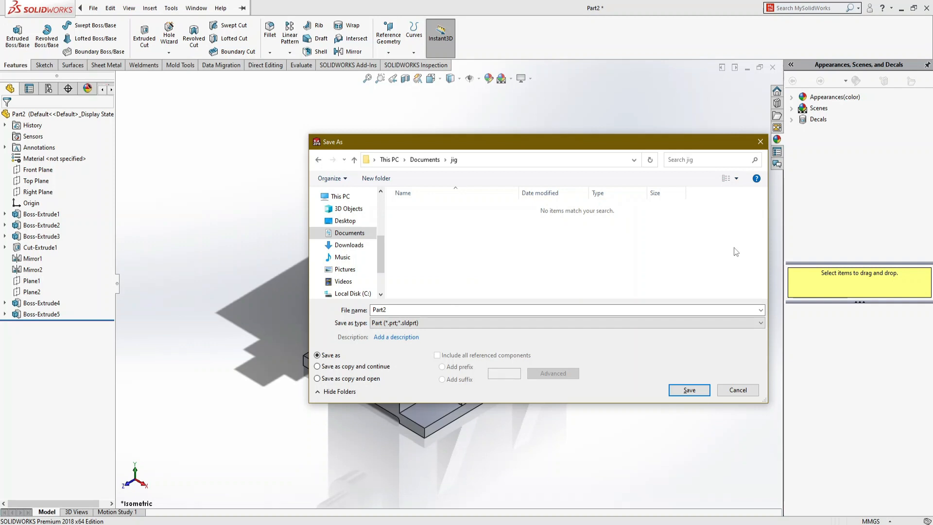
# - Create a subfolder named "1-box jig" inside the jig folder and enter it
pyautogui.rightClick(517, 243)
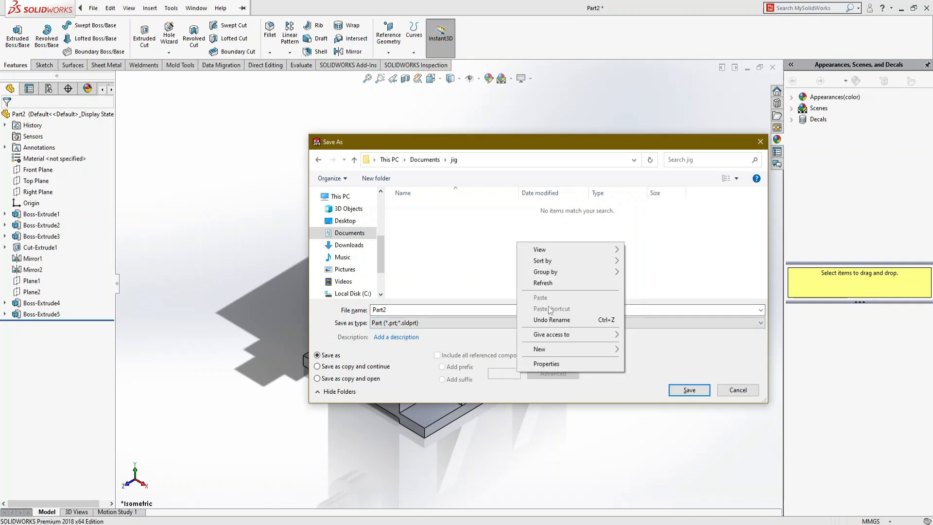
pyautogui.moveTo(550, 349)
pyautogui.click(647, 348)
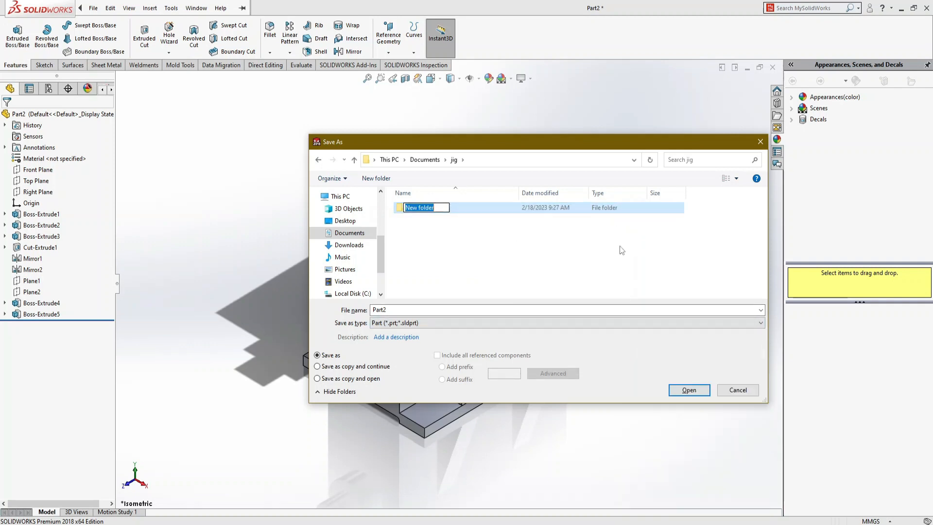
pyautogui.write('box ')
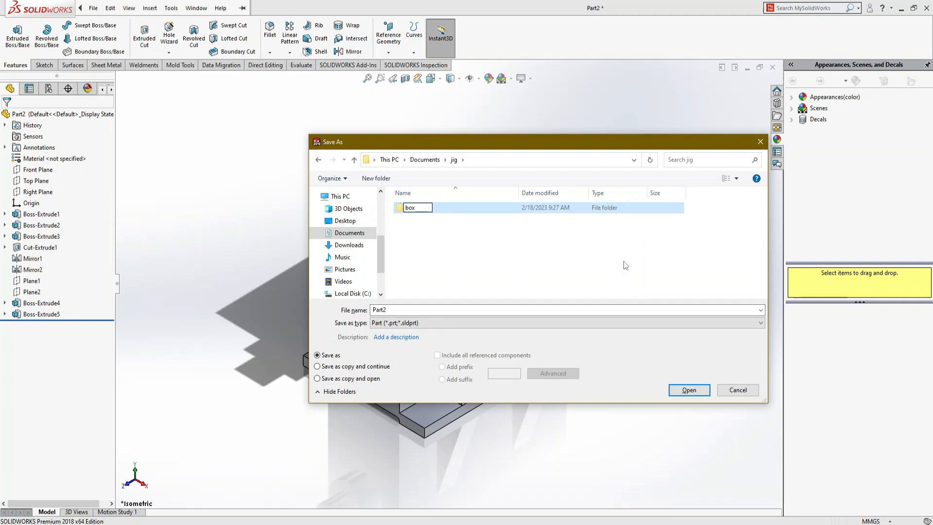
pyautogui.write('jig')
pyautogui.write('1')
pyautogui.write('-')
pyautogui.press('Return')
pyautogui.press('Return')
# - Save the part under the file name "wp" in the 1-box jig folder
pyautogui.doubleClick(435, 311)
pyautogui.press('BackSpace')
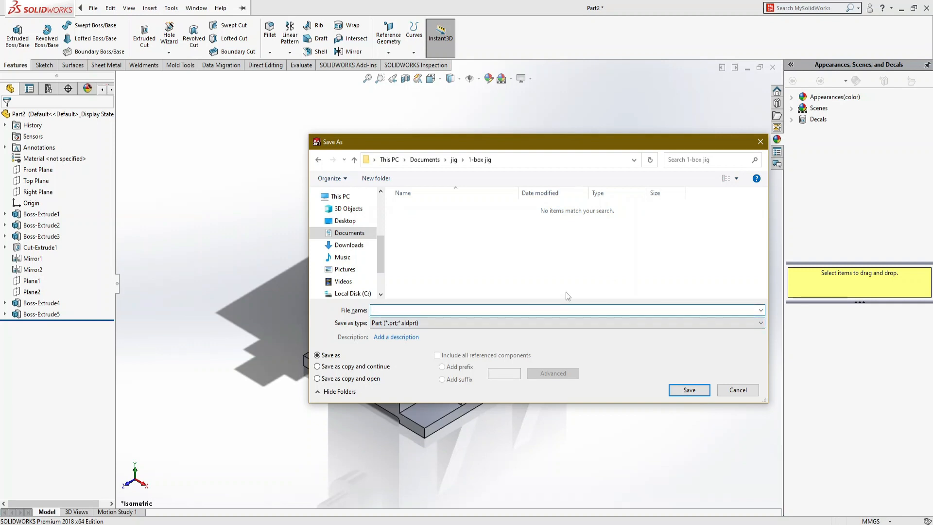
pyautogui.write('wp')
pyautogui.press('Return')
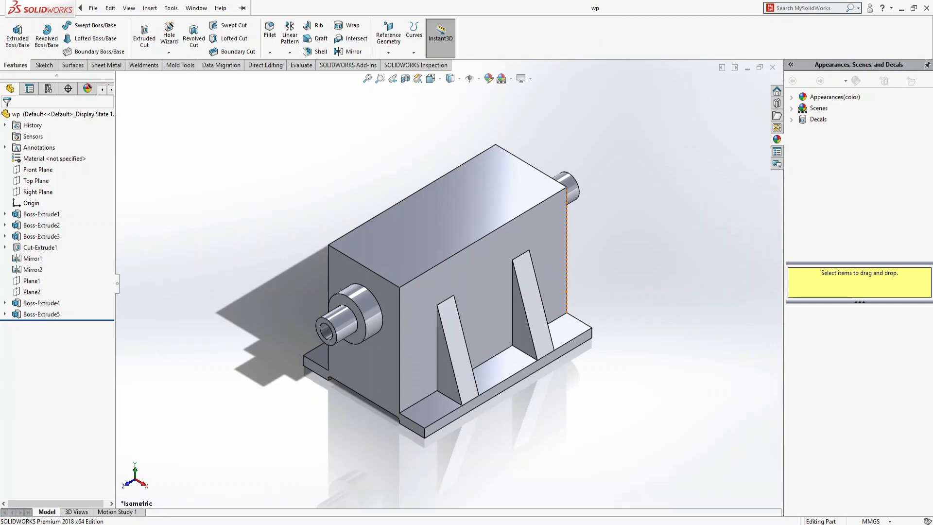
pyautogui.click(93, 8)
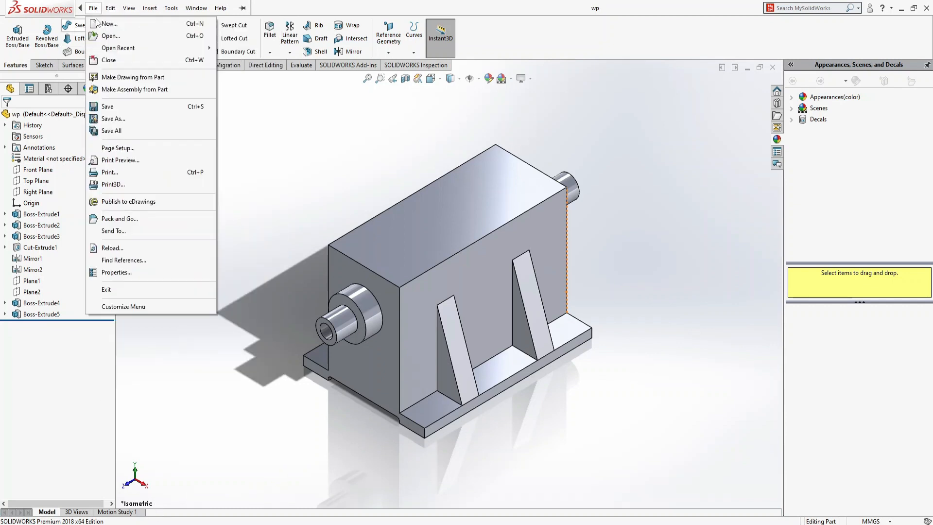
pyautogui.click(111, 35)
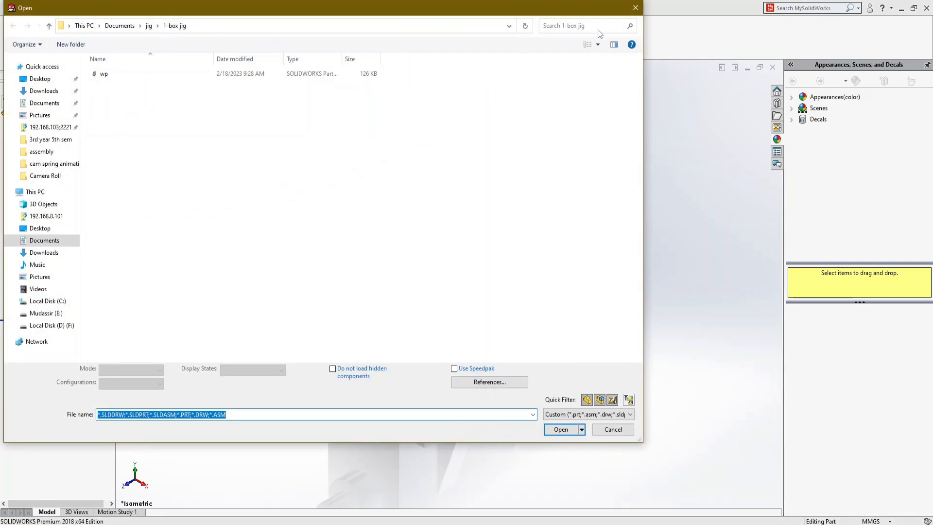
pyautogui.click(635, 8)
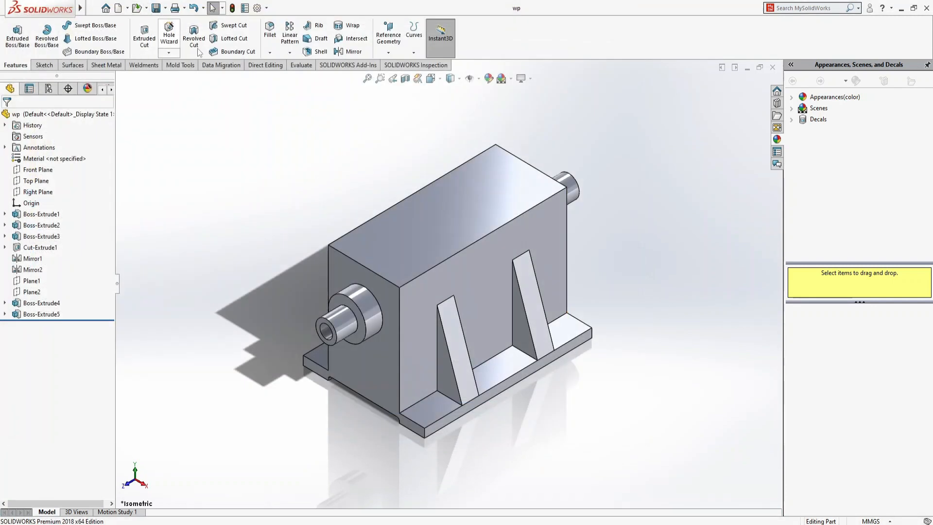
# - Close the open part and reopen wp from the 1-box jig folder
pyautogui.click(773, 67)
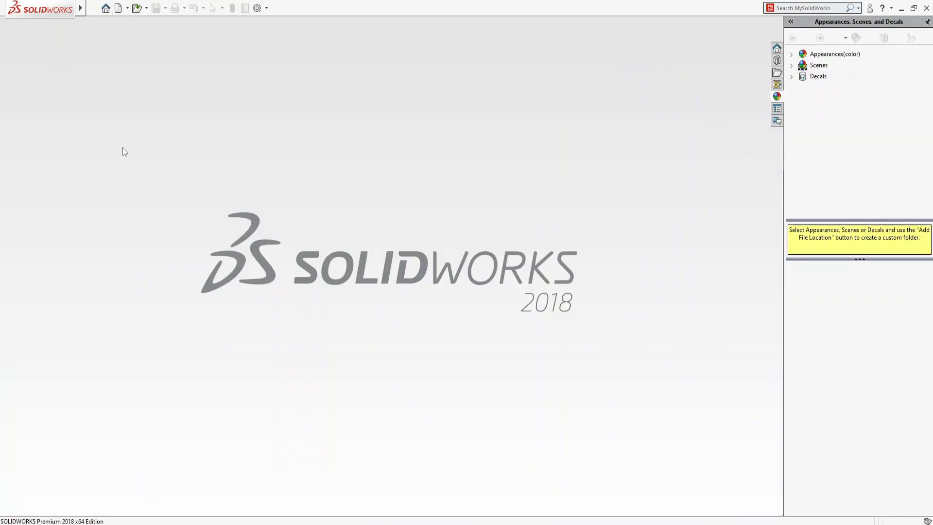
pyautogui.click(137, 8)
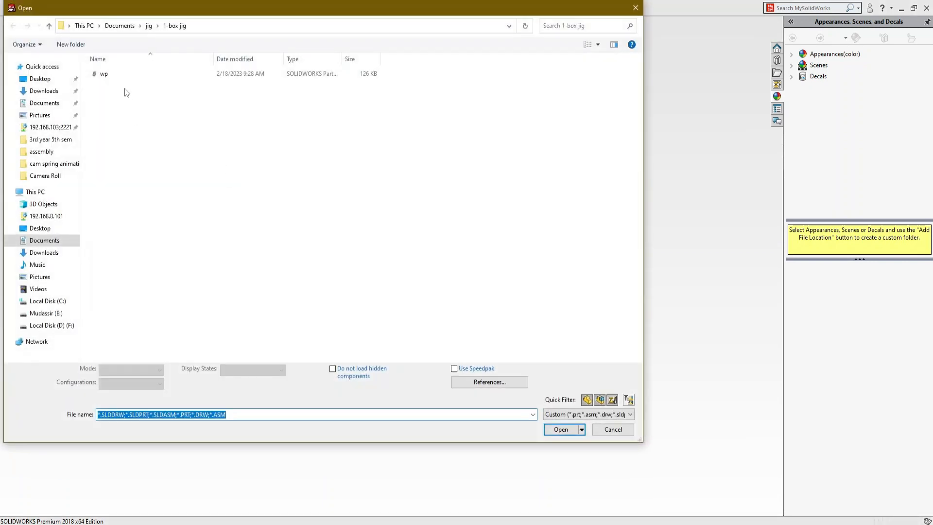
pyautogui.doubleClick(118, 80)
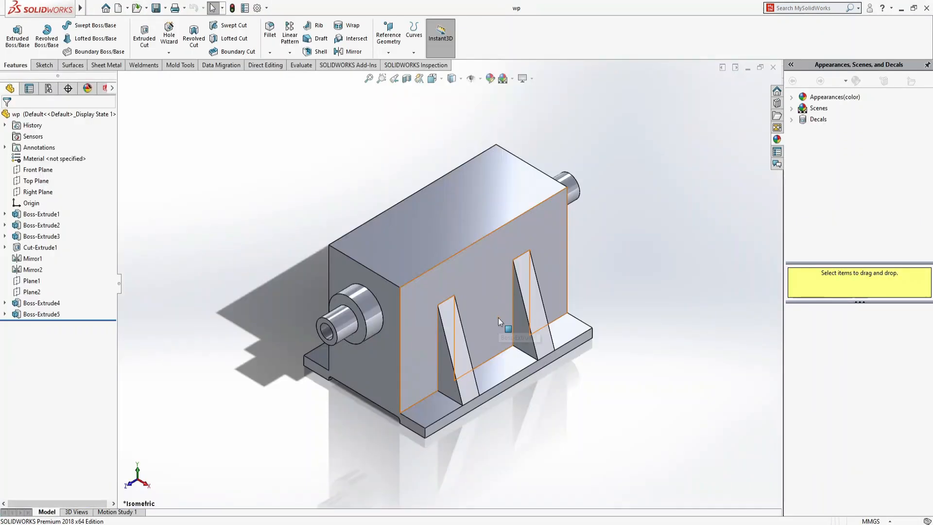
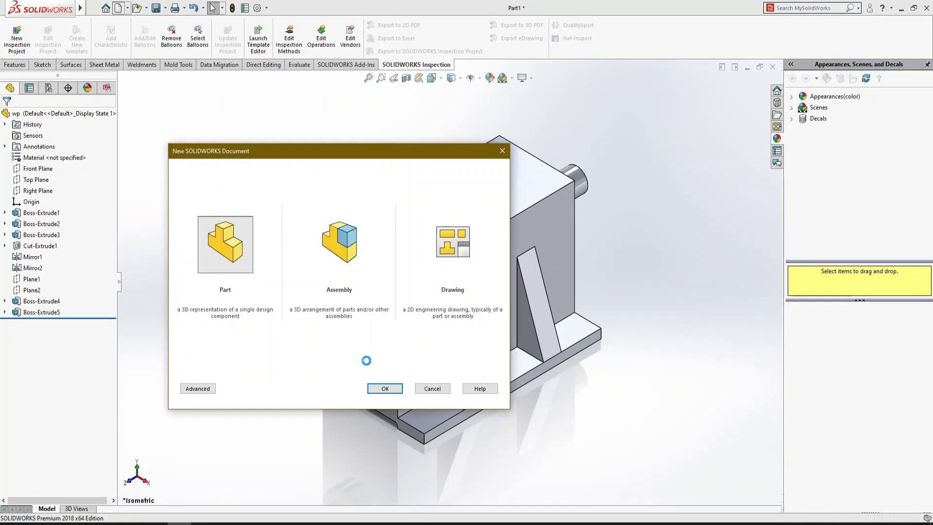
# - Create a new part and sketch a center rectangle about 144 mm tall on the Top Plane, centered on the origin
pyautogui.click(385, 388)
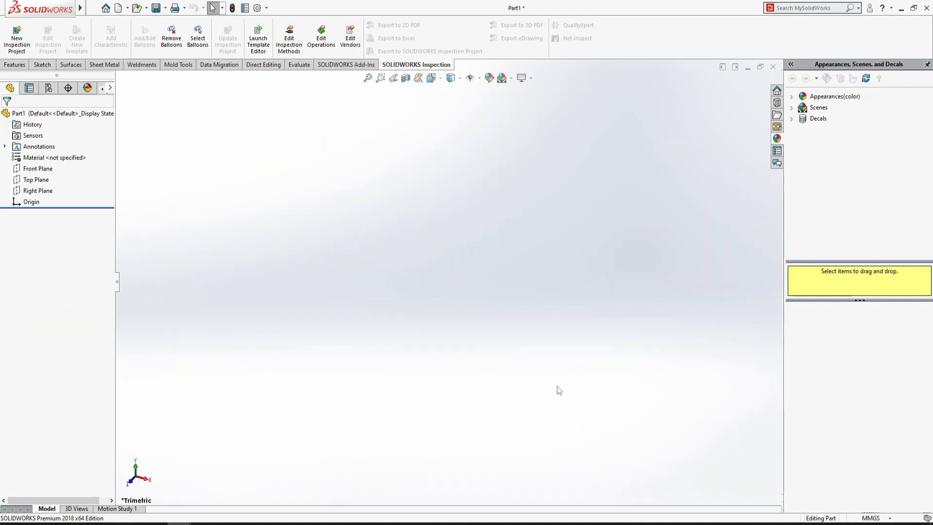
pyautogui.click(37, 183)
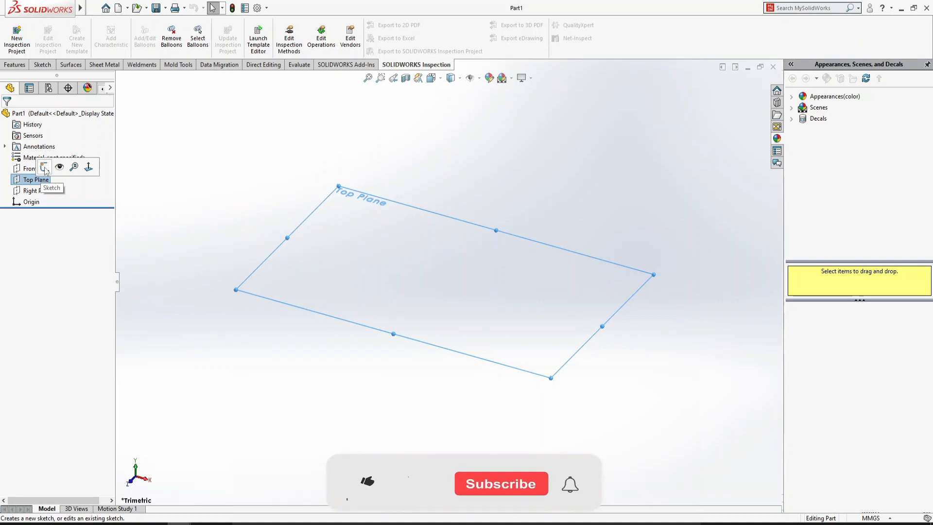
pyautogui.click(45, 168)
pyautogui.click(63, 38)
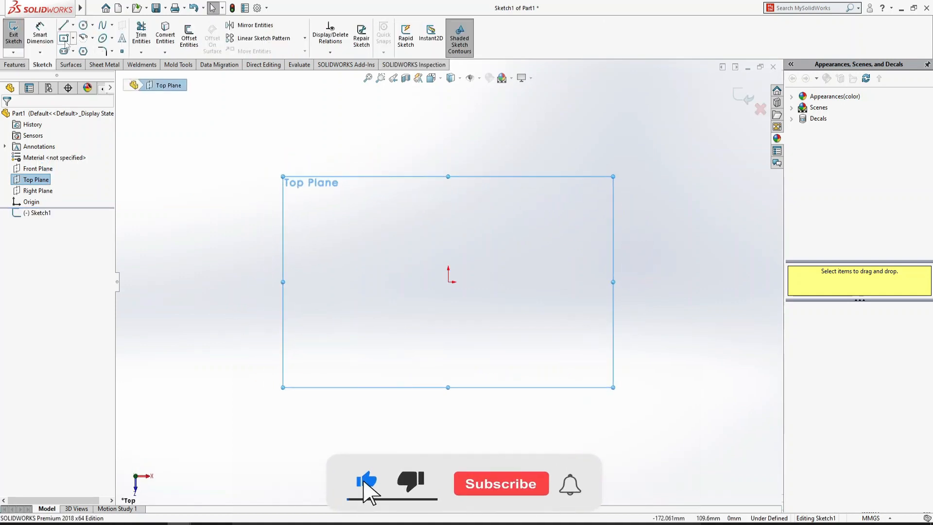
pyautogui.click(448, 282)
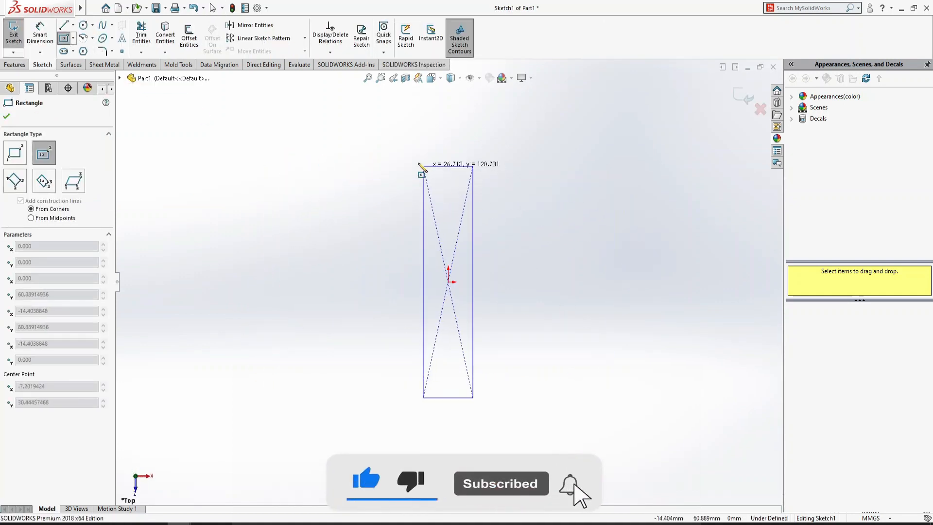
pyautogui.click(370, 144)
# - Dimension the rectangle 300 mm along its vertical side and 150 mm along its lower horizontal side
pyautogui.click(39, 35)
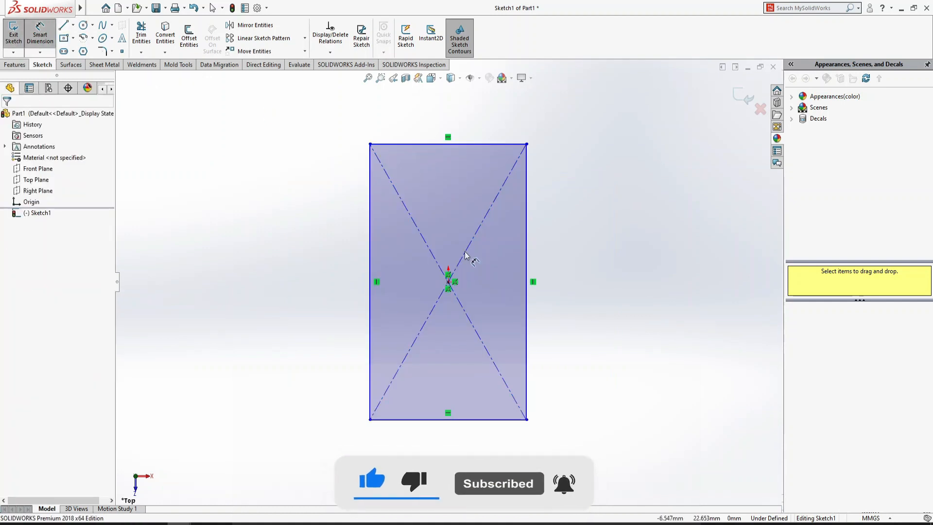
pyautogui.click(527, 261)
pyautogui.click(587, 274)
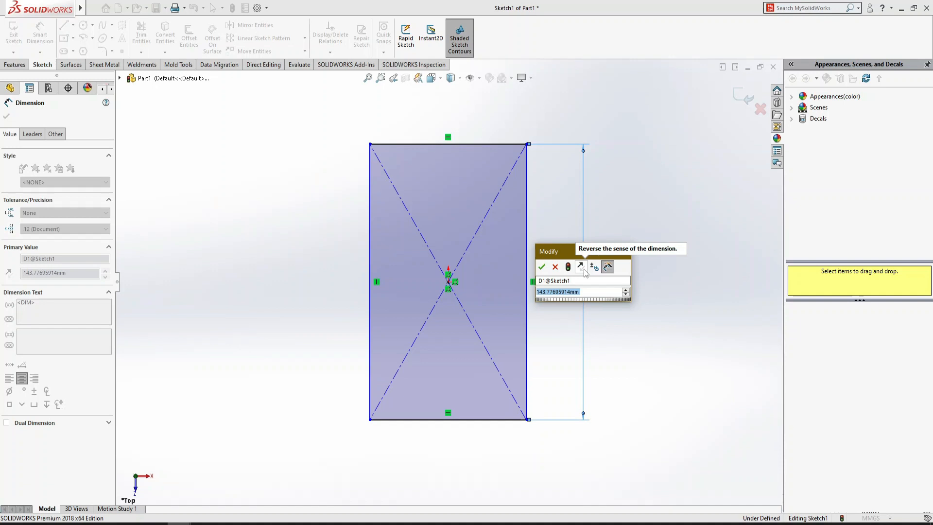
pyautogui.write('300')
pyautogui.press('Return')
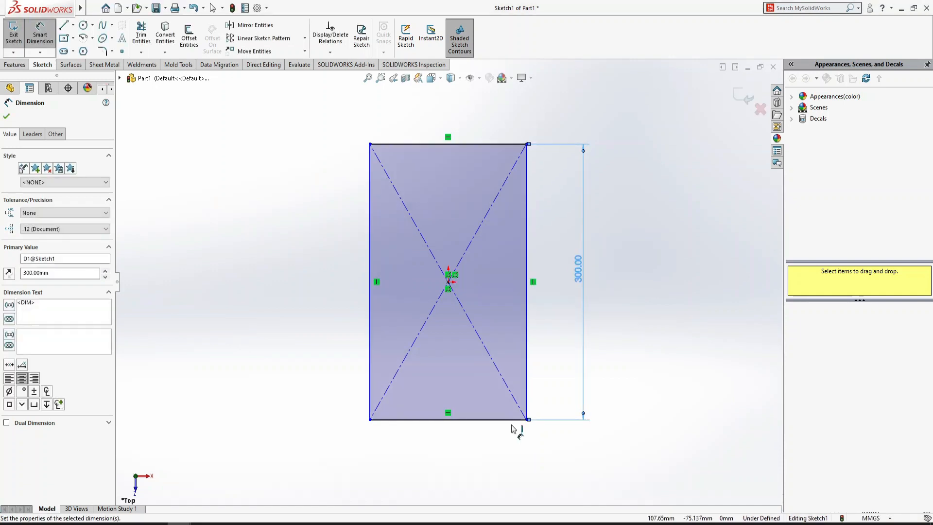
pyautogui.click(466, 421)
pyautogui.click(459, 451)
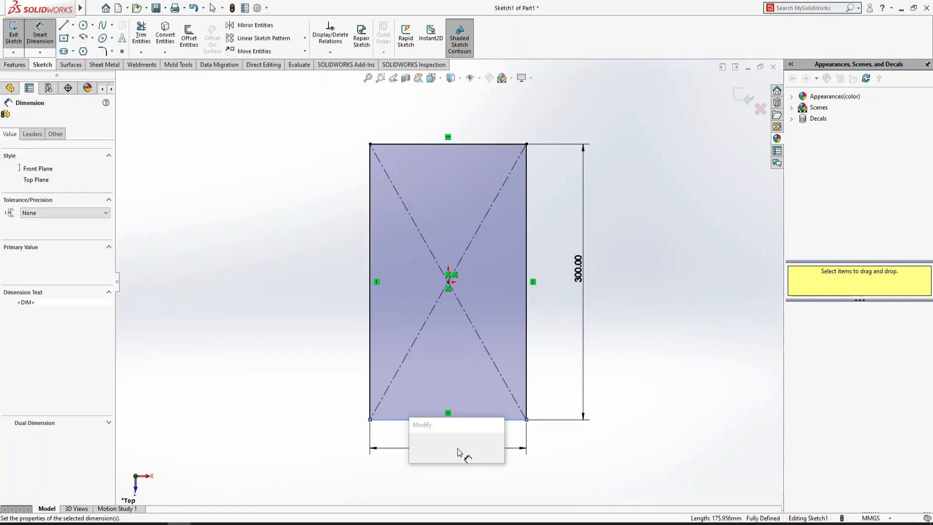
pyautogui.write('150')
pyautogui.press('Return')
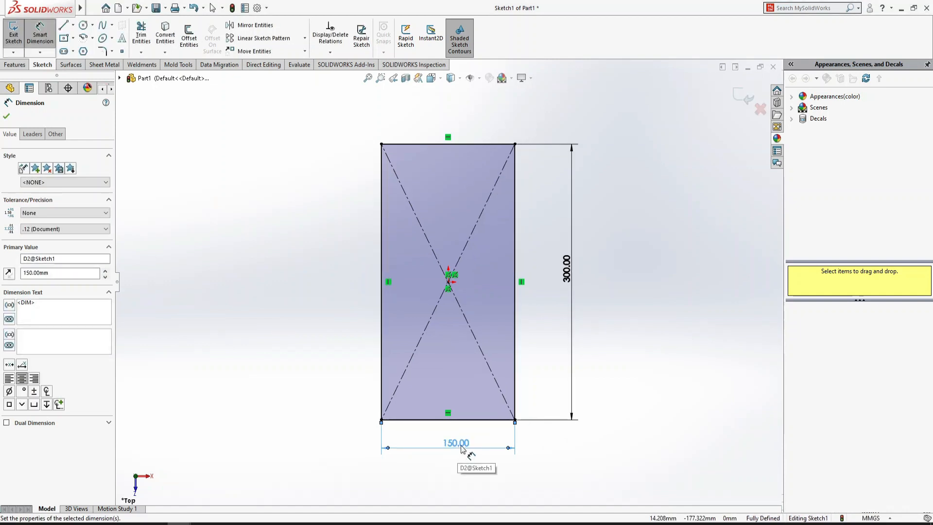
# - Set the rectangle's horizontal dimension to 175 mm and finish dimensioning
pyautogui.doubleClick(462, 446)
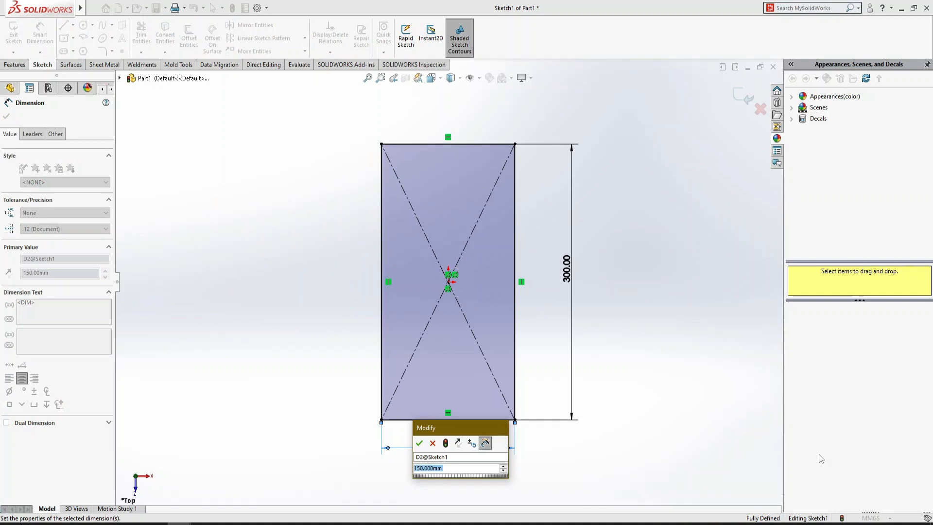
pyautogui.write('175')
pyautogui.press('Return')
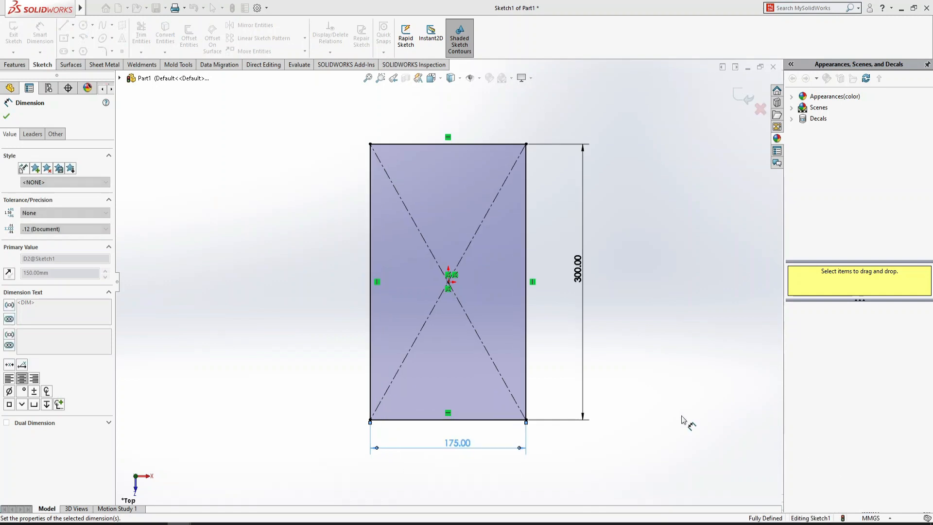
pyautogui.click(6, 117)
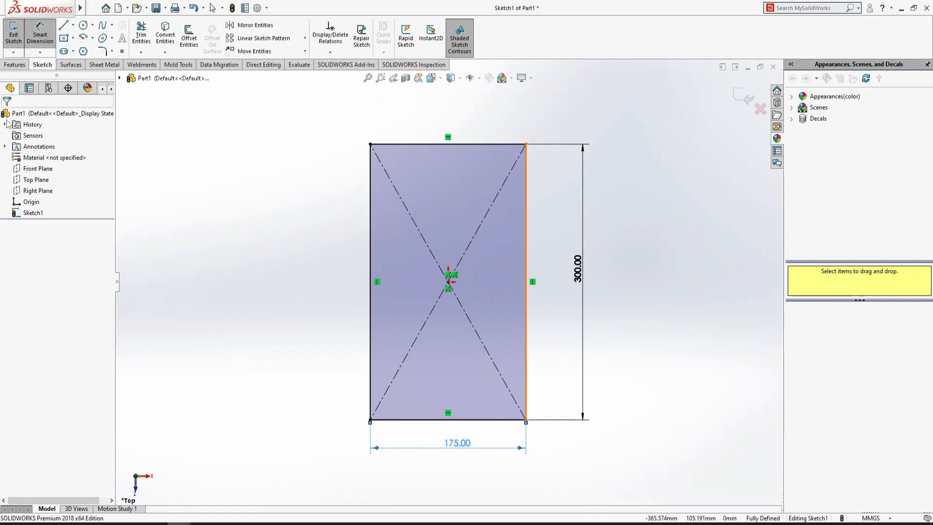
pyautogui.click(13, 52)
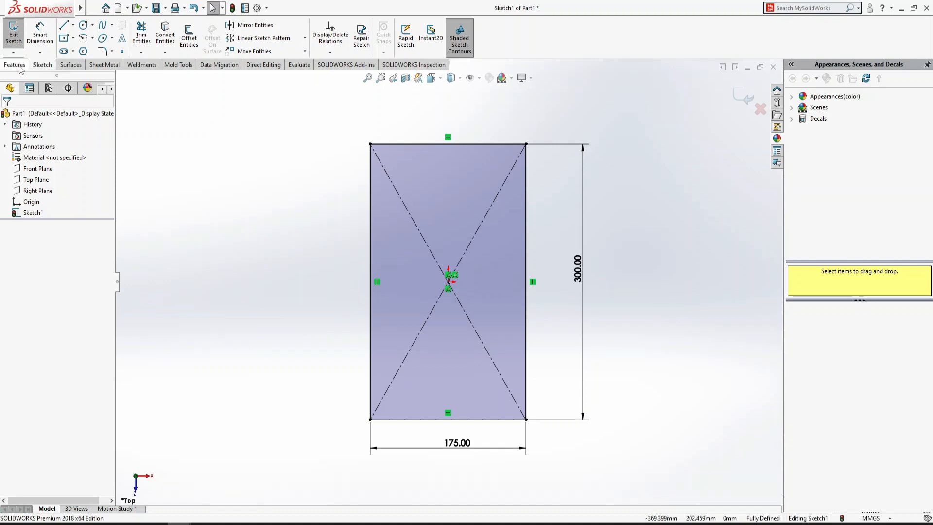
# - Extrude the rectangle upward as a blind boss, trying a depth of 15 mm and finishing at 10 mm
pyautogui.click(15, 64)
pyautogui.click(17, 34)
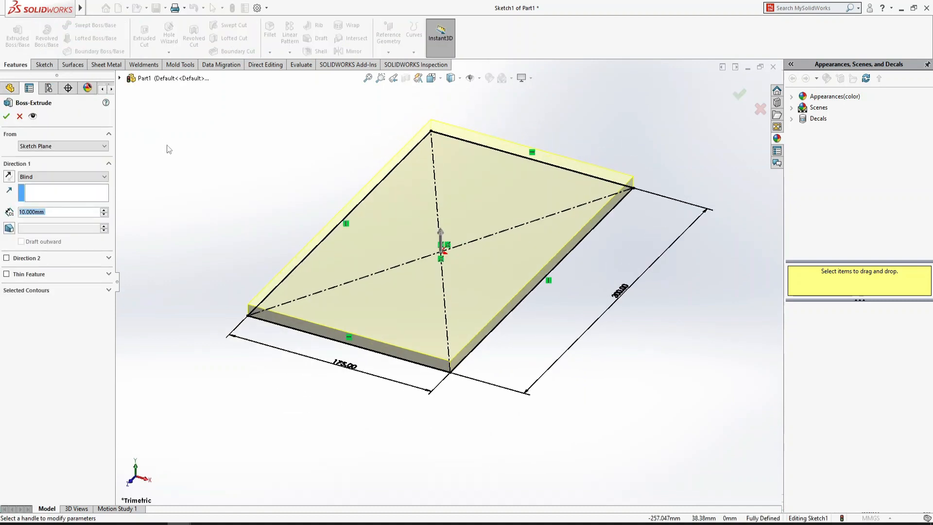
pyautogui.write('15')
pyautogui.press('Return')
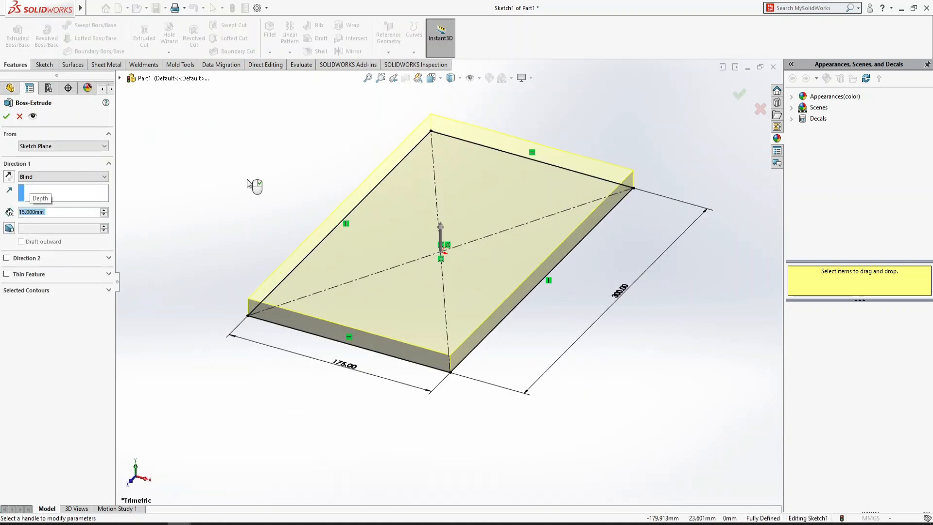
pyautogui.rightClick(247, 180)
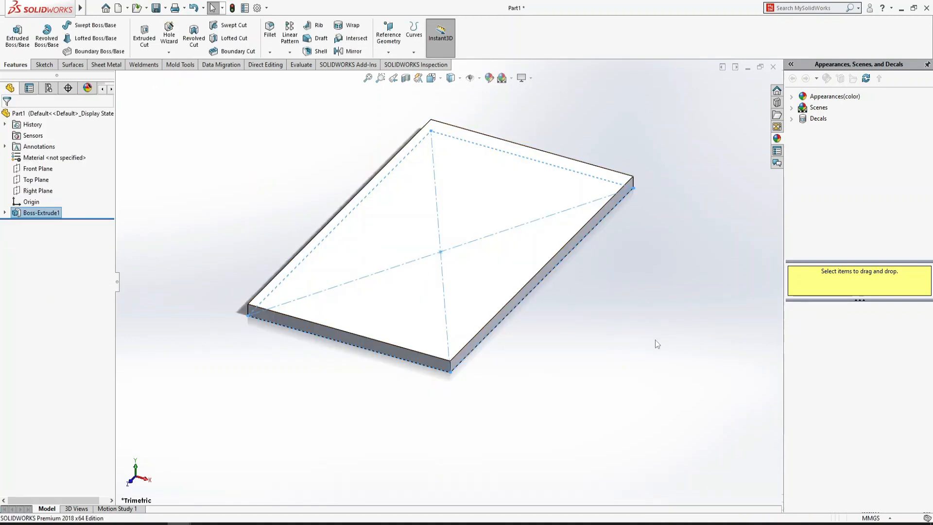
pyautogui.click(575, 342)
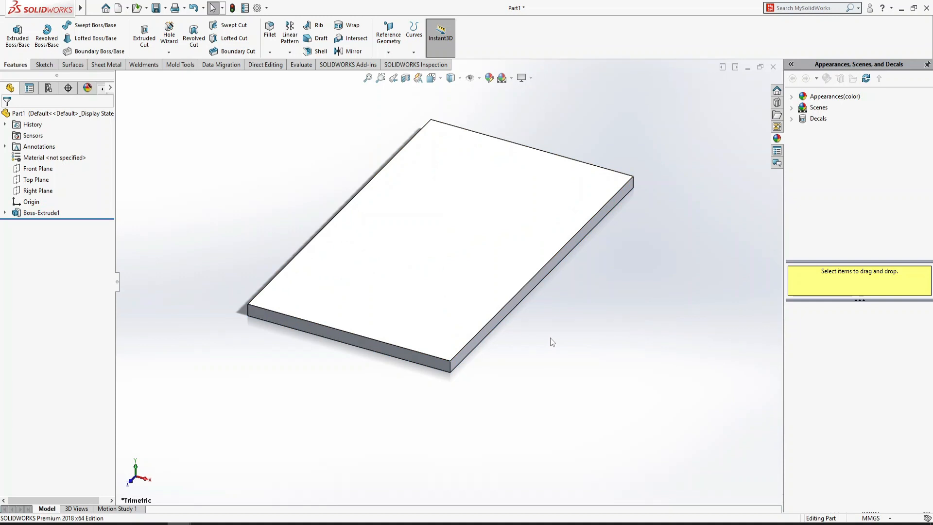
# - Start a sketch on the plate's bottom face and convert the face's outline into sketch entities
pyautogui.hotkey('ctrl', '7')
pyautogui.moveTo(553, 341); pyautogui.dragTo(471, 314, button='middle')
pyautogui.click(457, 301)
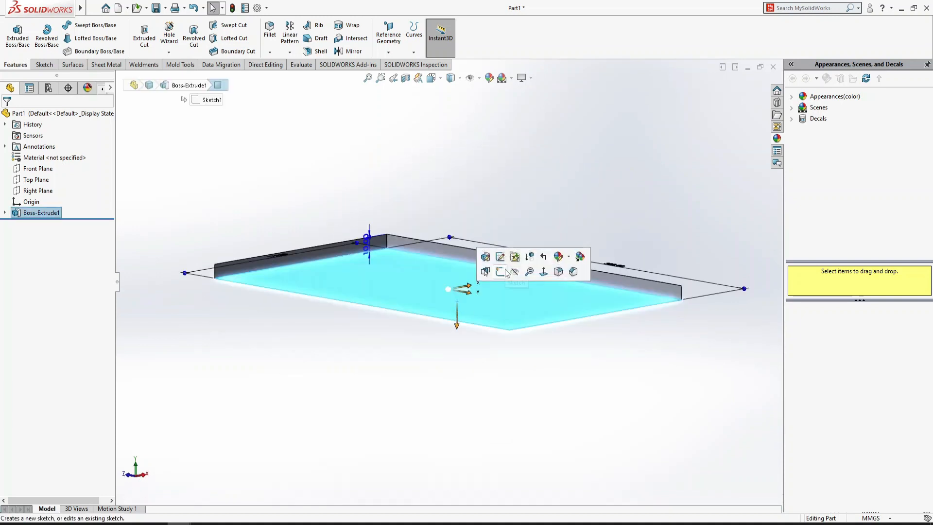
pyautogui.click(501, 272)
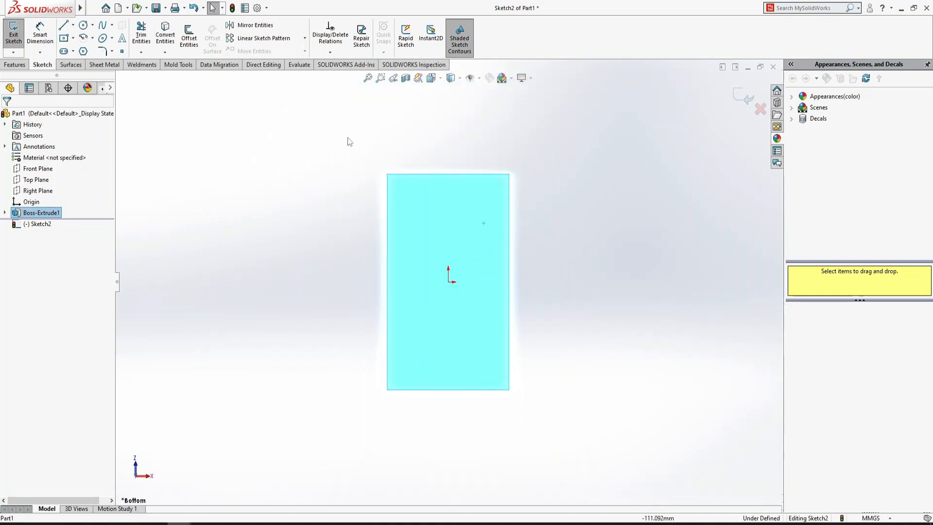
pyautogui.click(165, 35)
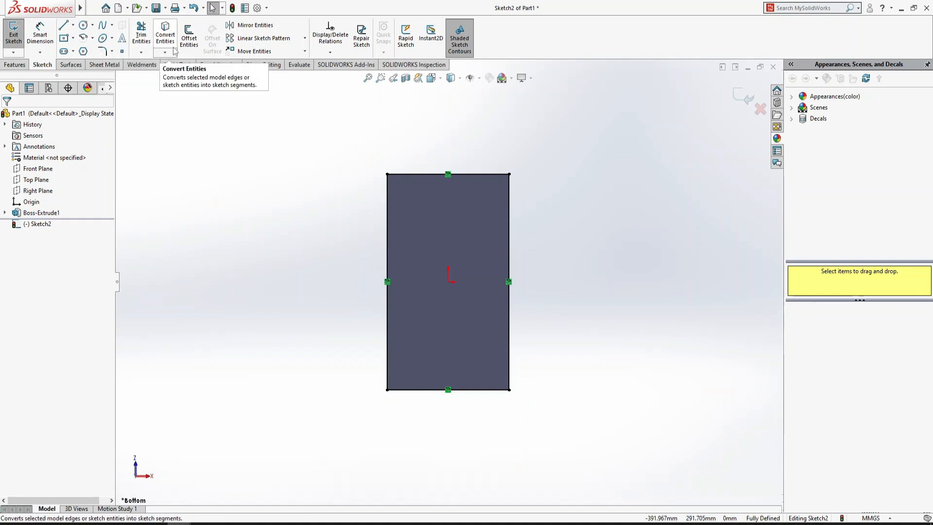
# - Offset the converted rectangular outline 10 mm outward as a full chain
pyautogui.click(189, 37)
pyautogui.click(406, 175)
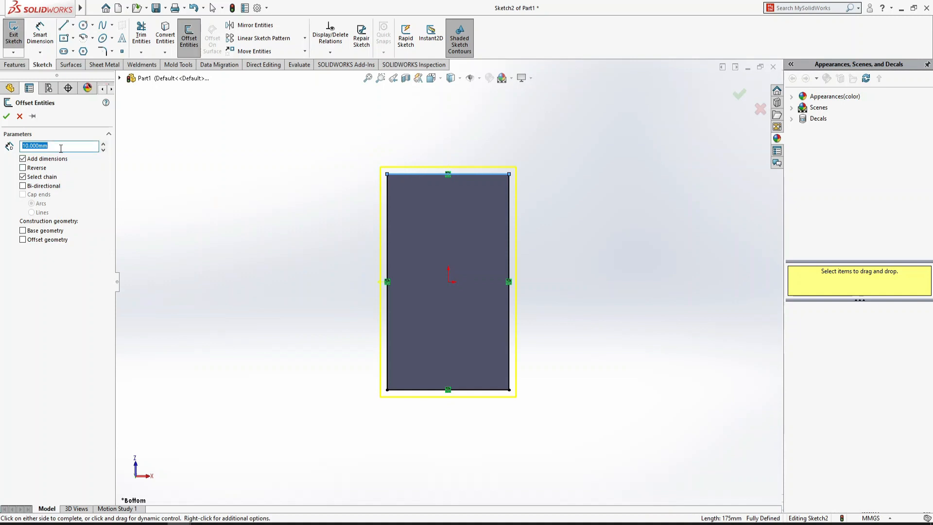
pyautogui.click(6, 116)
# - Extrude the frame between the two outlines 150 mm in the reversed, upward direction, merged with the plate, to form the box walls
pyautogui.hotkey('ctrl', '7')
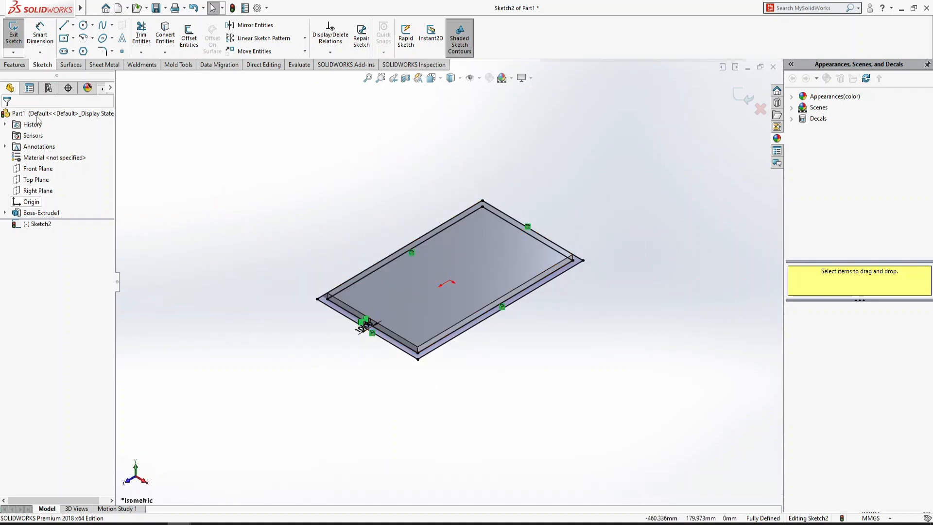
pyautogui.click(9, 66)
pyautogui.click(17, 34)
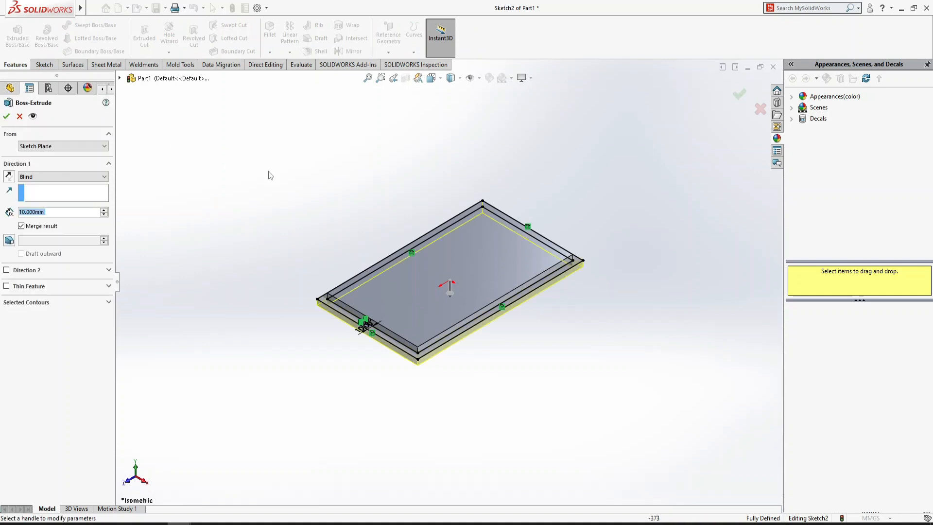
pyautogui.click(9, 176)
pyautogui.click(14, 178)
pyautogui.click(10, 176)
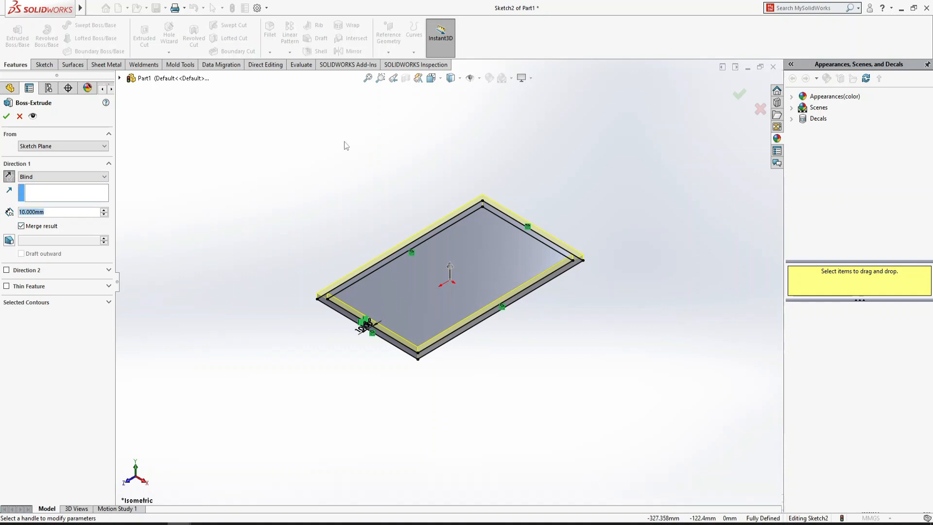
pyautogui.write('150')
pyautogui.press('Return')
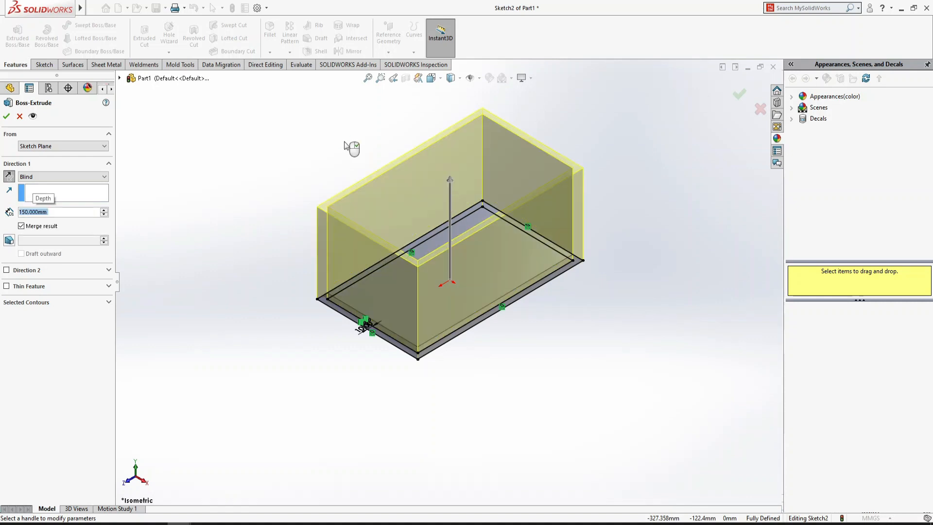
pyautogui.rightClick(345, 146)
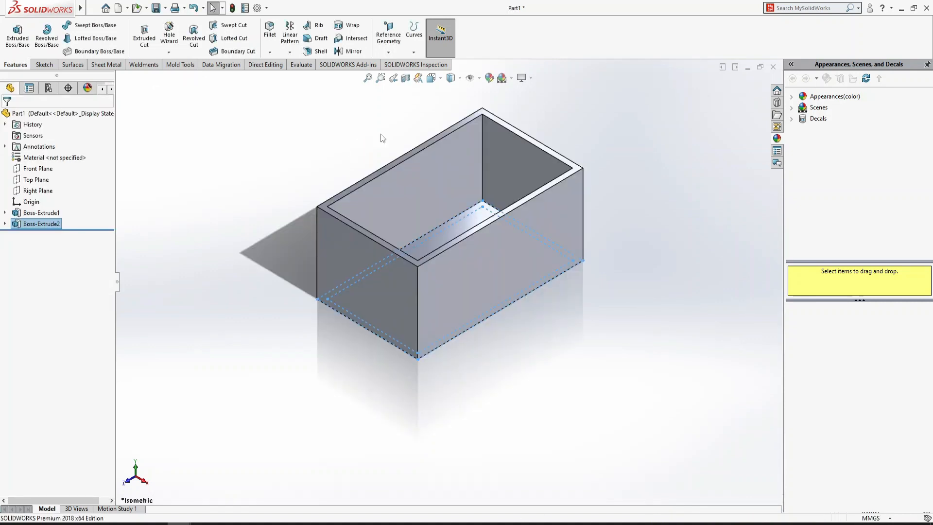
pyautogui.click(628, 231)
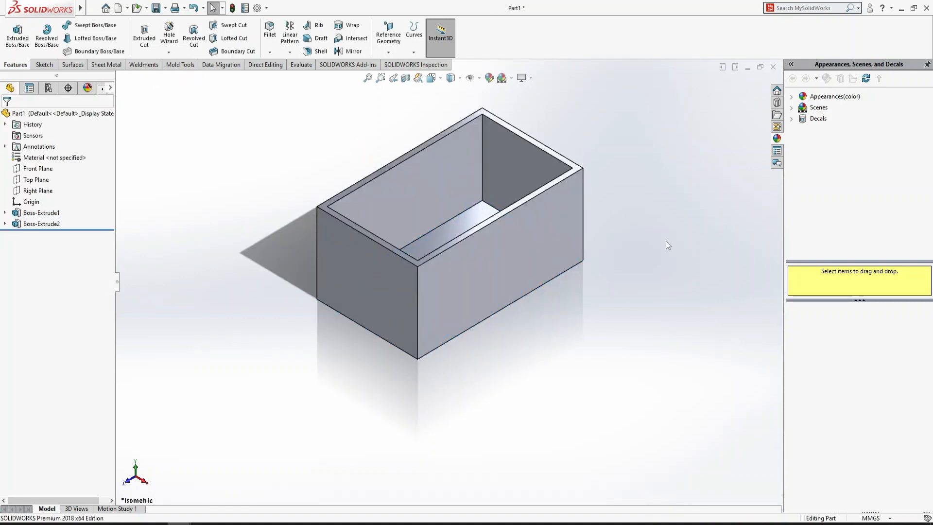
# - Save the part as box in the 1-box jig folder, then close the box and wp part documents
pyautogui.hotkey('ctrl', 's')
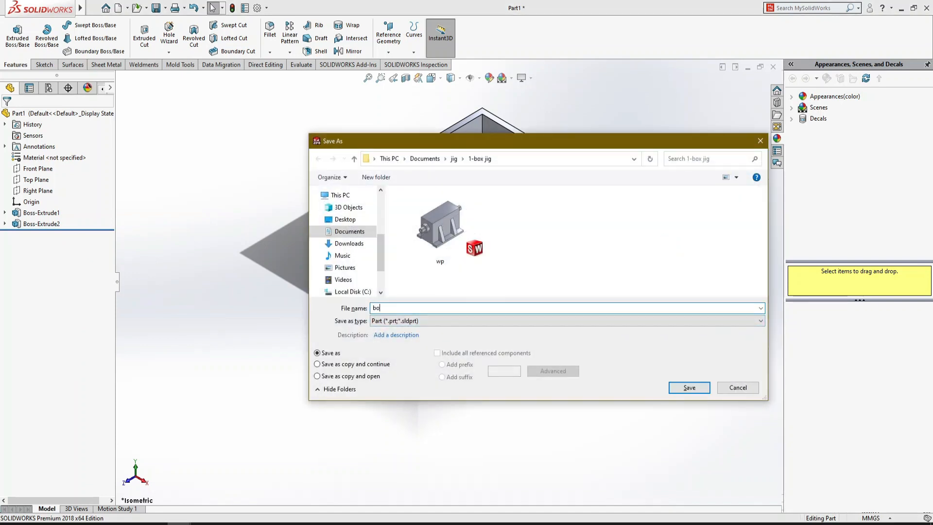
pyautogui.write('box')
pyautogui.press('Return')
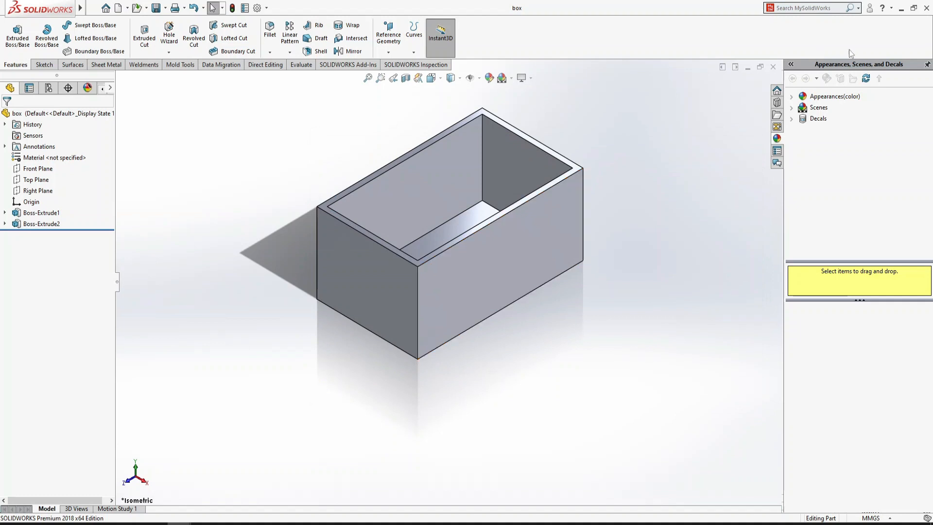
pyautogui.click(773, 67)
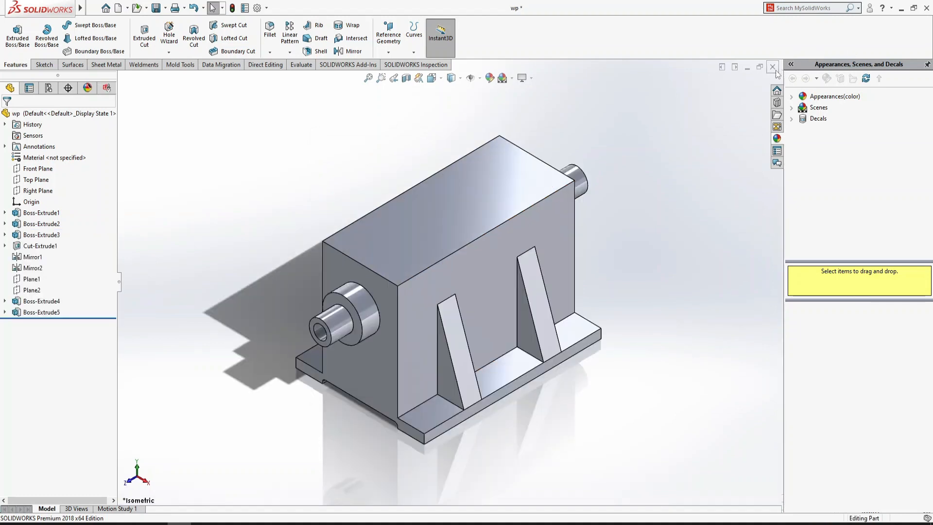
pyautogui.click(480, 249)
# - Create a new assembly and choose the box part as its first component
pyautogui.click(134, 8)
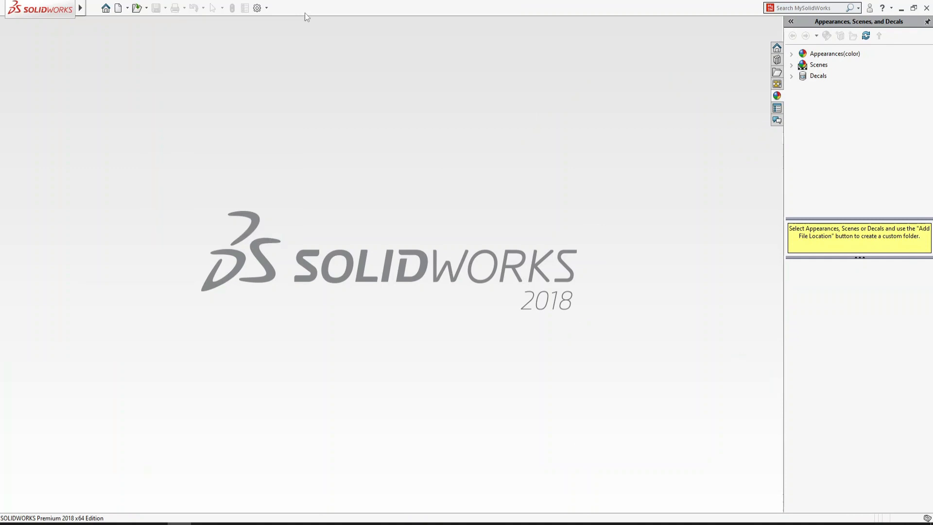
pyautogui.click(118, 8)
pyautogui.doubleClick(331, 237)
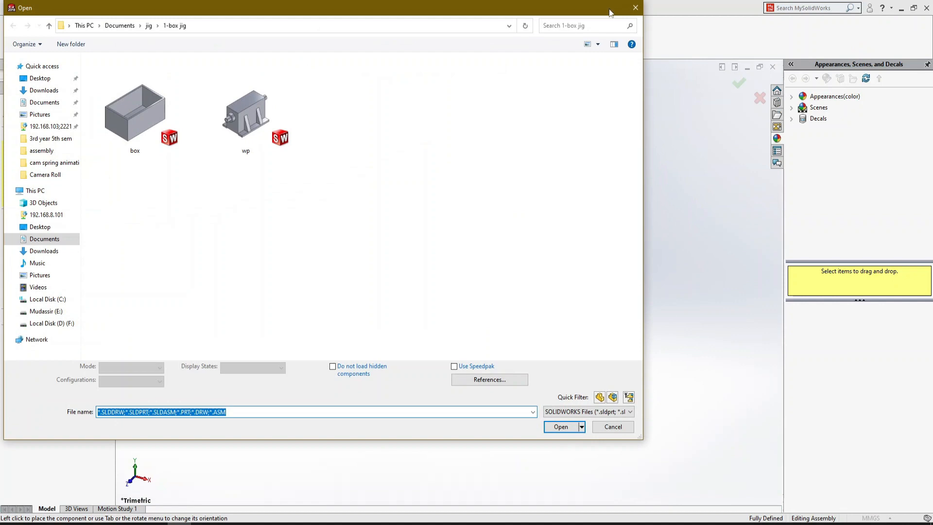
pyautogui.doubleClick(160, 116)
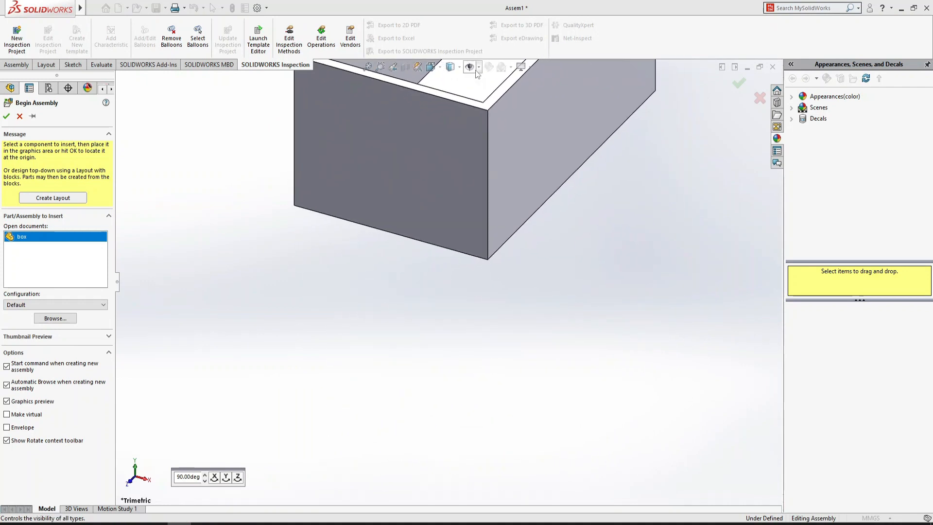
# - Turn on the display of origins and place the box at the assembly origin
pyautogui.click(479, 69)
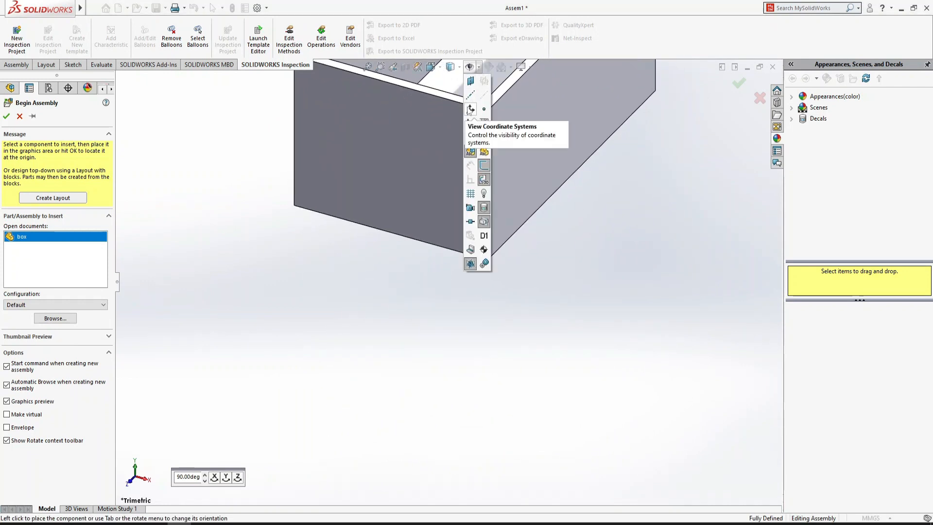
pyautogui.click(471, 125)
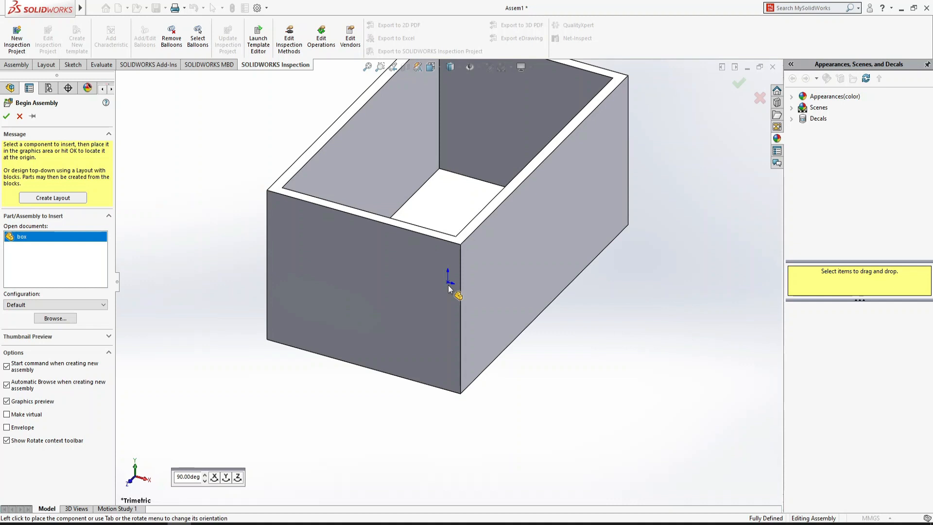
pyautogui.click(442, 281)
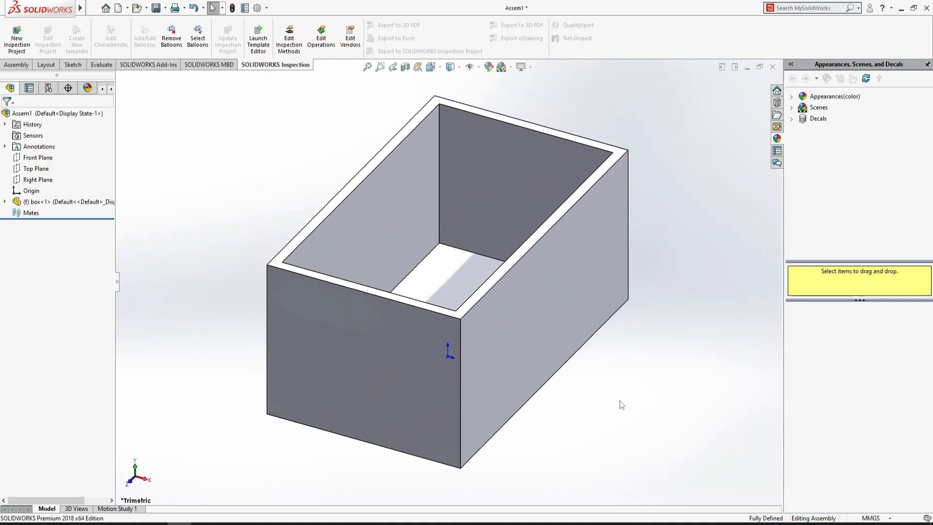
# - Insert the wp workpiece and place it beside the box's long front wall
pyautogui.scroll(3, 661, 390)
pyautogui.hotkey('ctrl', '7')
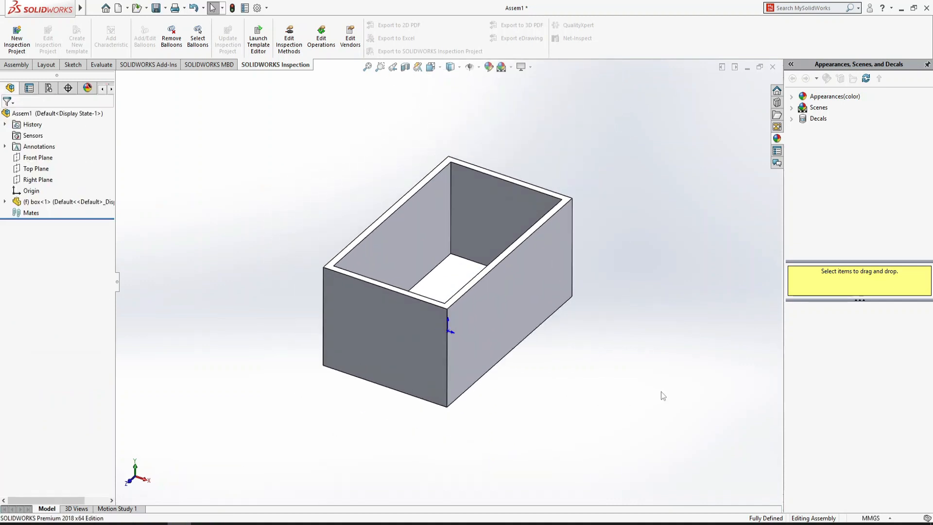
pyautogui.click(17, 65)
pyautogui.click(54, 36)
pyautogui.doubleClick(235, 128)
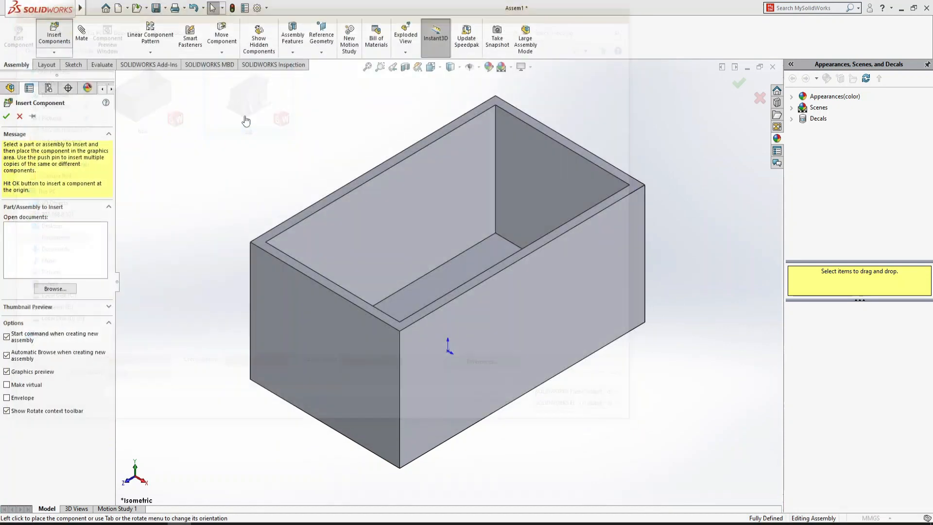
pyautogui.click(614, 358)
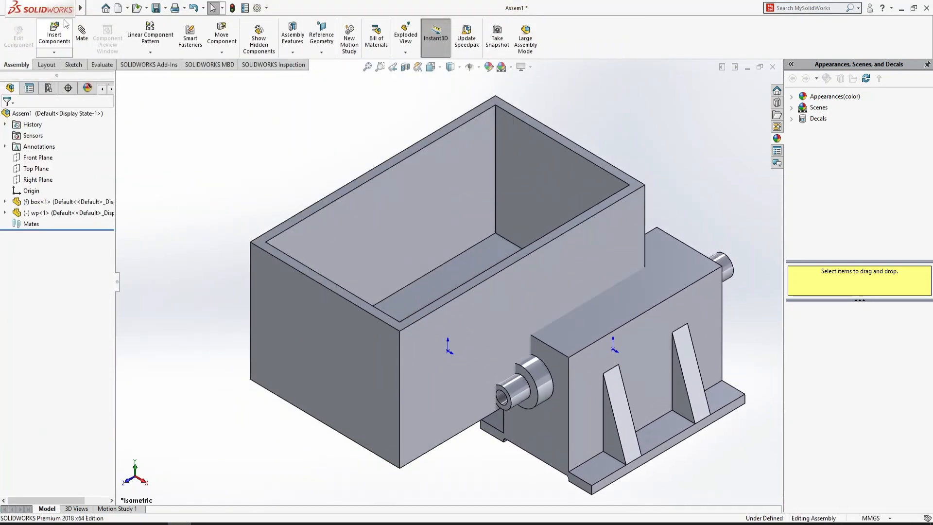
# - Add a Coincident mate between the box's inside floor and the underside of the wp workpiece's base
pyautogui.click(82, 33)
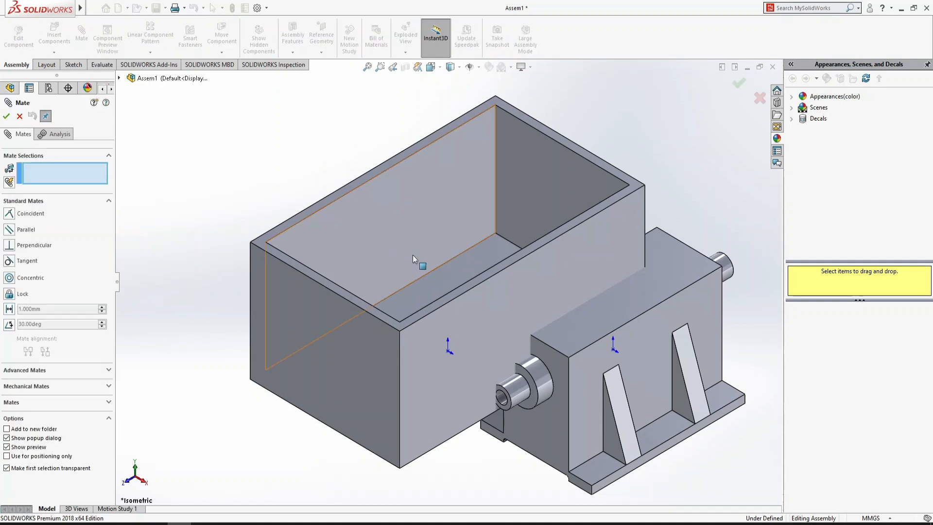
pyautogui.click(457, 278)
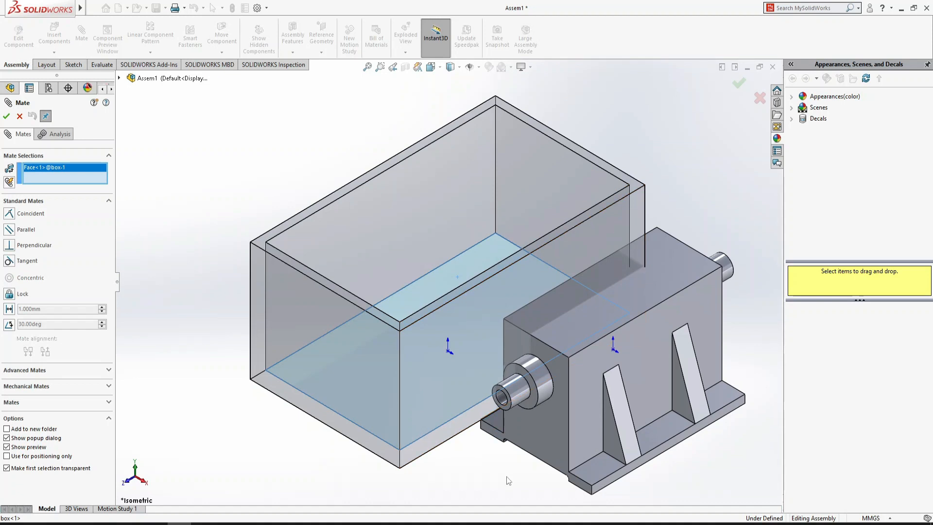
pyautogui.press('Up')
pyautogui.press('Up')
pyautogui.press('Up')
pyautogui.press('Up')
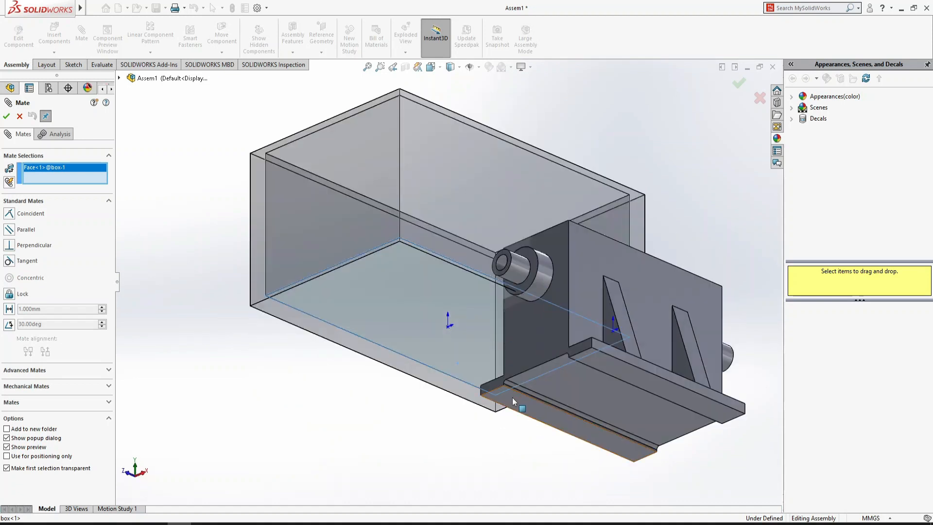
pyautogui.click(513, 398)
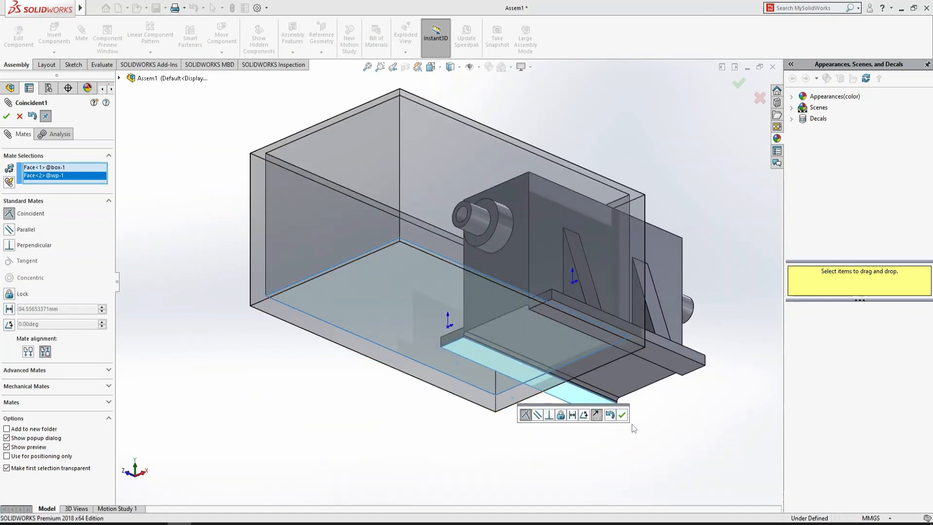
pyautogui.click(622, 415)
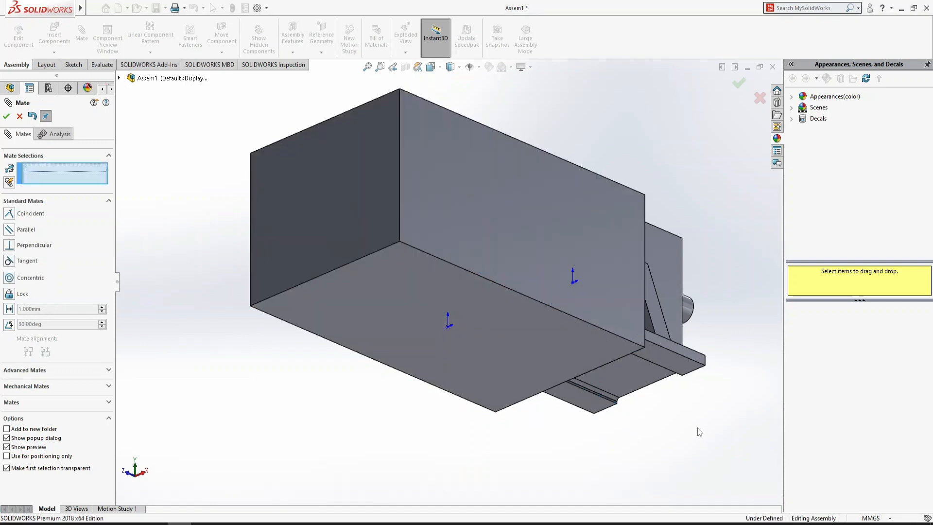
# - Add a centered Width mate between the box's two long inner walls and the two long side faces of the wp body
pyautogui.hotkey('ctrl', '7')
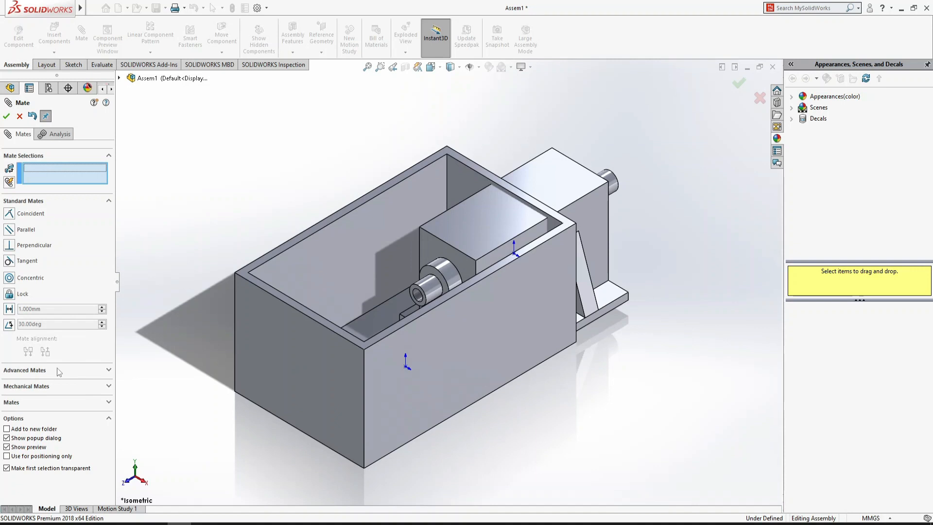
pyautogui.click(29, 370)
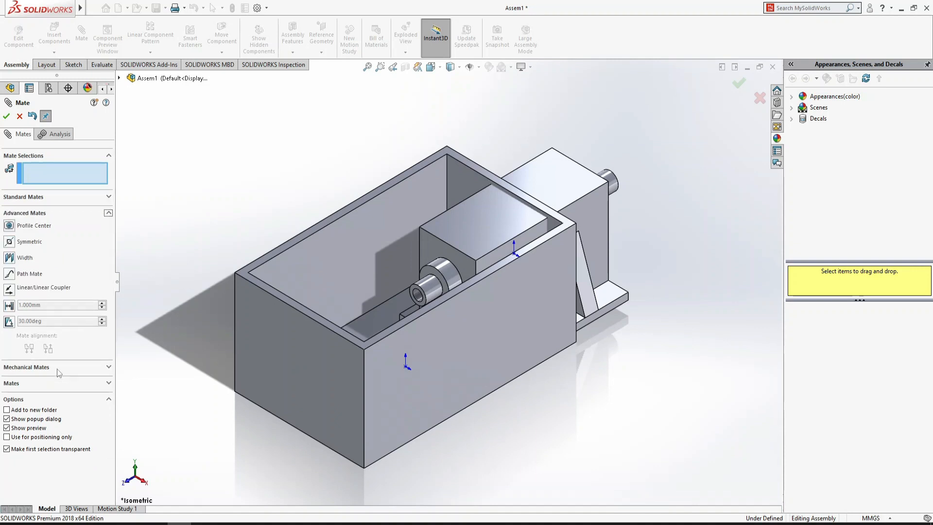
pyautogui.click(10, 257)
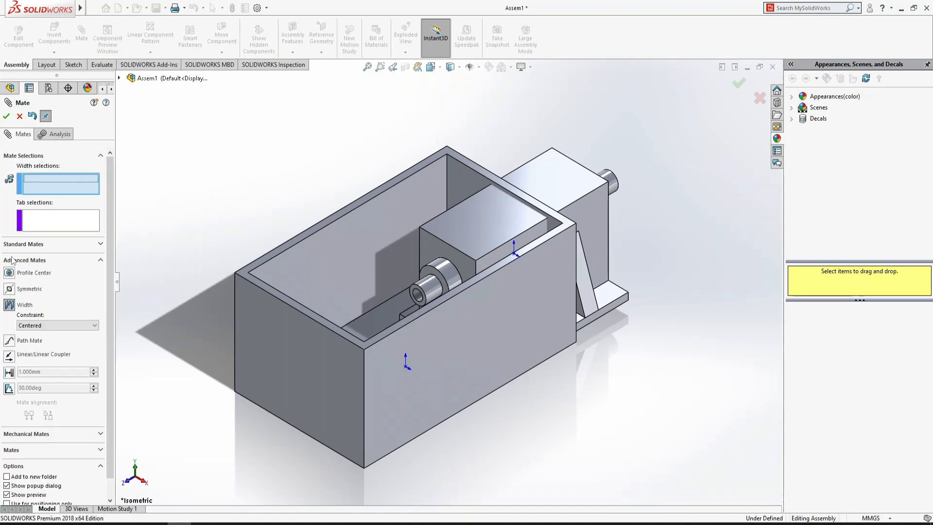
pyautogui.click(351, 256)
pyautogui.press('Right')
pyautogui.press('Right')
pyautogui.press('Right')
pyautogui.press('Right')
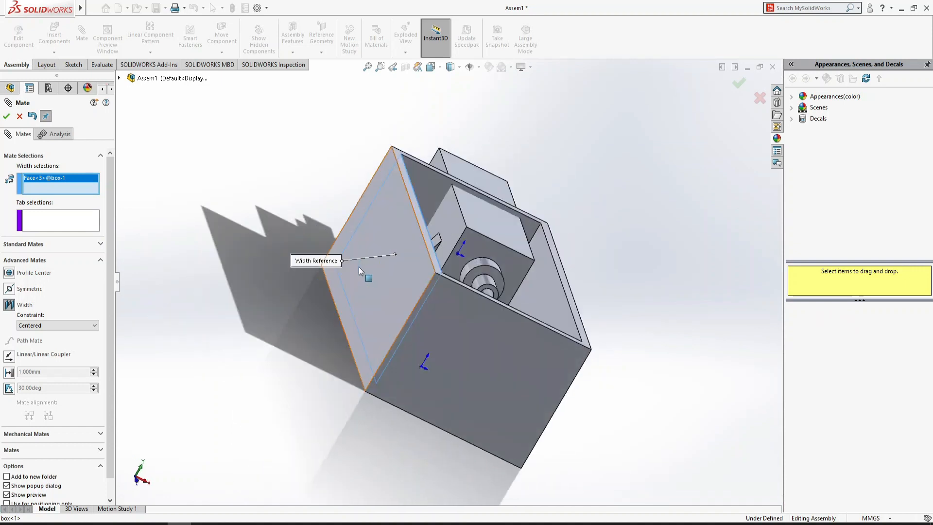
pyautogui.click(553, 316)
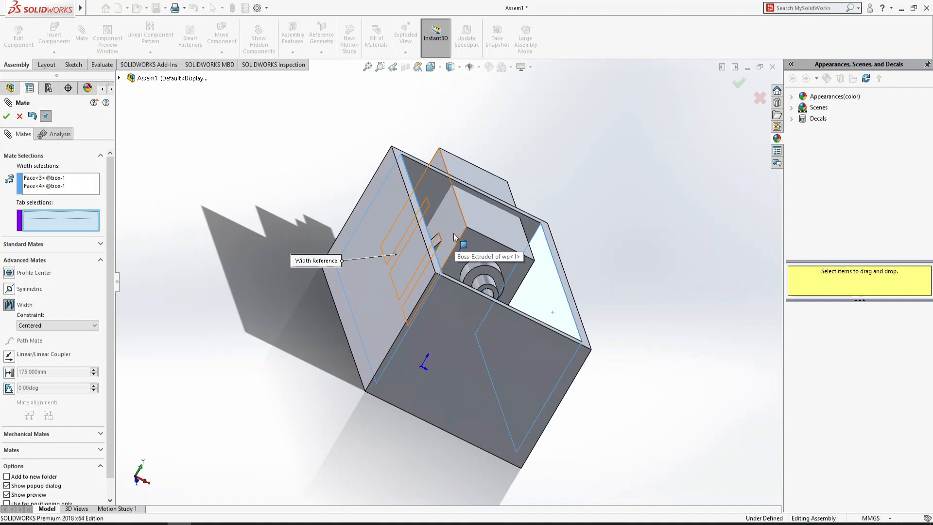
pyautogui.click(476, 253)
pyautogui.press('Left')
pyautogui.press('Left')
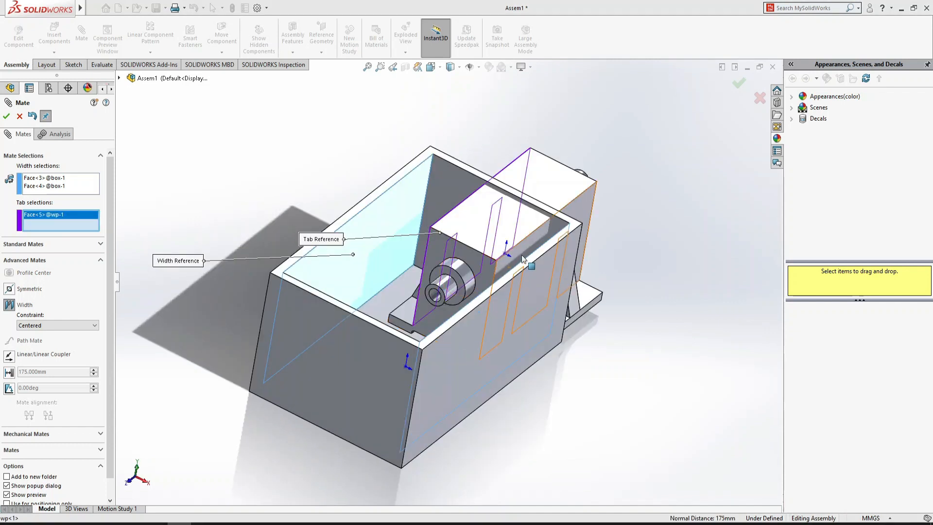
pyautogui.click(523, 254)
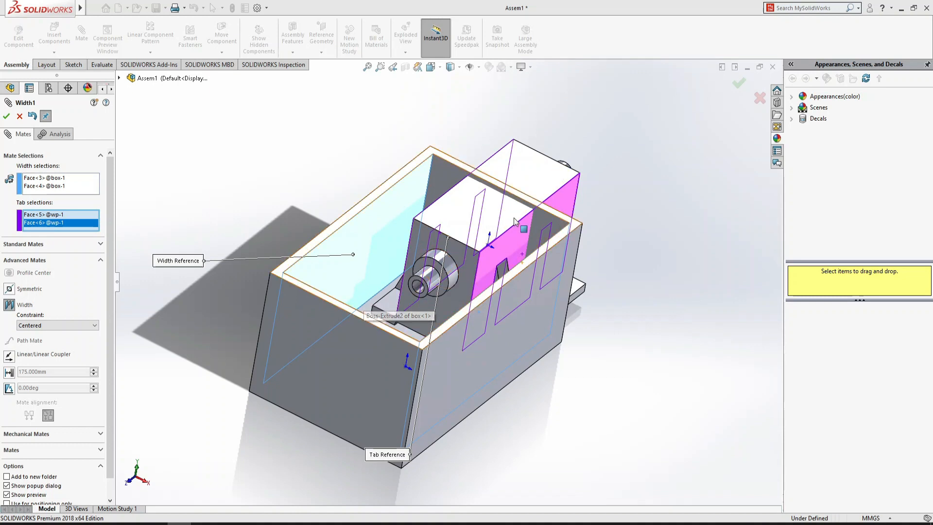
pyautogui.click(5, 116)
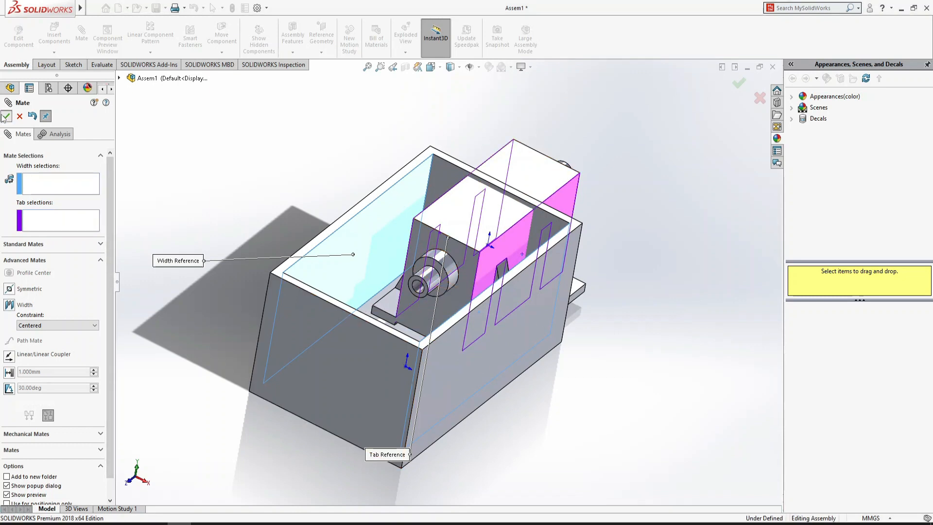
# - Begin a second Width mate with the box's two short inner end walls as the width selections
pyautogui.click(19, 259)
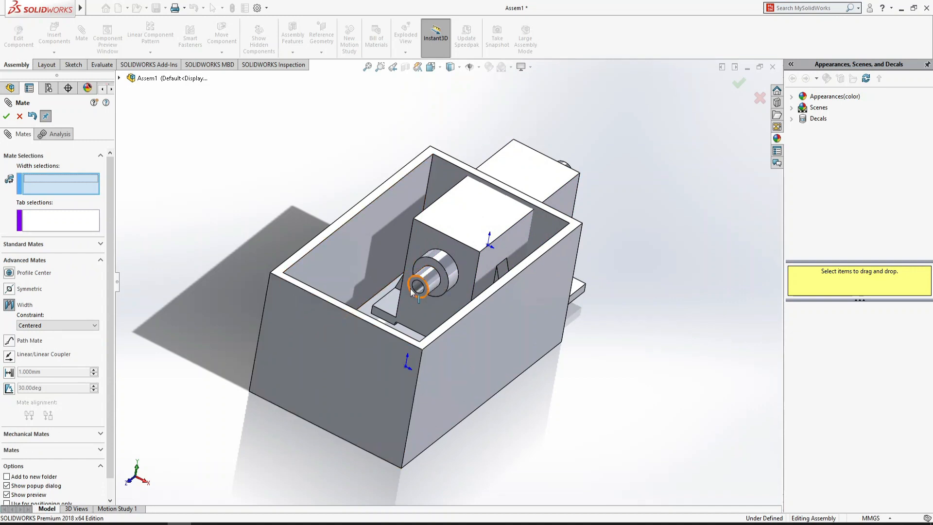
pyautogui.click(437, 175)
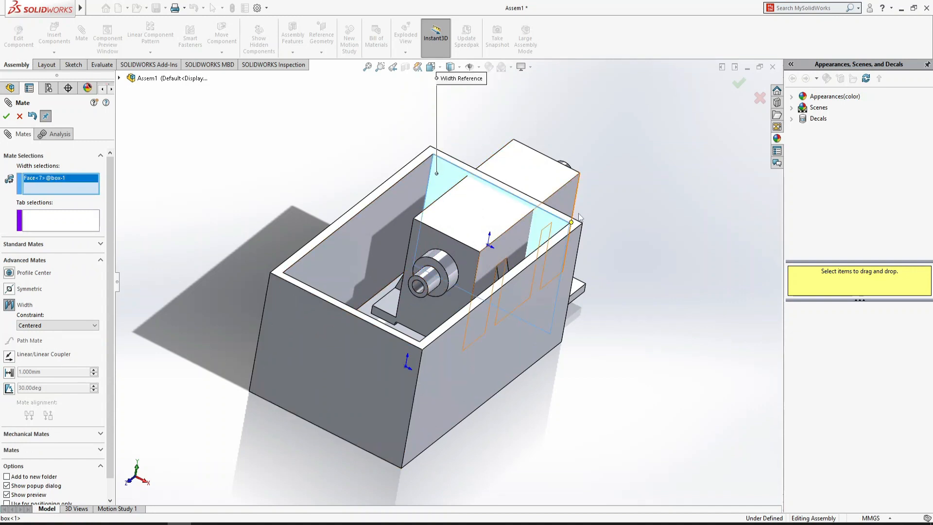
pyautogui.press('Left')
pyautogui.press('Left')
pyautogui.press('Left')
pyautogui.press('Left')
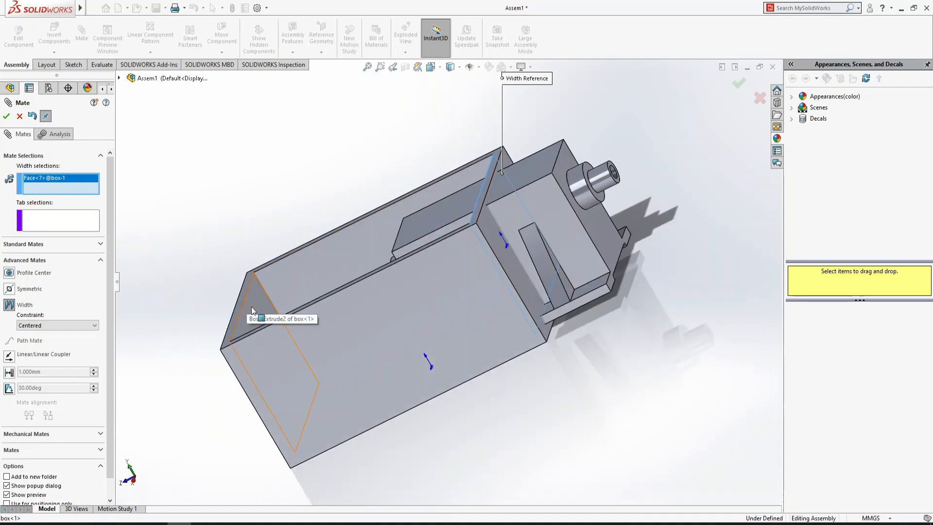
pyautogui.click(252, 306)
# - Use the end faces of the workpiece's two protruding bosses as tab selections, accept the centered Width mate and finish mating
pyautogui.scroll(-6, 576, 223)
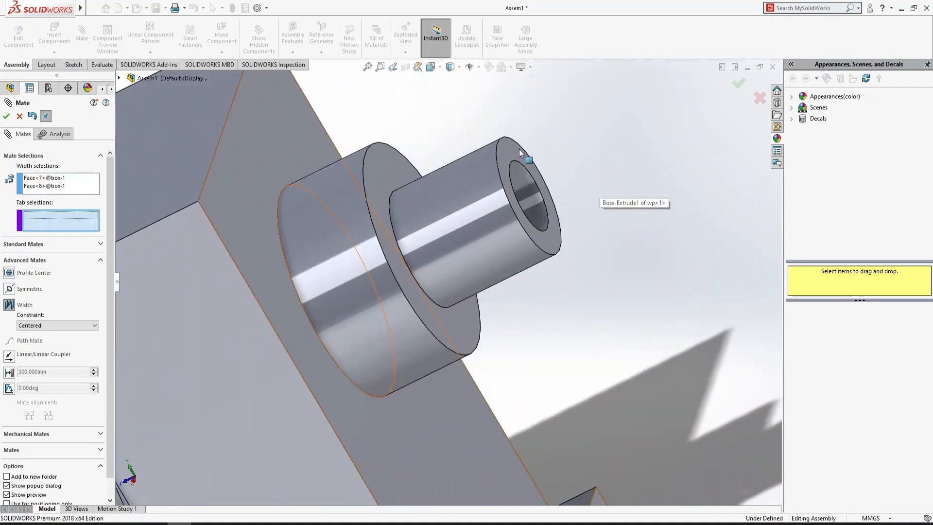
pyautogui.click(511, 152)
pyautogui.scroll(6, 568, 234)
pyautogui.press('Right')
pyautogui.press('Right')
pyautogui.press('Right')
pyautogui.press('Right')
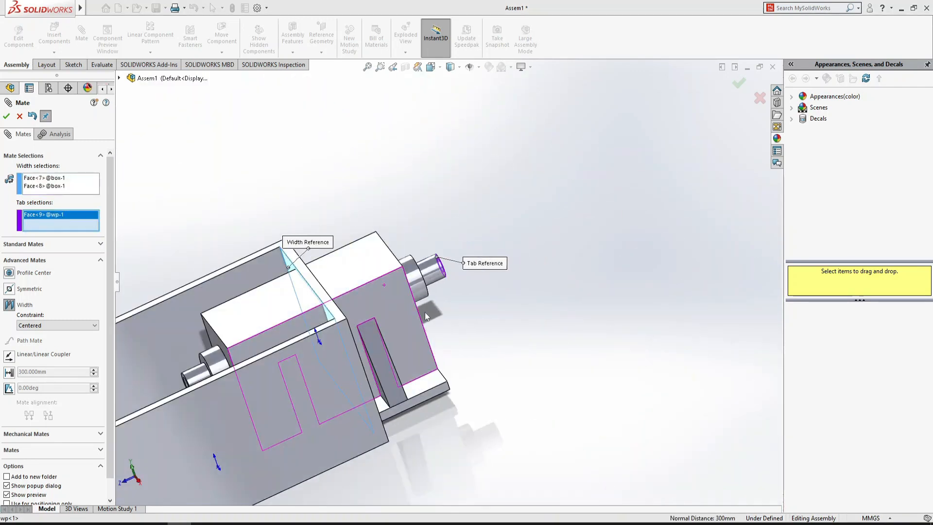
pyautogui.scroll(-4, 202, 375)
pyautogui.scroll(-3, 261, 377)
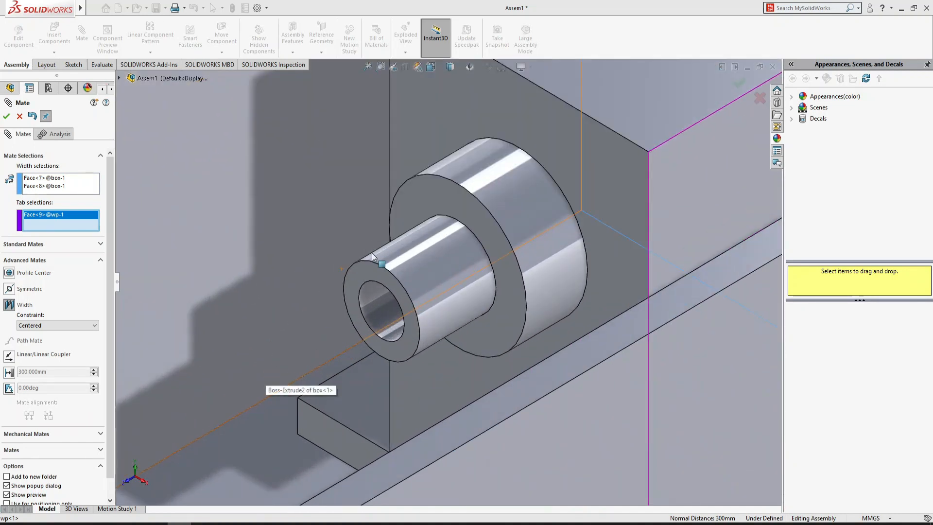
pyautogui.click(354, 275)
pyautogui.scroll(-5, 518, 318)
pyautogui.hotkey('ctrl', '7')
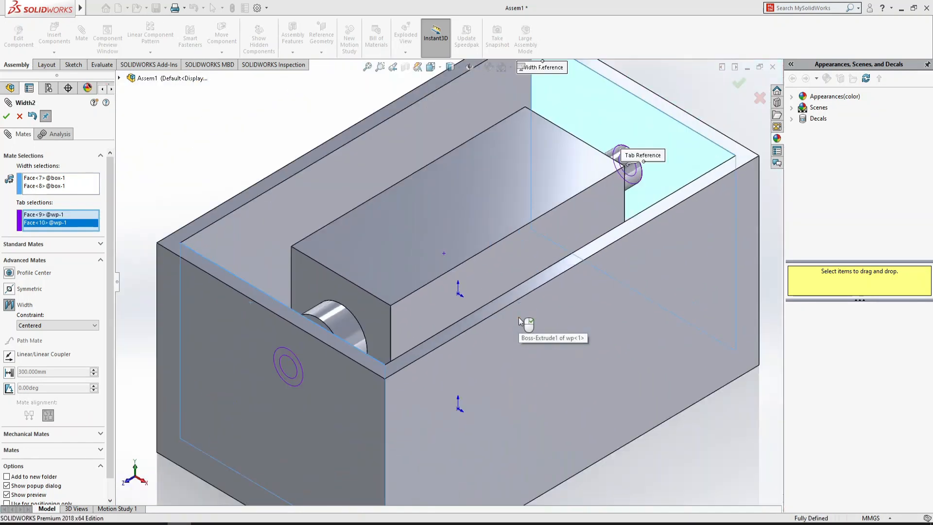
pyautogui.click(6, 117)
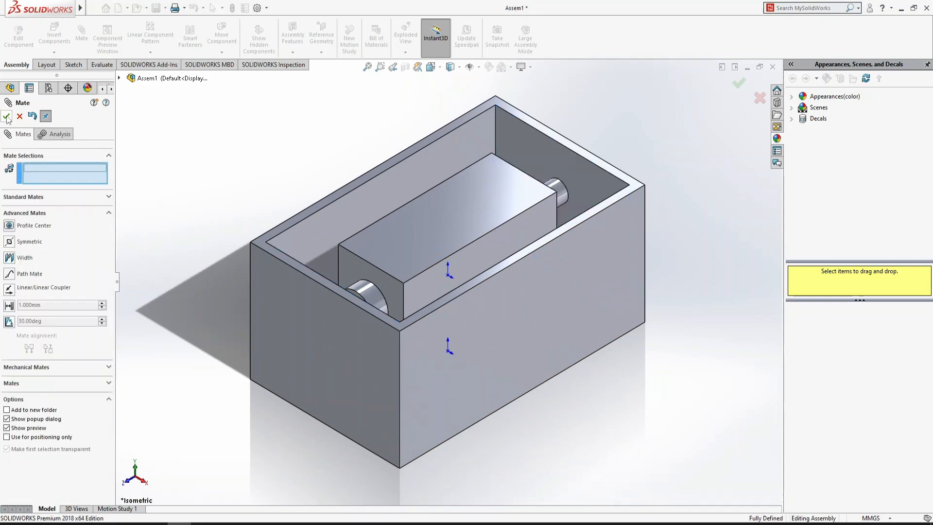
pyautogui.click(20, 117)
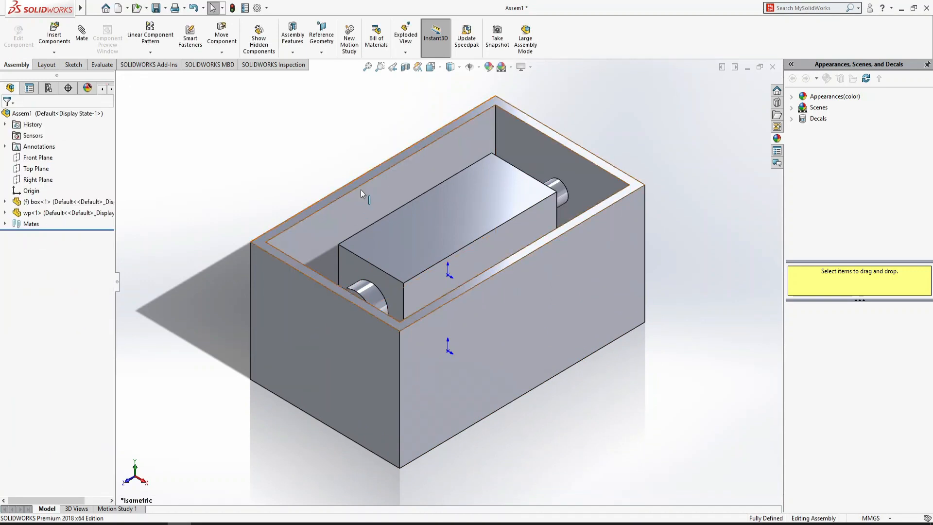
# - Examine the clearance between the workpiece's end bosses and the box's inner walls in a view normal to the workpiece's top face
pyautogui.click(415, 238)
pyautogui.hotkey('ctrl', '8')
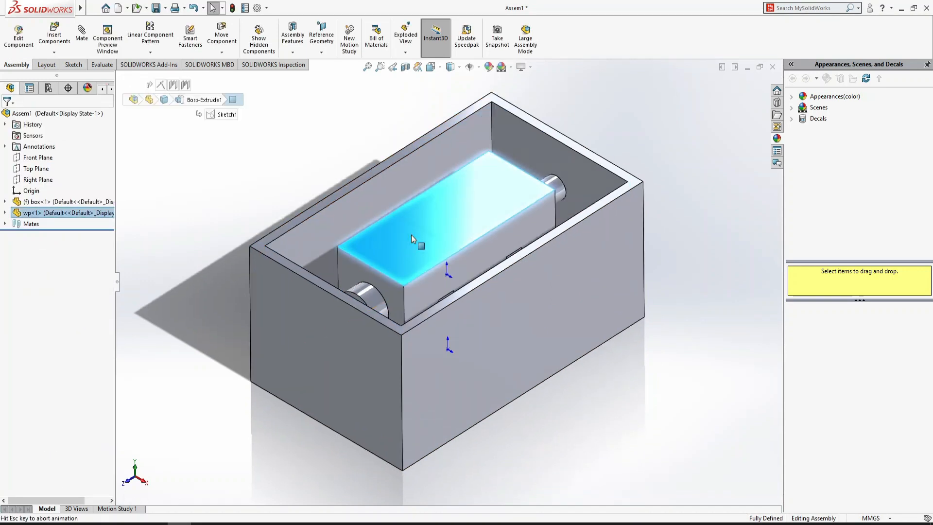
pyautogui.scroll(-2, 460, 426)
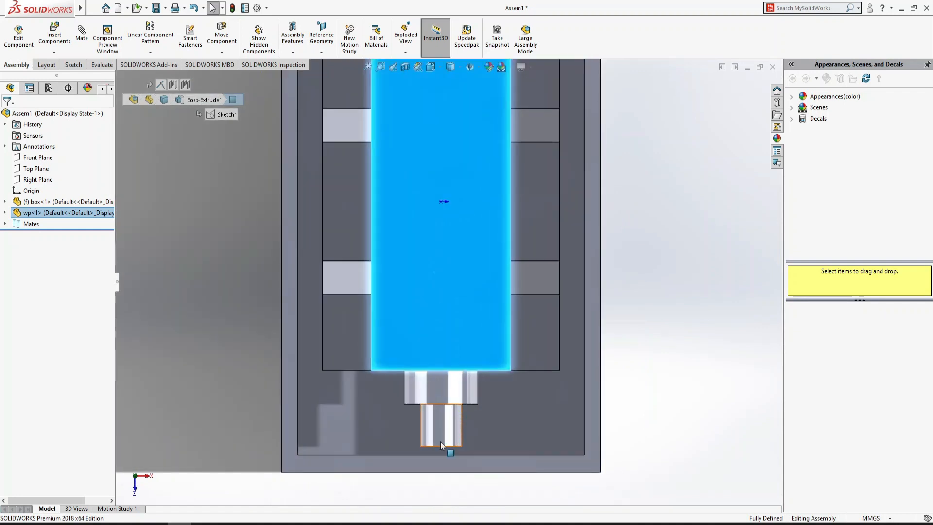
pyautogui.scroll(2, 546, 319)
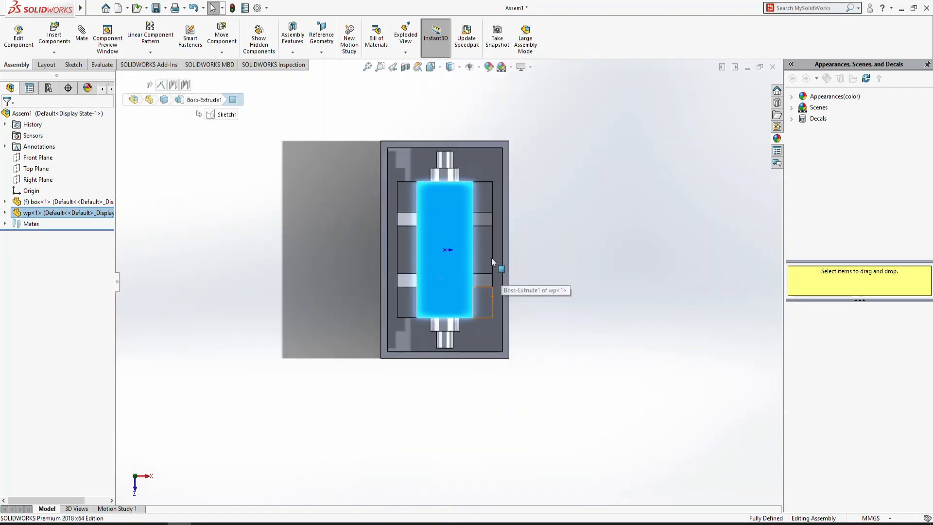
pyautogui.scroll(-4, 441, 141)
pyautogui.scroll(3, 448, 197)
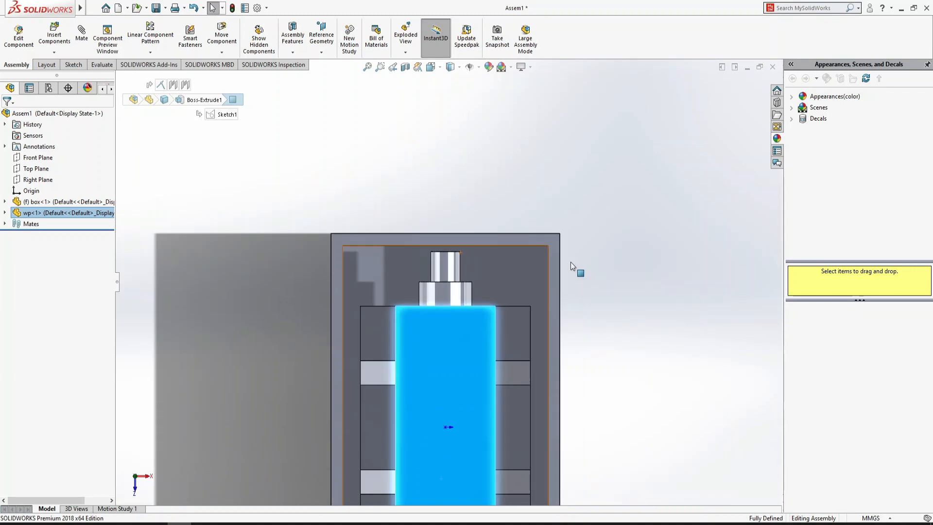
pyautogui.hotkey('ctrl', '7')
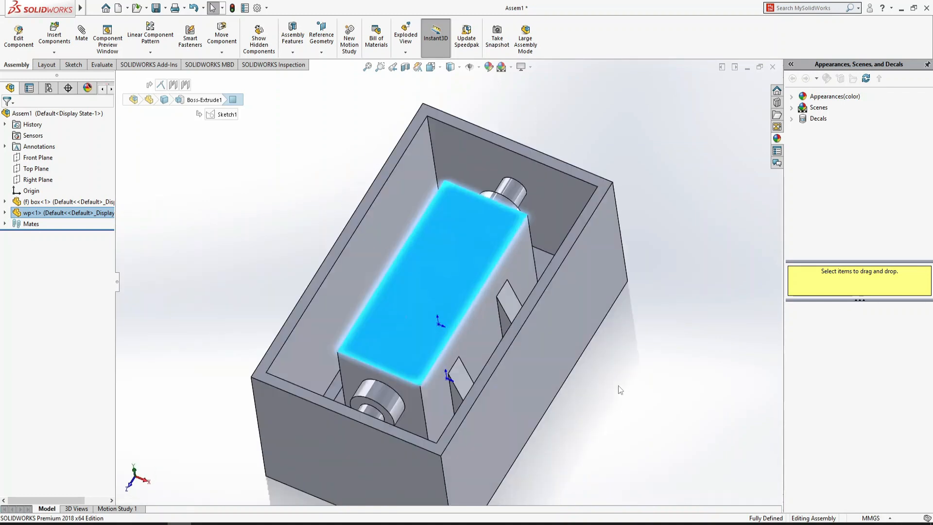
pyautogui.press('Escape')
# - Check the workpiece's height against the box walls from the long side, making the box transparent and then opaque again
pyautogui.click(548, 323)
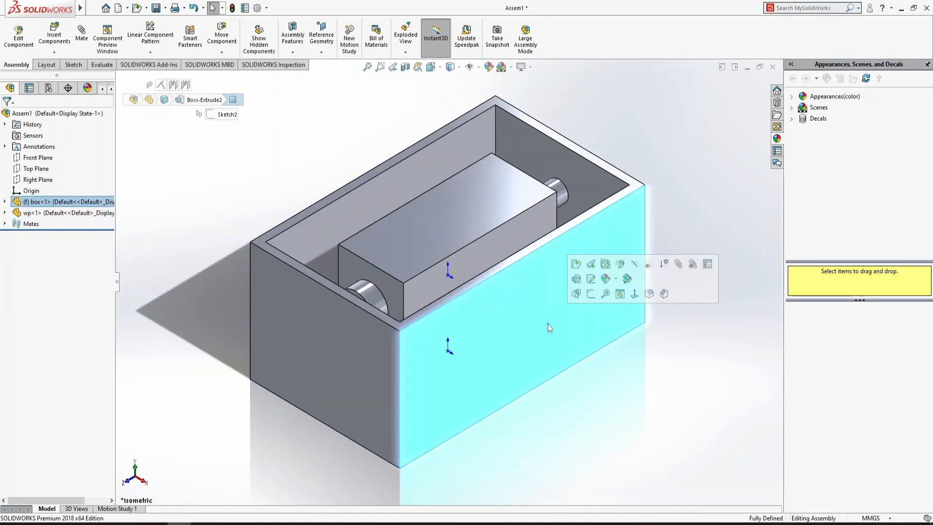
pyautogui.hotkey('ctrl', '8')
pyautogui.click(547, 425)
pyautogui.click(540, 343)
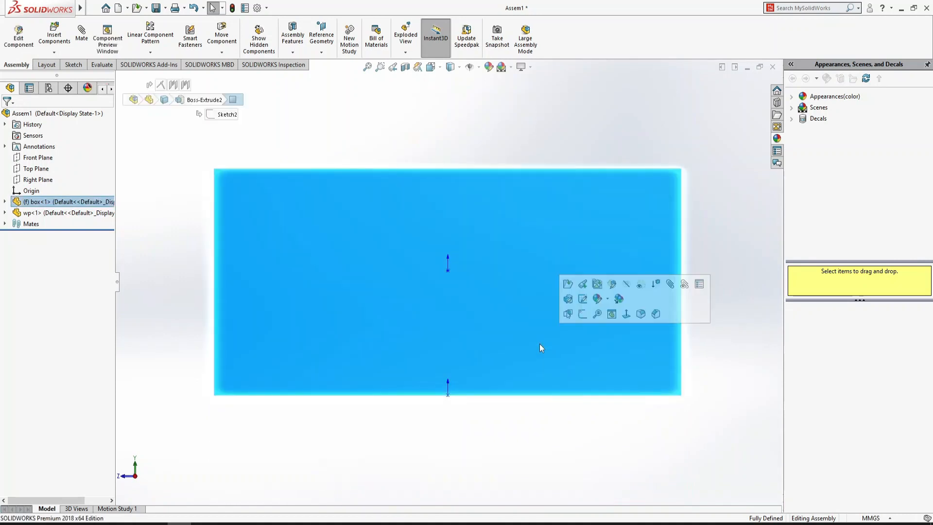
pyautogui.click(641, 286)
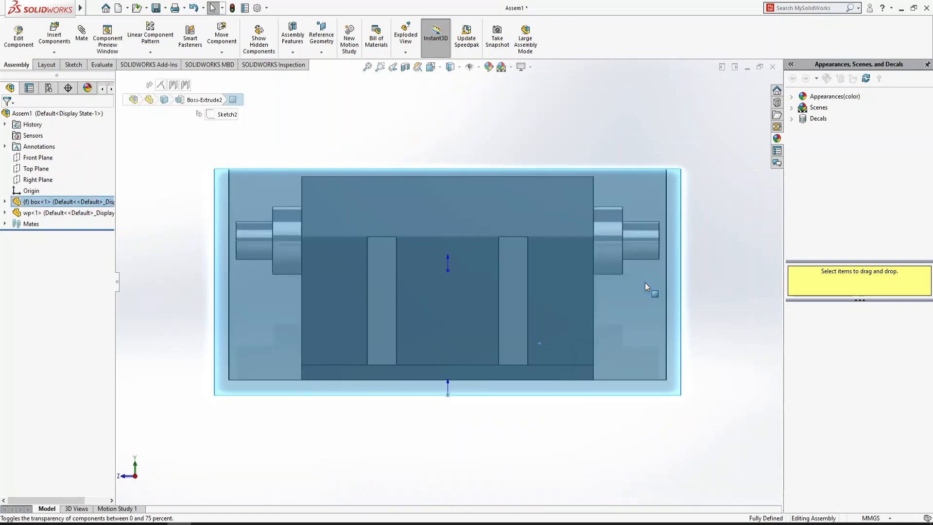
pyautogui.click(728, 252)
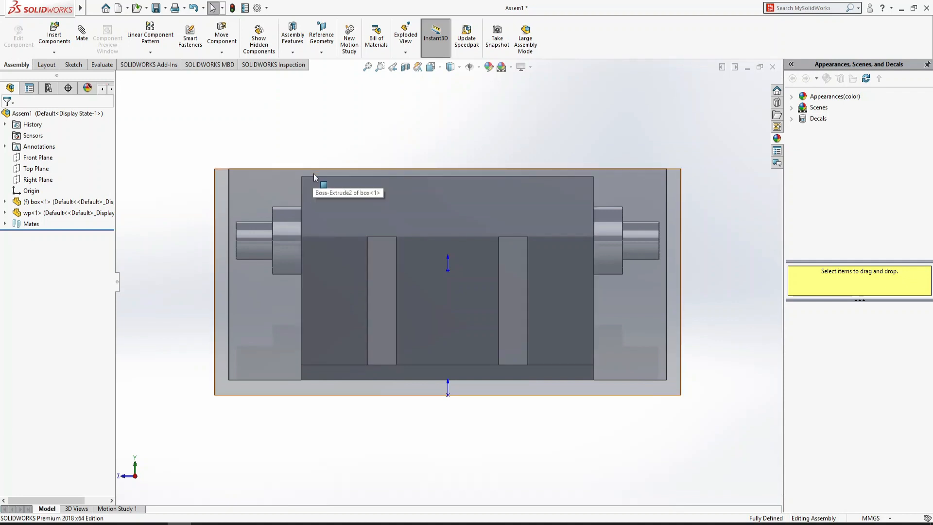
pyautogui.click(250, 301)
pyautogui.click(348, 241)
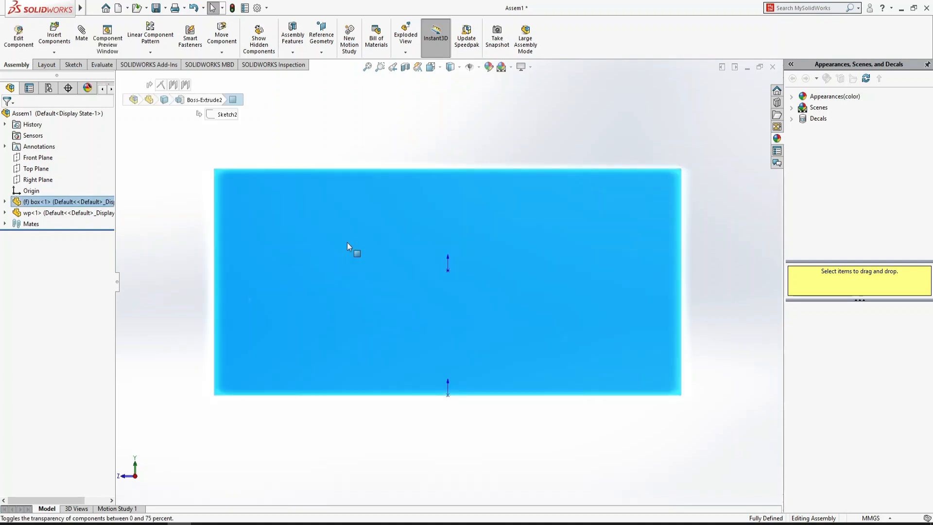
# - Open the box part from the assembly and set the wall extrusion's blind depth to 175 mm
pyautogui.click(291, 314)
pyautogui.click(323, 254)
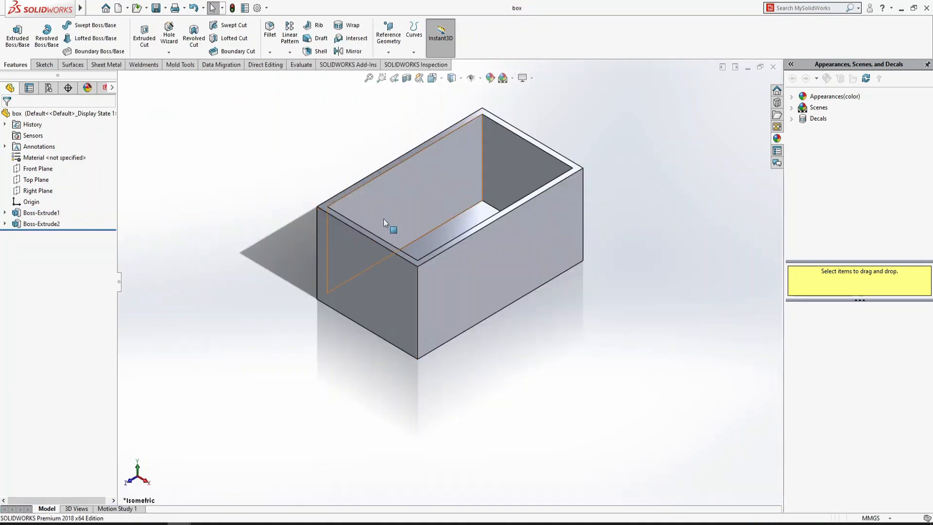
pyautogui.click(41, 223)
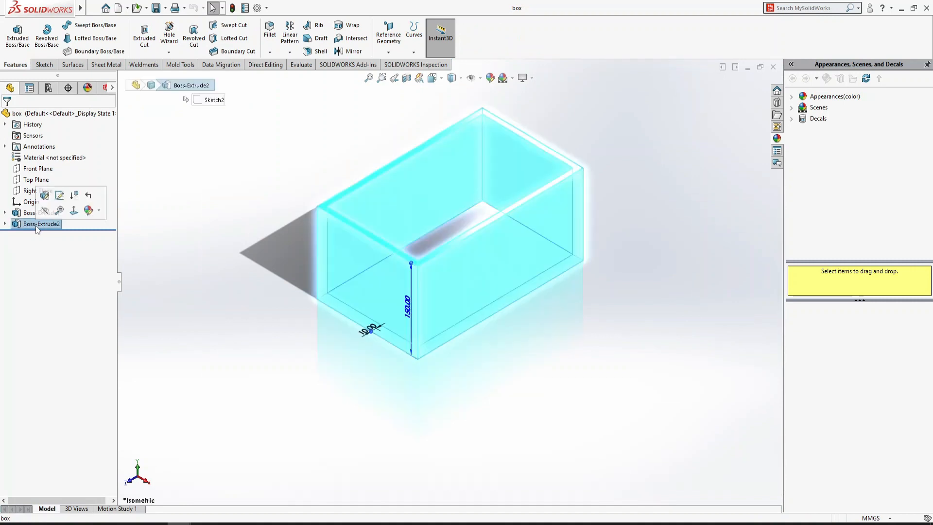
pyautogui.click(44, 195)
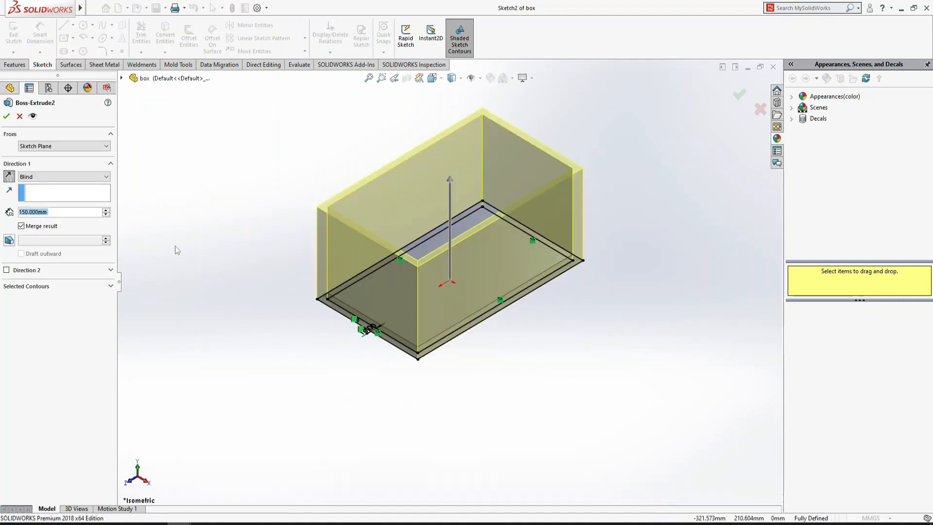
pyautogui.write('175')
pyautogui.press('Return')
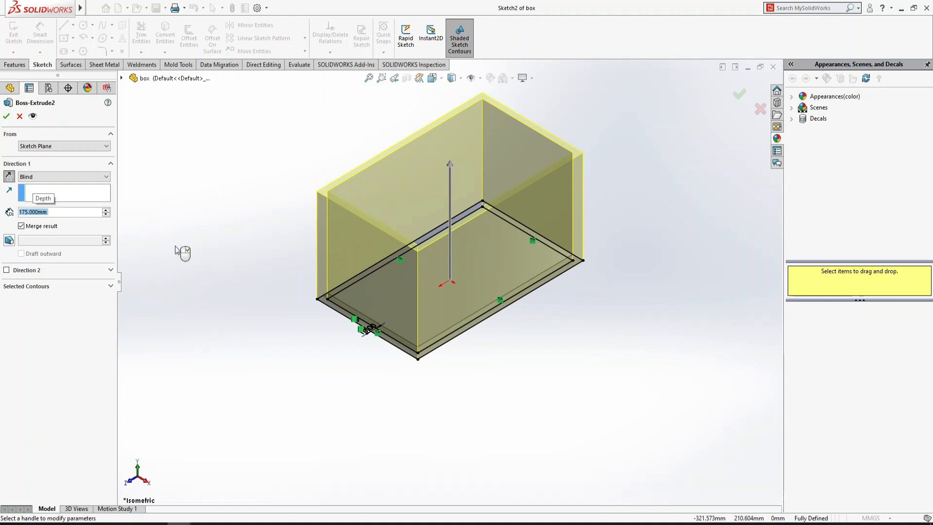
# - Extrude the box wall profile 175 mm and update the assembly with the saved part
pyautogui.press('Return')
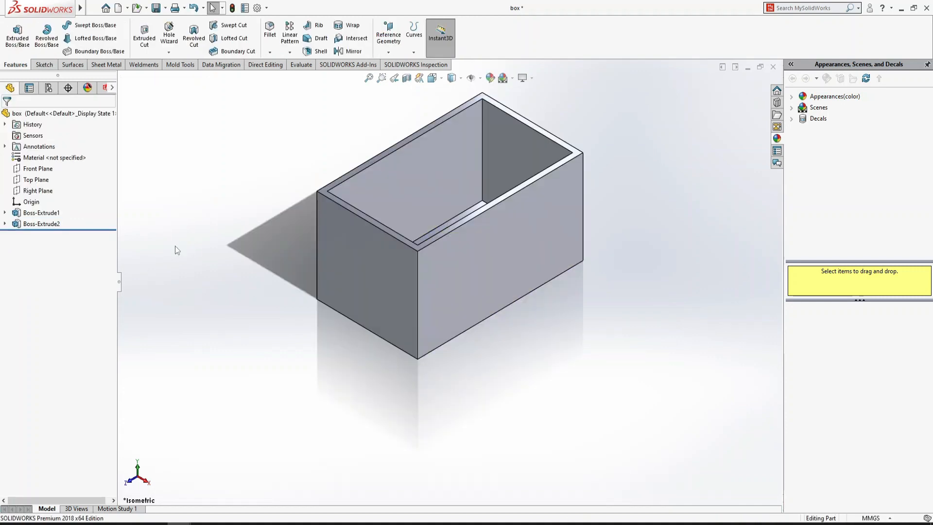
pyautogui.hotkey('ctrl', 's')
pyautogui.click(773, 69)
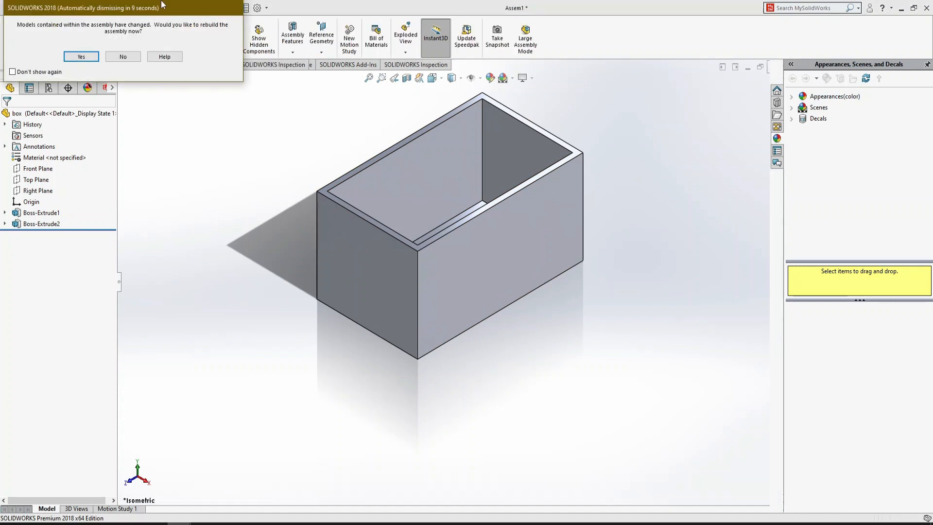
pyautogui.click(82, 57)
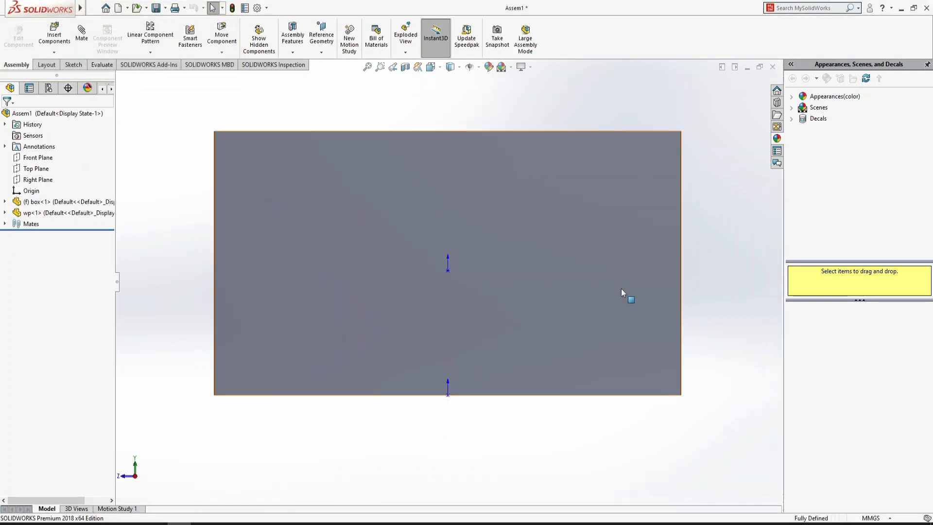
pyautogui.hotkey('ctrl', '7')
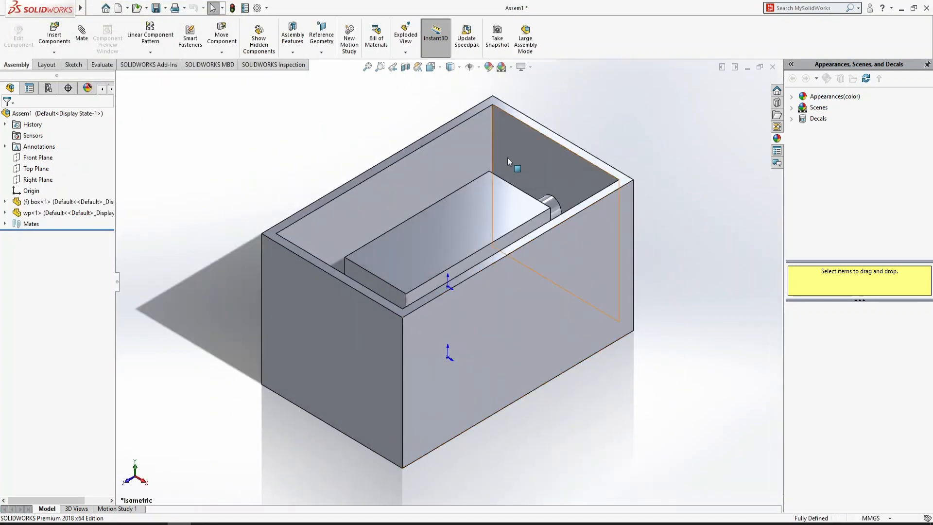
pyautogui.click(479, 67)
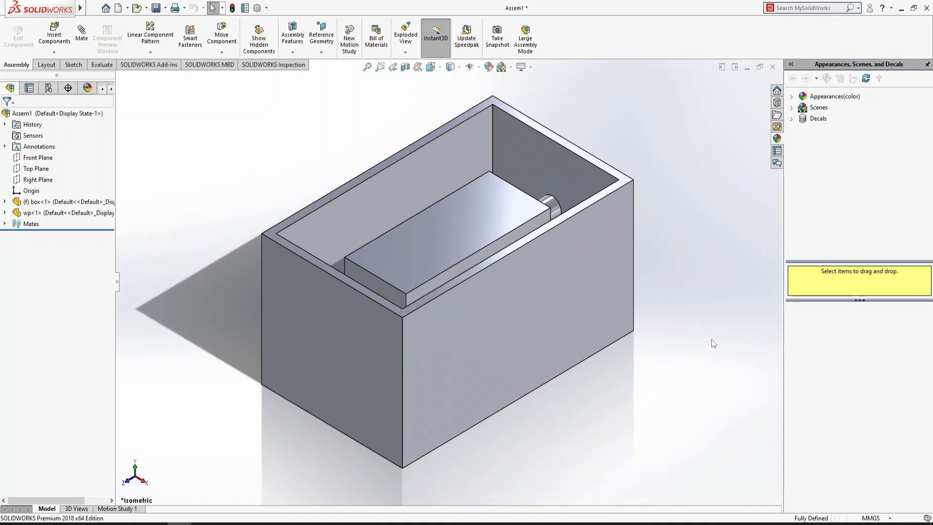
# - Open the wp part from the assembly and apply the satin finish silver metal appearance to it
pyautogui.click(493, 220)
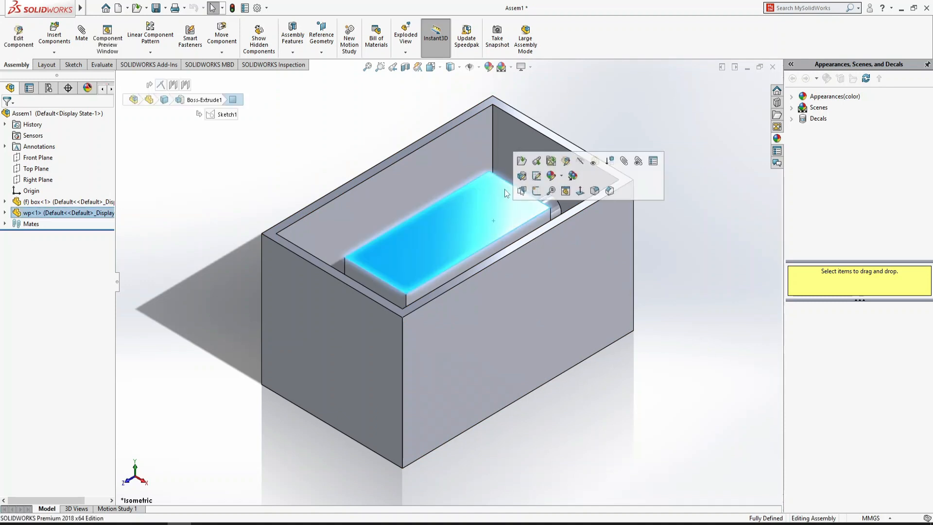
pyautogui.click(524, 161)
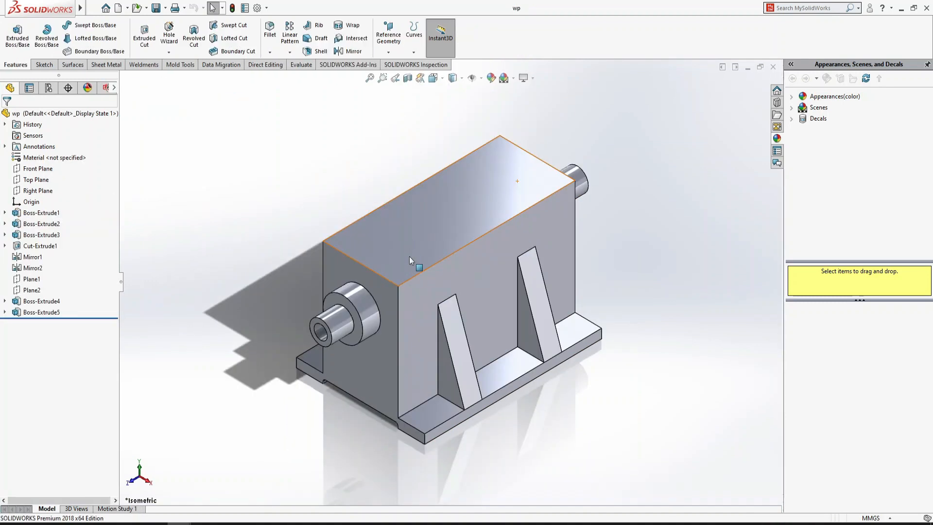
pyautogui.click(792, 98)
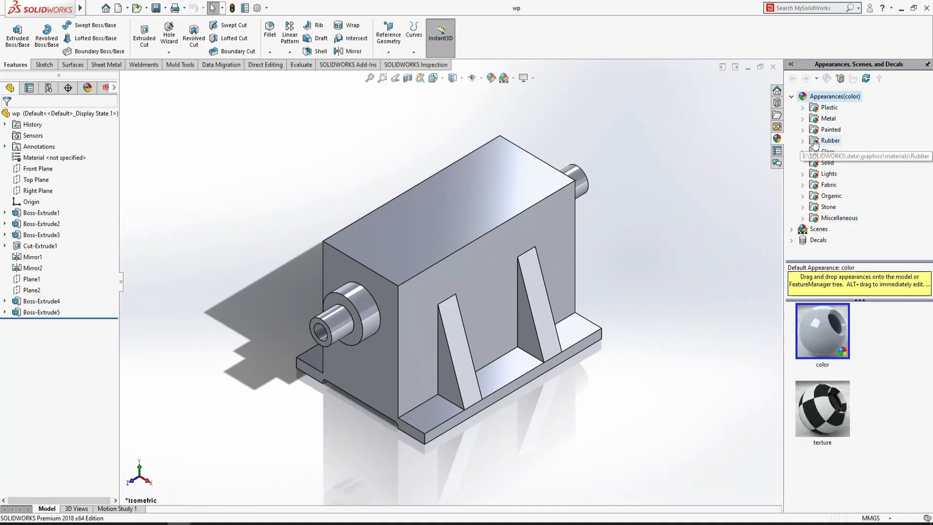
pyautogui.click(803, 120)
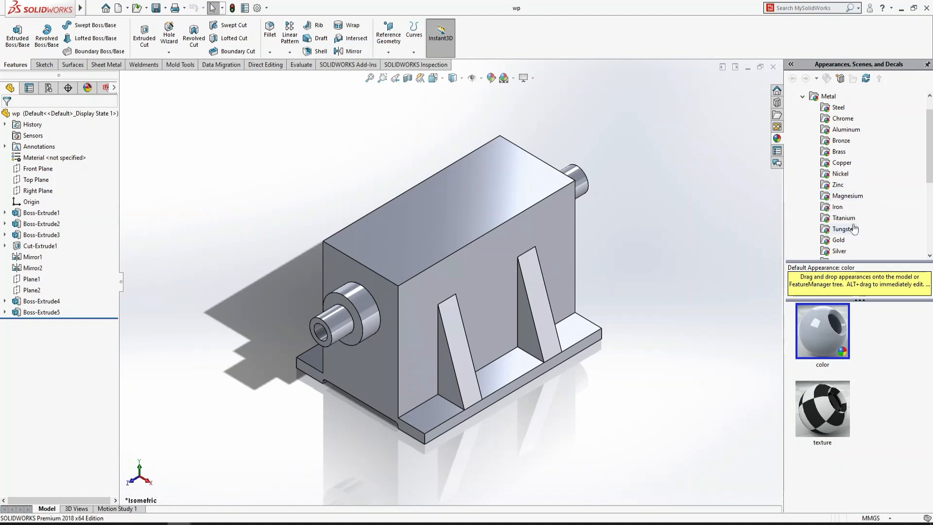
pyautogui.scroll(-1, 878, 223)
pyautogui.click(837, 218)
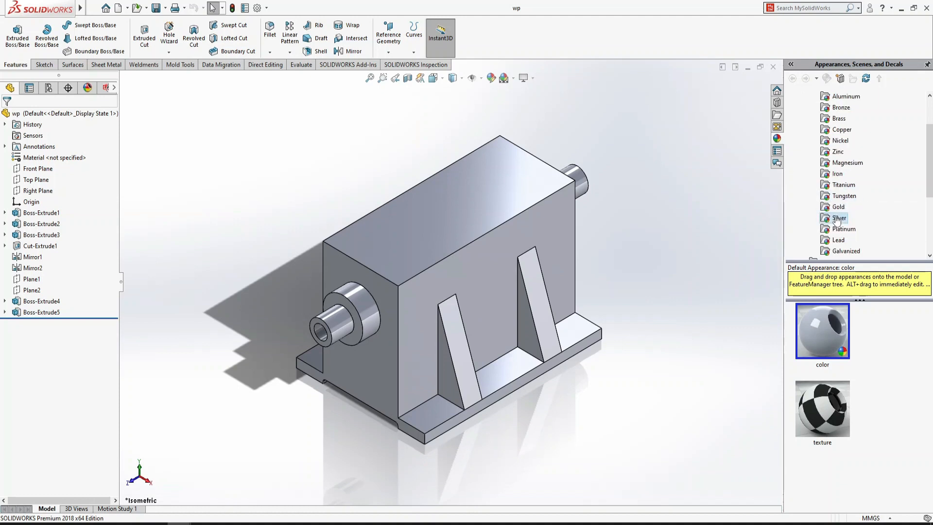
pyautogui.scroll(-1, 866, 369)
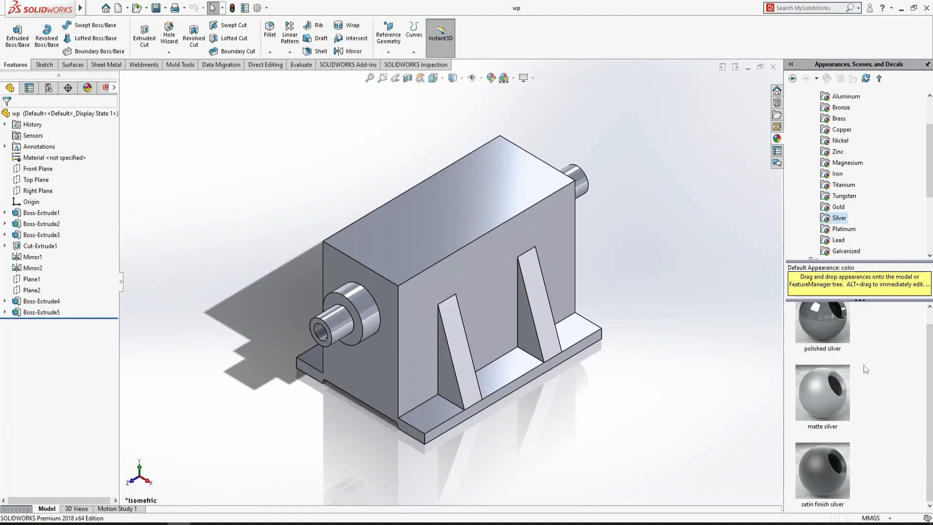
pyautogui.doubleClick(832, 387)
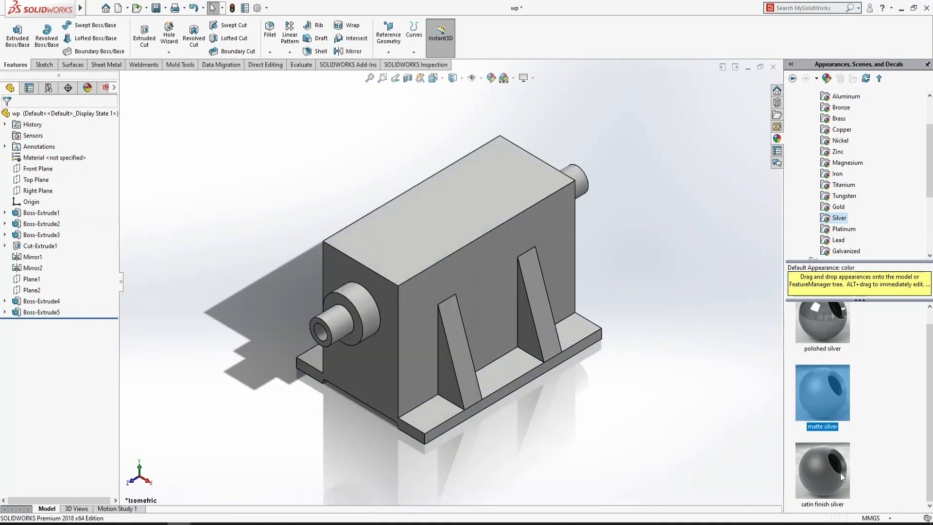
pyautogui.click(829, 473)
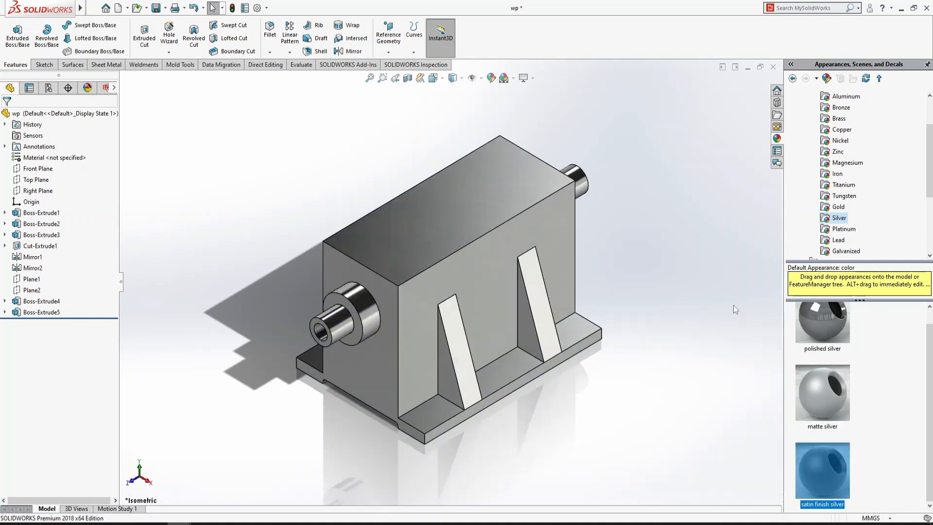
# - Recolour the wp part's appearance orange-brown, with green 113 and blue 6, and return to the assembly
pyautogui.click(491, 77)
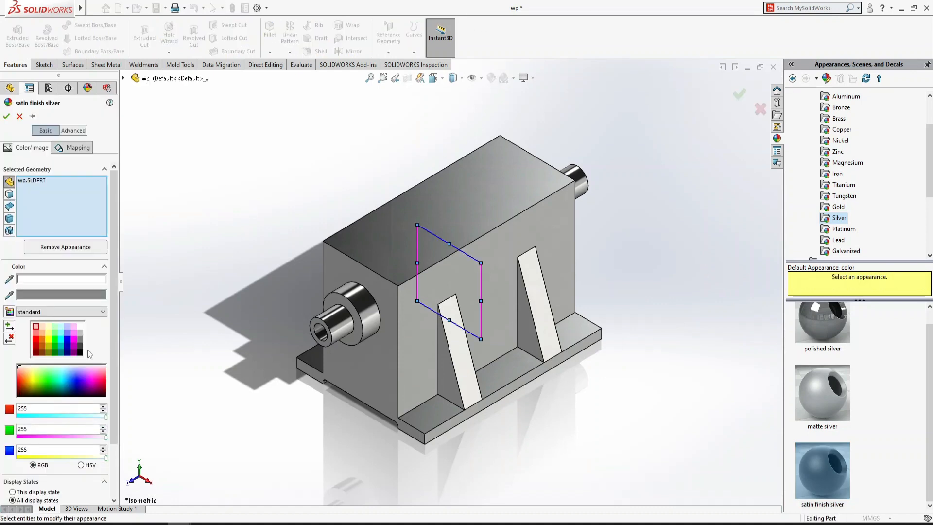
pyautogui.click(41, 347)
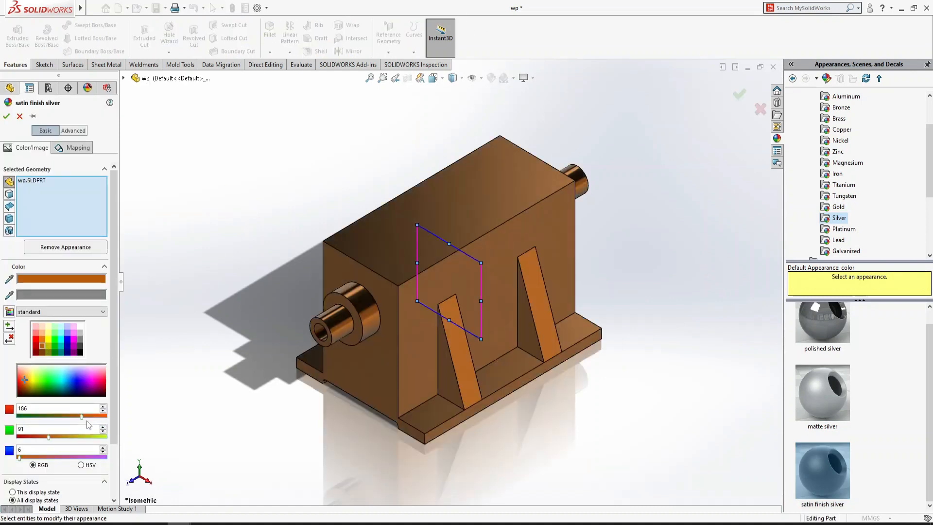
pyautogui.moveTo(67, 437); pyautogui.dragTo(86, 417)
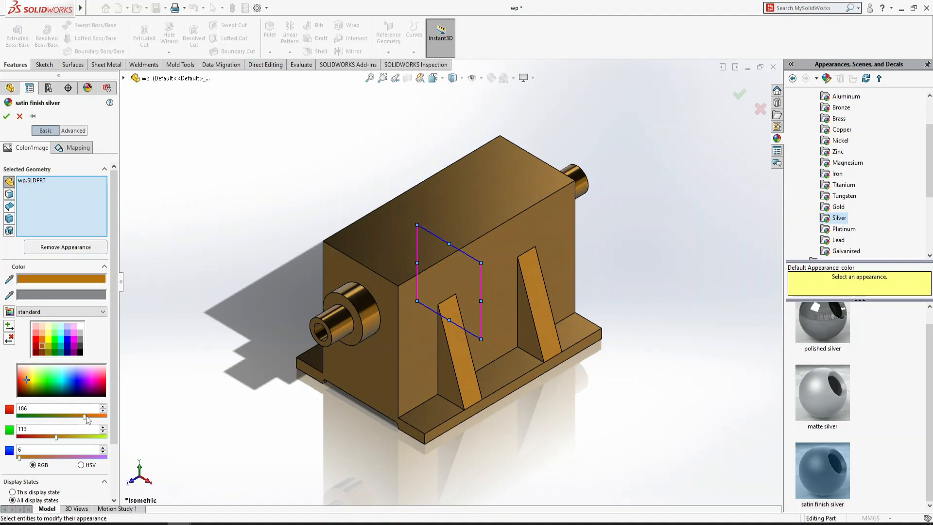
pyautogui.click(7, 117)
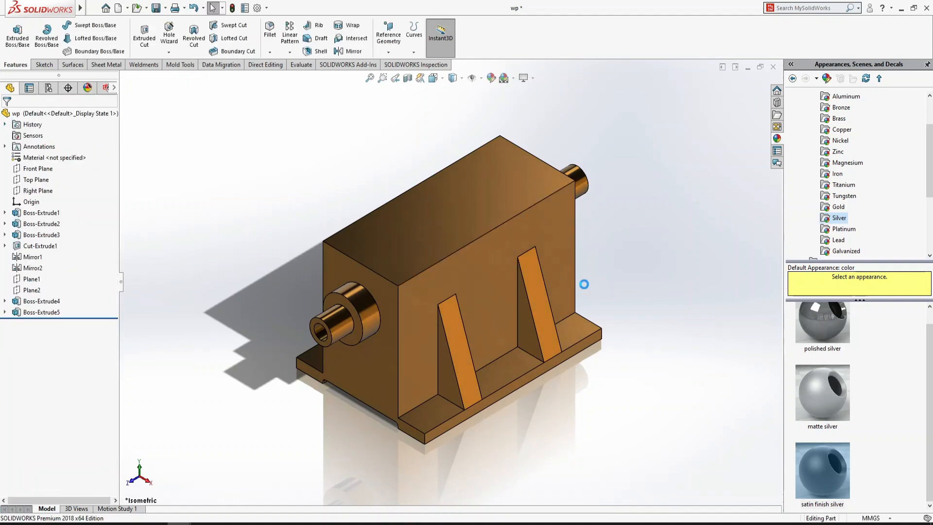
pyautogui.click(776, 68)
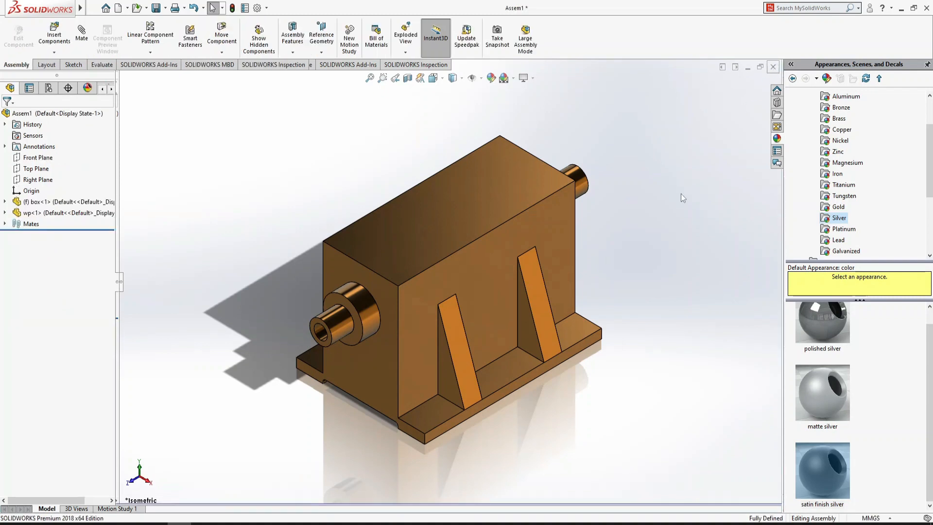
# - Open the box part from the assembly and apply the cast iron appearance to it
pyautogui.click(629, 278)
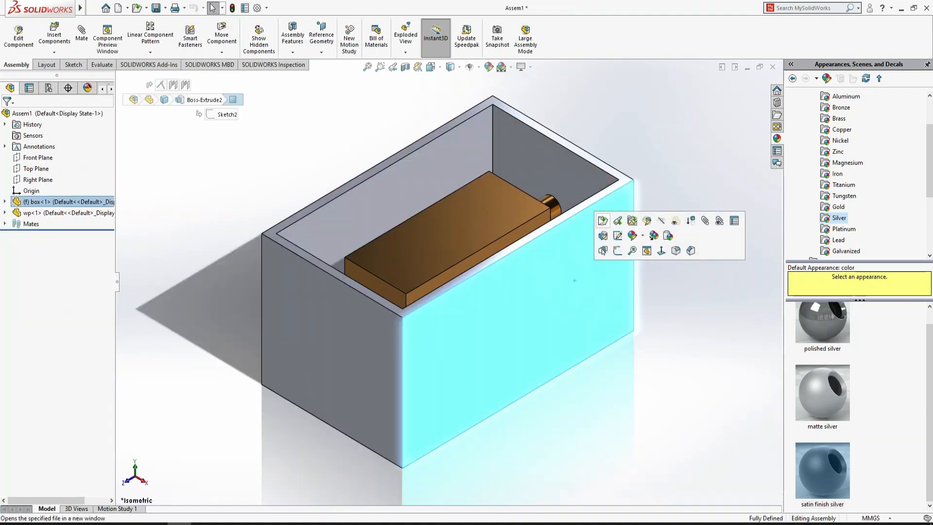
pyautogui.click(602, 221)
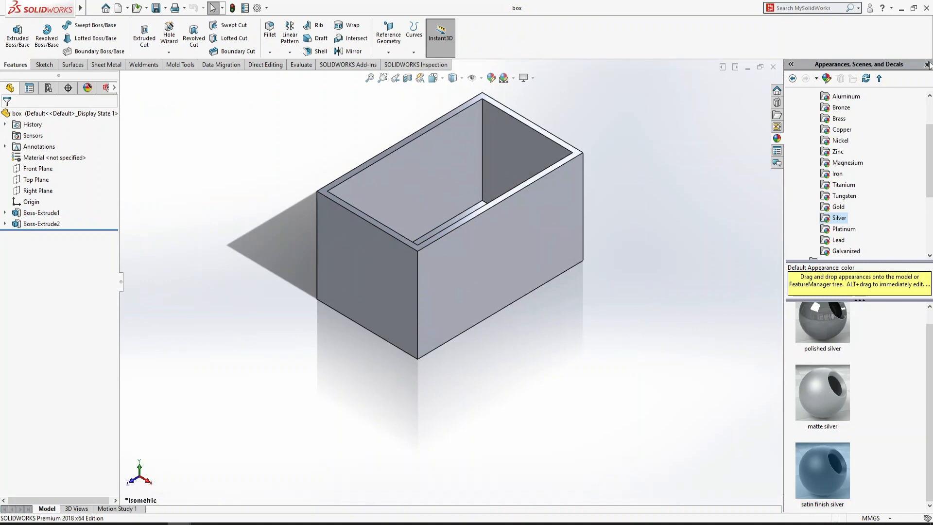
pyautogui.click(837, 174)
pyautogui.scroll(-2, 887, 397)
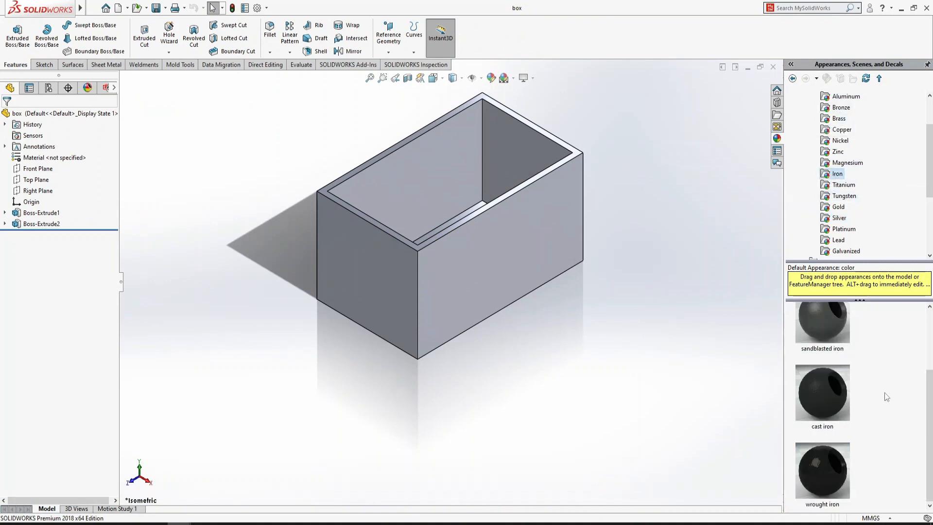
pyautogui.doubleClick(836, 343)
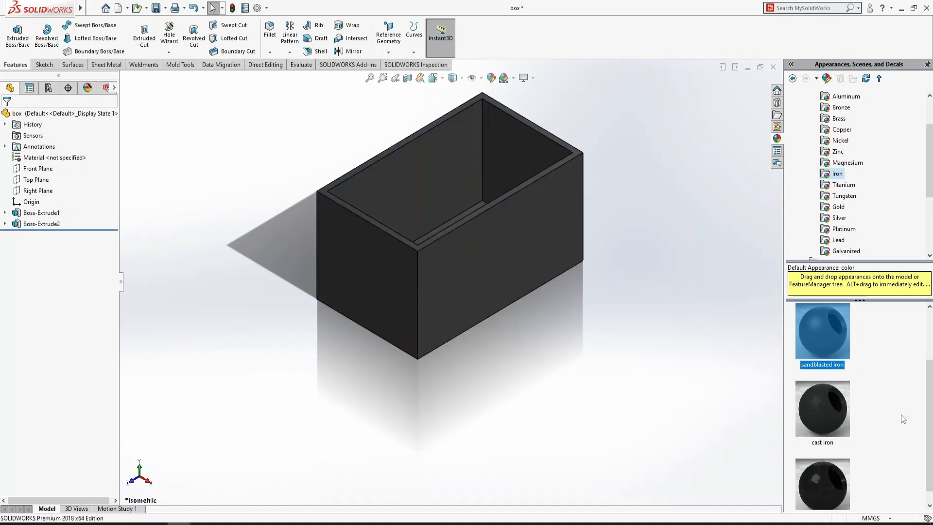
pyautogui.doubleClick(823, 440)
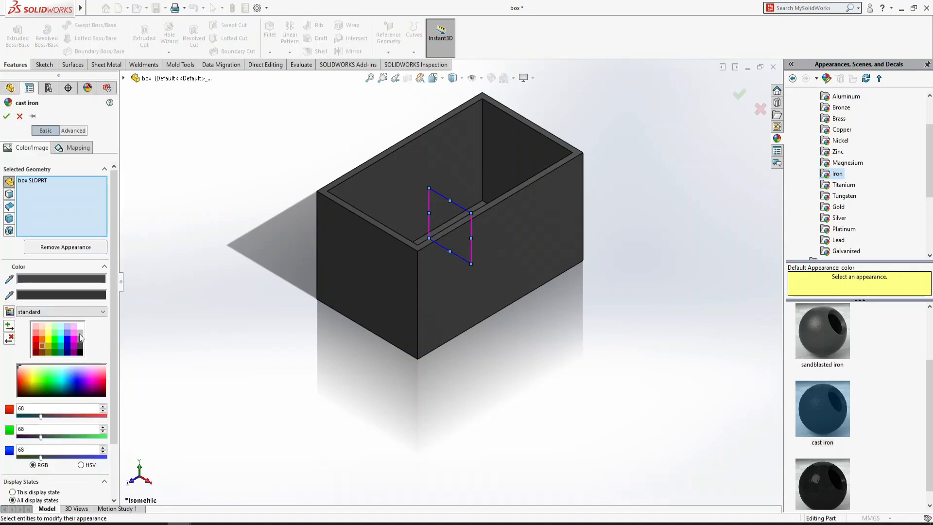
# - Recolour the box's cast iron appearance with a light grey standard swatch, and return to the assembly with the part saved
pyautogui.click(80, 326)
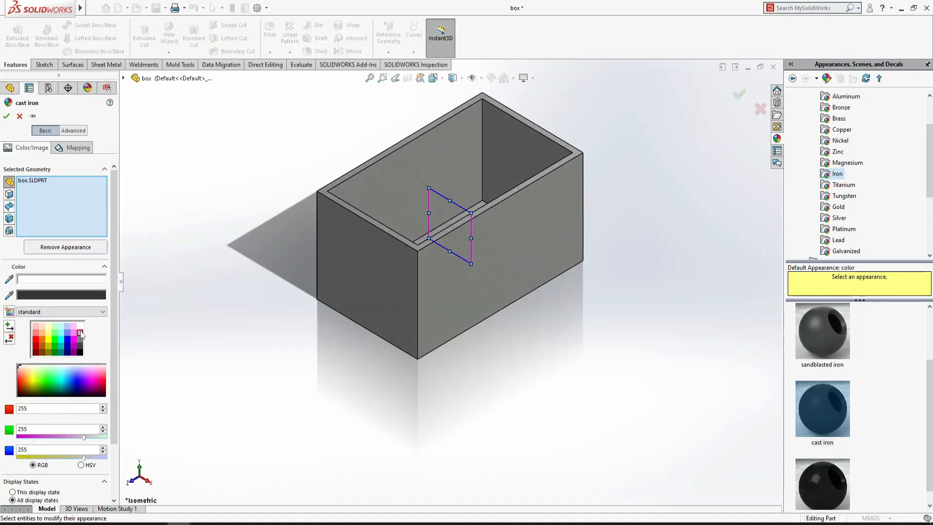
pyautogui.click(7, 116)
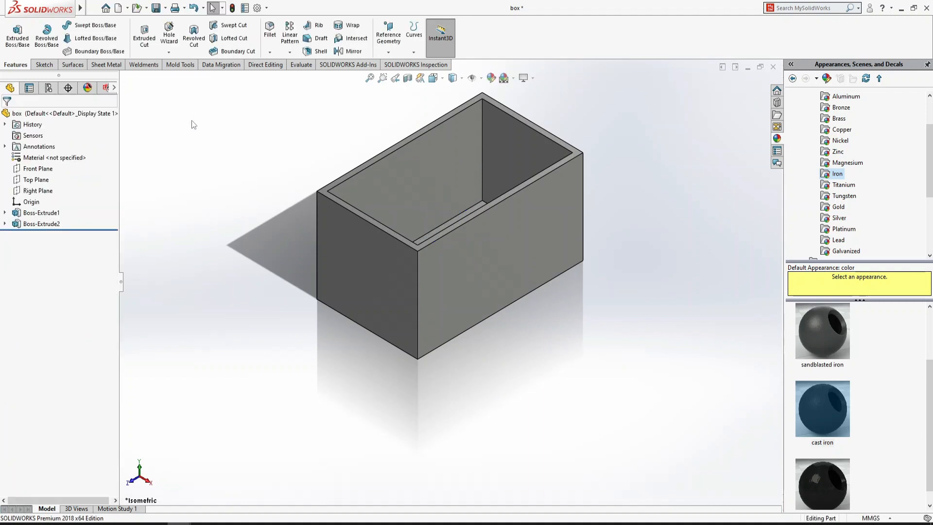
pyautogui.hotkey('ctrl', 's')
pyautogui.click(773, 67)
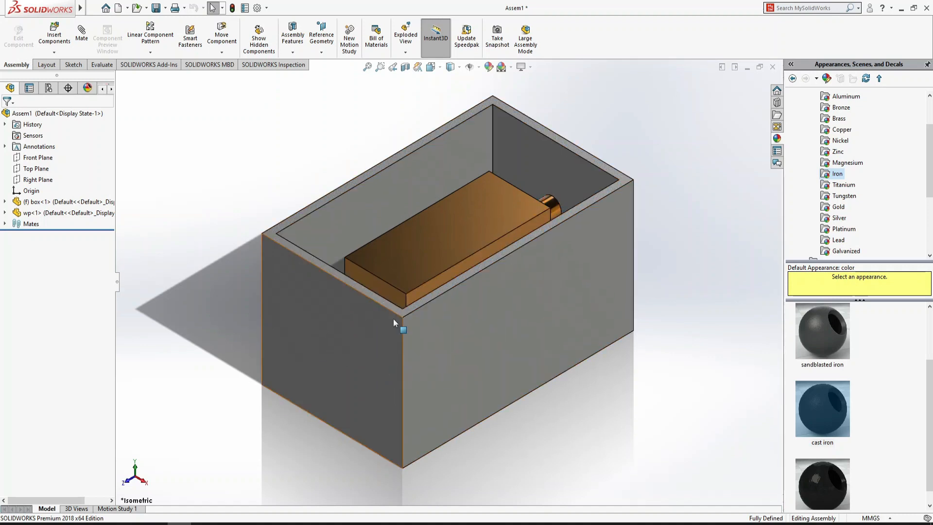
# - Make the box component transparent in the assembly
pyautogui.click(364, 346)
pyautogui.click(472, 287)
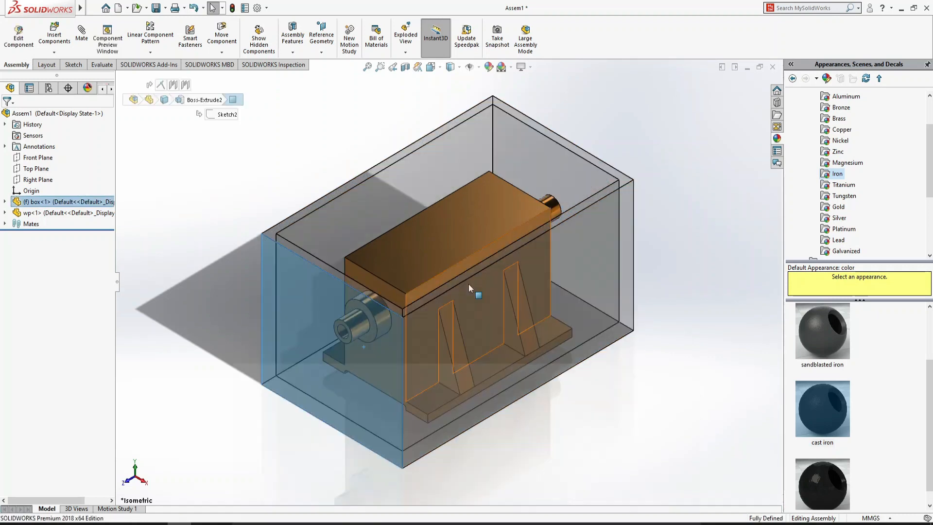
pyautogui.click(256, 423)
# - Start an assembly sketch on the box's outer end face in front of the hollow shaft
pyautogui.click(356, 402)
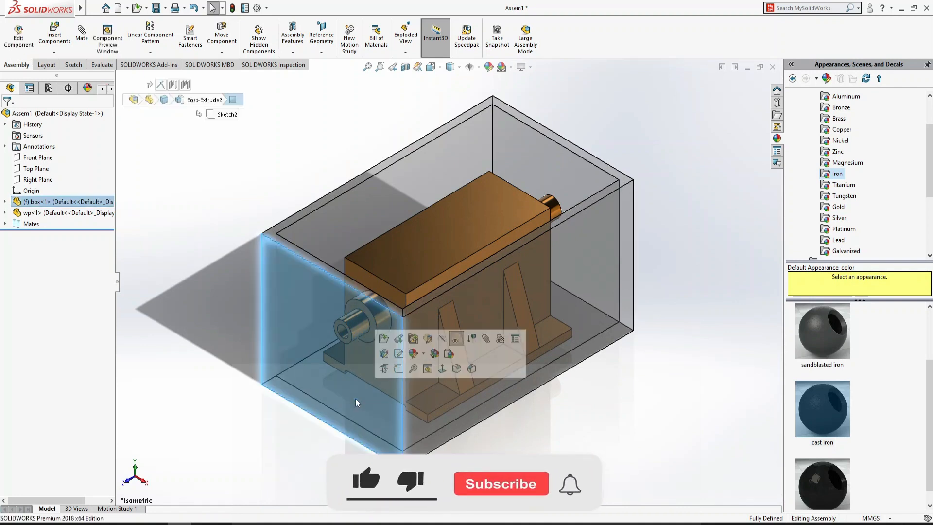
pyautogui.hotkey('ctrl', '8')
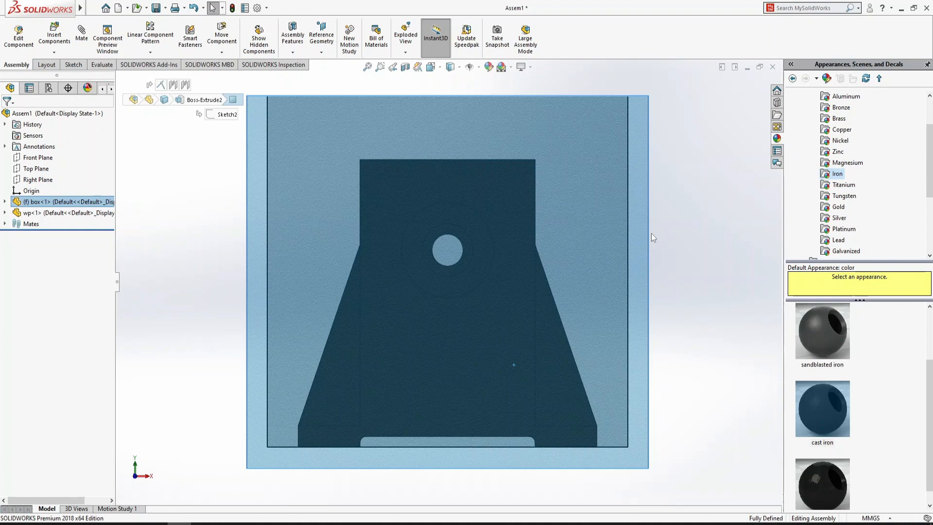
pyautogui.hotkey('ctrl', '7')
pyautogui.hotkey('ctrl', '8')
pyautogui.click(314, 223)
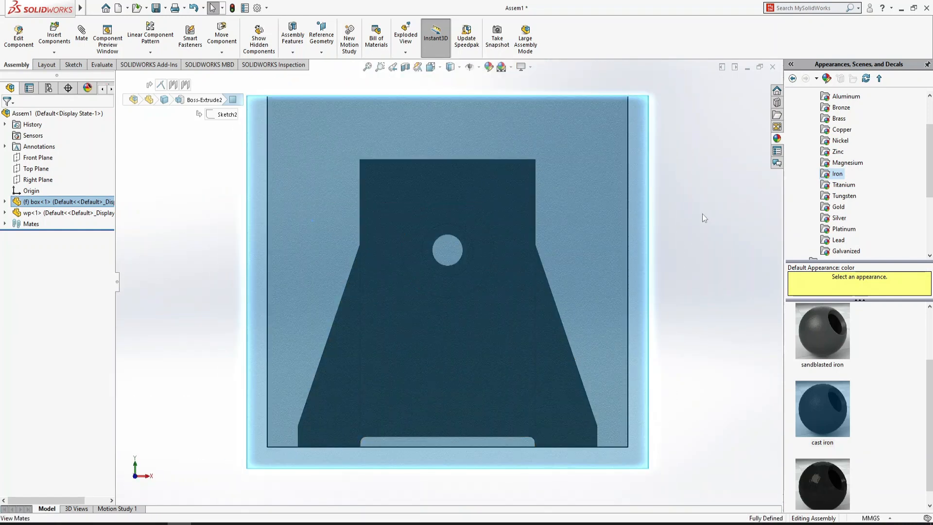
pyautogui.click(702, 214)
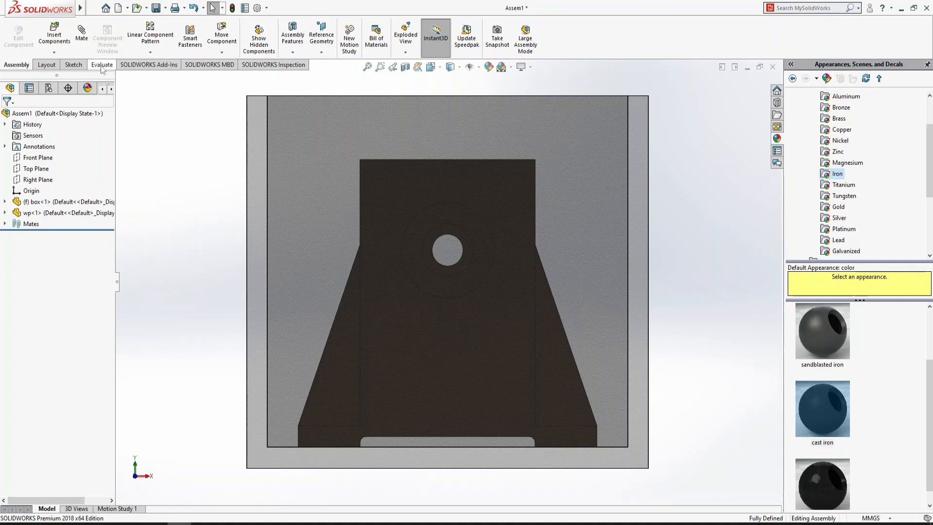
pyautogui.click(600, 217)
pyautogui.click(643, 193)
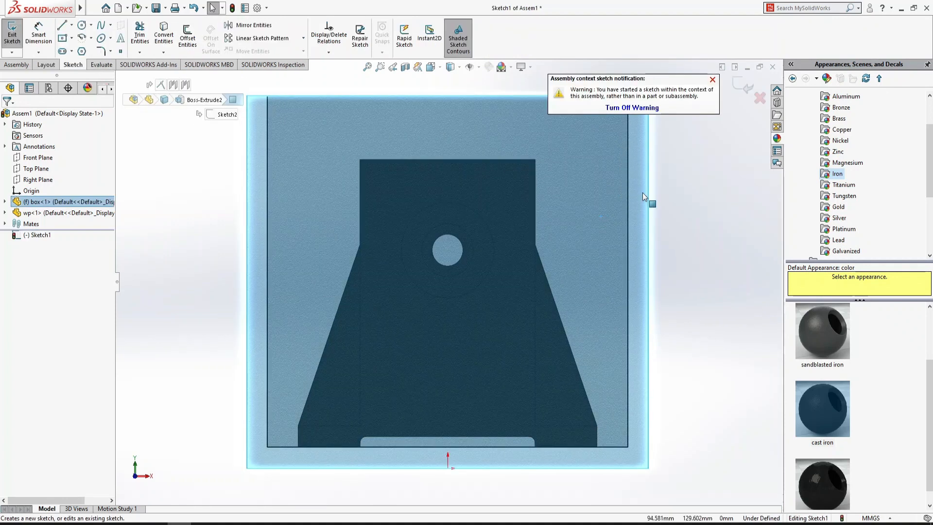
# - Place a sketch point at the centre of the shaft's circular bore
pyautogui.click(450, 447)
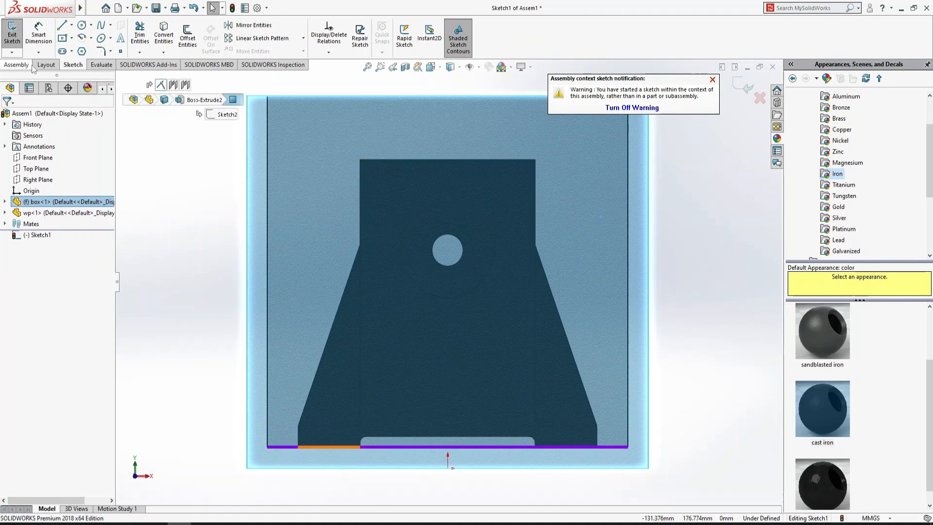
pyautogui.click(120, 51)
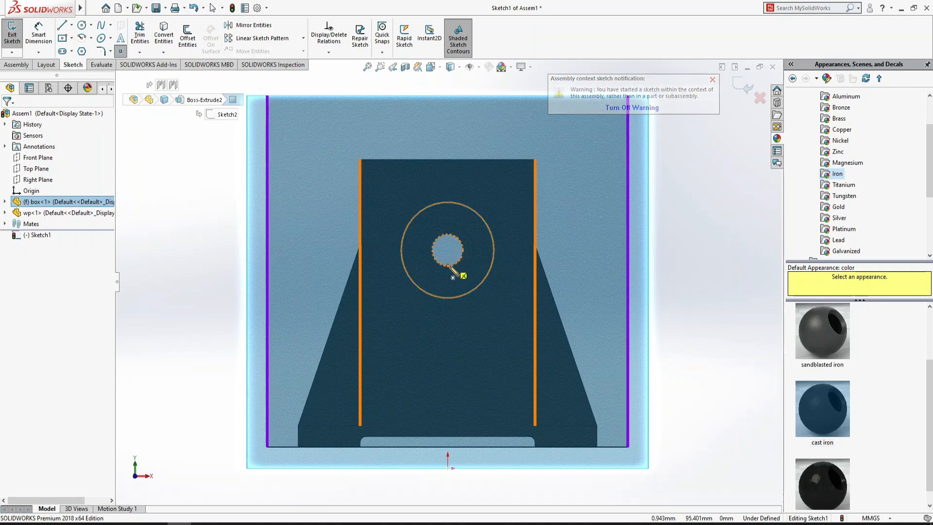
pyautogui.click(448, 250)
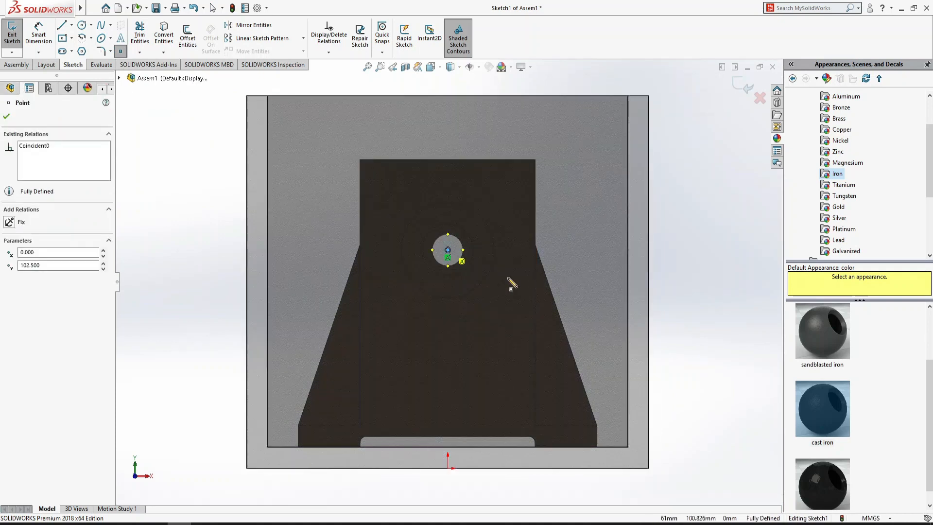
# - Add a driven vertical dimension between the sketch point at the bore centre and the assembly origin
pyautogui.click(42, 30)
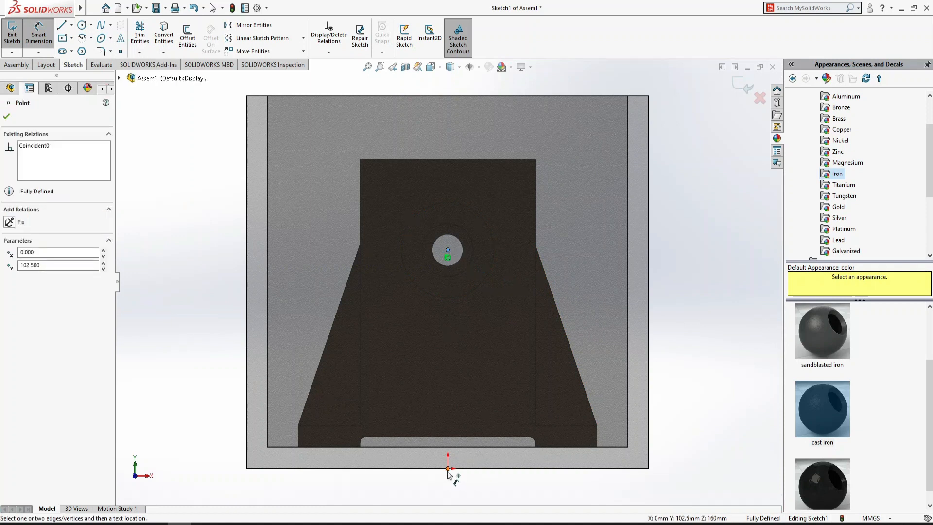
pyautogui.click(447, 469)
pyautogui.click(711, 385)
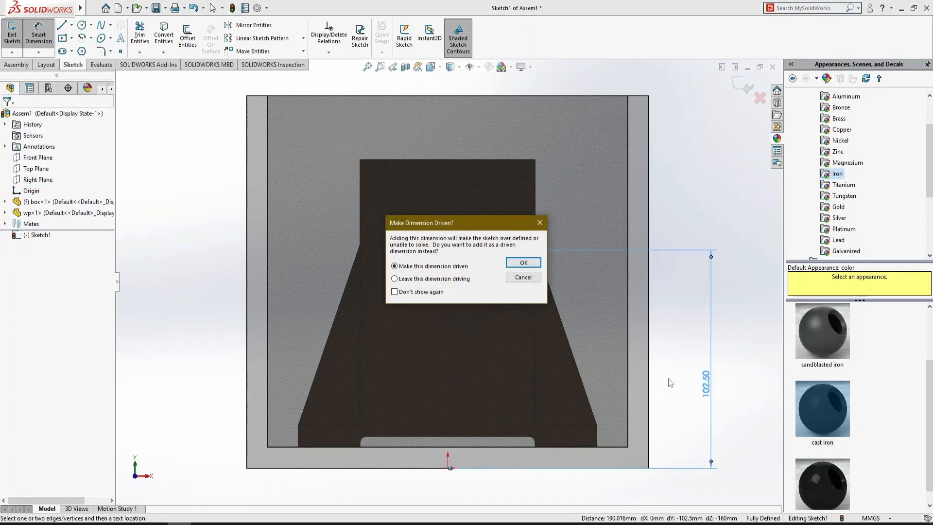
pyautogui.click(518, 265)
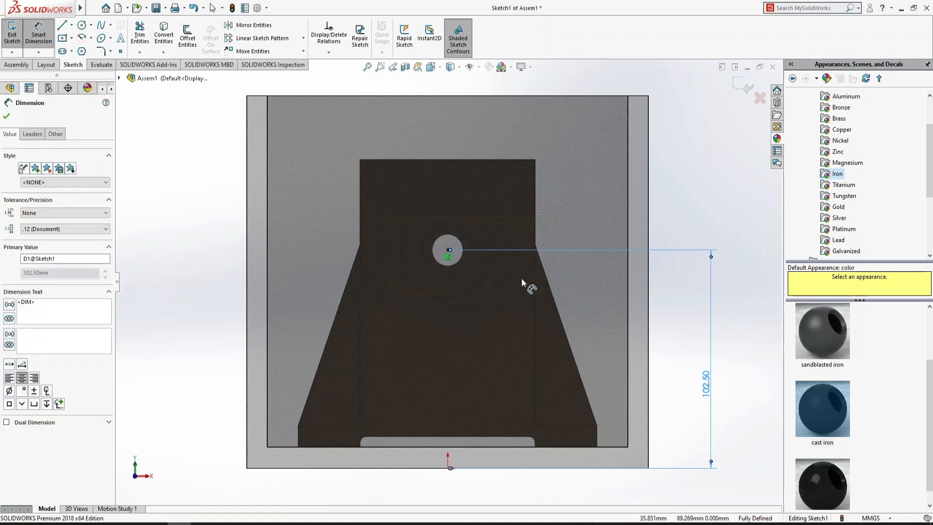
# - Add a driven horizontal dimension from the bore-centre point to the box's right outer edge, and exit the sketch
pyautogui.click(448, 251)
pyautogui.click(648, 241)
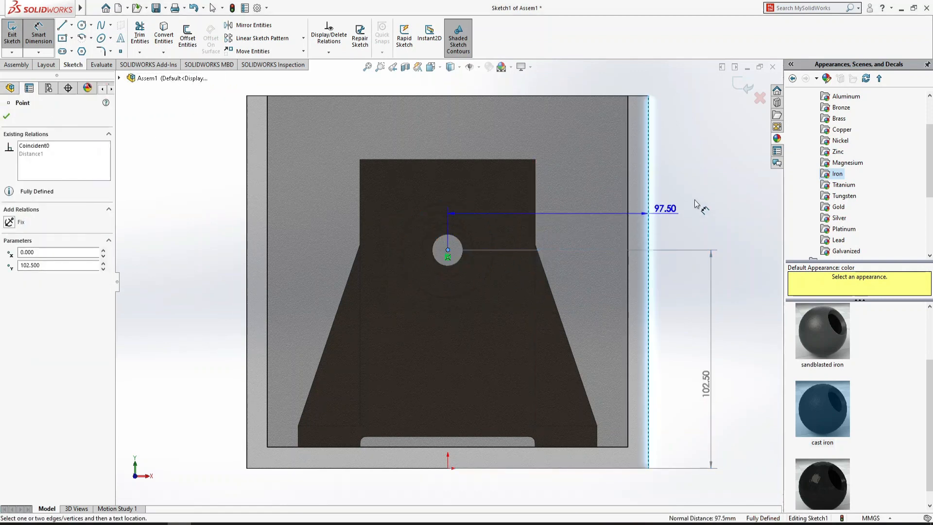
pyautogui.click(701, 195)
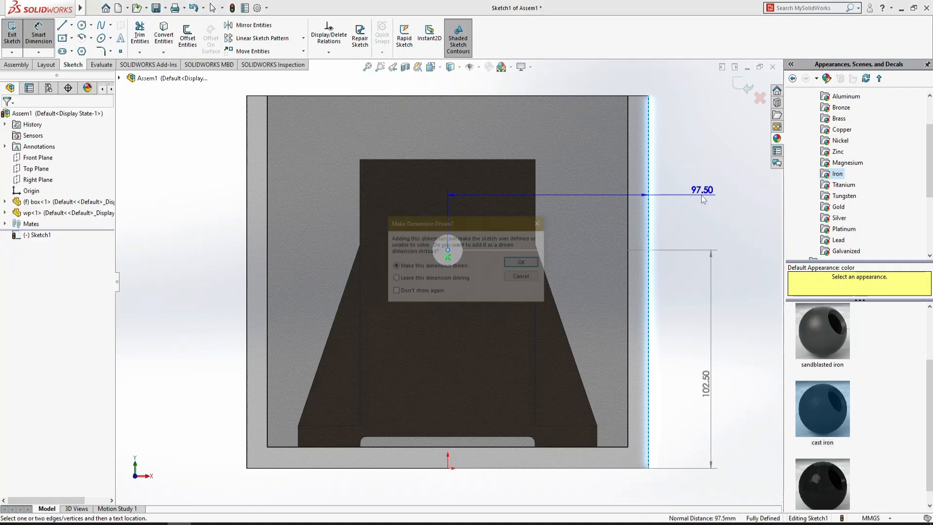
pyautogui.click(524, 266)
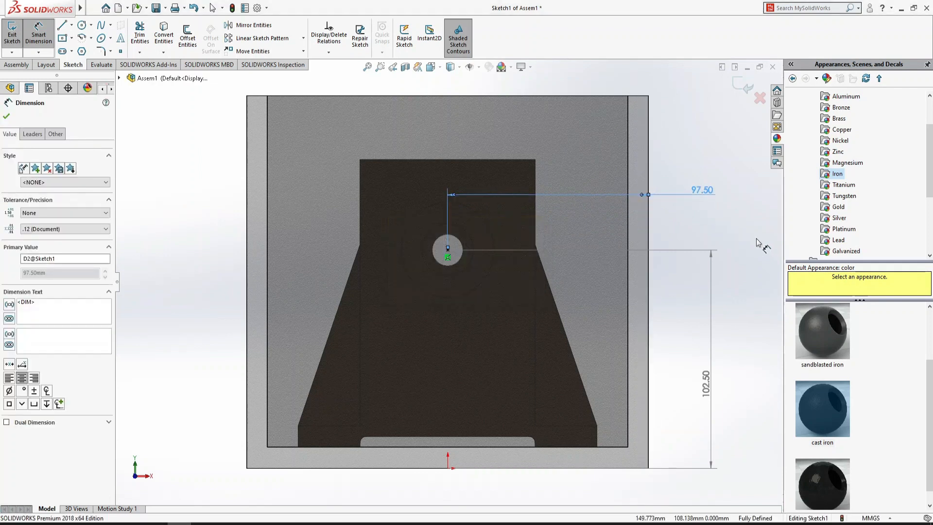
pyautogui.press('Escape')
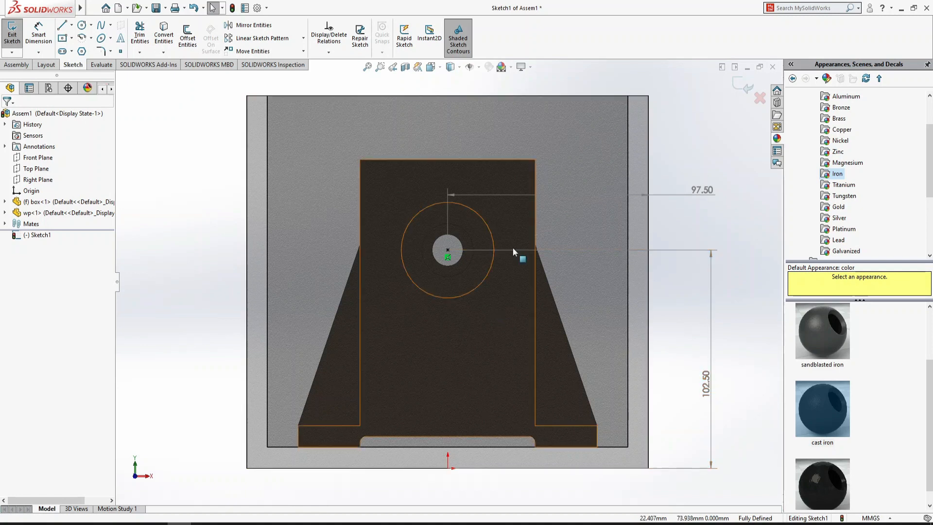
pyautogui.click(591, 129)
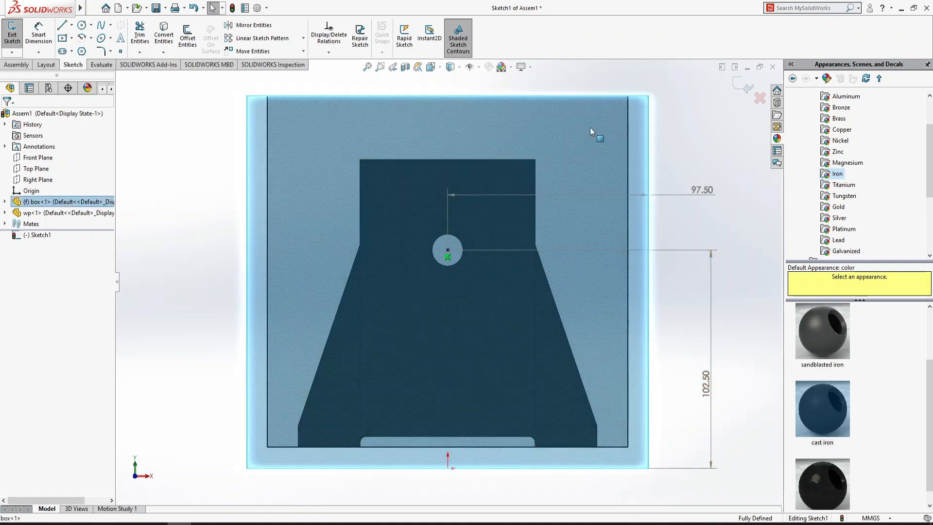
pyautogui.click(744, 88)
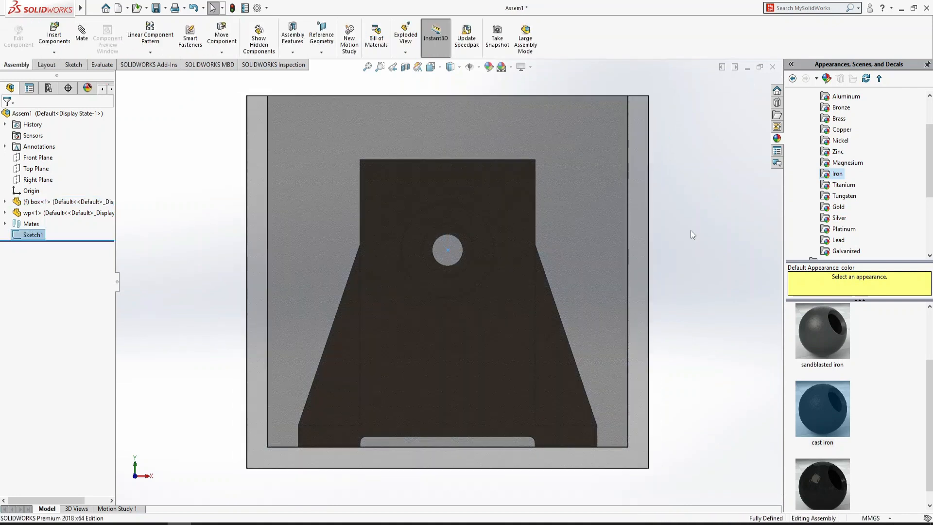
# - Open the box component as its own part and start a sketch on its outer end face
pyautogui.click(560, 117)
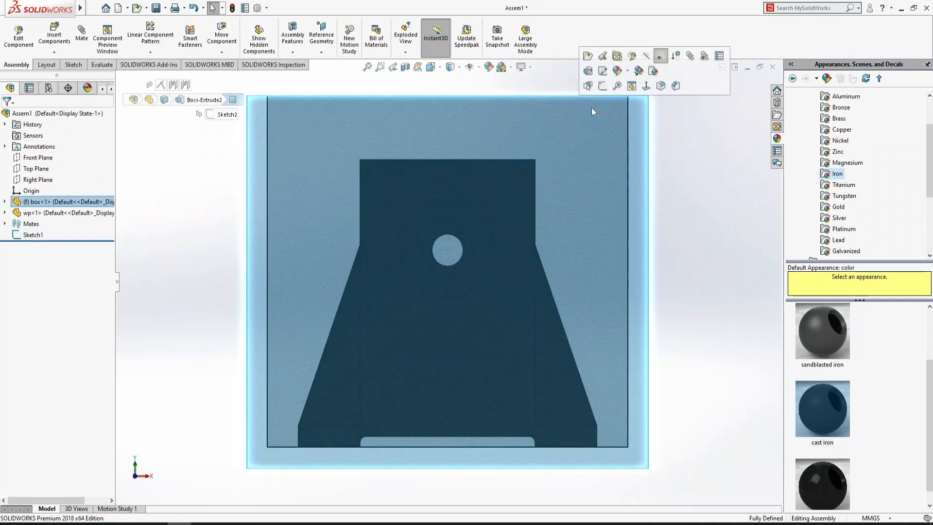
pyautogui.click(588, 56)
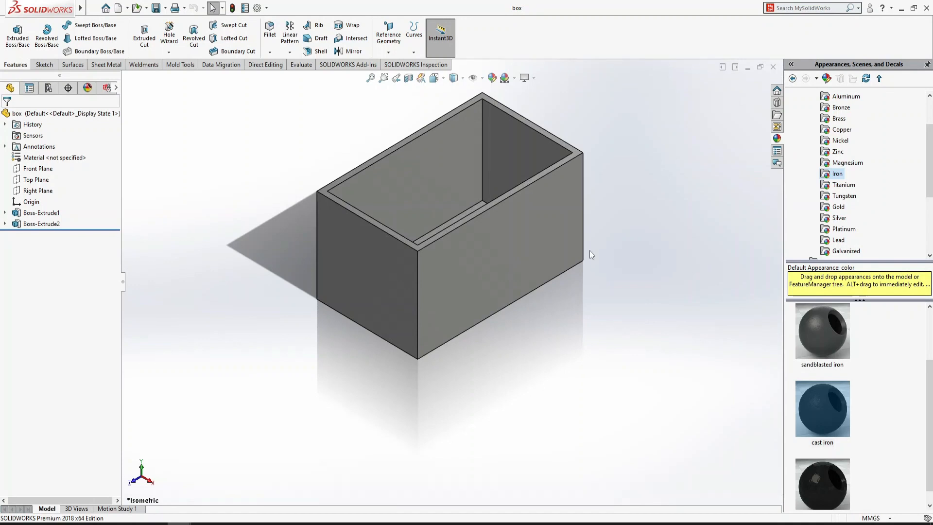
pyautogui.click(373, 257)
pyautogui.click(418, 225)
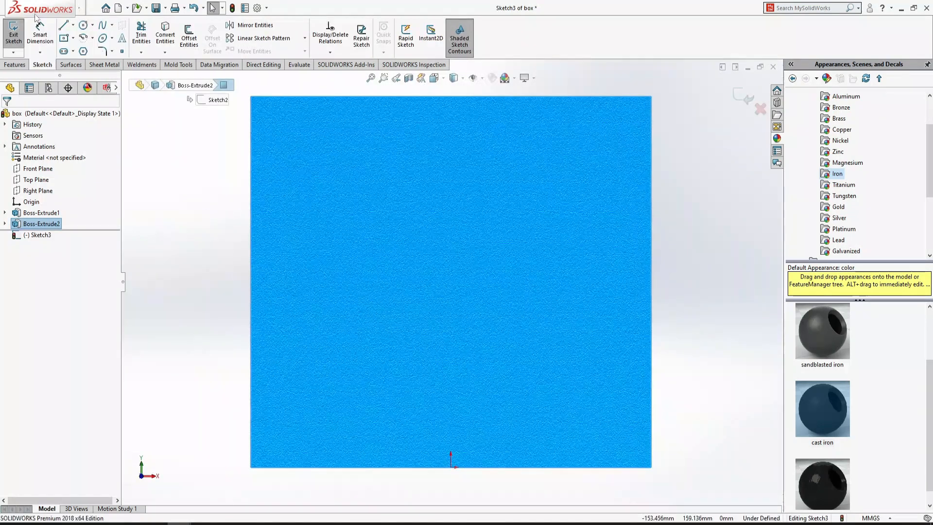
# - Sketch a circle about 26 mm in diameter directly above the origin, and set its centre height from the origin to 102.5 mm
pyautogui.click(84, 26)
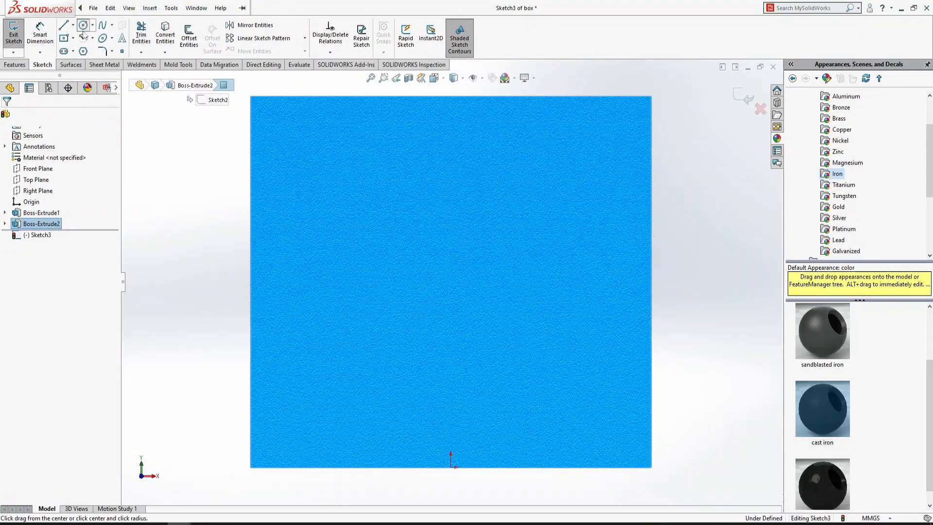
pyautogui.click(451, 242)
pyautogui.click(469, 223)
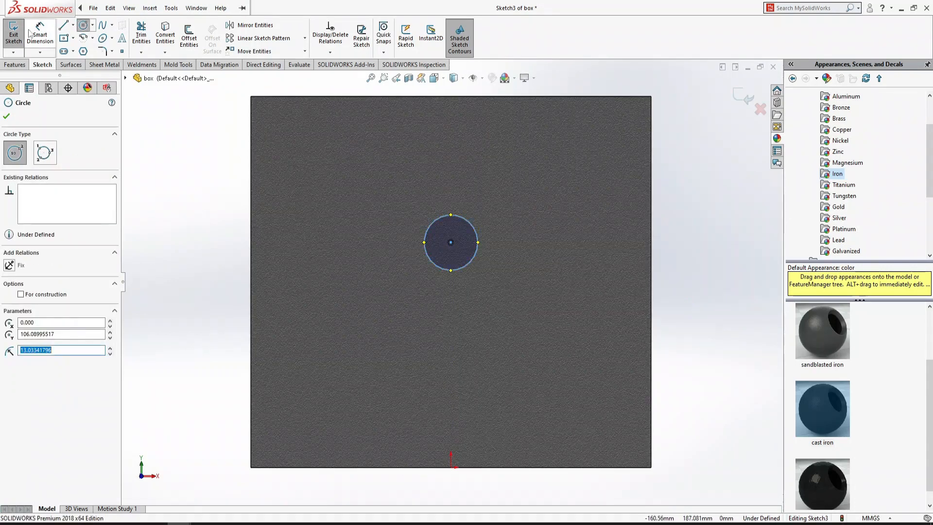
pyautogui.click(40, 35)
pyautogui.click(451, 460)
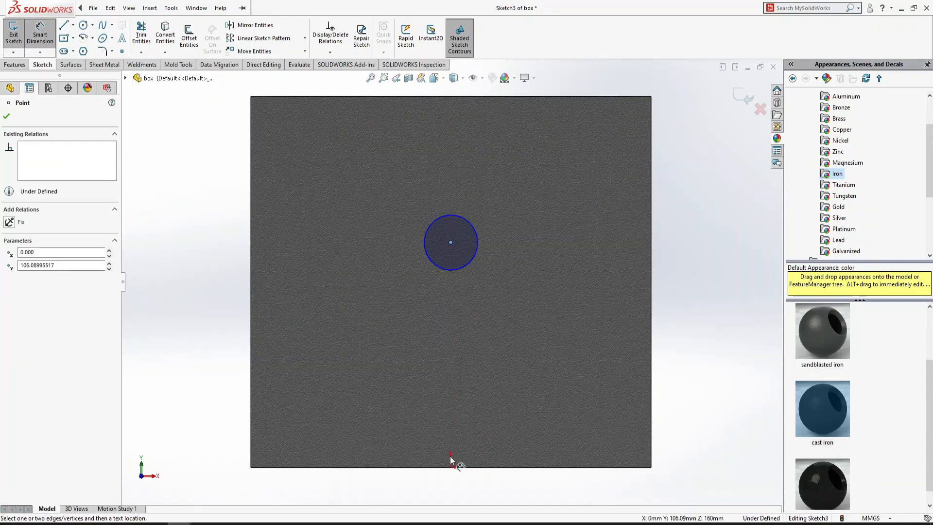
pyautogui.click(450, 242)
pyautogui.click(743, 416)
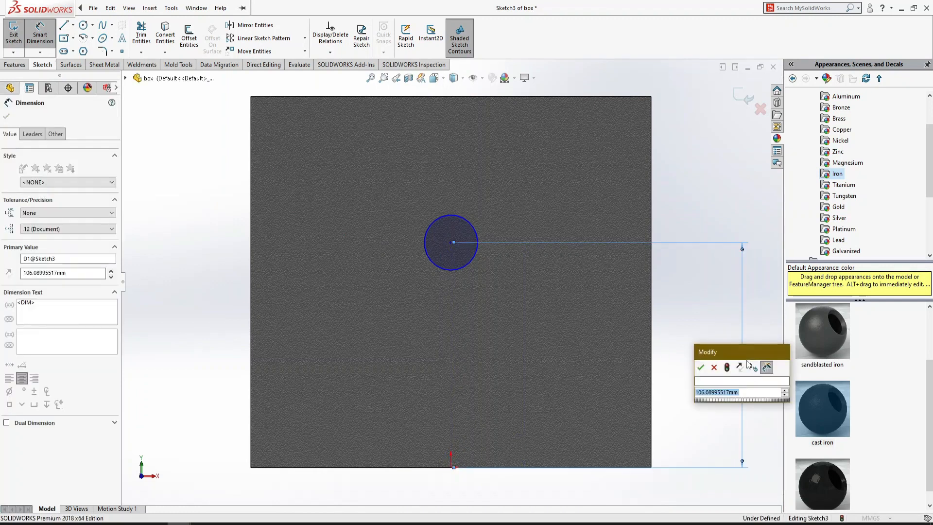
pyautogui.write('102.5')
pyautogui.press('Return')
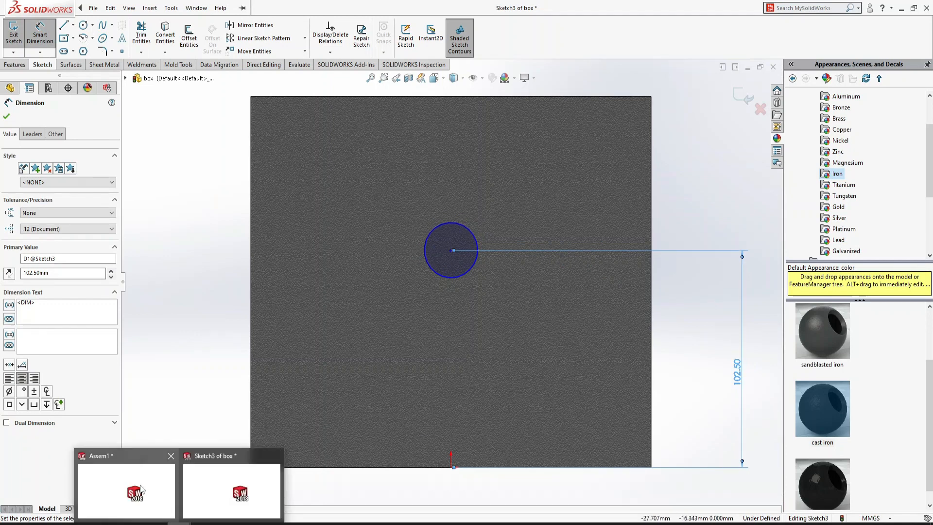
# - Return to the assembly and measure the diameter of the hollow shaft's bore edge
pyautogui.click(171, 480)
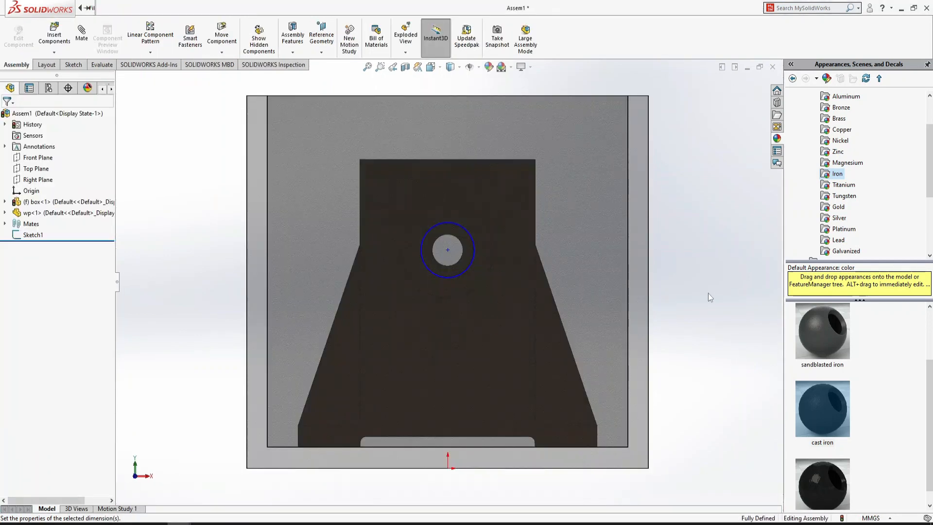
pyautogui.hotkey('ctrl', '7')
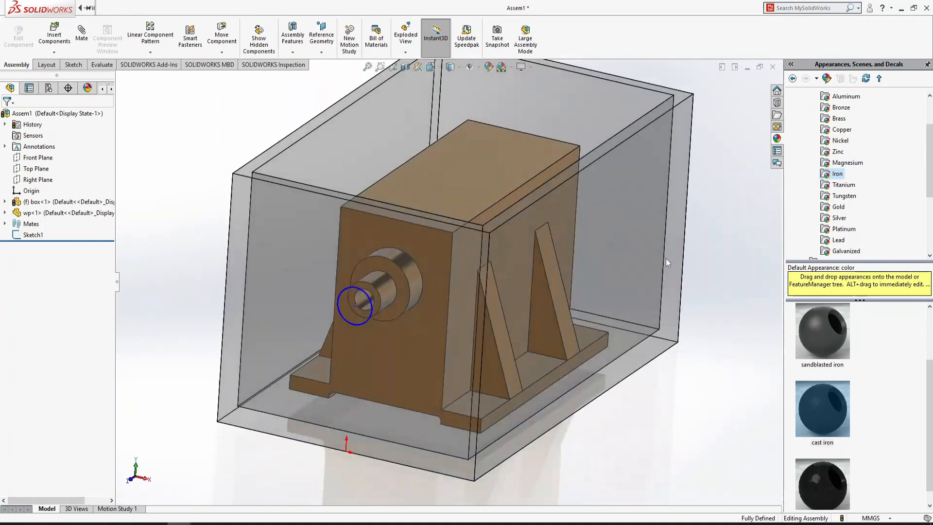
pyautogui.scroll(-5, 347, 373)
pyautogui.scroll(-2, 347, 373)
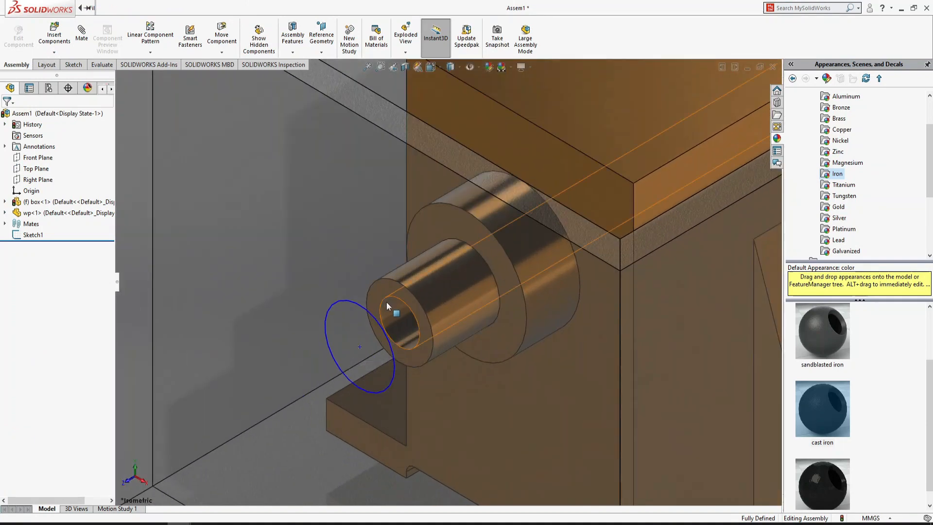
pyautogui.click(106, 66)
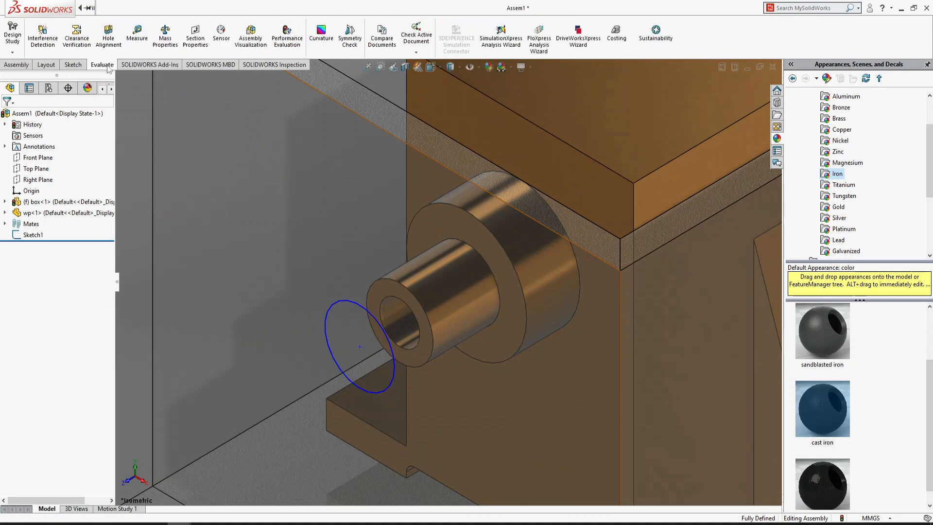
pyautogui.click(137, 37)
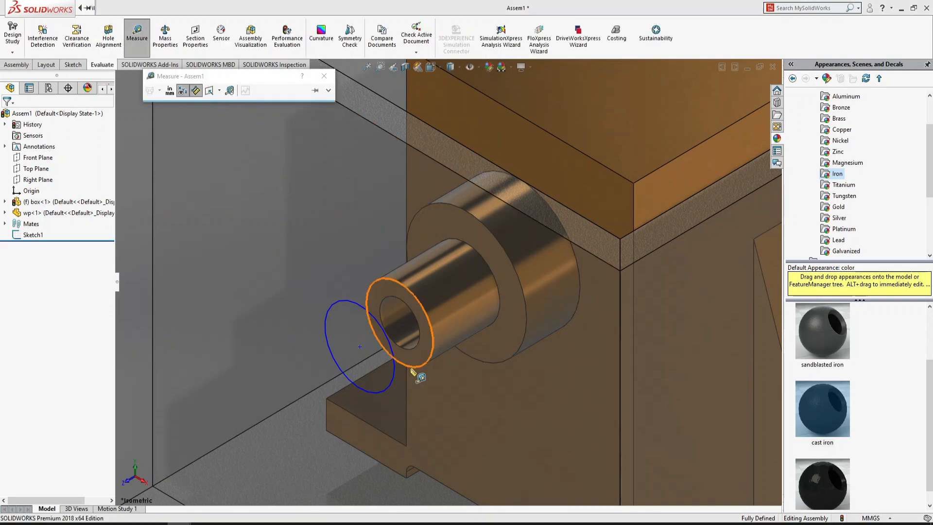
pyautogui.click(390, 308)
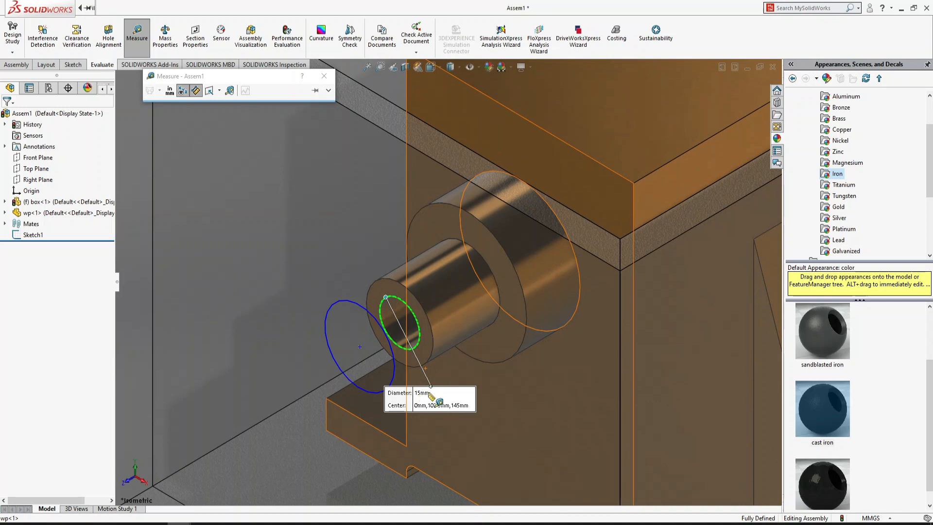
pyautogui.click(324, 76)
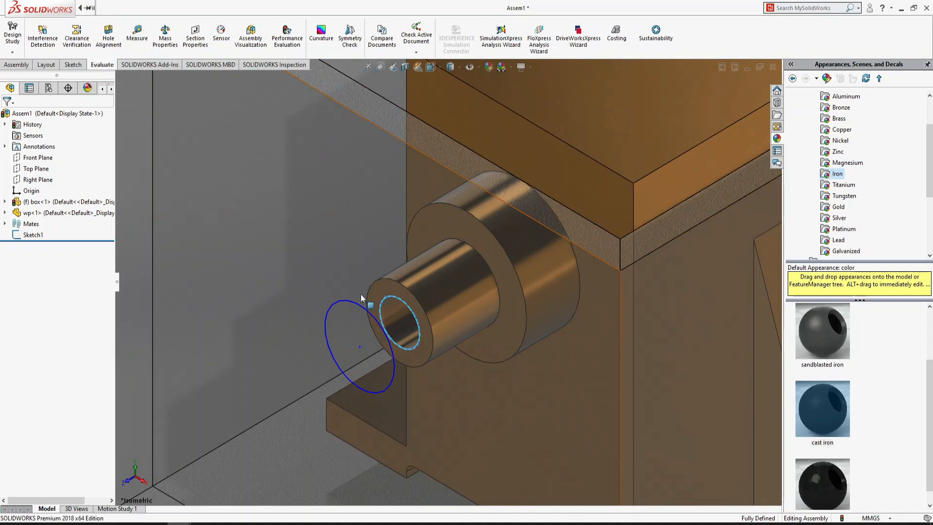
pyautogui.click(280, 469)
pyautogui.scroll(6, 337, 478)
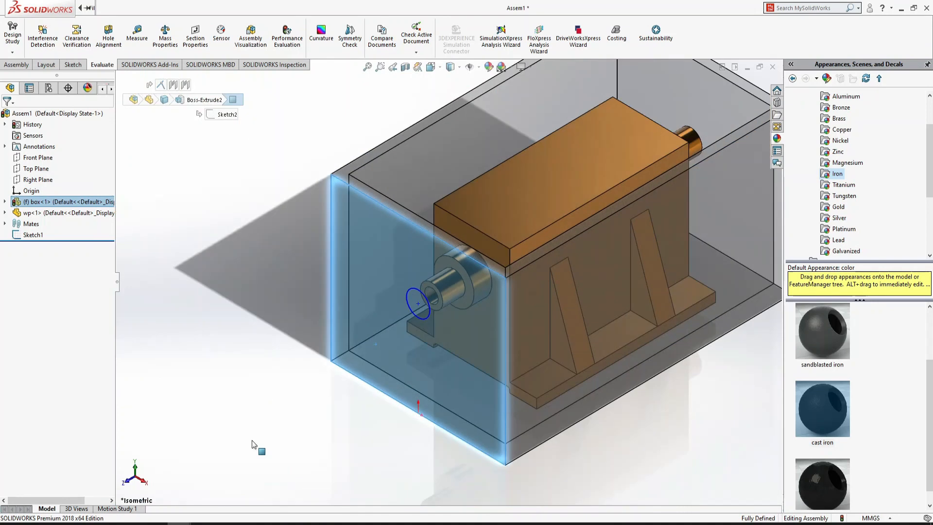
pyautogui.click(262, 475)
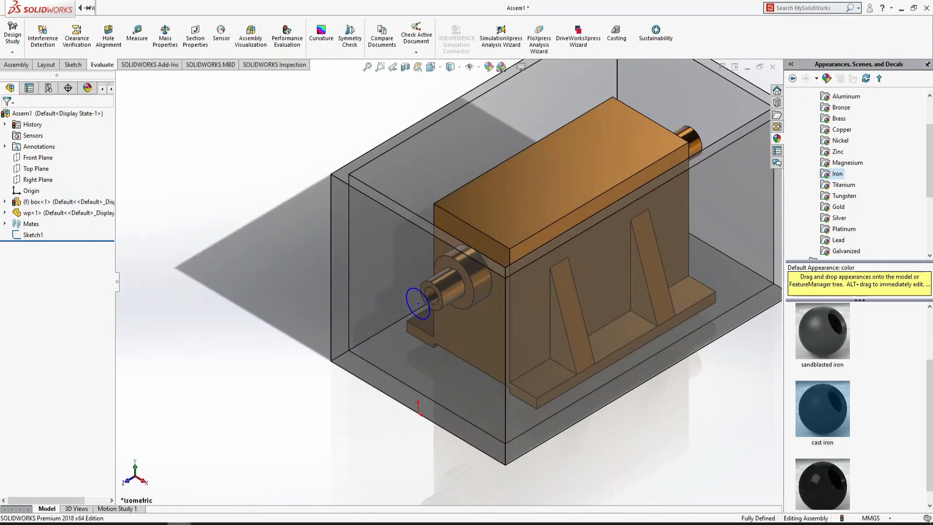
# - Return to the box part's sketch and set the circle's diameter to 20 mm
pyautogui.click(225, 479)
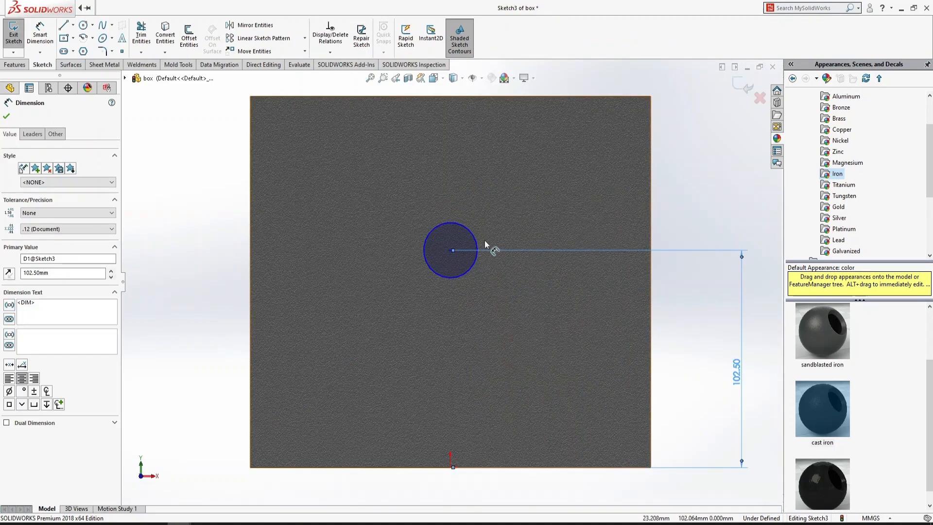
pyautogui.press('Escape')
pyautogui.click(463, 226)
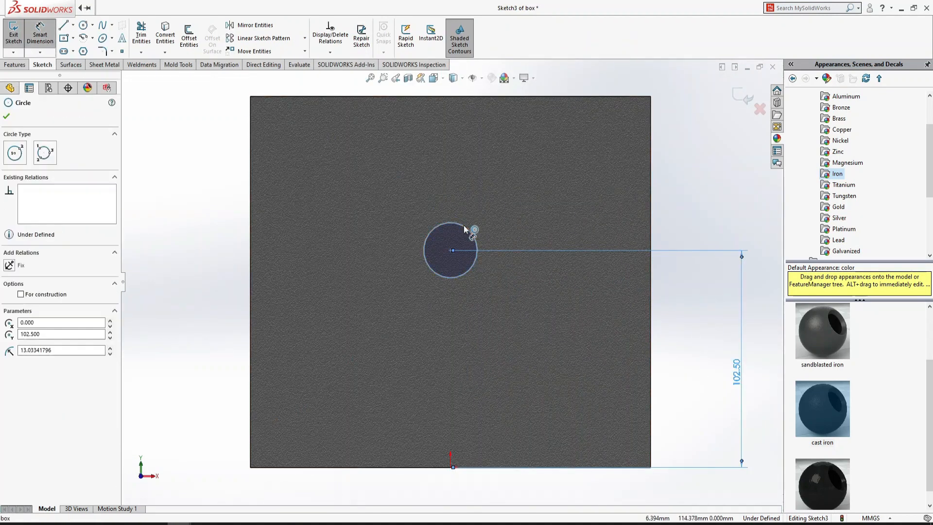
pyautogui.click(678, 200)
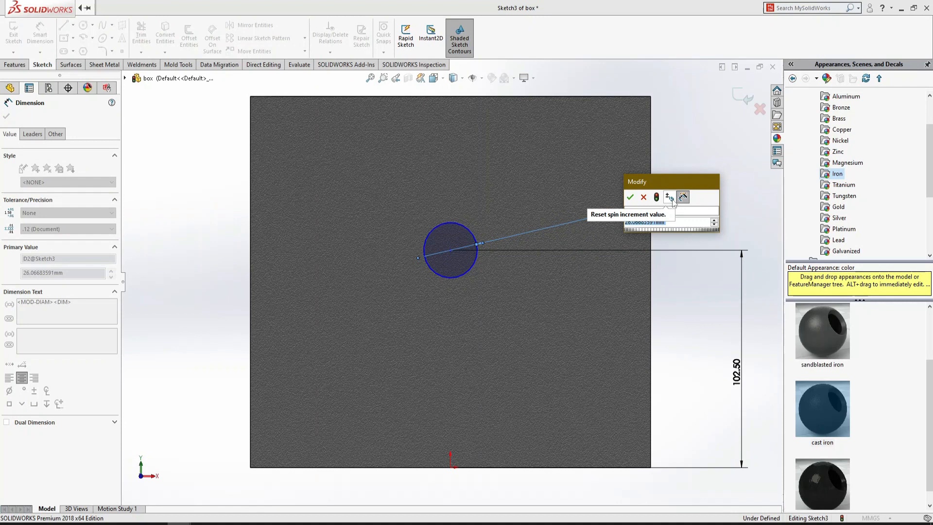
pyautogui.write('20')
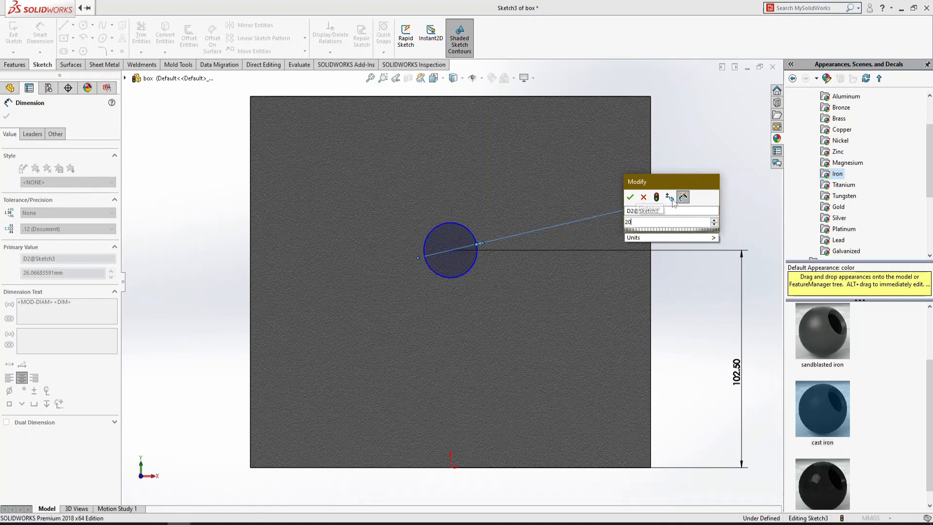
pyautogui.press('Return')
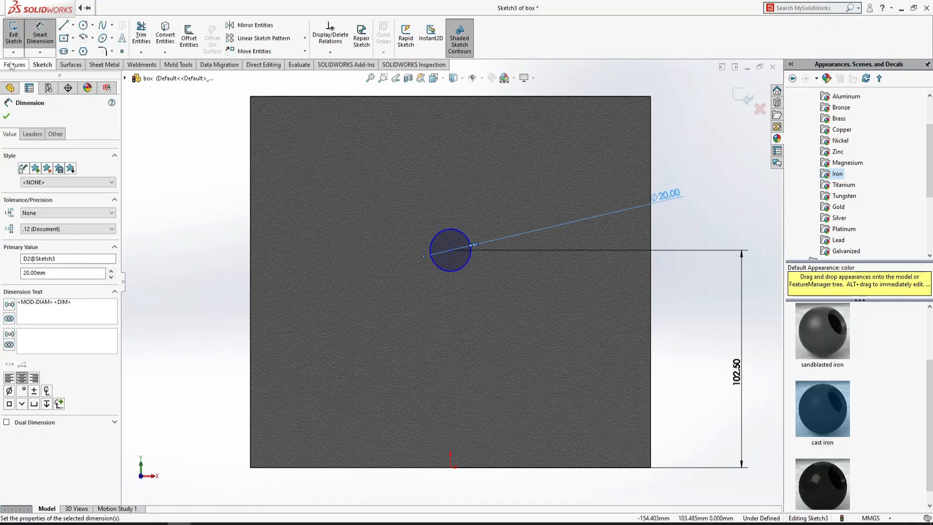
# - Cut-extrude the circle with Through All - Both so it pierces both end walls, and close the box part
pyautogui.click(11, 65)
pyautogui.click(144, 35)
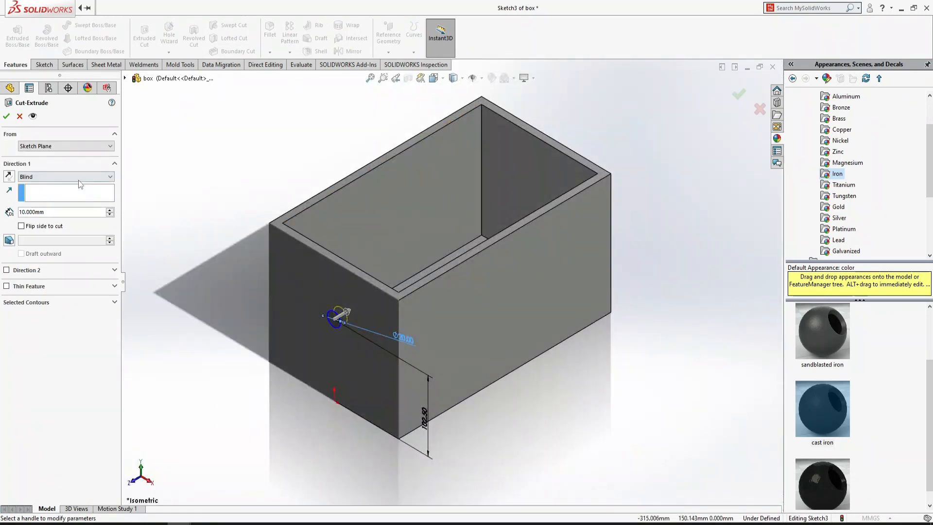
pyautogui.click(79, 176)
pyautogui.click(73, 197)
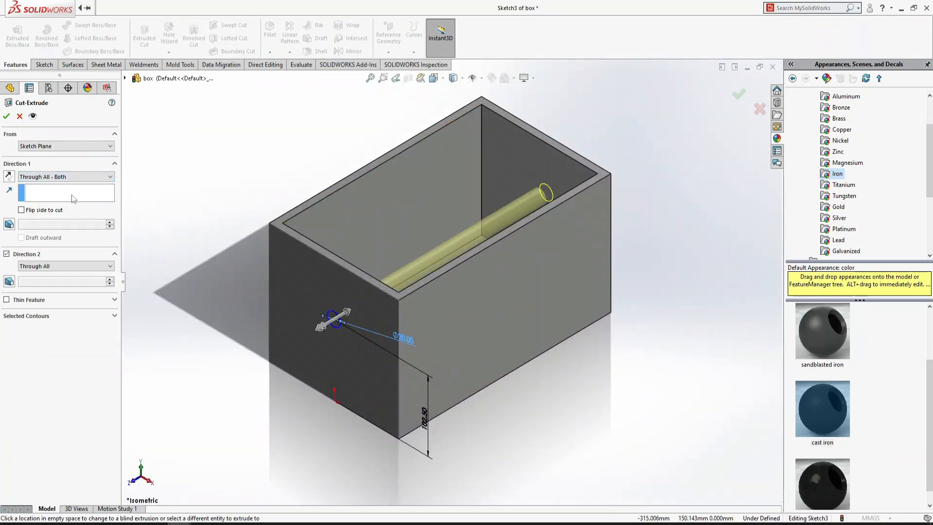
pyautogui.click(6, 116)
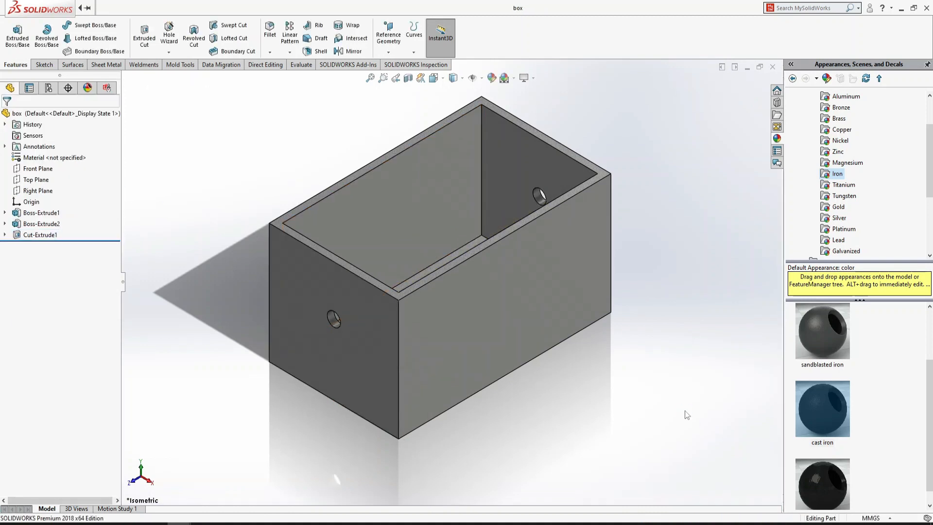
pyautogui.click(774, 67)
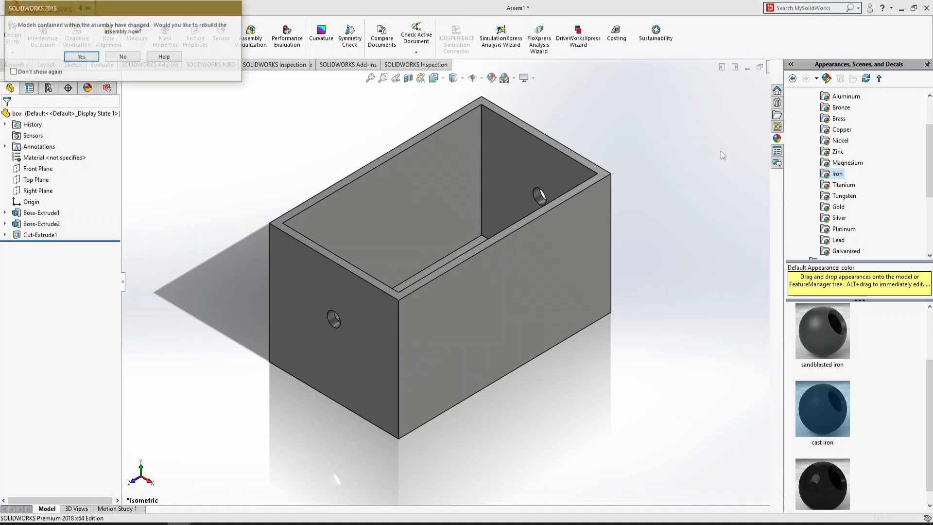
# - Rebuild the assembly with the changed box, and create a new part document
pyautogui.click(81, 57)
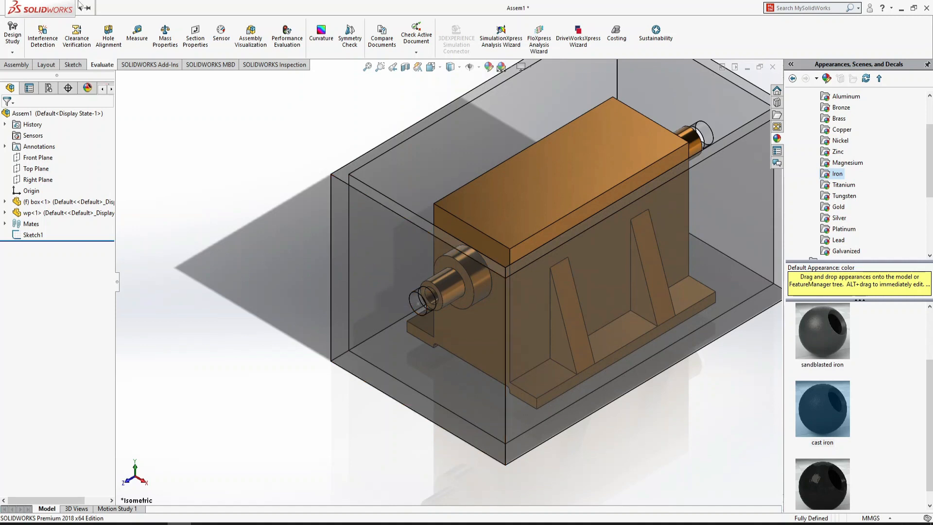
pyautogui.click(120, 10)
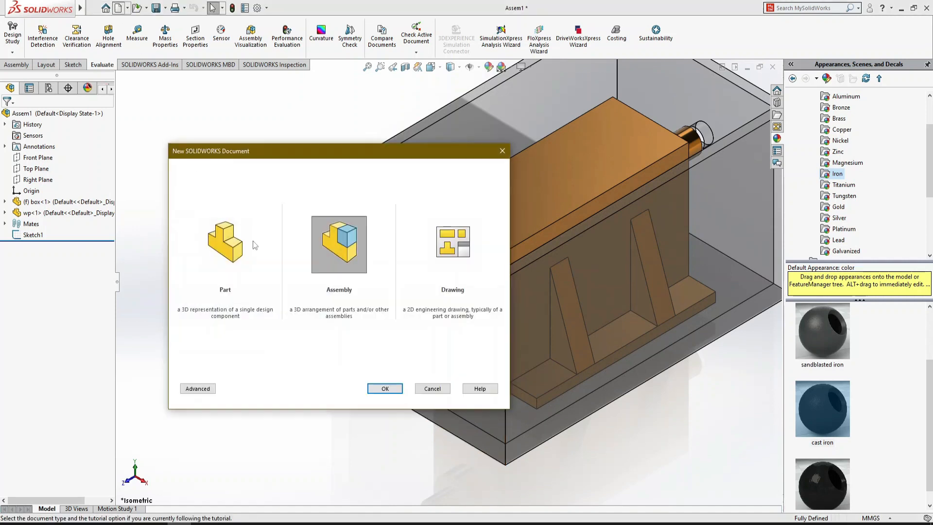
pyautogui.doubleClick(238, 238)
# - On the Top Plane, sketch two concentric circles centred on the origin, about 26 mm and 41 mm in diameter
pyautogui.click(36, 180)
pyautogui.click(42, 183)
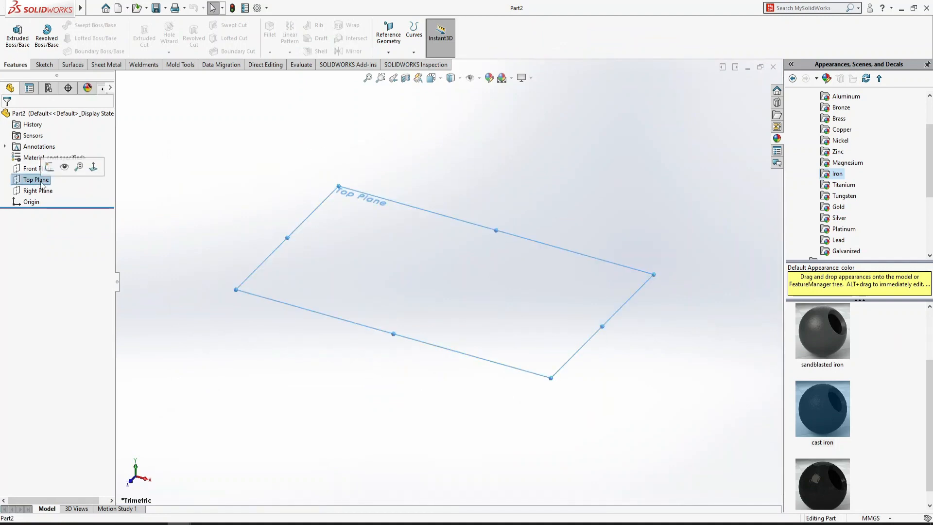
pyautogui.click(62, 168)
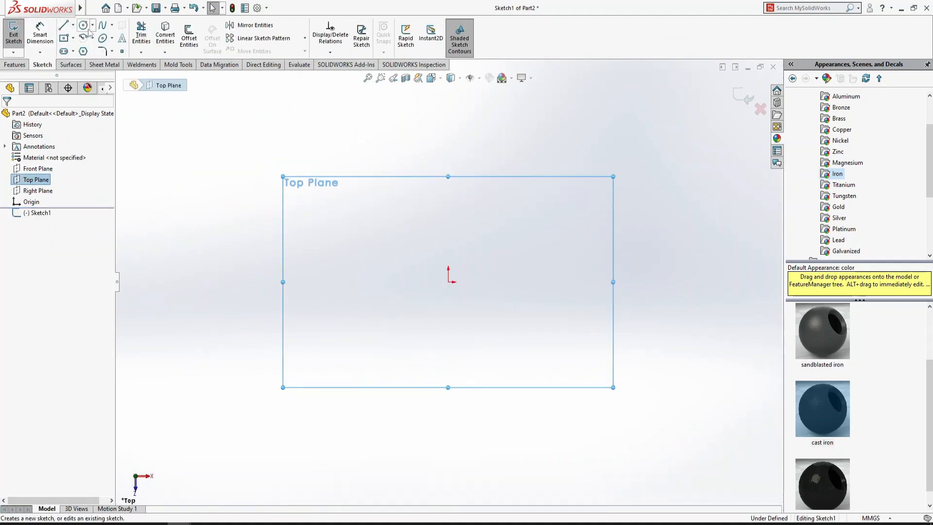
pyautogui.click(85, 27)
pyautogui.click(449, 282)
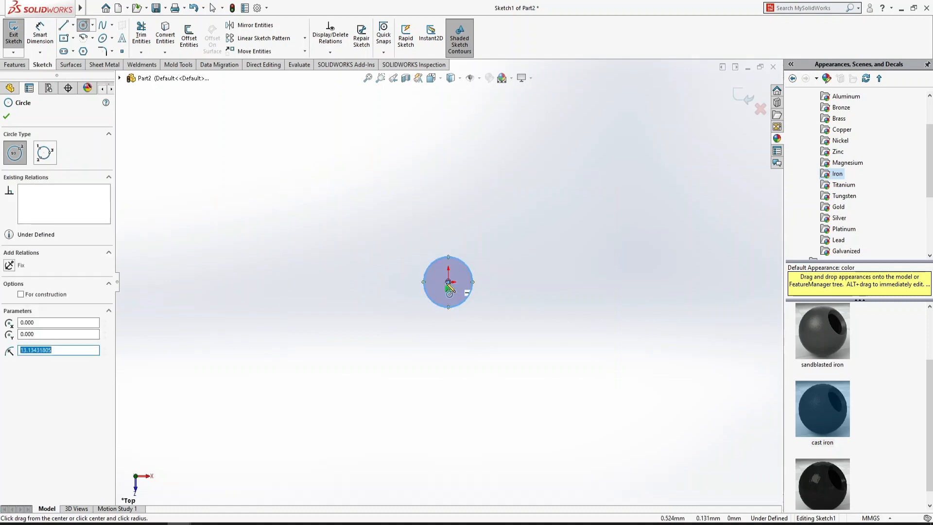
pyautogui.click(448, 281)
pyautogui.click(474, 253)
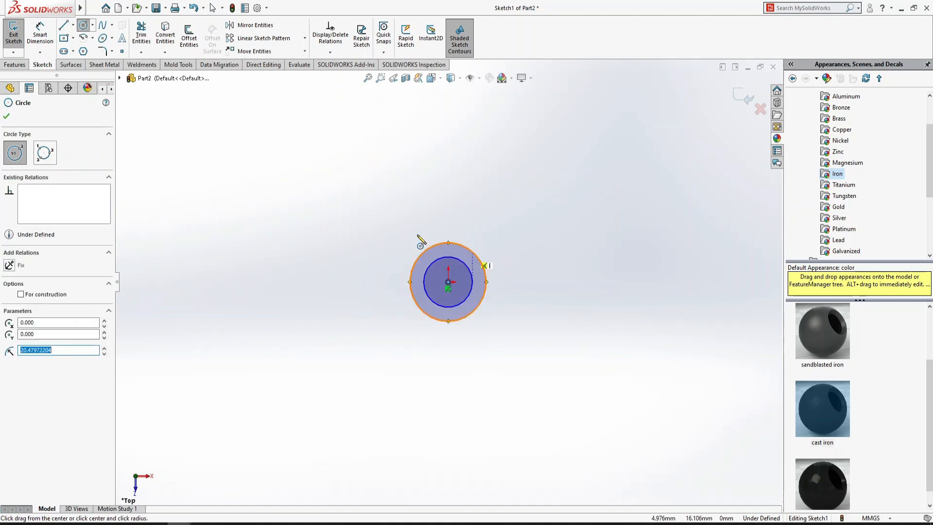
# - Set the outer circle's diameter to 20 mm and the inner circle's diameter to 15 mm
pyautogui.click(42, 34)
pyautogui.click(464, 319)
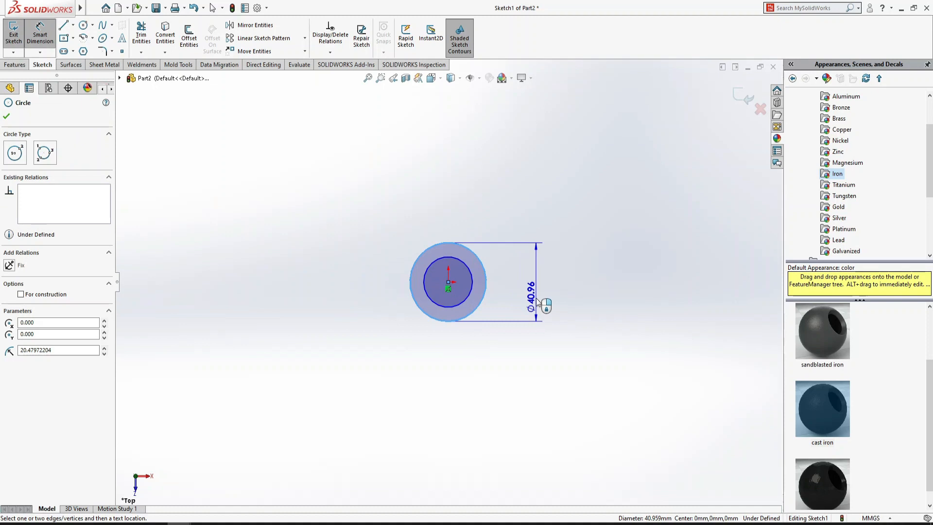
pyautogui.click(539, 303)
pyautogui.write('20')
pyautogui.press('Return')
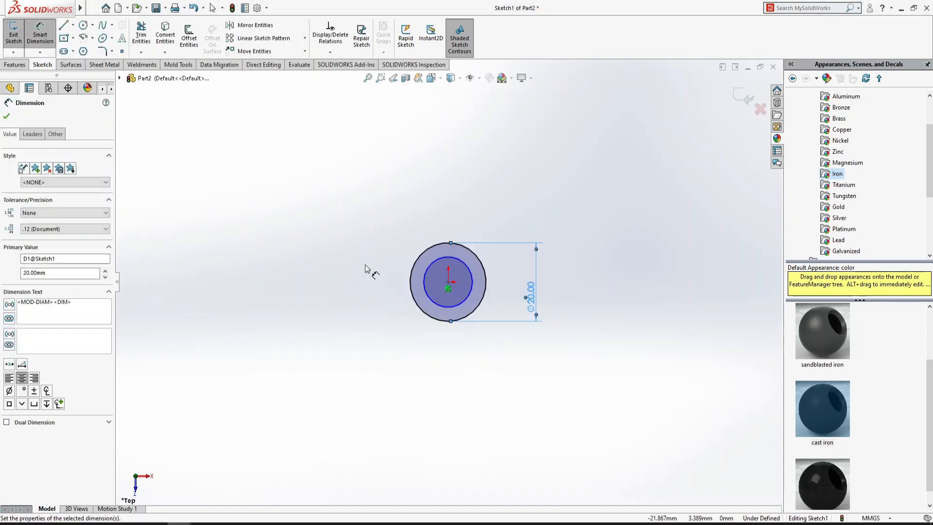
pyautogui.click(451, 264)
pyautogui.click(455, 217)
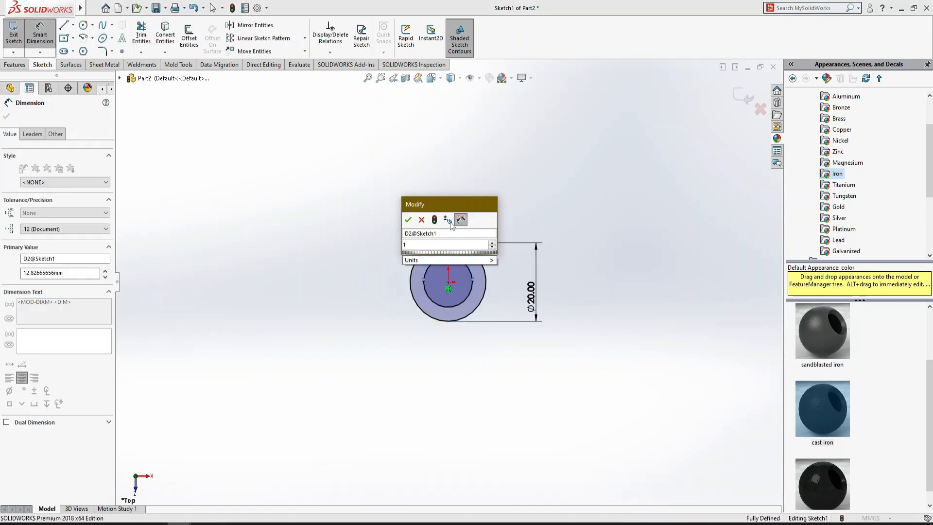
pyautogui.press('Return')
# - Extrude the ring profile to a blind depth of 12 mm
pyautogui.click(15, 65)
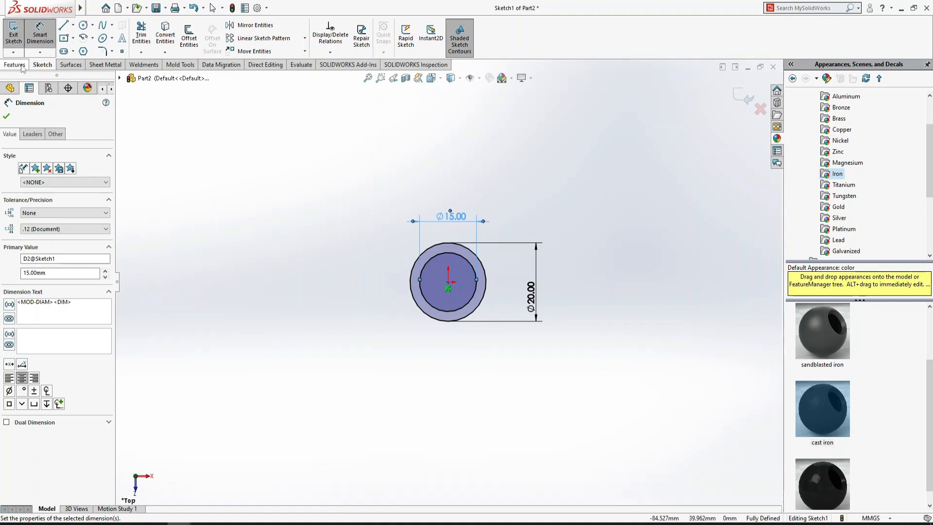
pyautogui.click(17, 39)
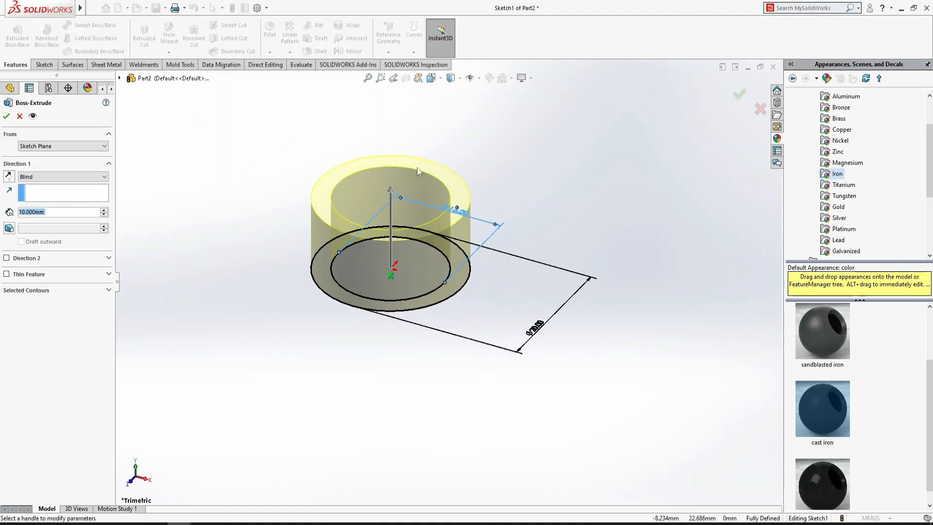
pyautogui.scroll(2, 417, 168)
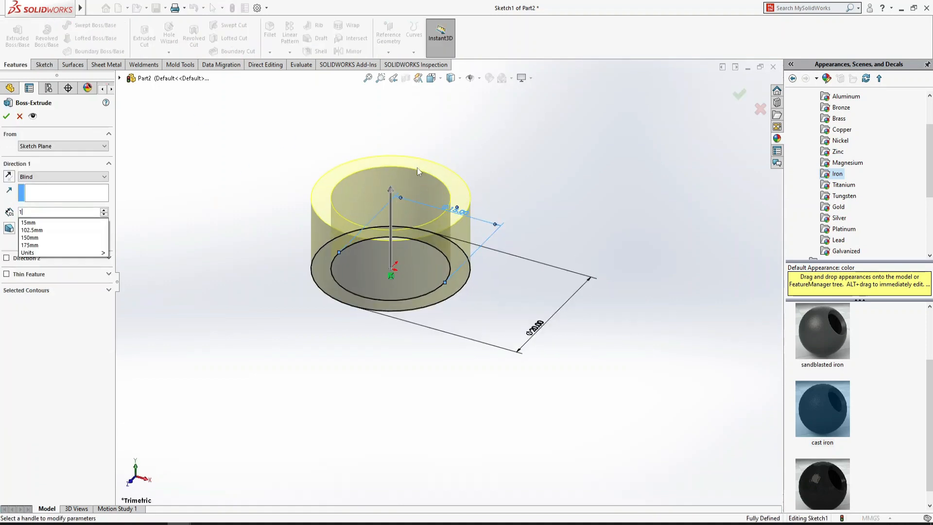
pyautogui.rightClick(421, 165)
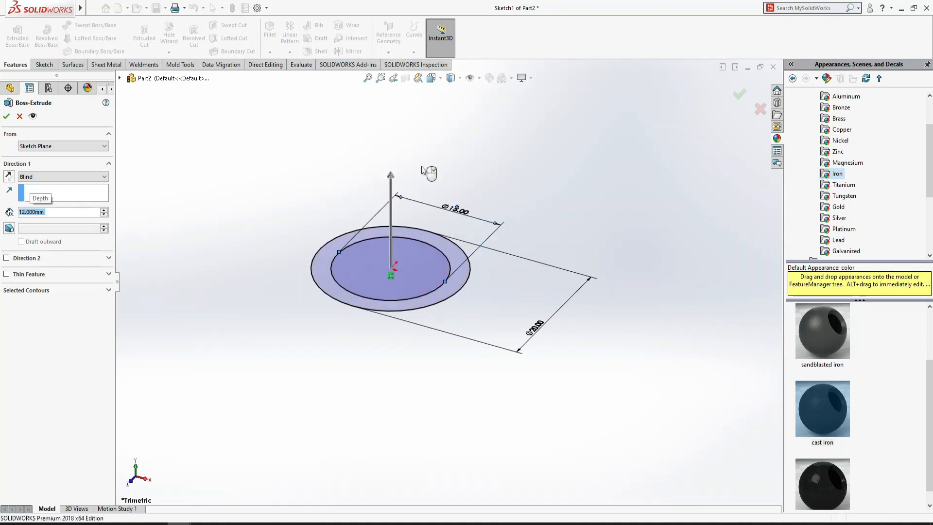
# - On the sleeve's top face, sketch a concentric circle about 28.5 mm in diameter and a second one matching the 15 mm bore
pyautogui.click(455, 185)
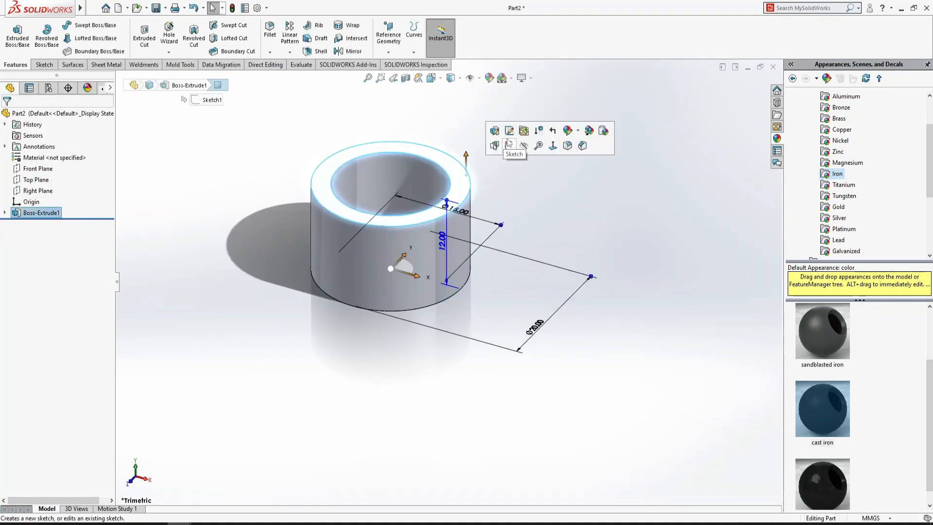
pyautogui.click(512, 146)
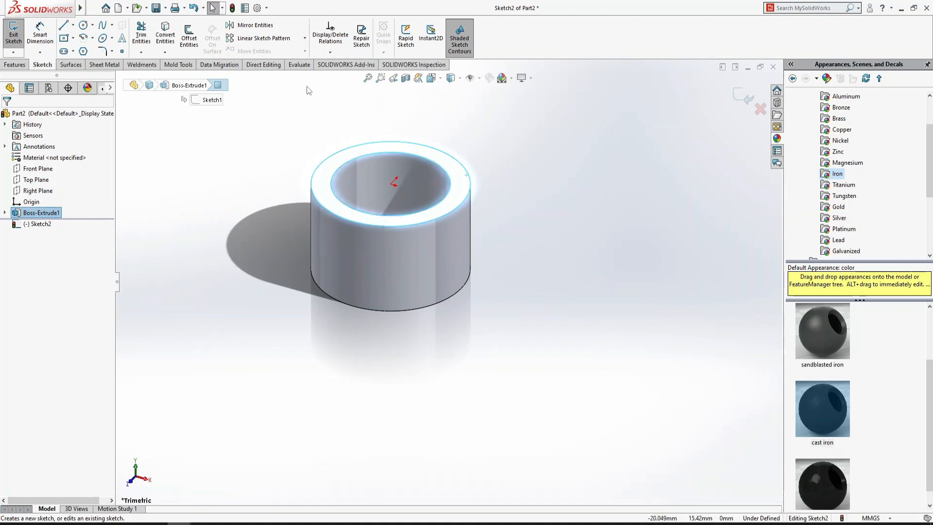
pyautogui.click(83, 26)
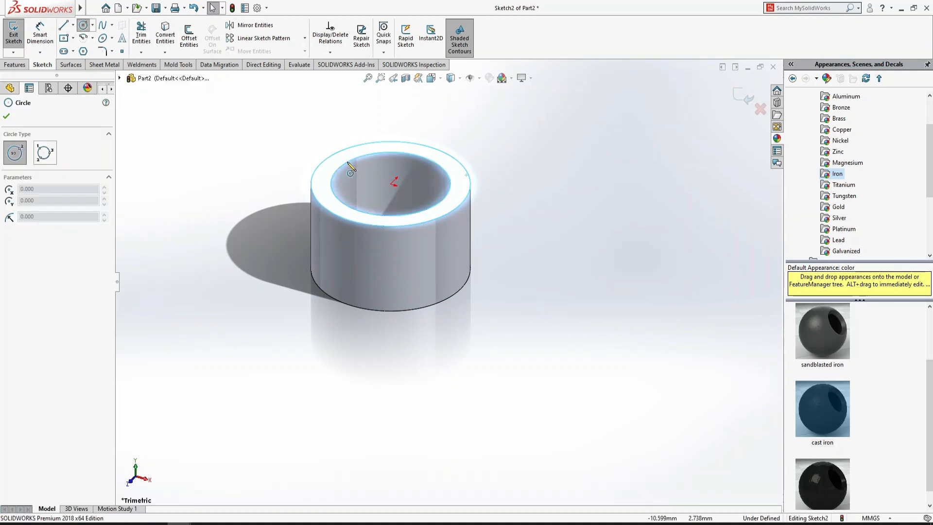
pyautogui.click(391, 185)
pyautogui.click(505, 184)
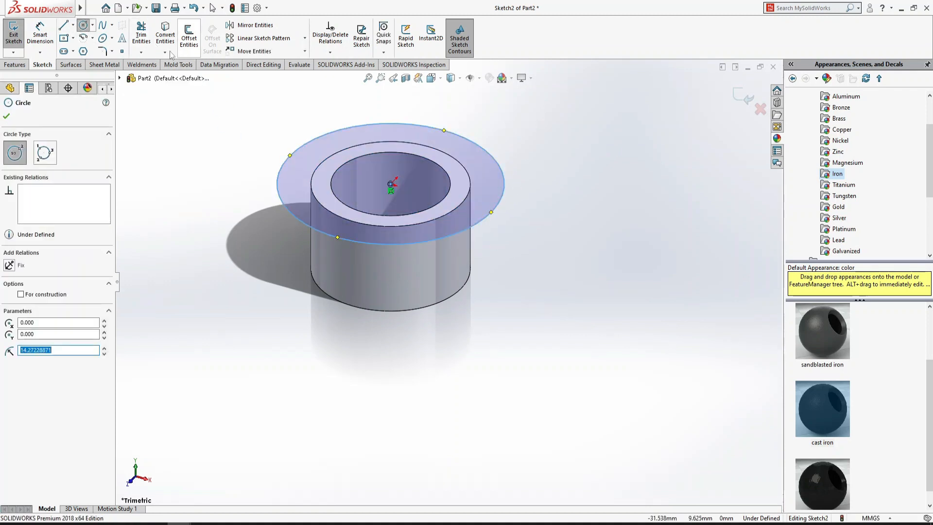
pyautogui.click(390, 184)
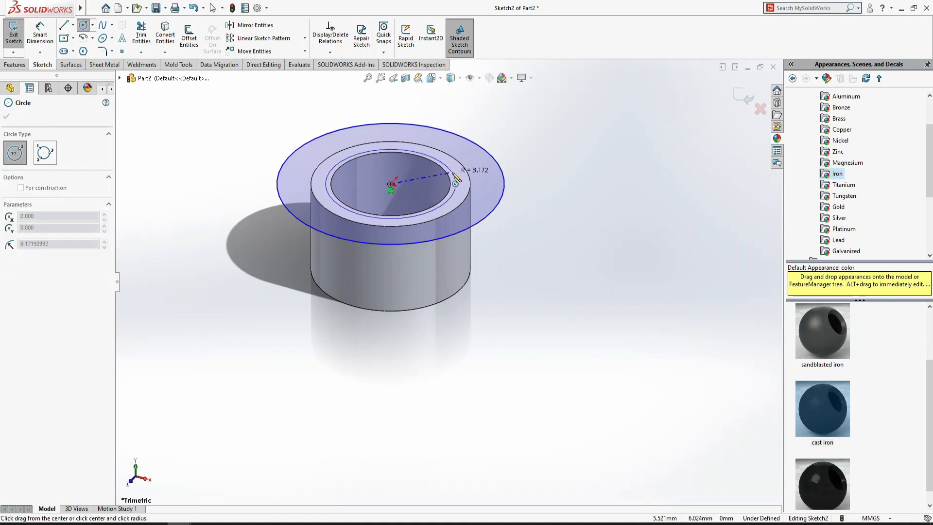
pyautogui.click(450, 183)
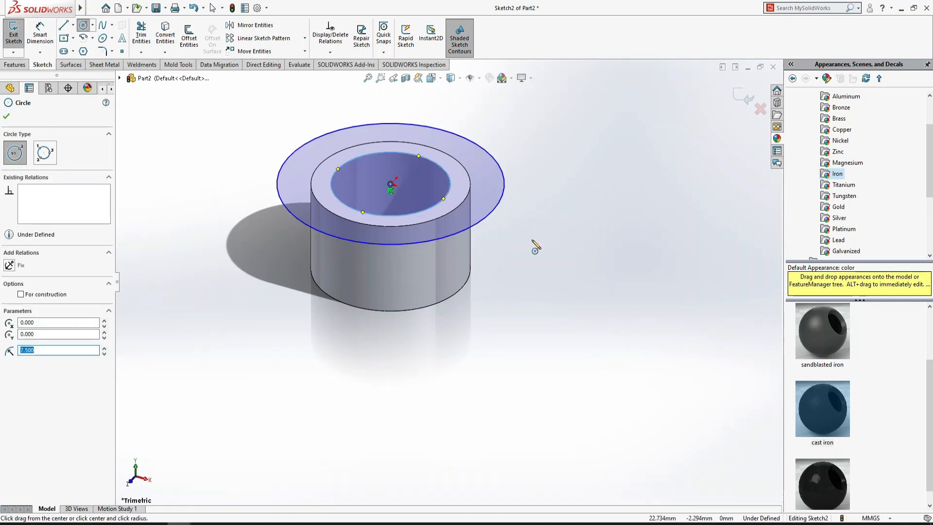
# - Set the diameter of the flange sketch's outer circle to 30 mm
pyautogui.click(11, 66)
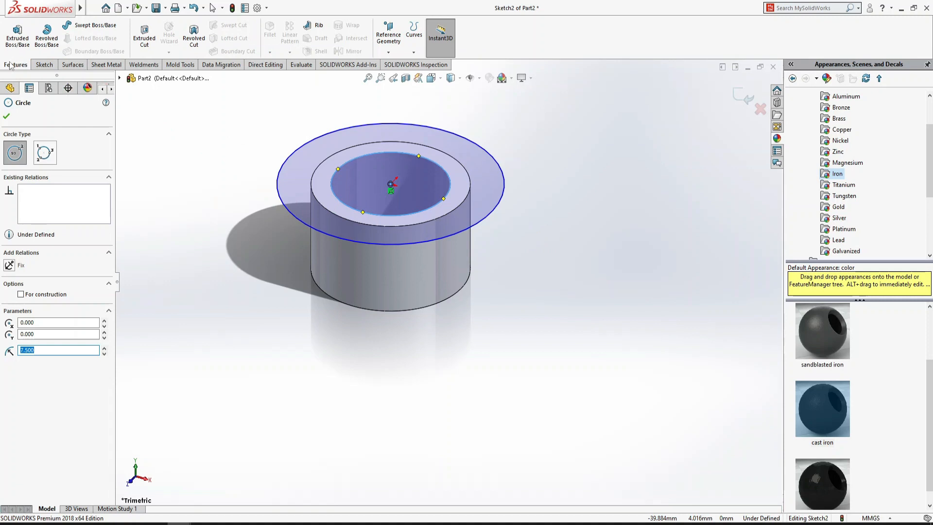
pyautogui.click(42, 65)
pyautogui.click(41, 34)
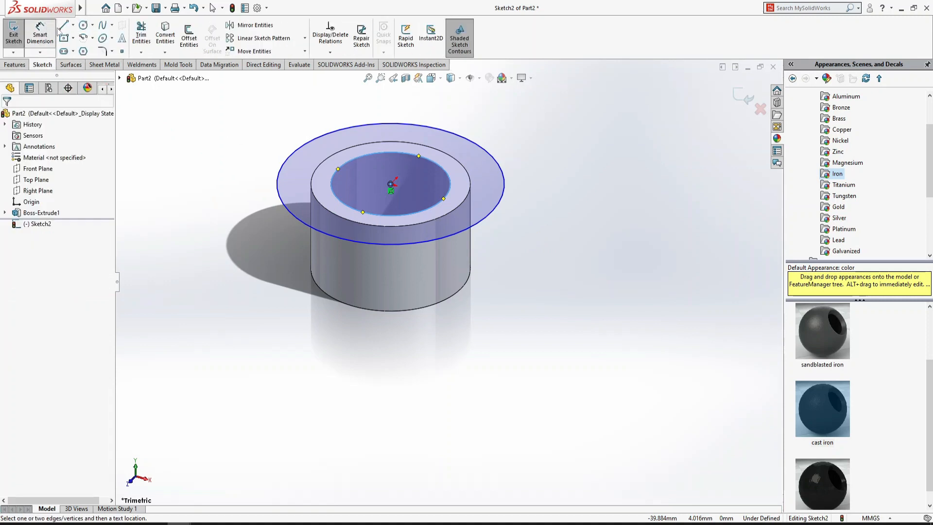
pyautogui.click(506, 189)
pyautogui.click(564, 211)
pyautogui.write('3')
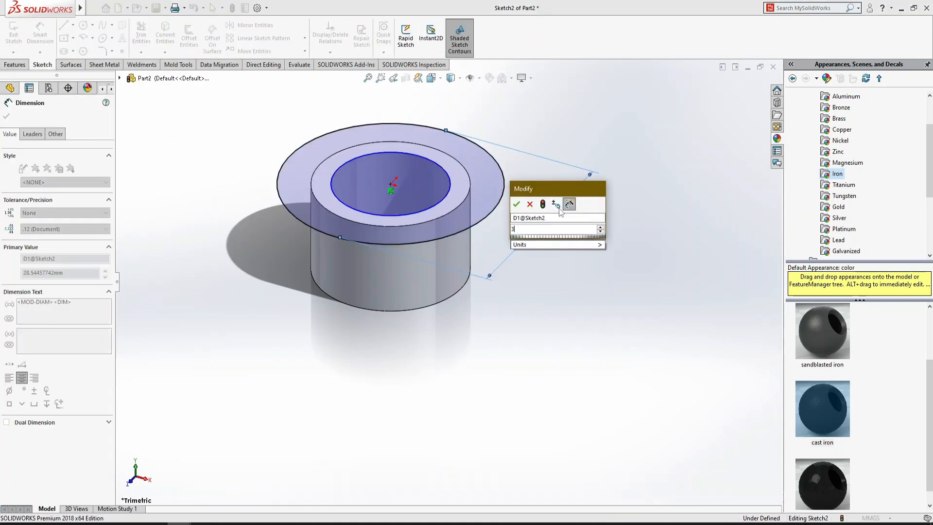
pyautogui.write('0')
pyautogui.press('Return')
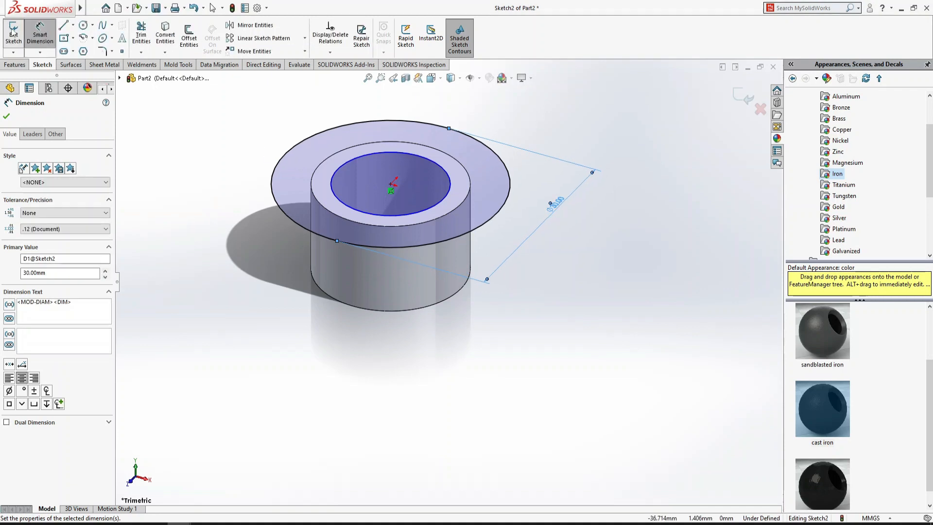
# - Extrude the flange profile 5 mm upward from the sleeve's top face, merged with the sleeve
pyautogui.click(15, 64)
pyautogui.click(17, 35)
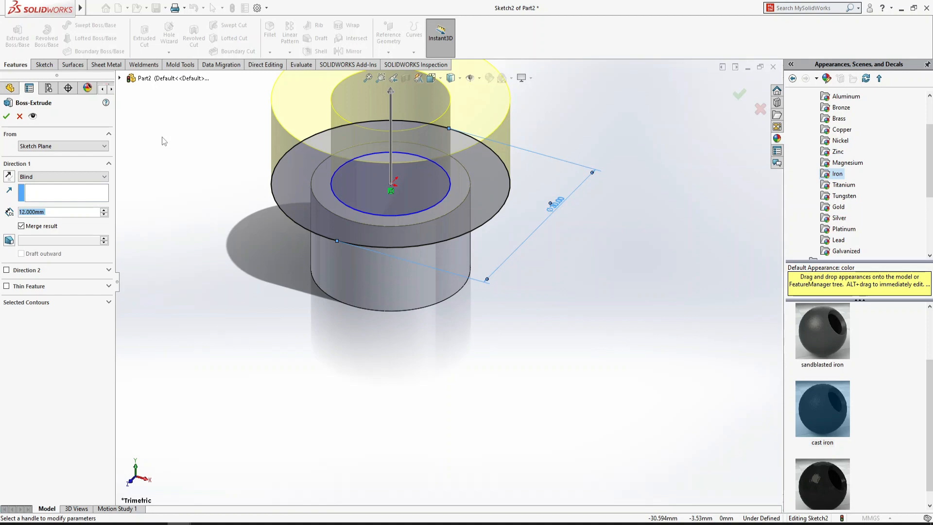
pyautogui.write('5')
pyautogui.press('Return')
pyautogui.press('Return')
pyautogui.click(615, 290)
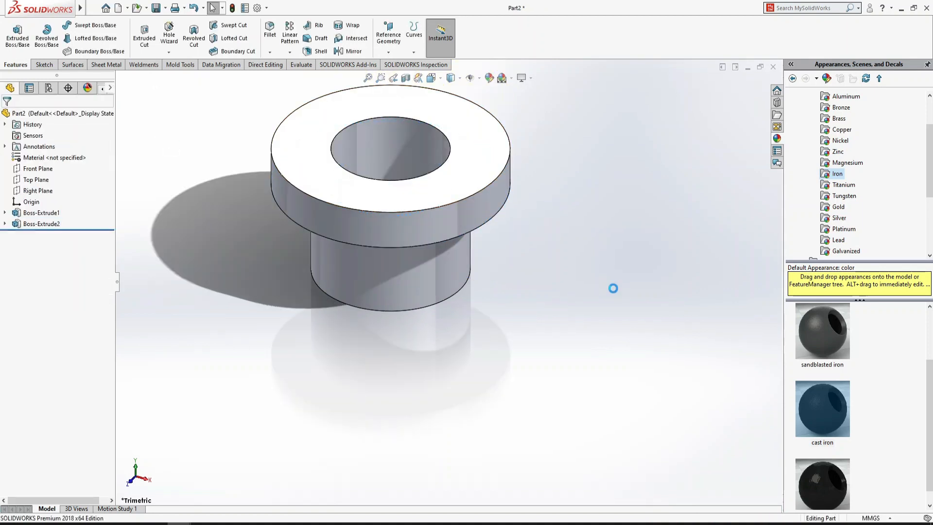
# - Save the flanged bushing as bus in the 1-box jig folder, and close the part
pyautogui.hotkey('ctrl', 's')
pyautogui.write('bus')
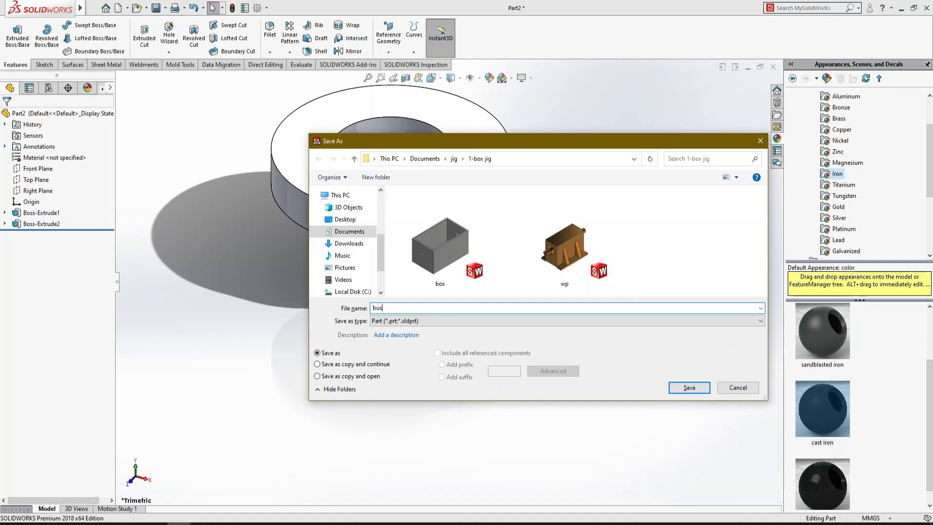
pyautogui.press('Return')
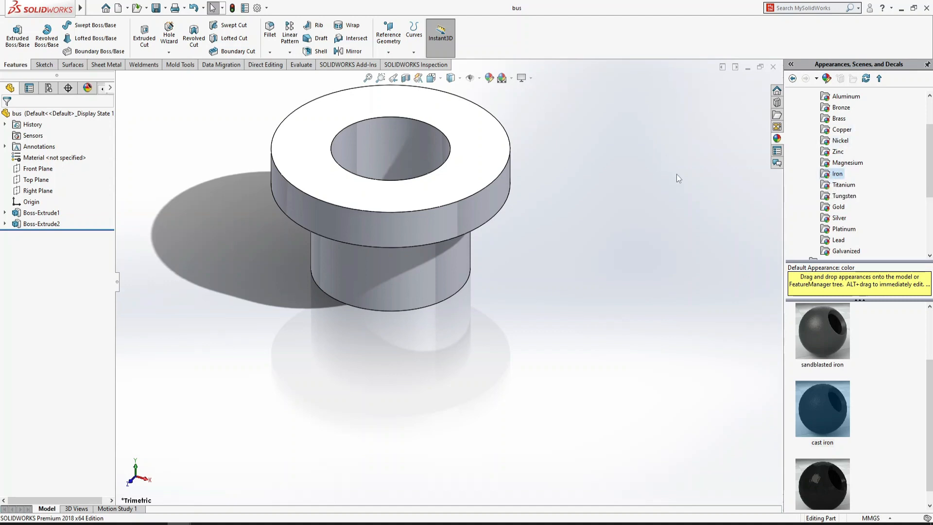
pyautogui.click(773, 67)
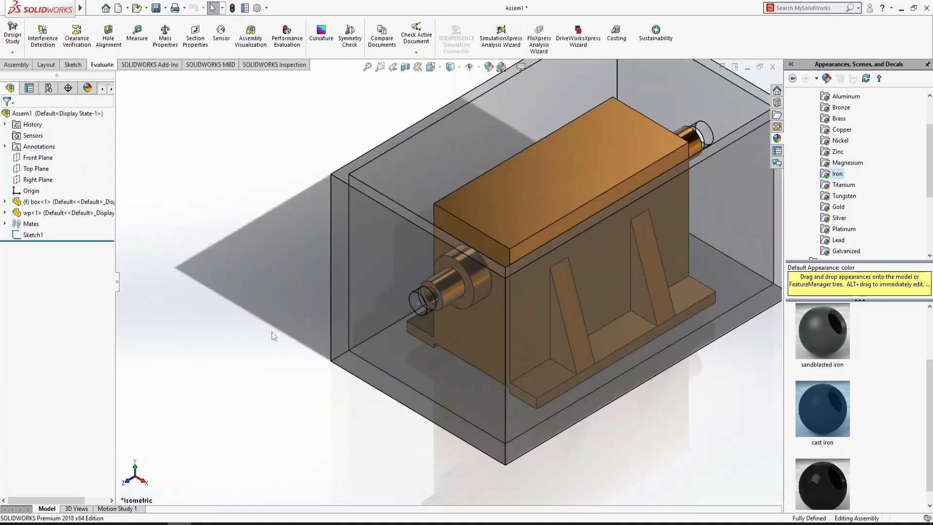
# - Turn off the box component's transparency in the assembly
pyautogui.click(413, 165)
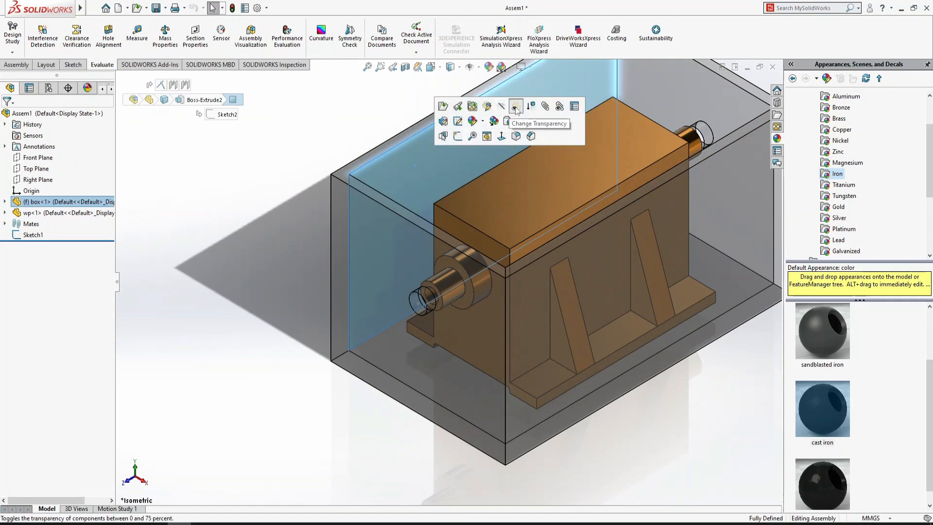
pyautogui.click(513, 102)
pyautogui.click(304, 163)
# - Insert the bus part into the assembly, placing it in free space beside the box's end wall
pyautogui.click(17, 65)
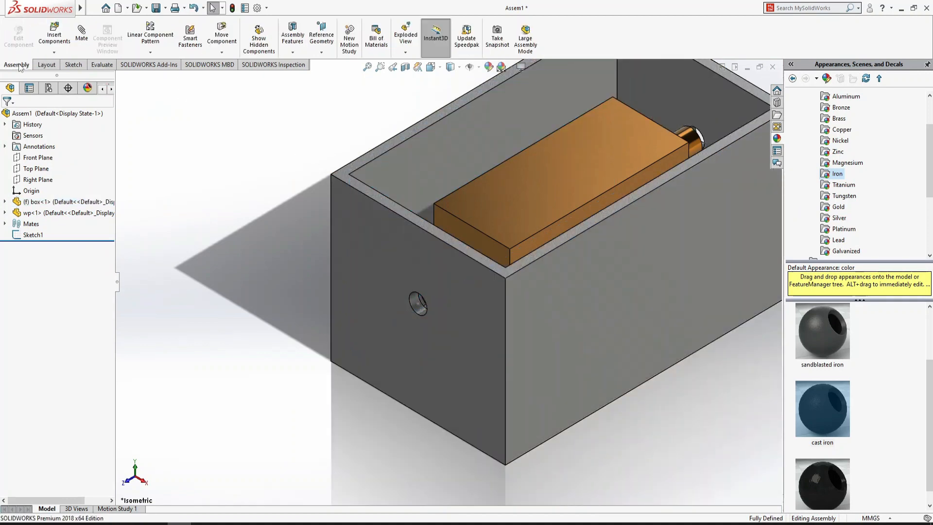
pyautogui.click(52, 39)
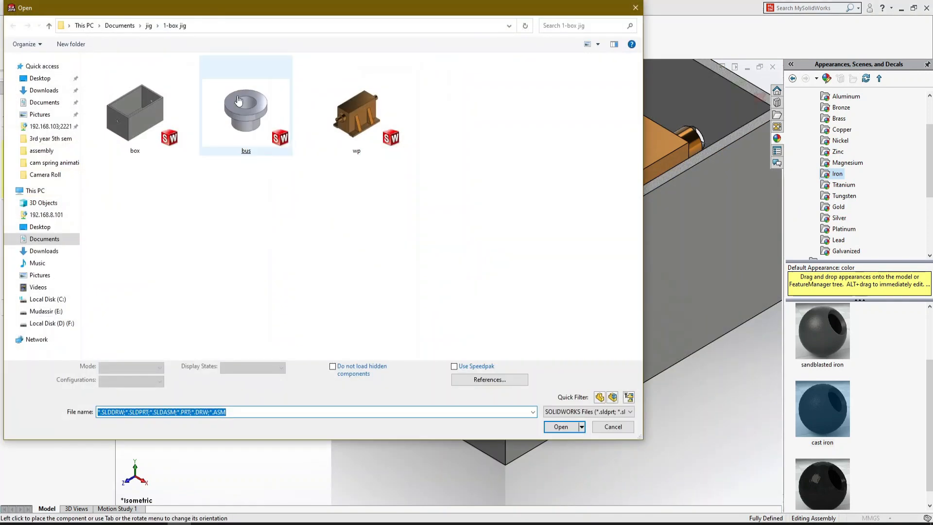
pyautogui.doubleClick(238, 101)
pyautogui.click(238, 214)
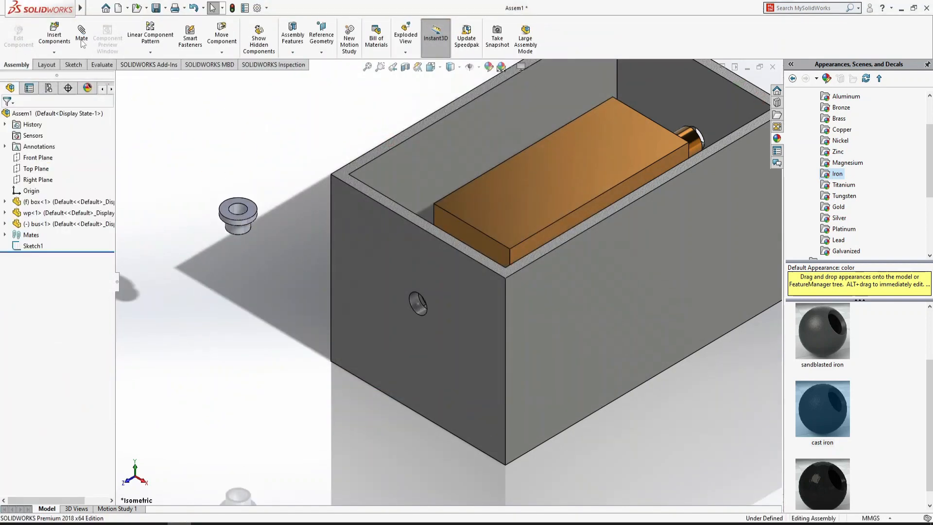
# - Add a concentric mate between the bus part's cylindrical face and the hole in the box's end wall
pyautogui.click(82, 39)
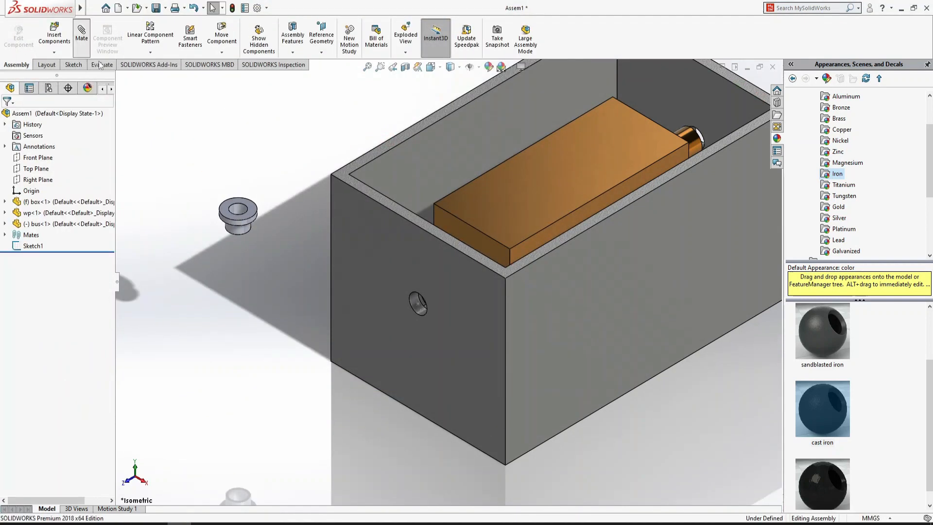
pyautogui.click(240, 209)
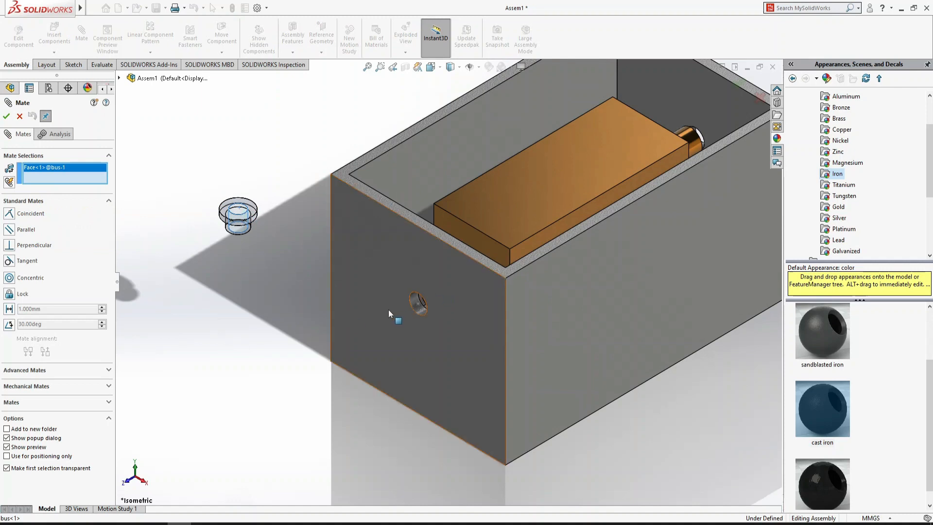
pyautogui.click(413, 305)
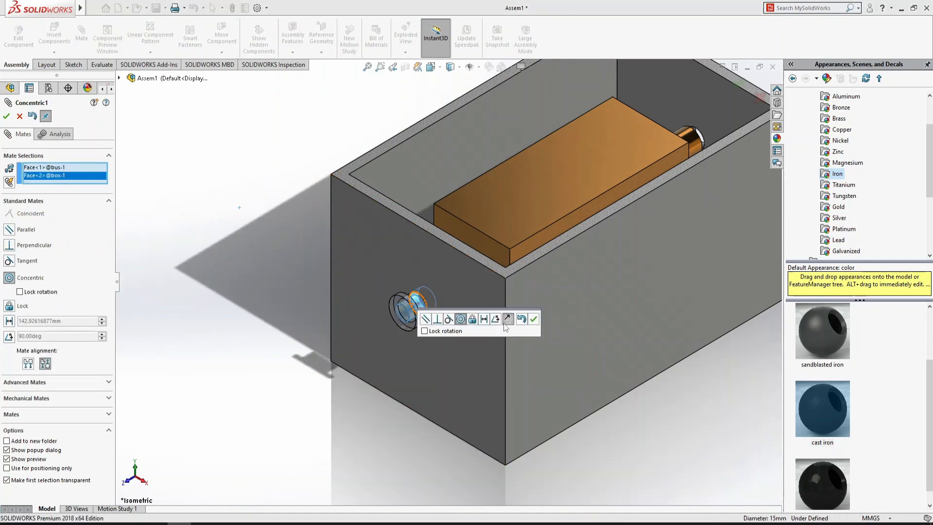
pyautogui.click(534, 319)
# - Mate the underside of the bushing's flange coincident with the outer face of the box's end wall
pyautogui.click(443, 296)
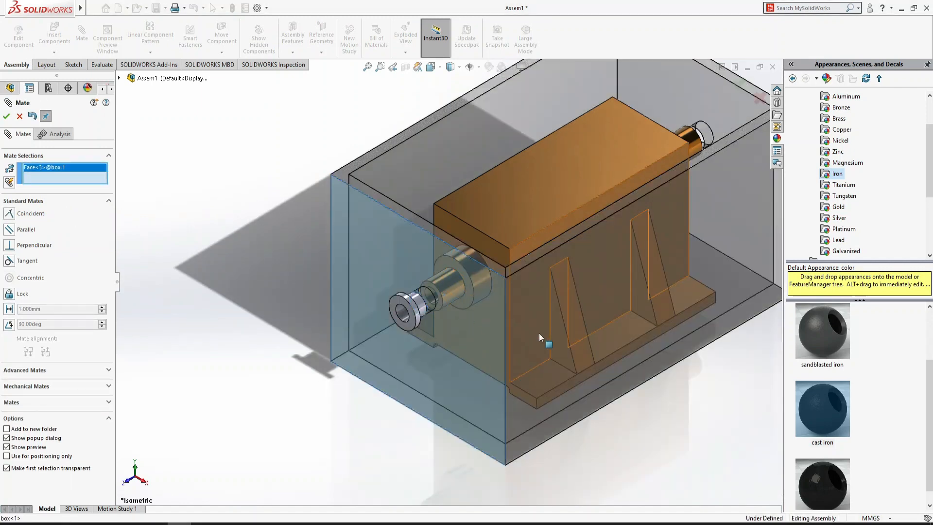
pyautogui.moveTo(542, 333); pyautogui.dragTo(474, 265, button='middle')
pyautogui.scroll(-8, 369, 299)
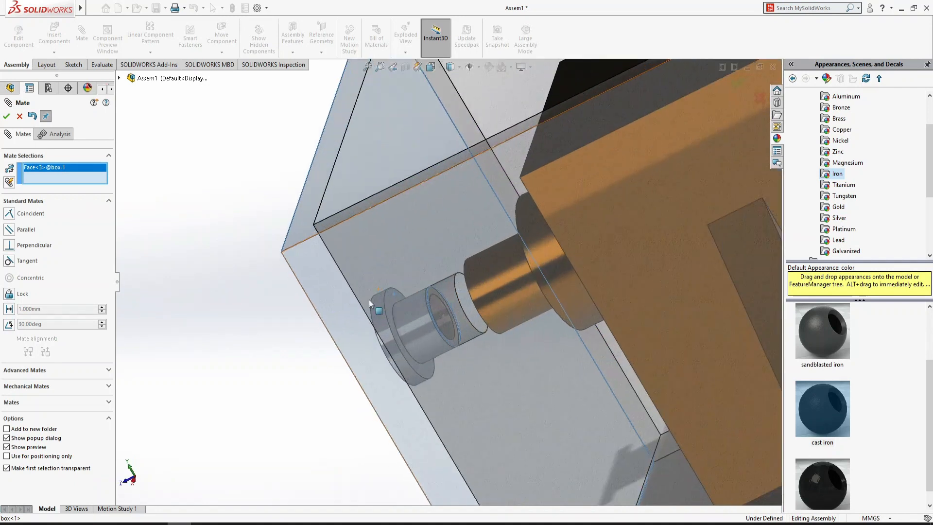
pyautogui.click(240, 231)
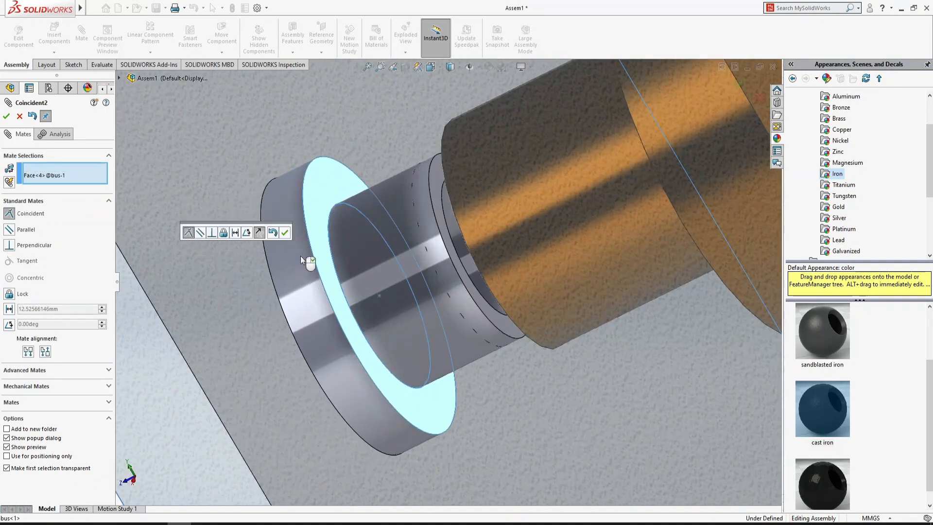
pyautogui.hotkey('ctrl', '7')
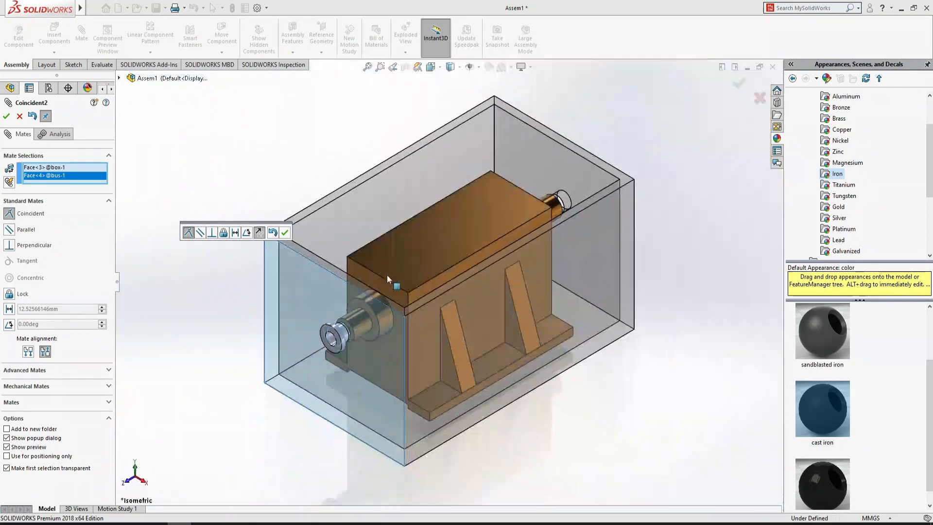
pyautogui.click(290, 234)
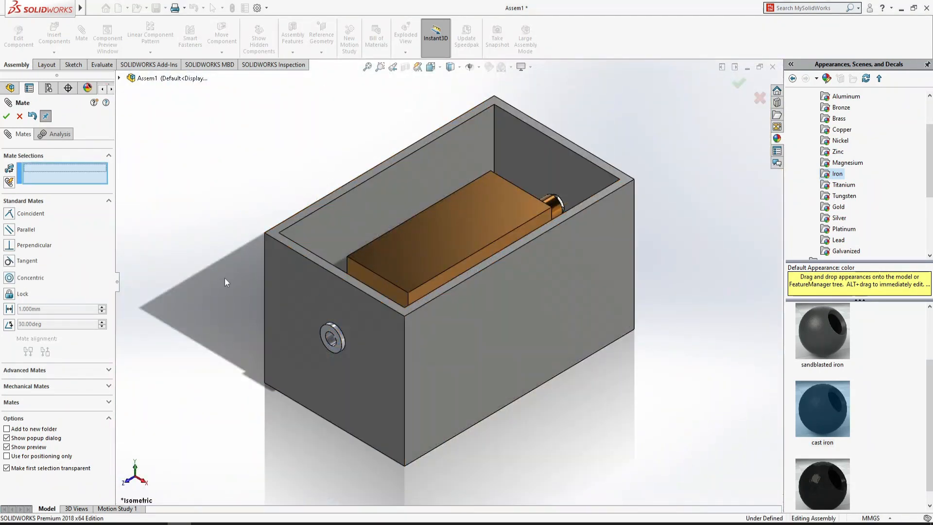
pyautogui.press('Escape')
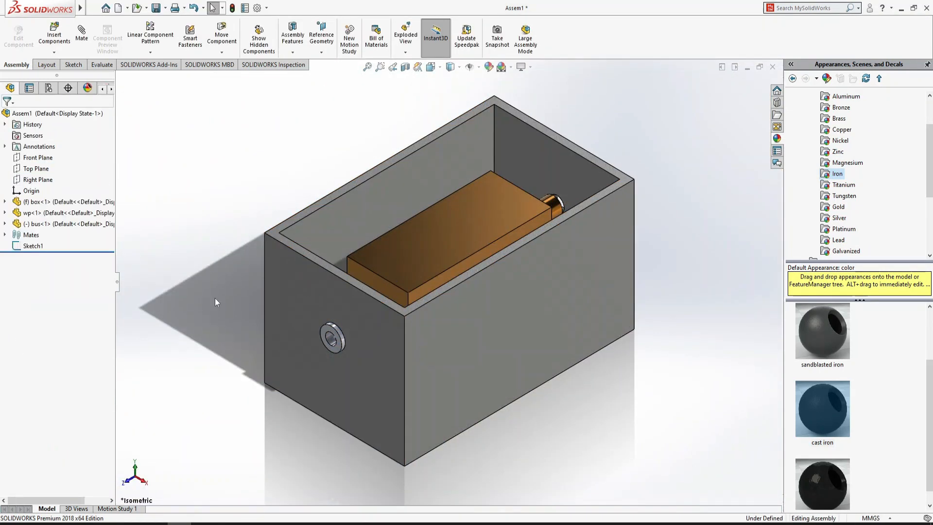
# - Delete Sketch1 from the assembly
pyautogui.click(34, 246)
pyautogui.press('Delete')
pyautogui.press('Return')
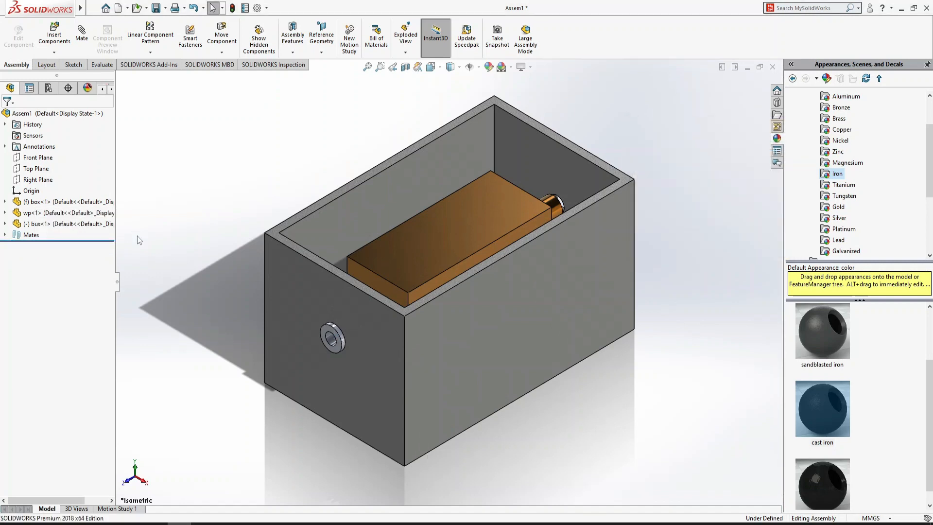
# - Place a second copy of the bus component in free space beside the box's opposite end
pyautogui.scroll(-5, 386, 299)
pyautogui.scroll(7, 387, 298)
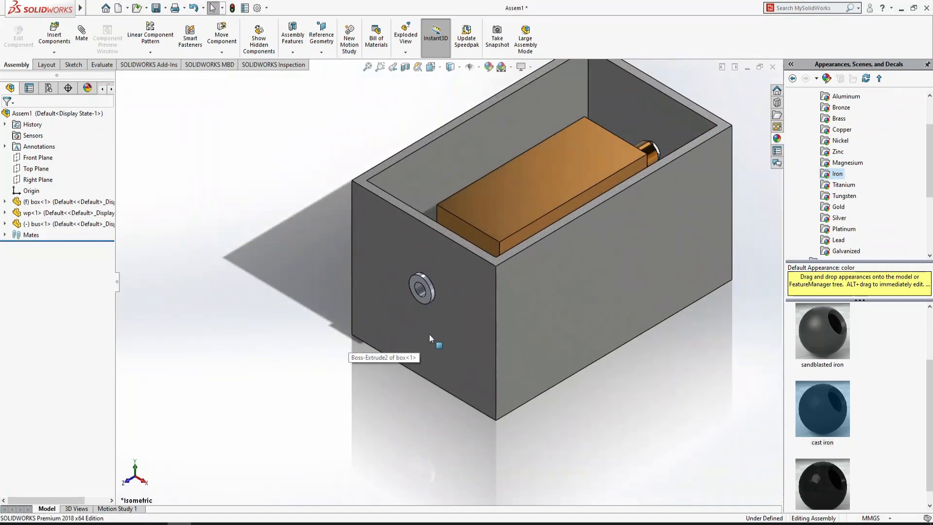
pyautogui.click(430, 292)
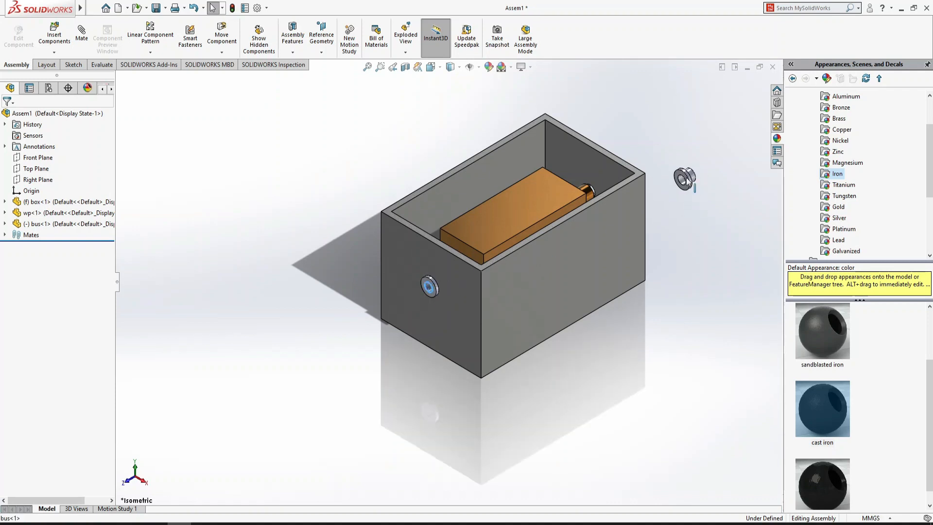
pyautogui.click(693, 197)
pyautogui.press('f')
pyautogui.scroll(-5, 565, 211)
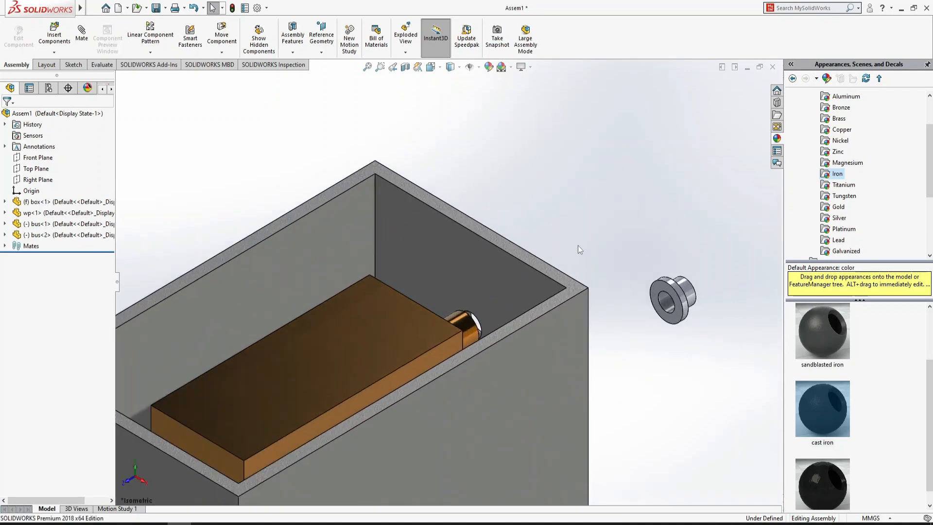
# - Mate the second bushing concentric with the opposite end wall's hole, flipping the alignment so its sleeve points into the box
pyautogui.press('space')
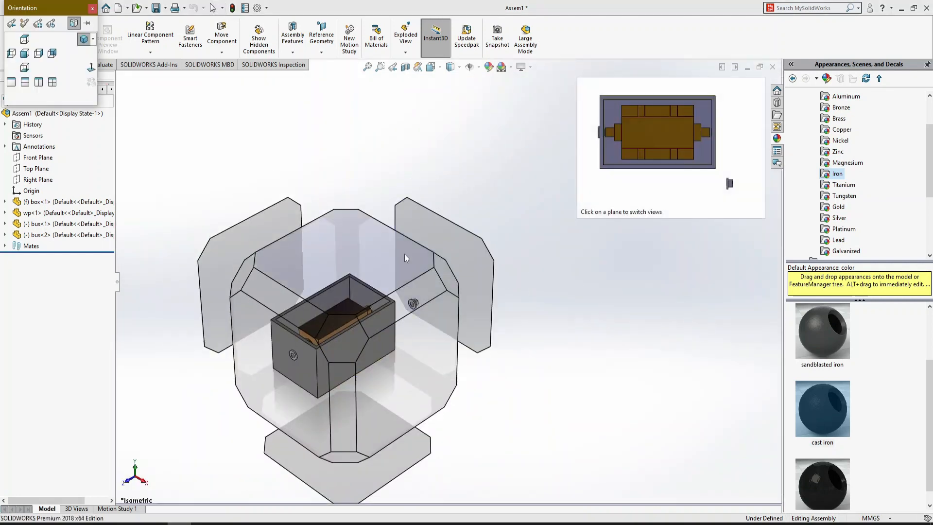
pyautogui.click(441, 275)
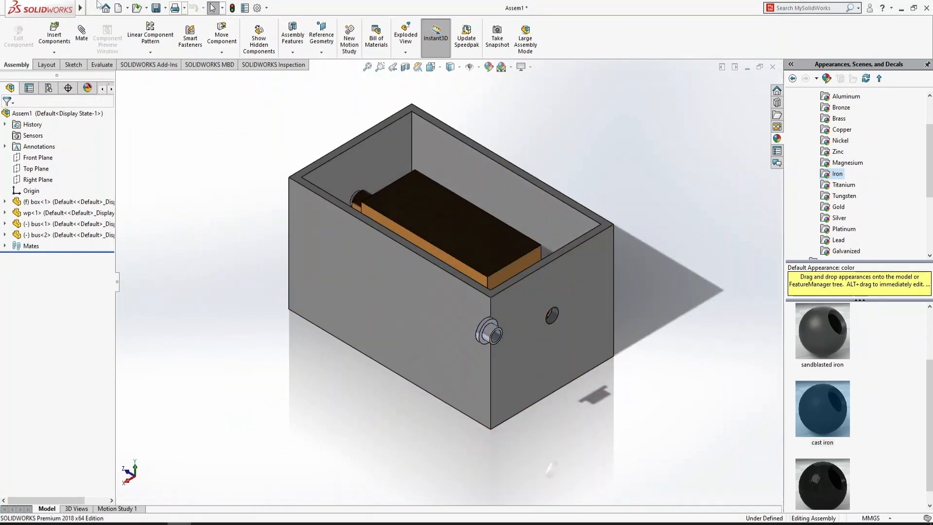
pyautogui.click(82, 38)
pyautogui.scroll(-5, 557, 317)
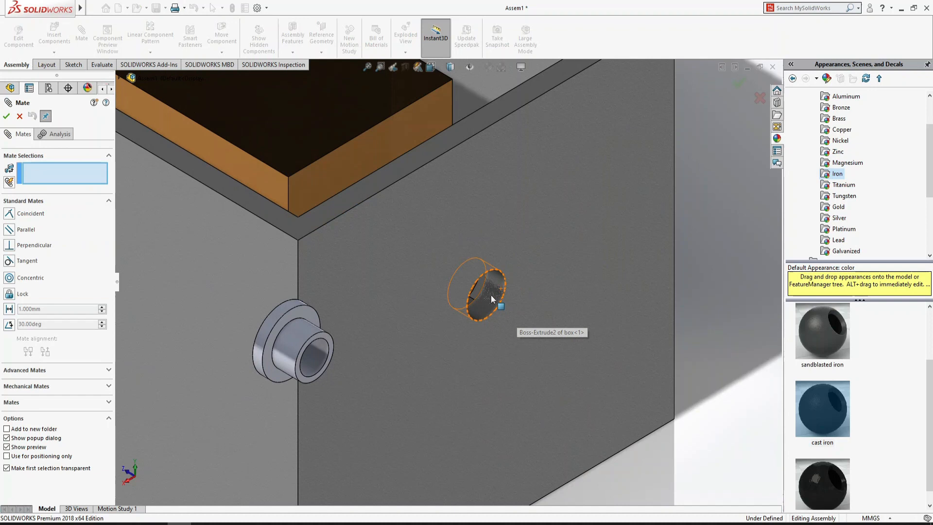
pyautogui.click(490, 296)
pyautogui.click(293, 340)
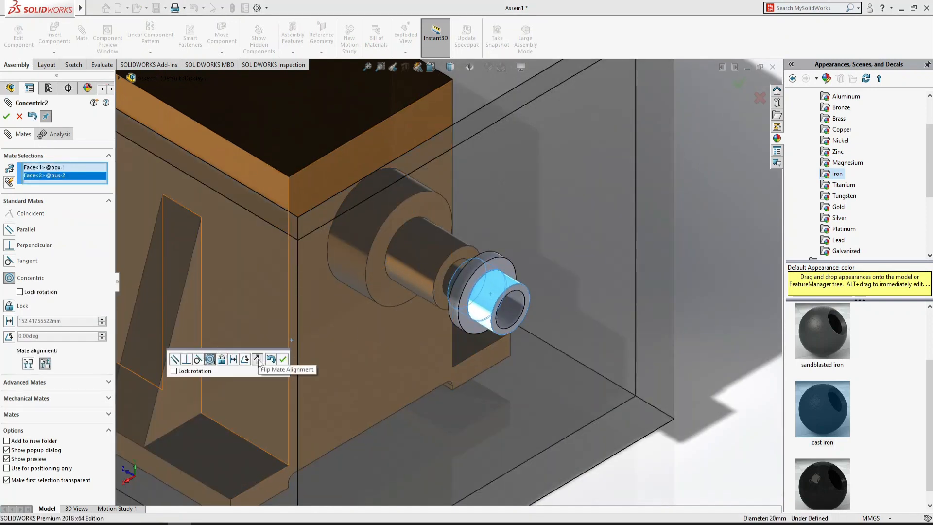
pyautogui.click(258, 359)
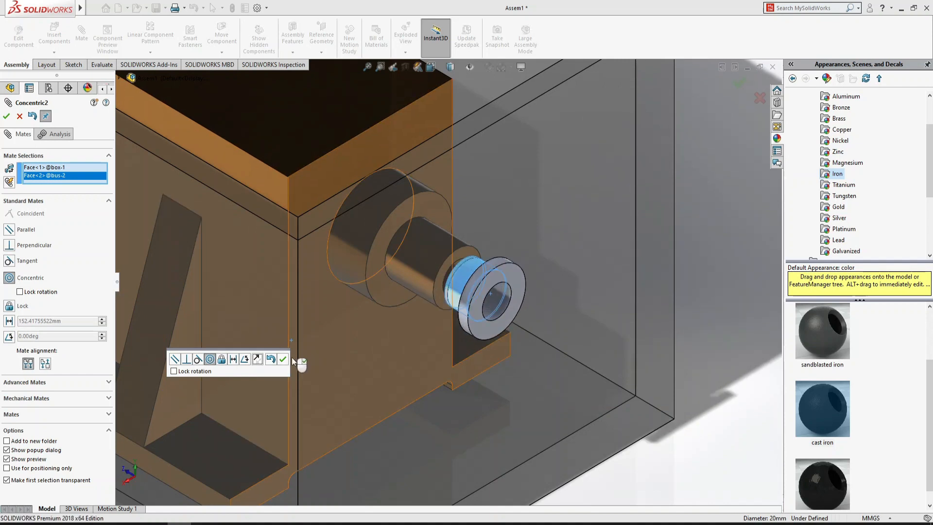
pyautogui.click(283, 359)
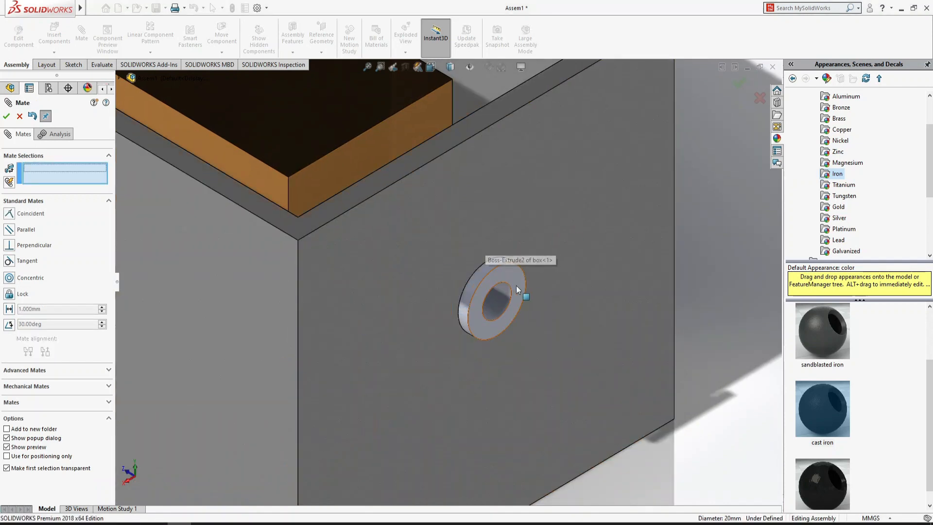
# - Mate the second bushing's flange underside coincident with the outer face of its end wall
pyautogui.click(573, 245)
pyautogui.moveTo(561, 272); pyautogui.dragTo(637, 274, button='middle')
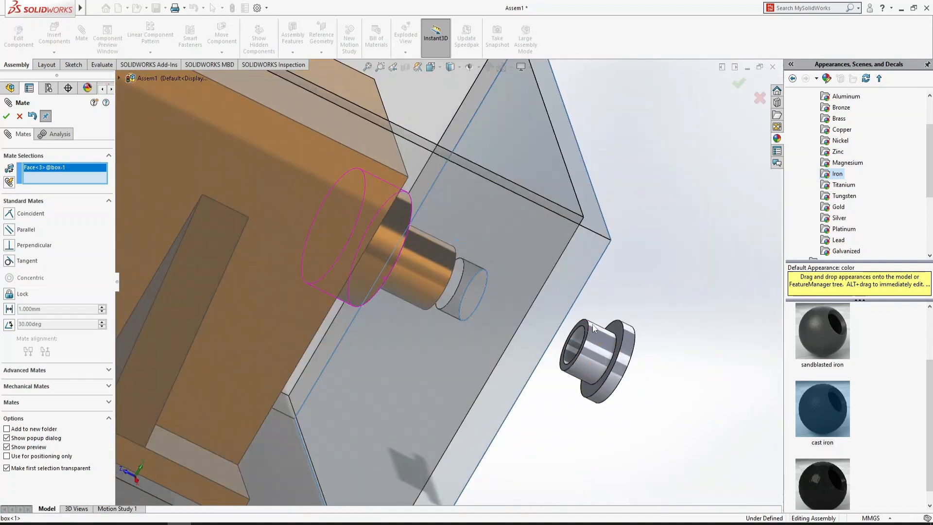
pyautogui.scroll(-2, 603, 332)
pyautogui.moveTo(602, 331); pyautogui.dragTo(580, 282, button='middle')
pyautogui.click(579, 280)
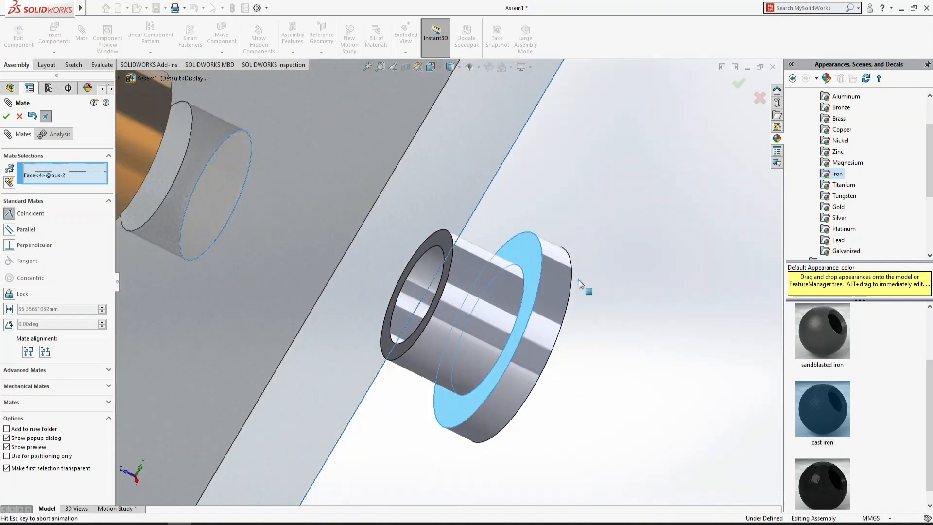
pyautogui.click(771, 334)
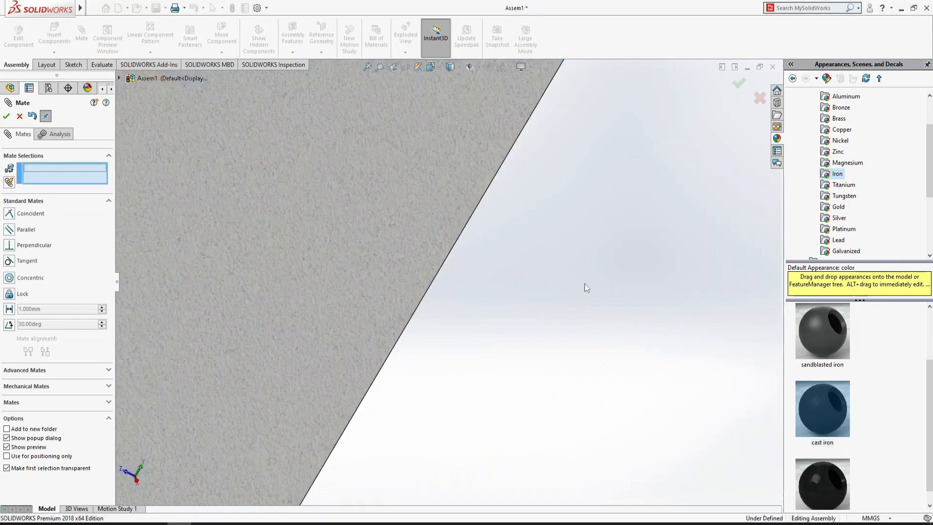
pyautogui.hotkey('ctrl', '7')
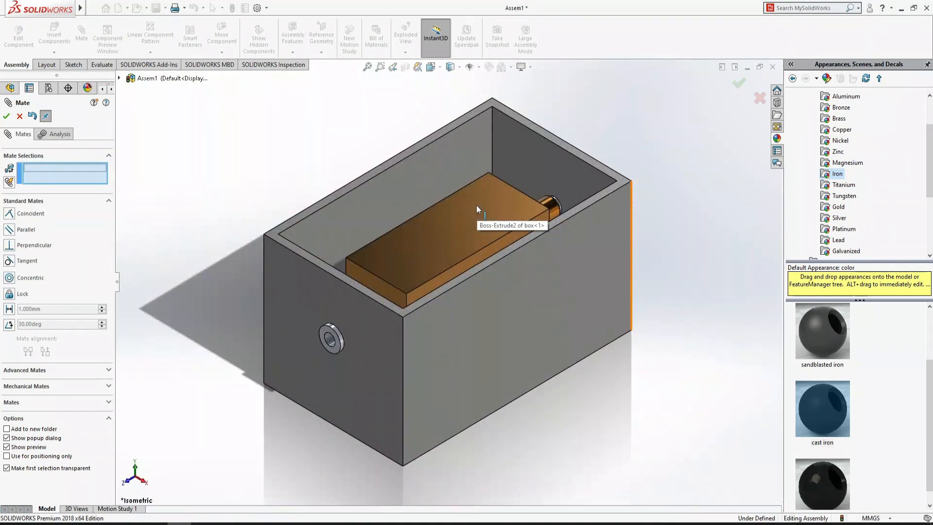
pyautogui.press('Escape')
# - Examine from above how the bushings sit in the box's end walls relative to the wp part's shaft ends
pyautogui.scroll(-3, 584, 192)
pyautogui.click(396, 273)
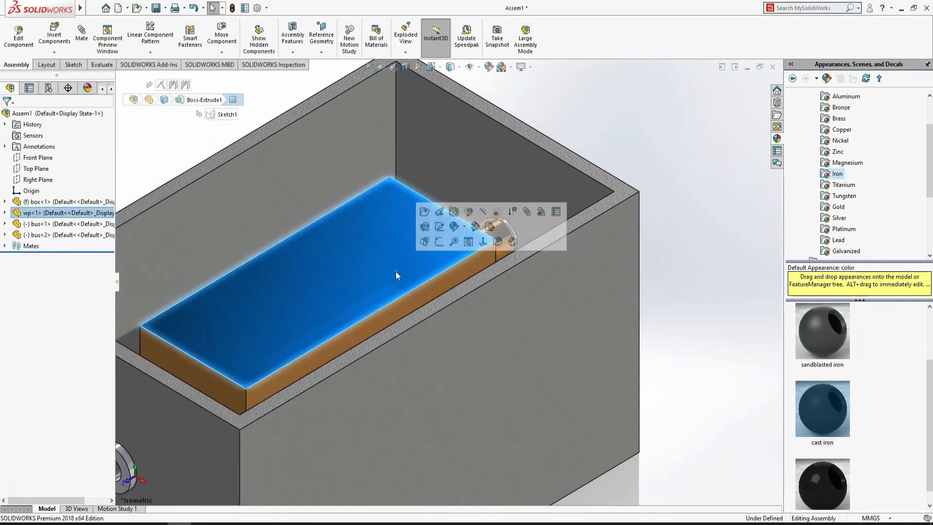
pyautogui.hotkey('ctrl', '8')
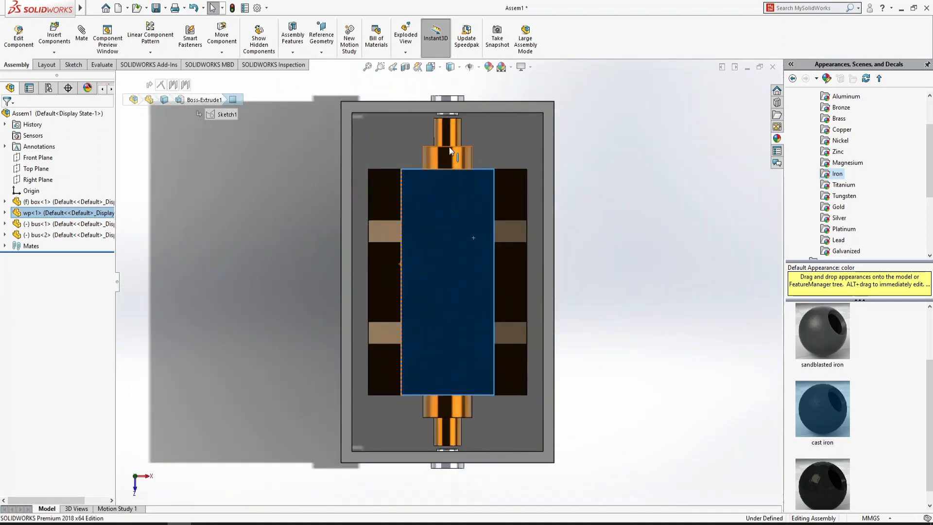
pyautogui.scroll(-6, 424, 109)
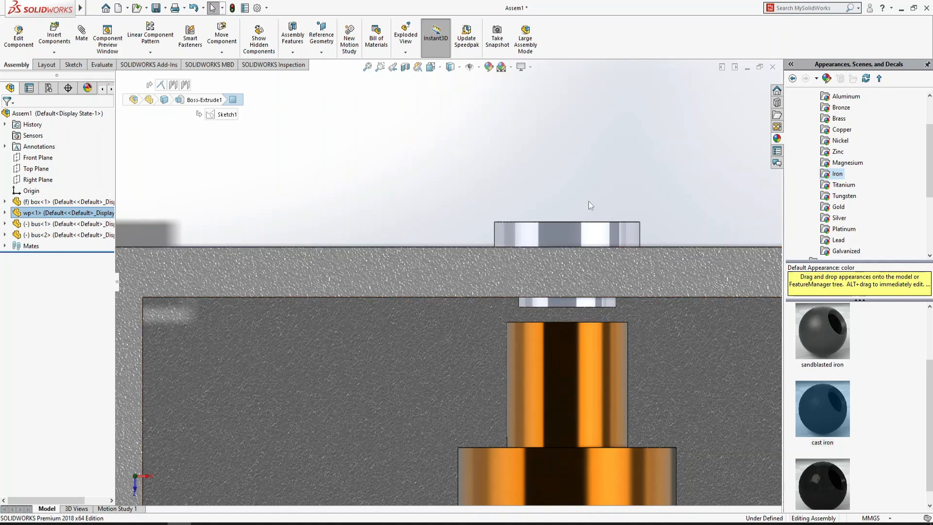
pyautogui.hotkey('ctrl', '7')
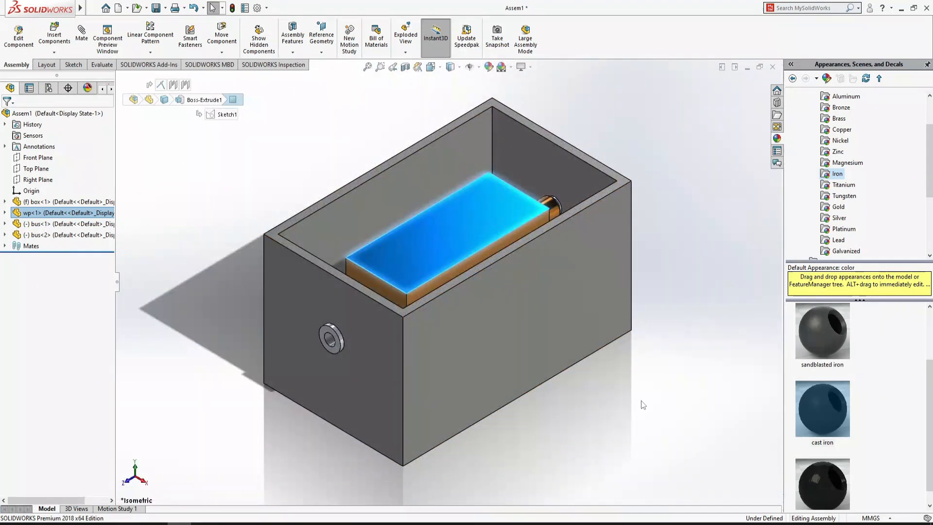
pyautogui.click(643, 404)
# - Make the box component transparent in the assembly
pyautogui.click(575, 286)
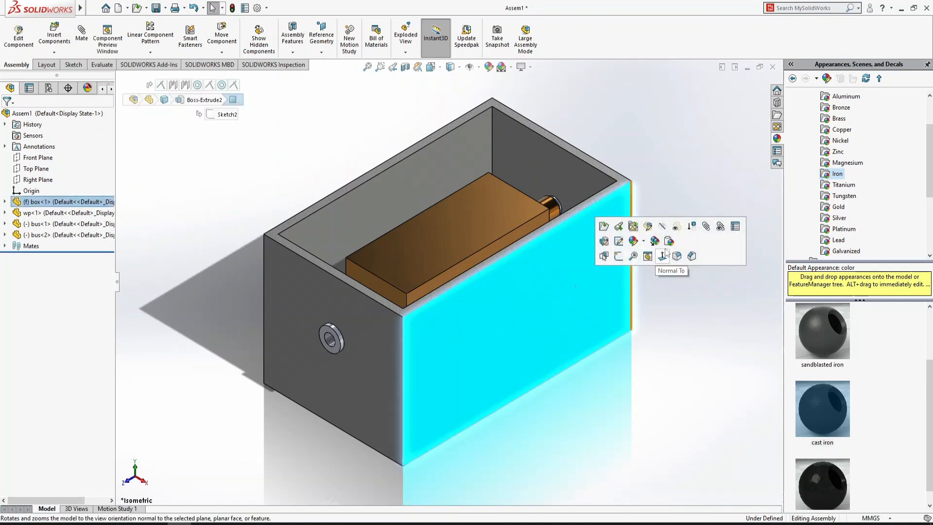
pyautogui.click(678, 231)
pyautogui.click(666, 236)
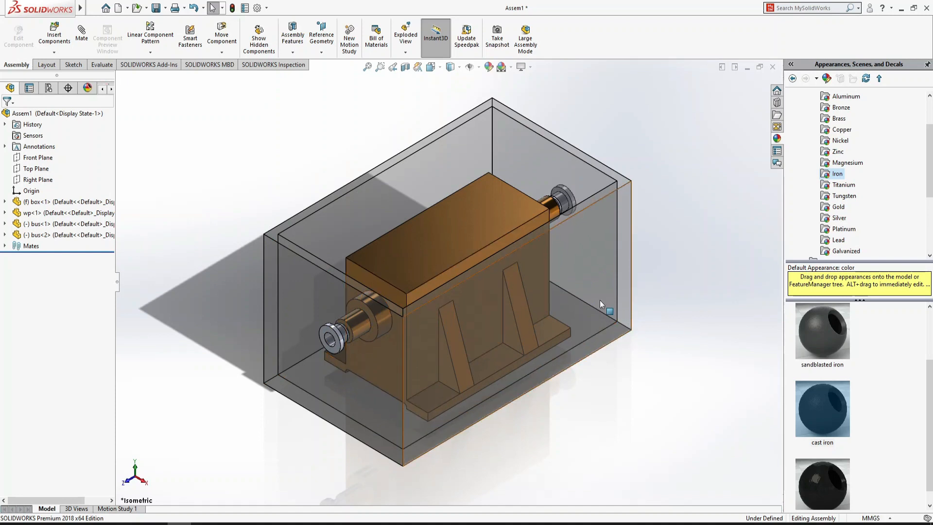
# - Start an assembly sketch on the box's long side face and place a point at the midpoint of the wp base plate's end edge
pyautogui.click(594, 268)
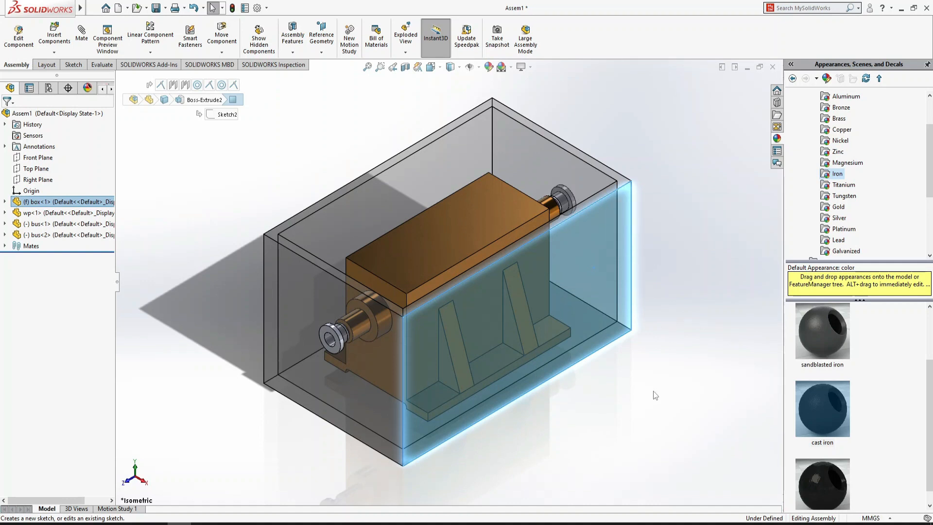
pyautogui.hotkey('ctrl', '8')
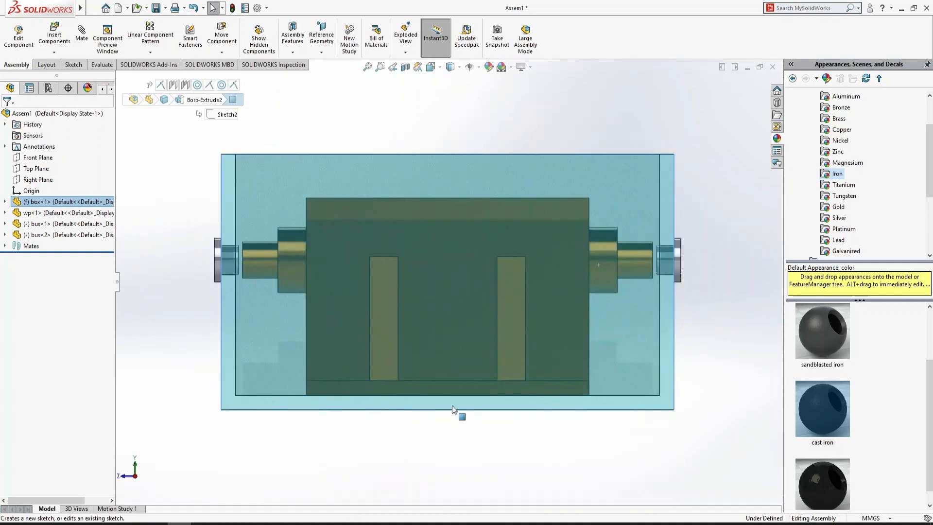
pyautogui.click(617, 357)
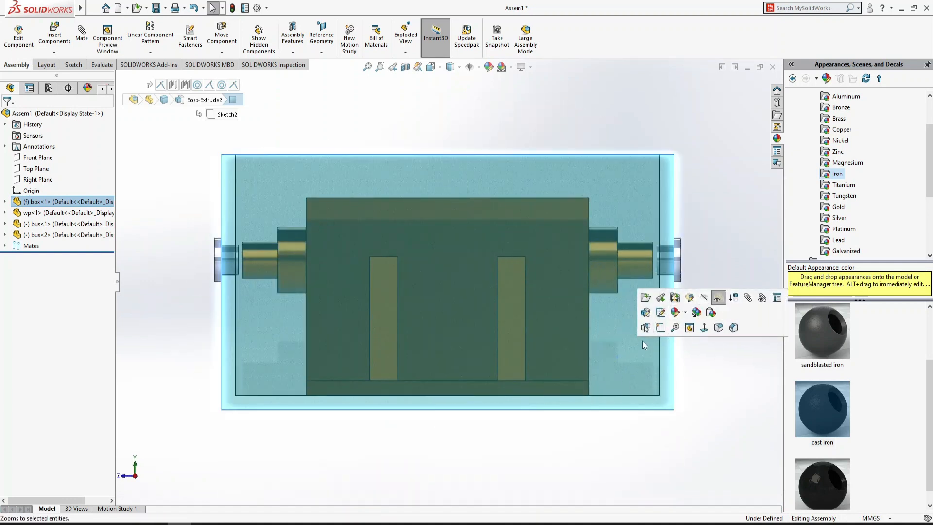
pyautogui.click(660, 328)
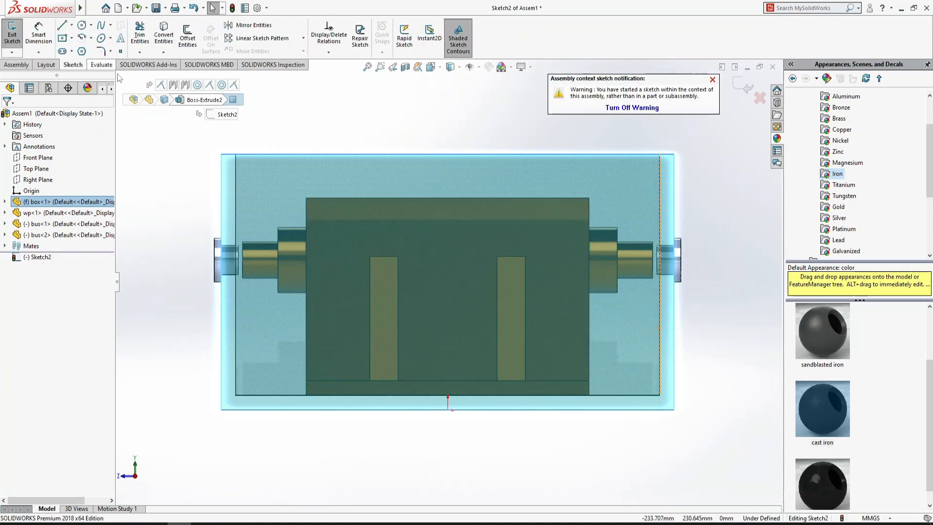
pyautogui.click(121, 52)
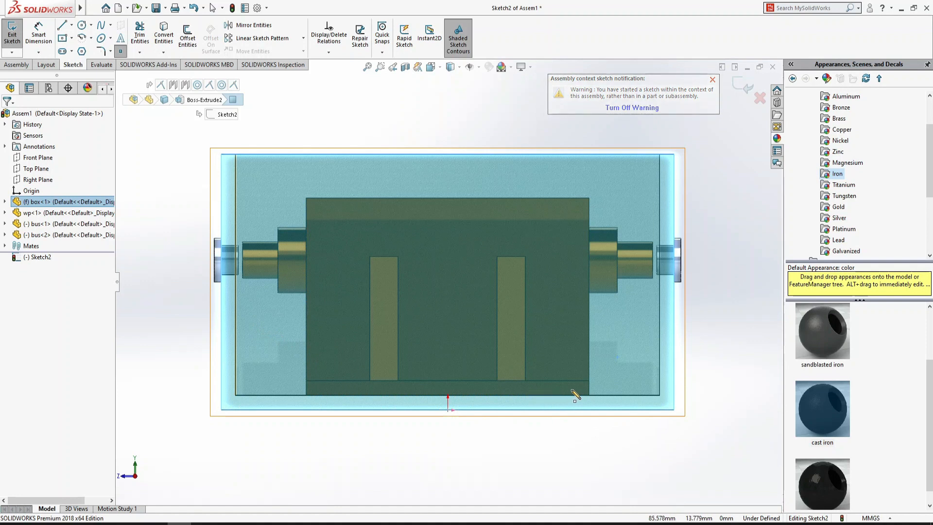
pyautogui.click(590, 388)
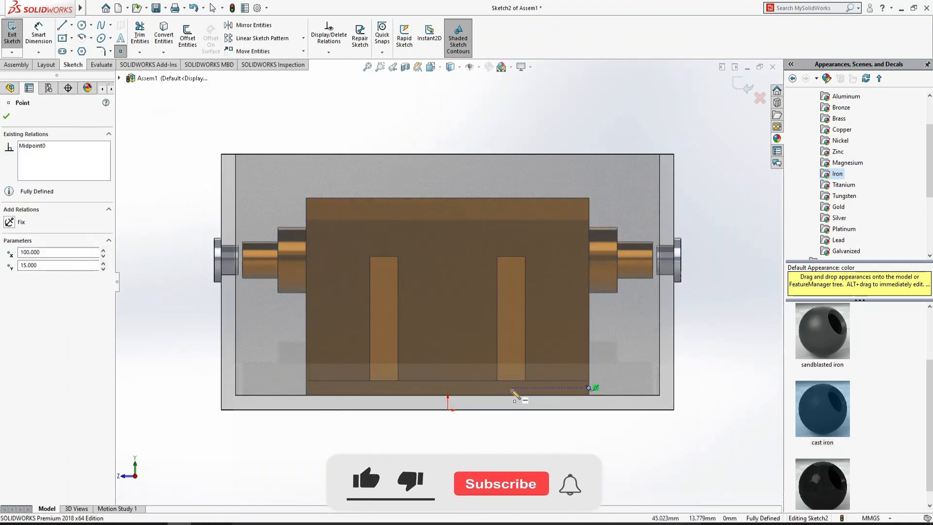
# - Place two more sketch points level with the first, one below each upright rib of the wp part
pyautogui.click(513, 387)
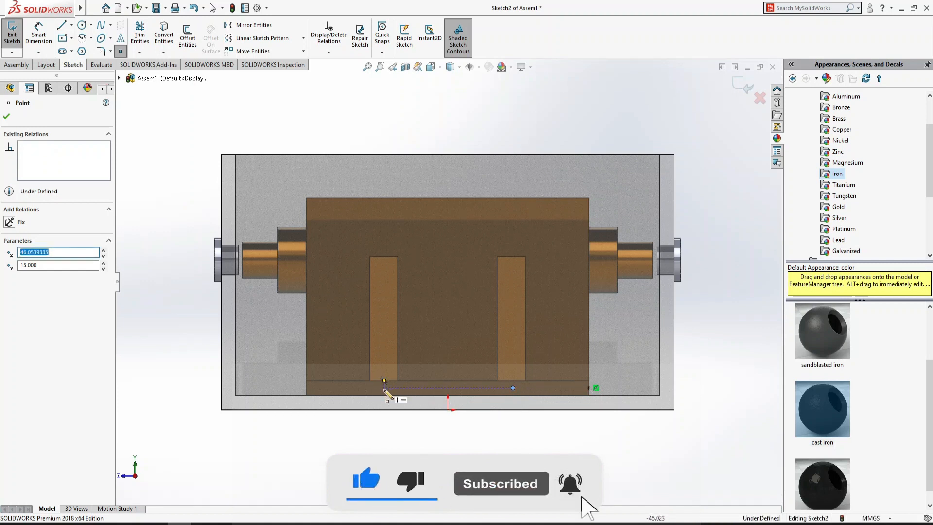
pyautogui.click(384, 389)
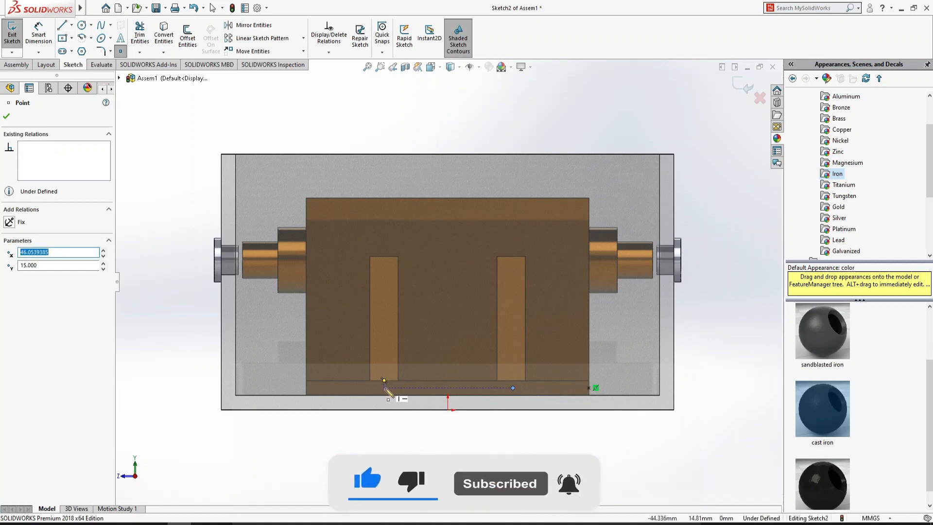
pyautogui.press('Escape')
# - Replace the point below the rib closer to the edge point with one at X 45, Y 15, and delete the edge midpoint point
pyautogui.click(512, 388)
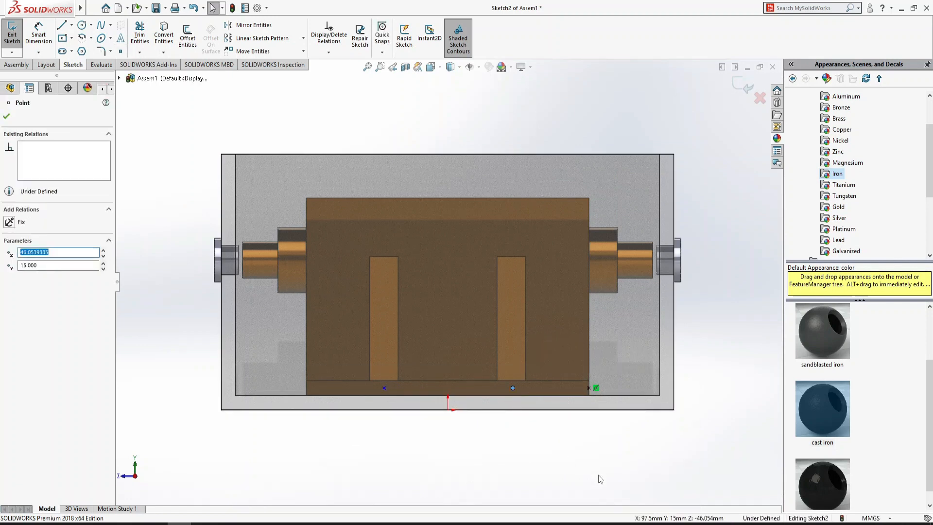
pyautogui.press('Delete')
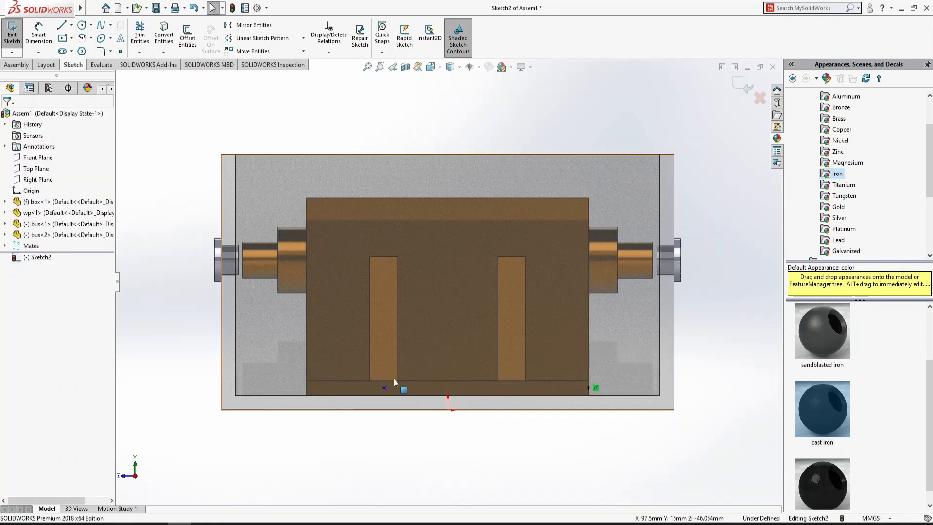
pyautogui.click(122, 52)
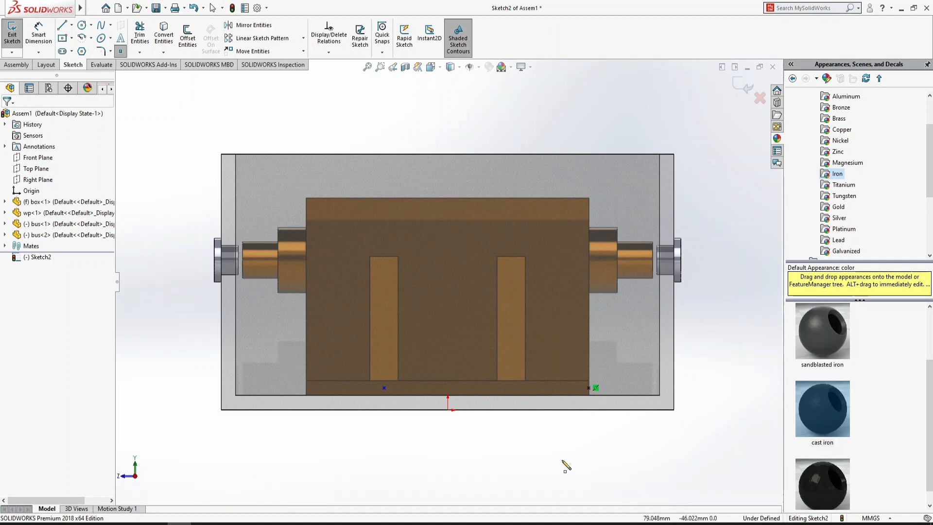
pyautogui.click(511, 387)
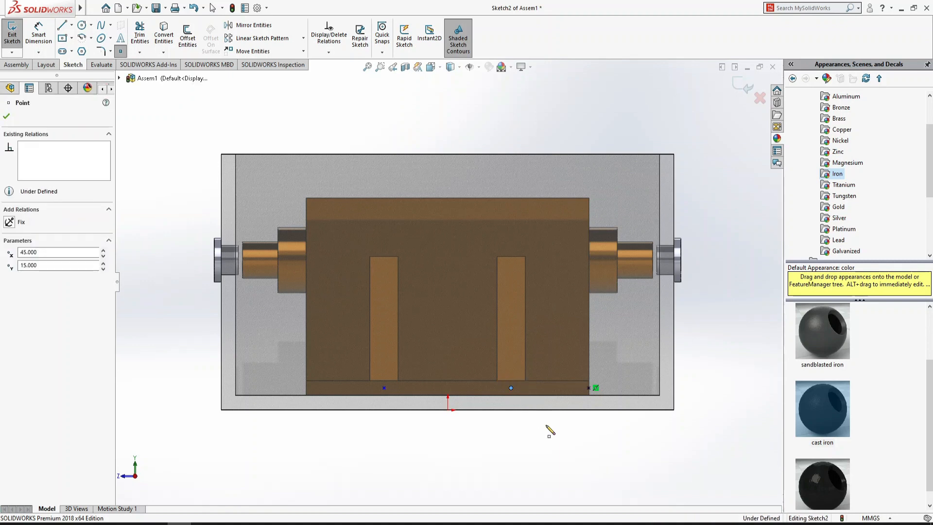
pyautogui.press('Escape')
pyautogui.click(589, 387)
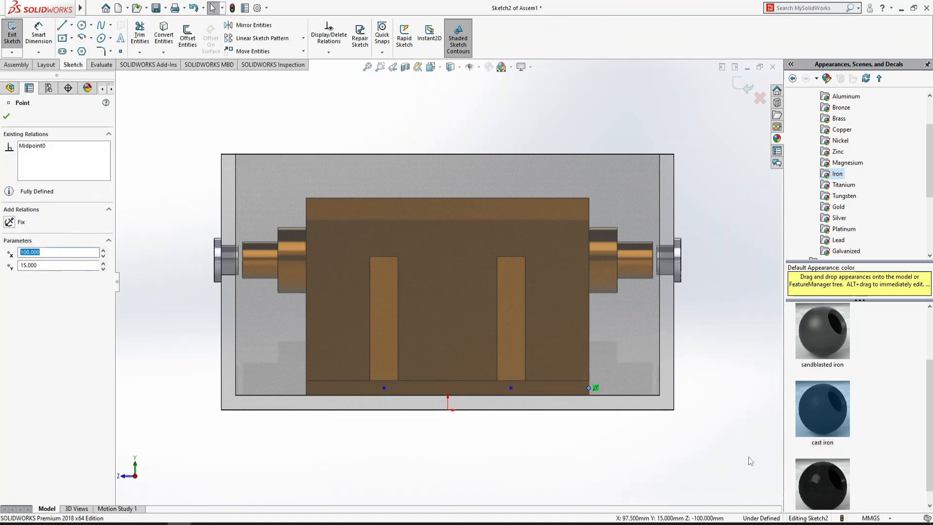
pyautogui.click(742, 457)
# - Dimension the horizontal spacing between the two points below the ribs
pyautogui.click(38, 34)
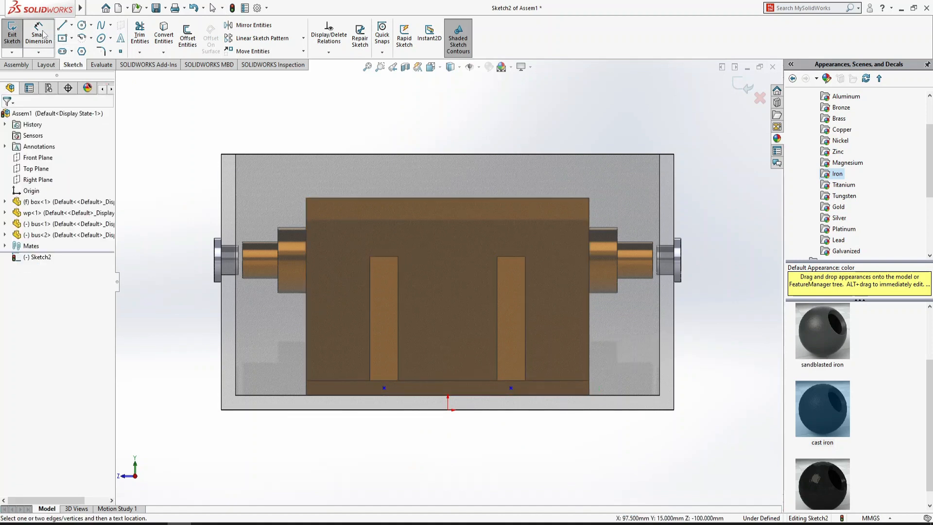
pyautogui.click(511, 388)
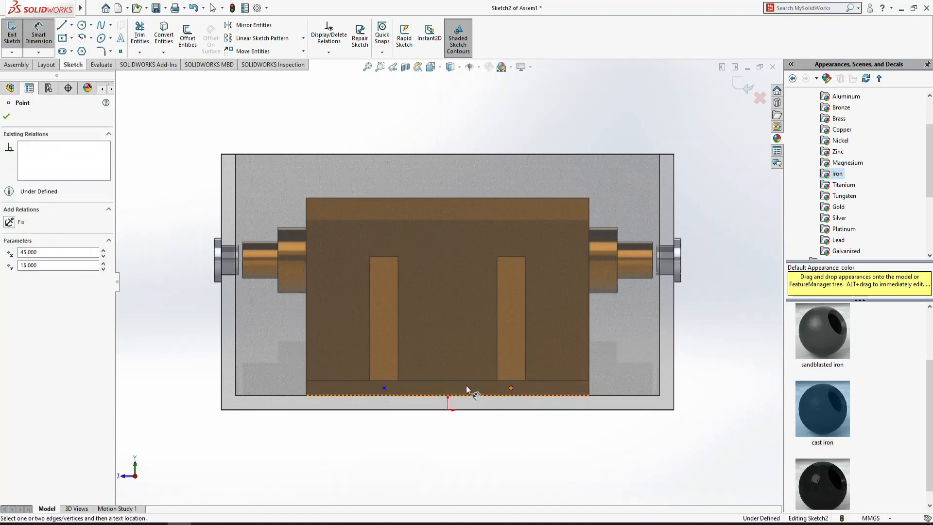
pyautogui.click(384, 388)
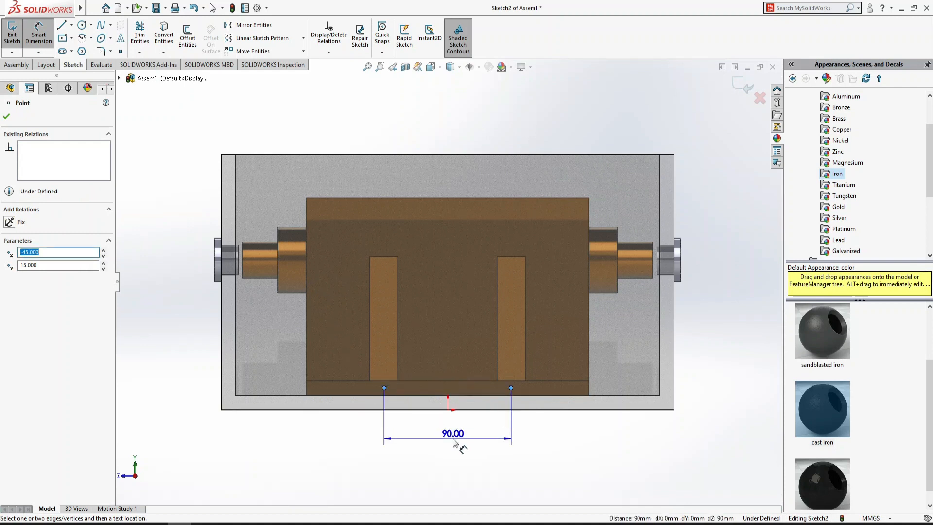
pyautogui.click(455, 442)
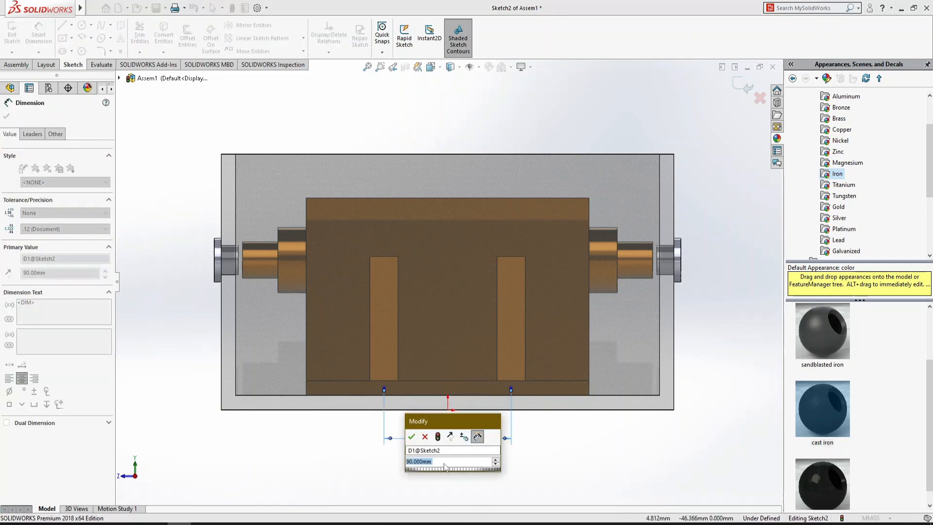
pyautogui.click(411, 437)
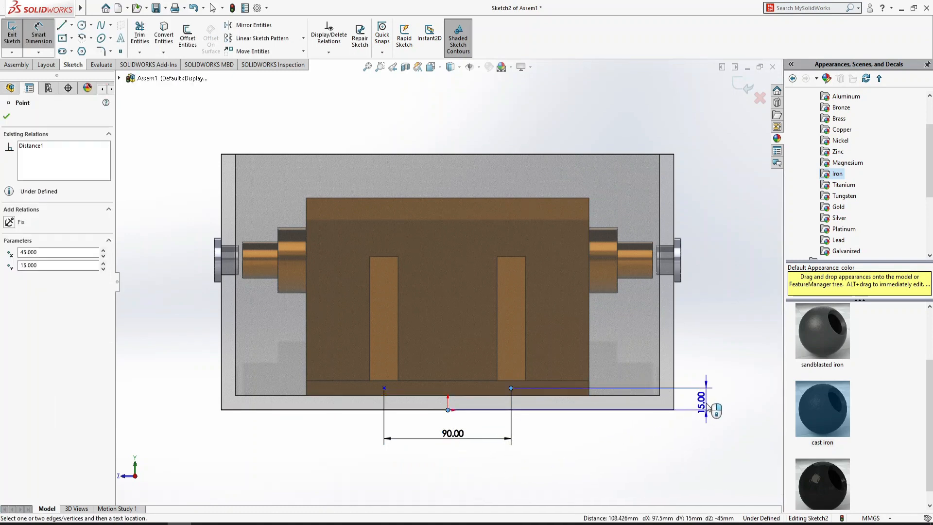
# - Dimension the point's height above the origin and finish the assembly sketch
pyautogui.click(714, 410)
pyautogui.click(669, 395)
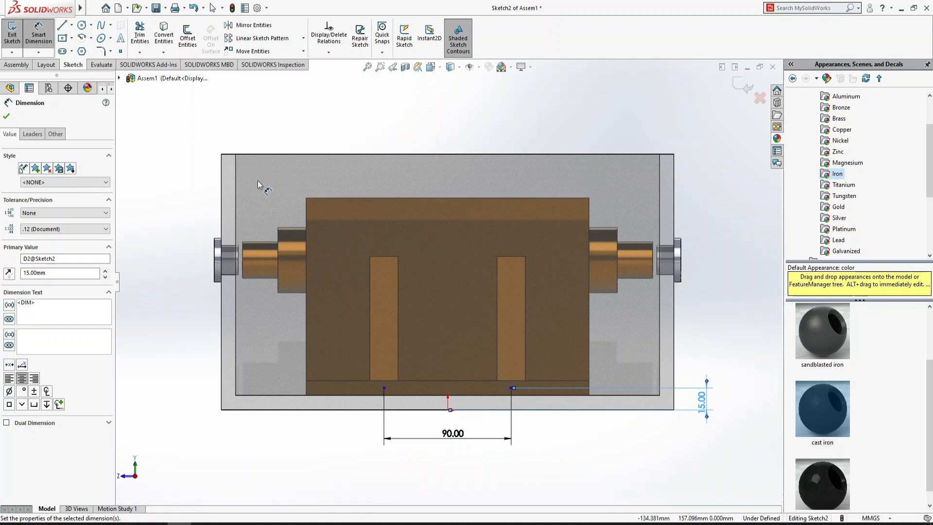
pyautogui.press('Escape')
pyautogui.click(743, 88)
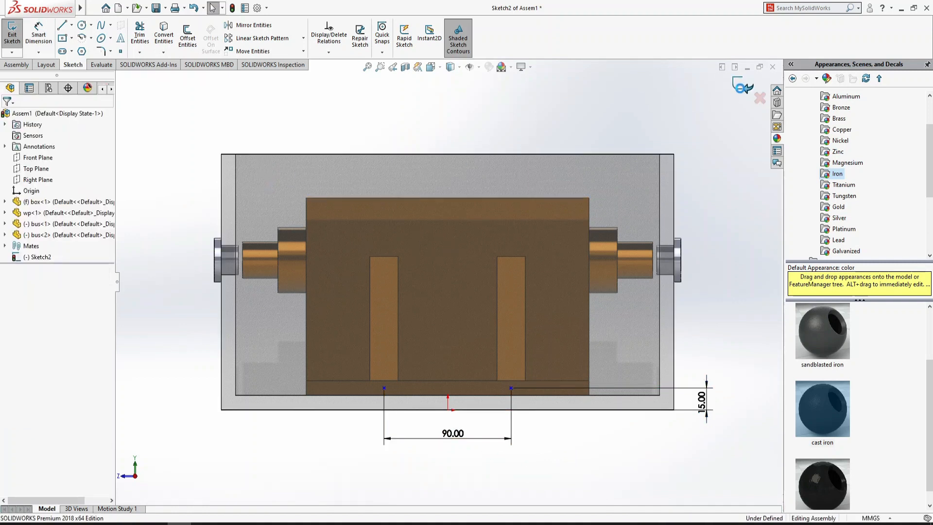
# - Open the box part from the assembly and start a sketch on its long outer side face
pyautogui.click(616, 174)
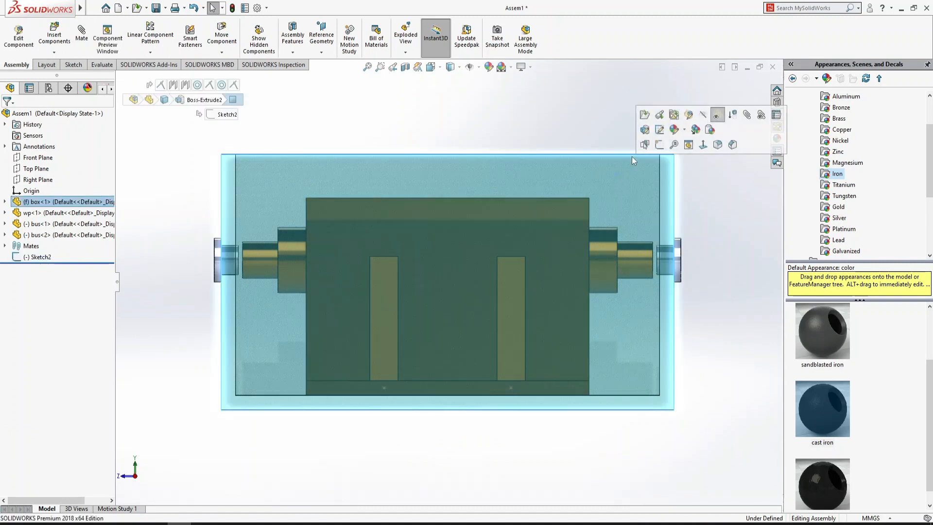
pyautogui.click(645, 114)
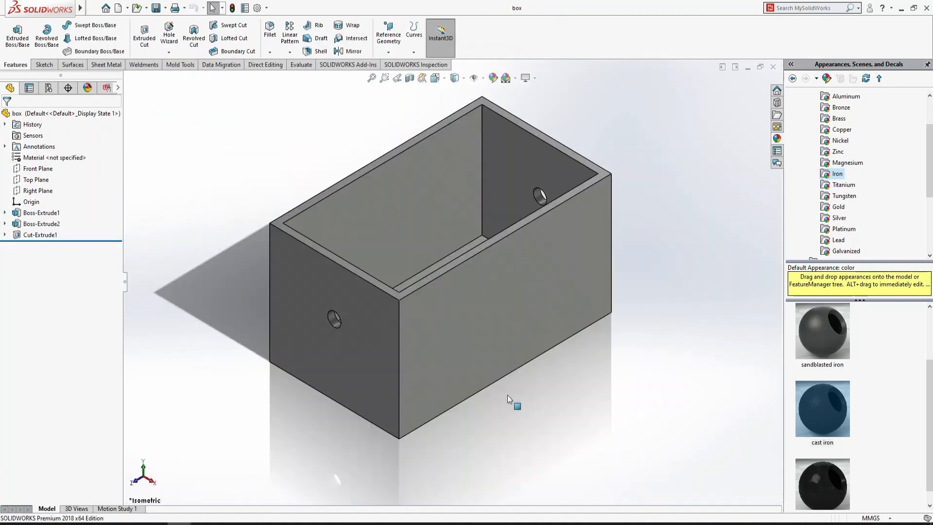
pyautogui.click(510, 358)
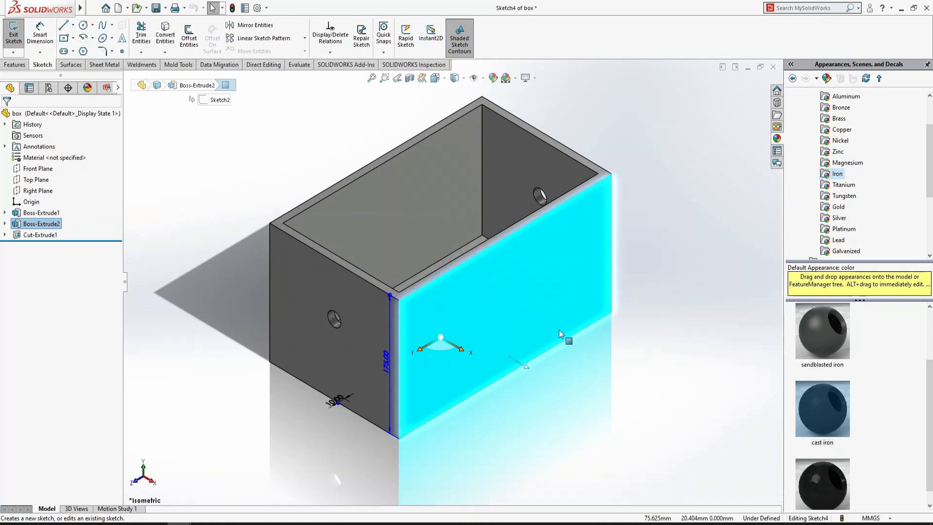
pyautogui.click(553, 327)
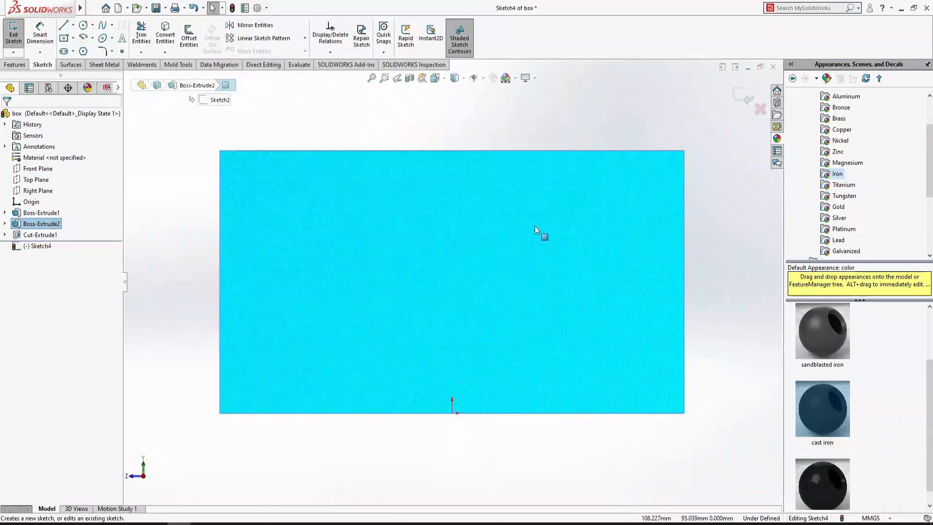
# - Sketch two small circles near the face's lower edge, one on each side of the origin, and make them equal
pyautogui.click(84, 25)
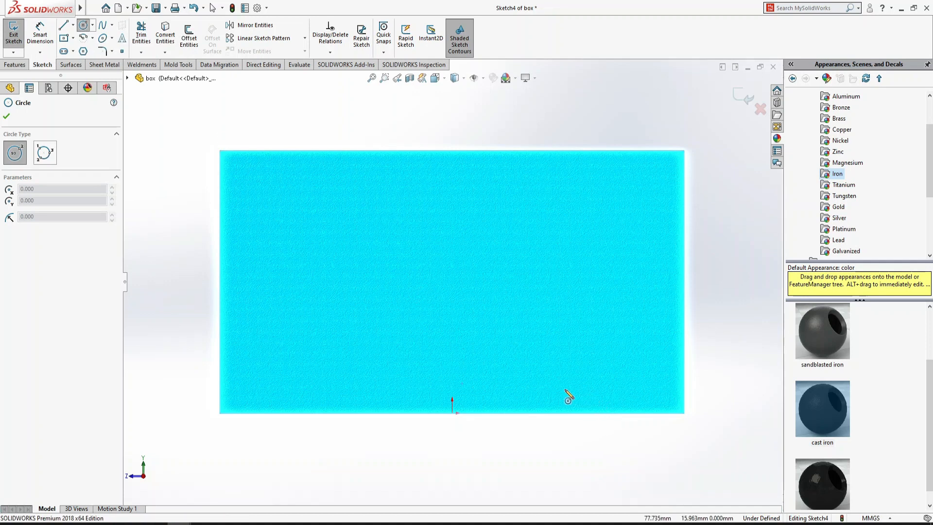
pyautogui.moveTo(566, 390); pyautogui.dragTo(574, 390)
pyautogui.moveTo(391, 390); pyautogui.dragTo(402, 389)
pyautogui.press('Escape')
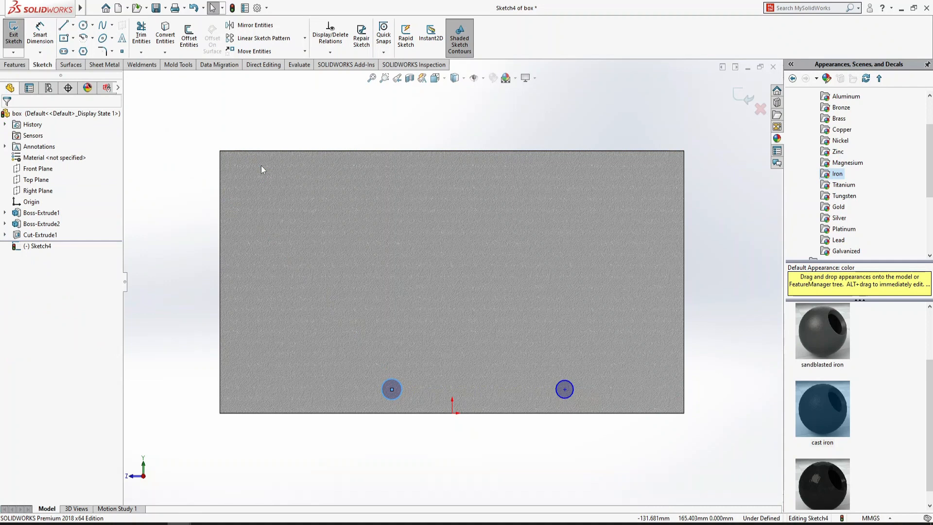
pyautogui.keyDown('ctrl'); pyautogui.click(574, 391); pyautogui.keyUp('ctrl')
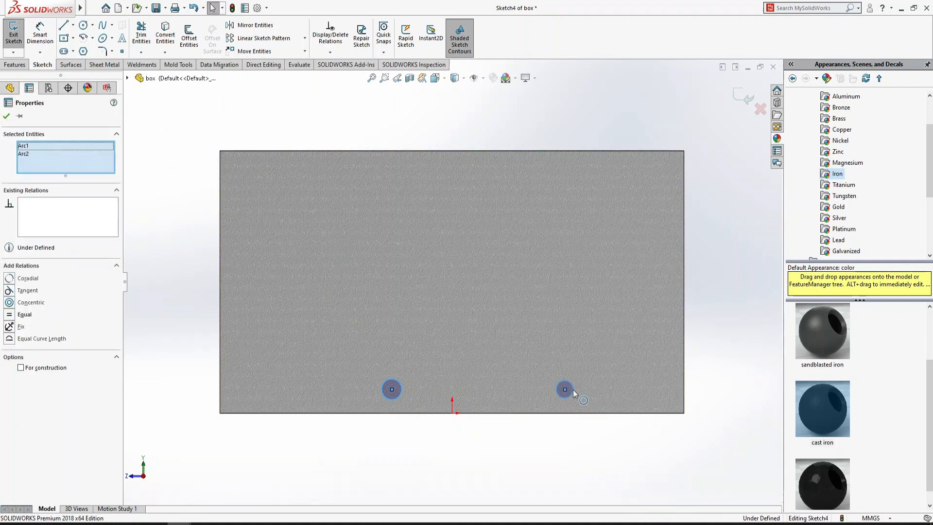
pyautogui.click(10, 319)
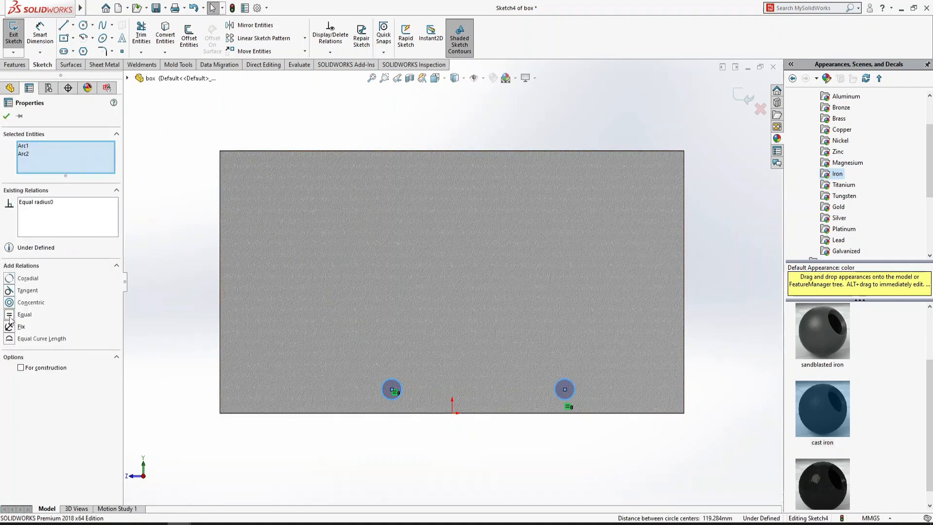
pyautogui.click(130, 304)
# - Dimension the spacing between the two circle centres to 90 mm
pyautogui.click(52, 42)
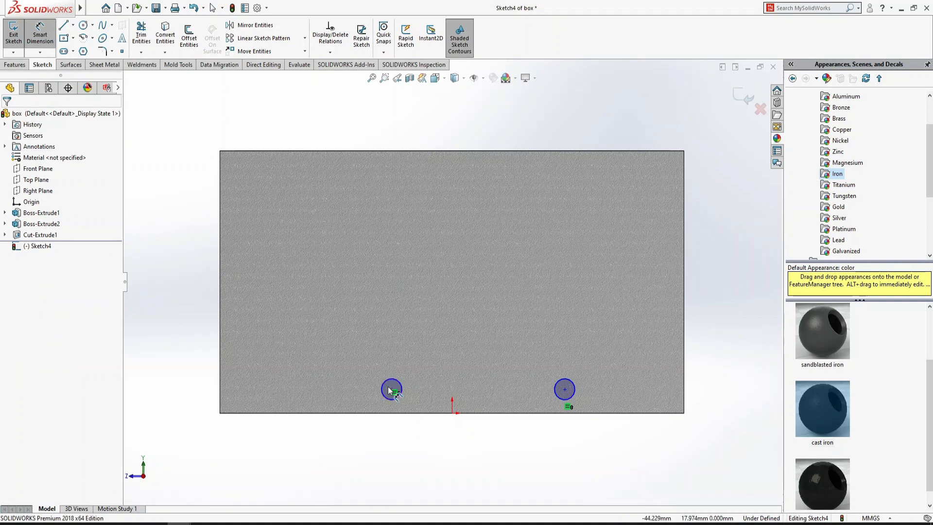
pyautogui.scroll(-3, 394, 392)
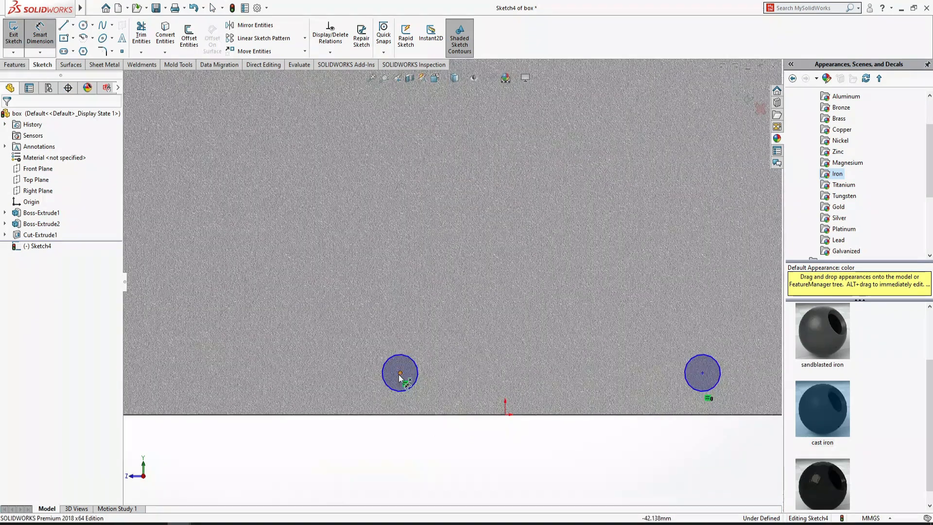
pyautogui.click(392, 390)
pyautogui.click(702, 374)
pyautogui.click(538, 439)
pyautogui.write('90')
pyautogui.press('Return')
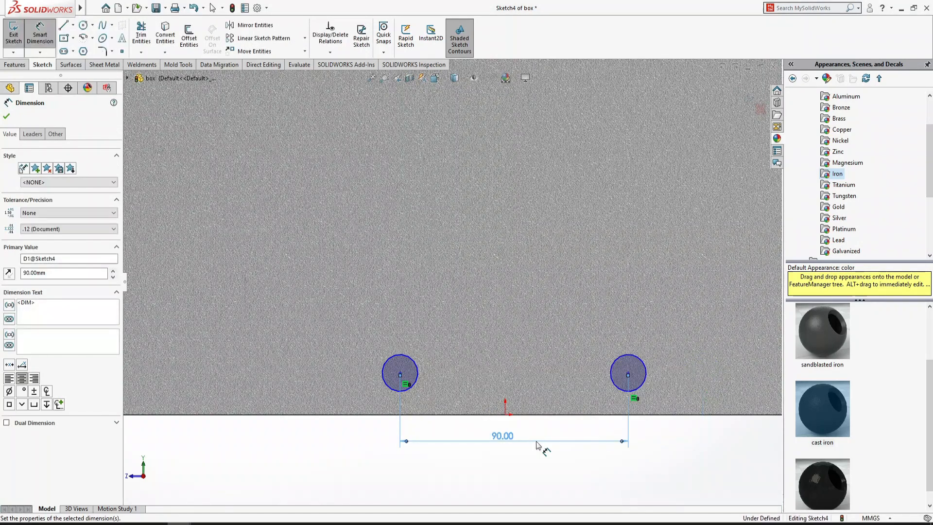
pyautogui.press('Escape')
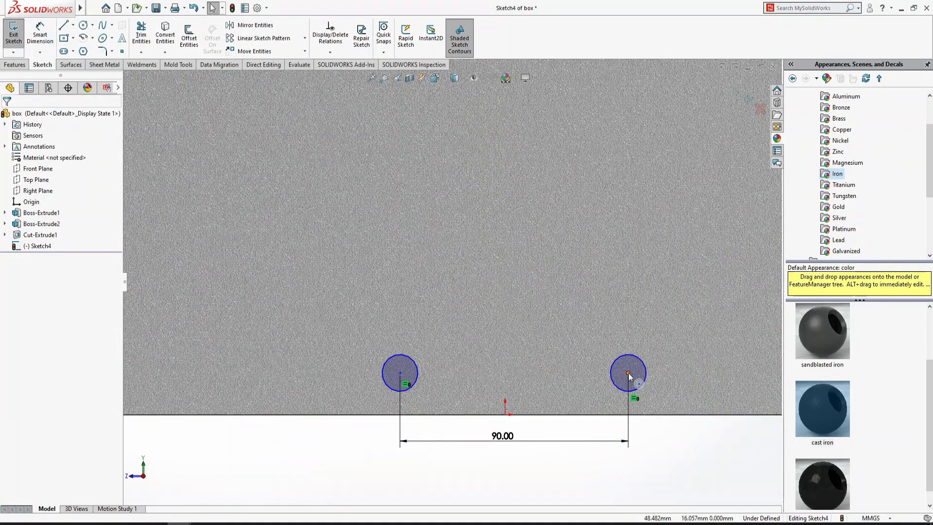
# - Add a horizontal relation between the two circle centres
pyautogui.click(629, 374)
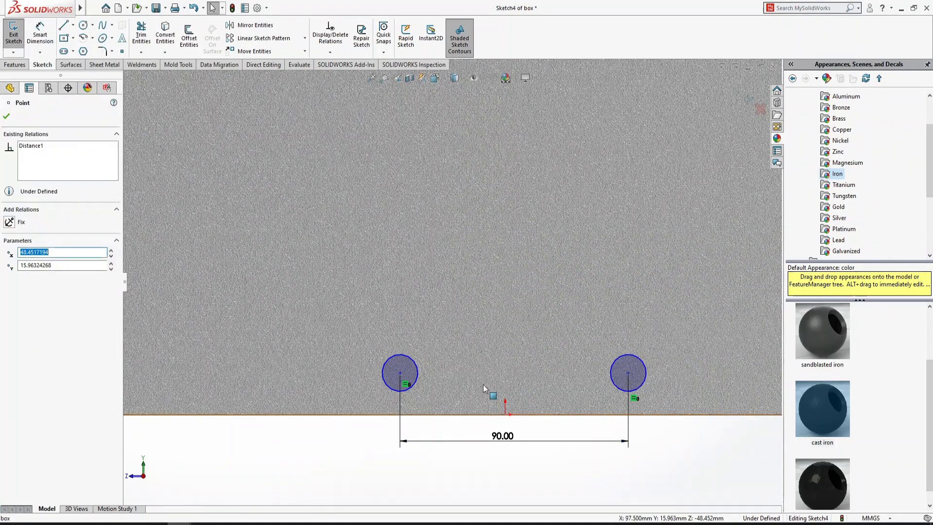
pyautogui.keyDown('ctrl'); pyautogui.click(400, 373); pyautogui.keyUp('ctrl')
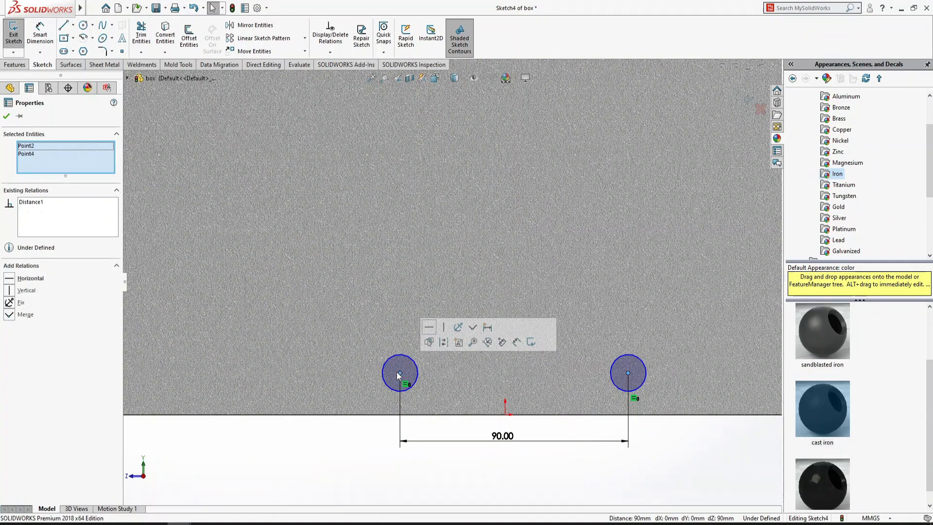
pyautogui.click(13, 279)
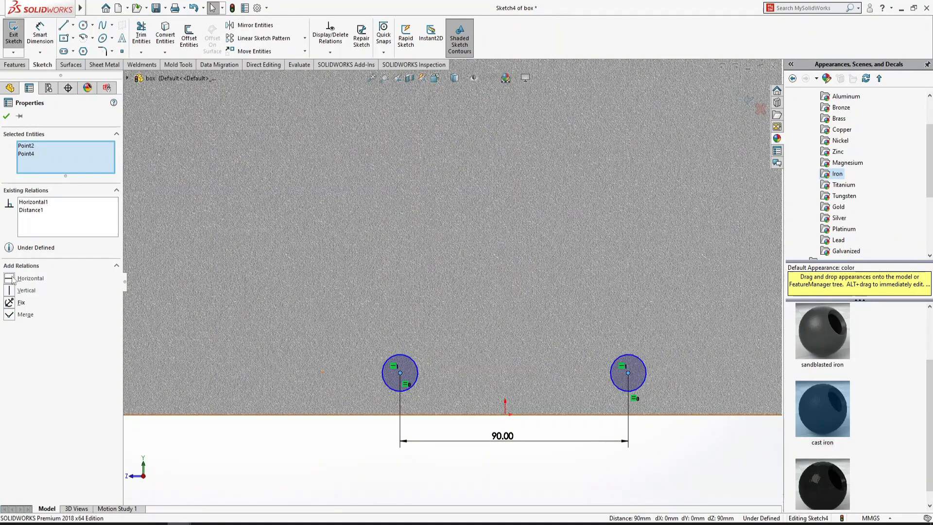
# - Dimension the circle centre's height above the origin to 15 mm
pyautogui.click(40, 38)
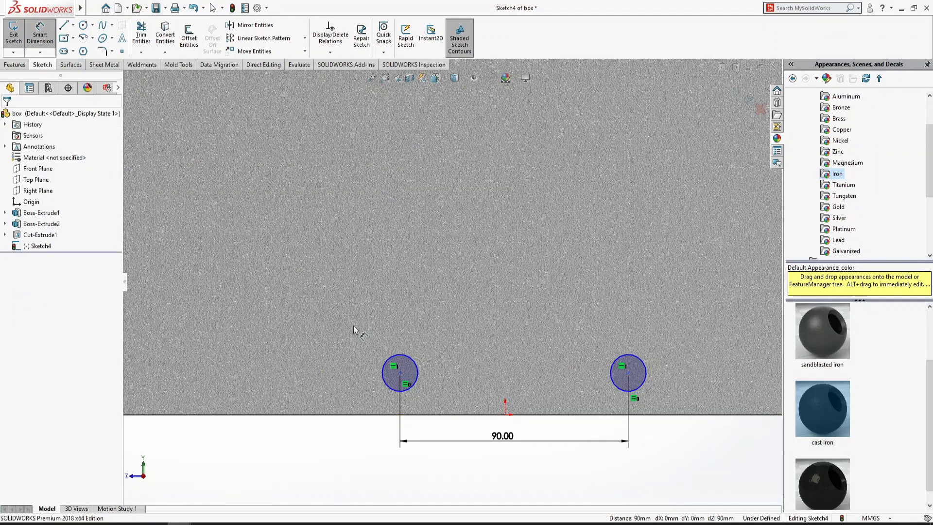
pyautogui.click(505, 415)
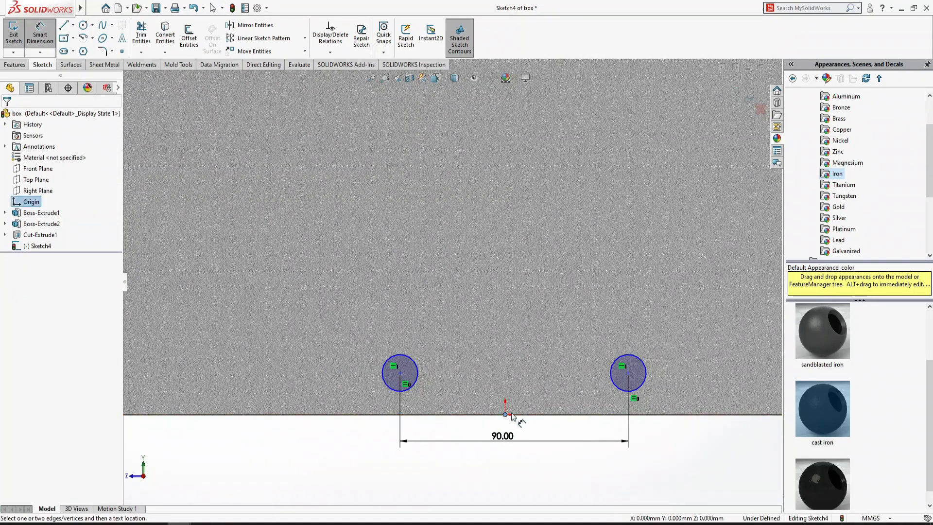
pyautogui.click(629, 373)
pyautogui.click(699, 398)
pyautogui.write('1')
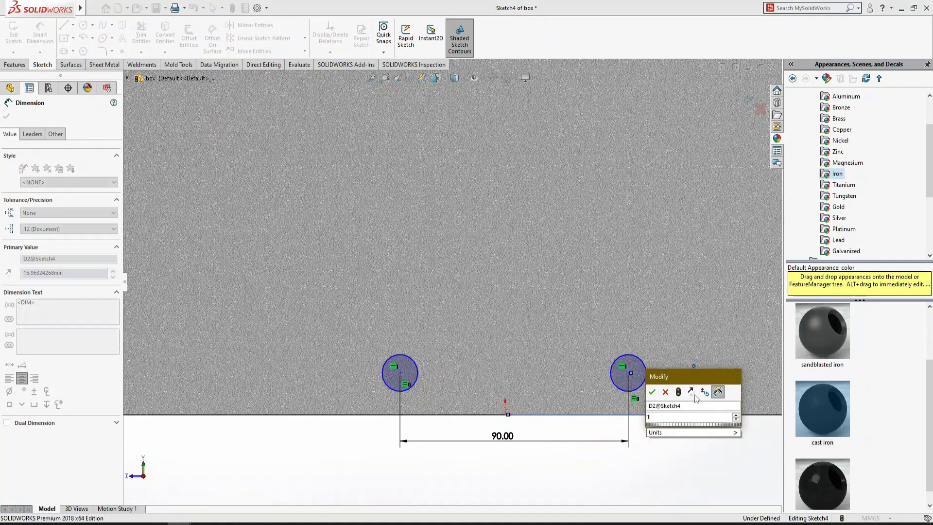
pyautogui.write('5')
pyautogui.press('Return')
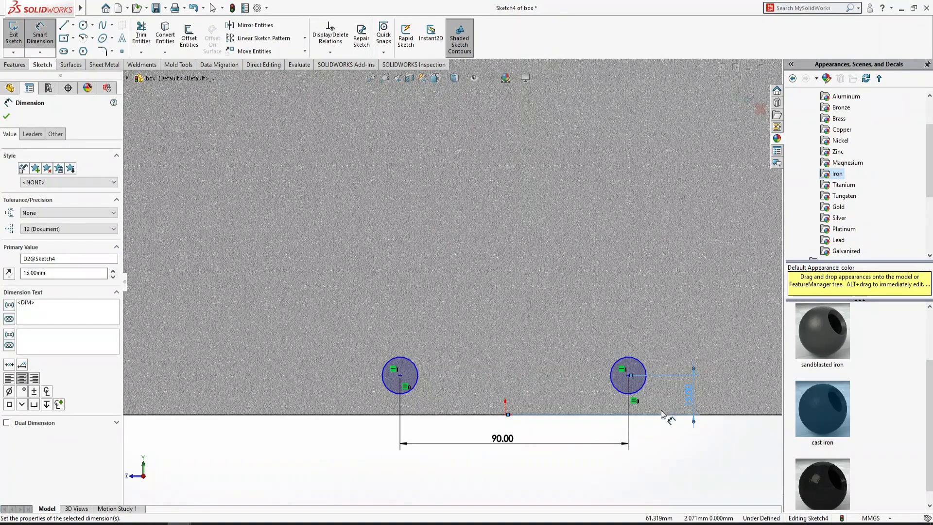
# - Dimension the horizontal distance from the origin to the right circle's centre to 45 mm
pyautogui.click(629, 376)
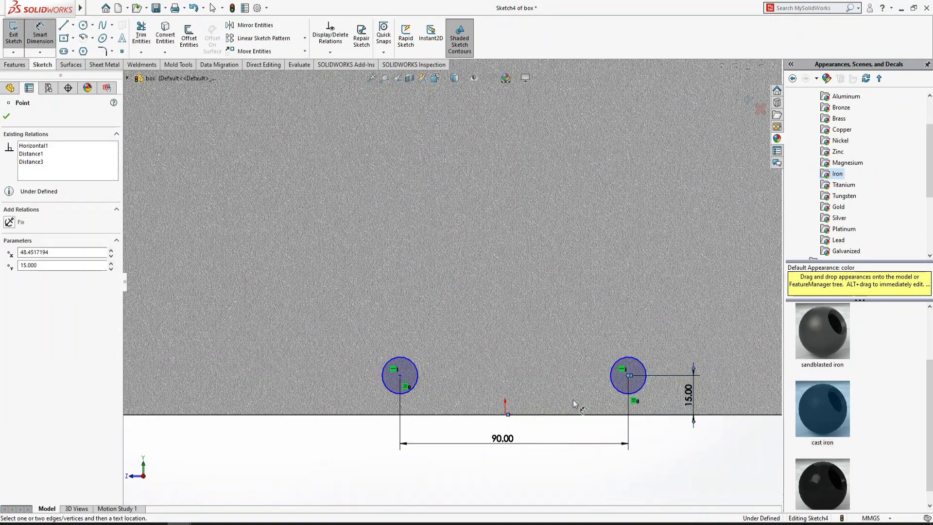
pyautogui.click(506, 414)
pyautogui.click(564, 433)
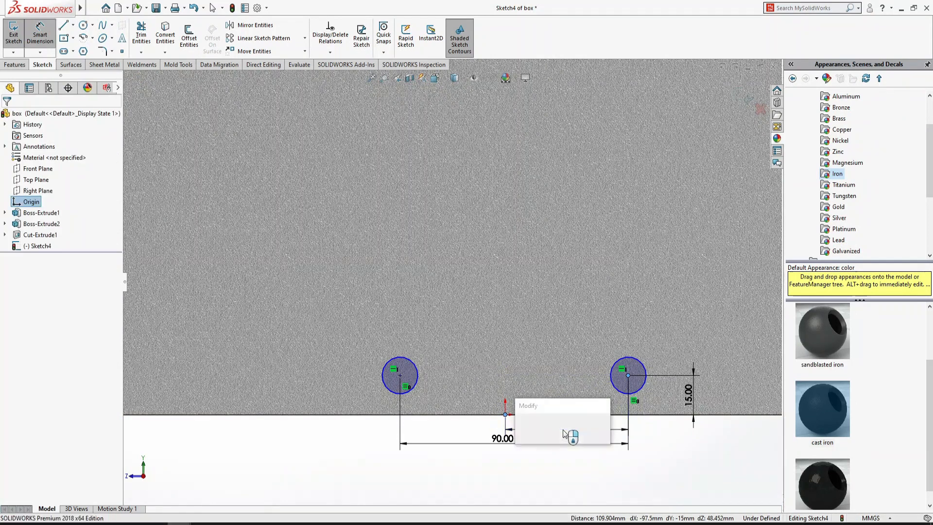
pyautogui.write('45')
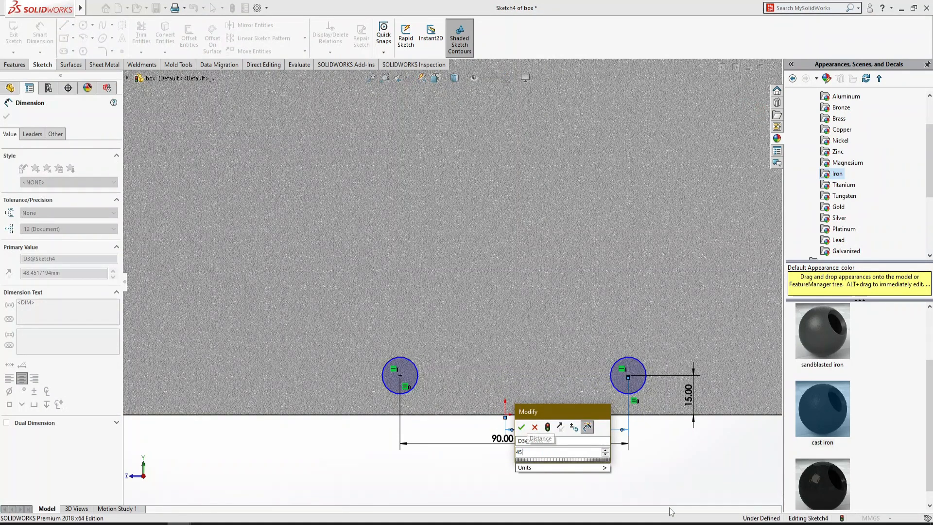
pyautogui.press('Return')
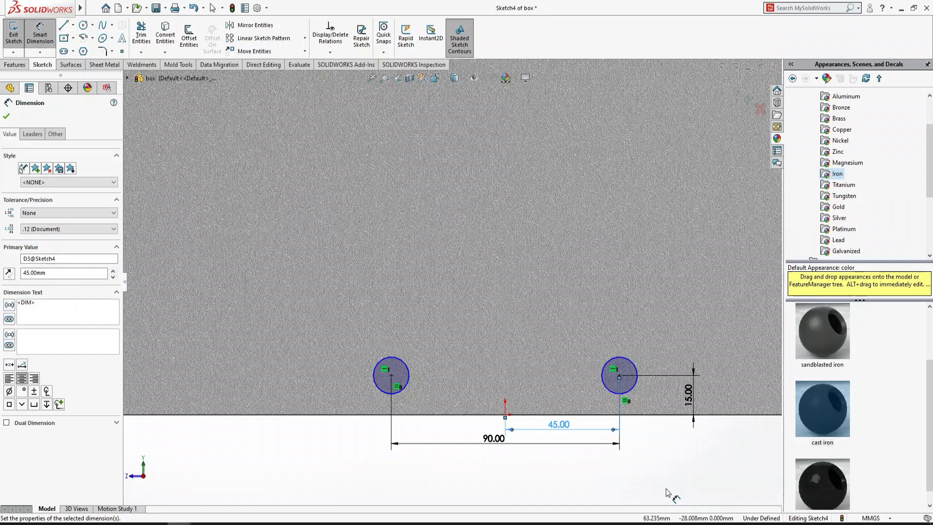
# - Dimension the right circle's diameter to 15 mm
pyautogui.click(636, 373)
pyautogui.click(685, 325)
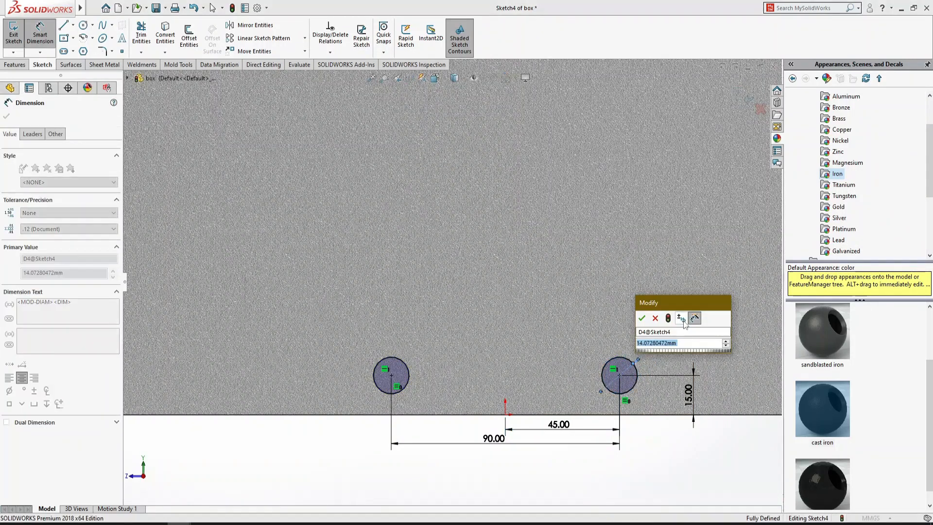
pyautogui.press('Return')
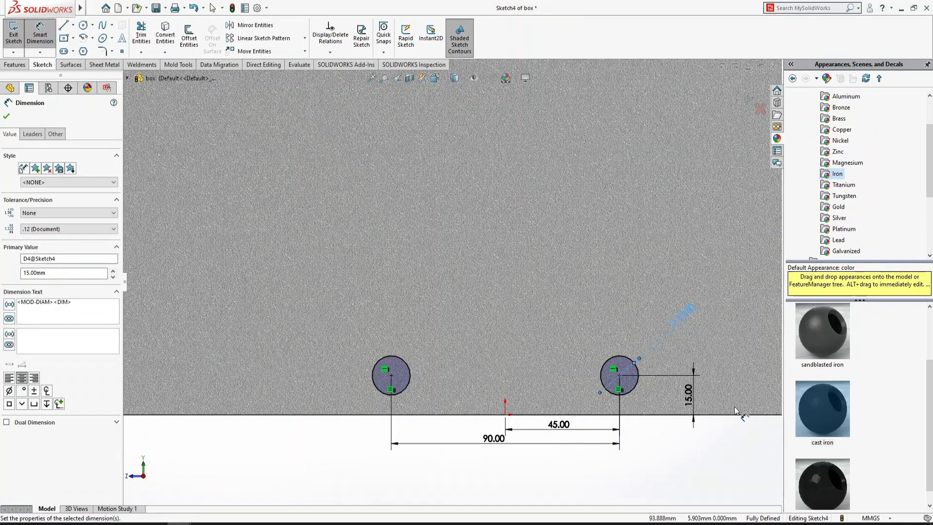
pyautogui.click(627, 396)
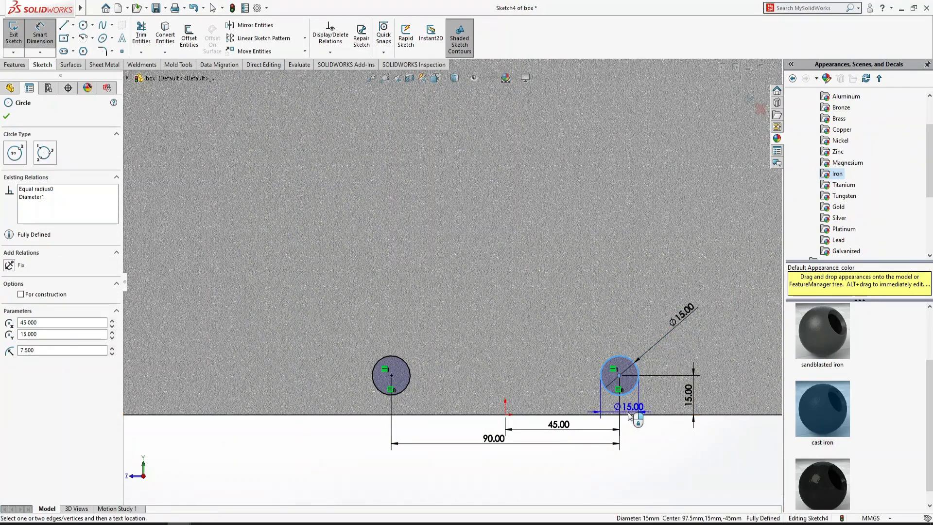
pyautogui.click(630, 415)
pyautogui.press('Escape')
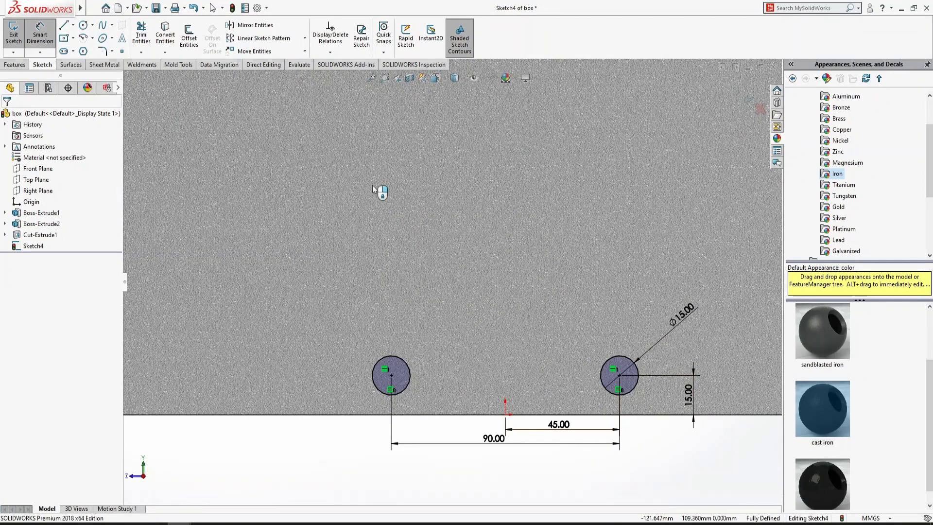
pyautogui.click(630, 414)
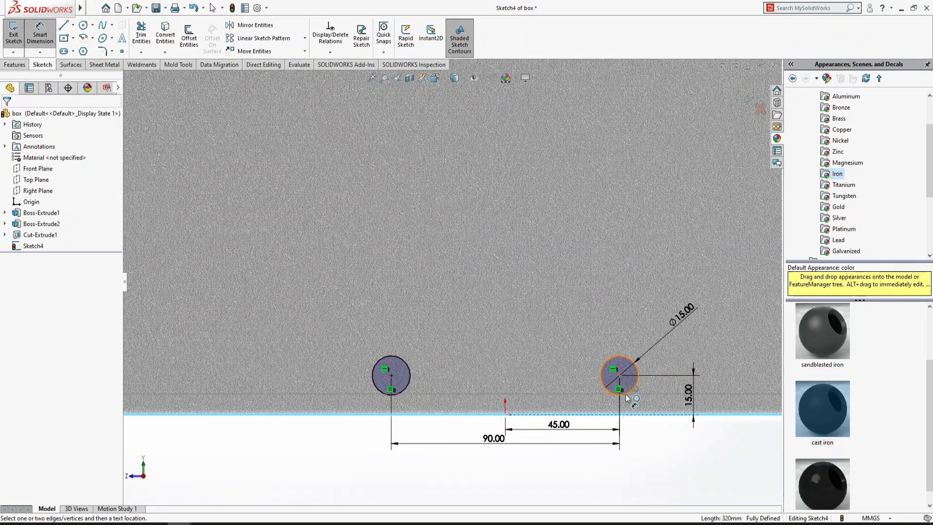
pyautogui.click(626, 396)
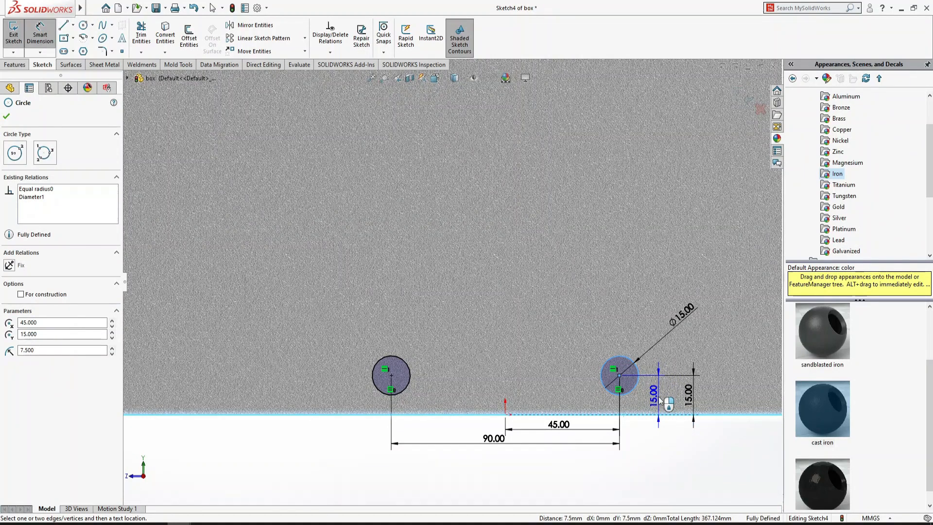
pyautogui.press('Escape')
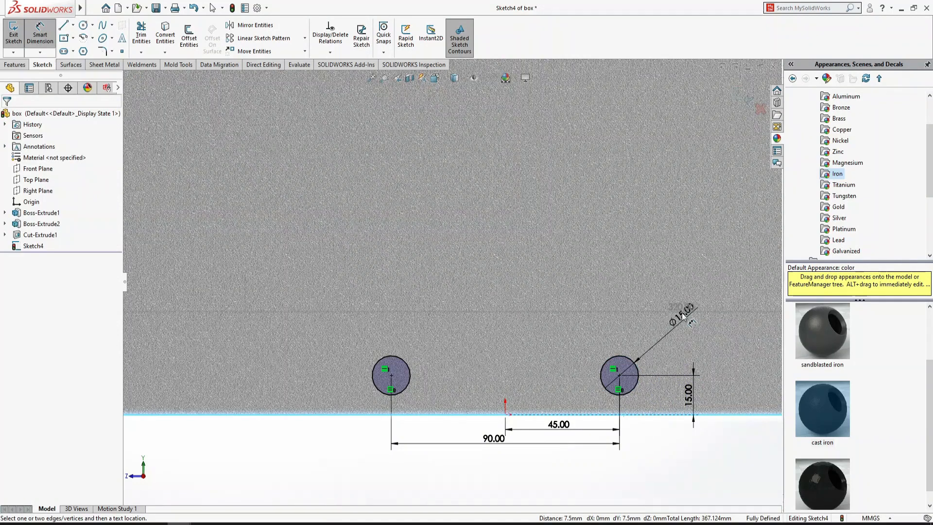
# - Set the circle diameter to 10 mm and the centre height above the origin to 18 mm
pyautogui.doubleClick(683, 316)
pyautogui.write('10')
pyautogui.press('Return')
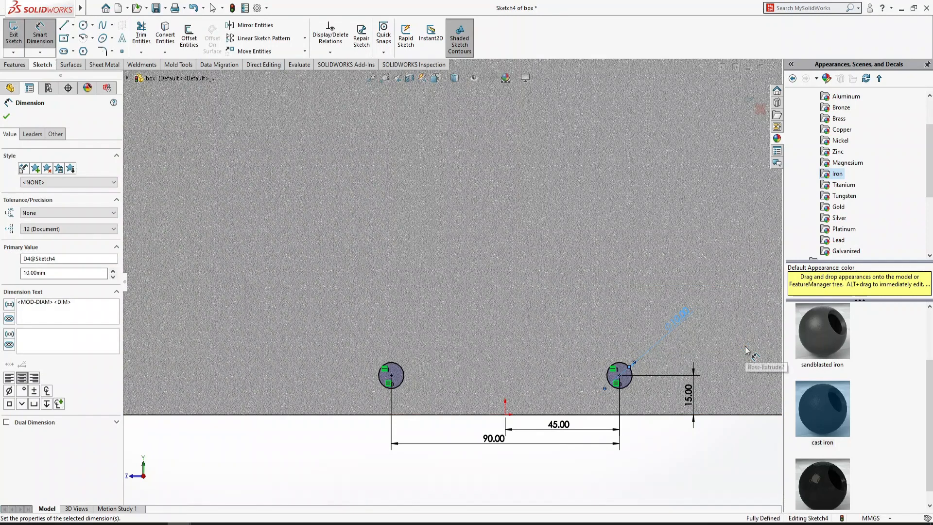
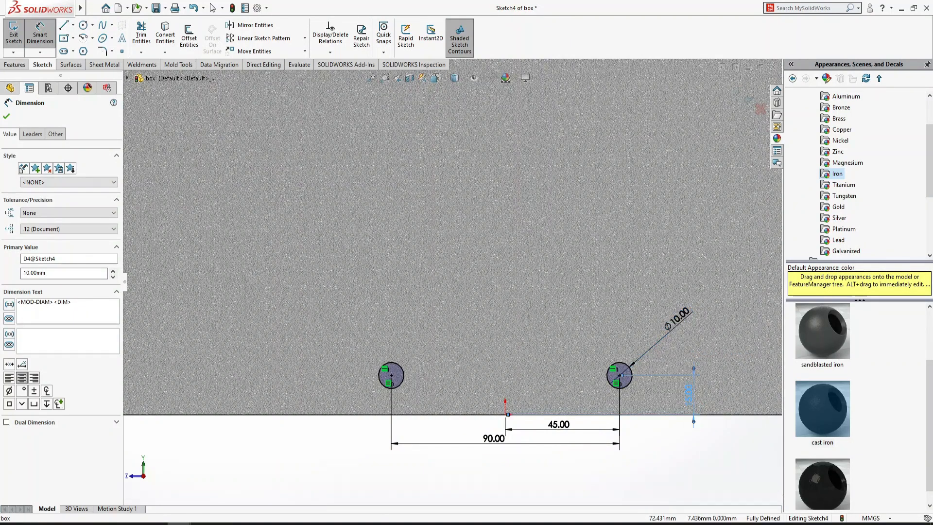
pyautogui.doubleClick(689, 400)
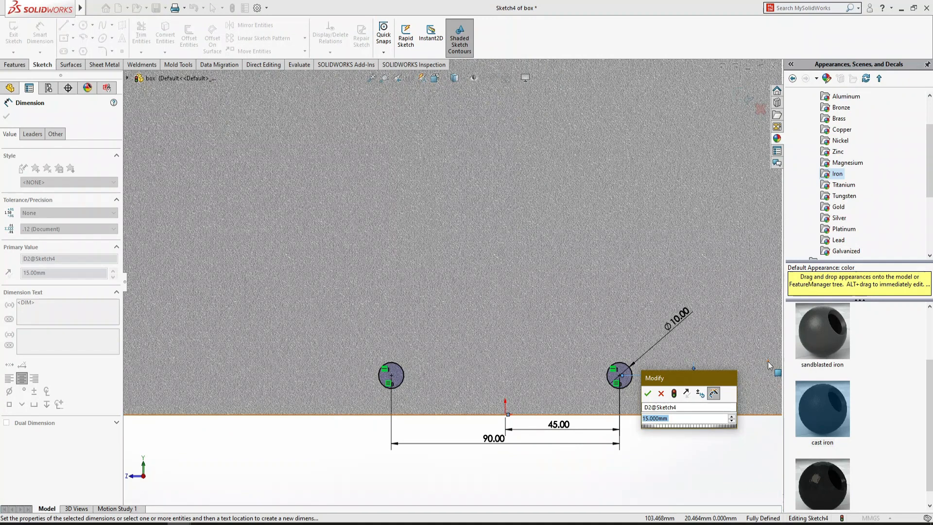
pyautogui.write('18')
pyautogui.press('Return')
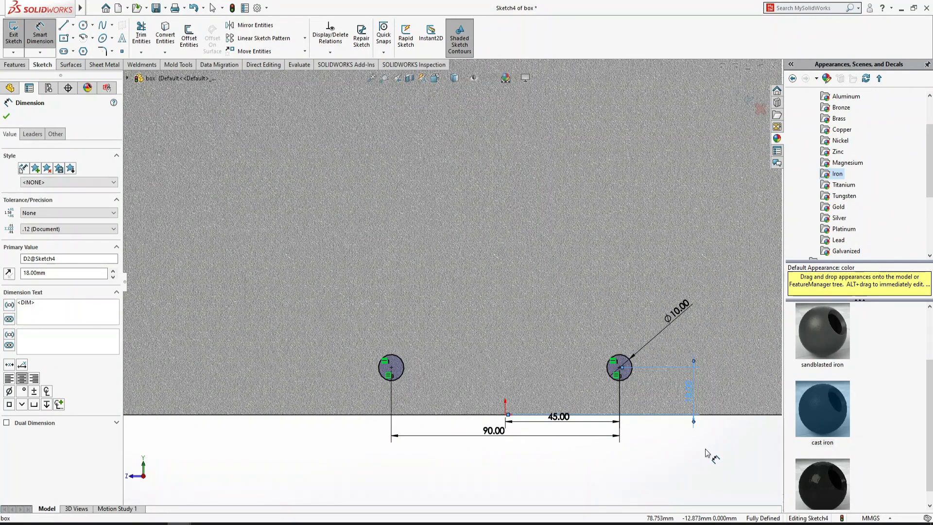
# - Cut-extrude the two 10 mm circles Through All to make holes in the box's long side walls
pyautogui.hotkey('ctrl', '7')
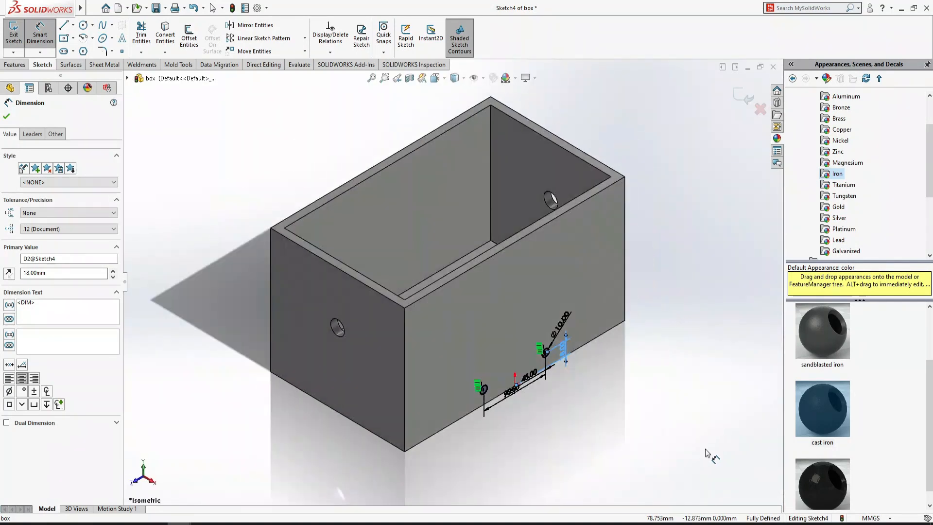
pyautogui.click(14, 64)
pyautogui.click(144, 36)
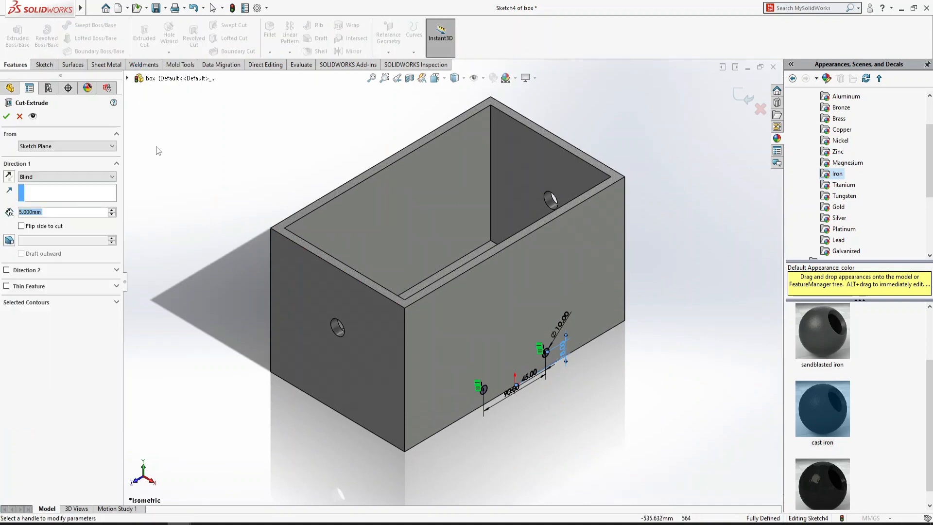
pyautogui.click(80, 177)
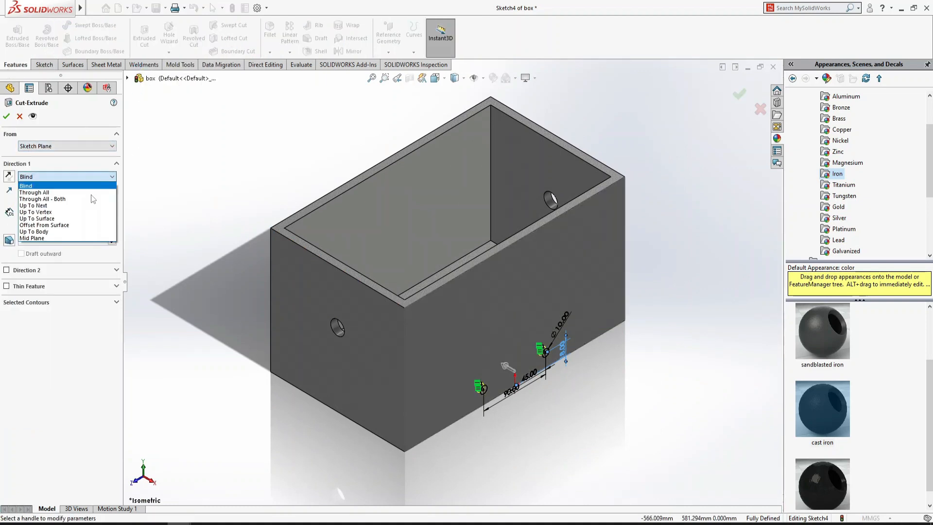
pyautogui.click(58, 192)
pyautogui.click(7, 115)
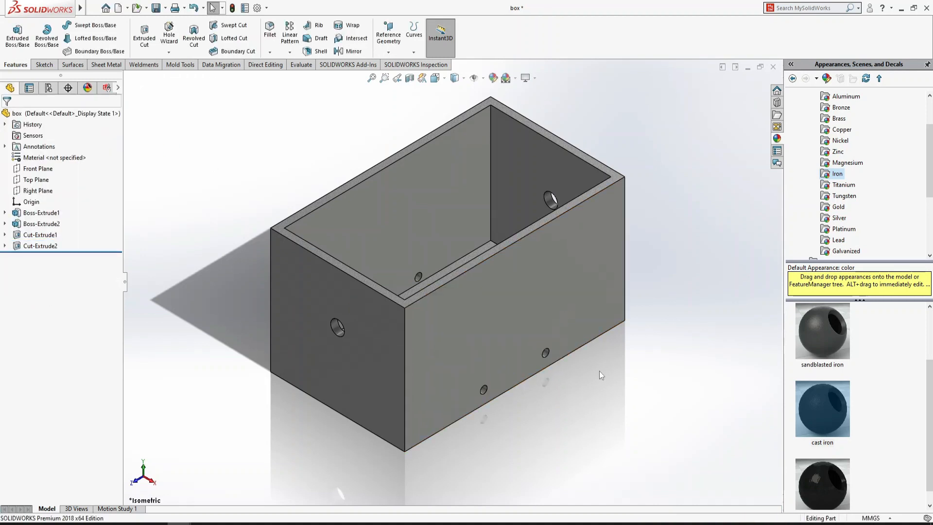
# - Save and close the box part, and rebuild the assembly with the changed model
pyautogui.scroll(-10, 404, 273)
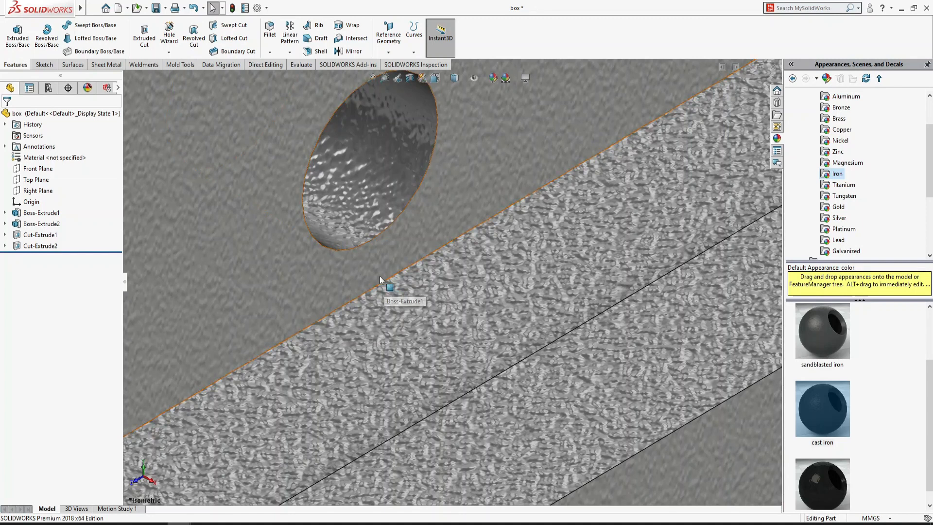
pyautogui.scroll(3, 478, 311)
pyautogui.scroll(10, 481, 313)
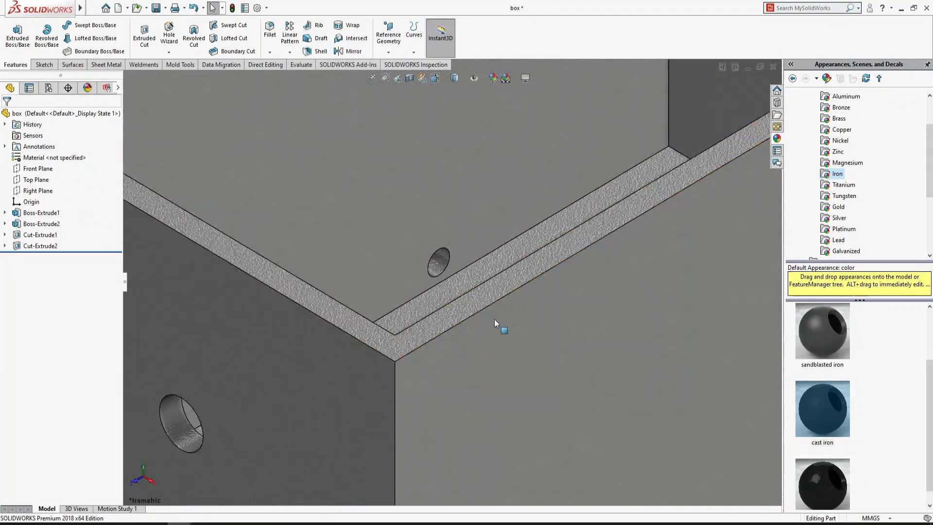
pyautogui.hotkey('ctrl', 's')
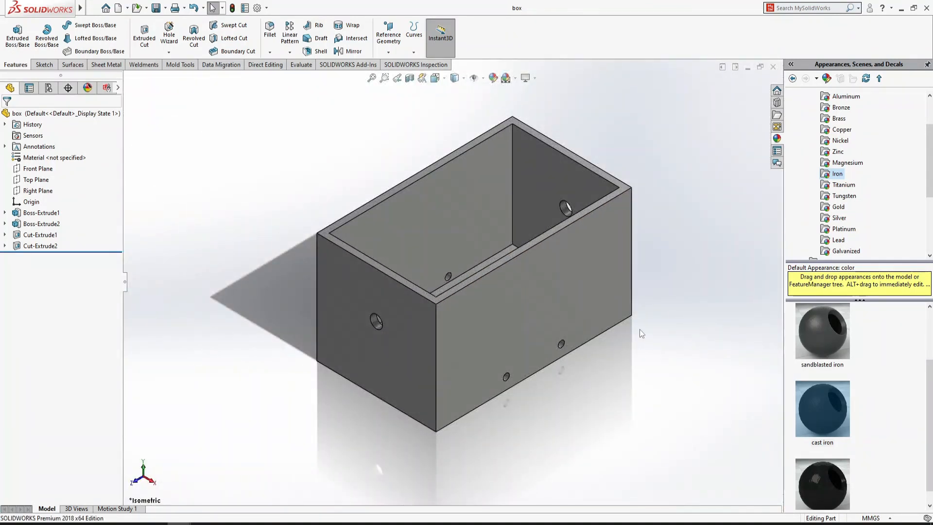
pyautogui.click(773, 67)
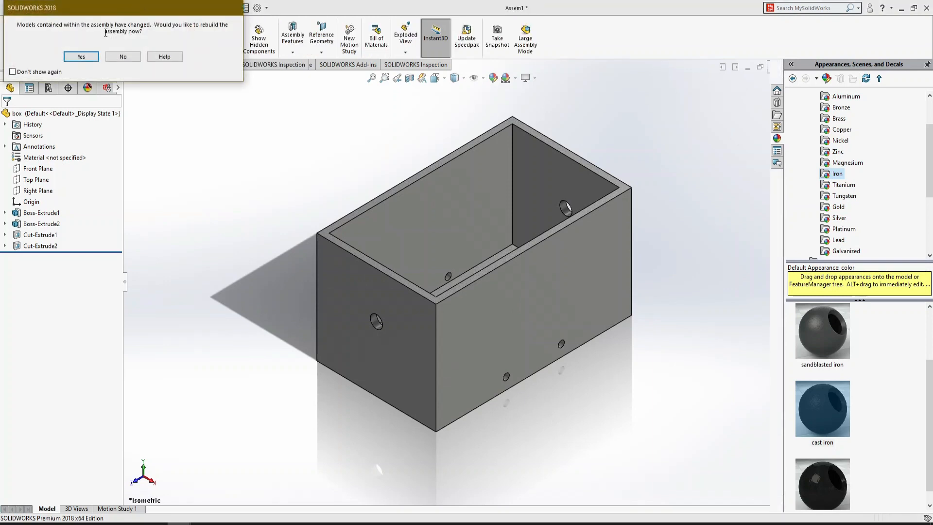
pyautogui.click(81, 56)
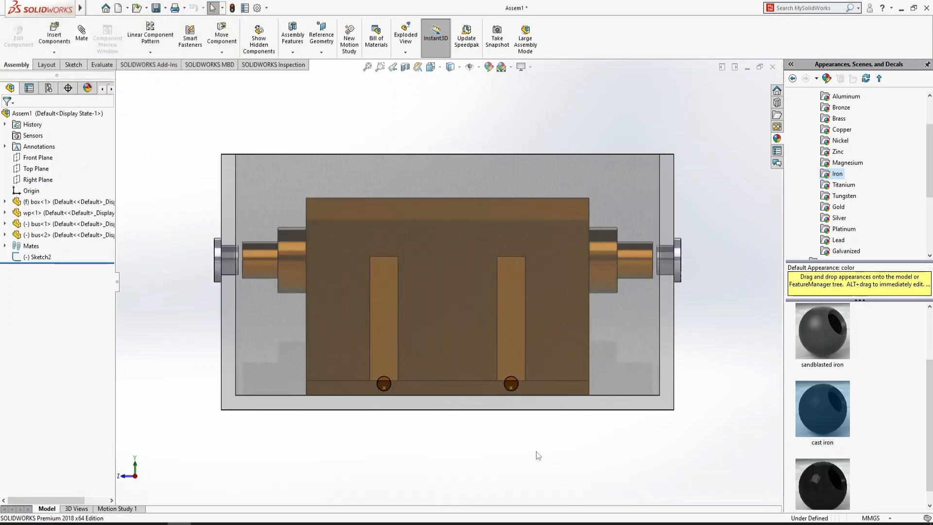
# - Delete the leftover Sketch2 from the assembly and save the assembly as Assem1 in the 1-box jig folder
pyautogui.click(42, 257)
pyautogui.press('Delete')
pyautogui.press('Return')
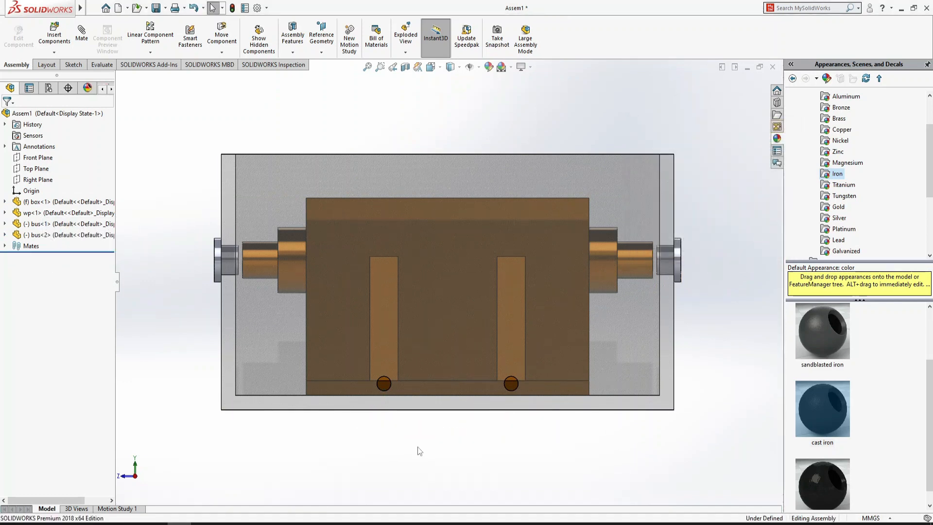
pyautogui.hotkey('ctrl', 's')
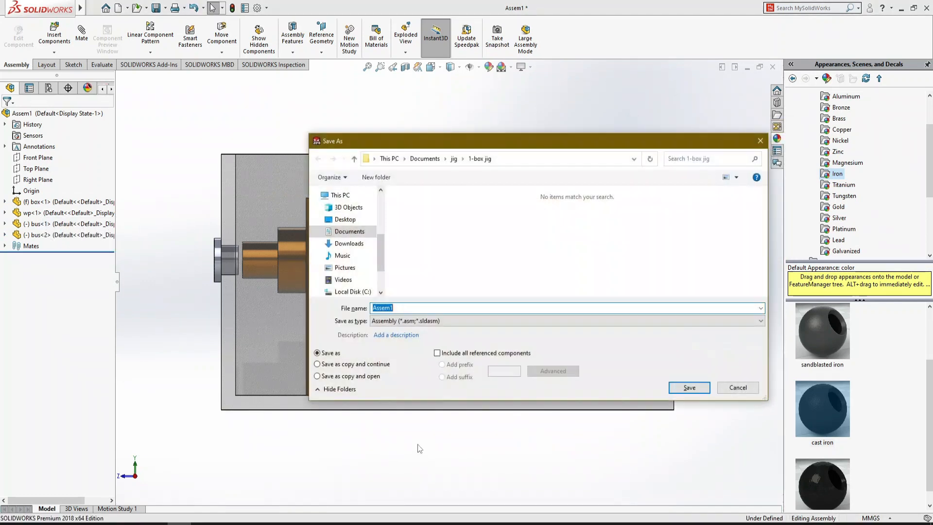
pyautogui.click(693, 392)
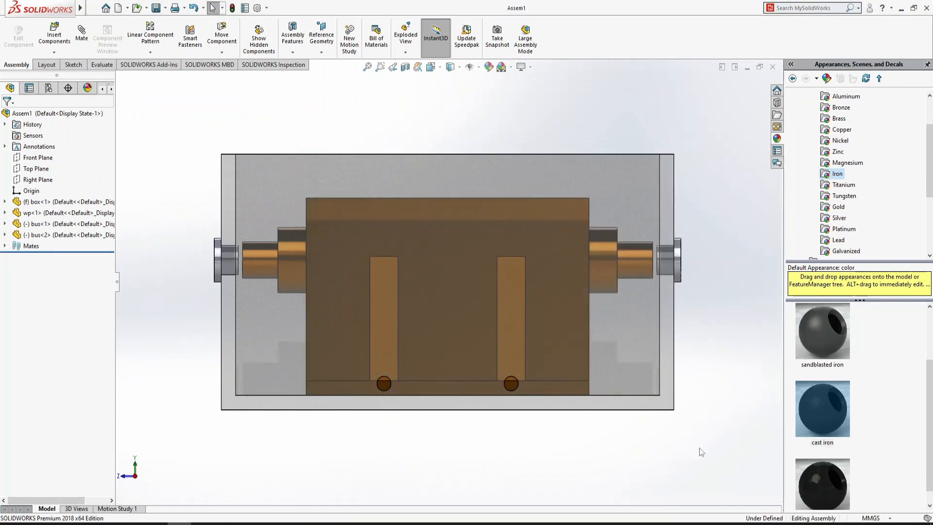
# - Create a new part and start a sketch on its Top Plane
pyautogui.click(118, 8)
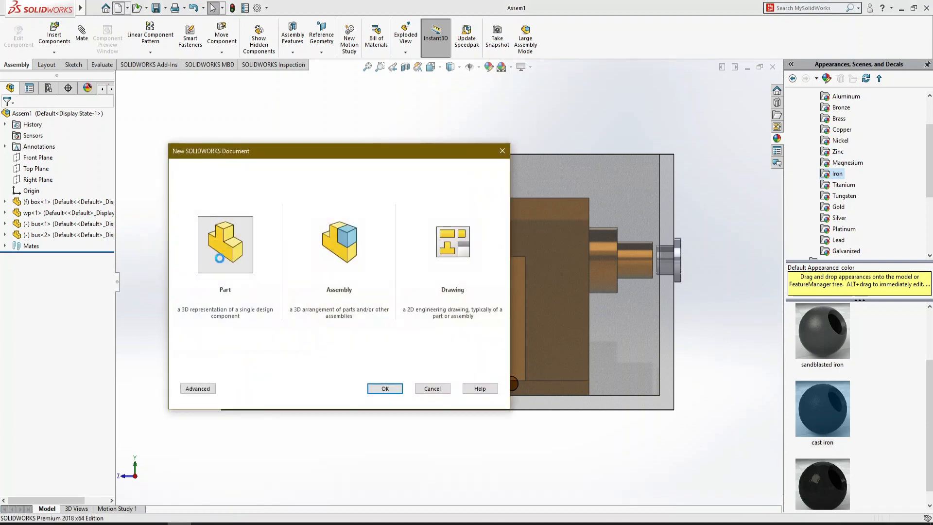
pyautogui.doubleClick(228, 223)
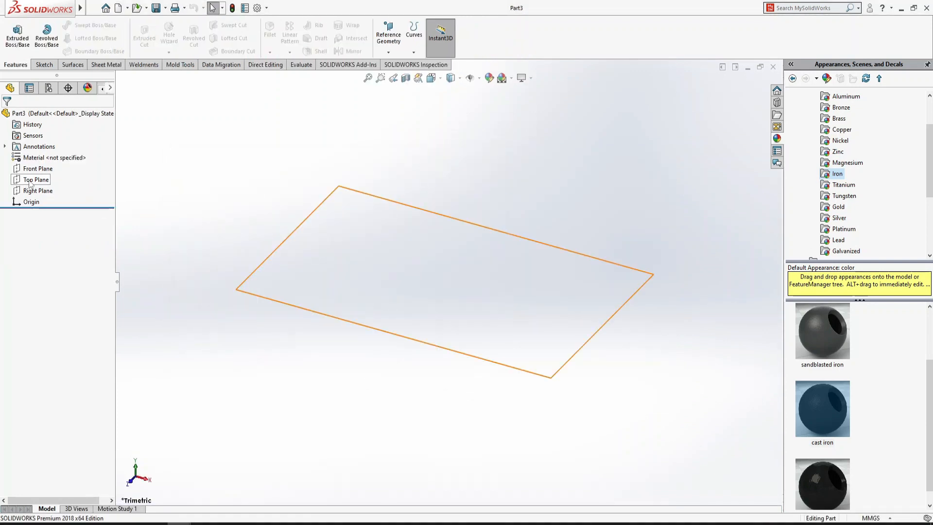
pyautogui.click(35, 180)
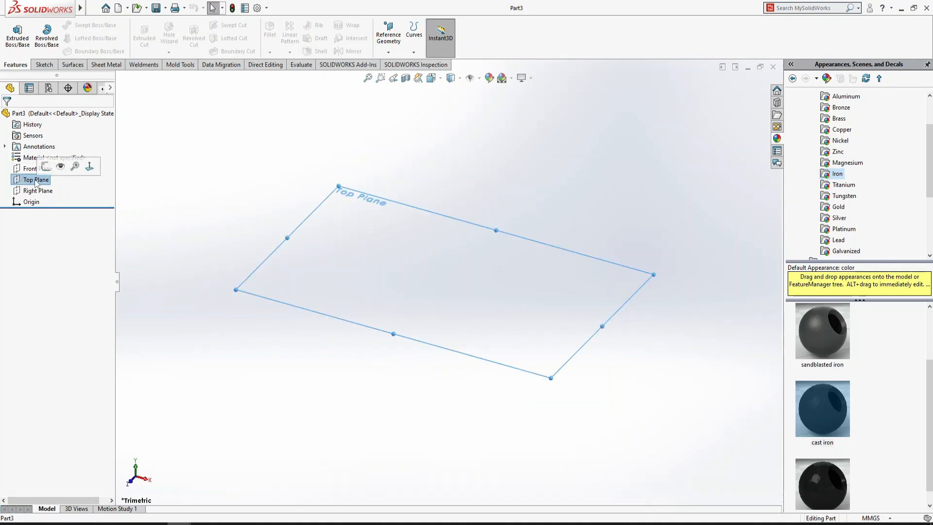
pyautogui.click(46, 166)
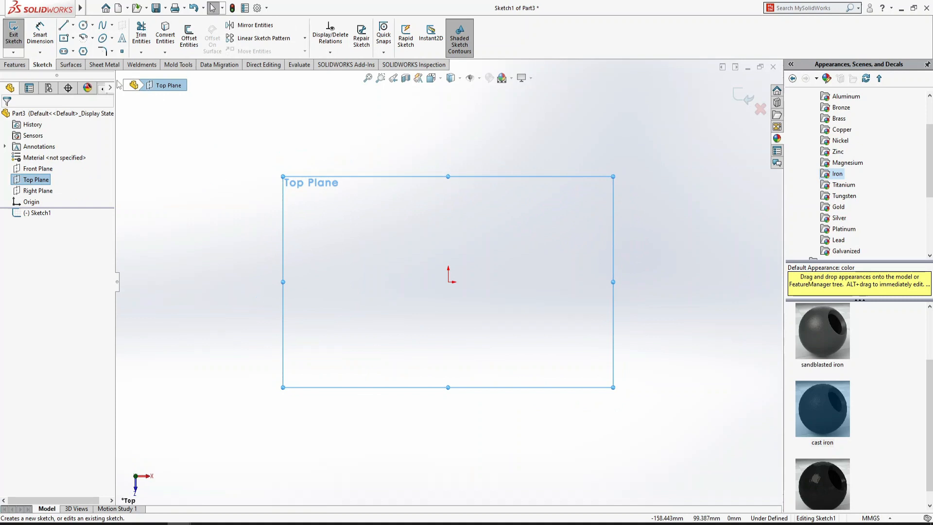
# - Sketch a circle centred on the origin and dimension its diameter to 10 mm
pyautogui.click(88, 27)
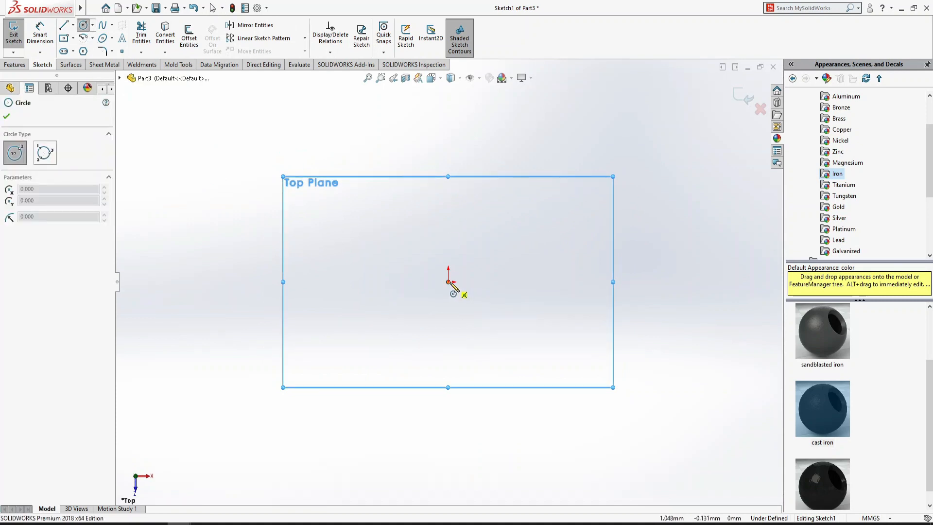
pyautogui.moveTo(448, 281); pyautogui.dragTo(449, 261)
pyautogui.click(39, 35)
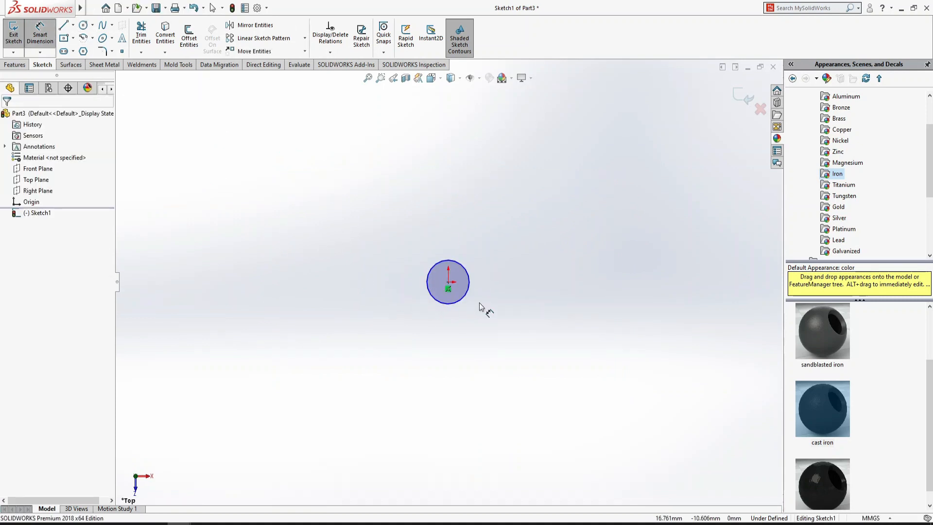
pyautogui.click(469, 292)
pyautogui.click(534, 283)
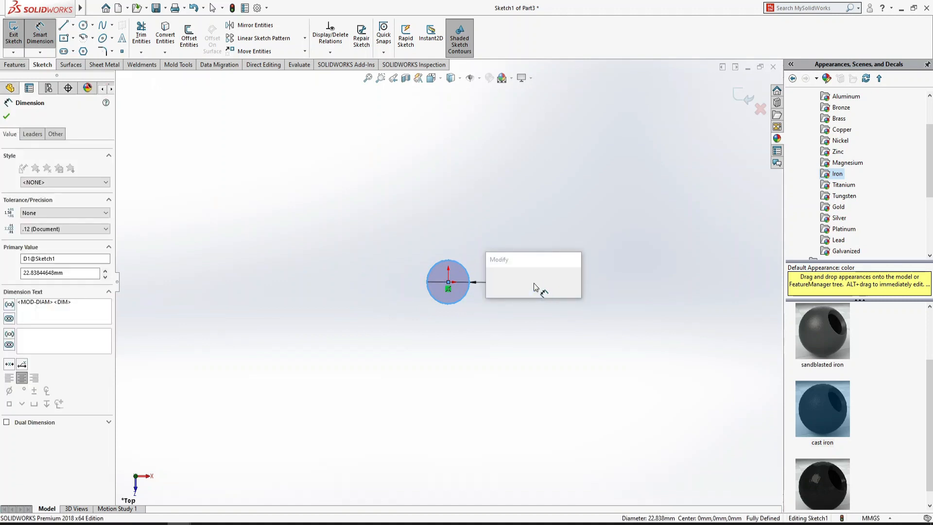
pyautogui.write('10')
pyautogui.press('Return')
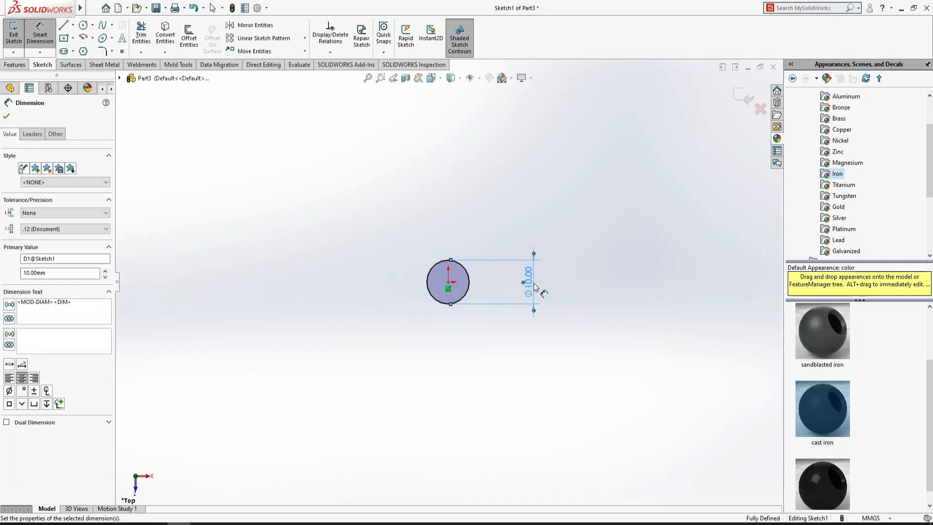
# - Extrude the 10 mm circle to a blind depth of 12 mm
pyautogui.click(6, 66)
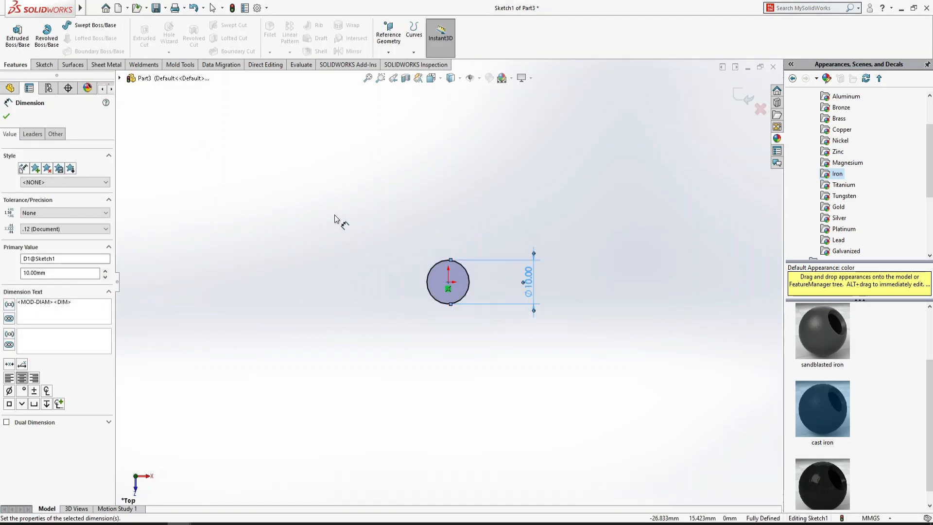
pyautogui.click(17, 35)
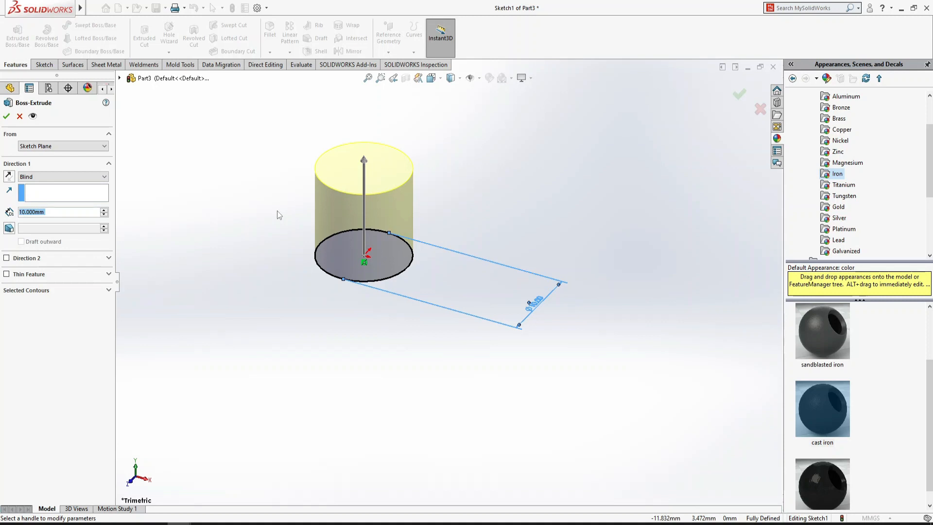
pyautogui.write('12')
pyautogui.press('Return')
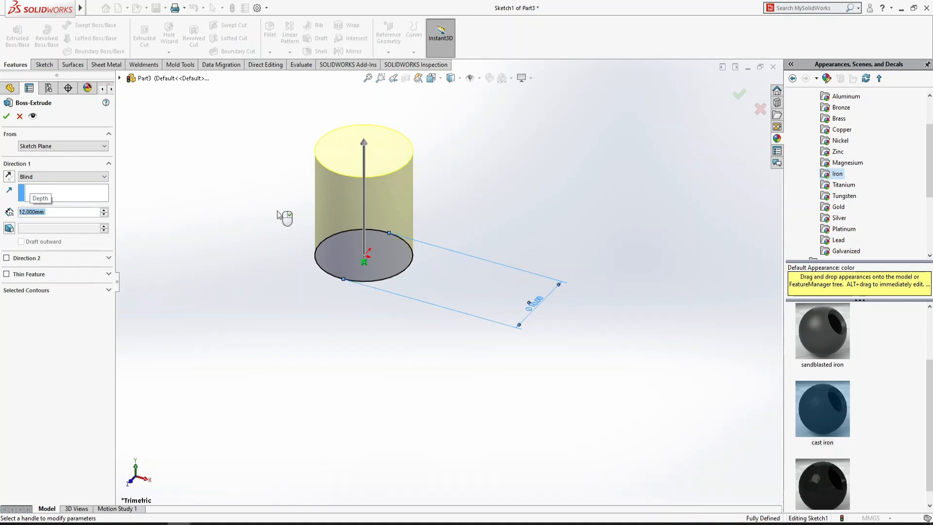
pyautogui.rightClick(278, 211)
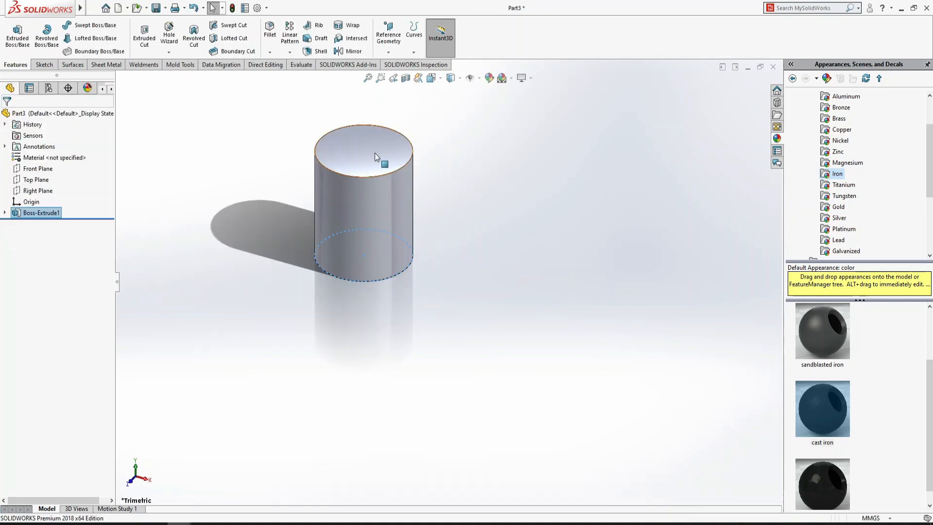
# - Sketch a circle centred on the origin on the cylinder's top face and dimension its diameter to 15 mm
pyautogui.click(375, 152)
pyautogui.click(418, 123)
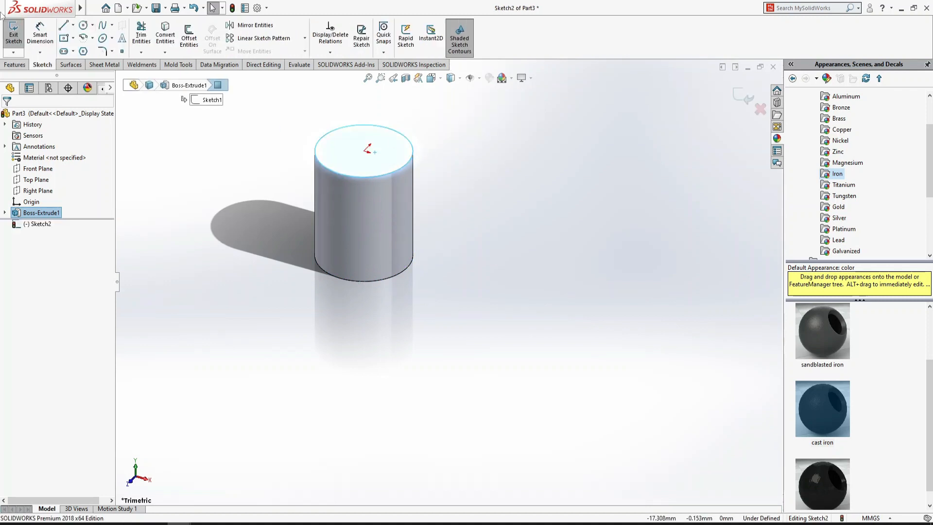
pyautogui.click(85, 24)
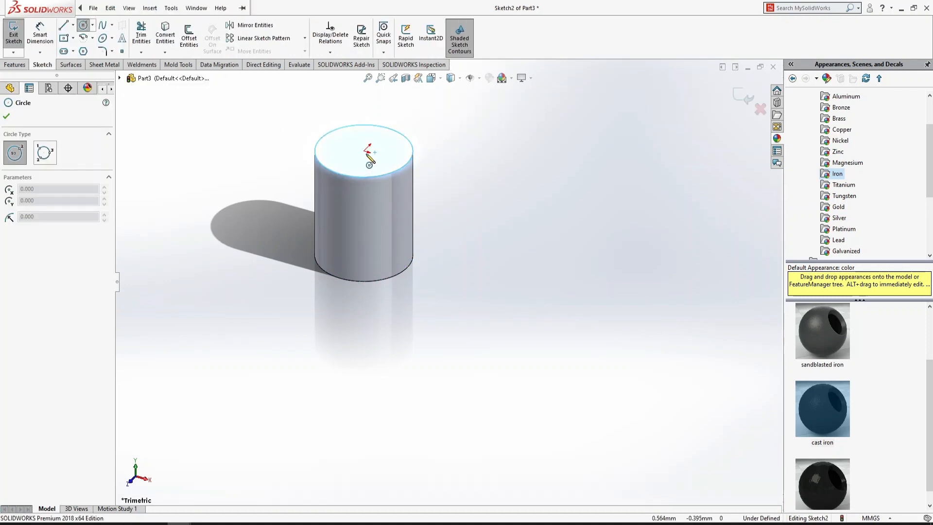
pyautogui.click(366, 151)
pyautogui.click(449, 160)
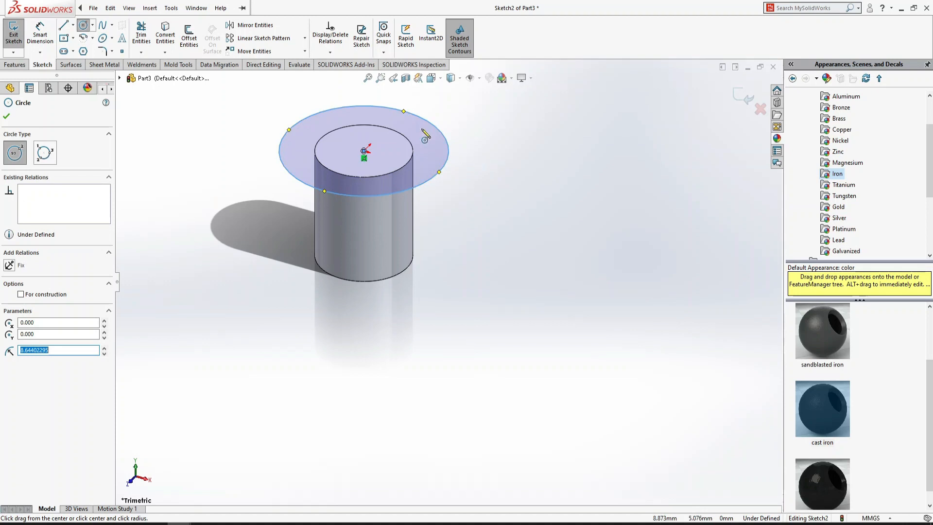
pyautogui.click(41, 36)
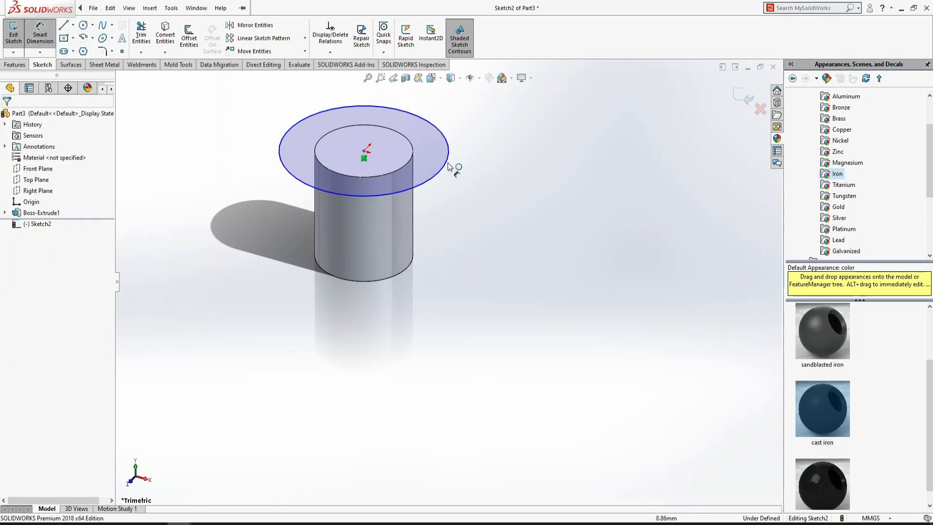
pyautogui.click(449, 165)
pyautogui.click(486, 187)
pyautogui.write('15')
pyautogui.press('Return')
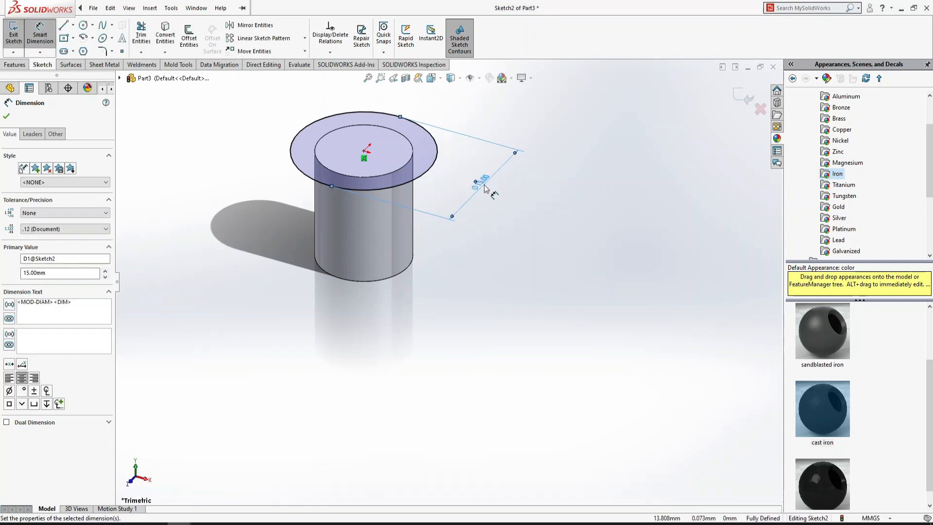
pyautogui.click(14, 65)
pyautogui.click(17, 35)
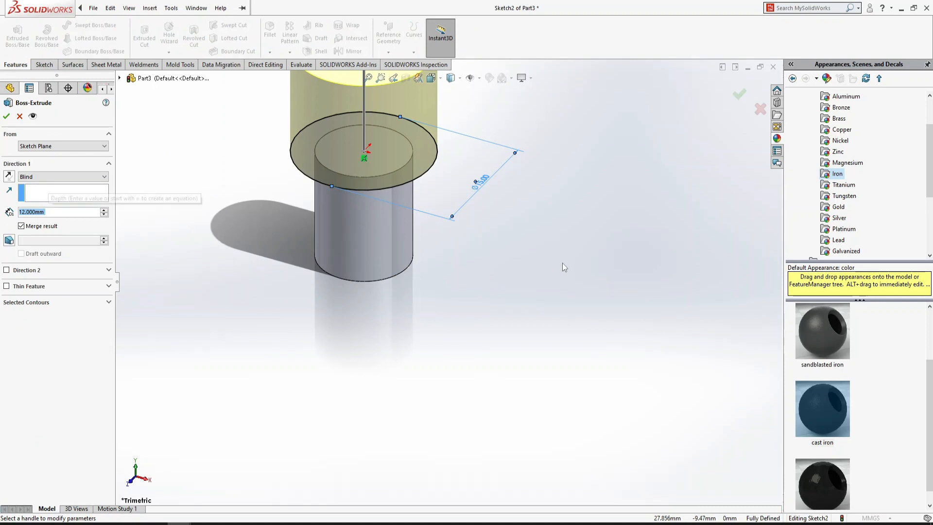
pyautogui.click(20, 115)
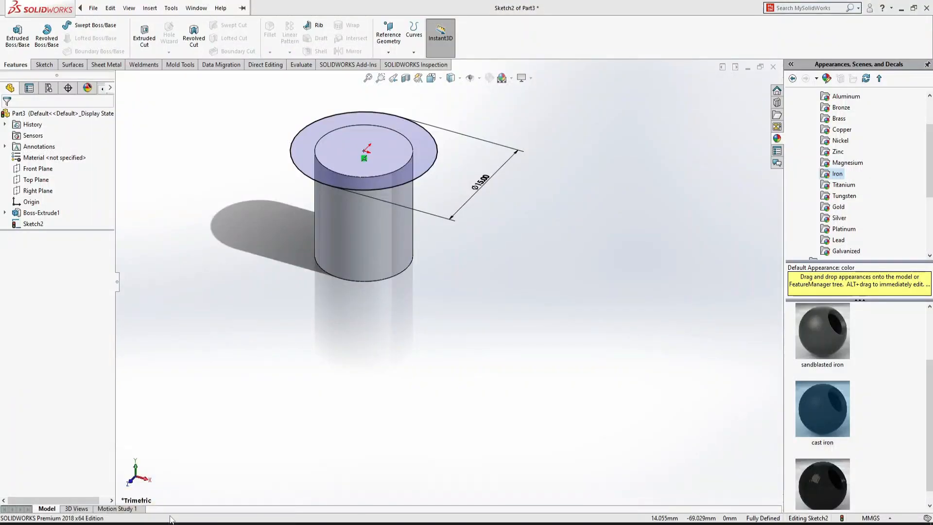
# - Switch to the Assem1 assembly and measure from the wp part's top face to the box's inner side-wall edge and the wp base edge
pyautogui.click(127, 491)
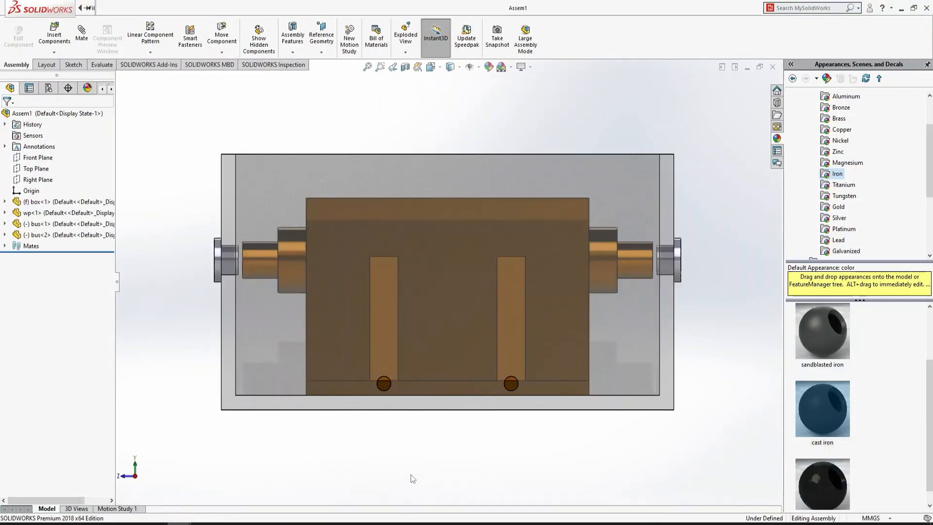
pyautogui.moveTo(458, 190); pyautogui.dragTo(458, 226, button='middle')
pyautogui.click(459, 227)
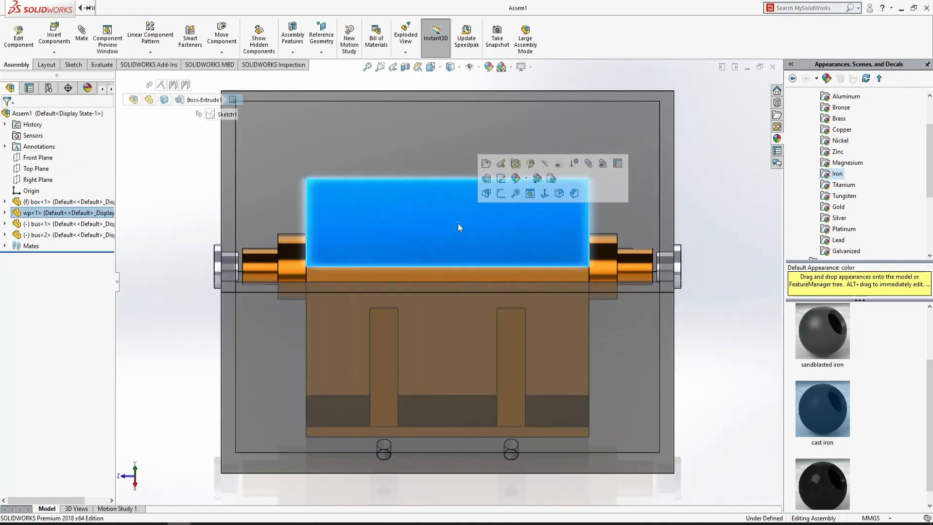
pyautogui.hotkey('ctrl', '8')
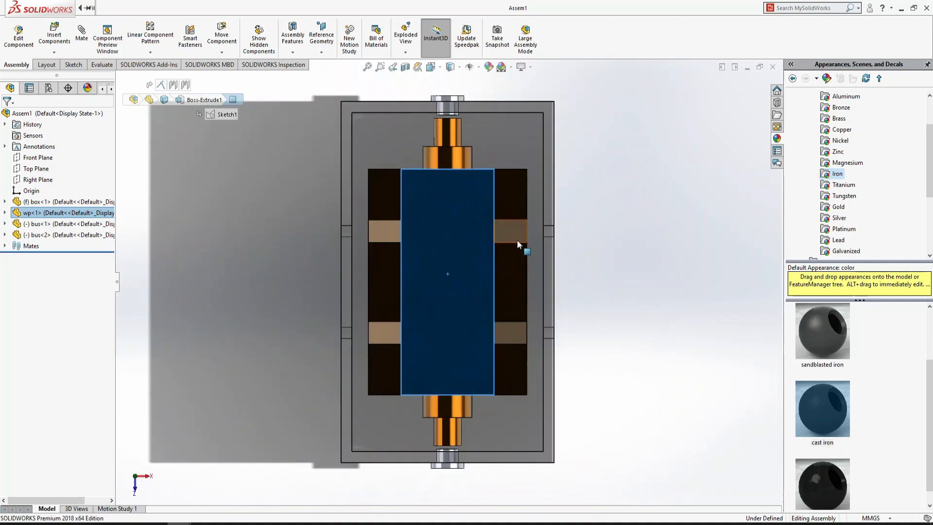
pyautogui.scroll(-8, 523, 235)
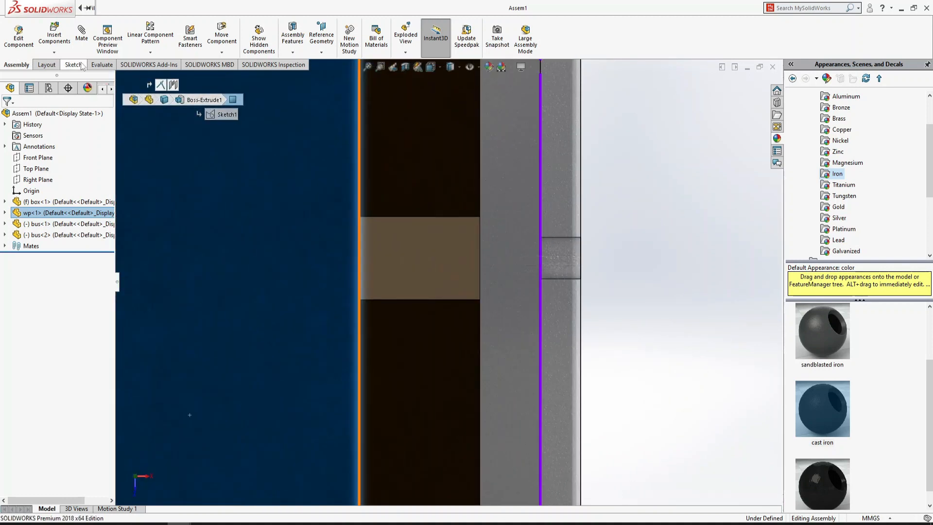
pyautogui.click(102, 64)
pyautogui.click(138, 35)
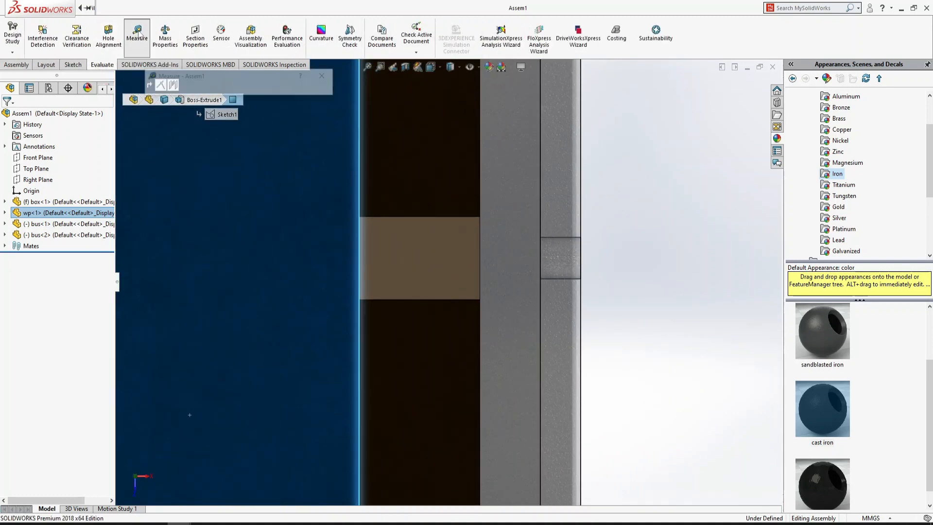
pyautogui.click(542, 258)
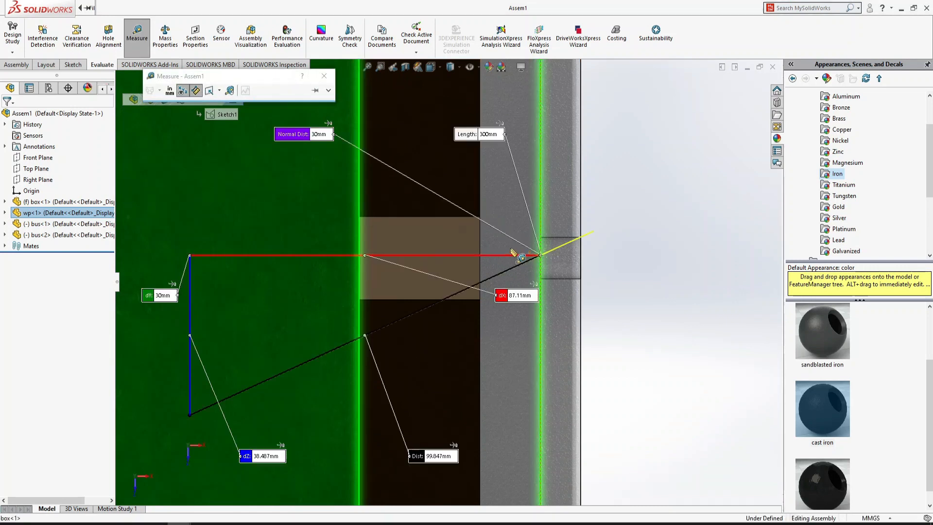
pyautogui.click(481, 255)
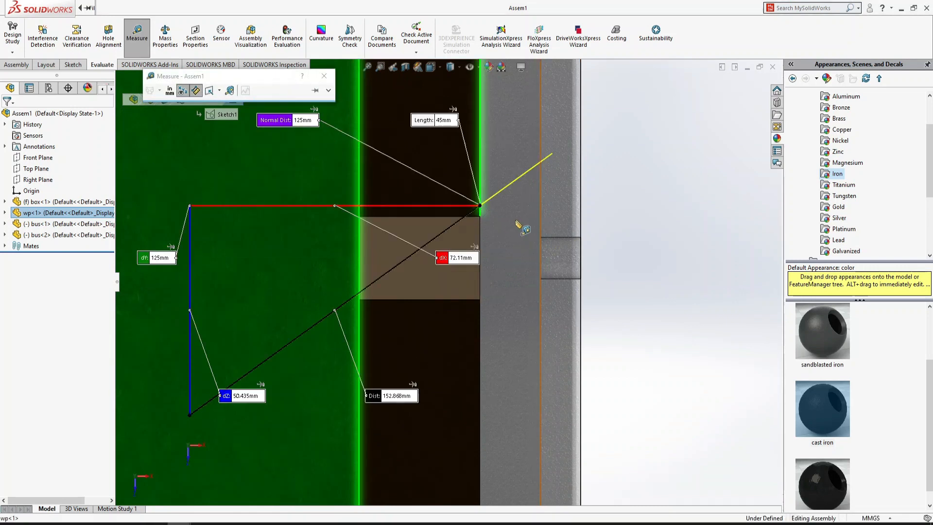
pyautogui.click(196, 91)
pyautogui.click(620, 165)
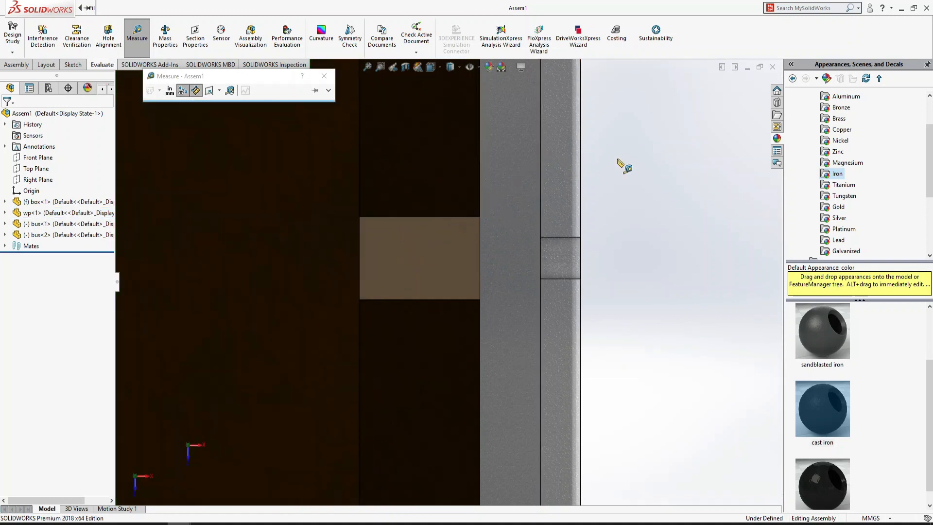
# - Measure the gap between the wp base's corner at the rib and the box's inner side-wall edge, with the X distance callout readable
pyautogui.click(480, 217)
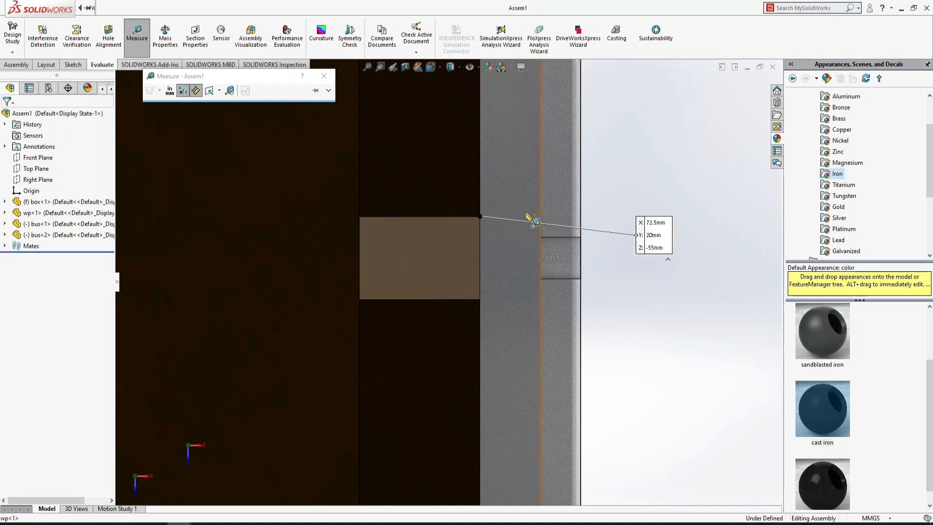
pyautogui.click(542, 221)
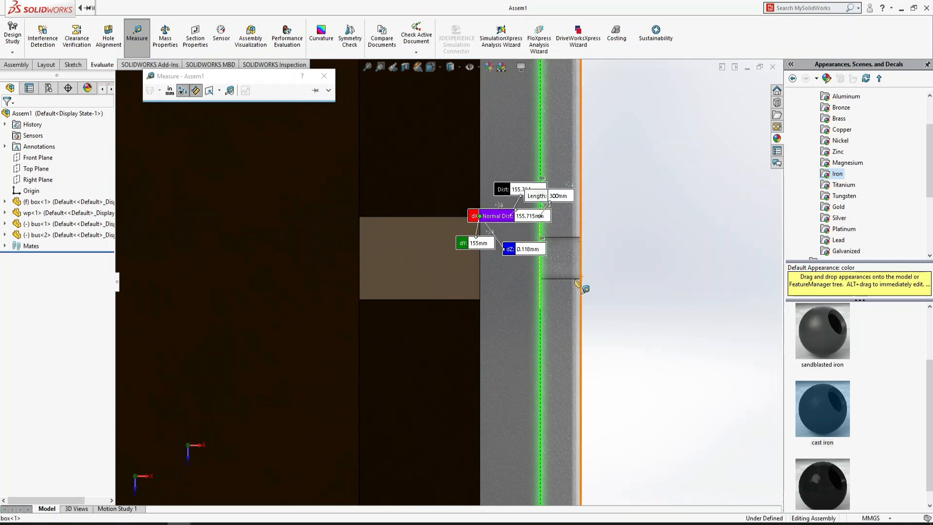
pyautogui.moveTo(491, 215); pyautogui.dragTo(438, 186)
pyautogui.moveTo(513, 174); pyautogui.dragTo(510, 158)
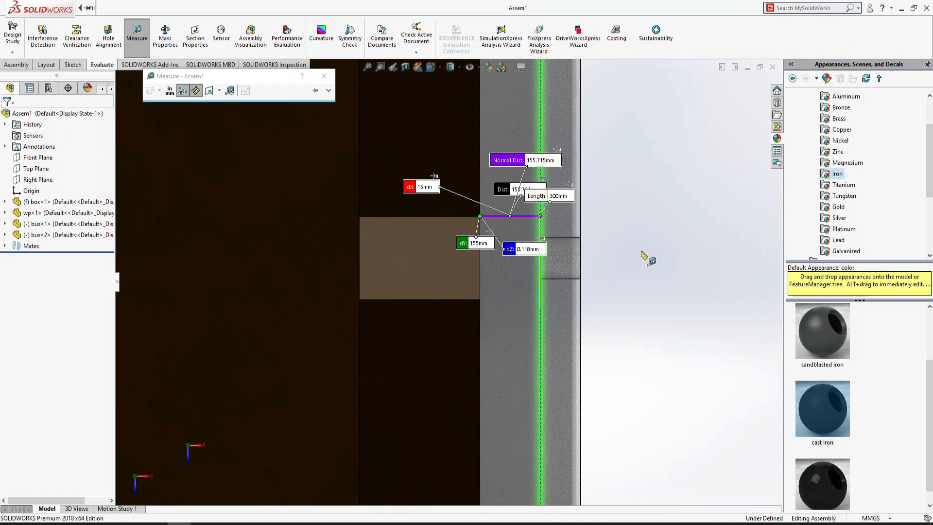
pyautogui.click(324, 76)
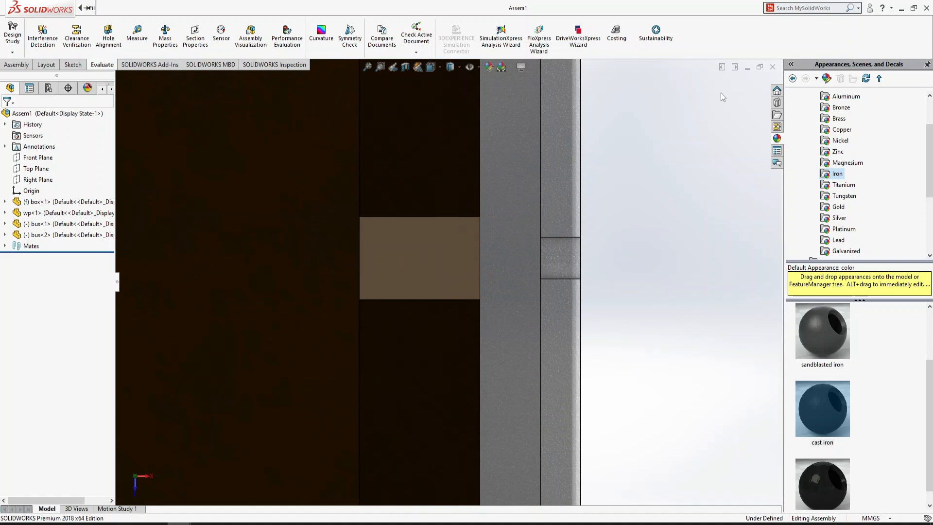
pyautogui.hotkey('ctrl', '7')
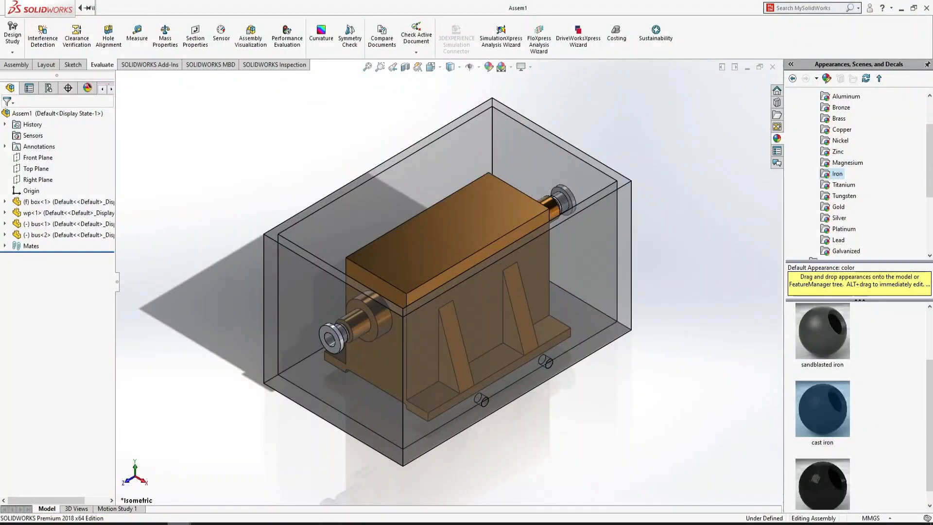
# - Return to the round part and extrude the 15 mm circle to a blind depth of 13 mm, merged with the body
pyautogui.click(238, 492)
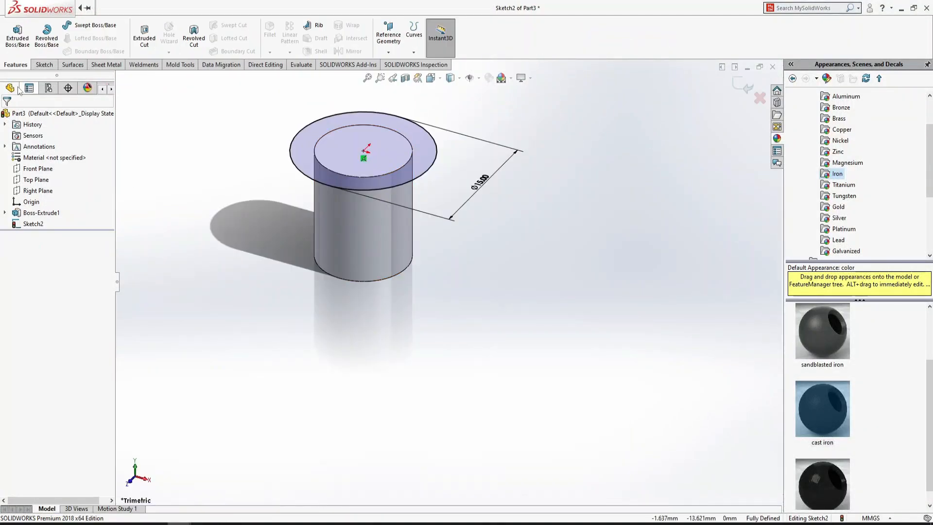
pyautogui.click(18, 35)
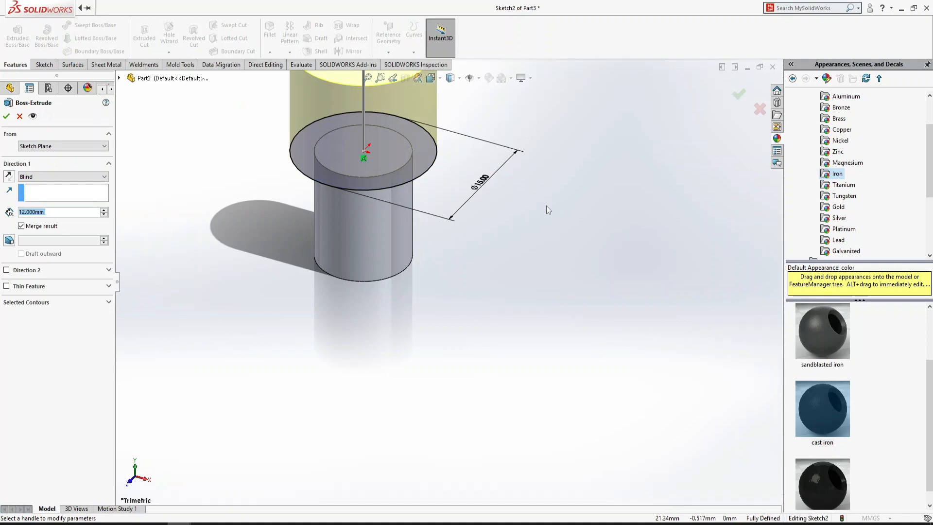
pyautogui.write('15')
pyautogui.press('Return')
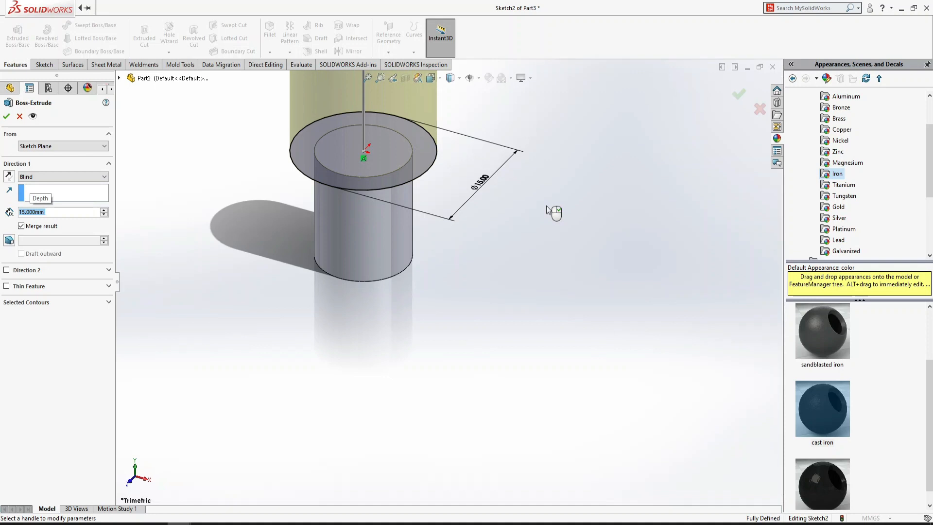
pyautogui.write('13')
pyautogui.press('Return')
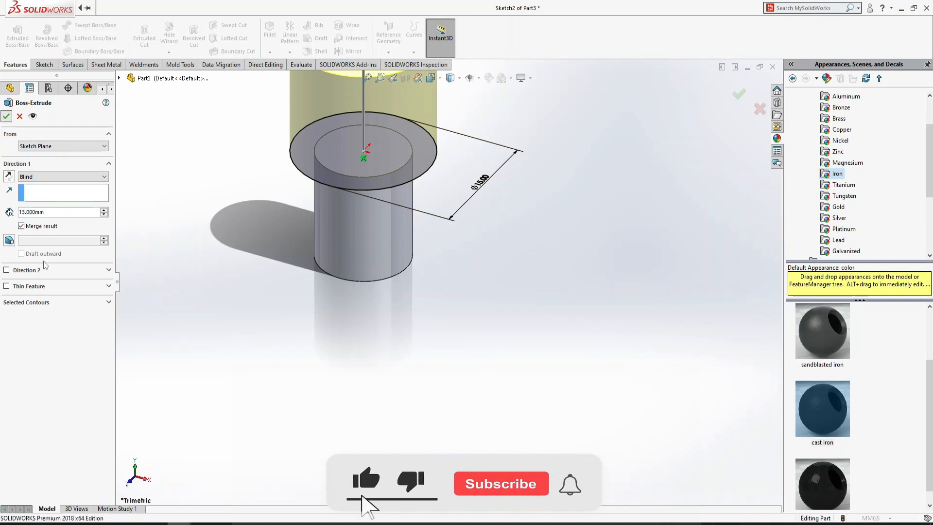
pyautogui.click(6, 116)
# - Edit the lower 10 mm diameter cylinder's extrusion to shorten its depth
pyautogui.click(28, 215)
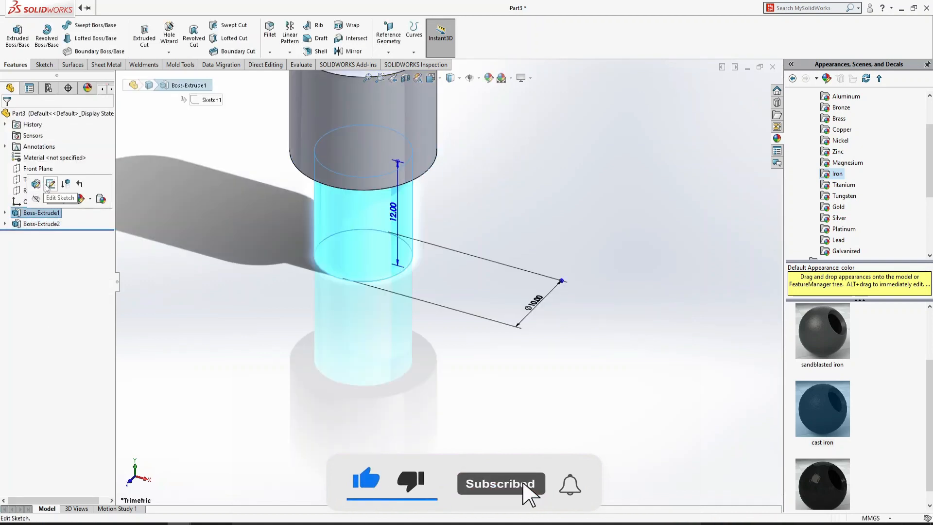
pyautogui.click(48, 185)
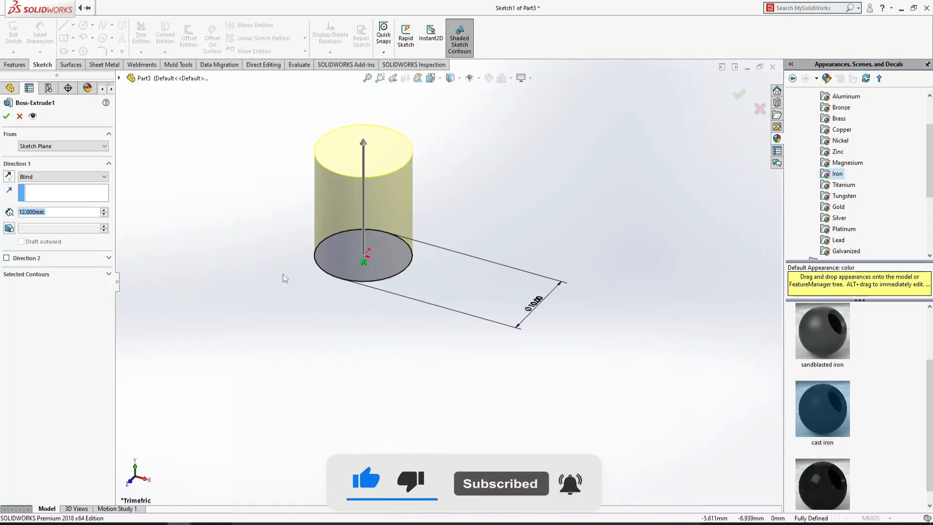
pyautogui.rightClick(283, 278)
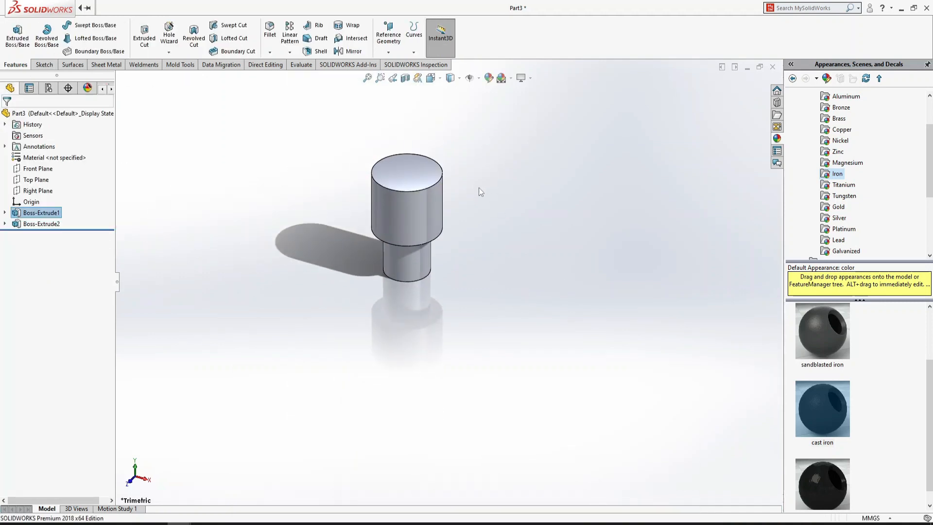
# - Chamfer the top circular edge of the 15 mm cylinder with a 1 mm distance at 45 degrees
pyautogui.click(269, 35)
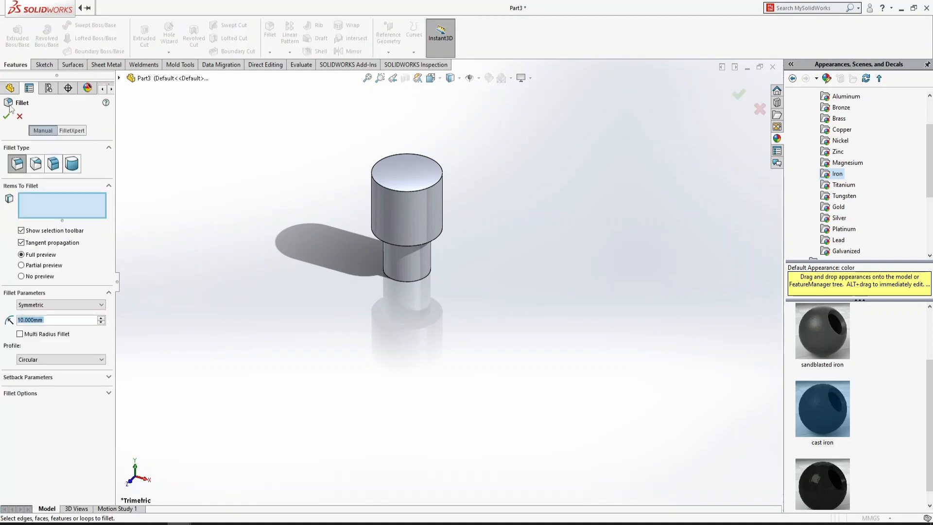
pyautogui.click(20, 116)
pyautogui.click(270, 52)
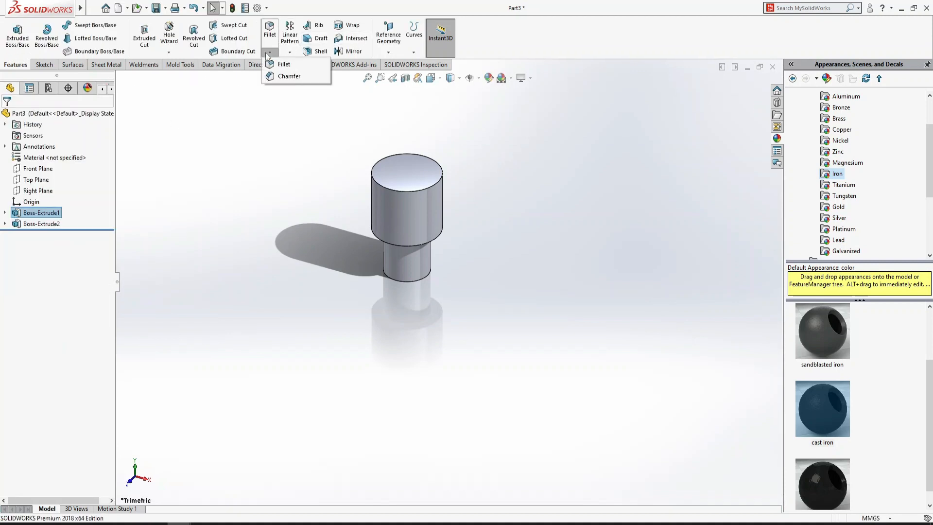
pyautogui.click(289, 76)
pyautogui.click(403, 188)
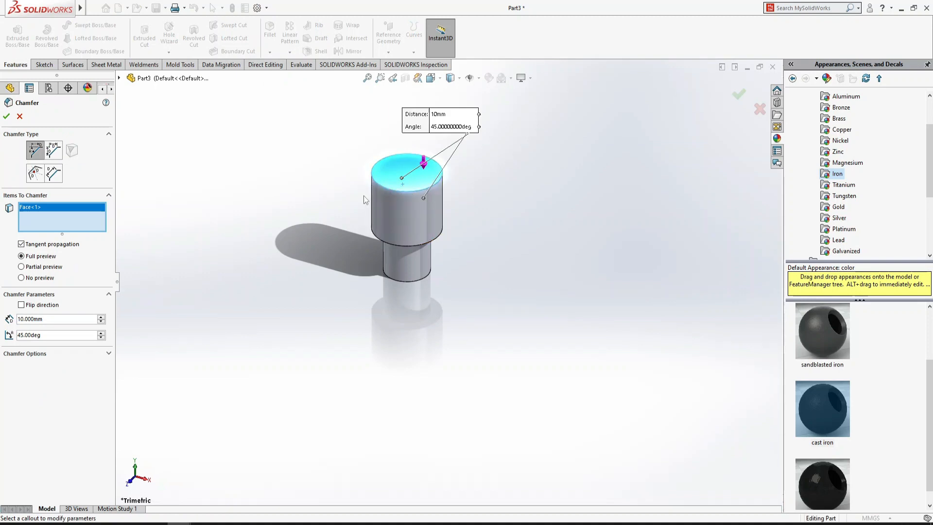
pyautogui.click(411, 189)
pyautogui.click(414, 191)
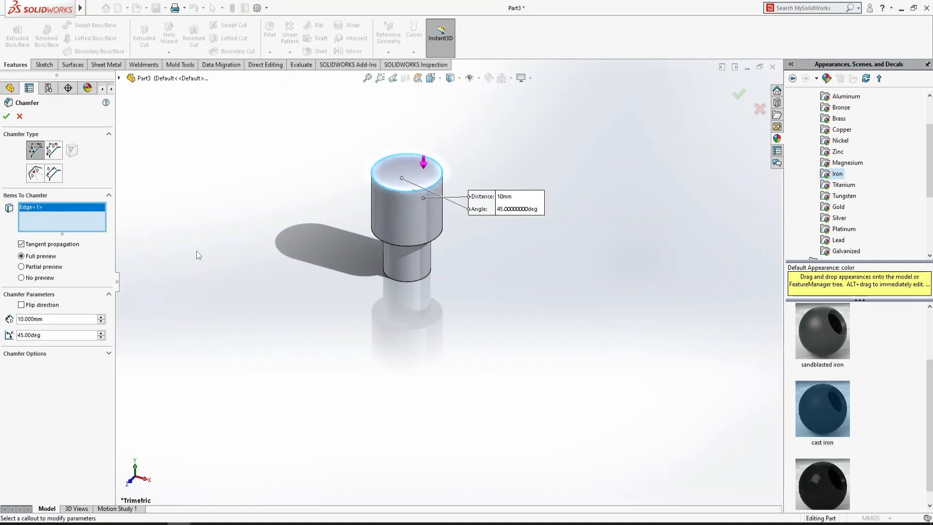
pyautogui.scroll(-9, 266, 312)
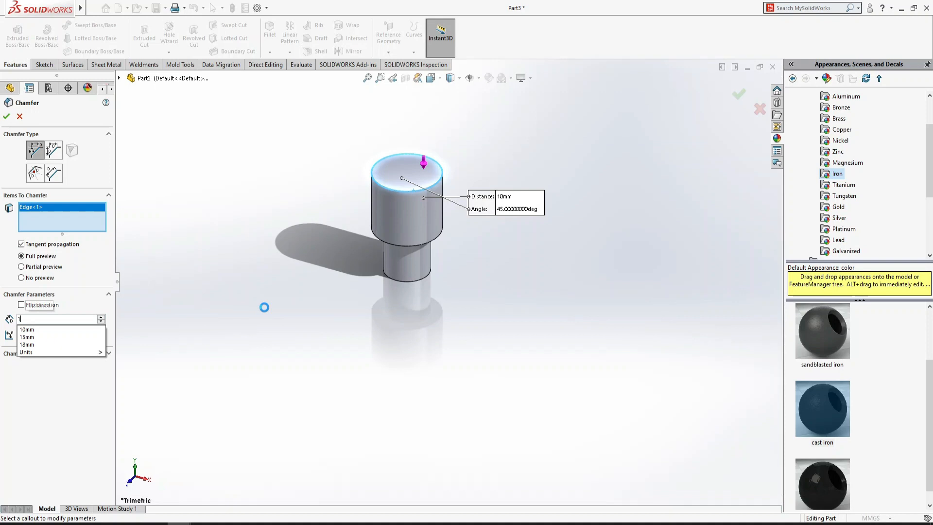
pyautogui.rightClick(266, 310)
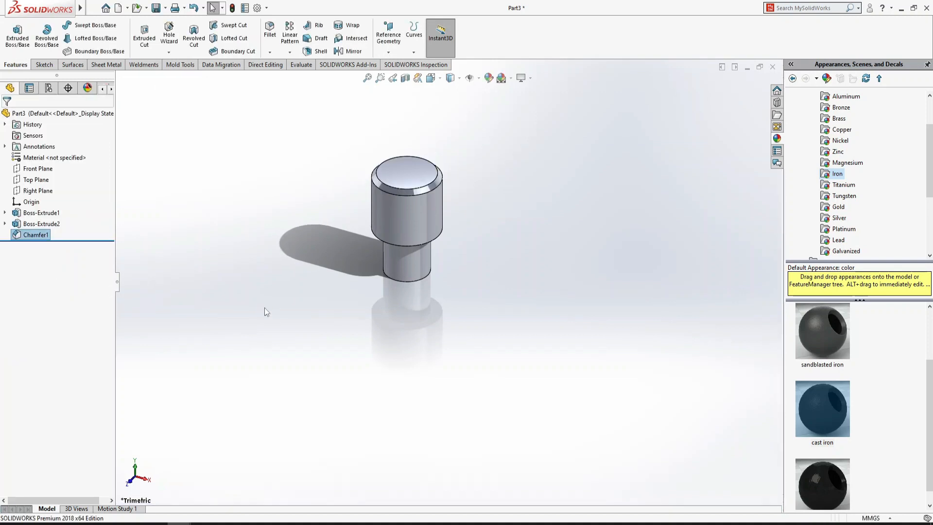
# - Chamfer the bottom end face of the 10 mm cylinder with a 1 mm distance at 45 degrees
pyautogui.press('Up')
pyautogui.press('Up')
pyautogui.press('Up')
pyautogui.press('Up')
pyautogui.press('Up')
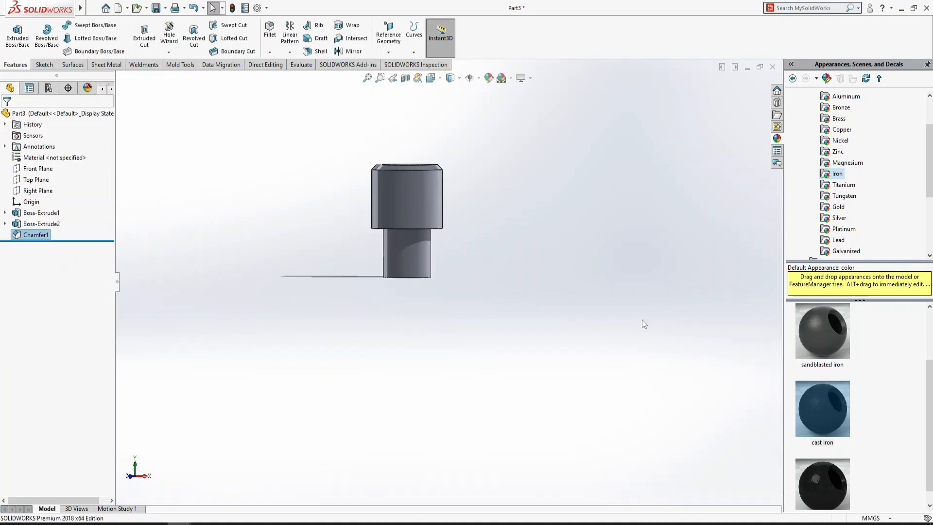
pyautogui.click(271, 52)
pyautogui.click(282, 77)
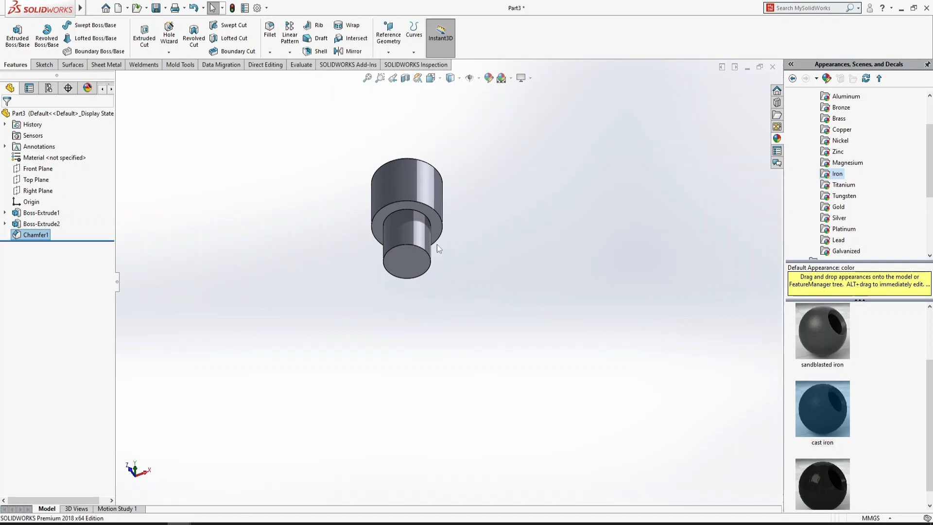
pyautogui.click(415, 258)
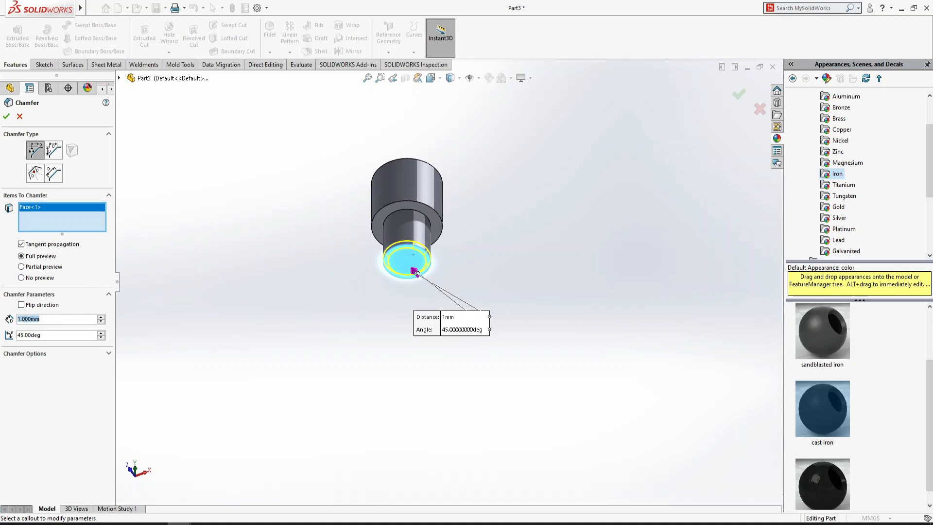
pyautogui.press('Return')
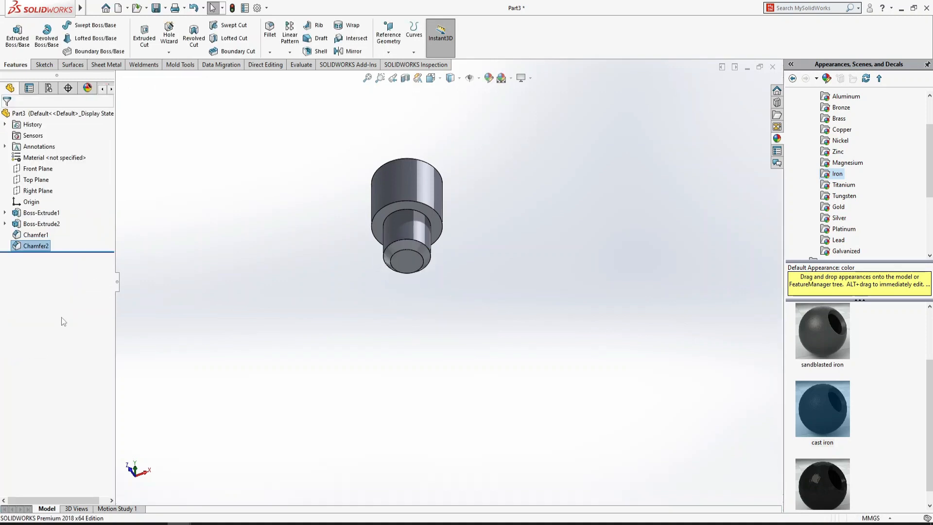
# - Fillet the inner edge where the 10 mm cylinder meets the 15 mm cylinder with a 1 mm radius
pyautogui.click(290, 35)
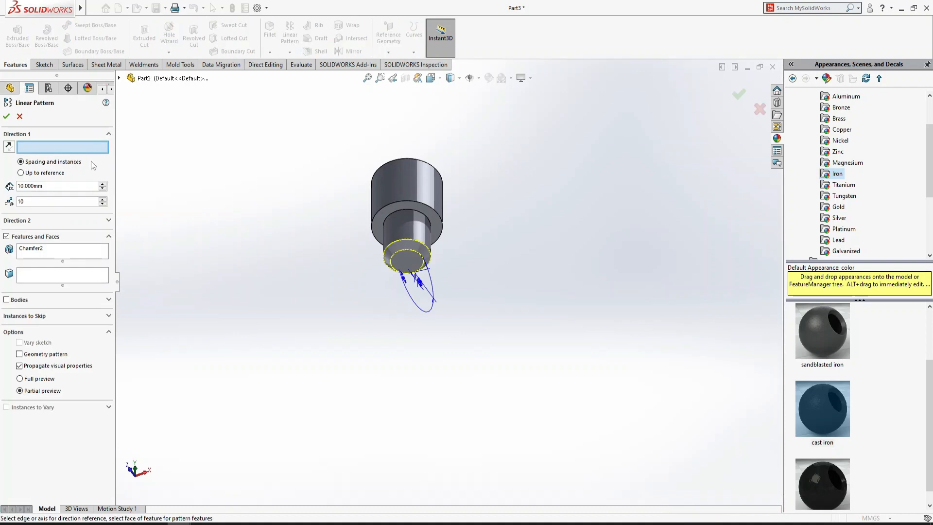
pyautogui.click(20, 116)
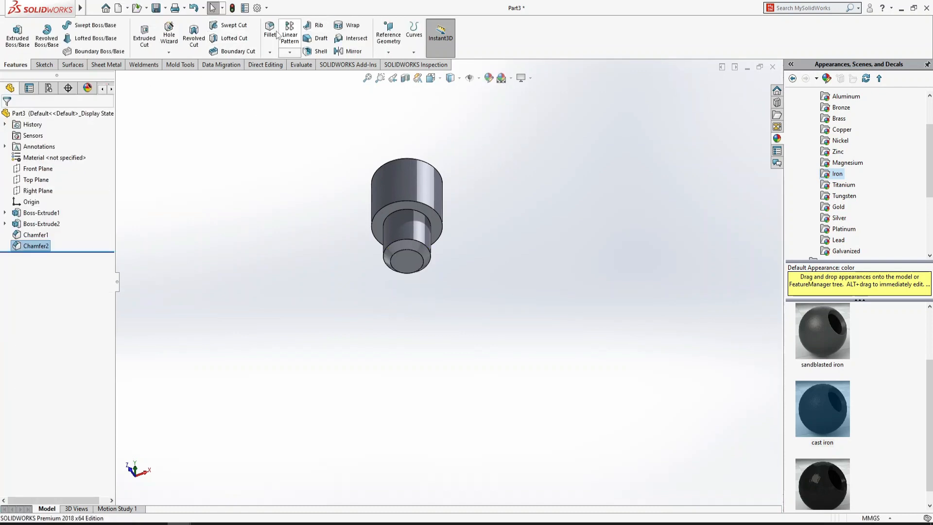
pyautogui.click(270, 30)
pyautogui.click(429, 222)
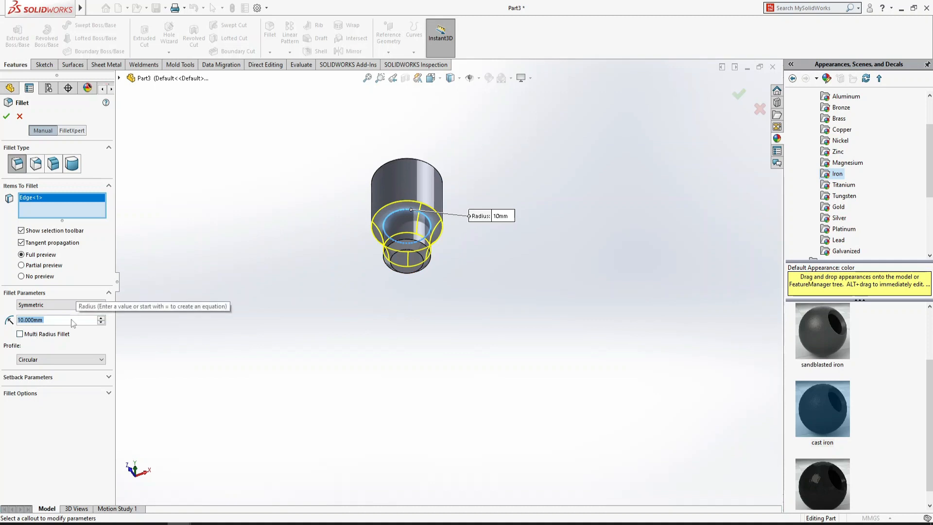
pyautogui.write('1')
pyautogui.press('Return')
pyautogui.press('Return')
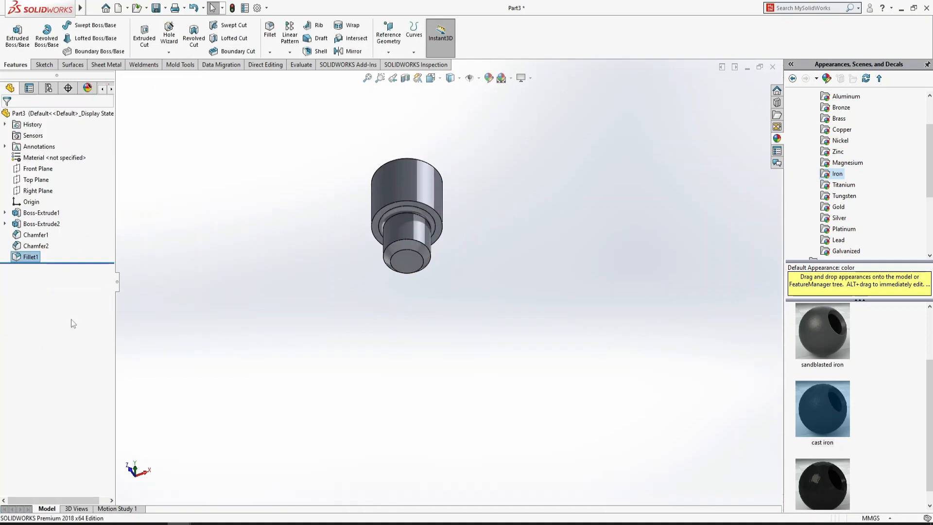
# - Save the finished part in isometric view as "4 bottom pins" in the 1-box jig folder
pyautogui.click(581, 360)
pyautogui.hotkey('ctrl', '7')
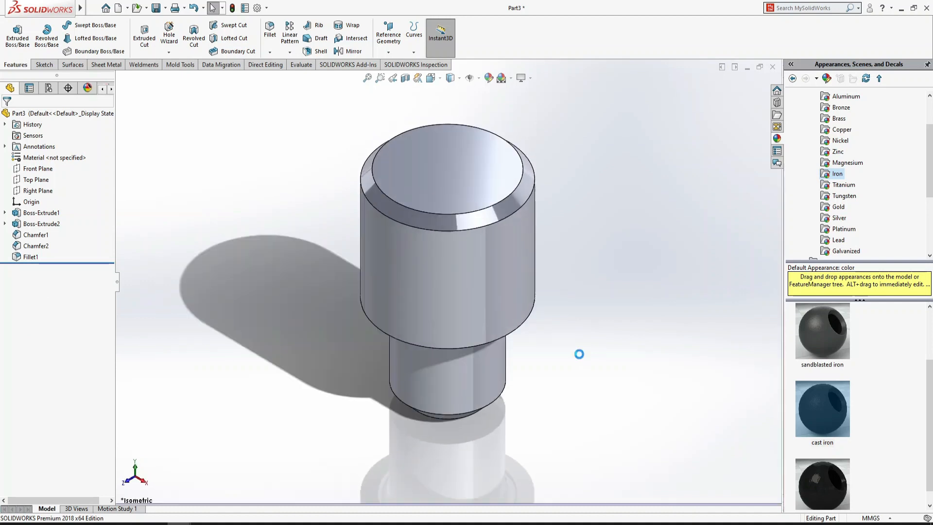
pyautogui.hotkey('ctrl', 's')
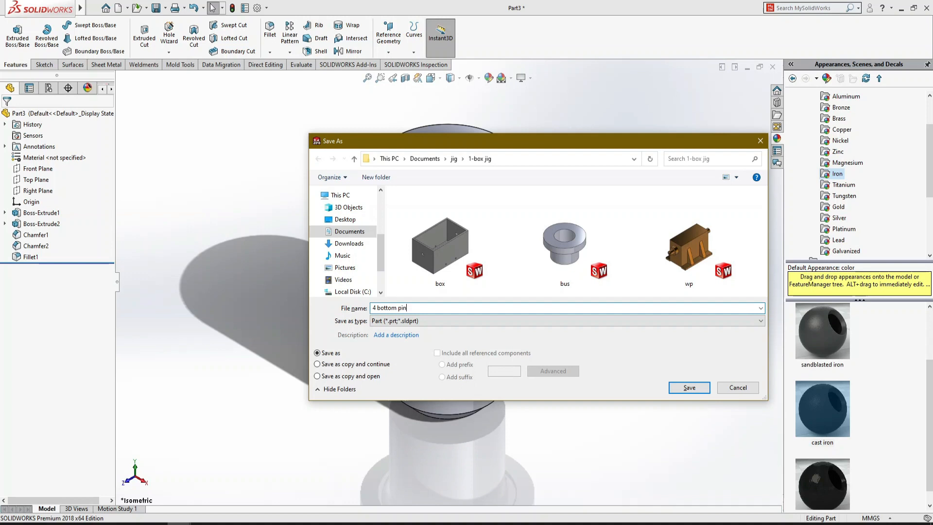
pyautogui.press('Return')
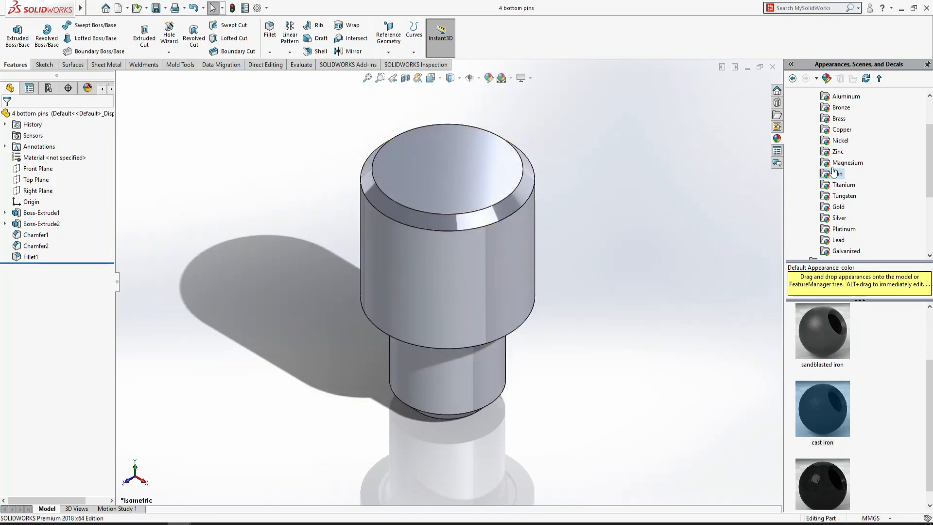
# - Close the pin part to return to Assem1 and make the transparent box component opaque
pyautogui.click(773, 68)
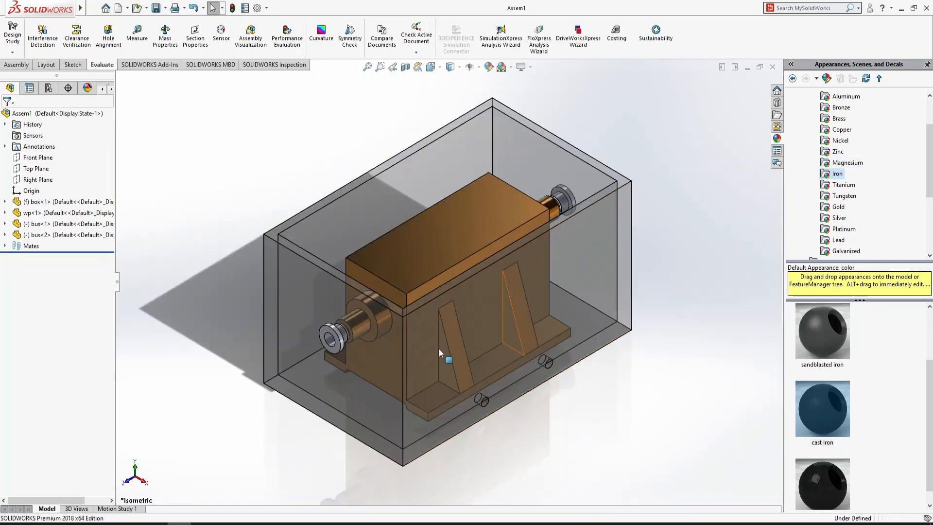
pyautogui.click(593, 276)
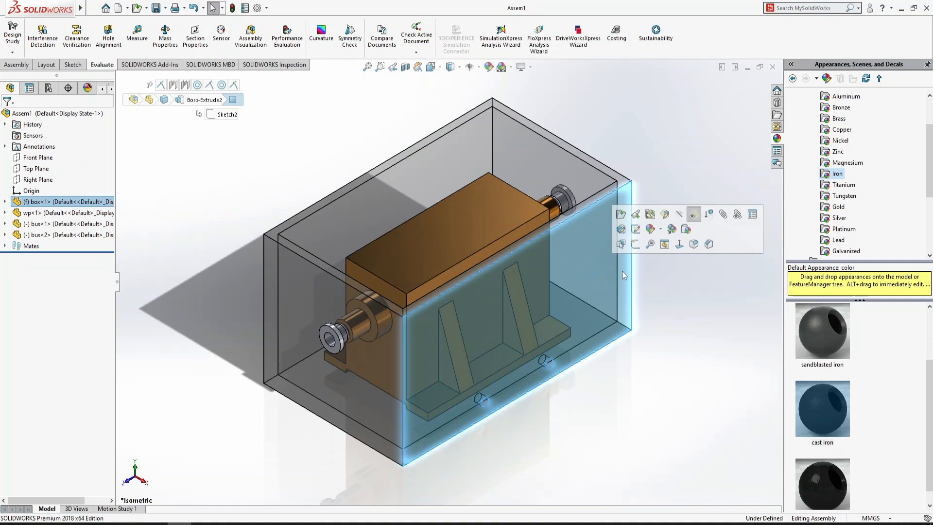
pyautogui.click(694, 213)
pyautogui.click(252, 143)
# - Insert the "4 bottom pins" part into the assembly and place it in free space beside the box
pyautogui.click(16, 64)
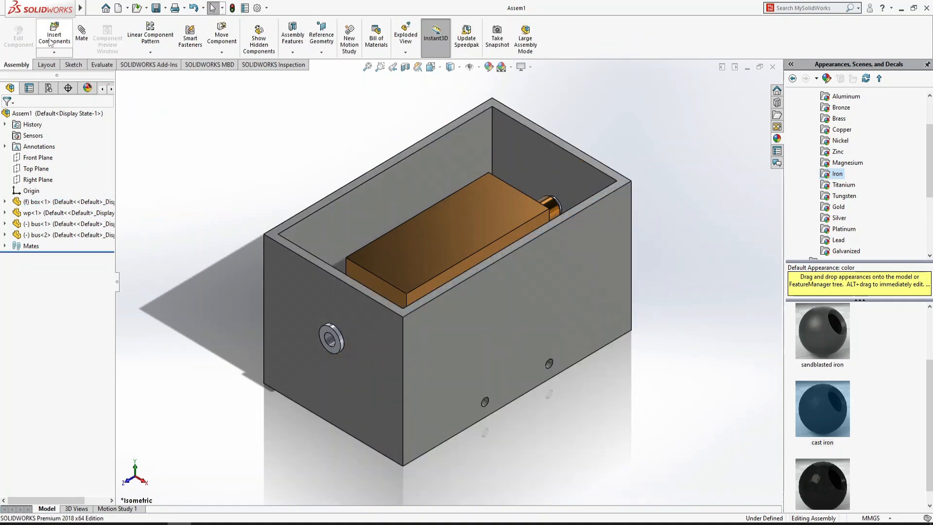
pyautogui.click(52, 39)
pyautogui.click(136, 114)
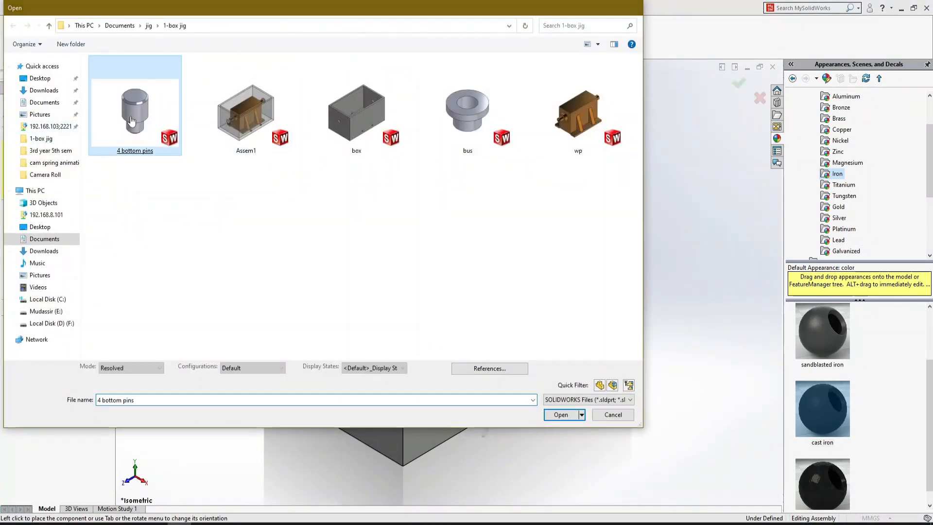
pyautogui.click(559, 414)
pyautogui.click(685, 325)
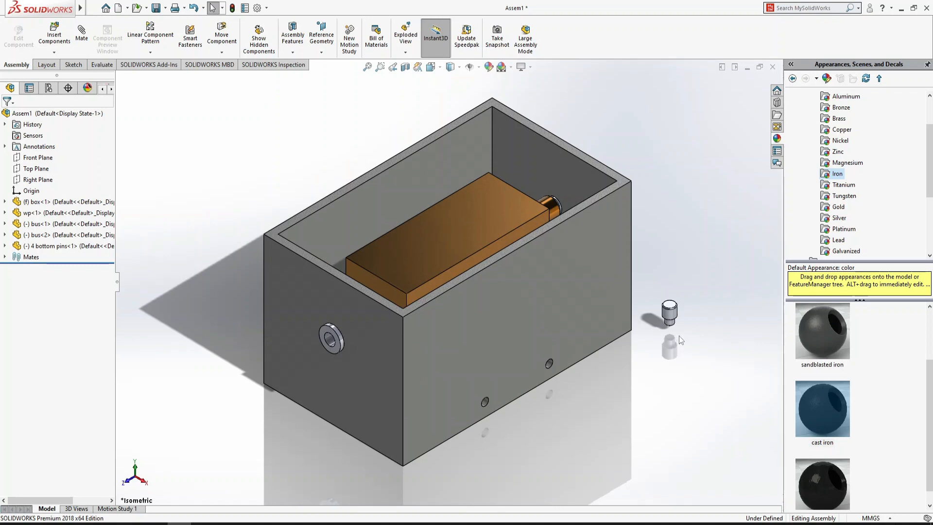
# - Make three copies of the inserted pin beside the box for a total of four pins
pyautogui.click(672, 314)
pyautogui.keyDown('ctrl'); pyautogui.moveTo(672, 314); pyautogui.dragTo(653, 227); pyautogui.keyUp('ctrl')
pyautogui.keyDown('ctrl'); pyautogui.moveTo(675, 314); pyautogui.dragTo(693, 244); pyautogui.keyUp('ctrl')
pyautogui.click(728, 311)
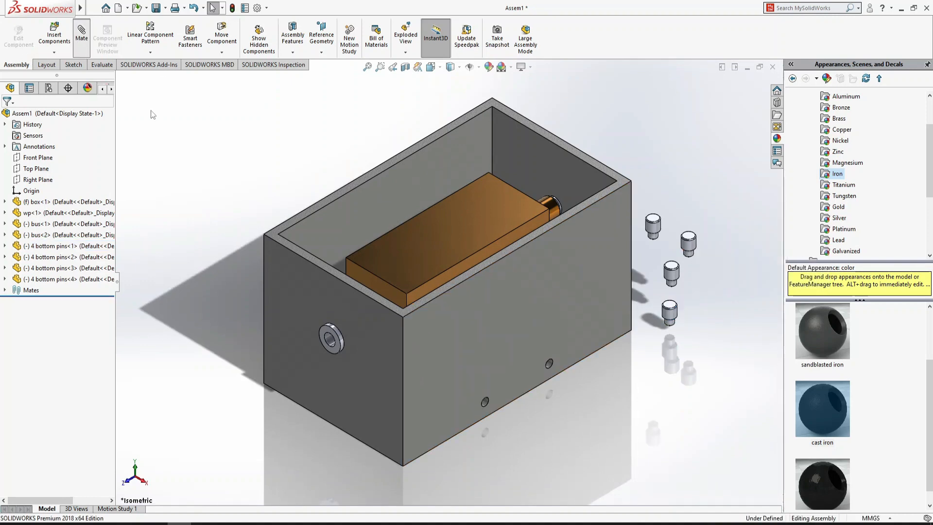
# - Mate the first pin's 10 mm cylinder concentric with the side wall's far hole, flipping the alignment so its narrow end points outward
pyautogui.click(82, 33)
pyautogui.scroll(-5, 516, 431)
pyautogui.click(599, 265)
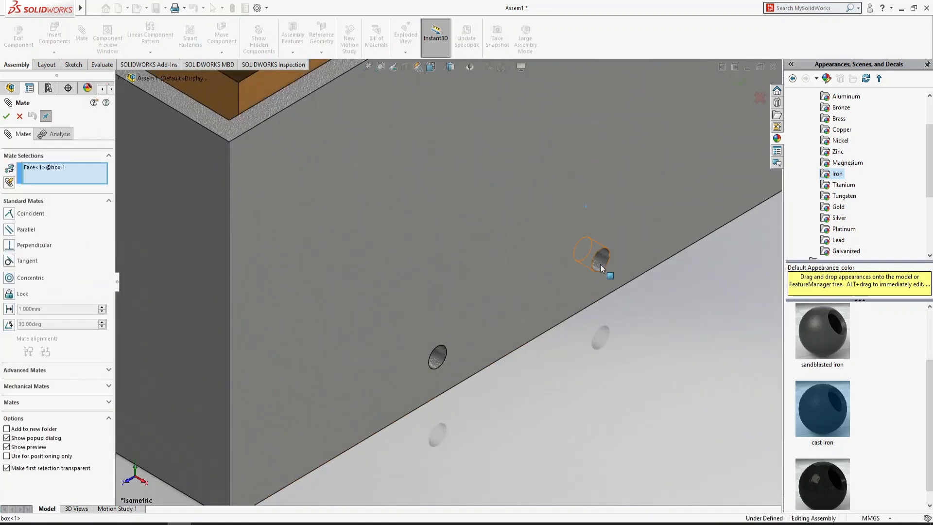
pyautogui.scroll(5, 697, 278)
pyautogui.scroll(-5, 623, 241)
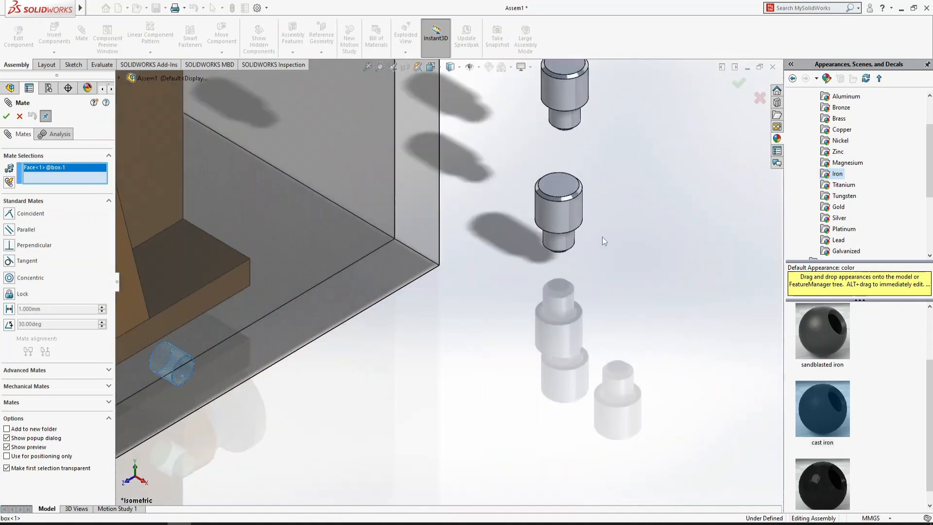
pyautogui.click(568, 239)
pyautogui.click(656, 248)
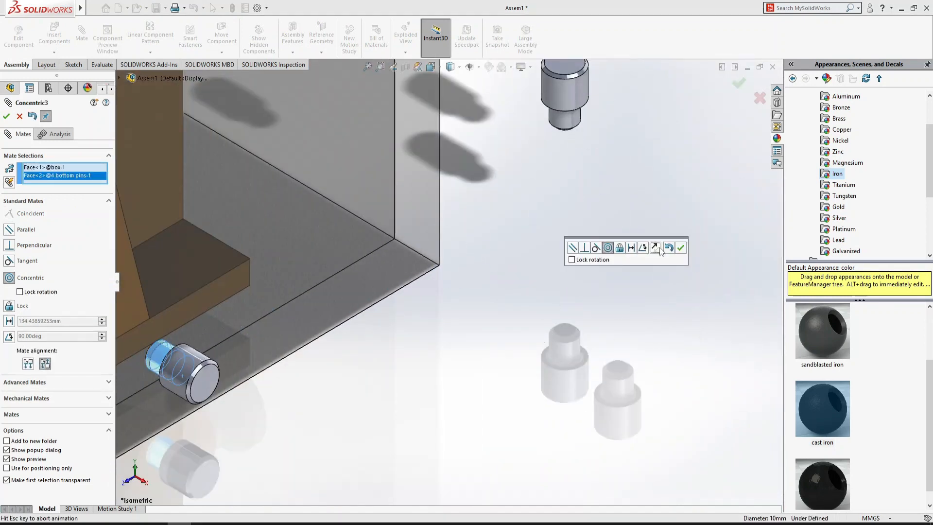
pyautogui.scroll(3, 599, 314)
pyautogui.scroll(3, 599, 314)
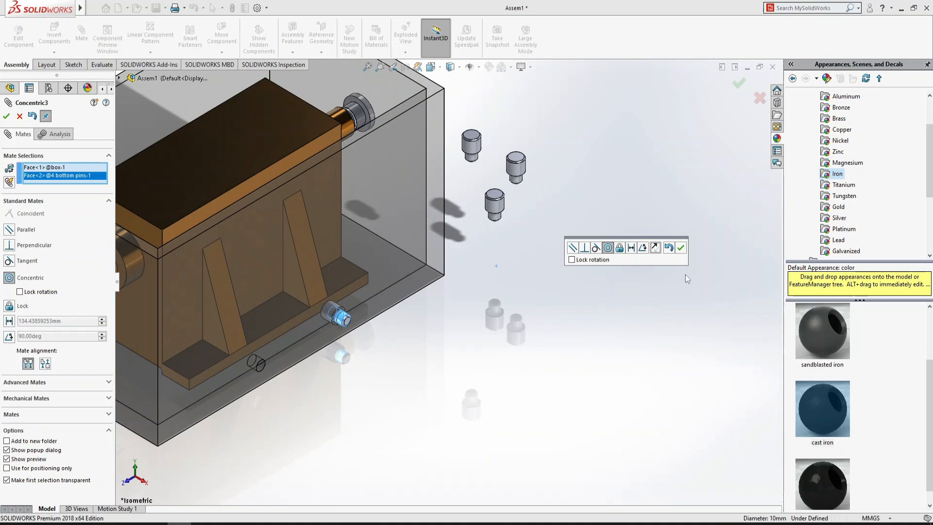
pyautogui.click(681, 248)
# - Mate a second pin's 10 mm cylinder concentric with the same wall's other hole, with its narrow end pointing outward
pyautogui.scroll(-5, 280, 339)
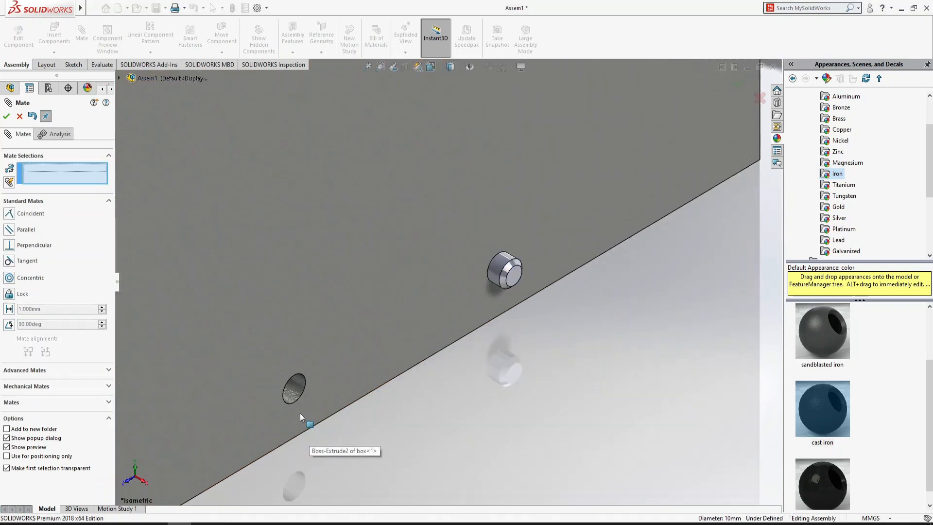
pyautogui.click(292, 389)
pyautogui.scroll(5, 665, 230)
pyautogui.click(624, 173)
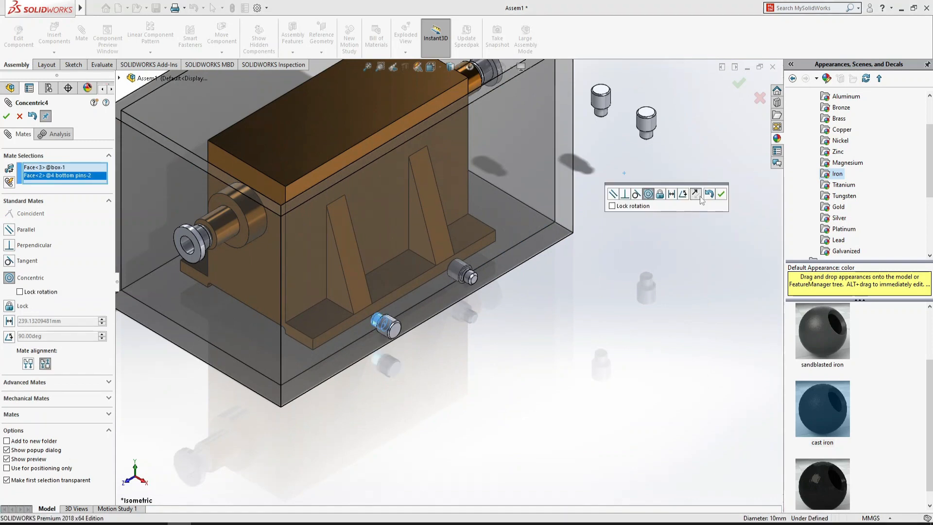
pyautogui.click(722, 194)
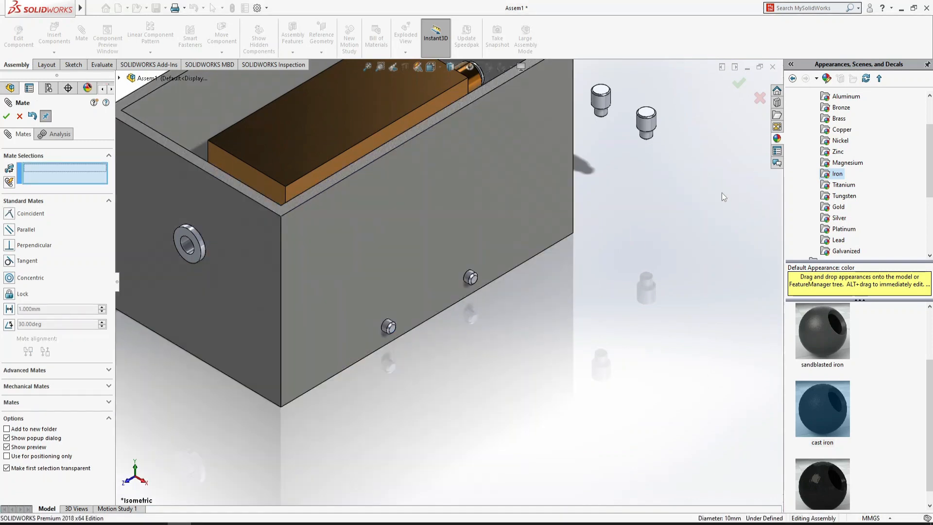
# - Mate the third pin's 10 mm cylinder concentric with the nearer hole in the box's opposite side wall
pyautogui.press('space')
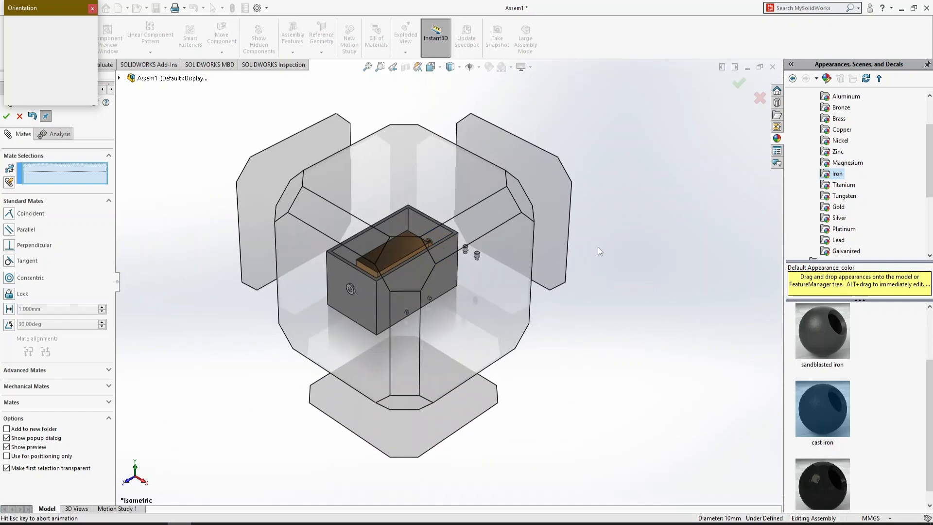
pyautogui.click(245, 277)
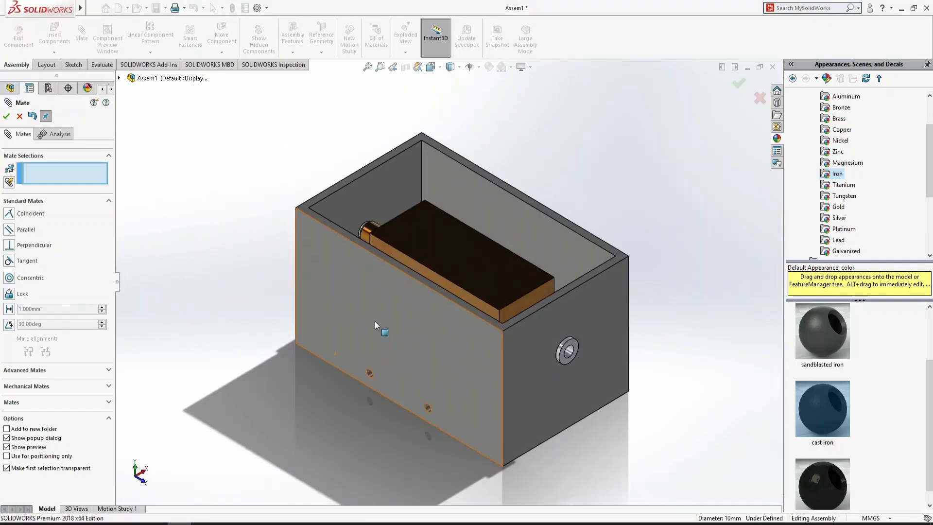
pyautogui.press('space')
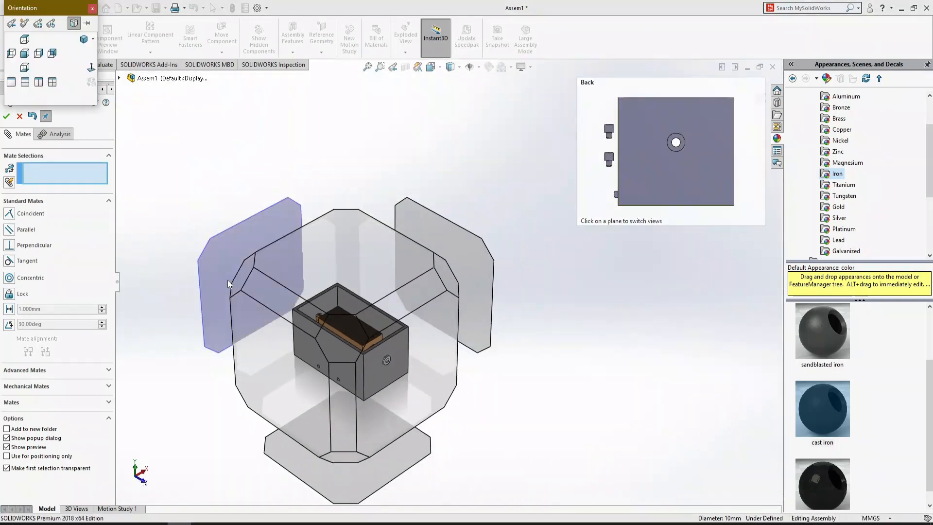
pyautogui.click(242, 282)
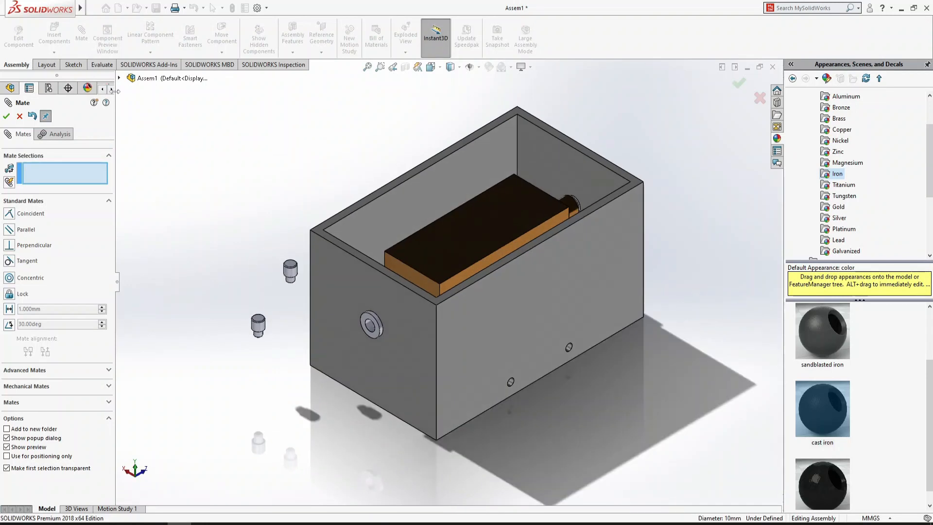
pyautogui.scroll(-5, 676, 379)
pyautogui.click(423, 353)
pyautogui.scroll(6, 366, 368)
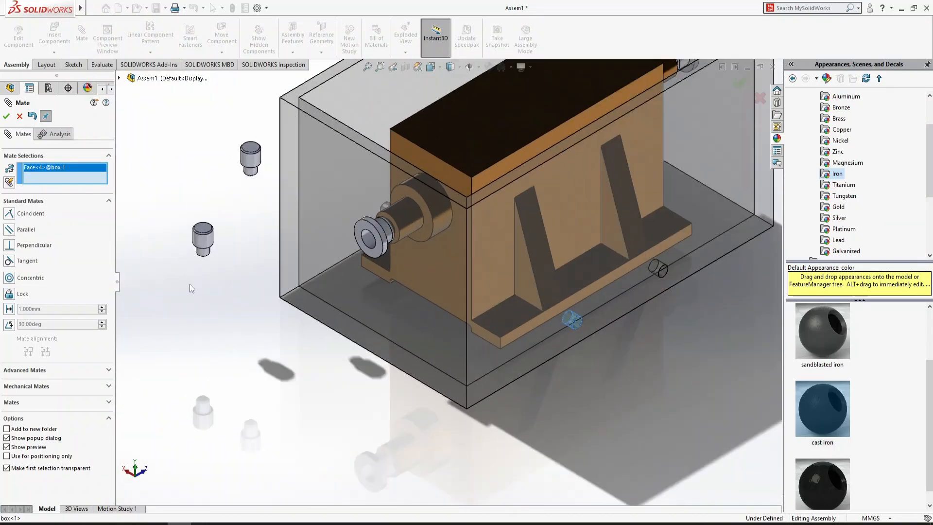
pyautogui.scroll(-3, 189, 284)
pyautogui.click(256, 229)
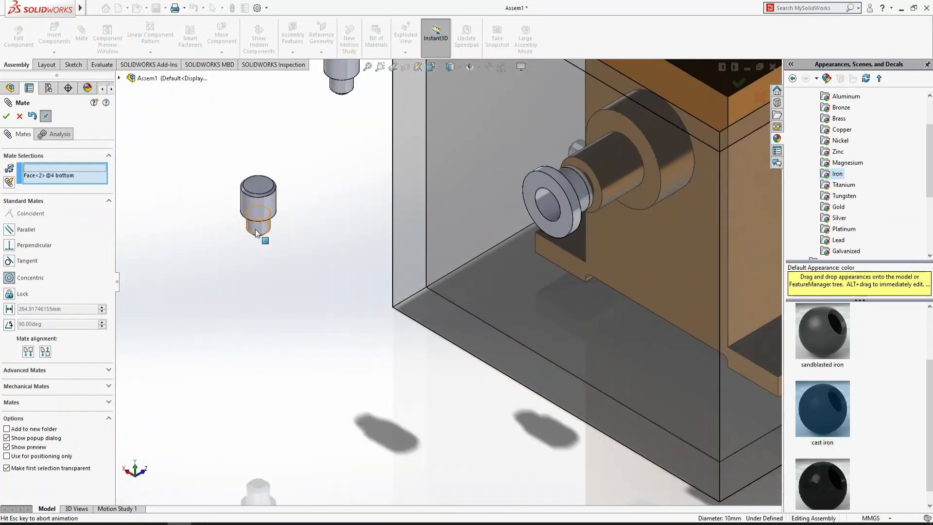
pyautogui.click(661, 363)
# - Mate the fourth pin's 10 mm cylinder concentric with the remaining hole in that opposite side wall and finish mating
pyautogui.scroll(6, 632, 314)
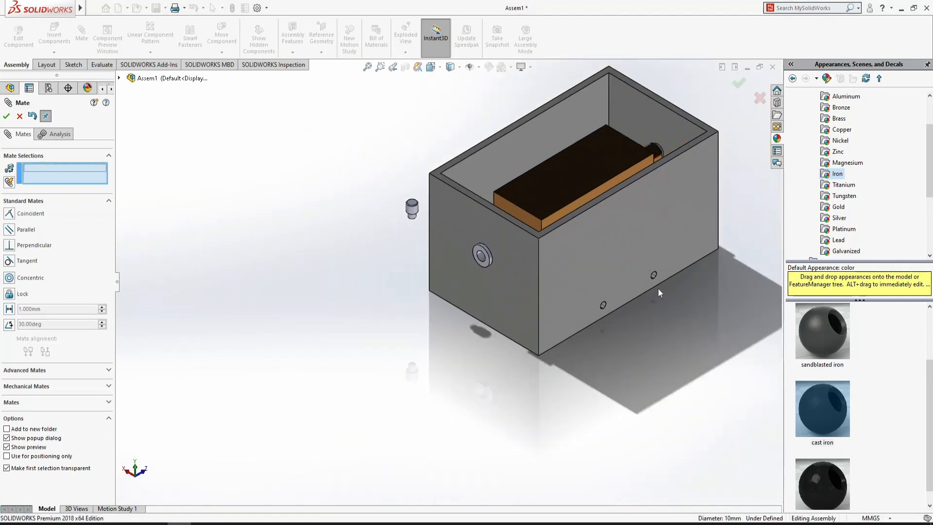
pyautogui.scroll(-5, 658, 288)
pyautogui.click(565, 248)
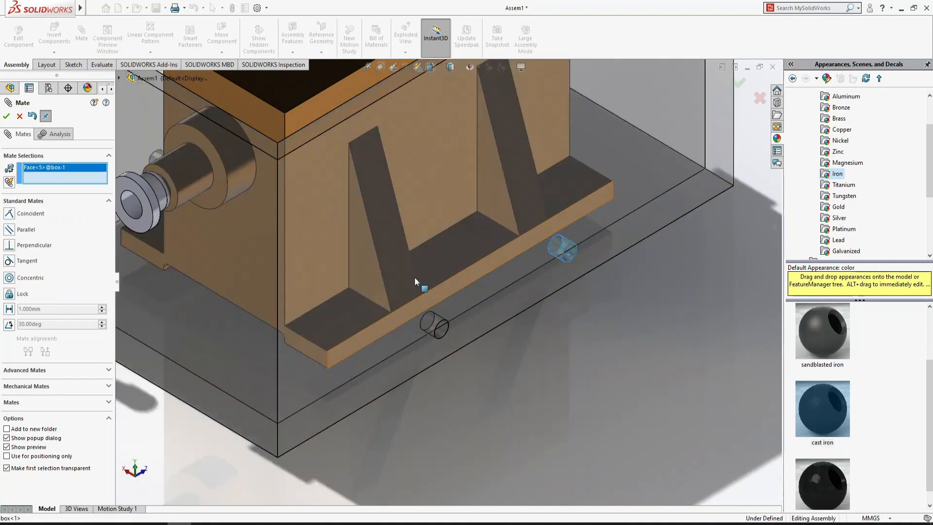
pyautogui.scroll(5, 415, 282)
pyautogui.scroll(-6, 277, 215)
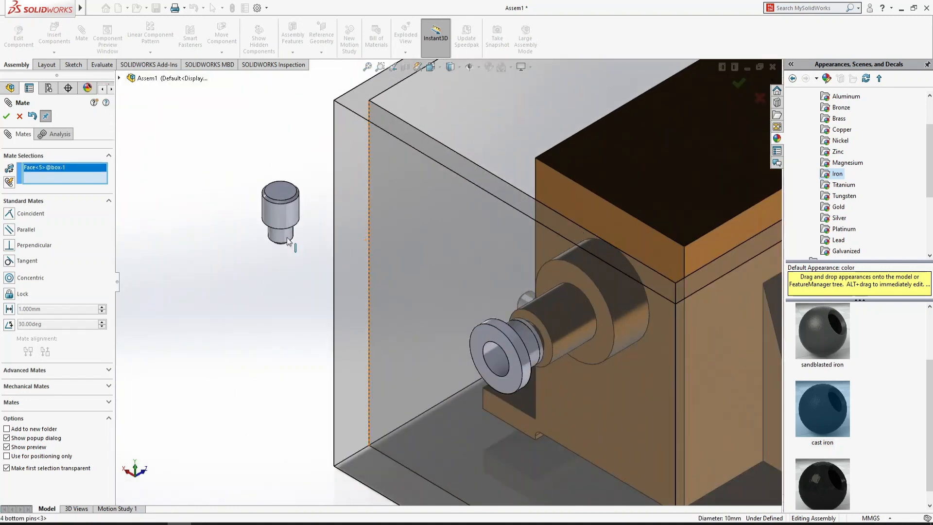
pyautogui.click(287, 239)
pyautogui.click(6, 117)
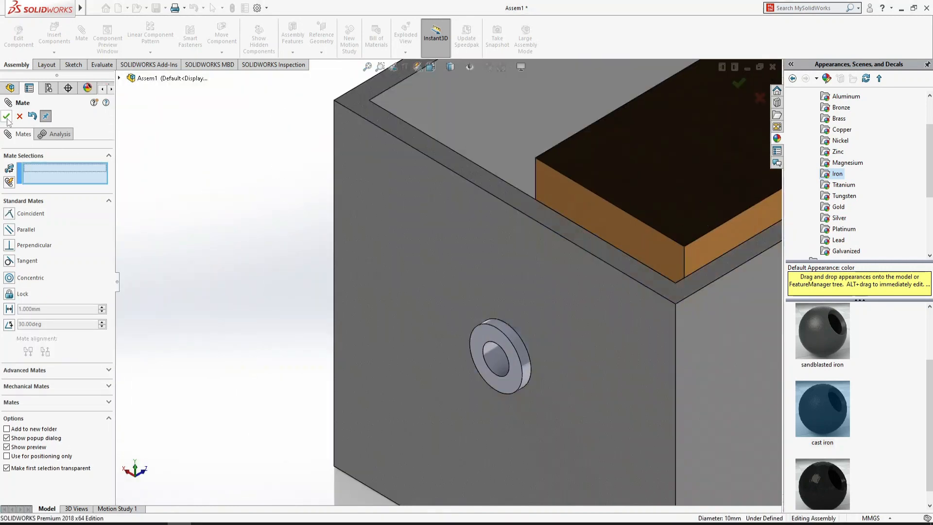
pyautogui.click(6, 116)
# - Examine from above how the first two pins sit between the box's side wall and the wp part
pyautogui.scroll(4, 386, 250)
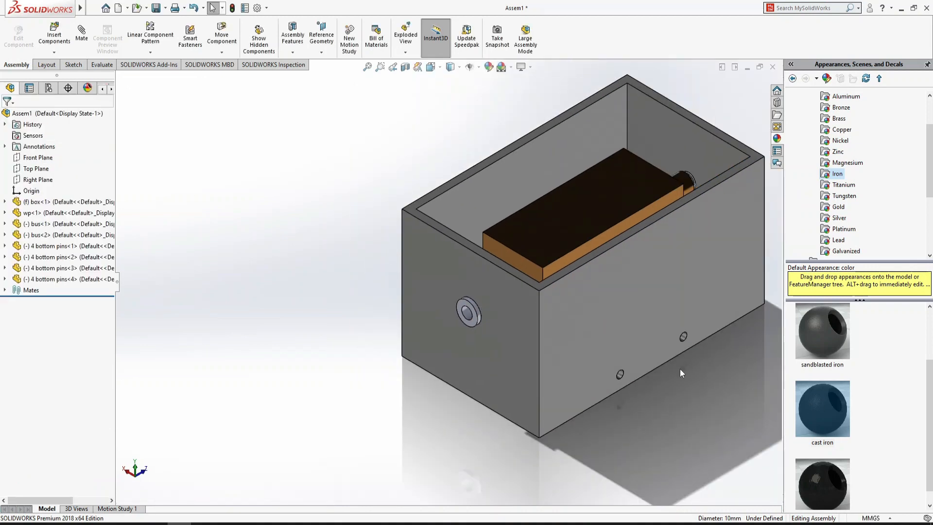
pyautogui.press('Down')
pyautogui.press('Down')
pyautogui.press('Down')
pyautogui.press('Down')
pyautogui.press('Up')
pyautogui.press('Up')
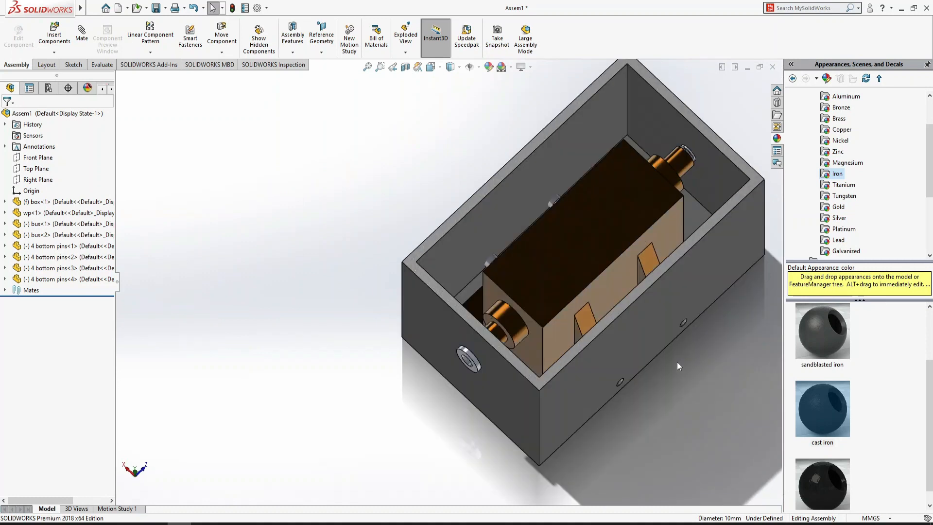
pyautogui.press('Down')
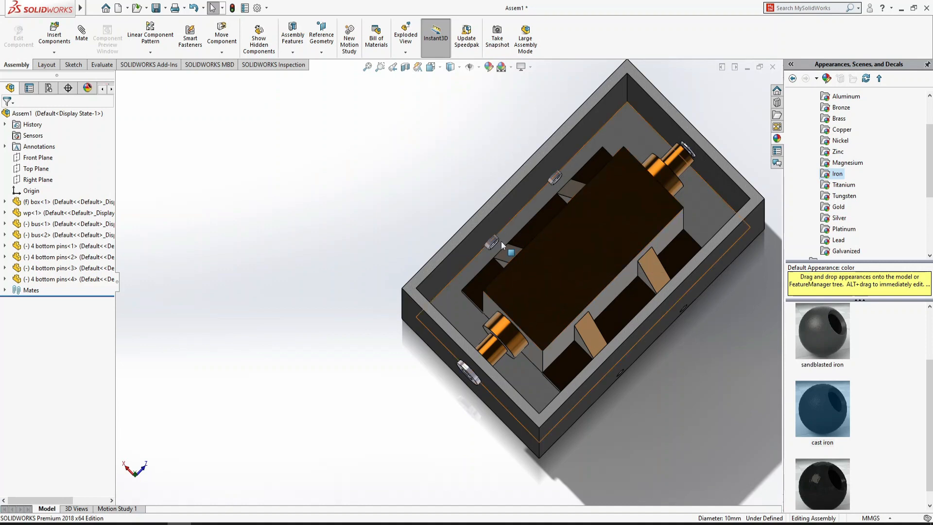
pyautogui.scroll(-4, 488, 240)
pyautogui.scroll(-3, 452, 263)
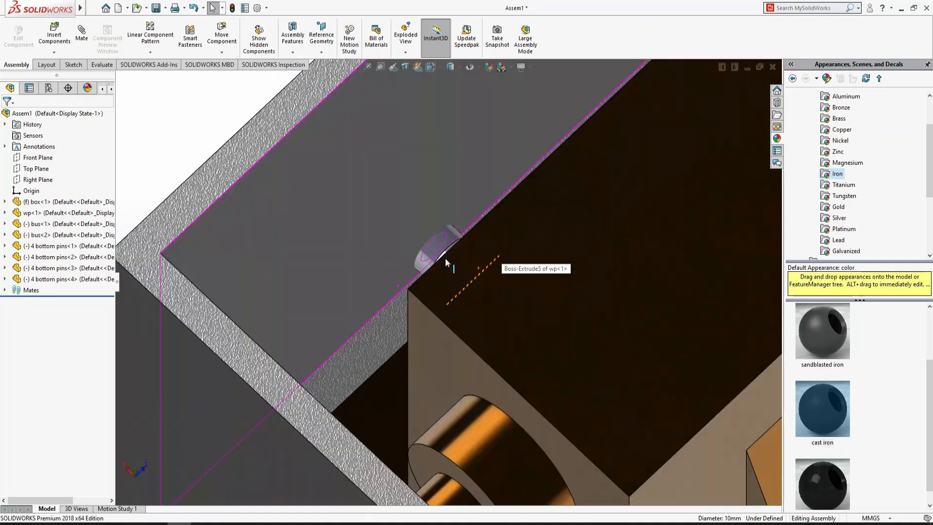
pyautogui.scroll(2, 448, 261)
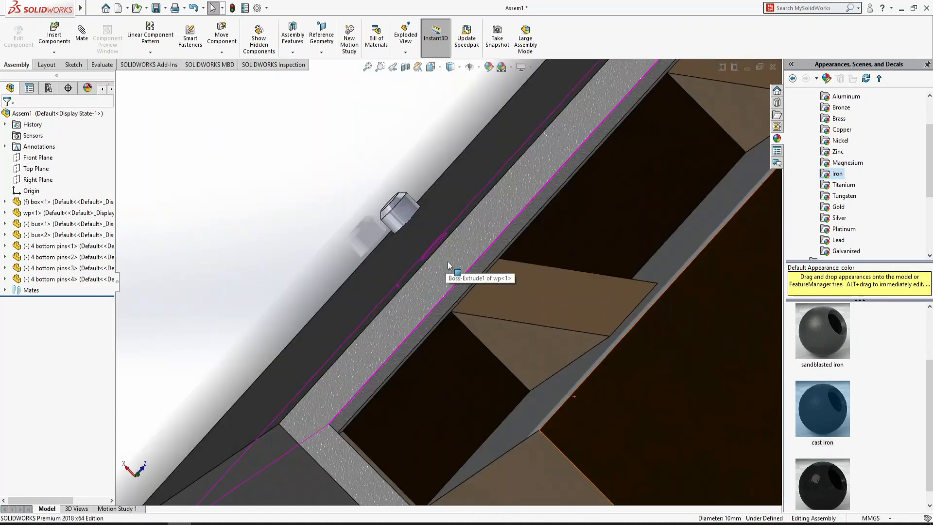
pyautogui.scroll(-2, 505, 325)
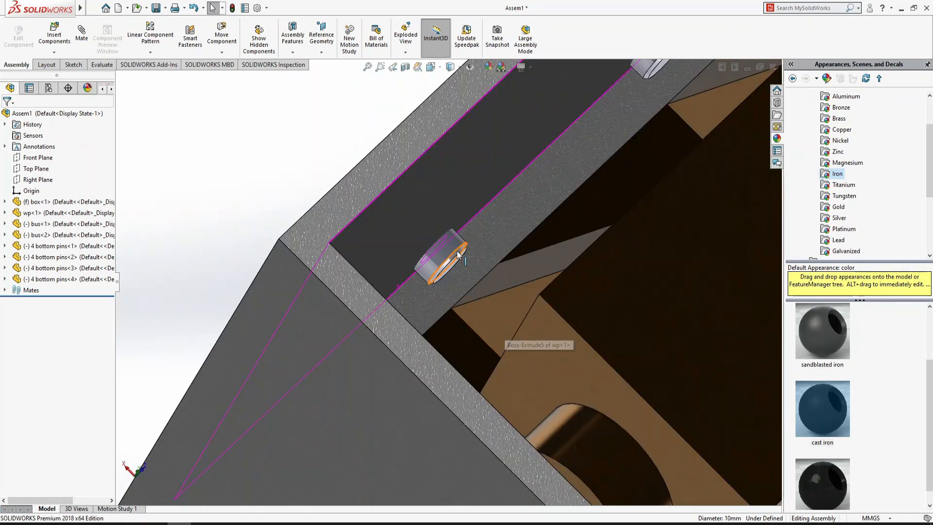
pyautogui.click(462, 265)
pyautogui.moveTo(459, 264); pyautogui.dragTo(442, 249)
pyautogui.click(294, 170)
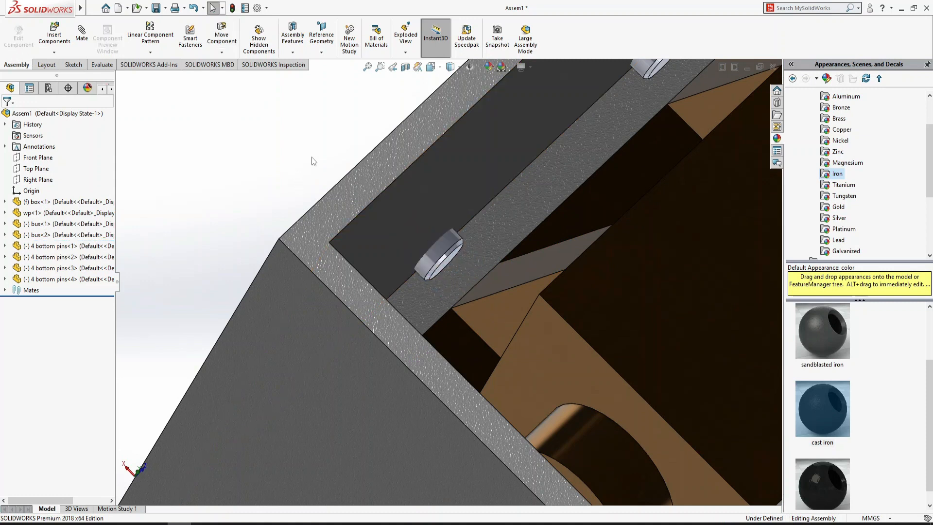
pyautogui.click(81, 33)
pyautogui.scroll(-3, 456, 268)
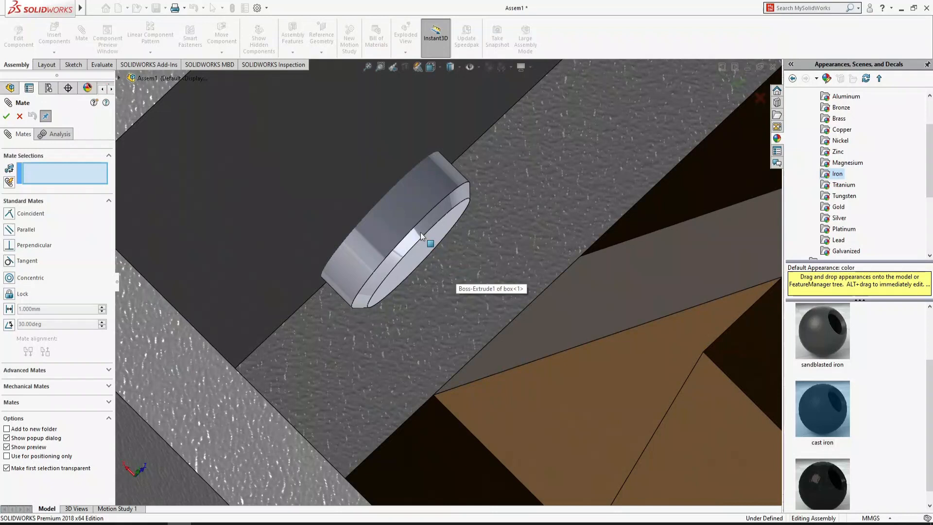
pyautogui.click(424, 245)
pyautogui.scroll(5, 433, 283)
pyautogui.scroll(-5, 433, 281)
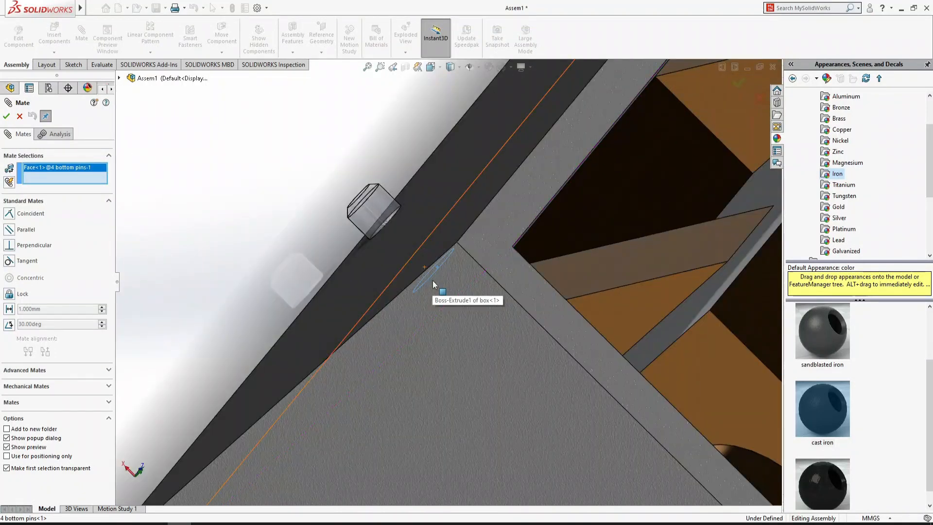
pyautogui.press('Left')
pyautogui.press('Left')
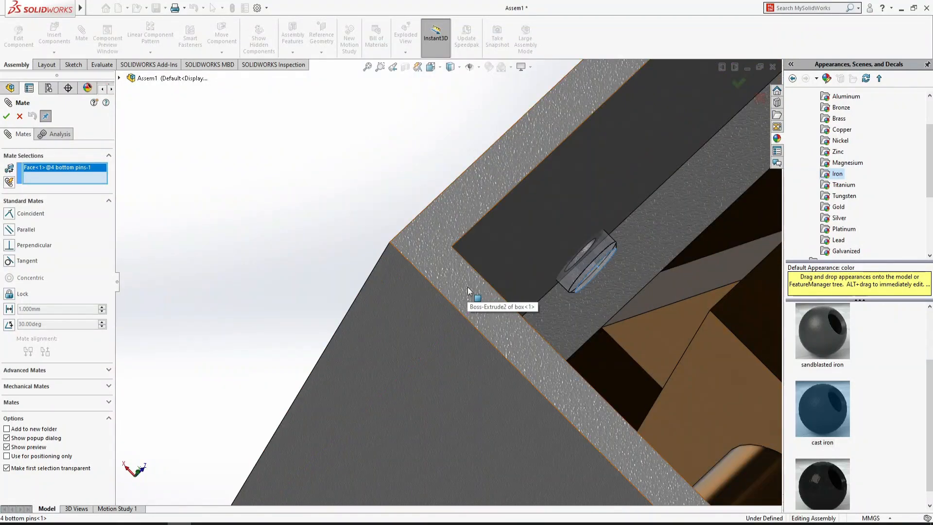
pyautogui.hotkey('ctrl', '7')
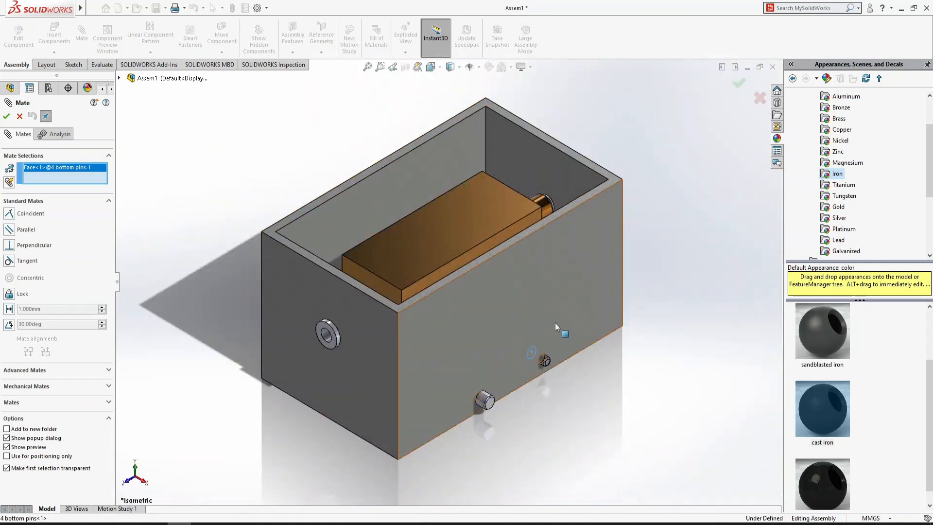
pyautogui.press('Escape')
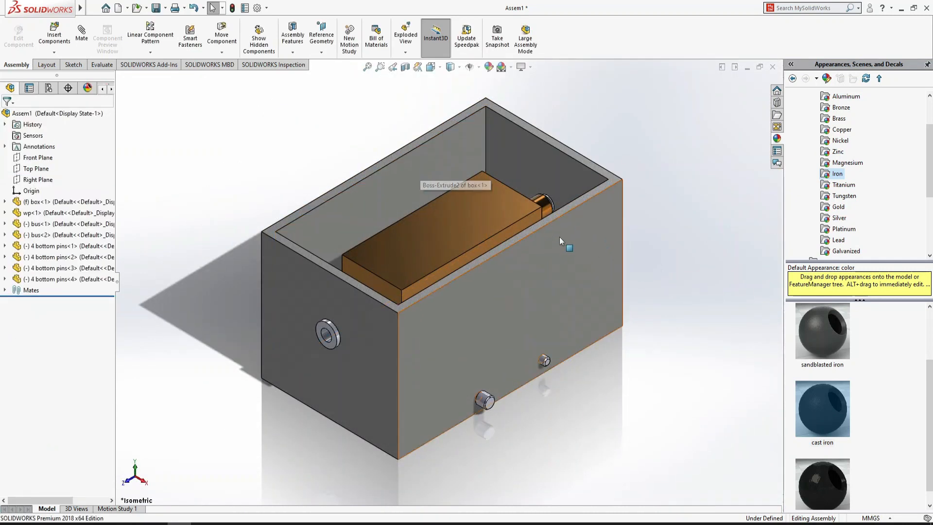
# - Make the box component transparent so the pins and the wp part can be reached through its walls
pyautogui.click(604, 242)
pyautogui.click(698, 191)
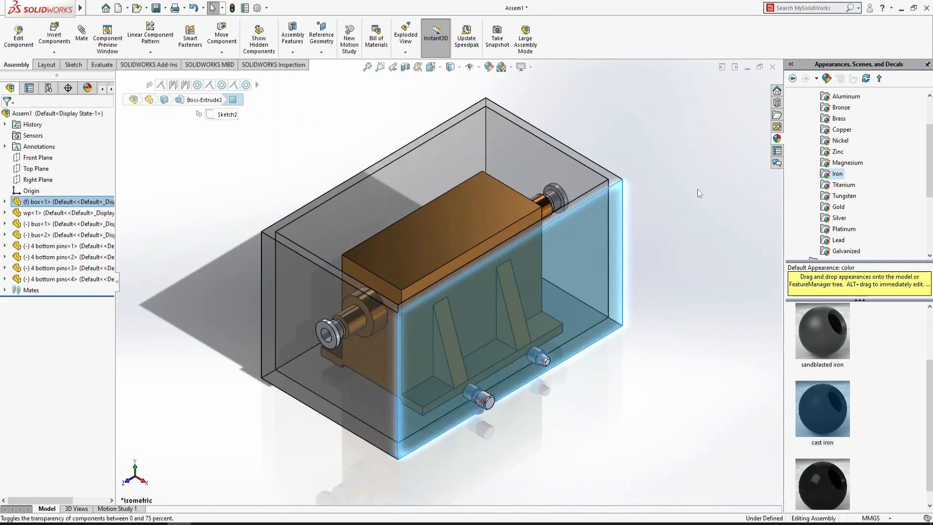
pyautogui.click(565, 398)
# - Mate the first pin's wide end face coincident with the side face of the wp part's base
pyautogui.click(82, 34)
pyautogui.scroll(-5, 512, 366)
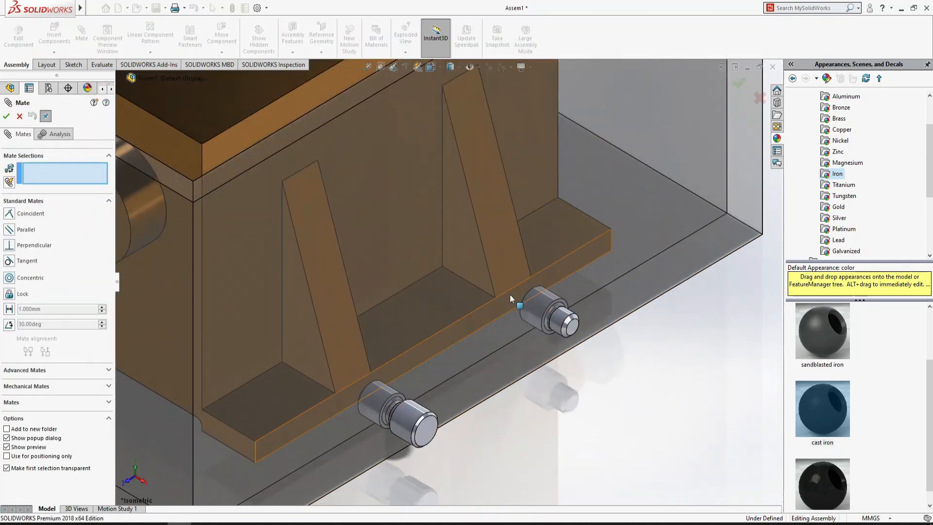
pyautogui.click(510, 294)
pyautogui.moveTo(565, 368); pyautogui.dragTo(468, 319, button='middle')
pyautogui.click(479, 310)
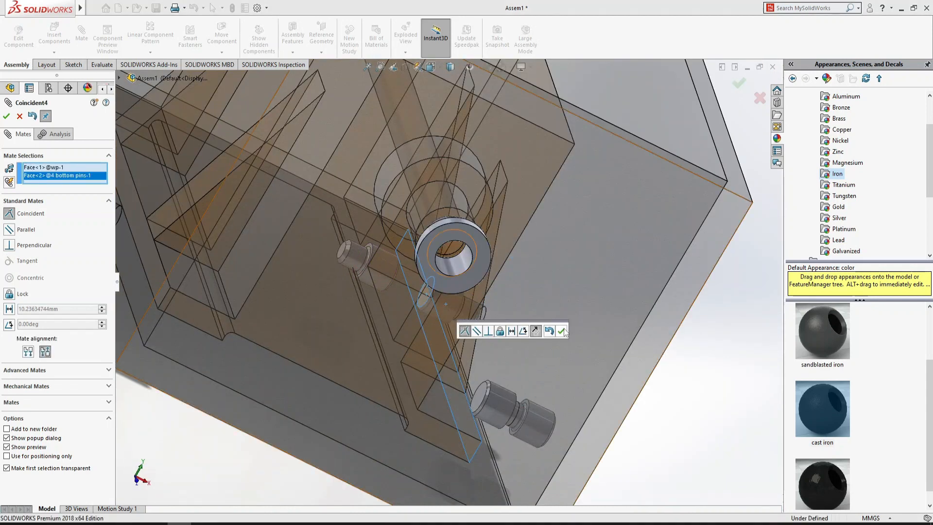
pyautogui.click(562, 331)
# - Mate the second pin's wide end face coincident with the same side face of the wp base and finish mating
pyautogui.click(482, 395)
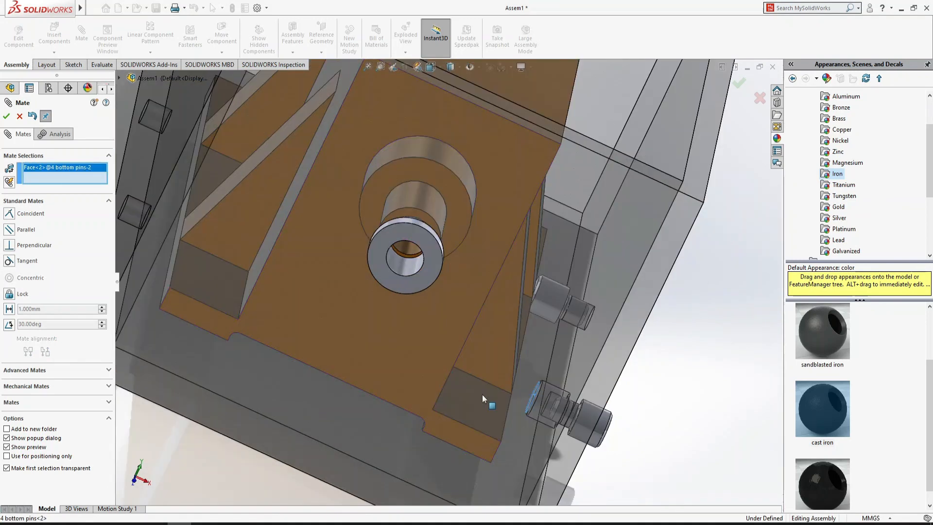
pyautogui.press('Left')
pyautogui.press('Left')
pyautogui.press('Left')
pyautogui.click(692, 426)
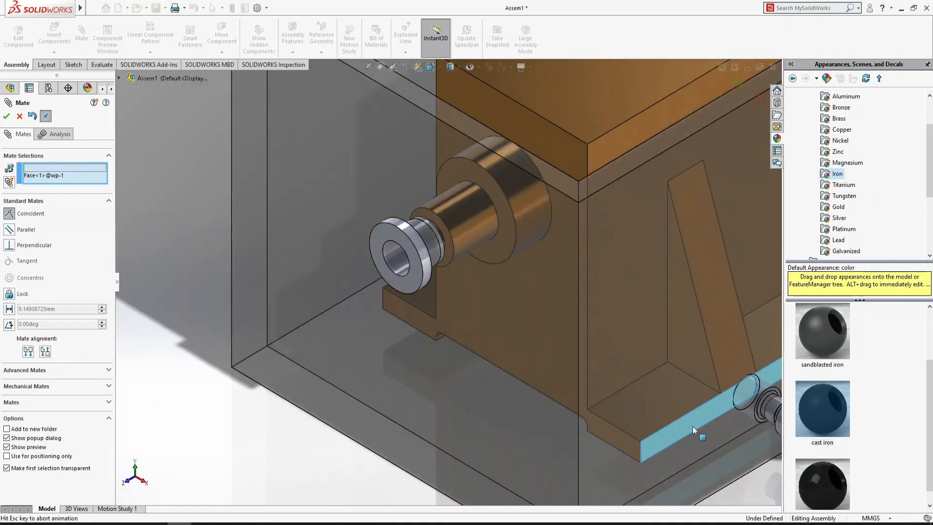
pyautogui.click(772, 450)
pyautogui.scroll(5, 709, 464)
pyautogui.press('F1')
pyautogui.press('Escape')
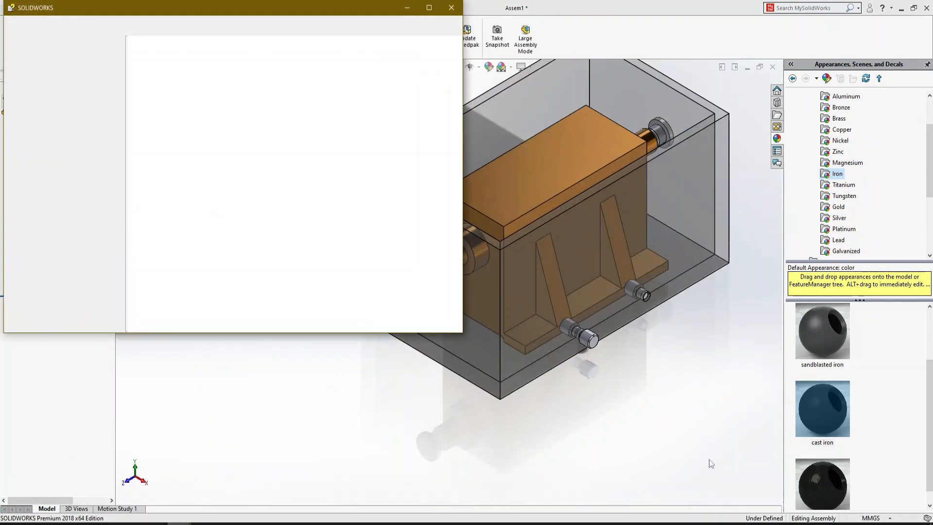
pyautogui.click(451, 8)
# - Move the third pin along its hole axis out of the box, beyond the opposite side wall
pyautogui.moveTo(593, 335); pyautogui.dragTo(550, 330)
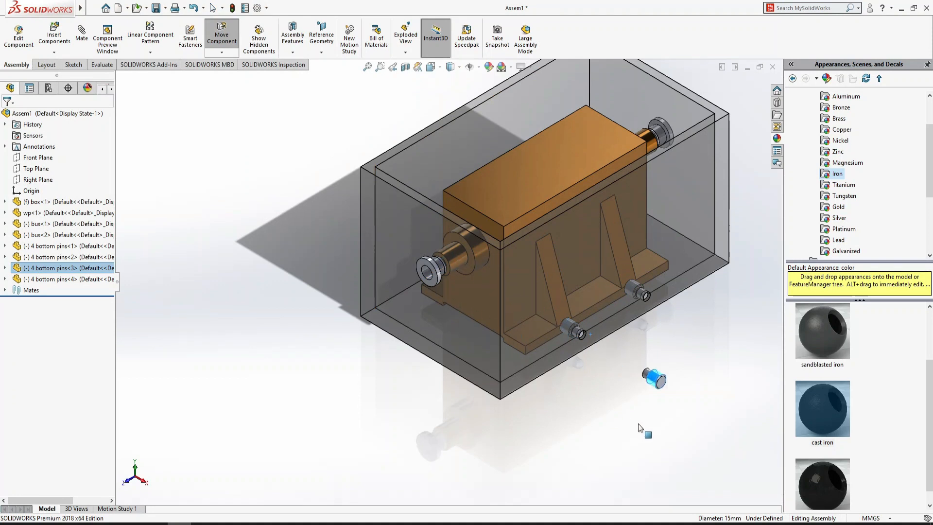
pyautogui.moveTo(357, 298); pyautogui.dragTo(356, 299)
pyautogui.click(261, 290)
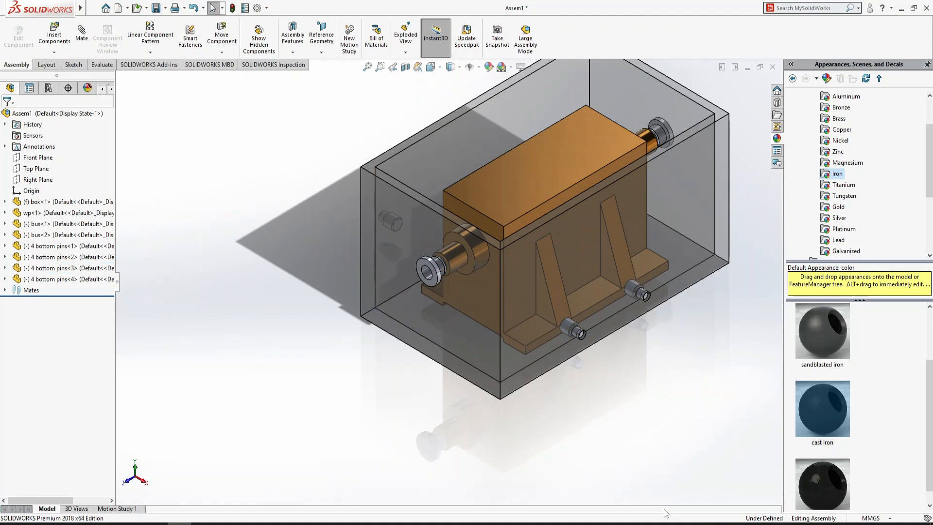
# - Make the wp part transparent from the opposite side to expose the fourth pin inside it
pyautogui.scroll(-10, 637, 407)
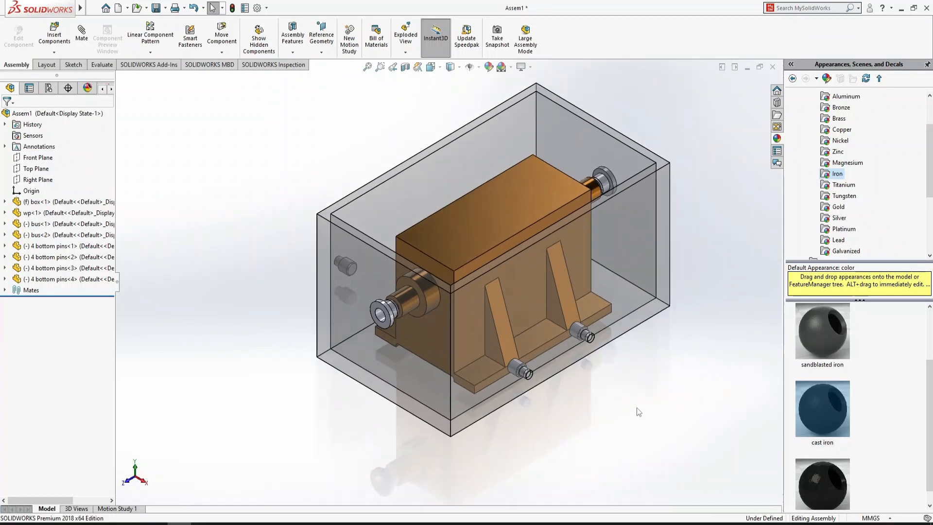
pyautogui.scroll(-3, 425, 350)
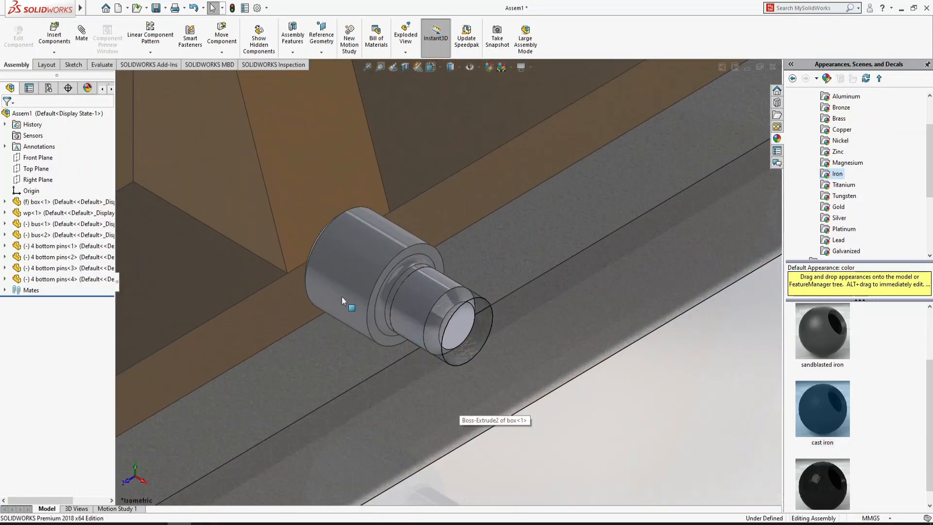
pyautogui.scroll(3, 470, 379)
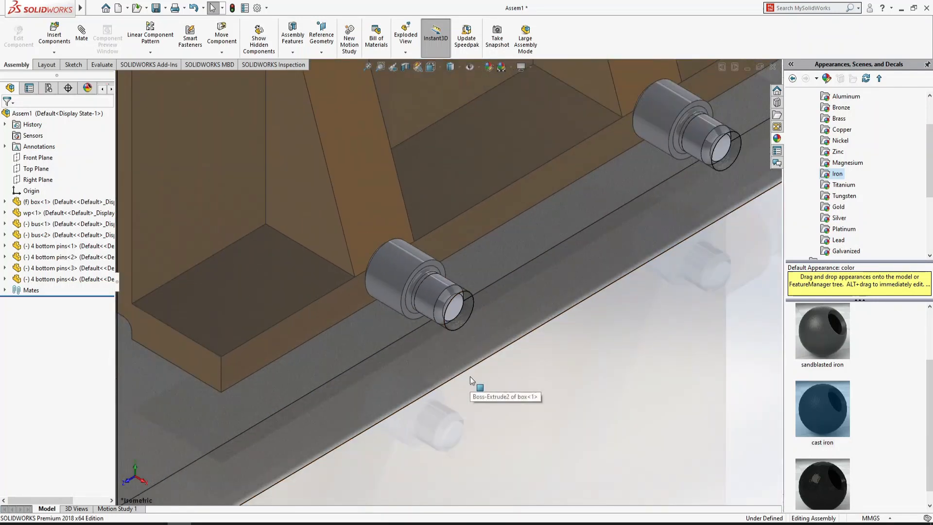
pyautogui.scroll(3, 552, 442)
pyautogui.scroll(4, 586, 451)
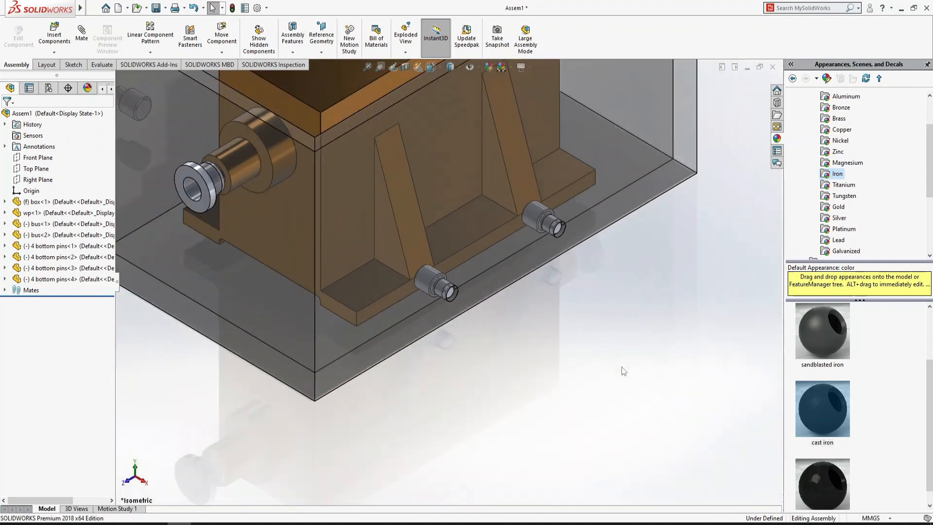
pyautogui.scroll(2, 536, 300)
pyautogui.press('space')
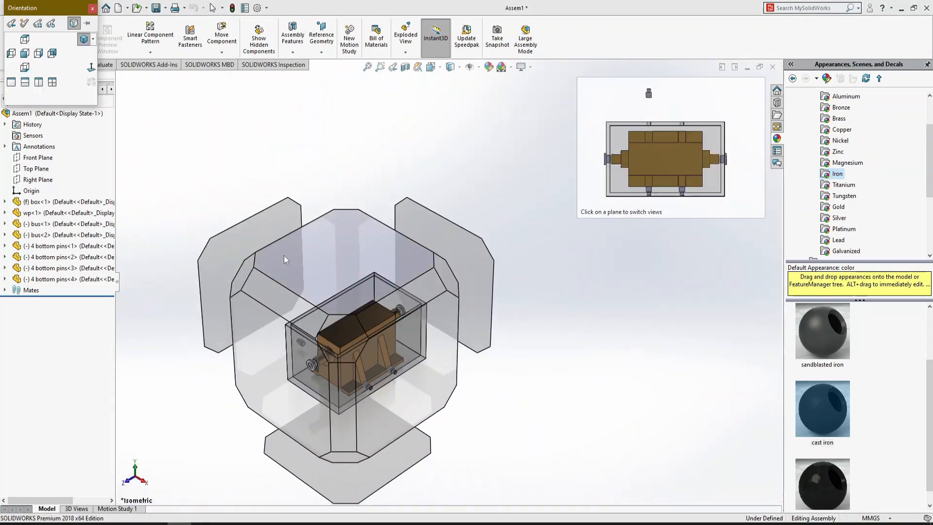
pyautogui.click(242, 276)
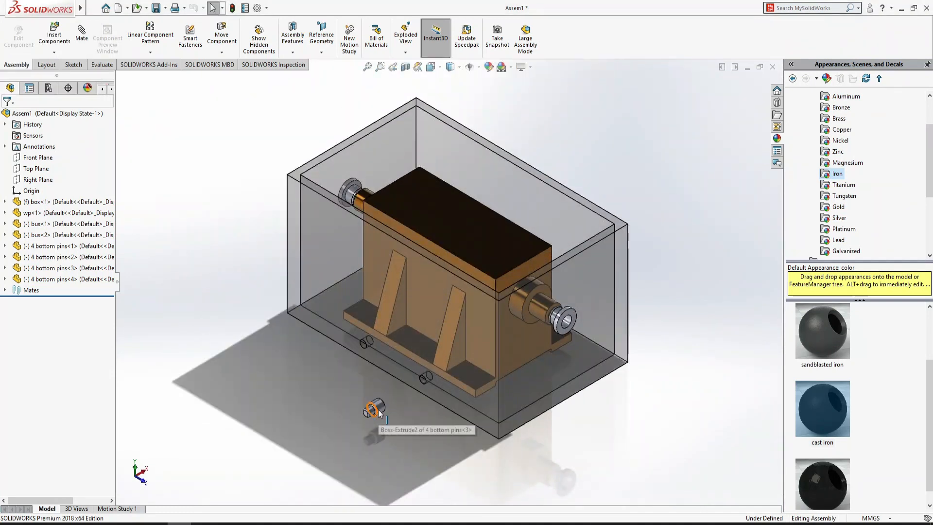
pyautogui.click(439, 226)
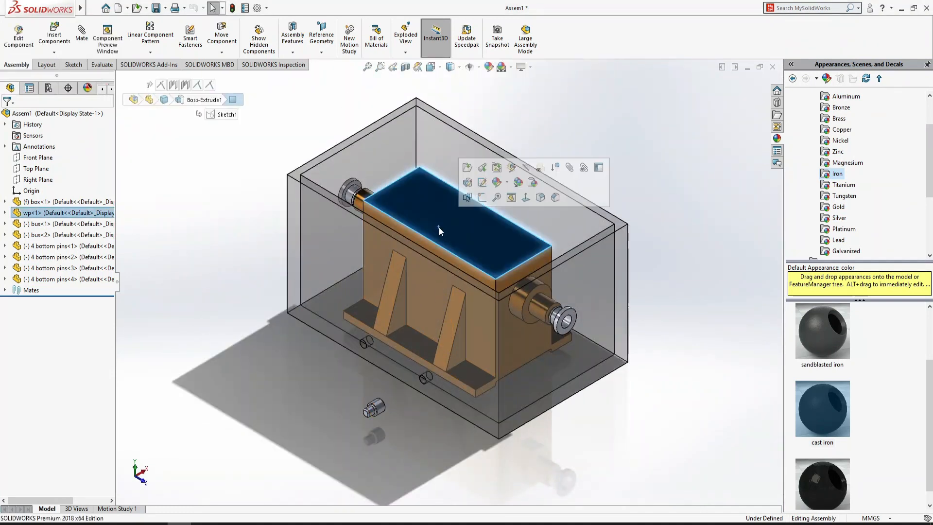
pyautogui.click(543, 174)
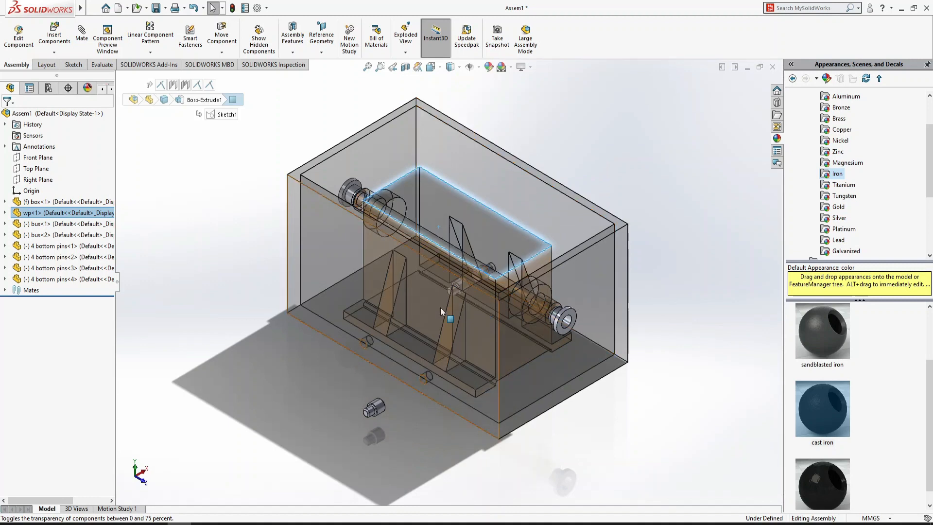
pyautogui.scroll(-5, 463, 301)
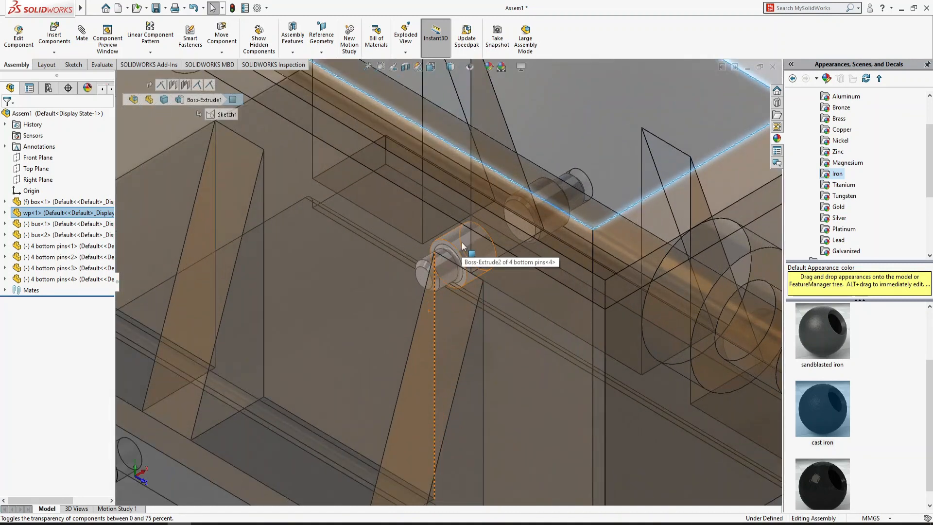
# - Move the two loose bottom pins out of the box into open space in front of it
pyautogui.click(462, 242)
pyautogui.moveTo(385, 295); pyautogui.dragTo(136, 462)
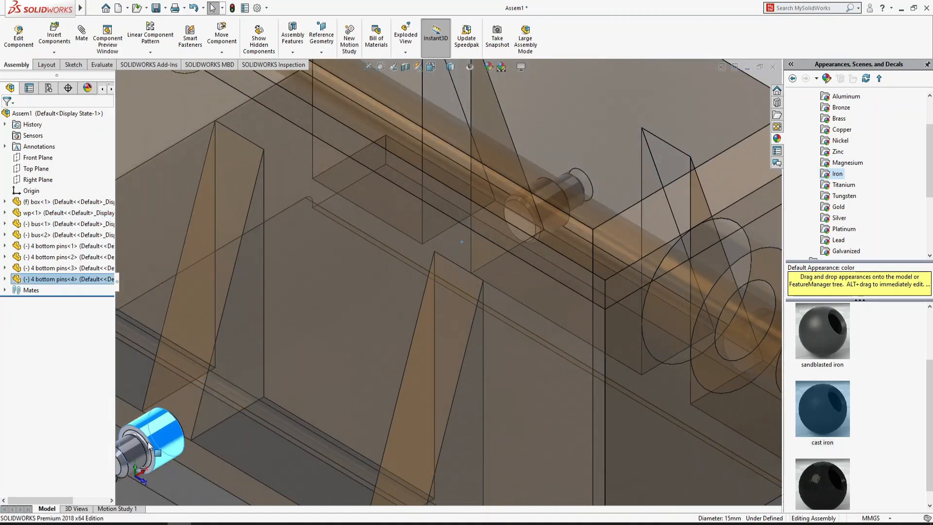
pyautogui.scroll(3, 141, 457)
pyautogui.moveTo(267, 383); pyautogui.dragTo(214, 469)
pyautogui.scroll(3, 343, 456)
# - Turn off the transparency of the wp part inside the box
pyautogui.click(246, 346)
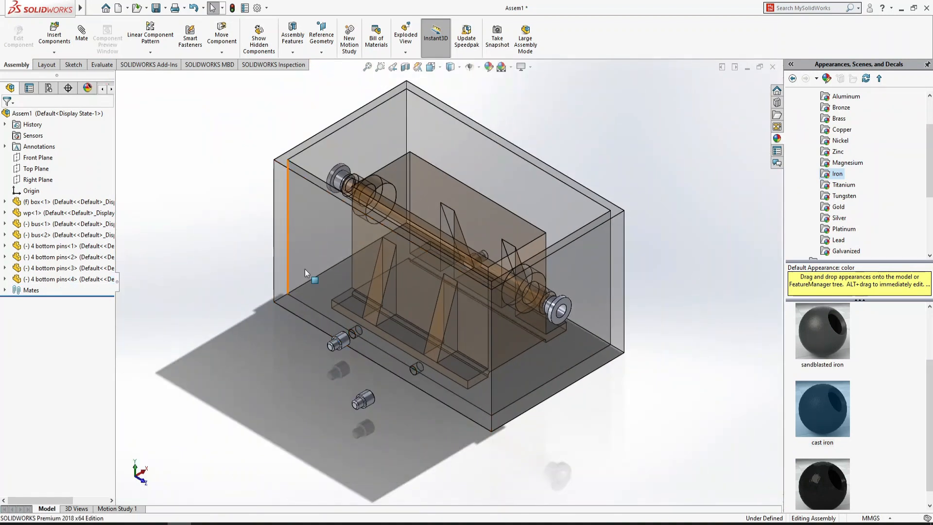
pyautogui.click(436, 190)
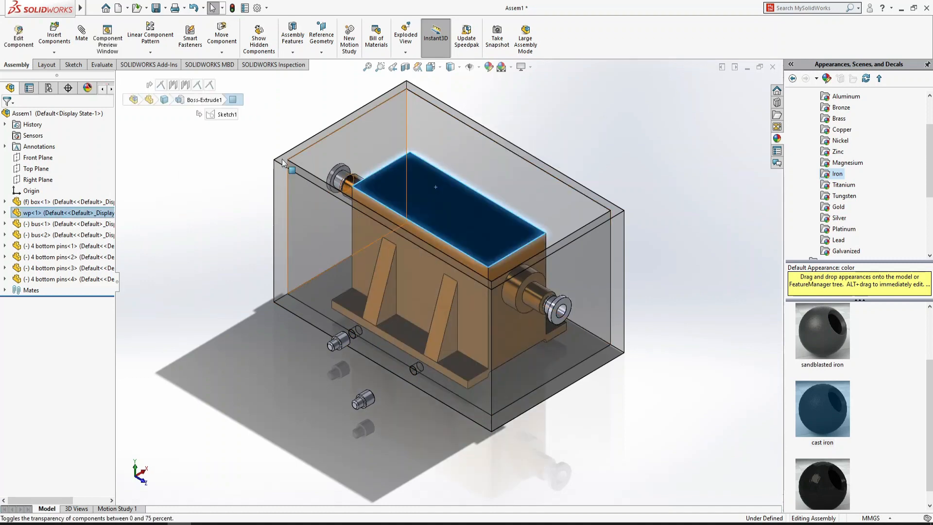
pyautogui.click(214, 134)
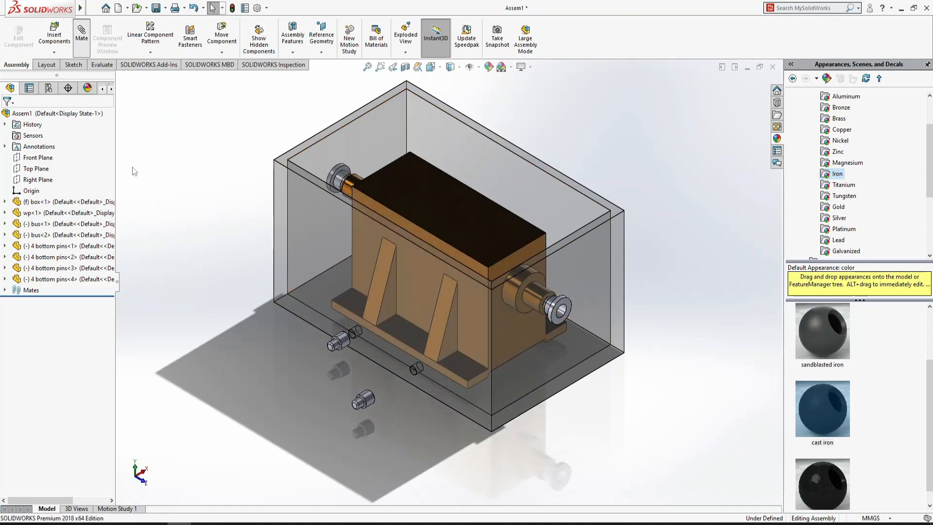
# - Mate the chamfered end face of one loose bottom pin coincident with the long side face of the wp part's base
pyautogui.scroll(-3, 399, 360)
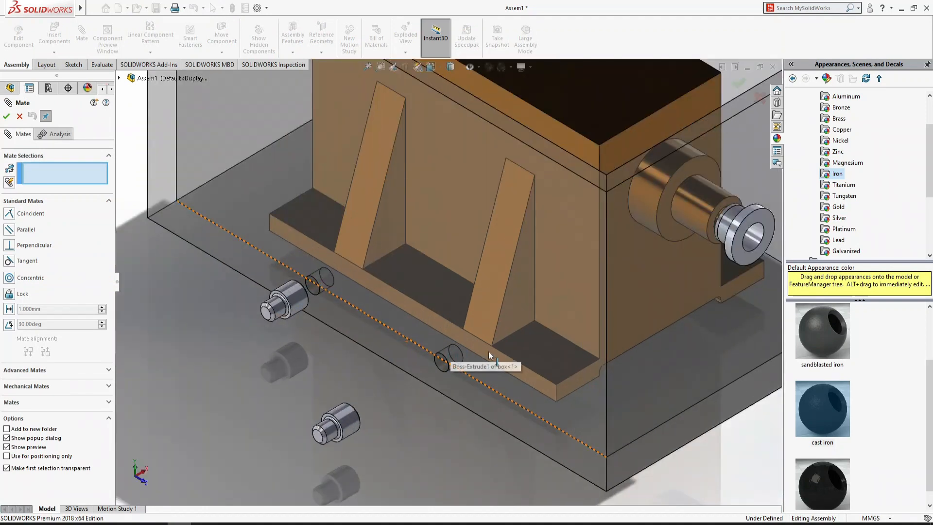
pyautogui.click(489, 352)
pyautogui.moveTo(483, 389); pyautogui.dragTo(329, 421, button='middle')
pyautogui.scroll(-5, 255, 421)
pyautogui.click(308, 374)
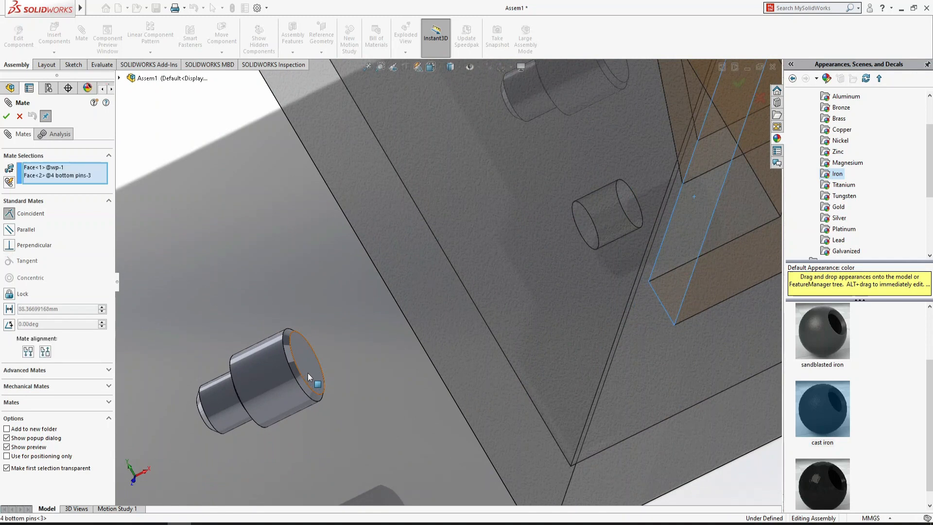
pyautogui.scroll(5, 678, 323)
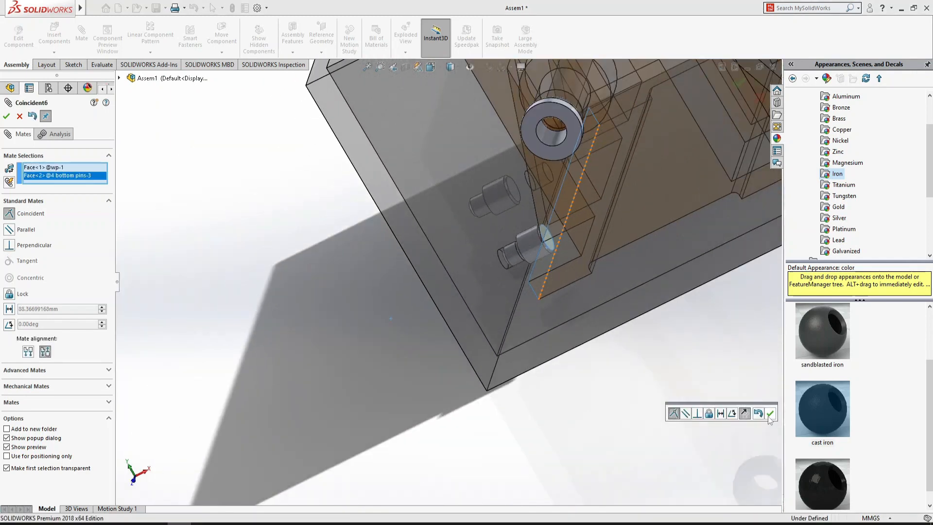
pyautogui.click(770, 416)
# - Mate the remaining loose bottom pin's end face coincident with the same wp base side face and finish mating
pyautogui.scroll(-5, 507, 192)
pyautogui.click(533, 273)
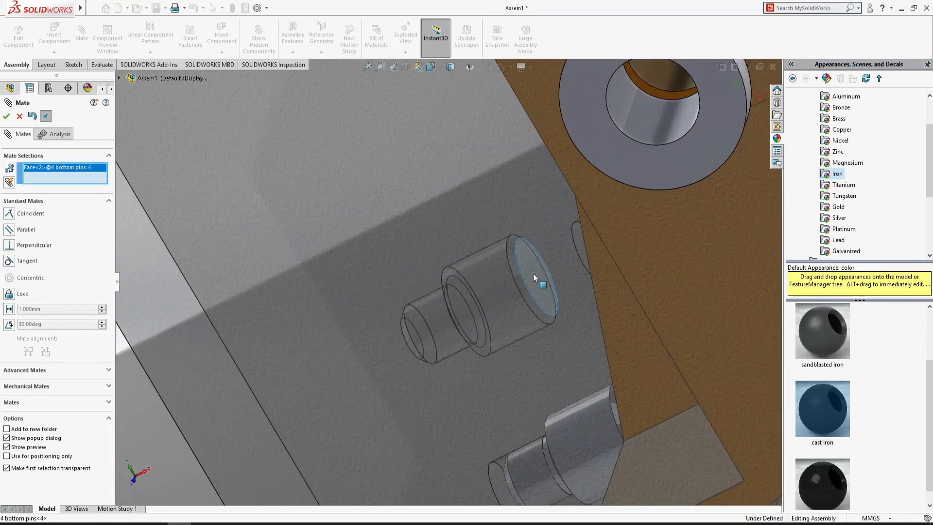
pyautogui.scroll(6, 578, 336)
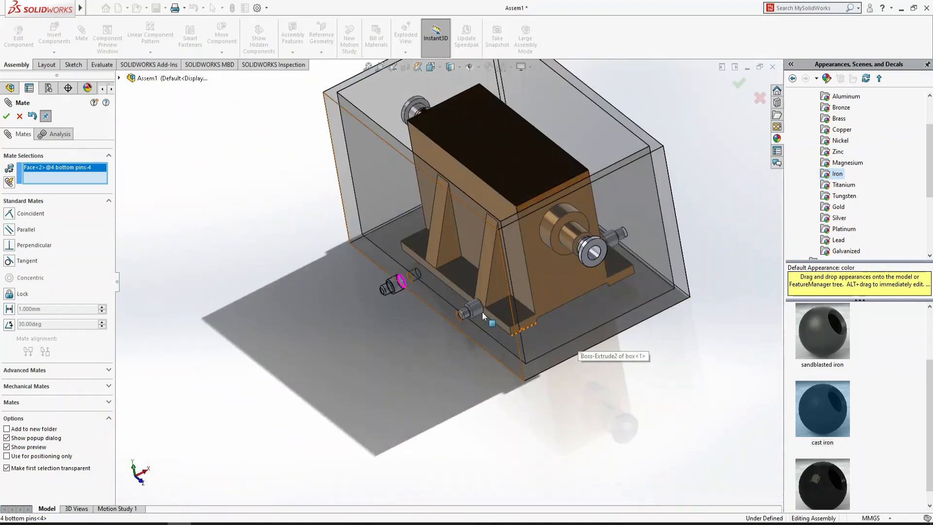
pyautogui.moveTo(483, 312); pyautogui.dragTo(427, 293, button='middle')
pyautogui.click(461, 290)
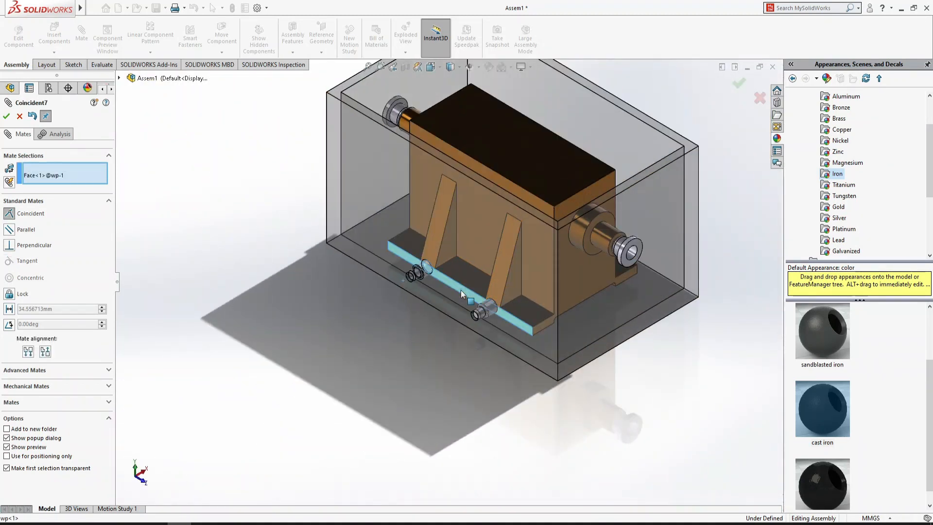
pyautogui.click(571, 306)
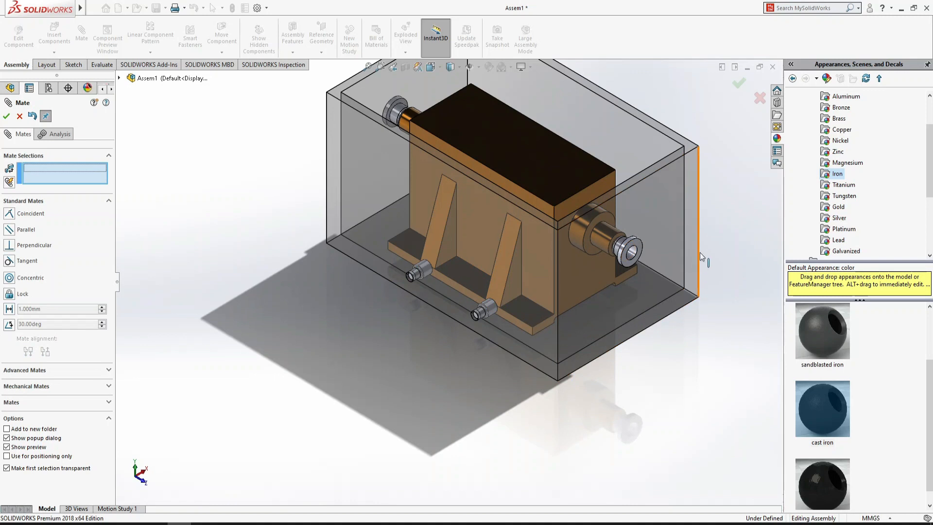
pyautogui.press('Escape')
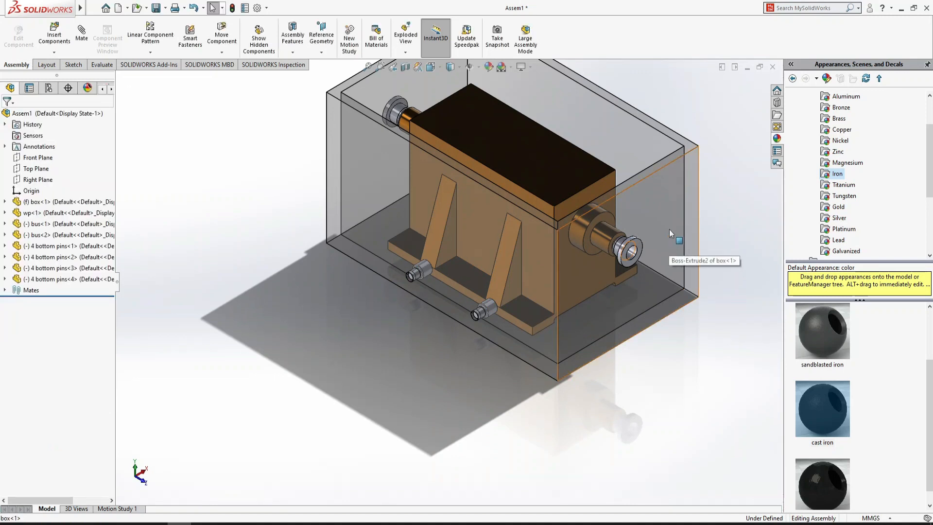
# - Turn off the transparency of the box
pyautogui.click(669, 229)
pyautogui.click(774, 177)
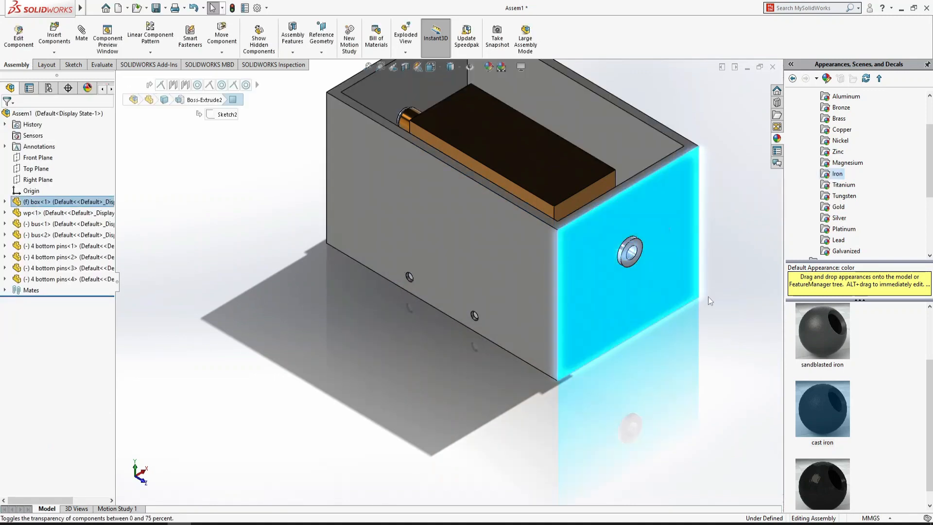
pyautogui.click(708, 297)
# - Inspect from above how a bottom pin's large shoulder fits between the wp base and the box wall
pyautogui.moveTo(714, 355); pyautogui.dragTo(714, 355, button='middle')
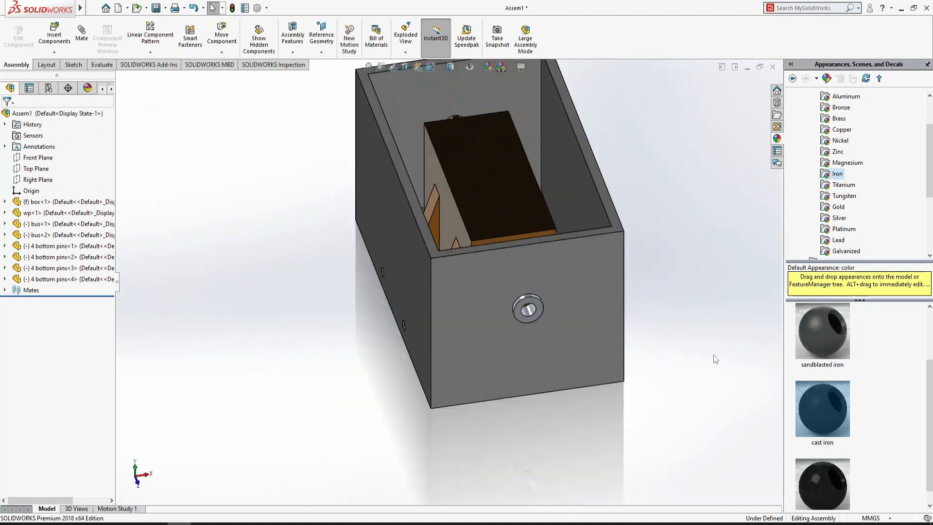
pyautogui.hotkey('ctrl', '7')
pyautogui.moveTo(521, 396); pyautogui.dragTo(521, 403, button='middle')
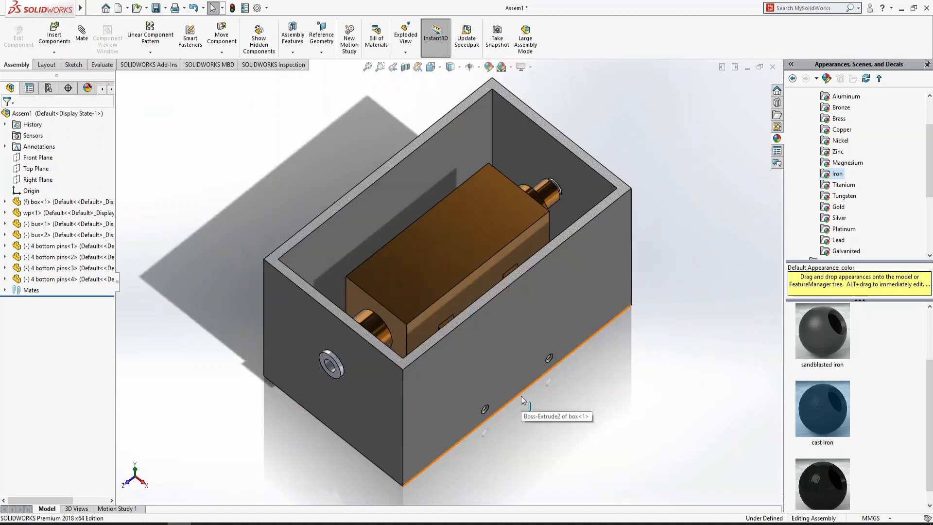
pyautogui.press('Down')
pyautogui.press('Down')
pyautogui.press('Down')
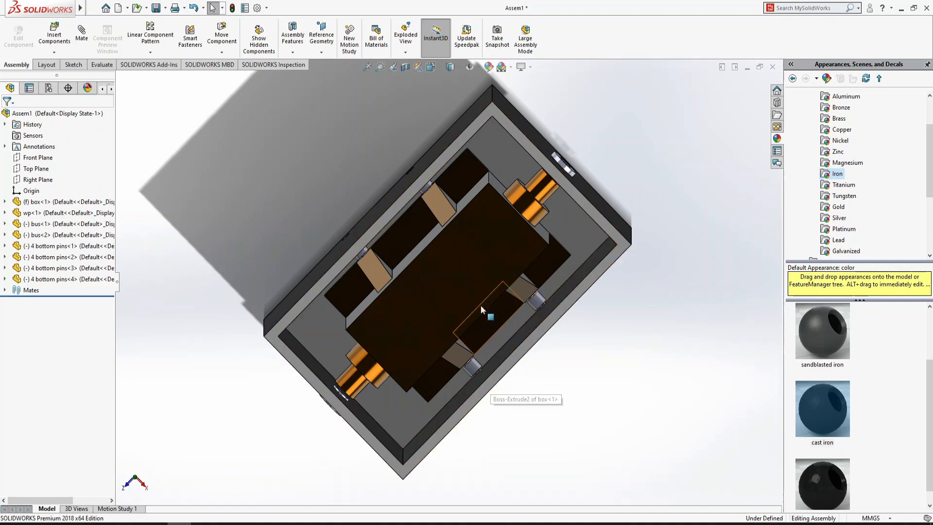
pyautogui.click(471, 277)
pyautogui.hotkey('alt', 'Left')
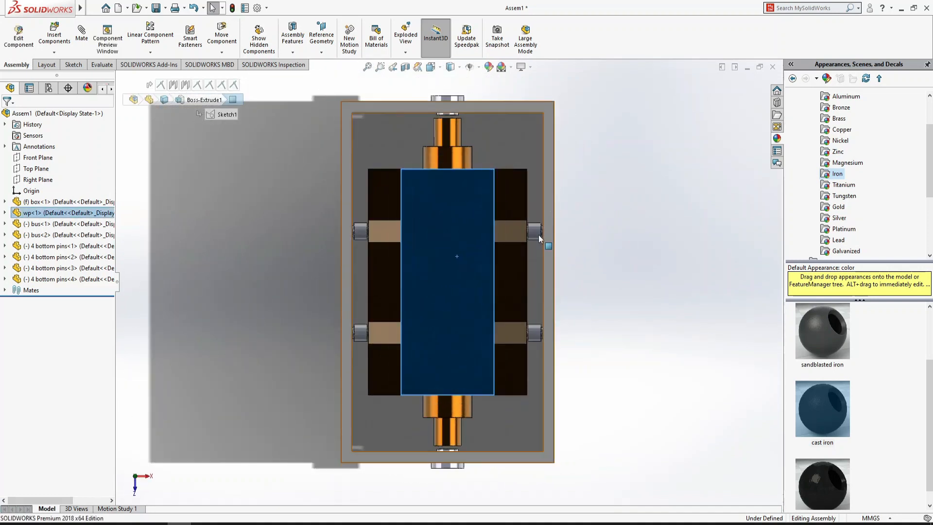
pyautogui.scroll(-12, 539, 237)
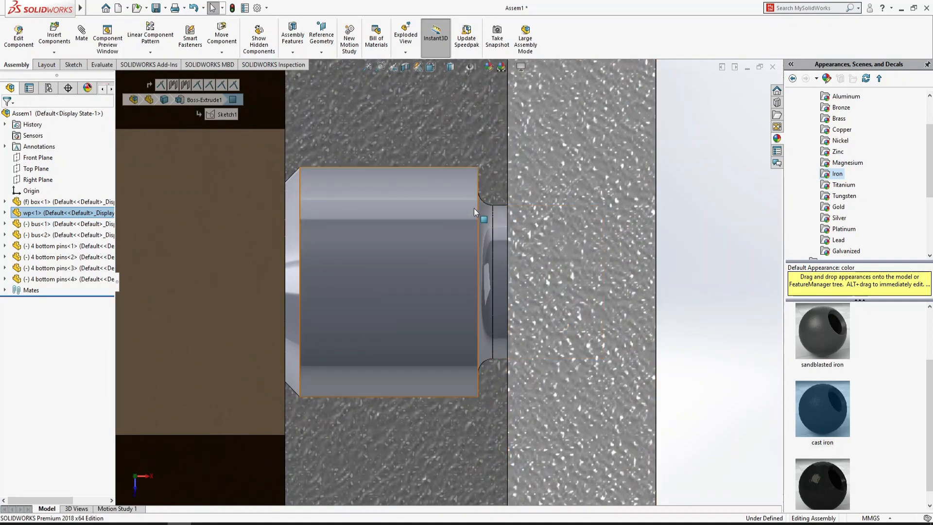
# - Open the bottom pin part and set the depth of its 15 mm diameter extrusion, Boss-Extrude2, to 15 mm
pyautogui.click(413, 214)
pyautogui.click(451, 158)
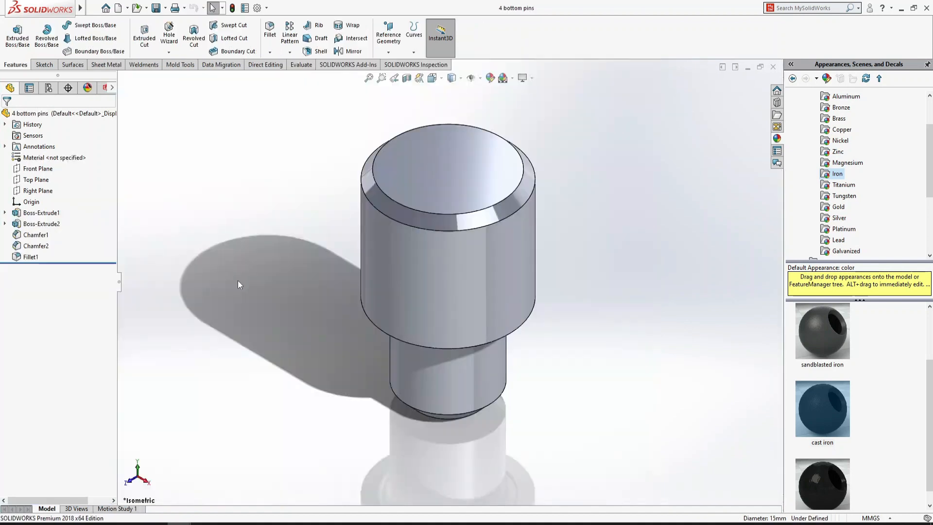
pyautogui.click(45, 222)
pyautogui.click(54, 190)
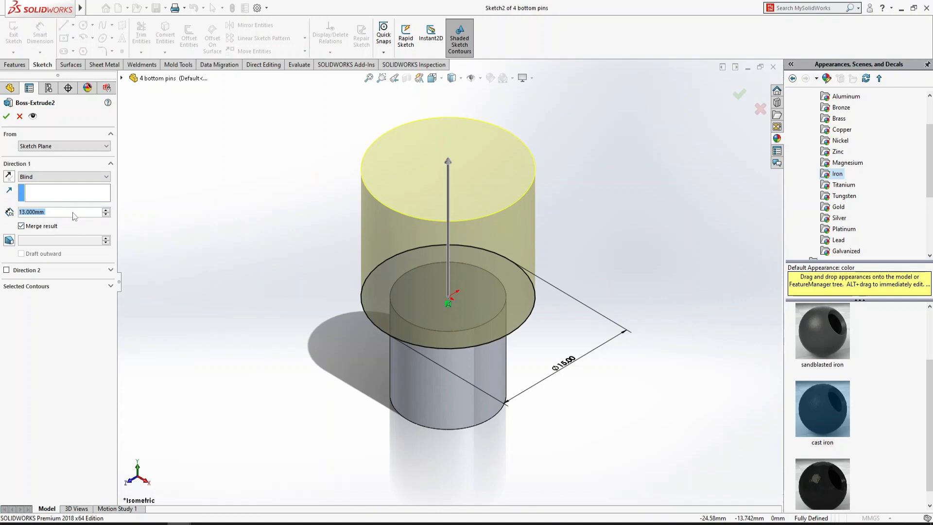
pyautogui.write('15')
pyautogui.press('Return')
pyautogui.press('Return')
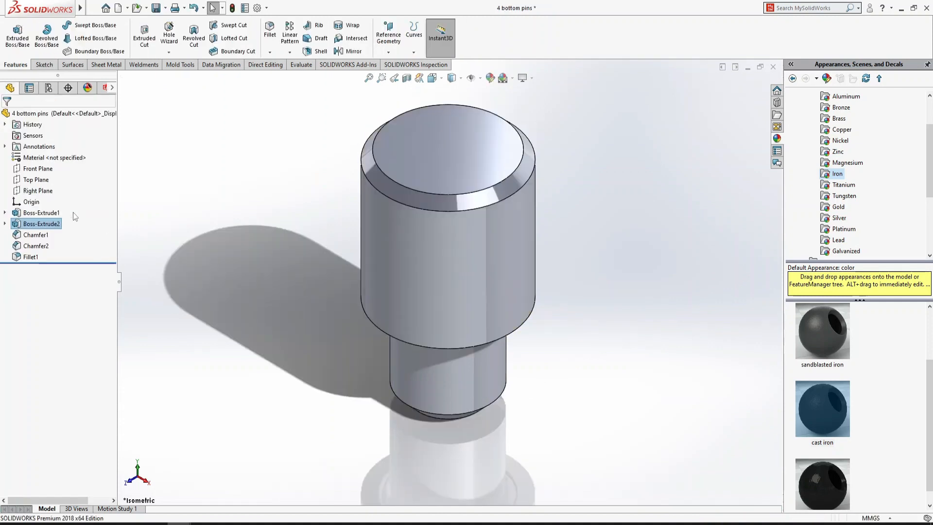
# - Close the modified pin part and return to the assembly with the change applied
pyautogui.click(774, 67)
pyautogui.click(451, 265)
pyautogui.click(80, 57)
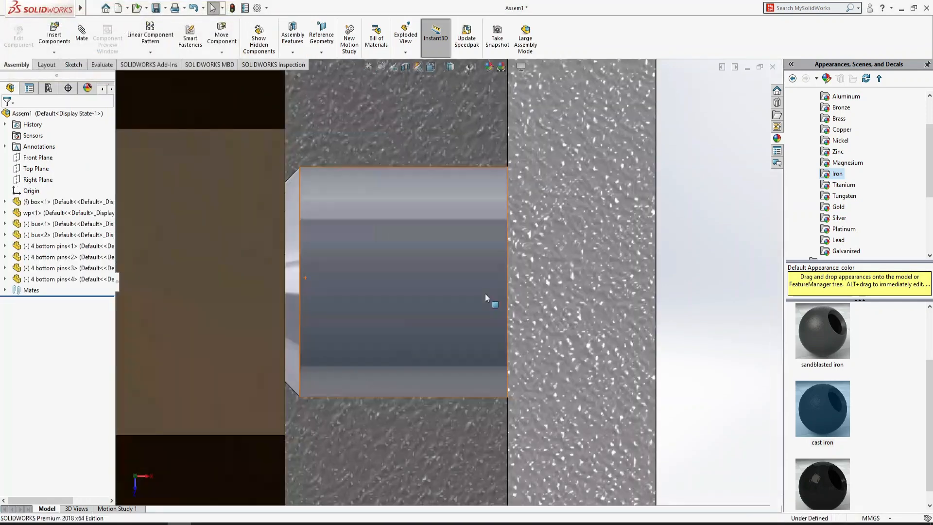
# - Check the lengthened bottom pins against the box walls from above and in isometric view
pyautogui.click(486, 207)
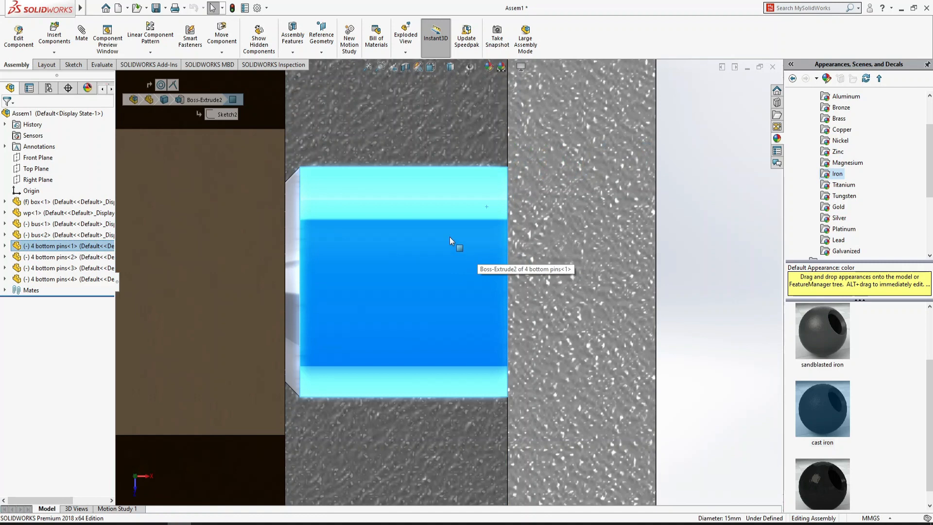
pyautogui.scroll(10, 368, 264)
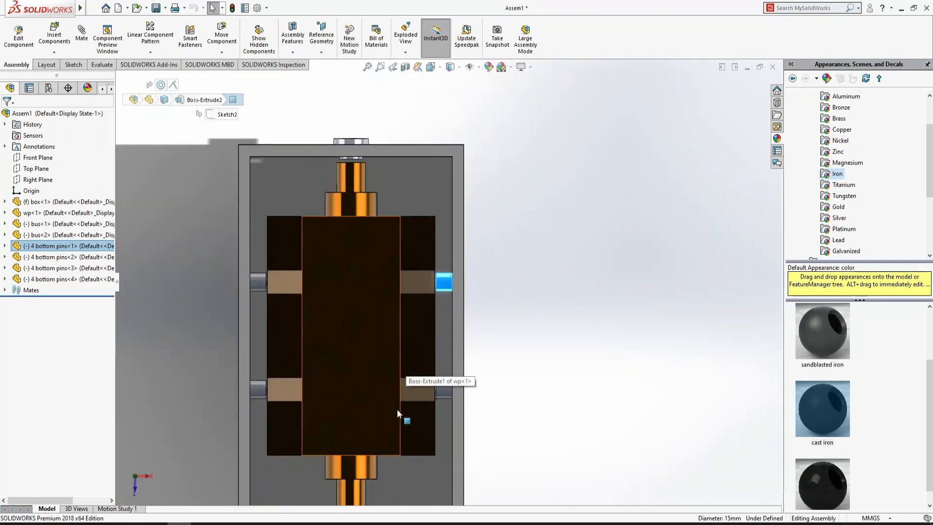
pyautogui.scroll(5, 418, 398)
pyautogui.scroll(-3, 388, 397)
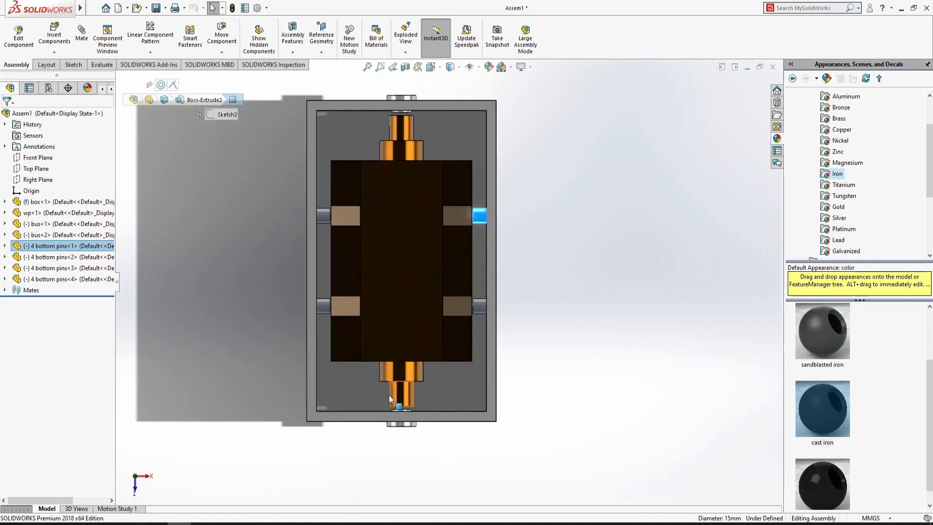
pyautogui.click(631, 248)
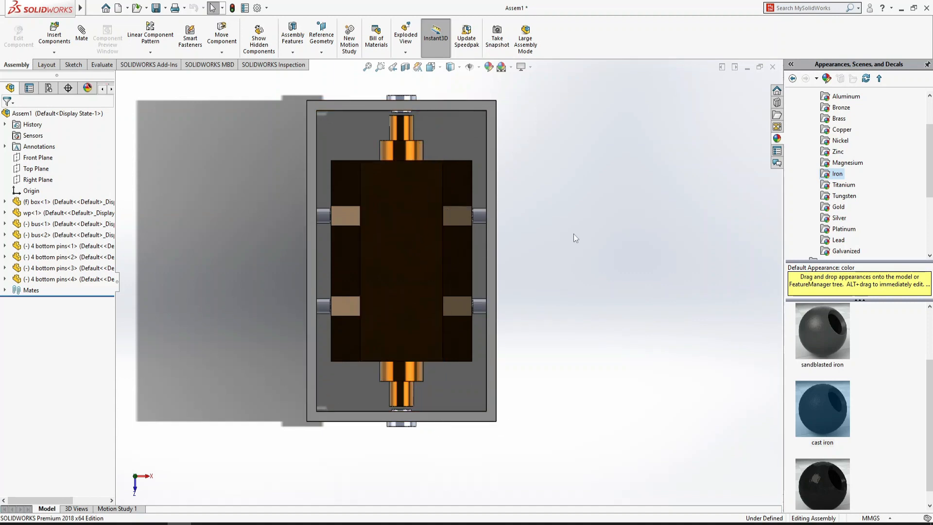
pyautogui.hotkey('ctrl', '7')
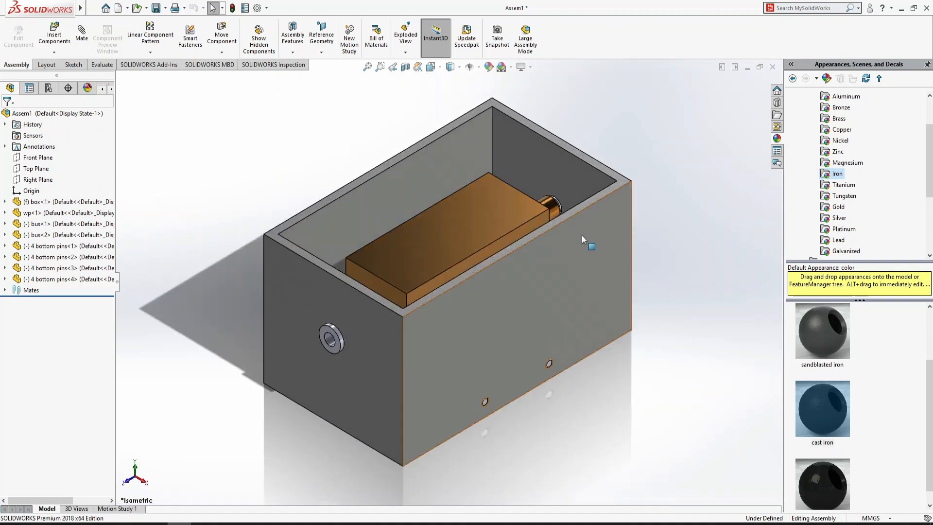
pyautogui.click(582, 235)
pyautogui.click(682, 178)
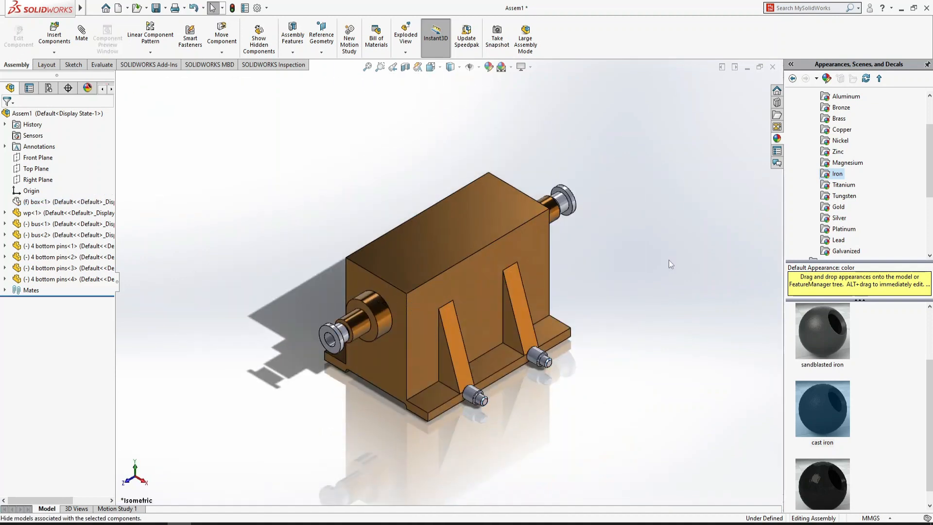
pyautogui.hotkey('ctrl', 'z')
# - Make the box transparent so the parts inside remain visible
pyautogui.click(606, 266)
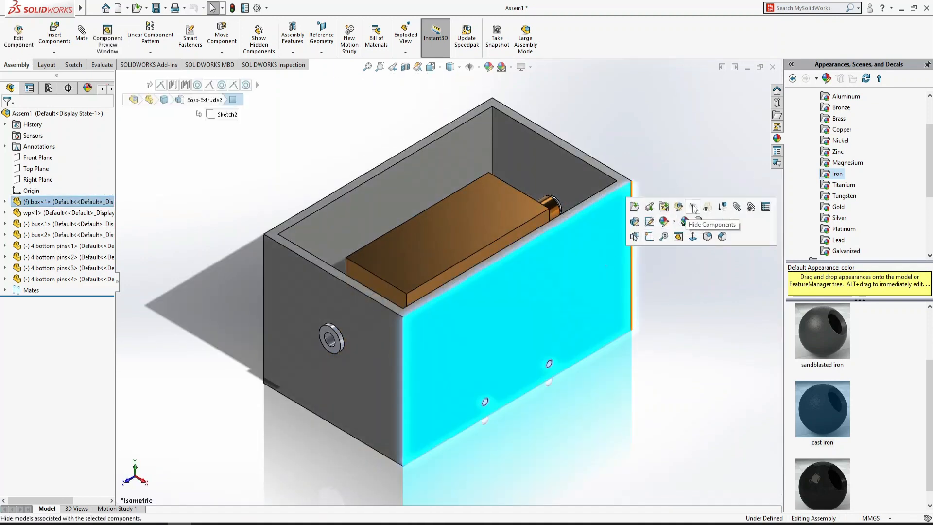
pyautogui.click(705, 208)
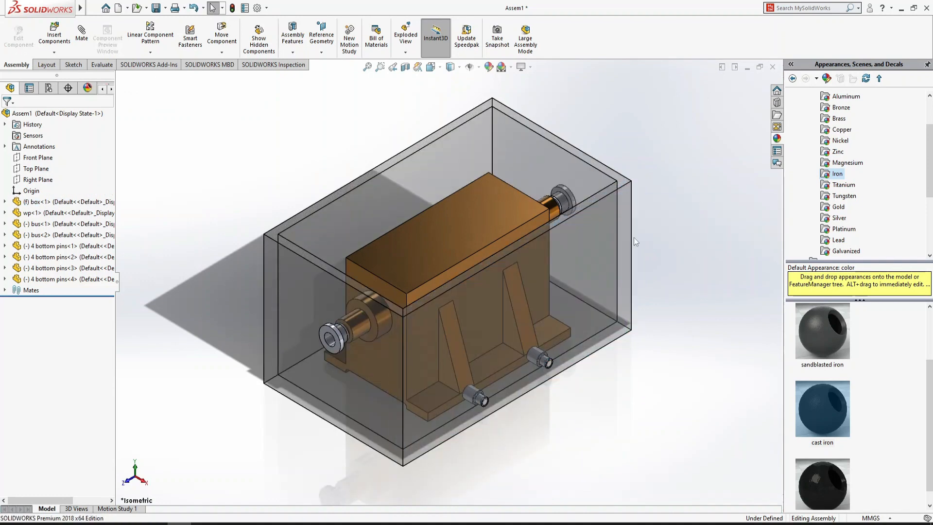
pyautogui.click(599, 261)
# - View the assembly from above and measure from a top end corner of the wp body to the box's rim face
pyautogui.click(475, 207)
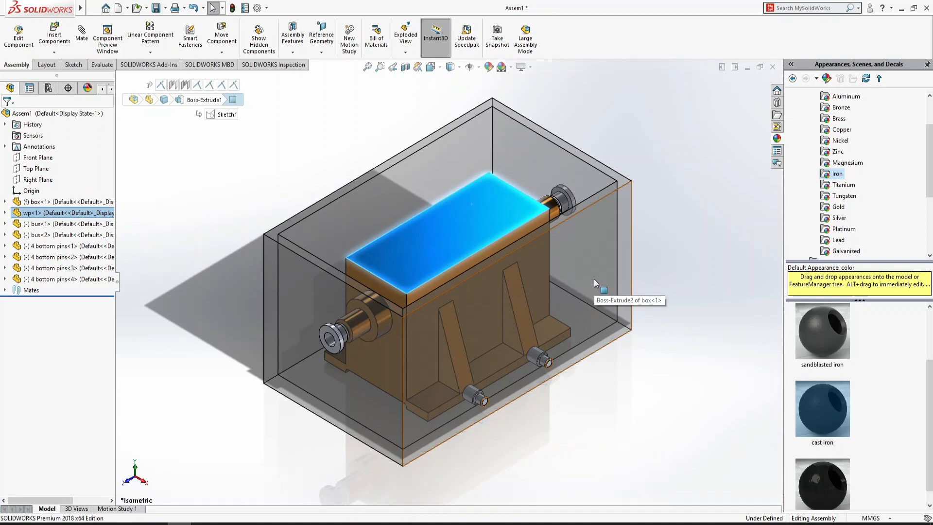
pyautogui.hotkey('ctrl', '8')
pyautogui.click(636, 202)
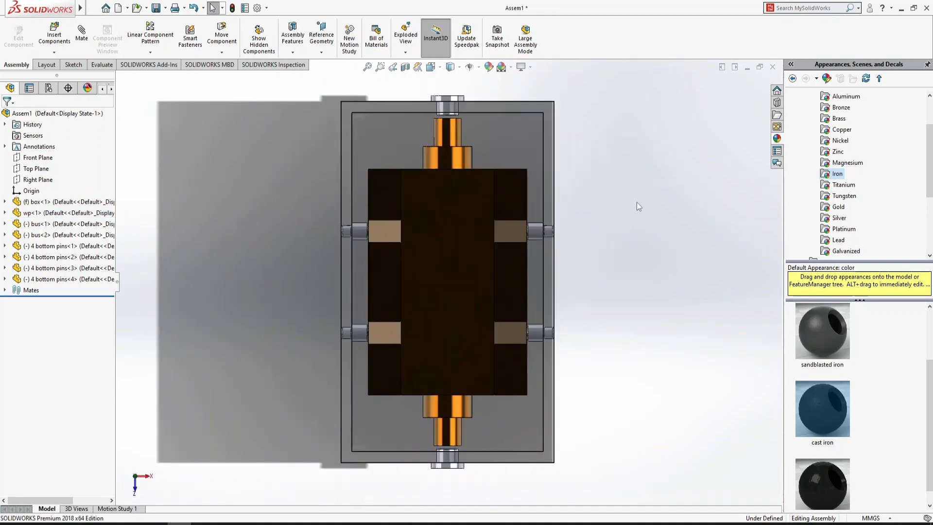
pyautogui.scroll(-4, 454, 121)
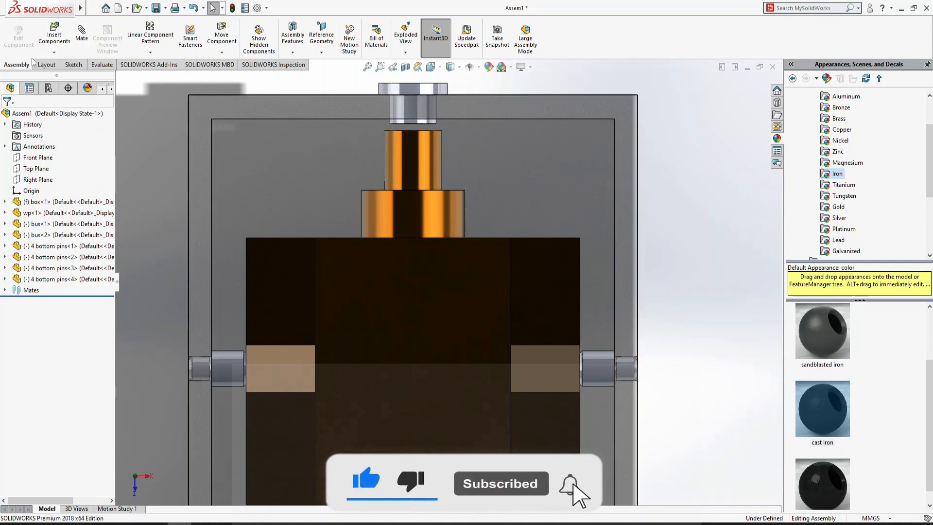
pyautogui.click(96, 67)
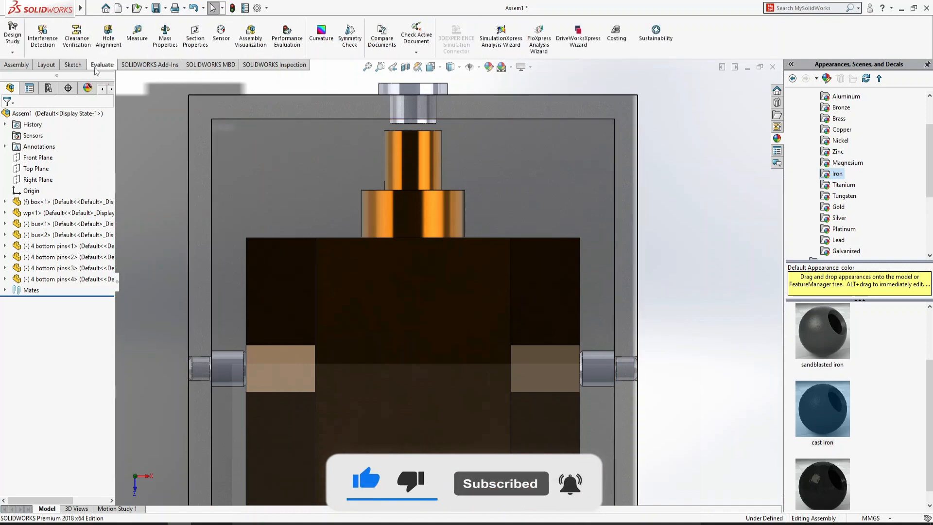
pyautogui.click(133, 37)
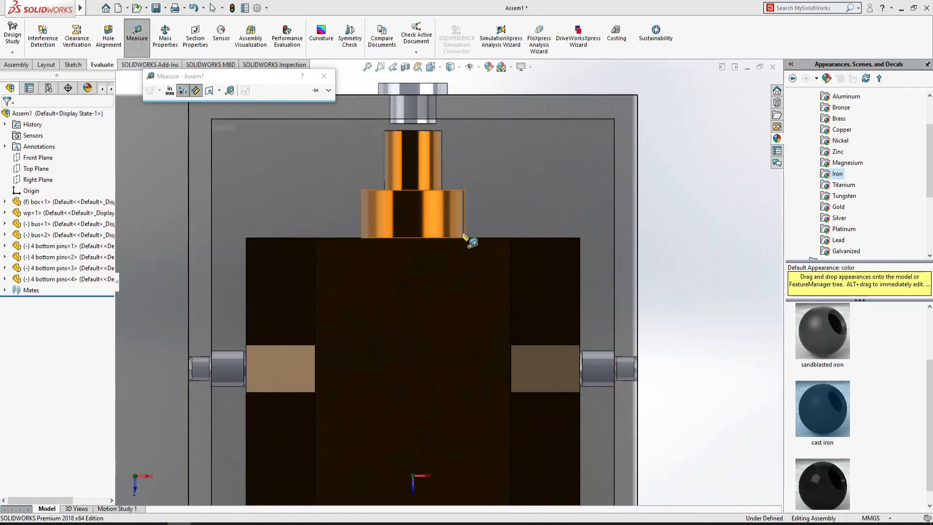
pyautogui.click(510, 238)
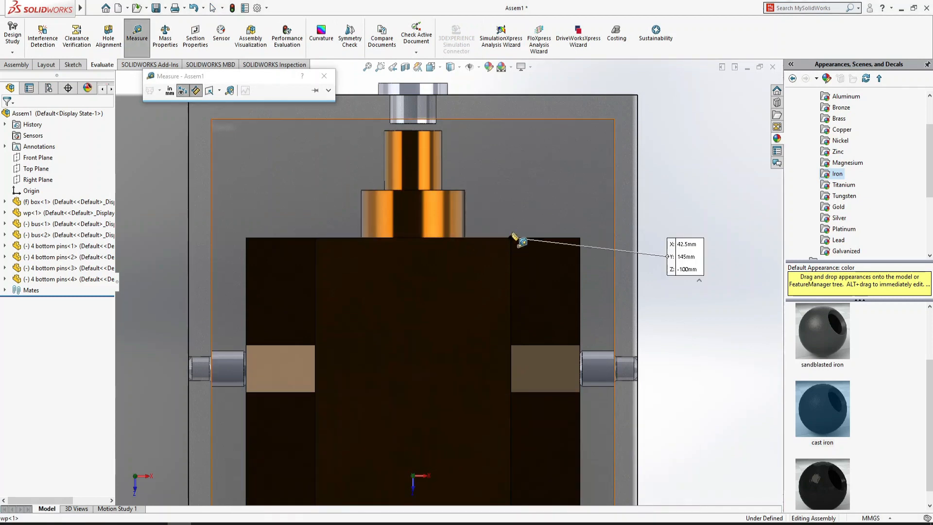
pyautogui.click(507, 121)
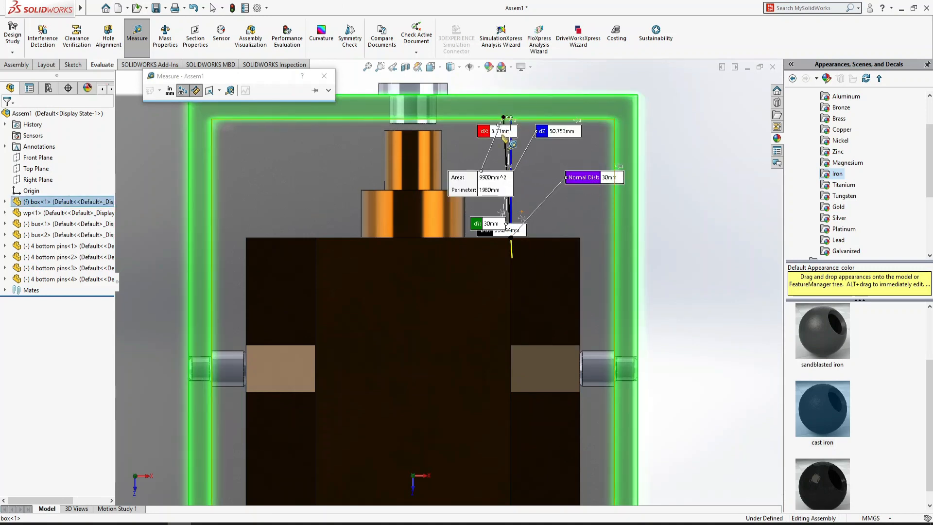
# - Spread the overlapping measurement labels apart for reading, clear the selection and close the measurement
pyautogui.moveTo(491, 135); pyautogui.dragTo(436, 153)
pyautogui.moveTo(484, 190); pyautogui.dragTo(399, 189)
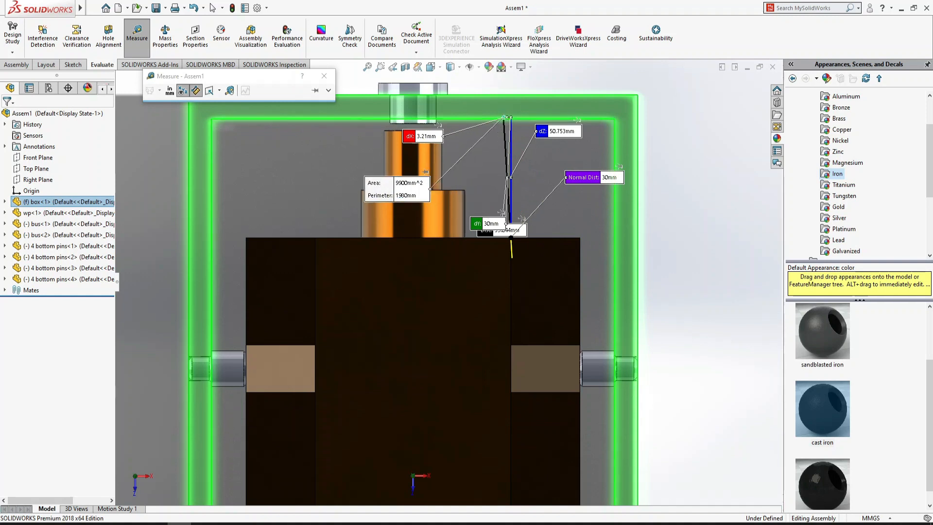
pyautogui.moveTo(487, 224); pyautogui.dragTo(413, 235)
pyautogui.moveTo(506, 239); pyautogui.dragTo(461, 279)
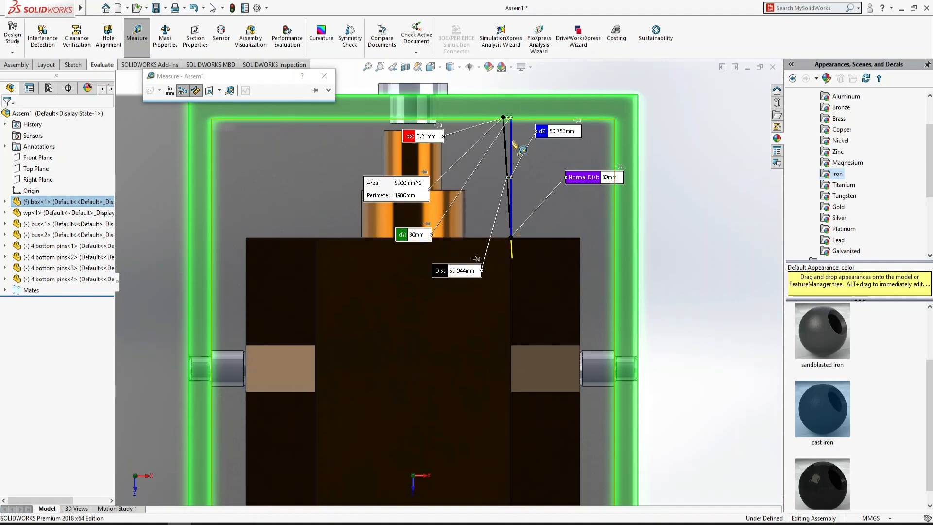
pyautogui.moveTo(594, 179); pyautogui.dragTo(553, 188)
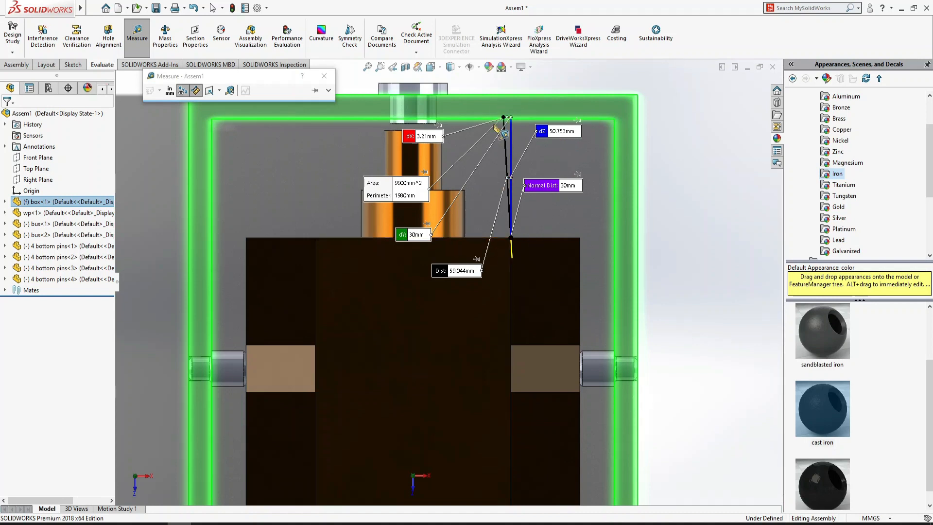
pyautogui.click(733, 203)
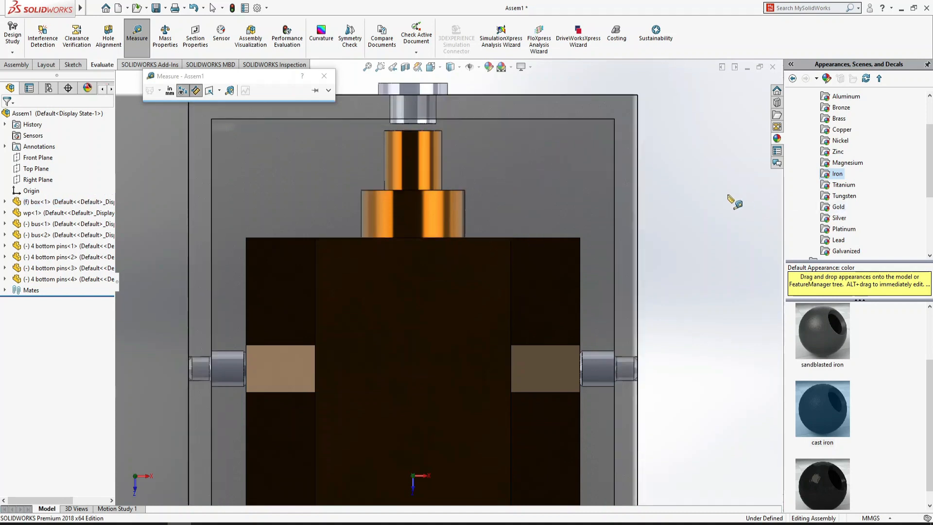
pyautogui.click(324, 76)
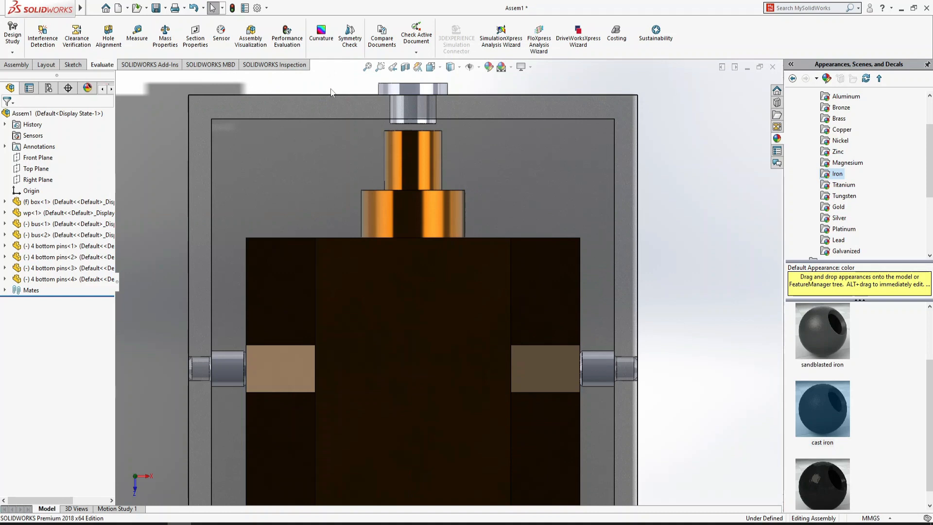
# - Measure from the same wp body corner to the inner edge of the box's end wall
pyautogui.click(137, 34)
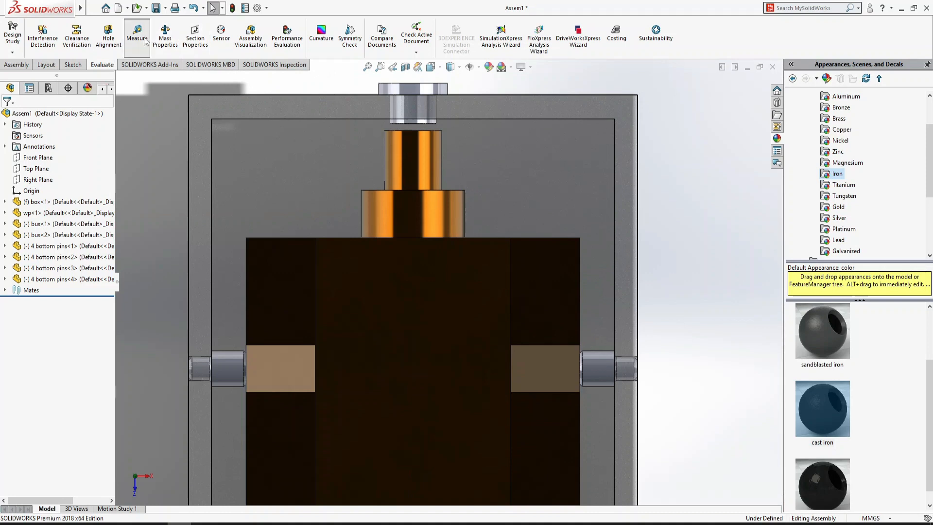
pyautogui.click(511, 238)
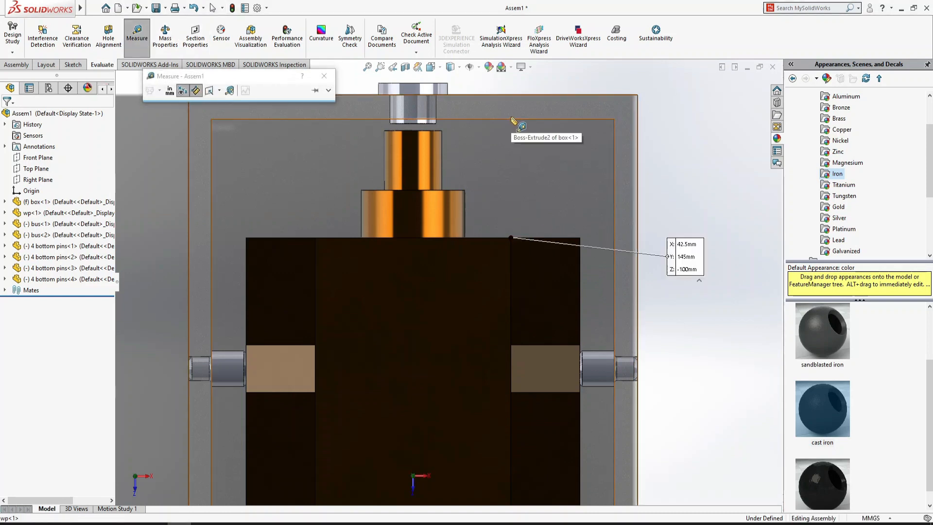
pyautogui.click(512, 118)
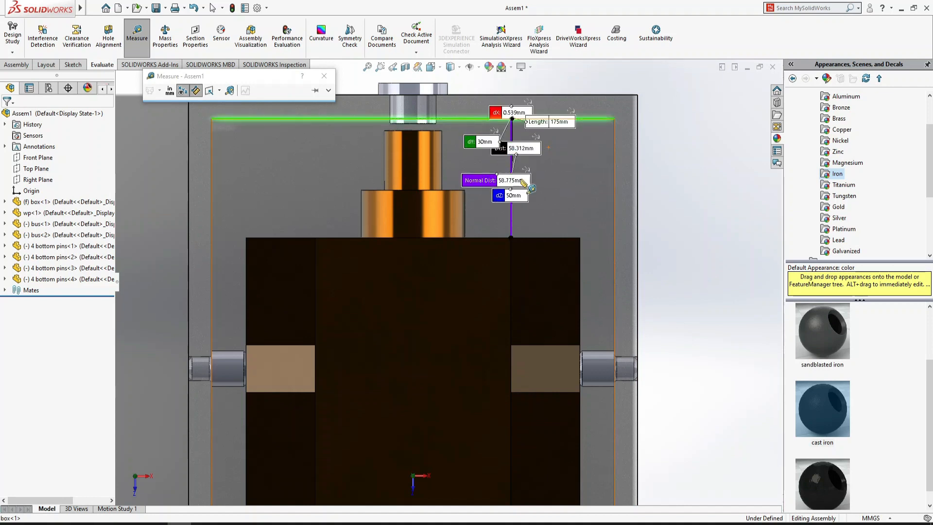
pyautogui.click(704, 192)
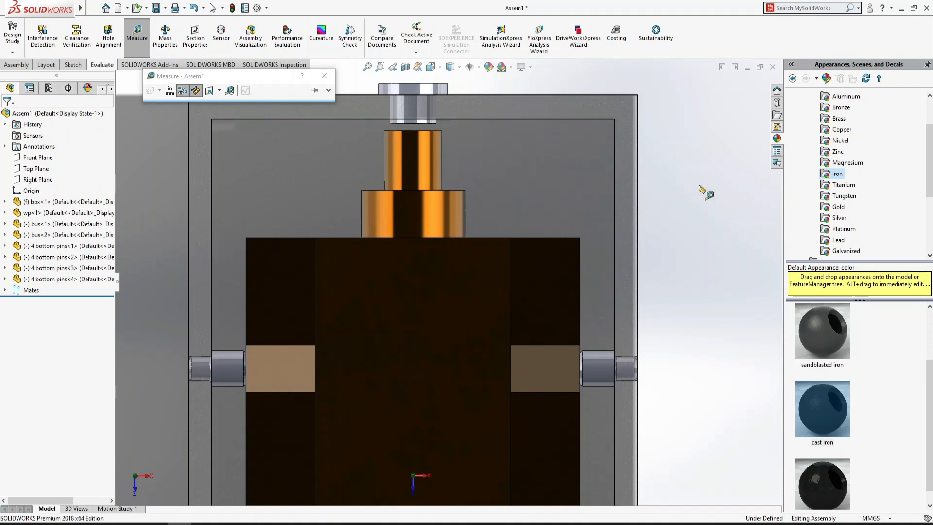
pyautogui.click(332, 78)
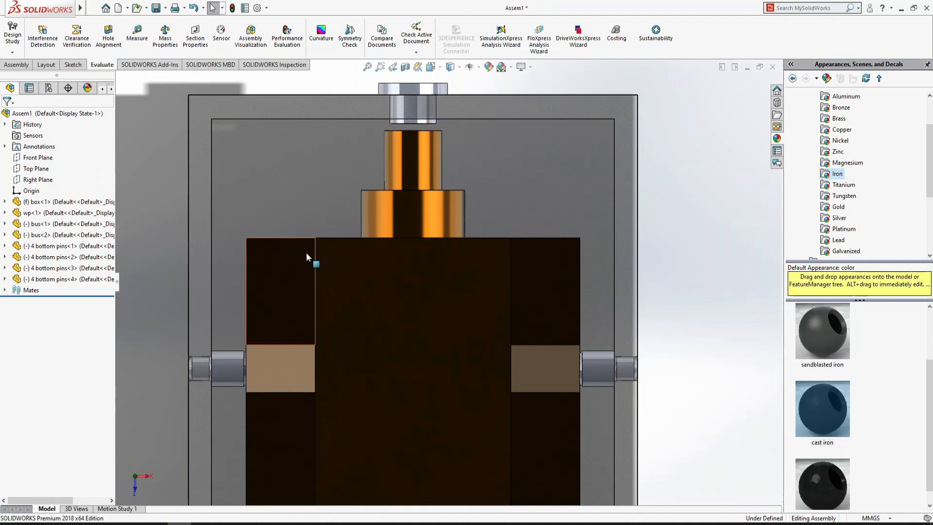
# - Inspect the assembly in isometric view and facing the end face of the wp body
pyautogui.click(118, 8)
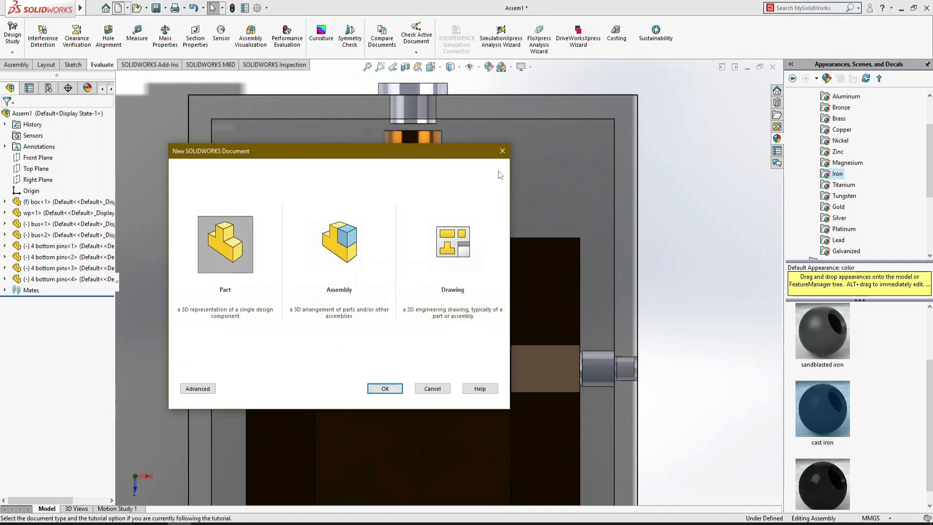
pyautogui.click(507, 152)
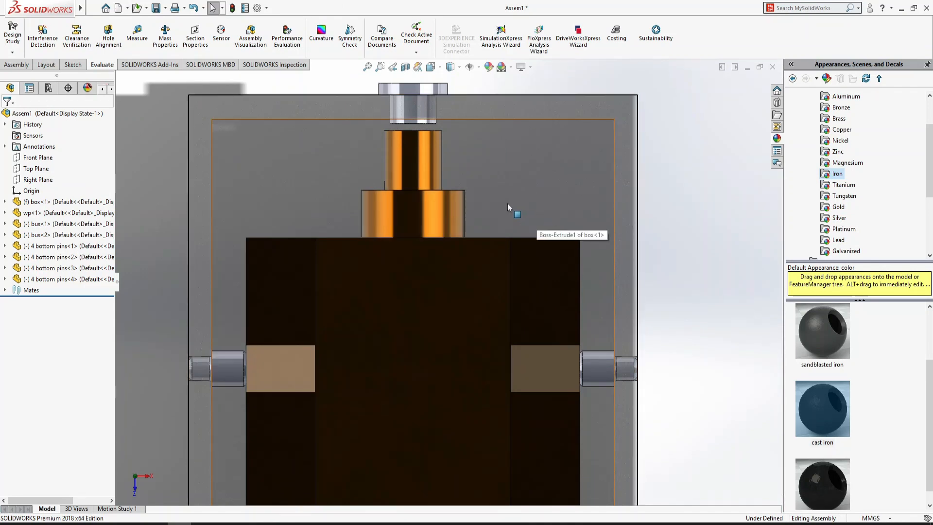
pyautogui.moveTo(508, 203); pyautogui.dragTo(505, 184, button='middle')
pyautogui.hotkey('ctrl', '7')
pyautogui.click(387, 359)
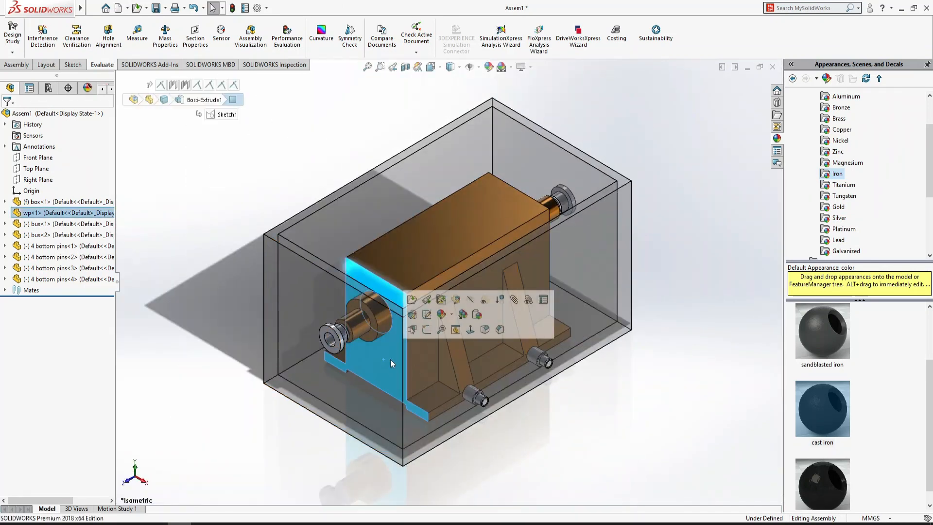
pyautogui.hotkey('ctrl', '8')
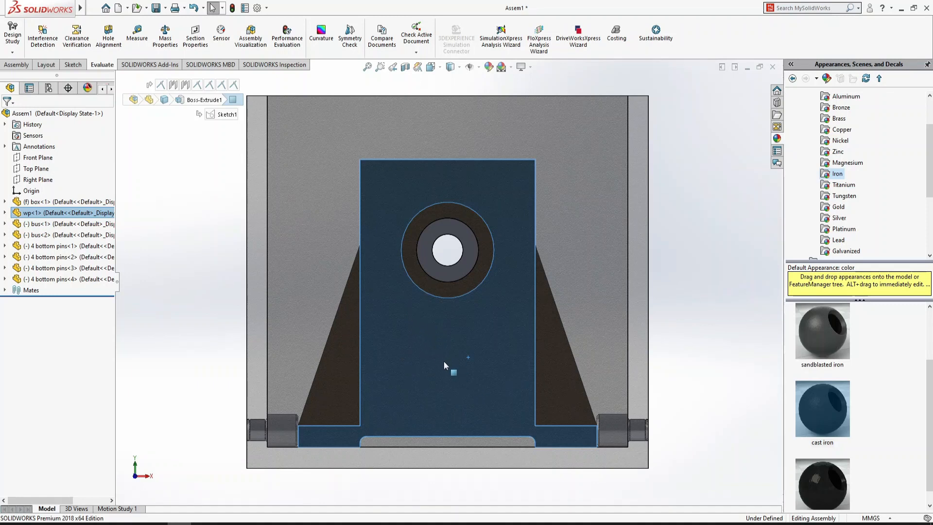
pyautogui.click(616, 278)
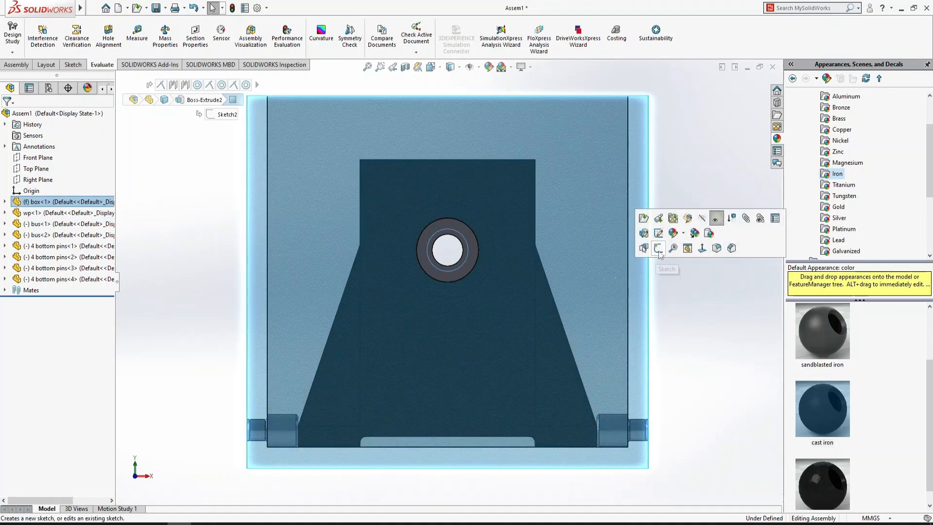
pyautogui.click(660, 252)
pyautogui.click(121, 52)
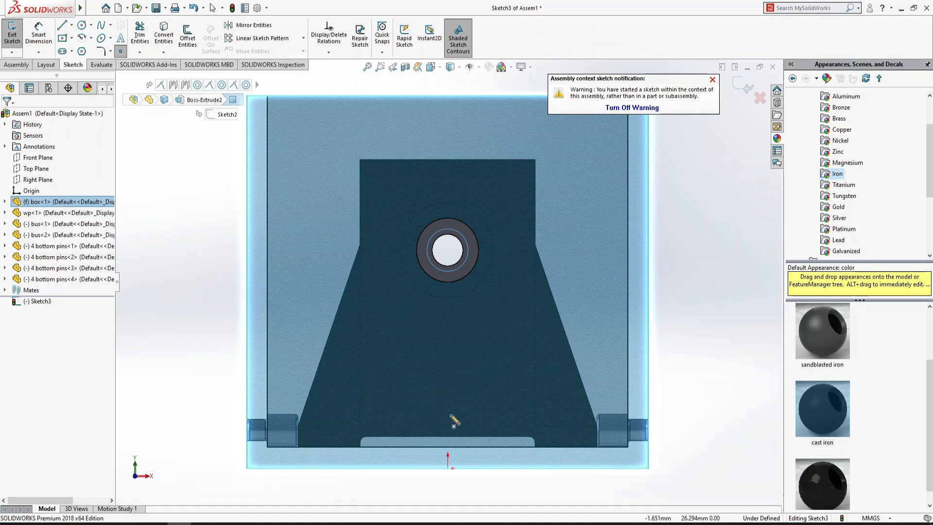
pyautogui.click(448, 371)
pyautogui.click(39, 36)
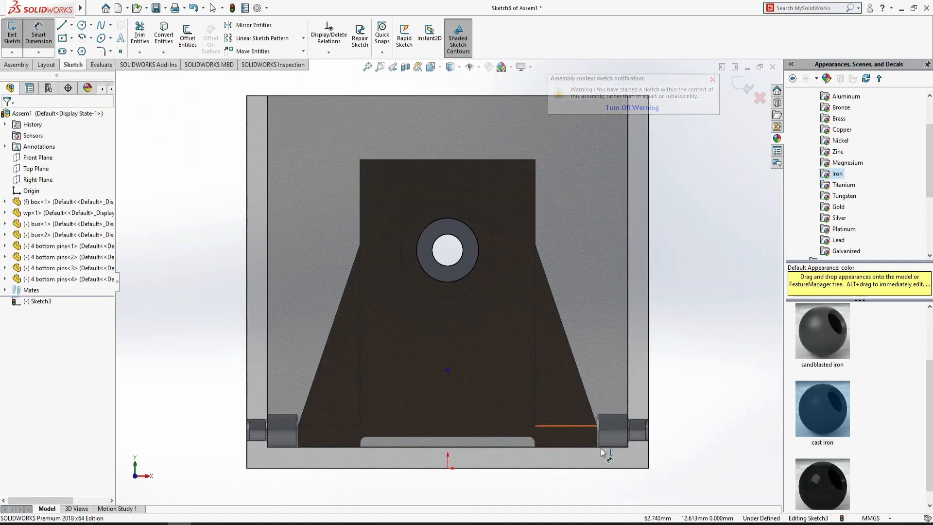
pyautogui.click(448, 371)
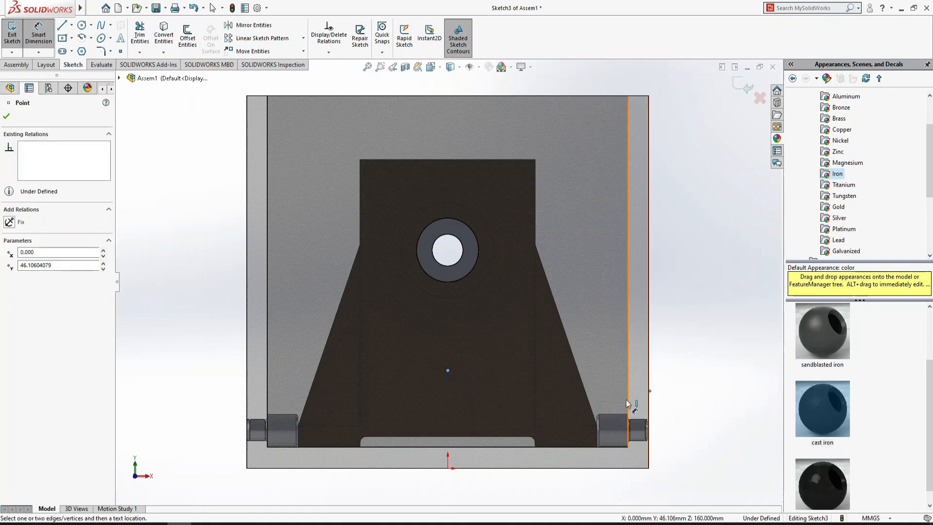
pyautogui.click(506, 469)
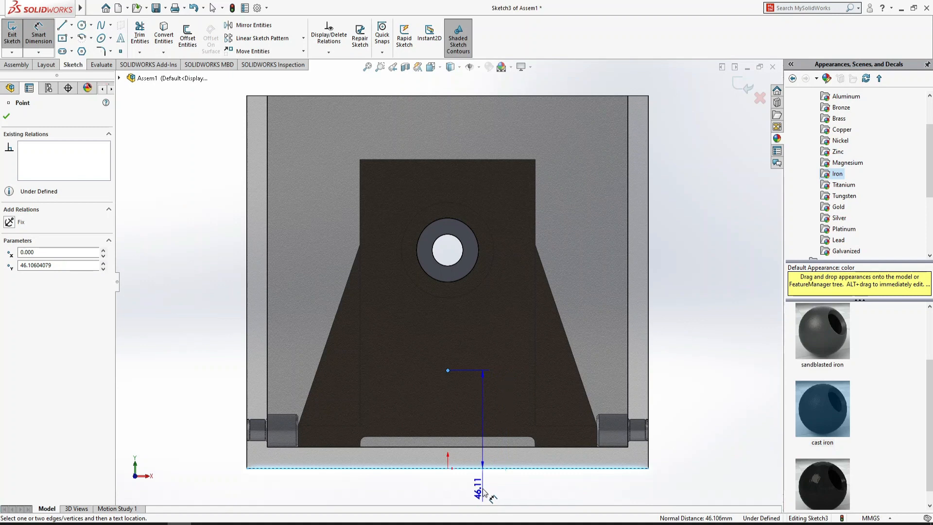
pyautogui.press('Escape')
pyautogui.press('Escape')
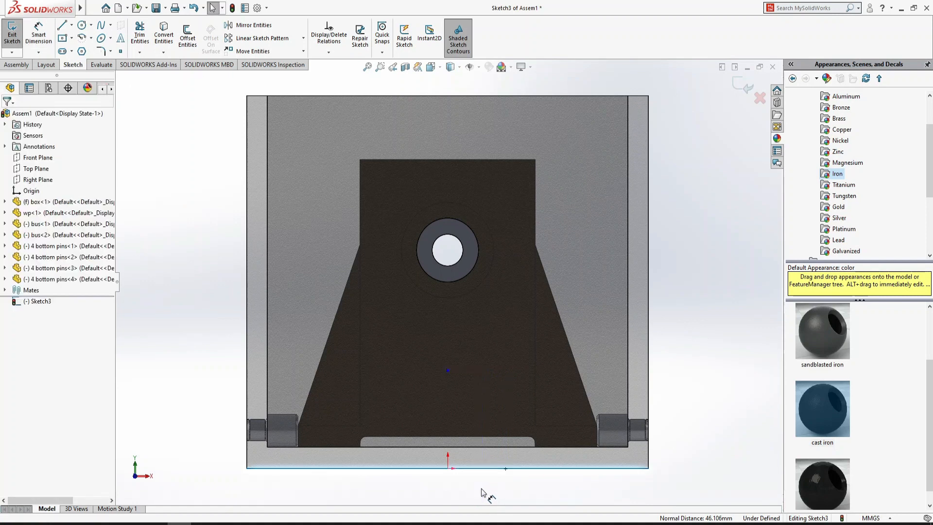
pyautogui.click(760, 98)
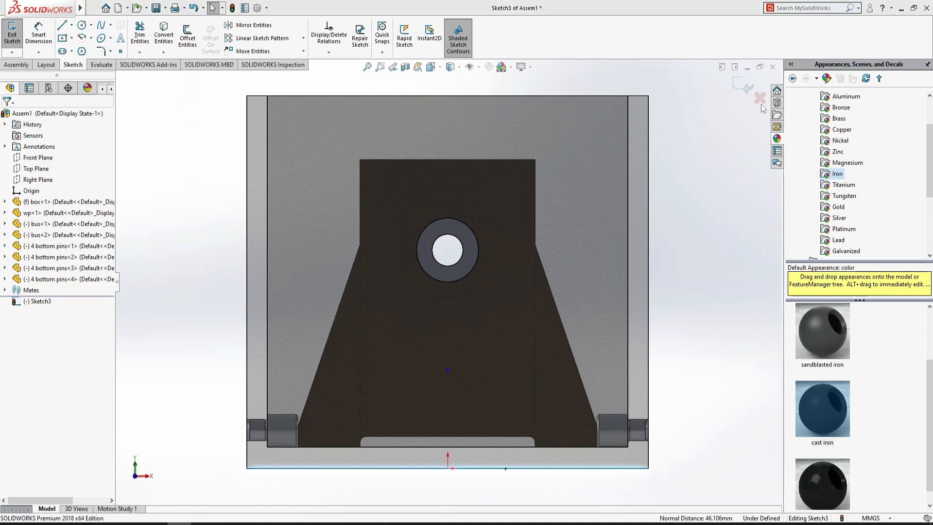
pyautogui.click(502, 272)
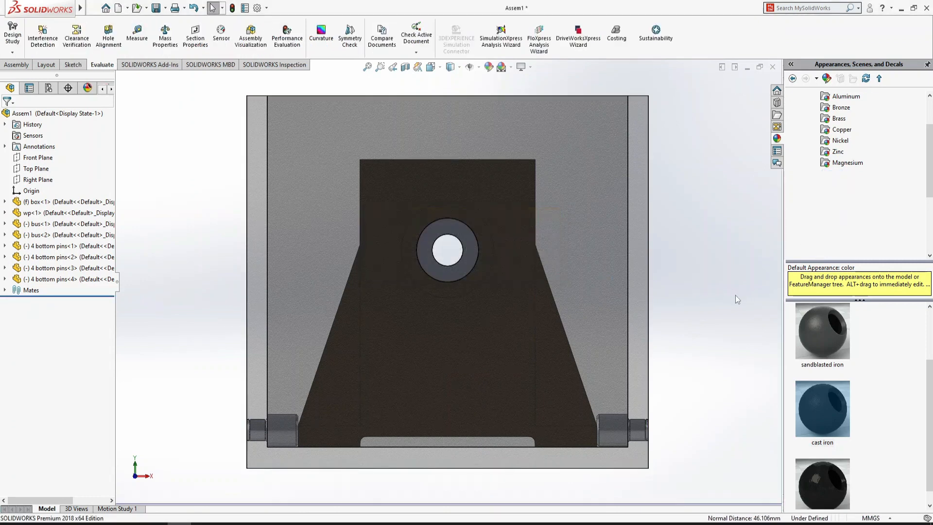
# - Create a new part document and start a sketch on its Top Plane
pyautogui.hotkey('ctrl', '7')
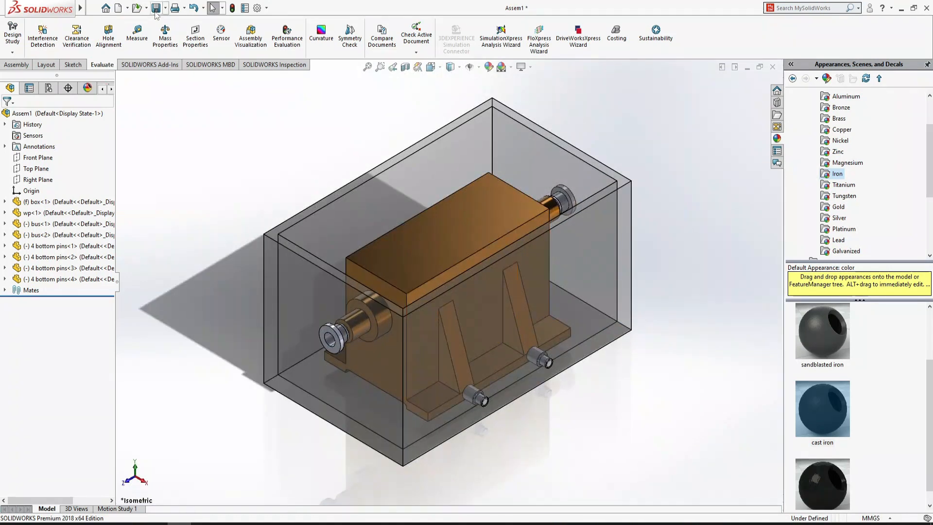
pyautogui.click(119, 9)
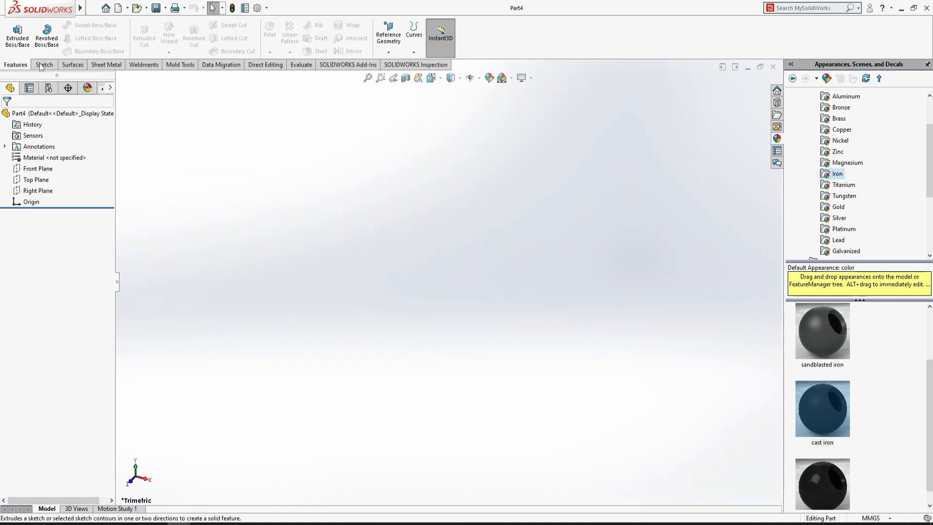
pyautogui.click(40, 179)
pyautogui.click(50, 162)
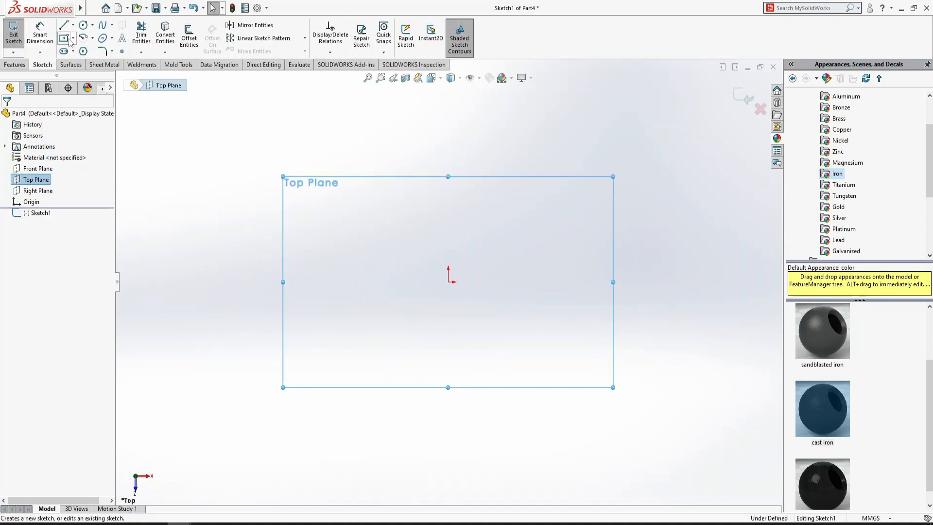
# - Sketch a circle centred on the origin and set its diameter to 20 mm
pyautogui.click(83, 26)
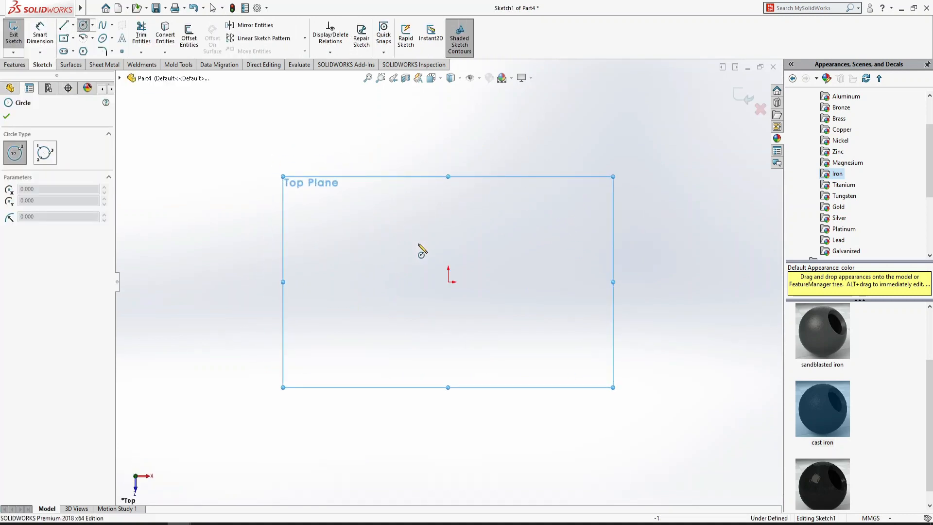
pyautogui.click(448, 282)
pyautogui.click(468, 268)
pyautogui.click(40, 34)
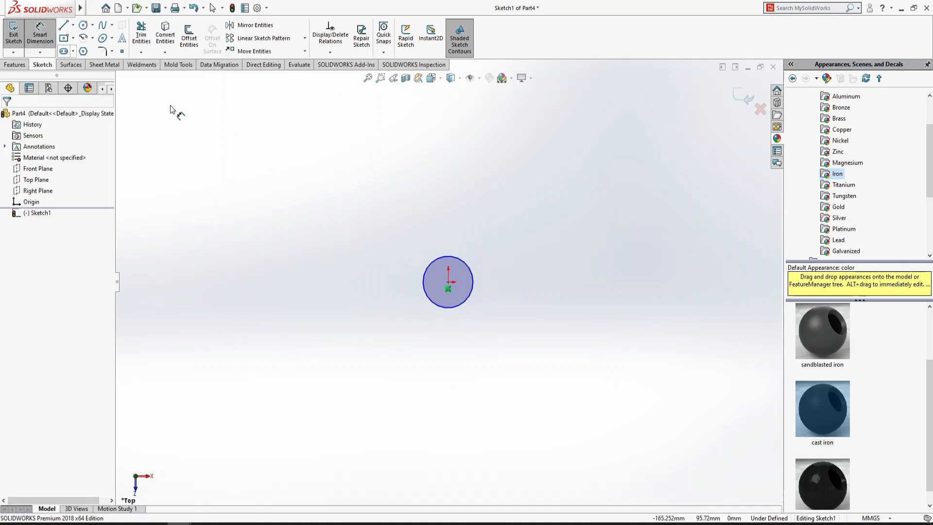
pyautogui.click(470, 273)
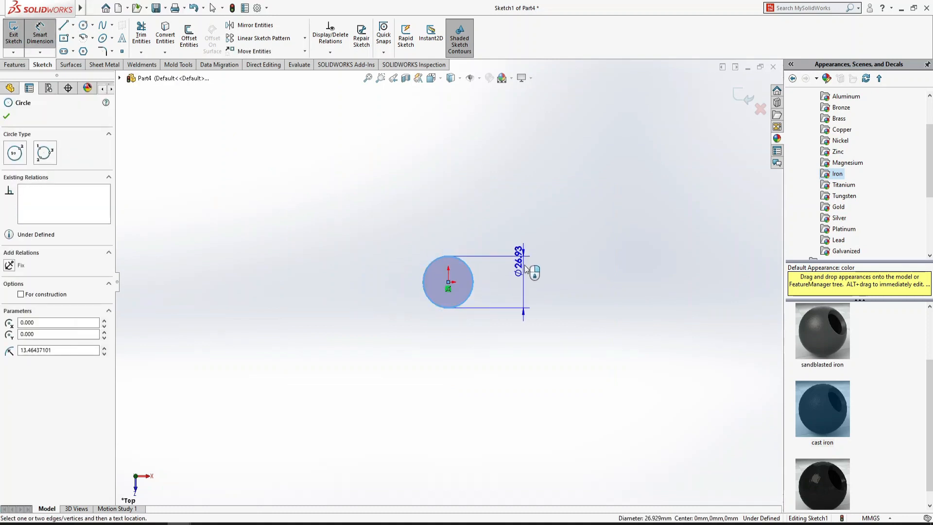
pyautogui.click(529, 281)
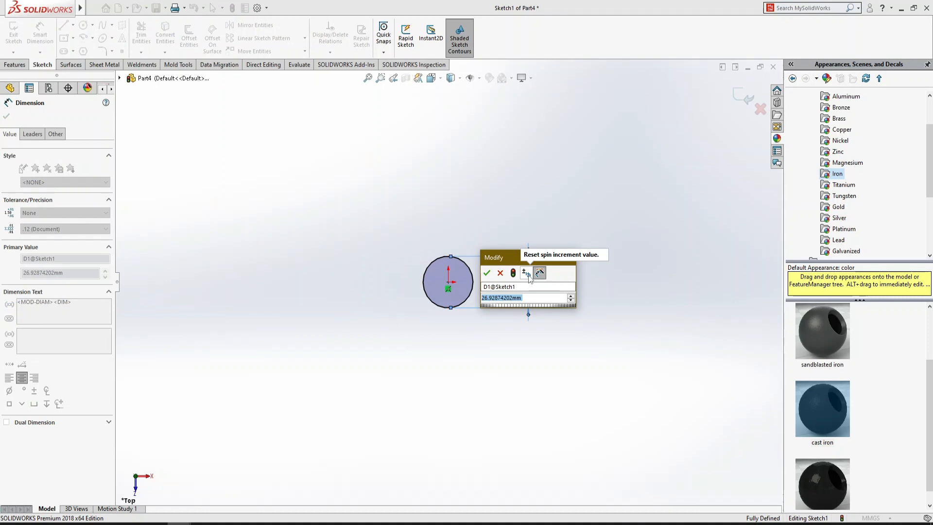
pyautogui.write('20')
pyautogui.press('Return')
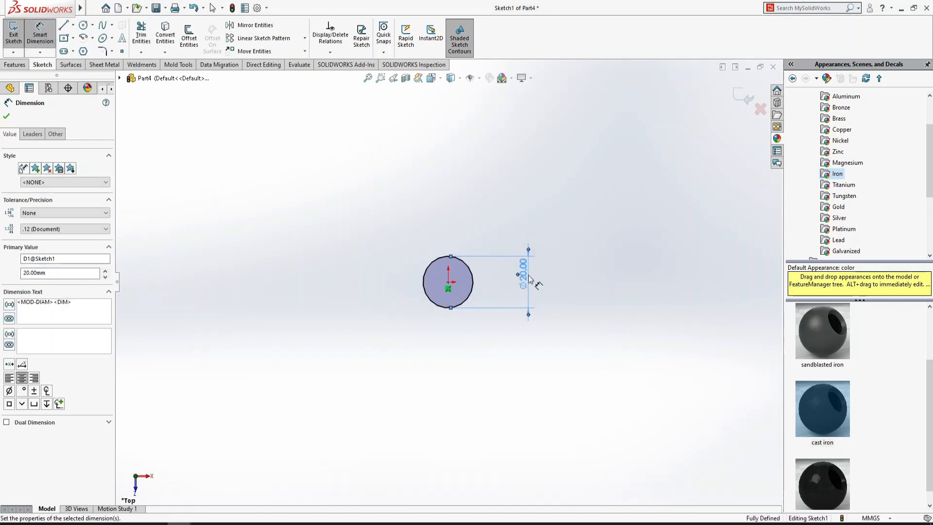
# - Extrude the circle 8 mm as a blind boss
pyautogui.click(15, 65)
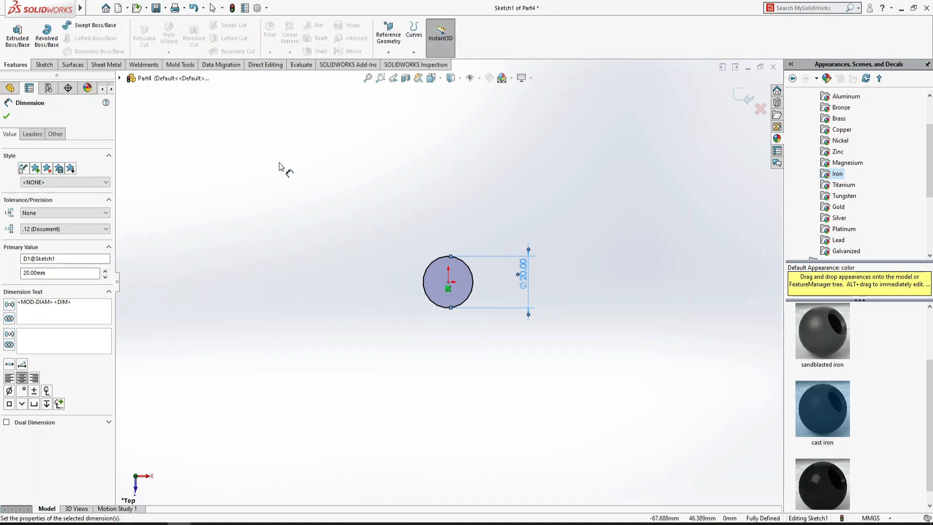
pyautogui.click(17, 34)
pyautogui.write('10.000mm')
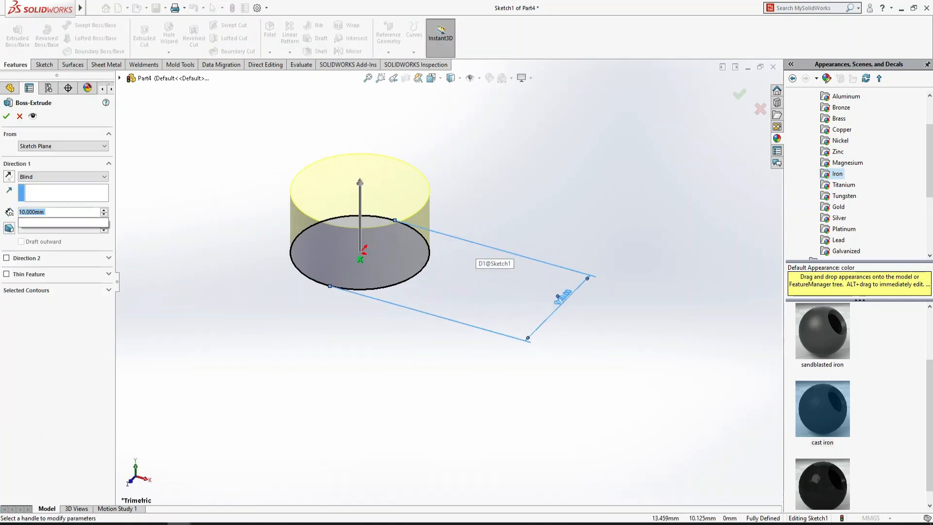
pyautogui.press('BackSpace')
pyautogui.press('BackSpace')
pyautogui.write('8')
pyautogui.press('Return')
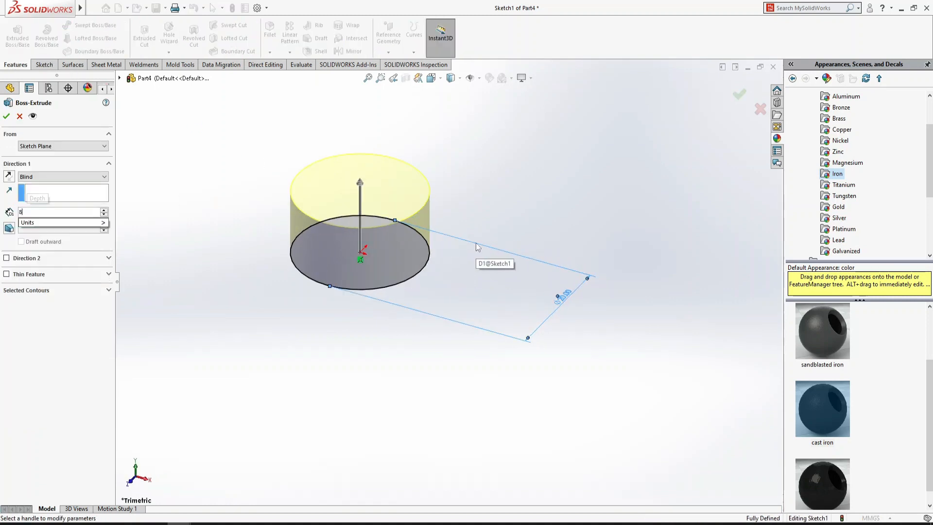
pyautogui.rightClick(477, 247)
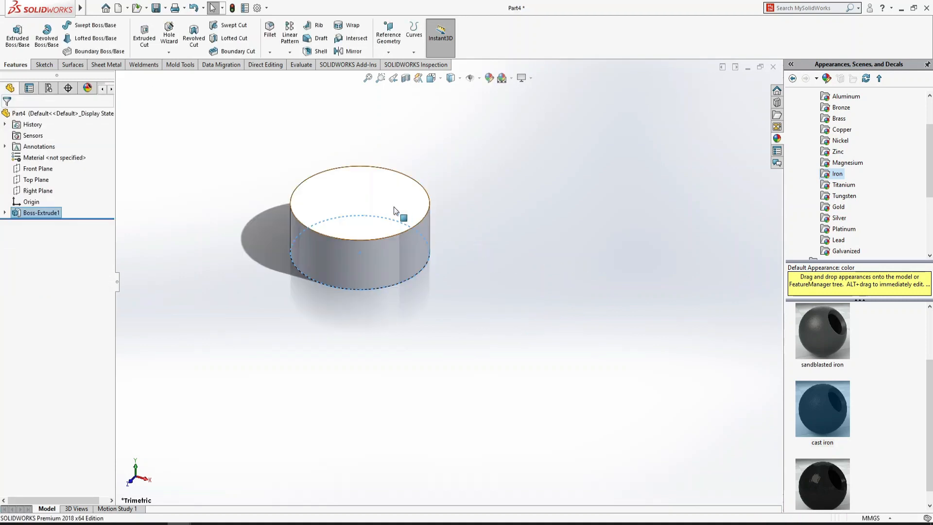
# - Start a sketch on the cylinder's upper face and draw a six-sided polygon centred on the origin, with sides about 14.5 mm long
pyautogui.click(398, 210)
pyautogui.click(414, 180)
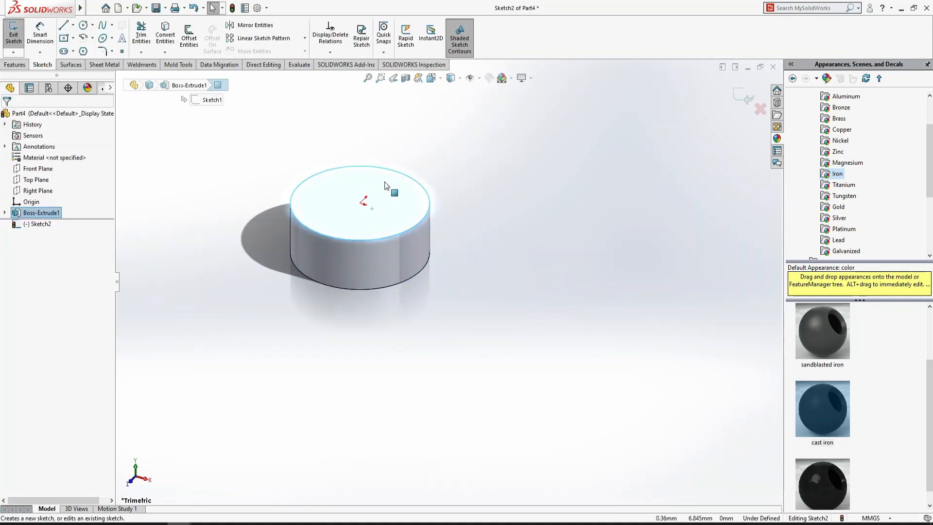
pyautogui.click(83, 52)
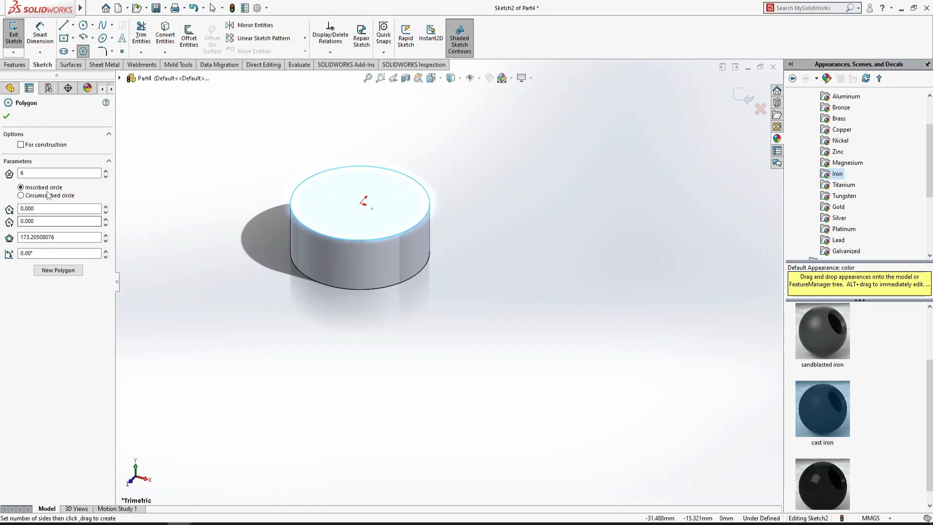
pyautogui.moveTo(361, 204)
pyautogui.mouseDown()
pyautogui.moveTo(458, 206)
pyautogui.moveTo(450, 204)
pyautogui.mouseUp()
# - Dimension one side of the hexagon and set its length to 15 mm
pyautogui.click(40, 34)
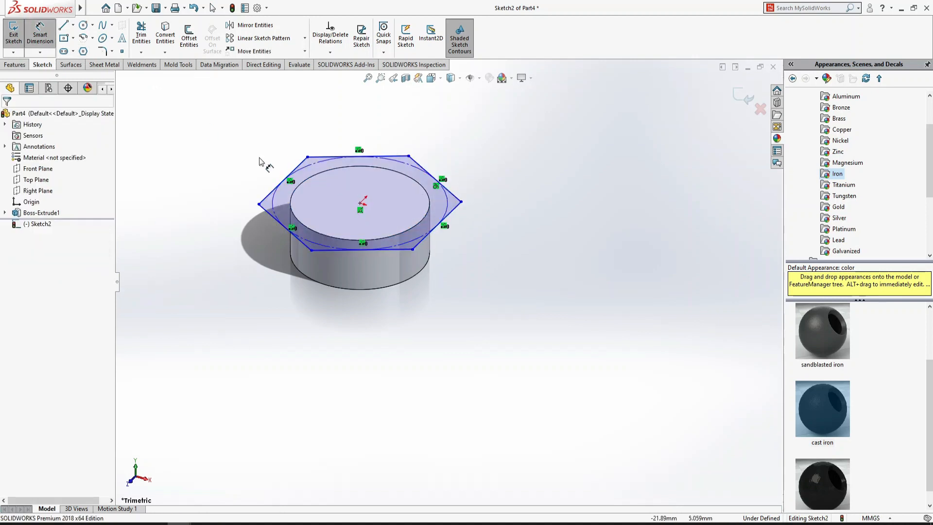
pyautogui.click(437, 223)
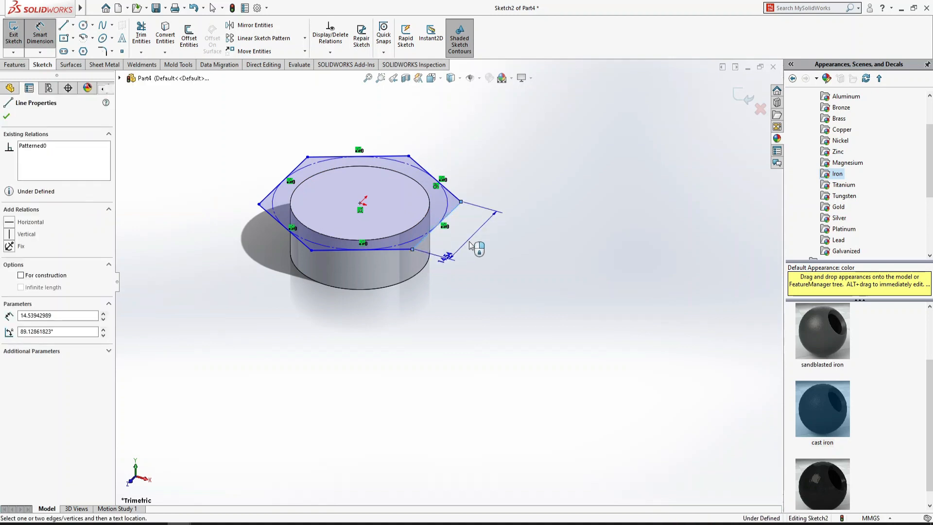
pyautogui.click(500, 243)
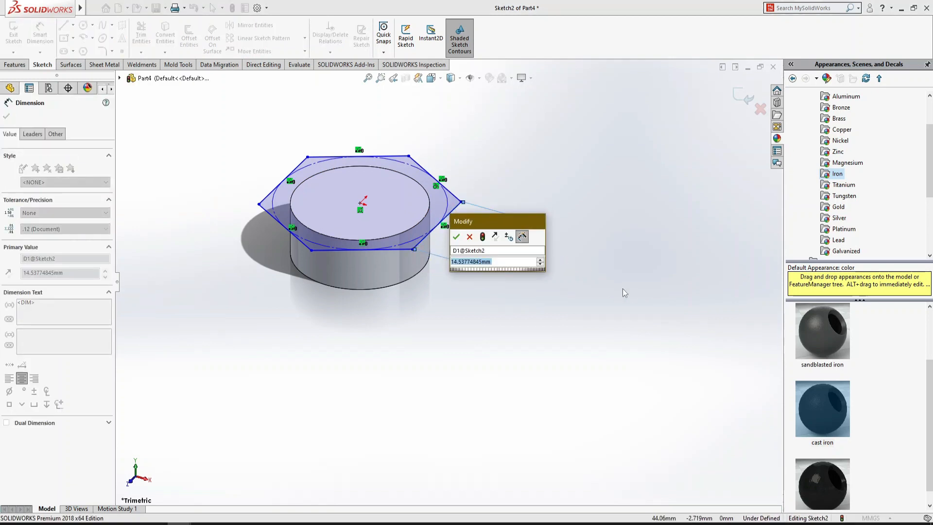
pyautogui.write('15')
pyautogui.press('Return')
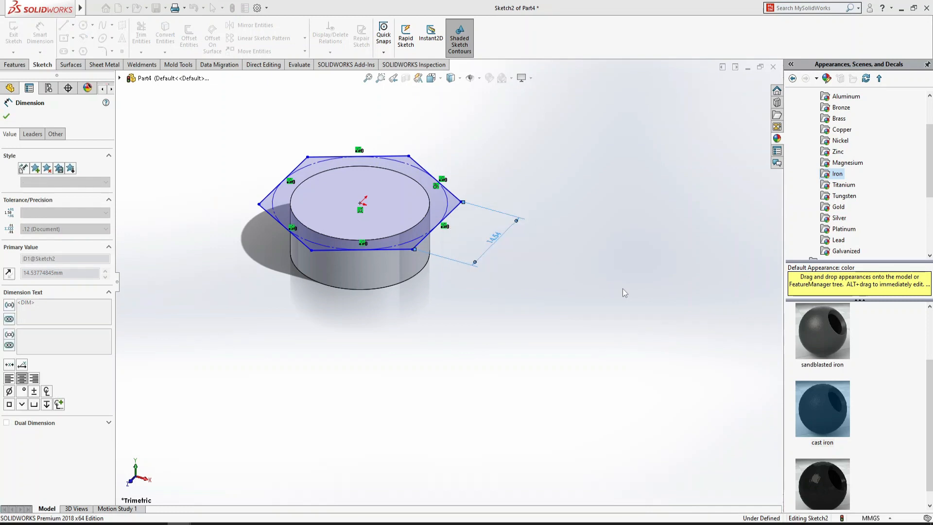
# - Extrude the hexagon 50 mm upwards from the cylinder, merged with it
pyautogui.click(13, 65)
pyautogui.click(17, 35)
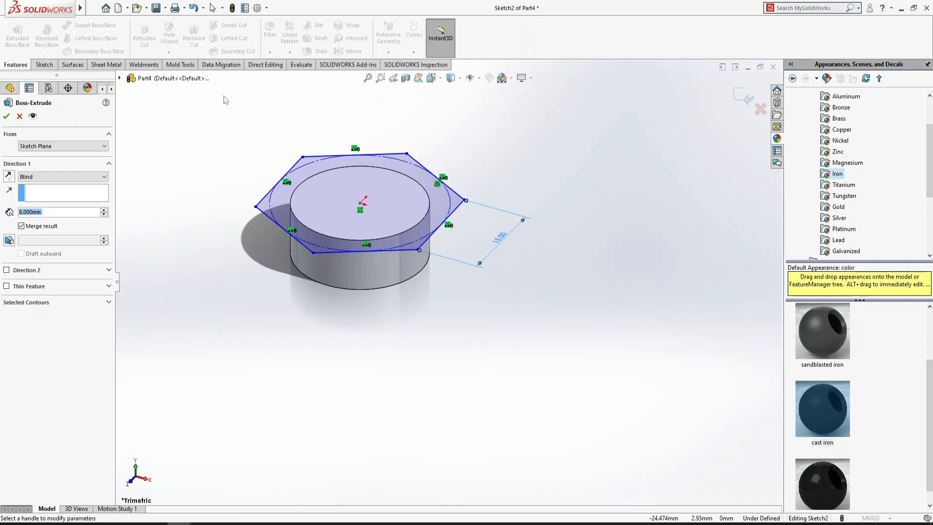
pyautogui.write('50')
pyautogui.press('Return')
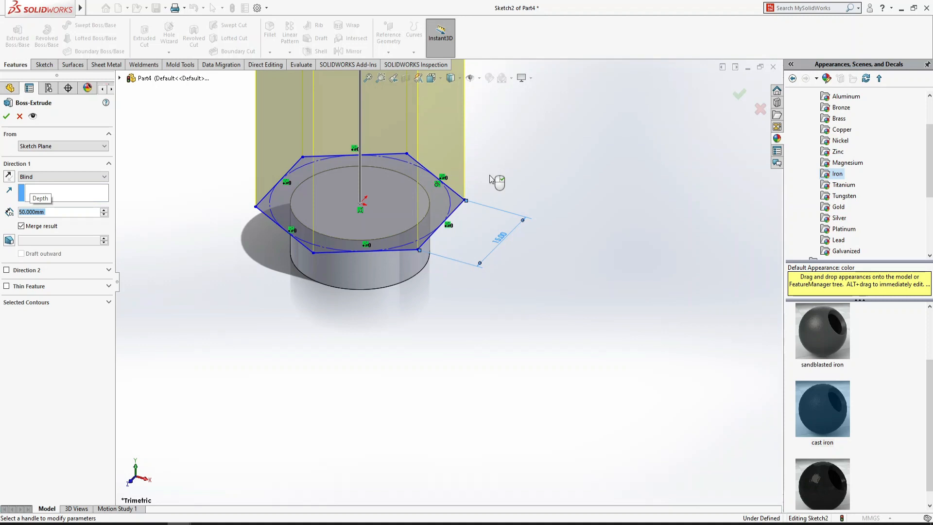
pyautogui.rightClick(490, 176)
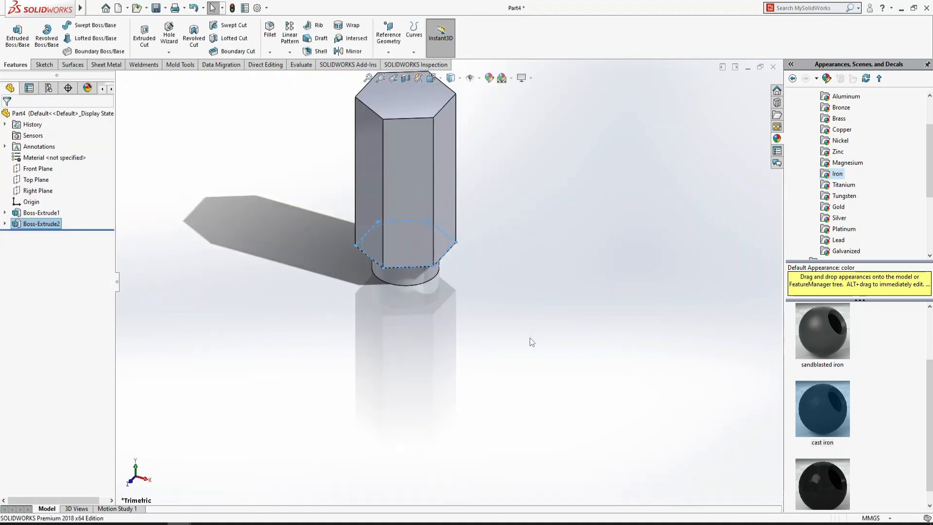
pyautogui.click(551, 235)
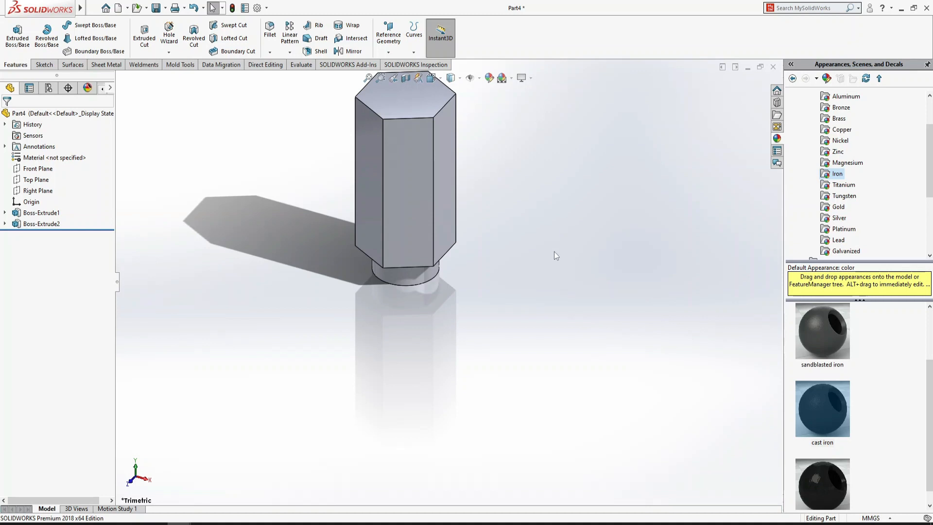
# - Fillet the circular edge where the cylinder meets the hexagonal body with a 1 mm radius
pyautogui.press('Up')
pyautogui.press('Up')
pyautogui.press('Up')
pyautogui.press('Up')
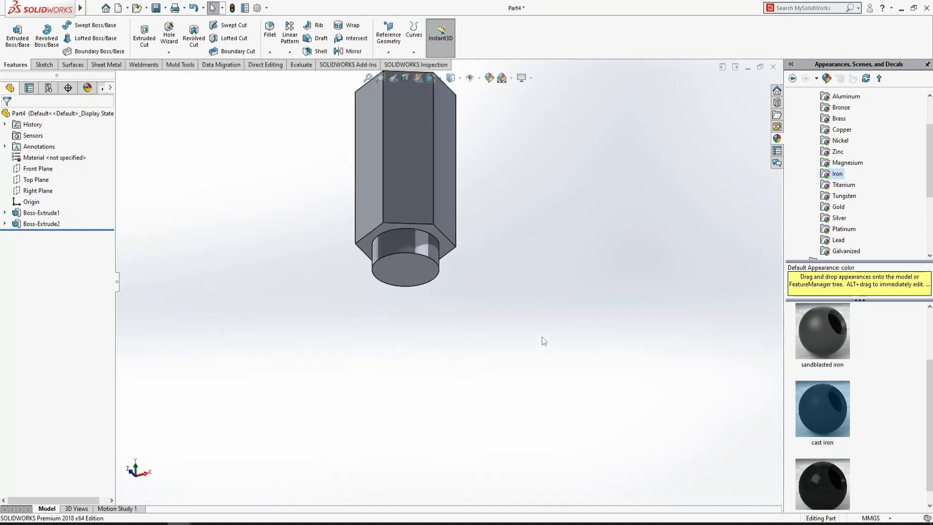
pyautogui.click(270, 30)
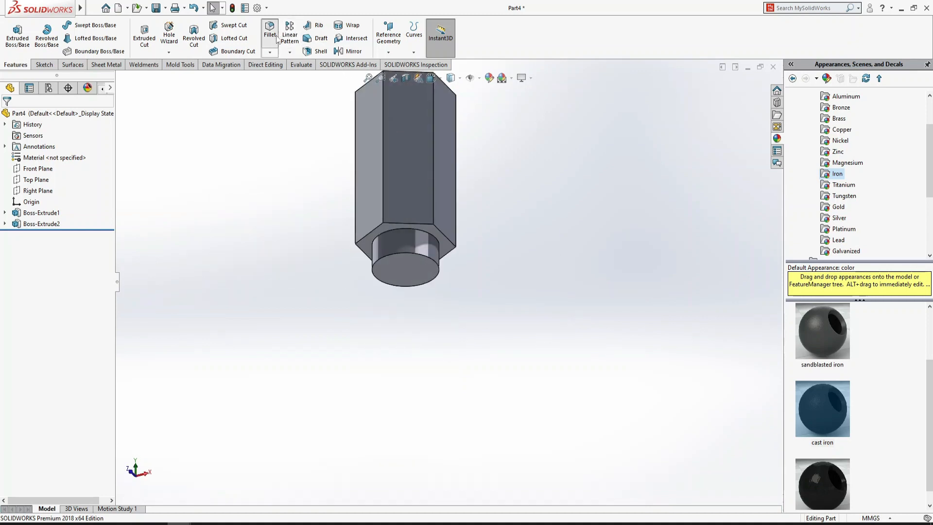
pyautogui.click(418, 236)
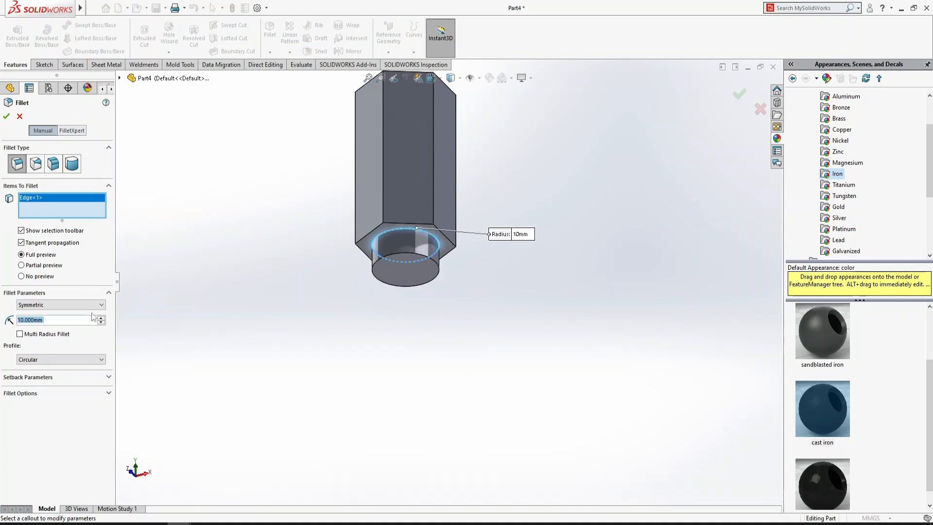
pyautogui.write('1')
pyautogui.press('Return')
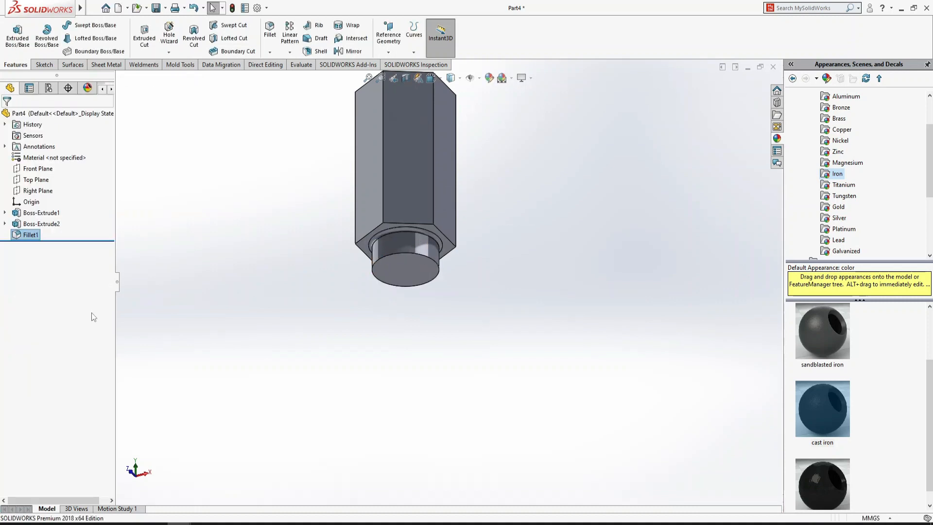
# - Chamfer the free end face of the cylinder by 1.5 mm at 45°
pyautogui.click(401, 273)
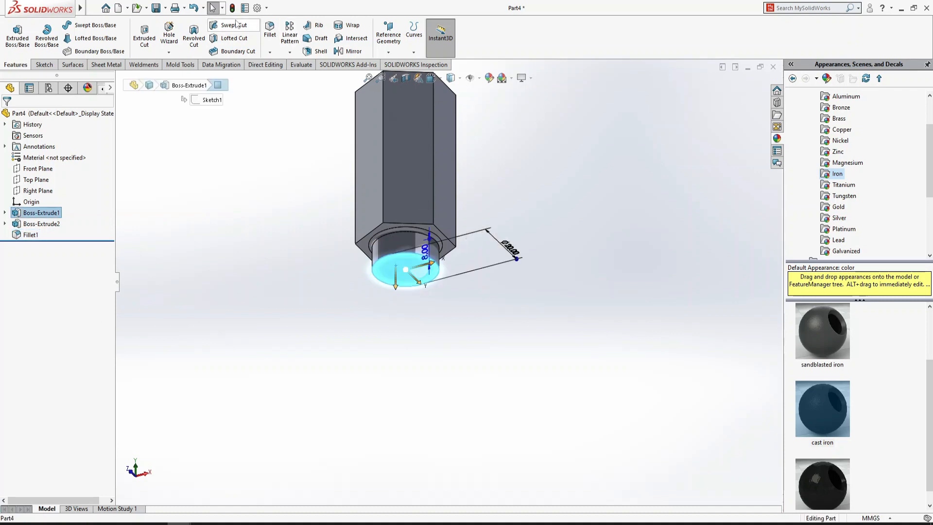
pyautogui.click(270, 53)
pyautogui.click(288, 76)
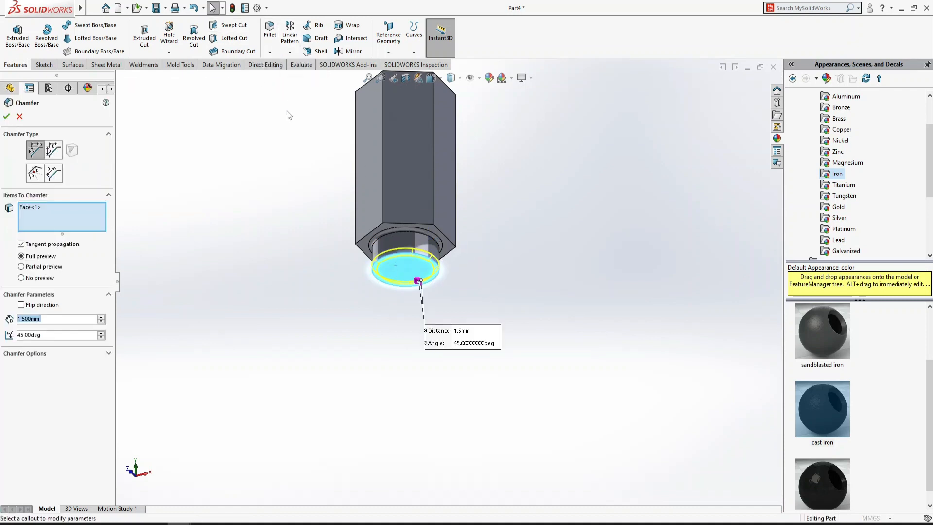
pyautogui.press('Return')
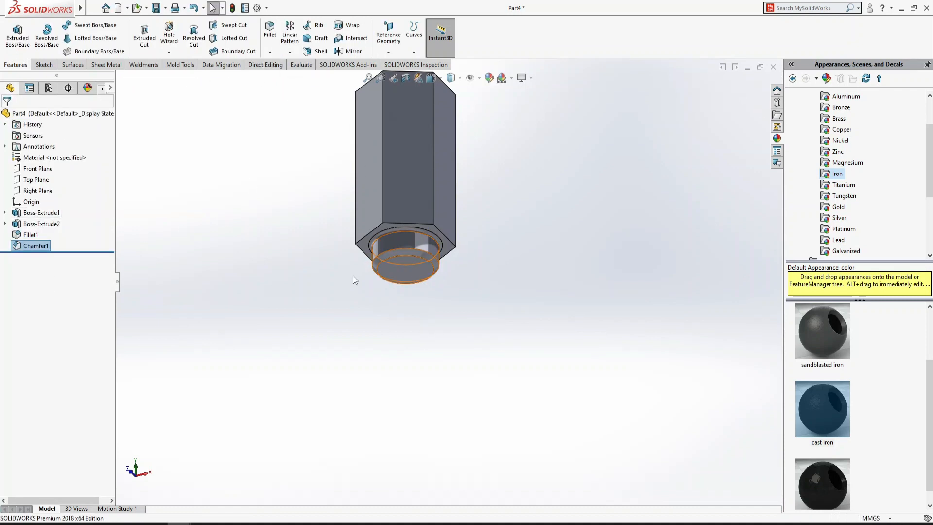
# - Chamfer the upper end face of the hexagonal body with a distance of 1 mm
pyautogui.press('Up')
pyautogui.press('Down')
pyautogui.press('Down')
pyautogui.press('Down')
pyautogui.press('Down')
pyautogui.press('Down')
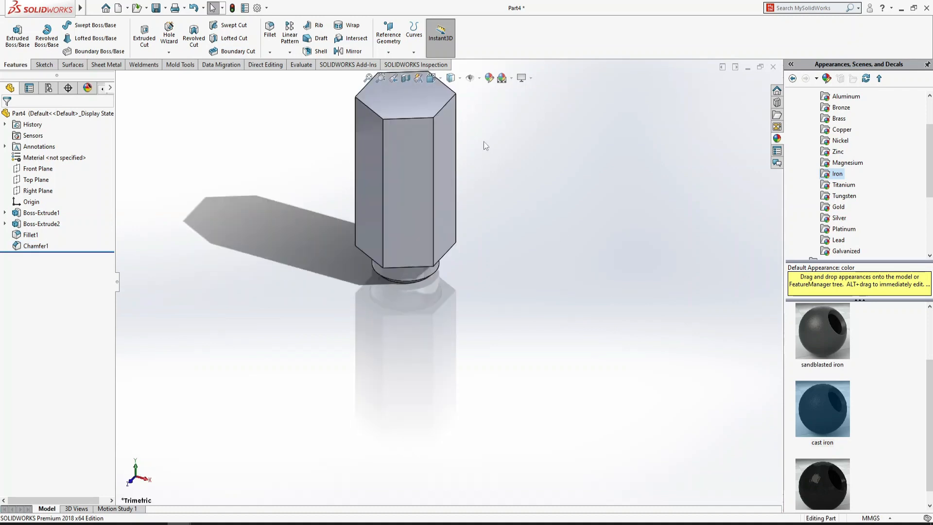
pyautogui.click(401, 102)
pyautogui.click(269, 53)
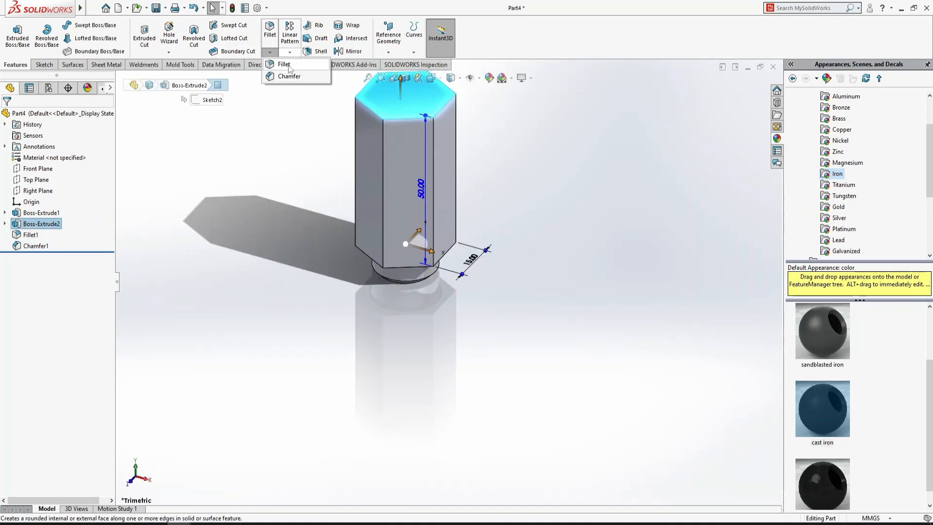
pyautogui.click(288, 76)
pyautogui.write('1')
pyautogui.press('Return')
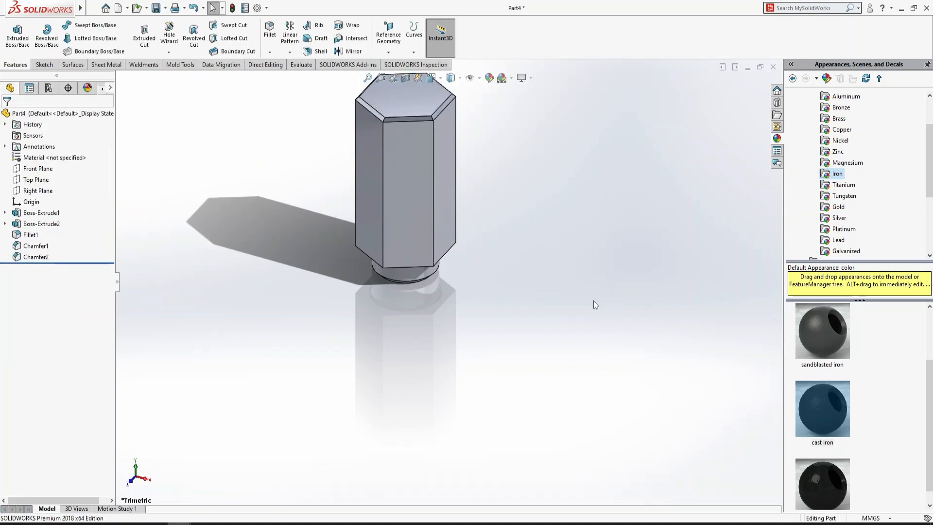
# - Save the part as pin 2 in the 1-box jig folder and close it to return to the assembly
pyautogui.hotkey('ctrl', 's')
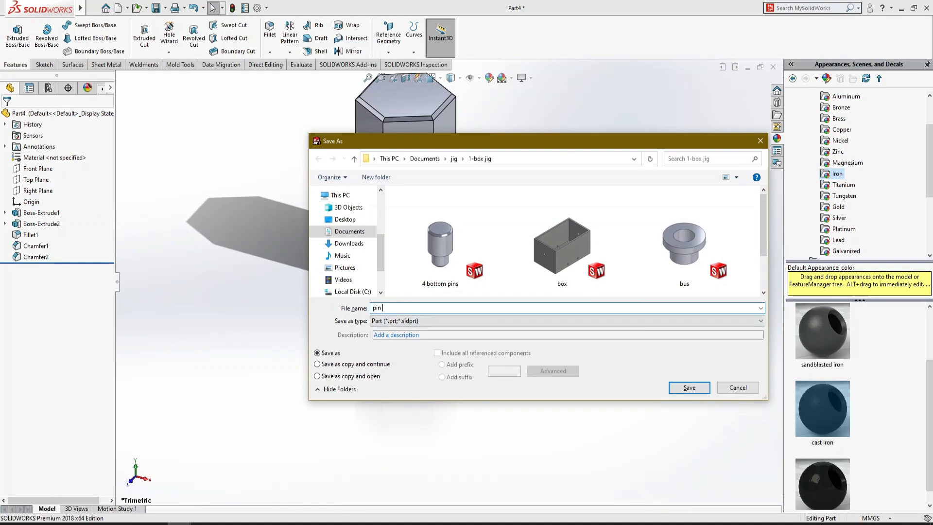
pyautogui.write('pin 2')
pyautogui.press('Return')
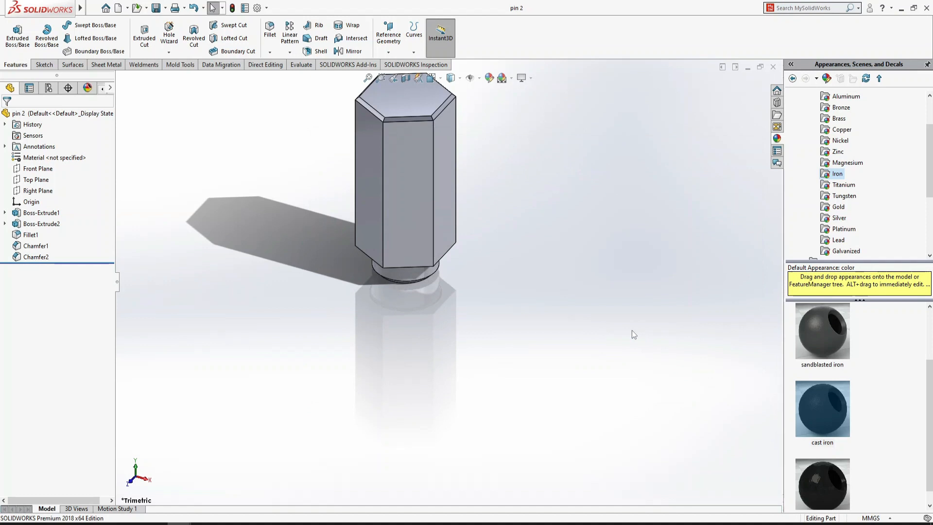
pyautogui.click(774, 67)
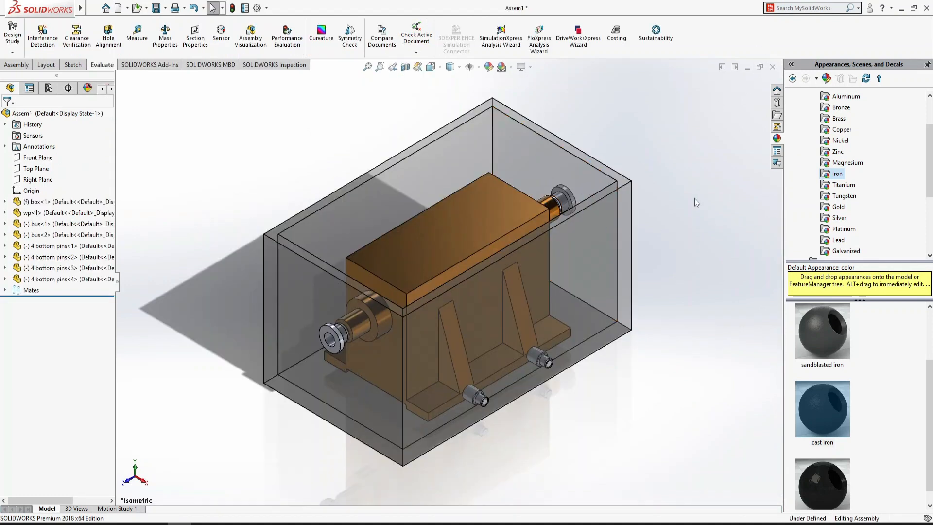
# - Open the box part from the assembly and start a sketch on the outer face of its end wall
pyautogui.click(602, 278)
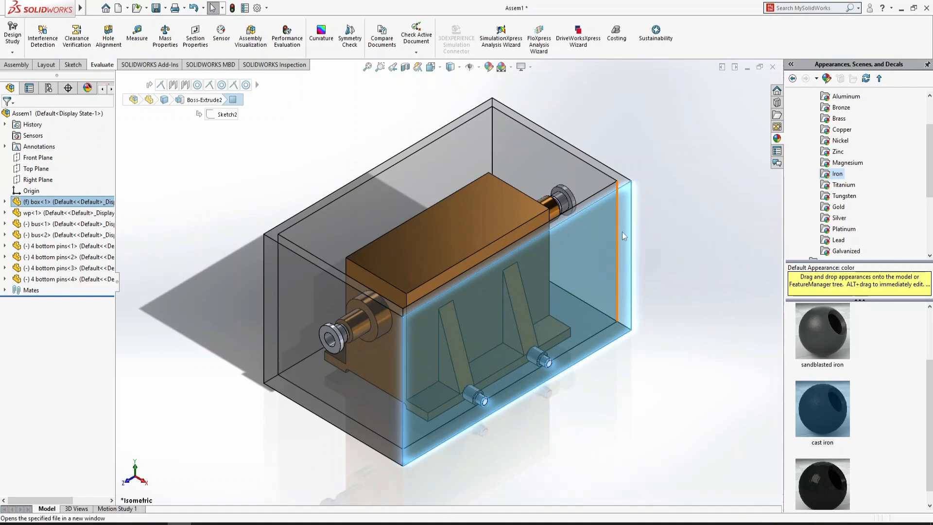
pyautogui.click(629, 232)
pyautogui.click(405, 371)
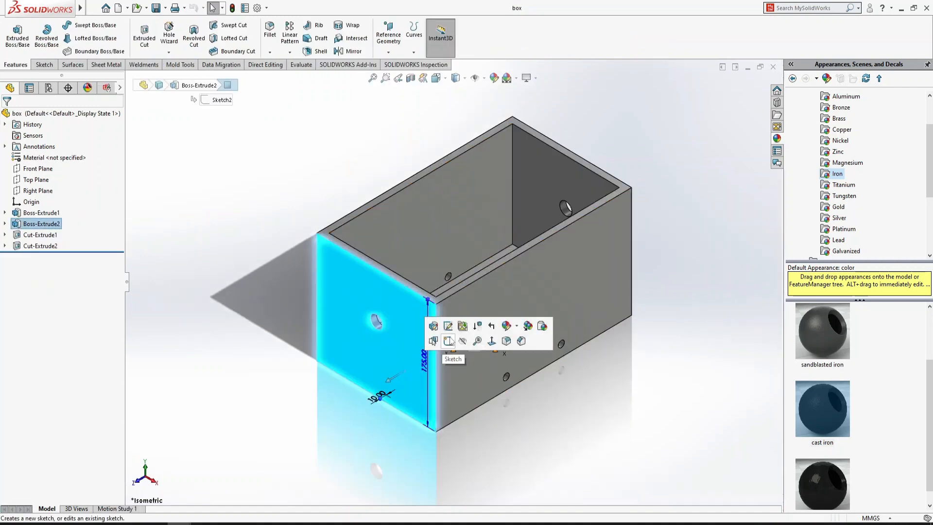
pyautogui.click(448, 341)
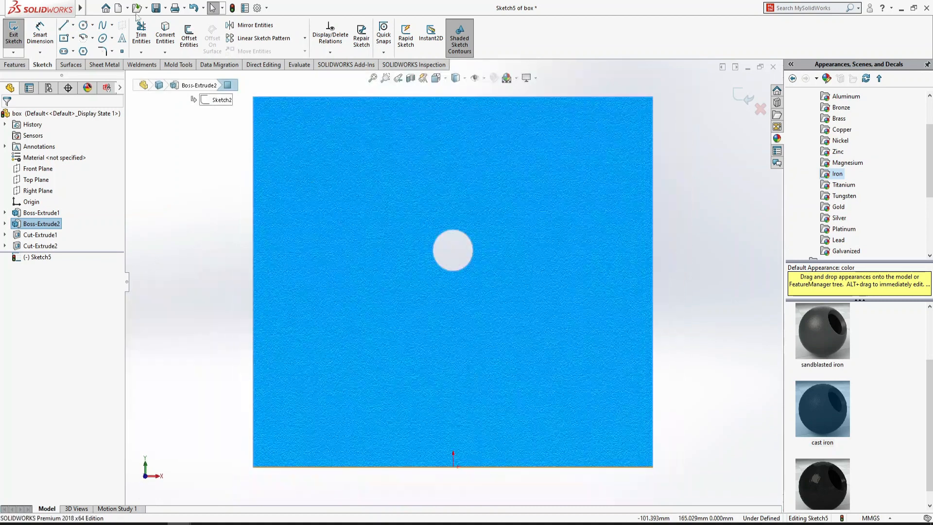
# - Sketch a circle directly below the existing hole on the end face and set its diameter to 20 mm
pyautogui.click(83, 25)
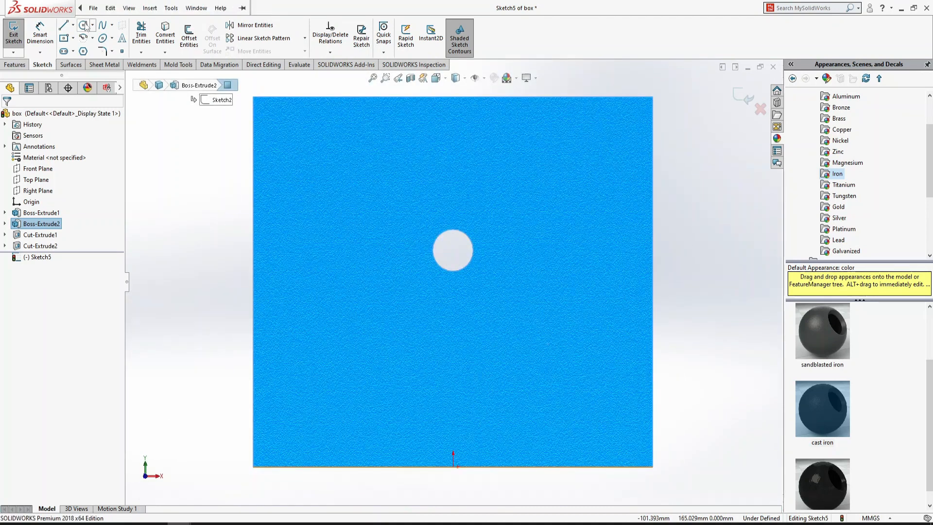
pyautogui.click(454, 341)
pyautogui.click(469, 335)
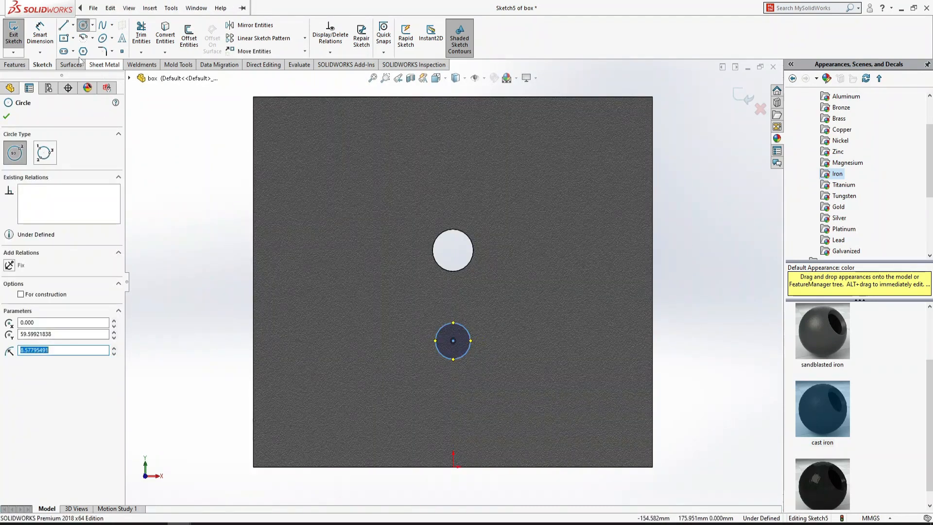
pyautogui.click(40, 34)
pyautogui.click(464, 333)
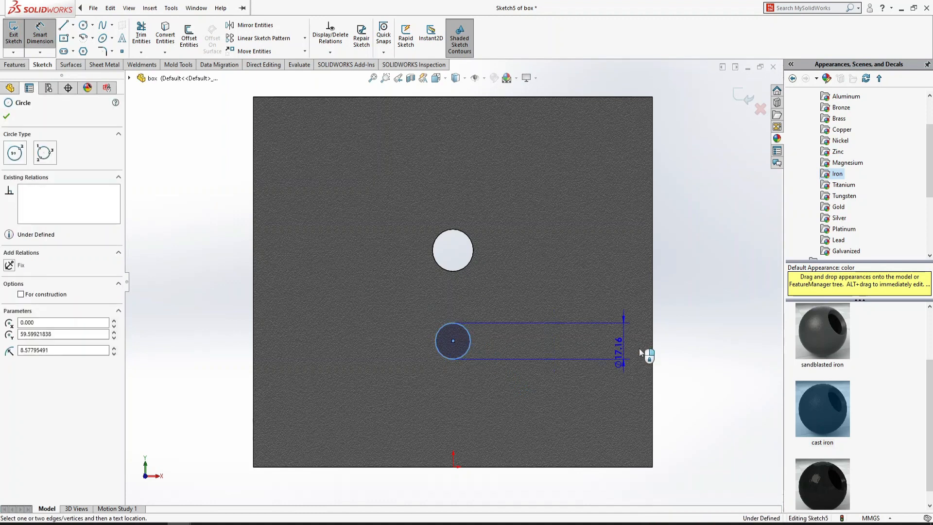
pyautogui.click(669, 346)
pyautogui.write('20')
pyautogui.press('Return')
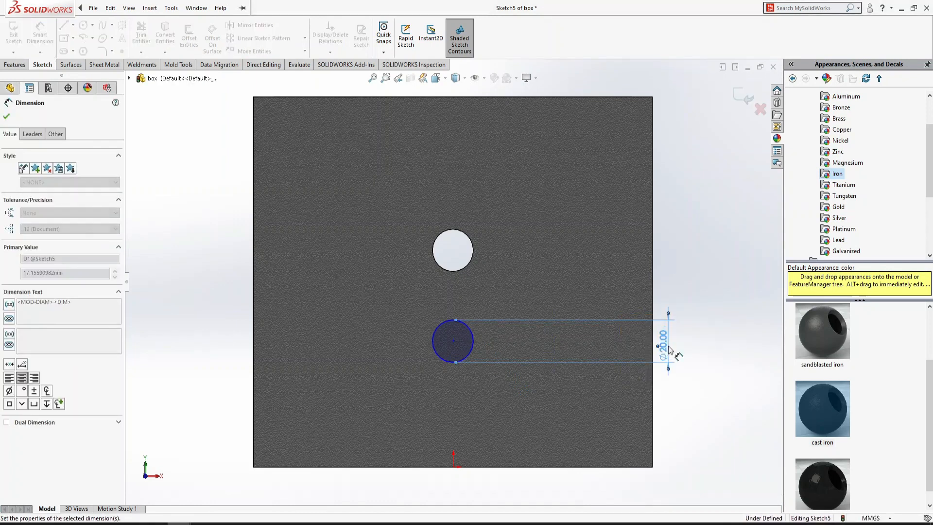
# - Dimension the circle's centre 50 mm above the bottom edge of the end face
pyautogui.click(453, 341)
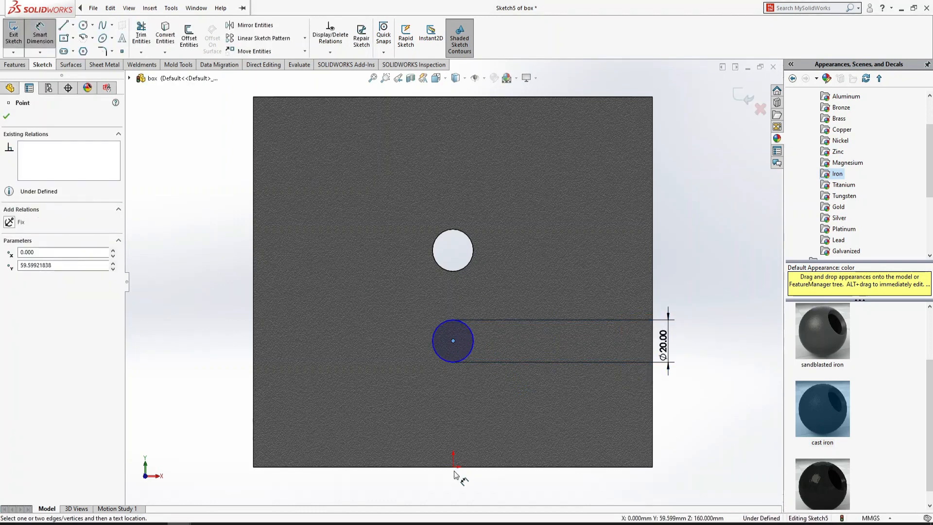
pyautogui.click(453, 467)
pyautogui.click(691, 420)
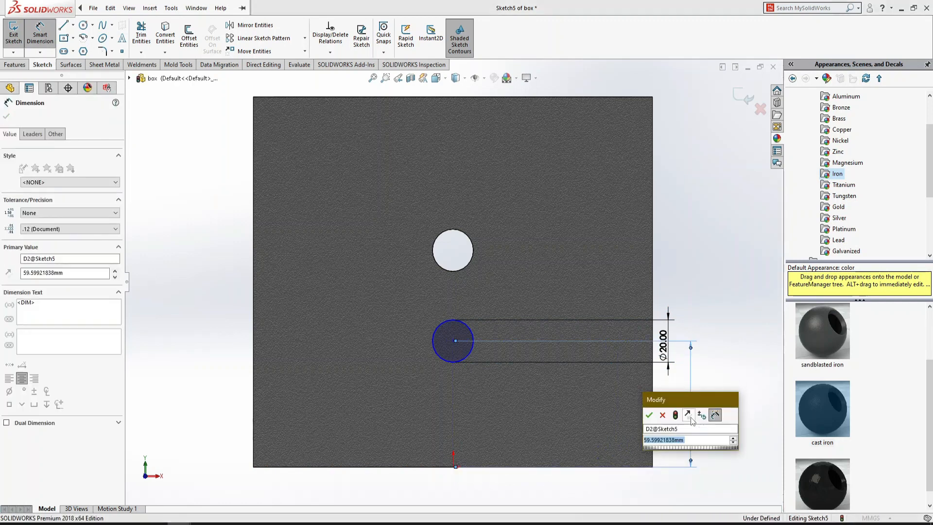
pyautogui.press('Return')
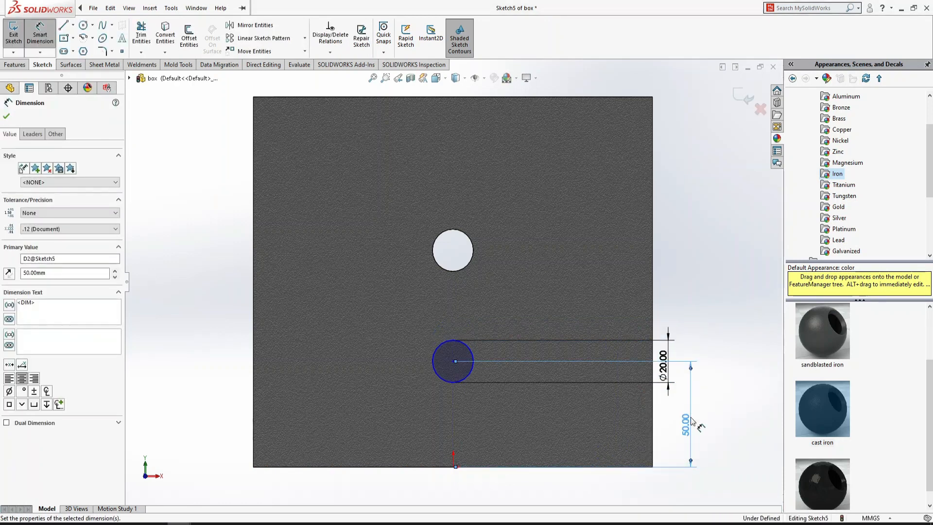
# - Extrude-cut the circle with the Through All - Both end condition to make holes in both end walls
pyautogui.click(19, 67)
pyautogui.click(145, 37)
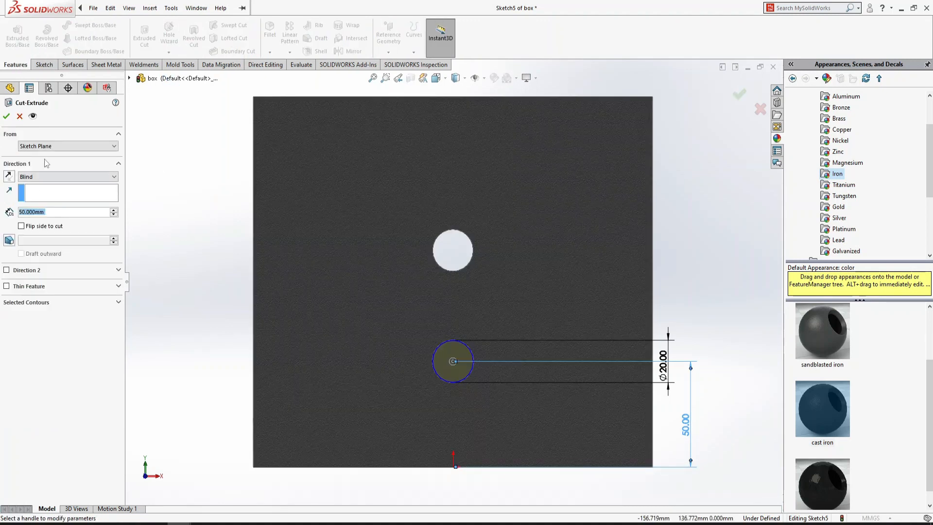
pyautogui.click(46, 176)
pyautogui.click(49, 198)
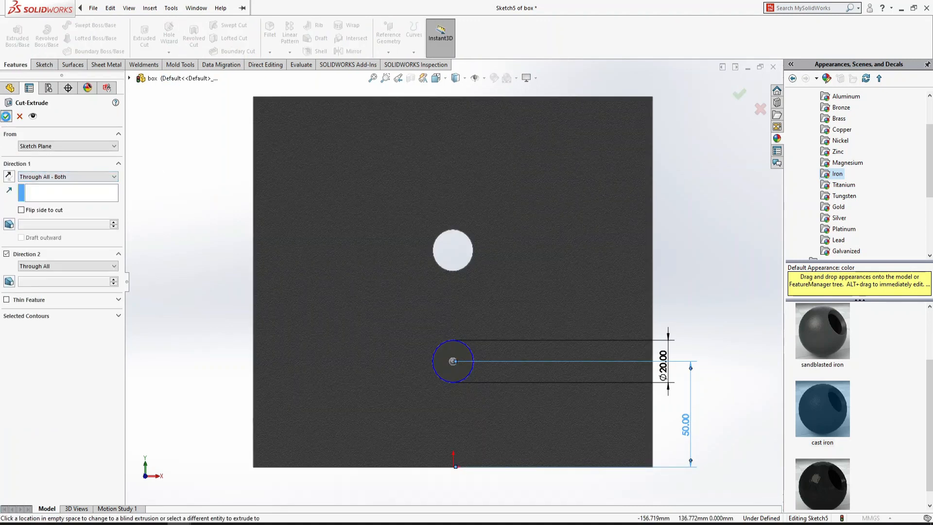
pyautogui.press('Return')
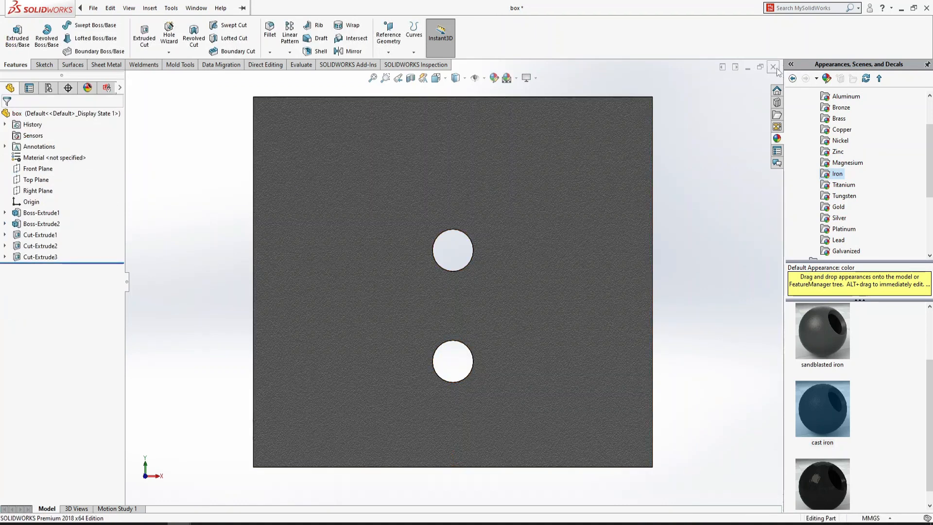
# - Save and close the box part to return to the assembly, and turn off the box's transparency
pyautogui.click(776, 69)
pyautogui.press('Return')
pyautogui.press('Return')
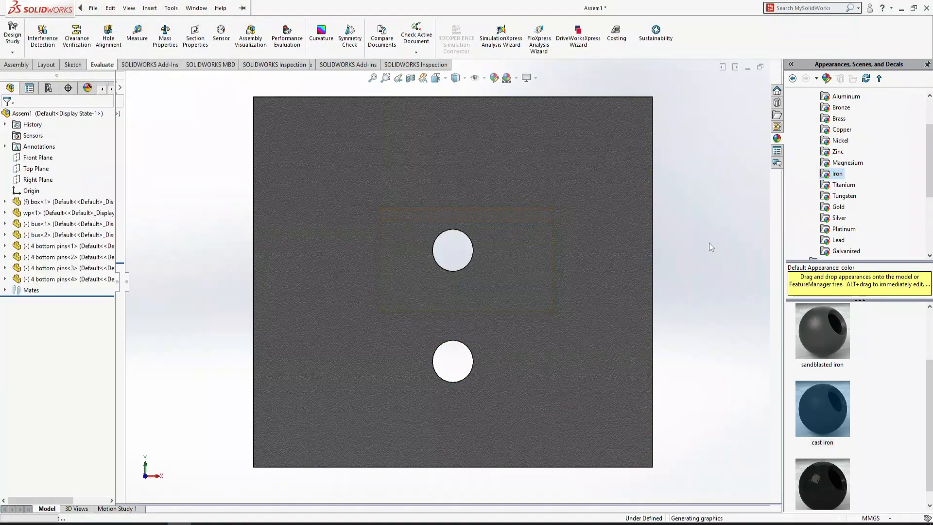
pyautogui.click(603, 287)
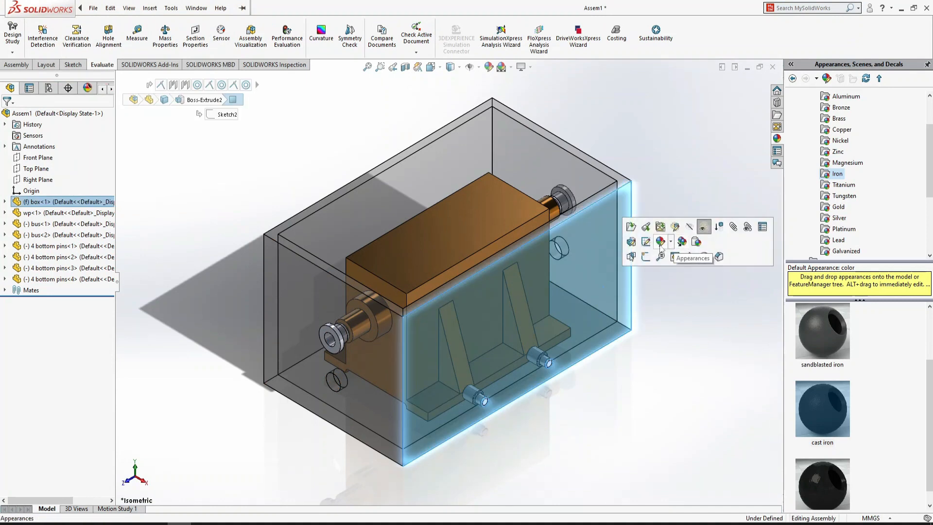
pyautogui.click(703, 233)
pyautogui.press('Escape')
# - Insert the pin 2 part beside the box and place a second copy of it above the first
pyautogui.click(16, 65)
pyautogui.click(54, 34)
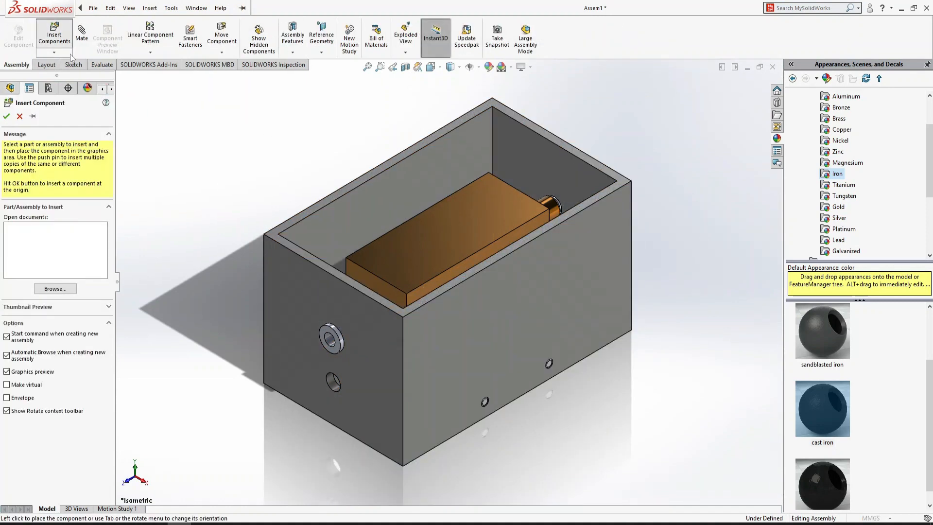
pyautogui.doubleClick(580, 150)
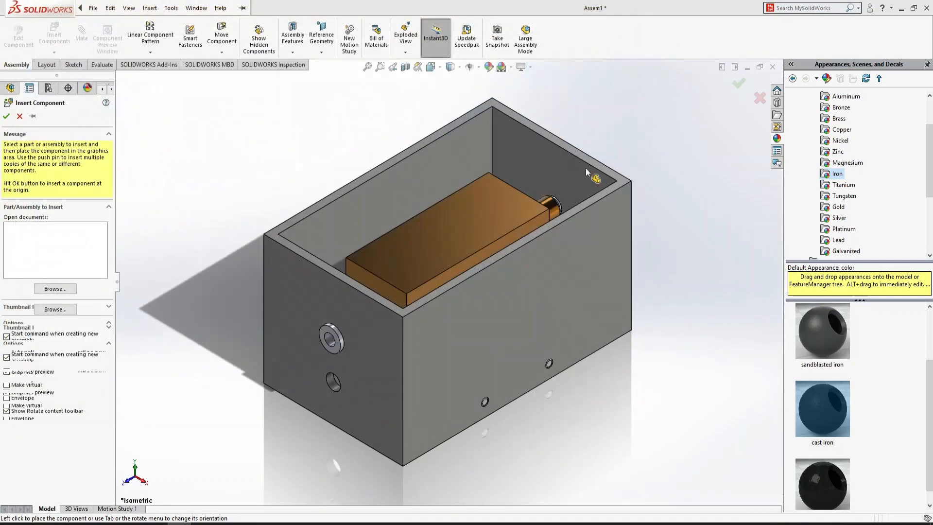
pyautogui.click(675, 237)
pyautogui.keyDown('ctrl'); pyautogui.moveTo(675, 238); pyautogui.dragTo(663, 161); pyautogui.keyUp('ctrl')
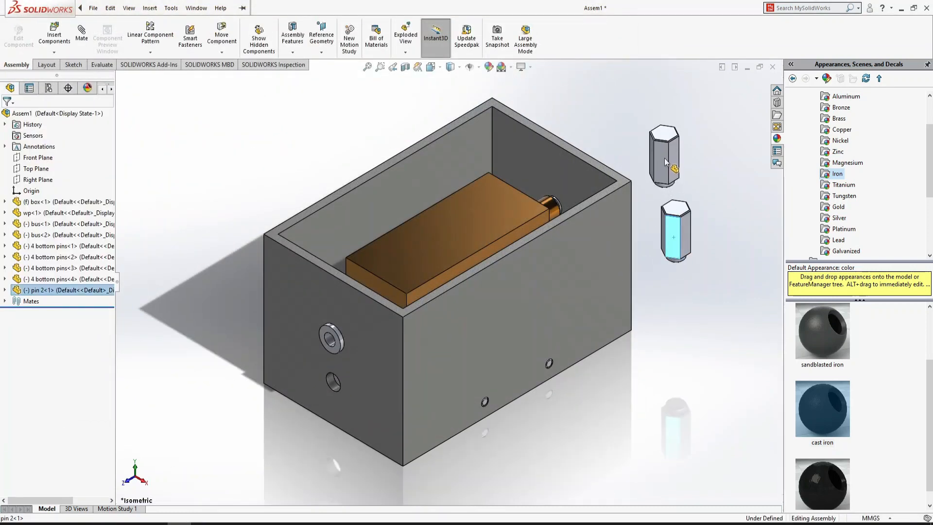
pyautogui.click(745, 250)
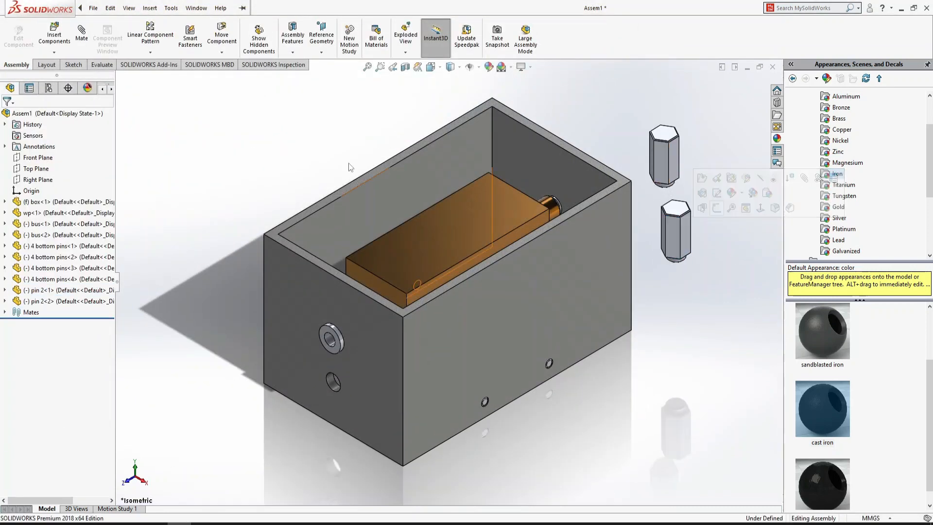
# - Mate the first pin 2's cylindrical end concentric with the lower hole in the front end wall, flipping the alignment
pyautogui.click(81, 32)
pyautogui.click(332, 384)
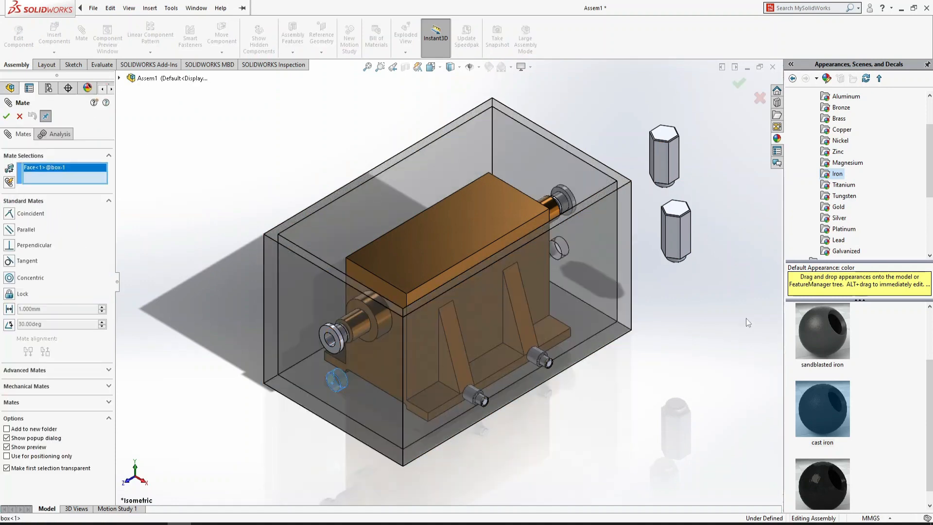
pyautogui.scroll(-3, 677, 261)
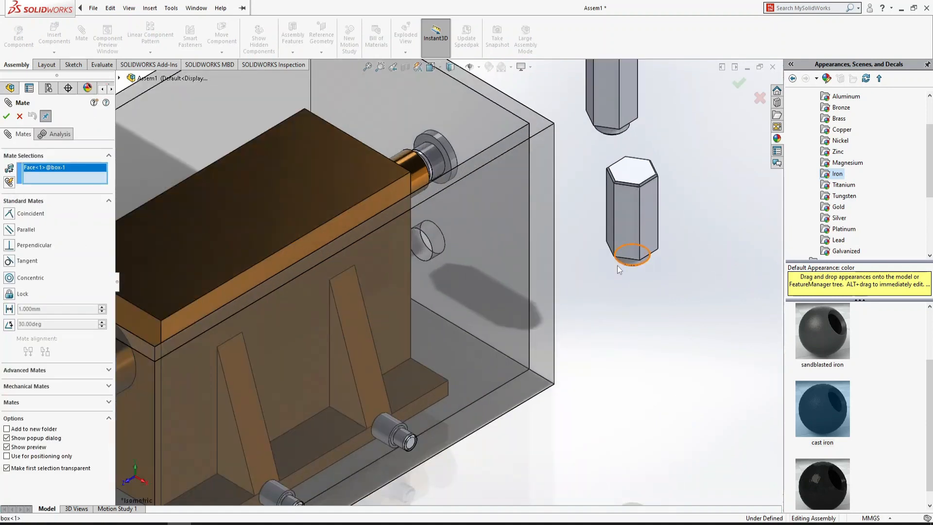
pyautogui.click(628, 261)
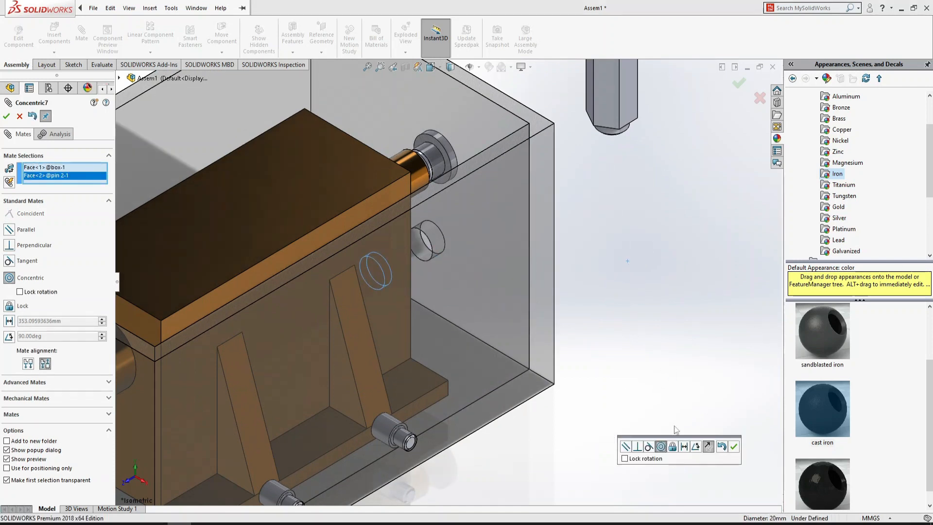
pyautogui.click(709, 448)
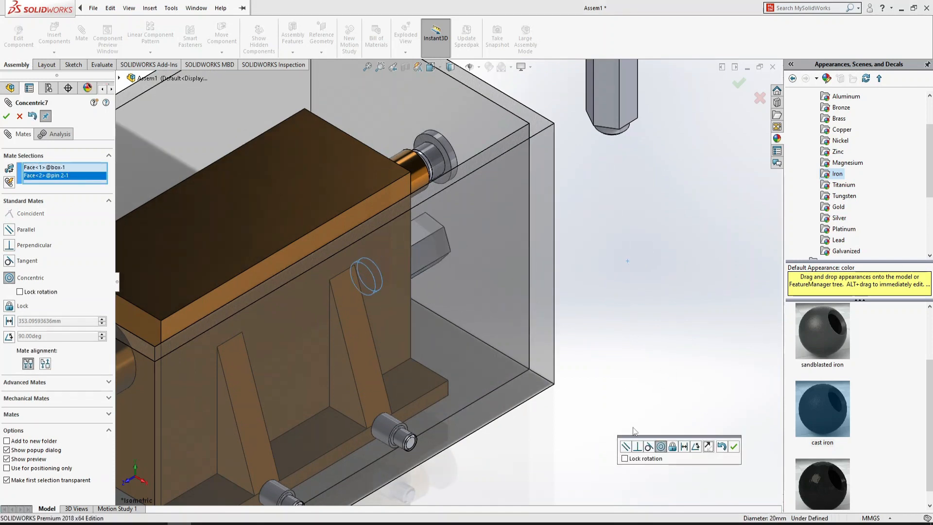
pyautogui.scroll(4, 624, 394)
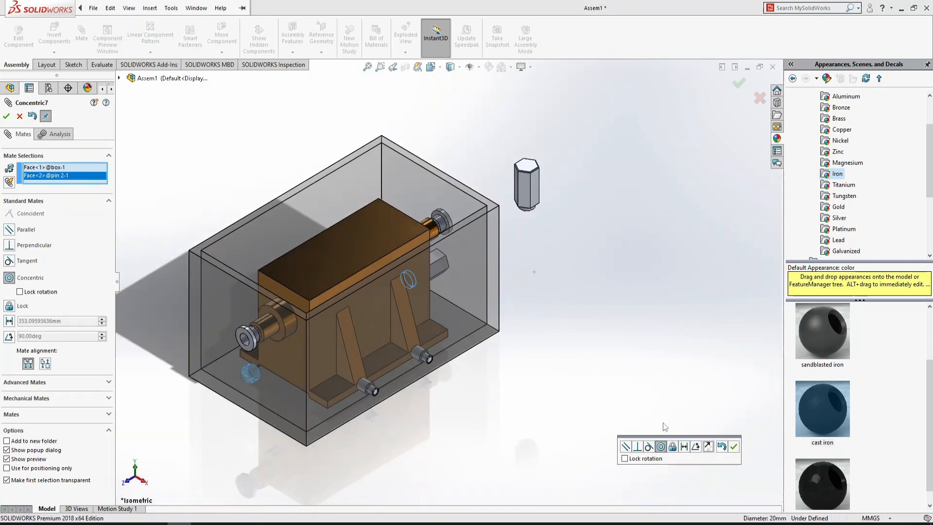
pyautogui.click(734, 446)
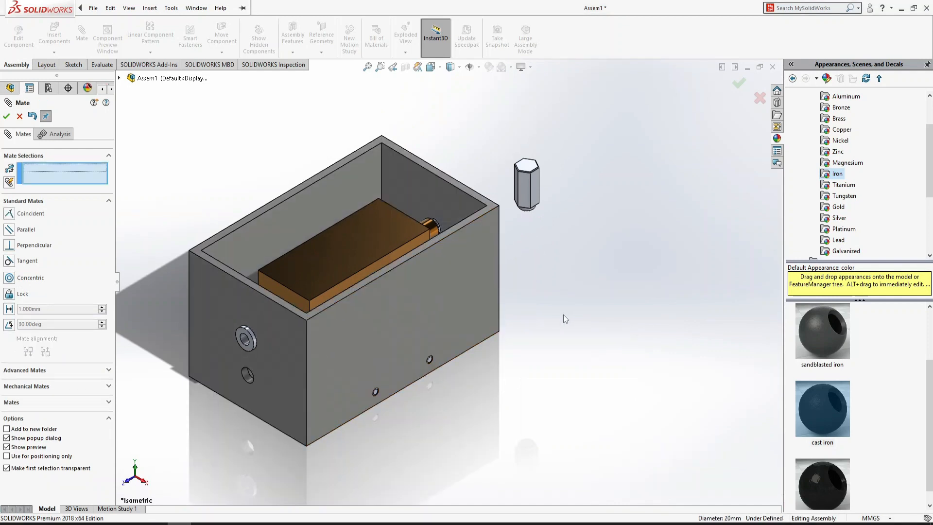
# - Slide the first pin 2 along its axis until it sits outside the front end wall
pyautogui.moveTo(549, 305); pyautogui.dragTo(503, 292, button='middle')
pyautogui.moveTo(443, 232); pyautogui.dragTo(203, 432)
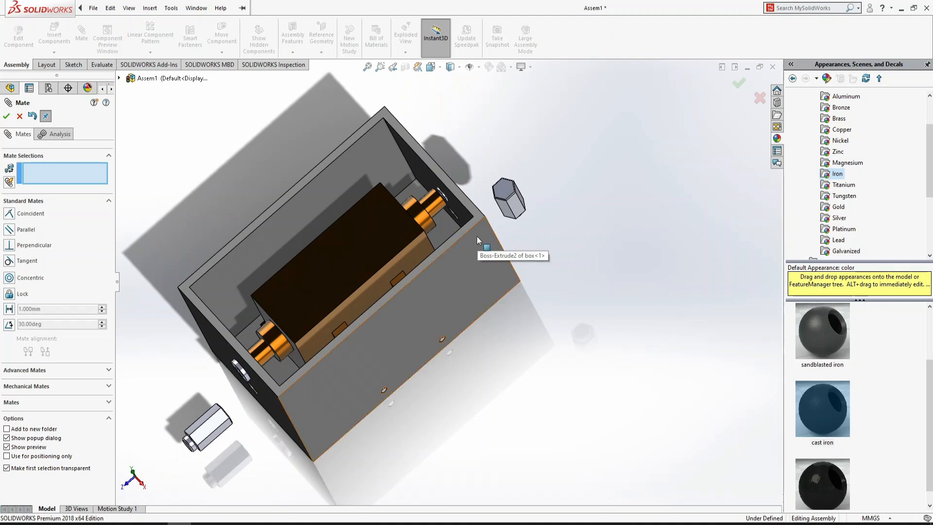
pyautogui.hotkey('ctrl', '7')
# - Mate the second pin 2's cylindrical end concentric with the lower hole in the rear end wall
pyautogui.press('space')
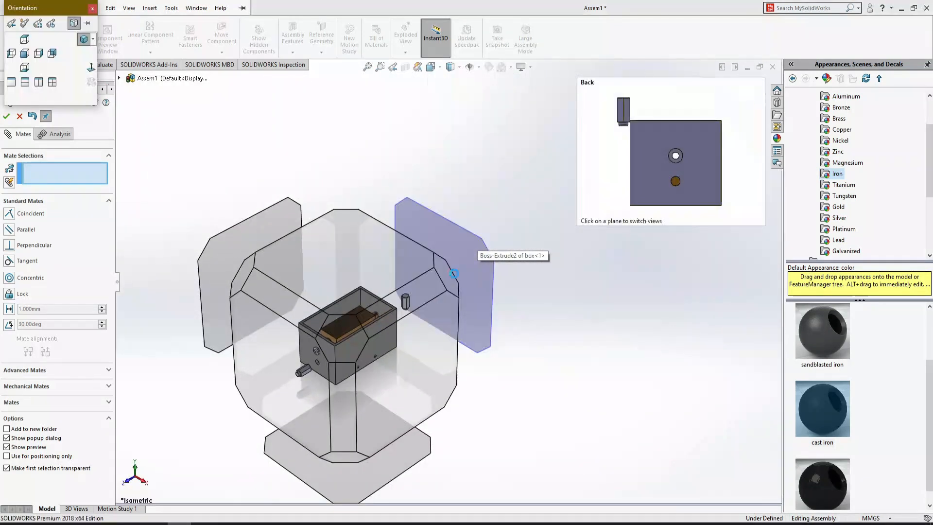
pyautogui.click(452, 275)
pyautogui.scroll(-5, 493, 337)
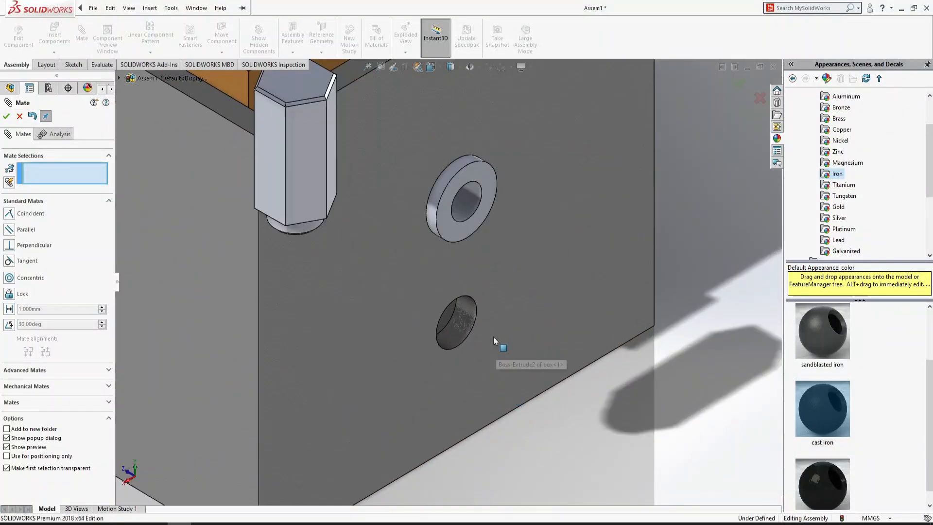
pyautogui.click(460, 331)
pyautogui.click(305, 226)
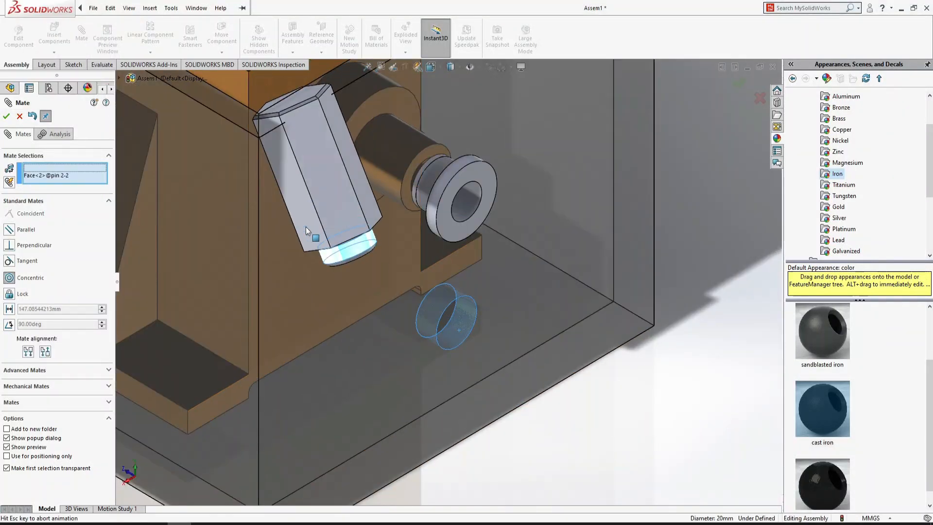
pyautogui.click(293, 205)
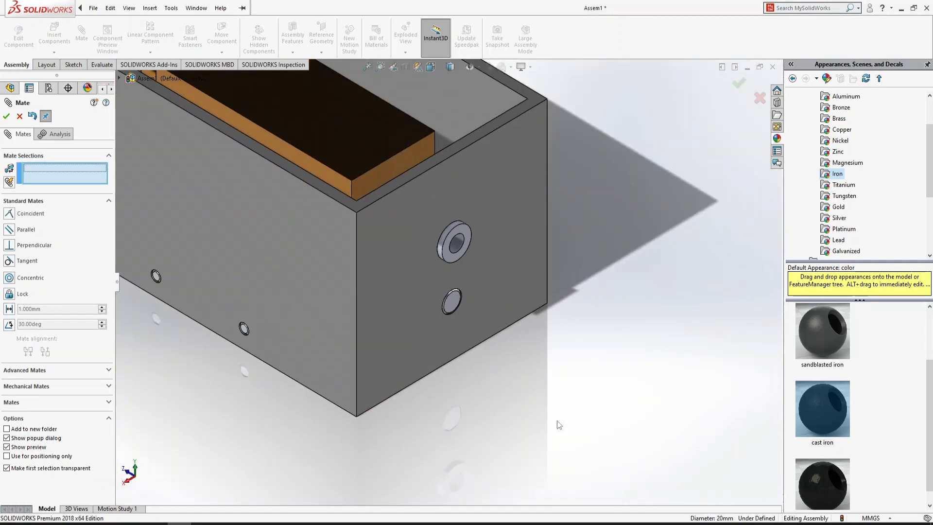
# - Leave the Mate command and make the box transparent so its interior can be reached
pyautogui.press('Escape')
pyautogui.click(533, 195)
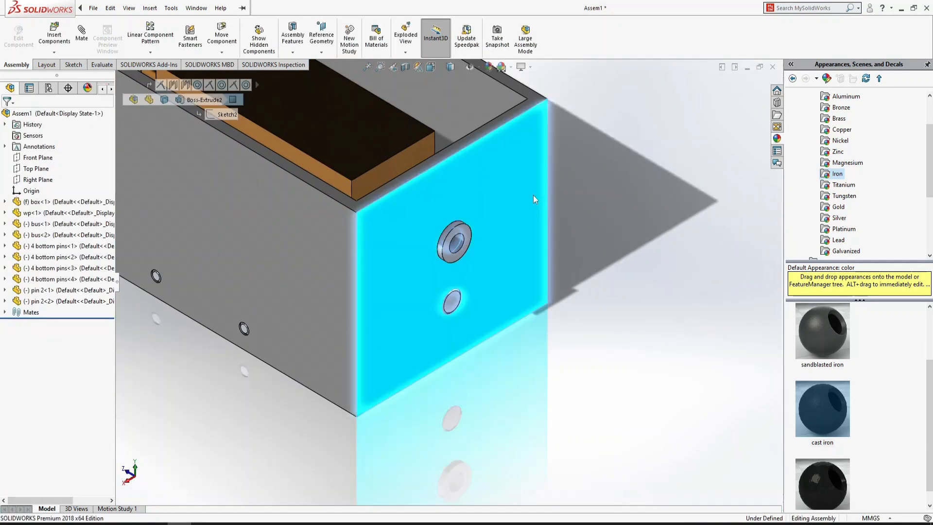
pyautogui.click(634, 137)
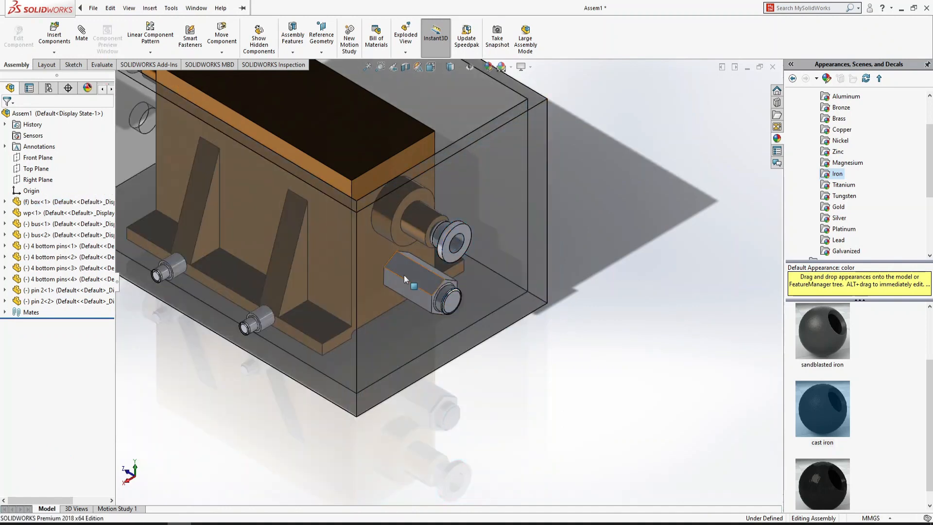
# - Mate the hexagonal end face of the second pin 2 coincident with the adjacent end face of the wp part
pyautogui.click(80, 39)
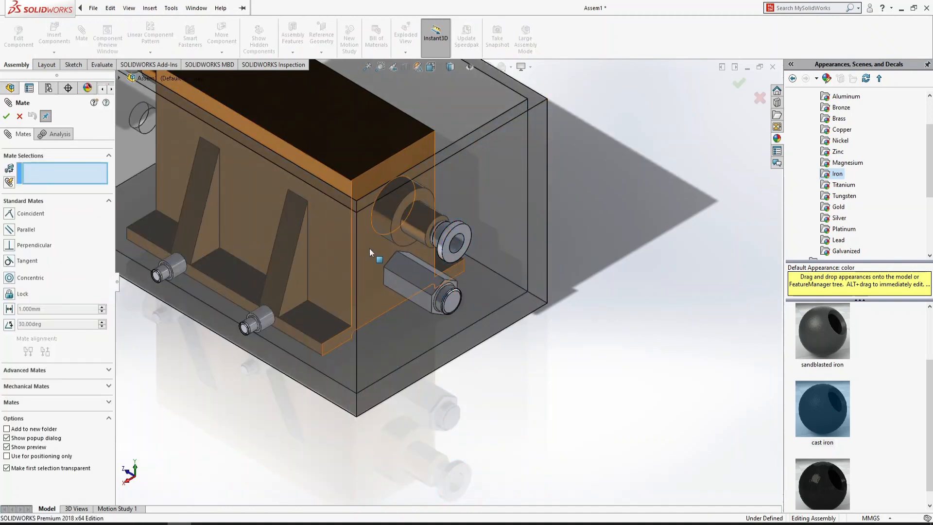
pyautogui.click(369, 249)
pyautogui.press('Right')
pyautogui.press('Right')
pyautogui.press('Right')
pyautogui.press('Right')
pyautogui.press('Right')
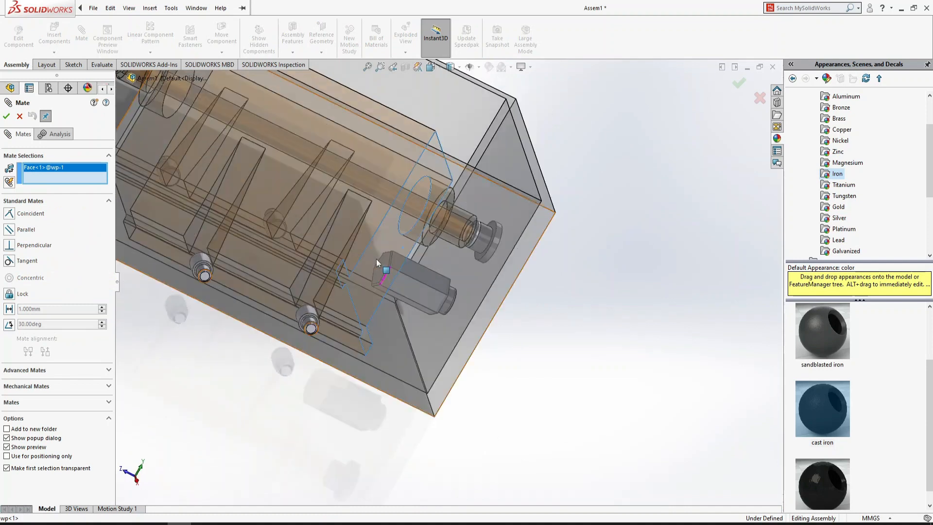
pyautogui.click(375, 264)
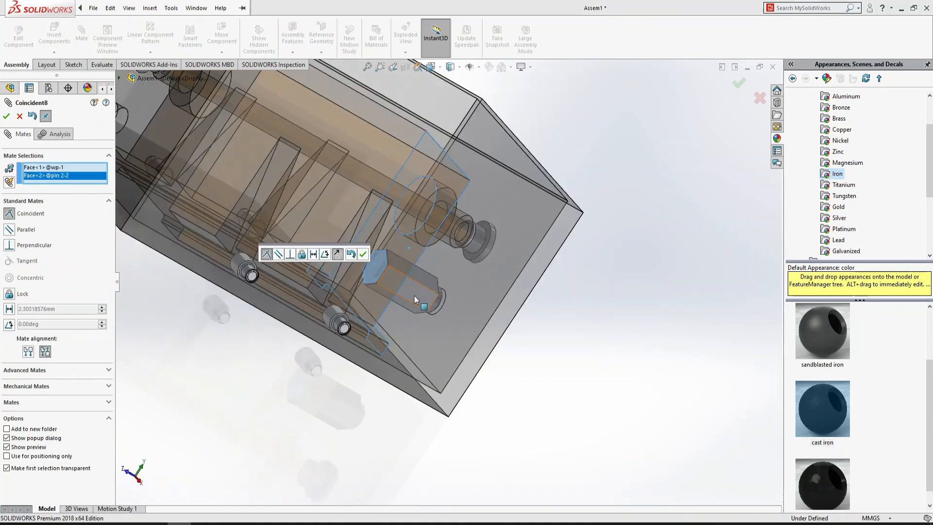
pyautogui.click(361, 251)
# - Mate the first pin 2's hexagonal end face coincident with the wp part's facing end face and finish mating
pyautogui.press('Left')
pyautogui.press('Left')
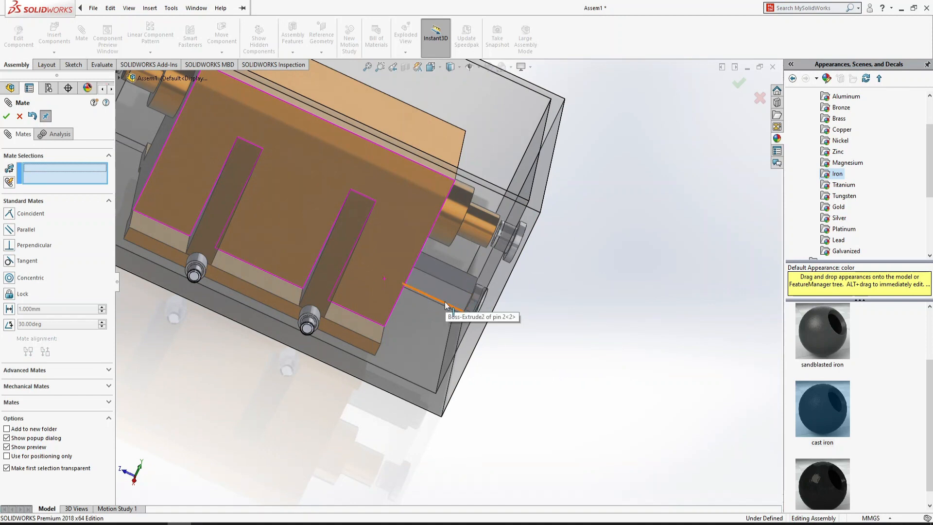
pyautogui.scroll(3, 446, 305)
pyautogui.scroll(-5, 281, 205)
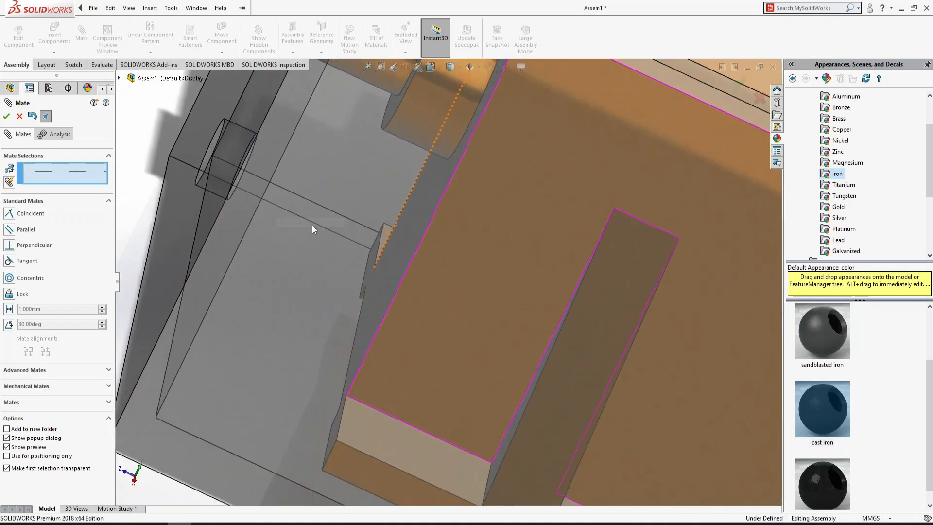
pyautogui.click(404, 243)
pyautogui.scroll(5, 404, 243)
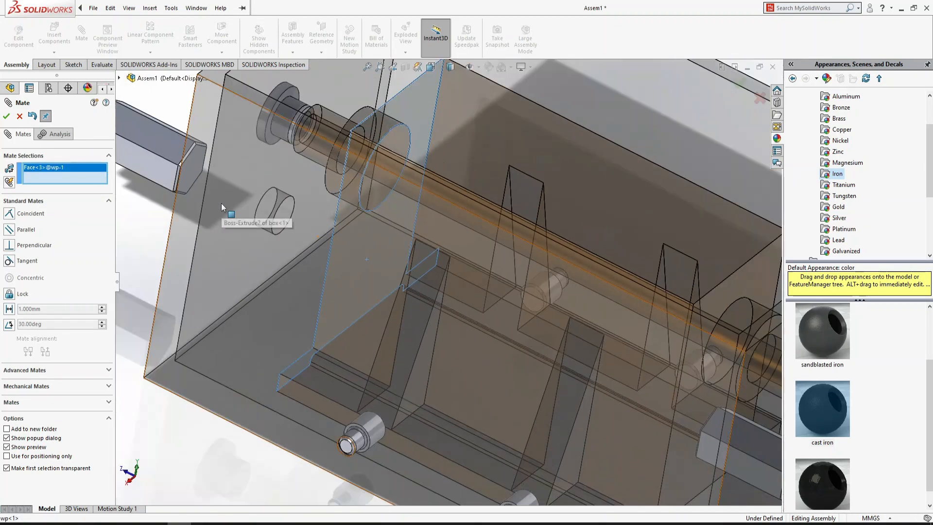
pyautogui.click(190, 173)
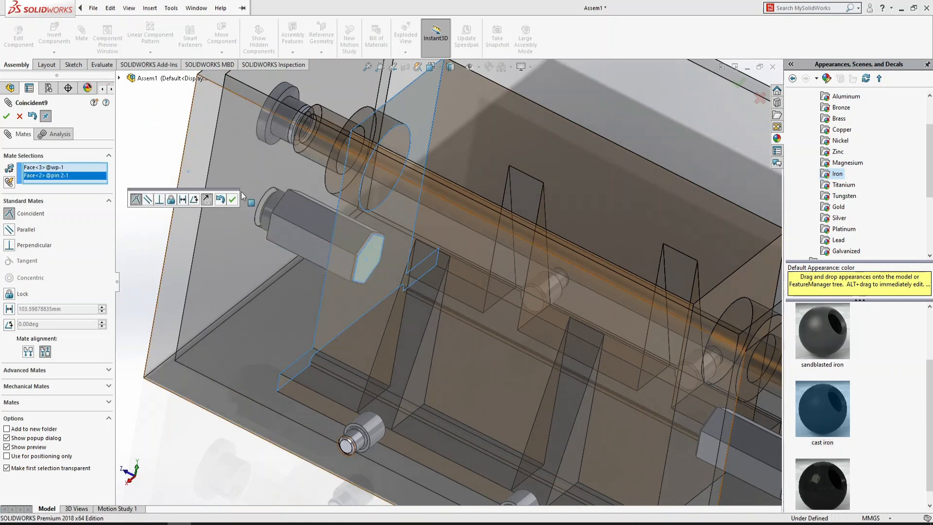
pyautogui.click(233, 200)
pyautogui.click(6, 117)
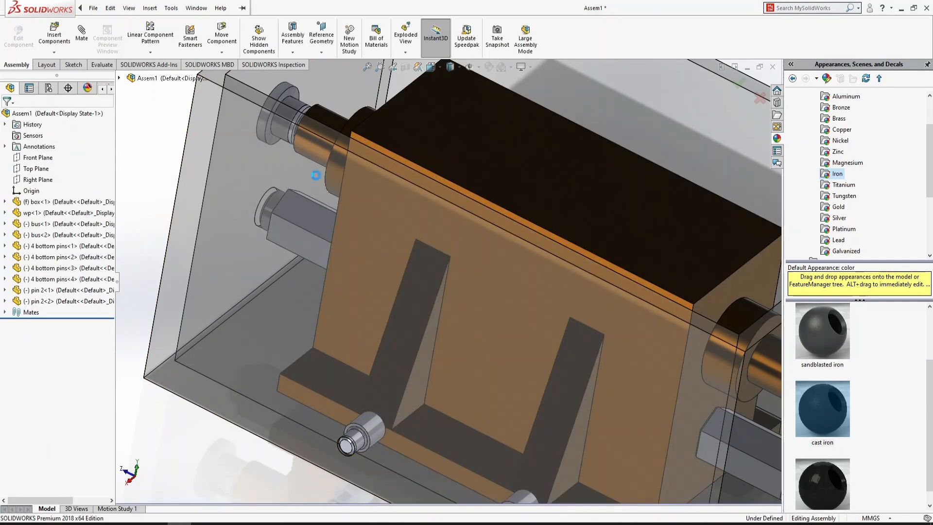
# - Examine the assembly from above, checking how the bus and pin 2 parts sit between the wp part and the end walls
pyautogui.click(493, 159)
pyautogui.hotkey('ctrl', '8')
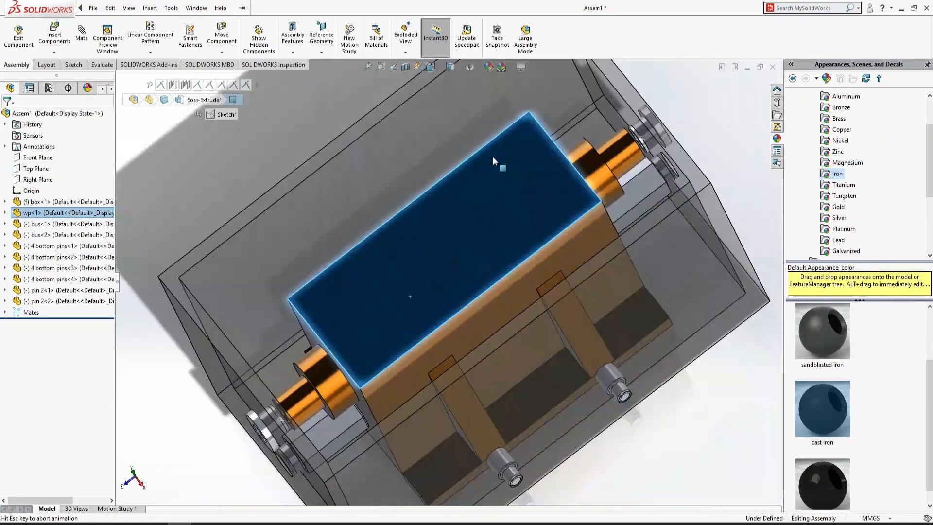
pyautogui.scroll(-1, 450, 147)
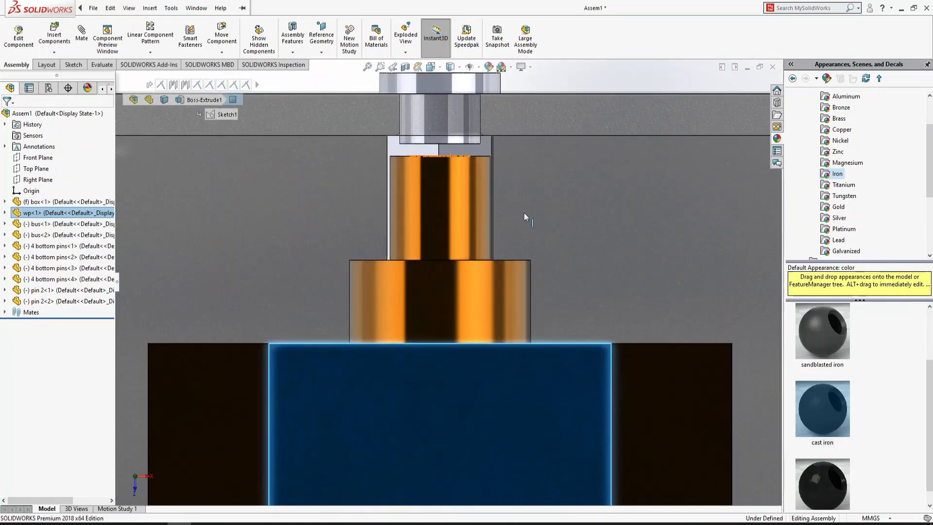
pyautogui.press('Left')
pyautogui.press('Left')
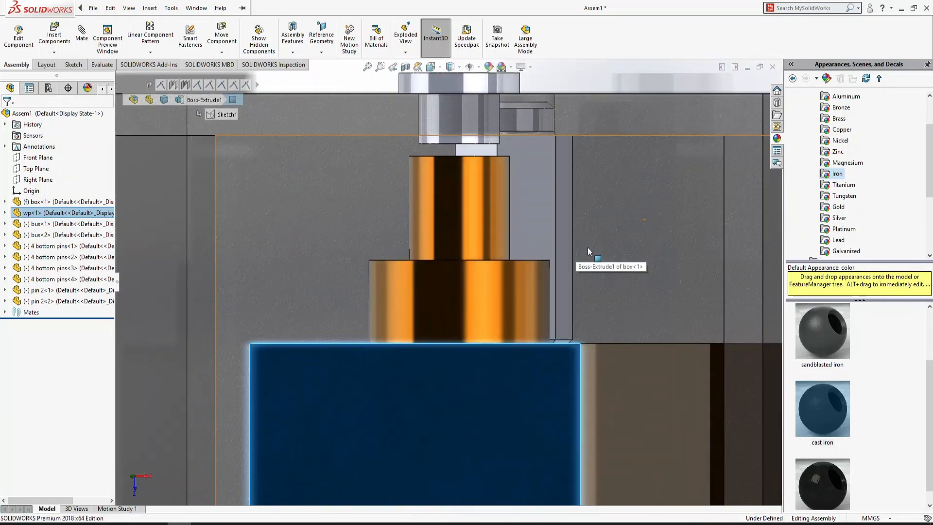
pyautogui.scroll(4, 641, 281)
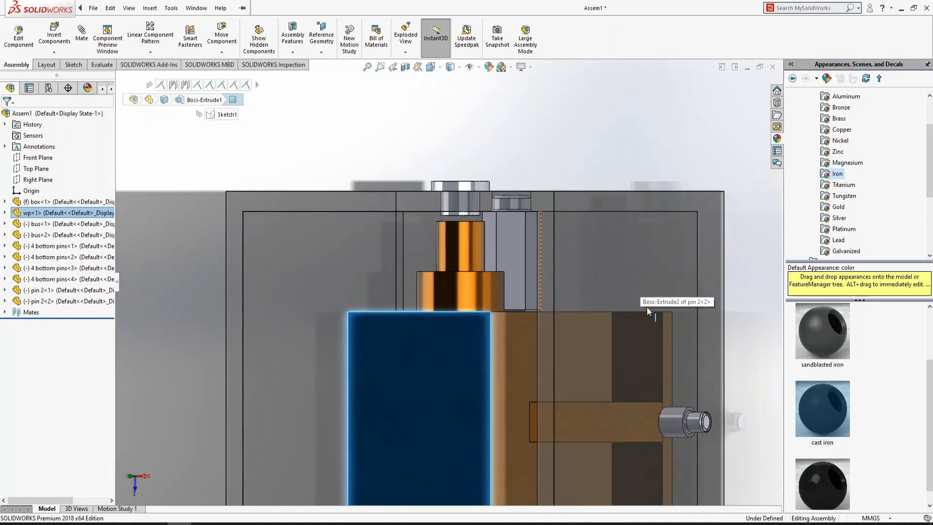
pyautogui.scroll(6, 722, 347)
pyautogui.hotkey('ctrl', '7')
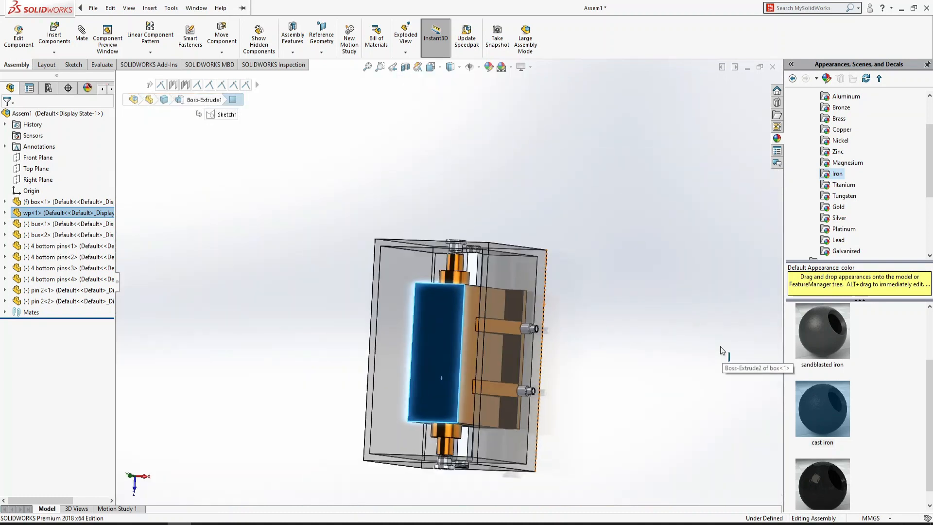
pyautogui.press('Escape')
# - Examine the assembly square to the box's long side wall, checking the fit of both pin 2 parts in the lower end-wall holes
pyautogui.click(596, 244)
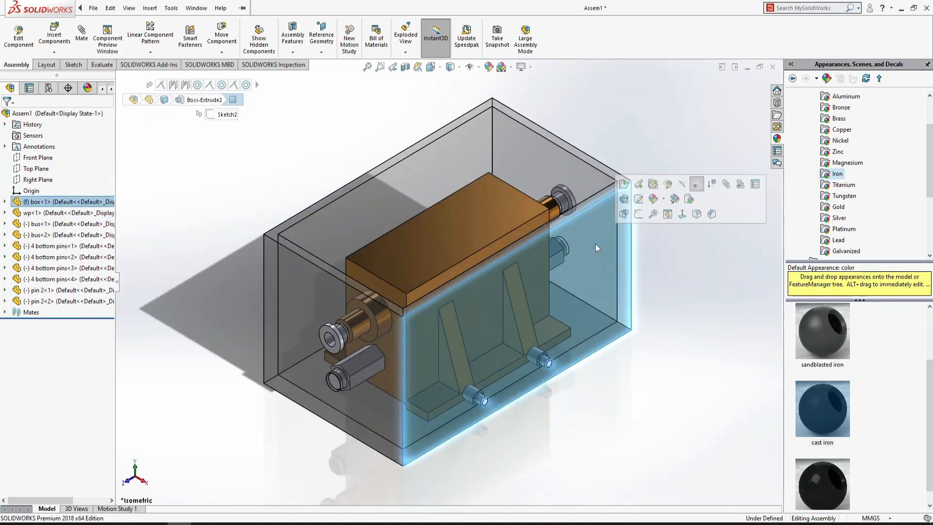
pyautogui.hotkey('ctrl', '8')
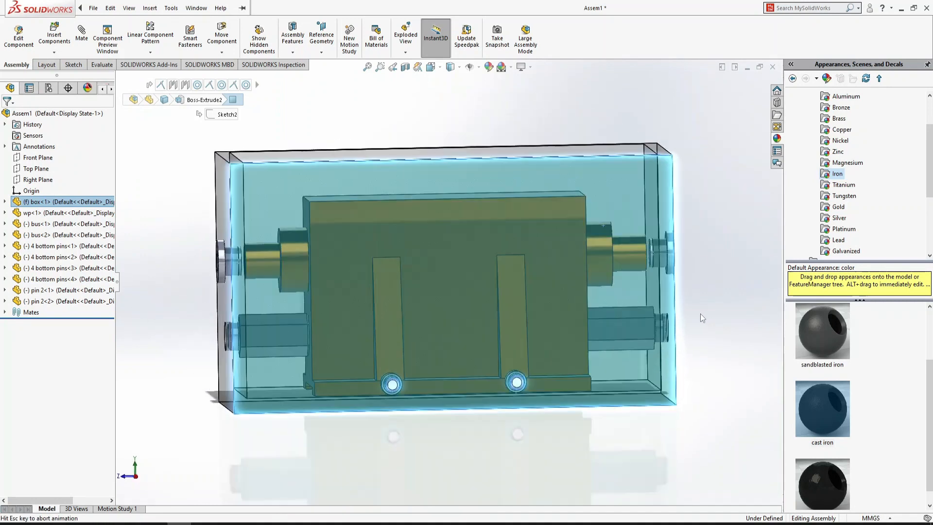
pyautogui.scroll(-6, 654, 336)
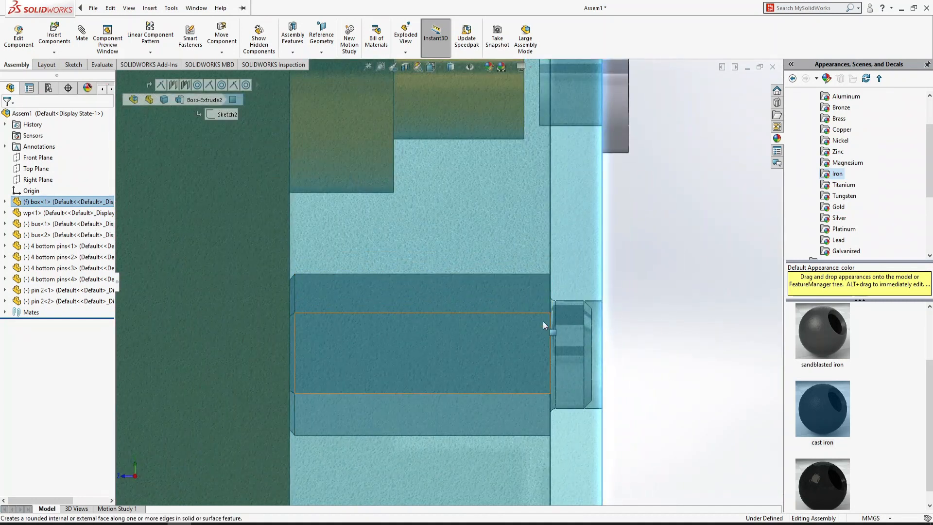
pyautogui.click(360, 344)
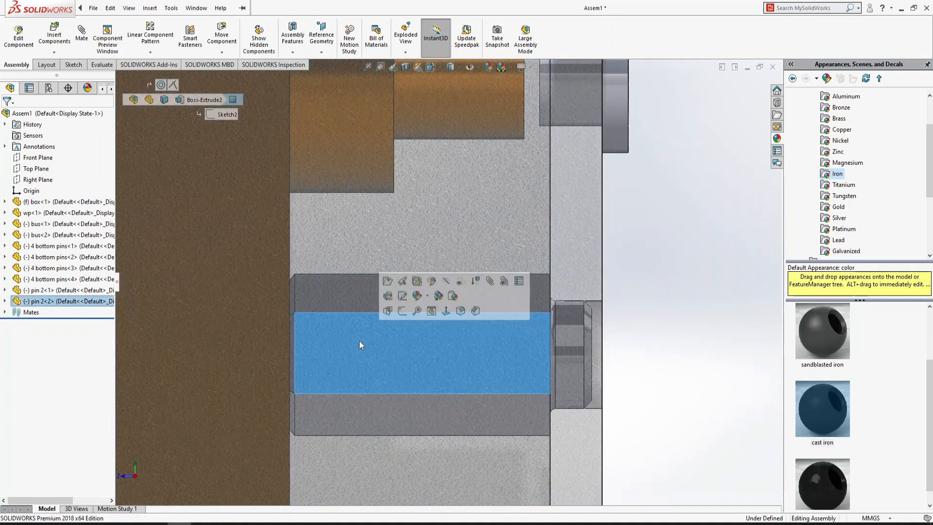
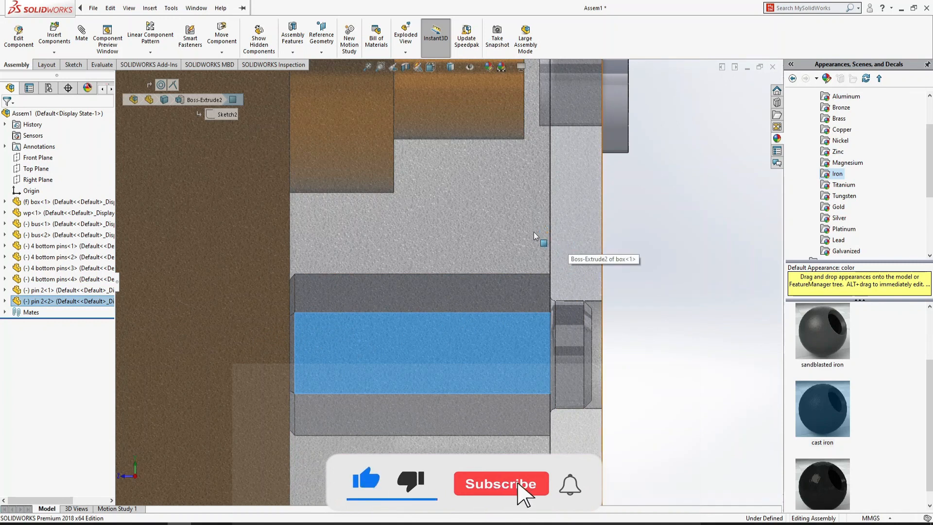
pyautogui.scroll(-3, 638, 360)
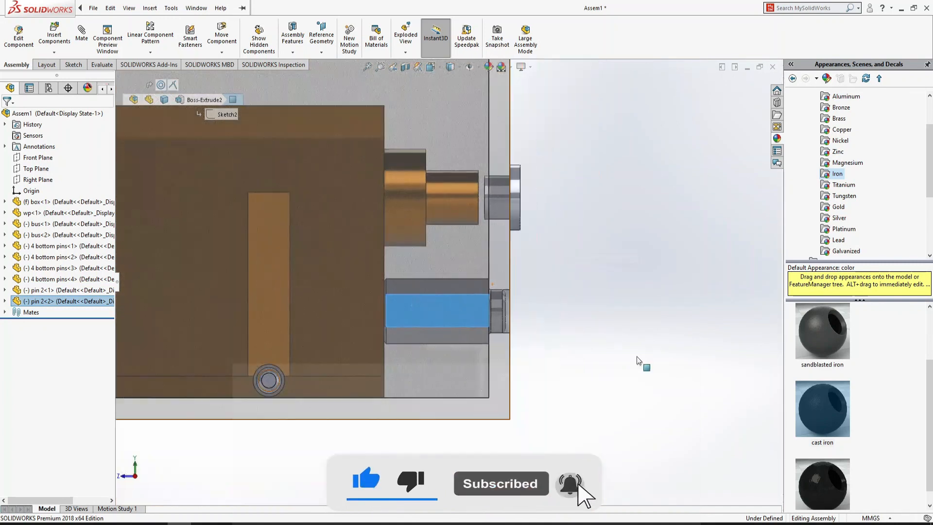
pyautogui.click(643, 393)
pyautogui.scroll(4, 567, 390)
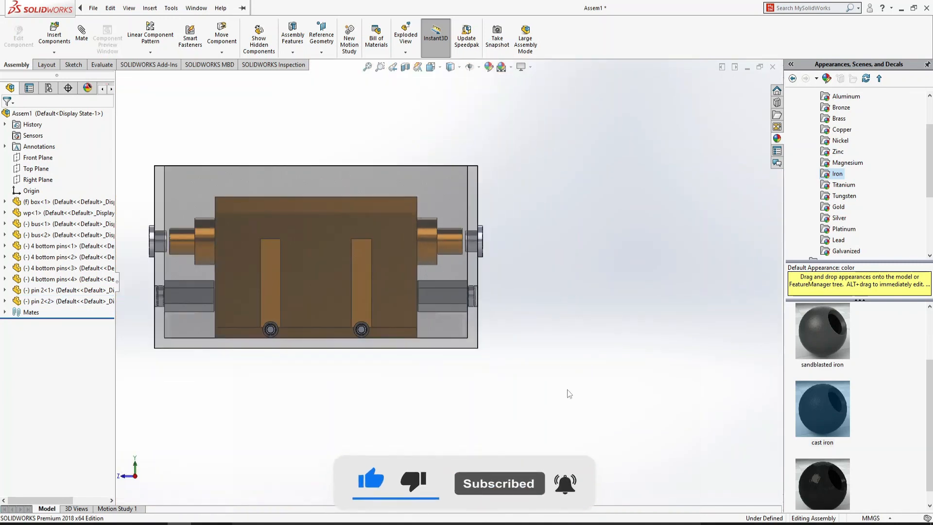
pyautogui.click(447, 187)
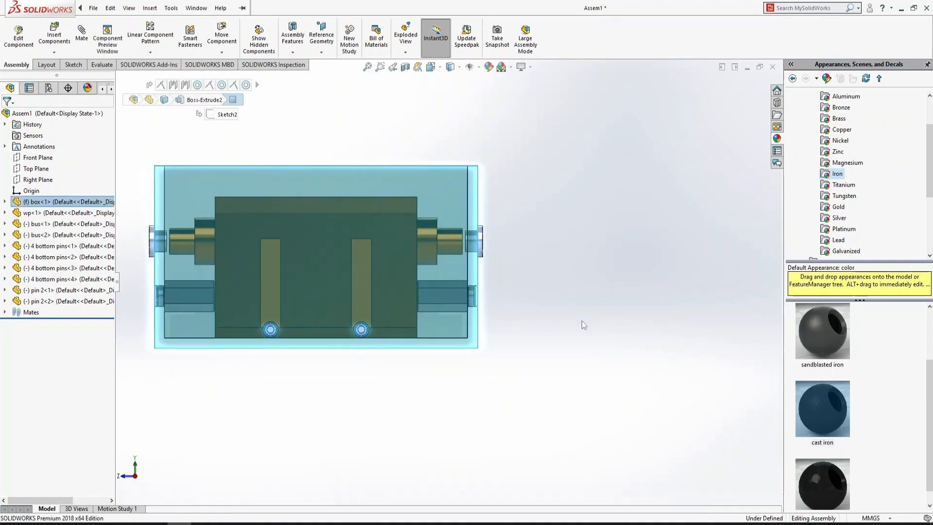
pyautogui.hotkey('ctrl', '7')
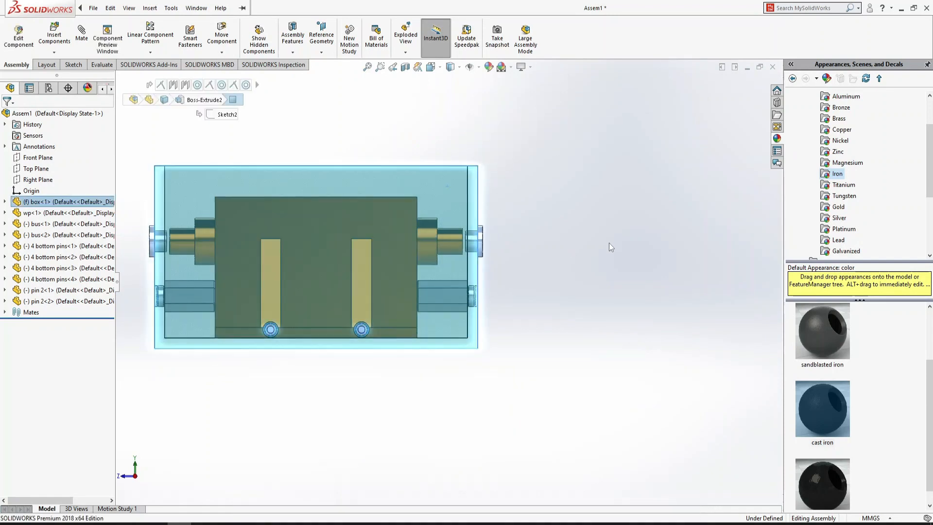
pyautogui.press('Escape')
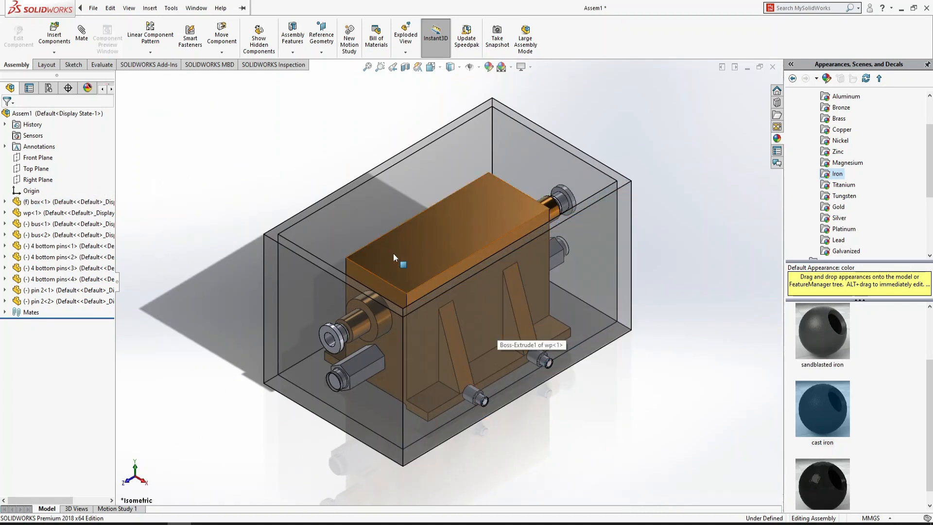
pyautogui.click(353, 213)
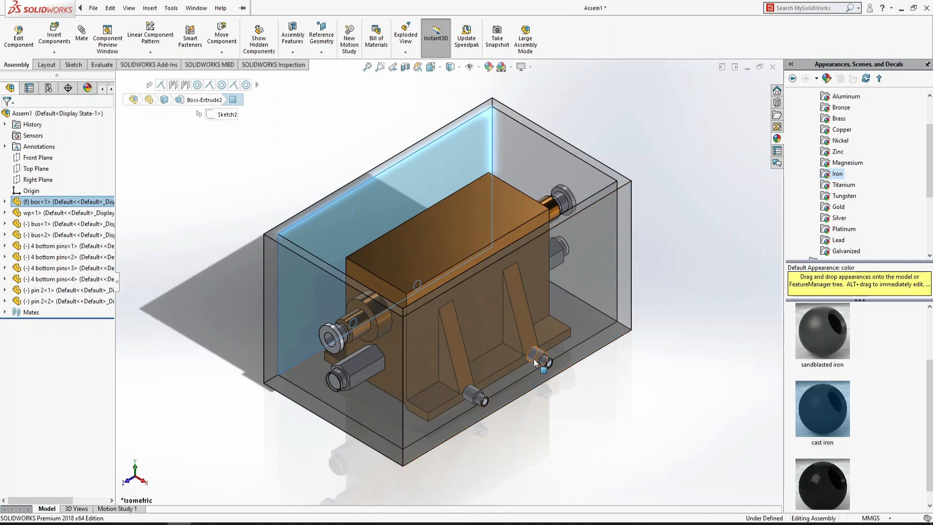
pyautogui.click(569, 302)
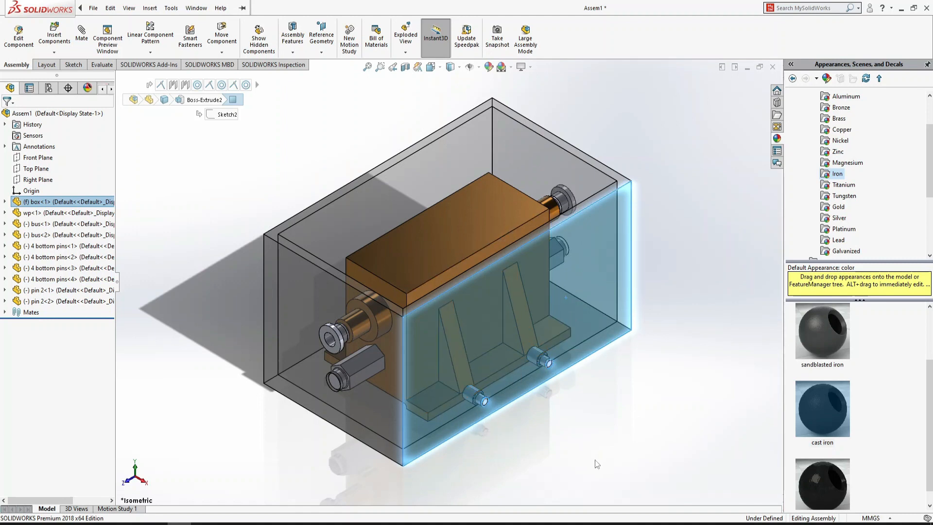
pyautogui.press('Escape')
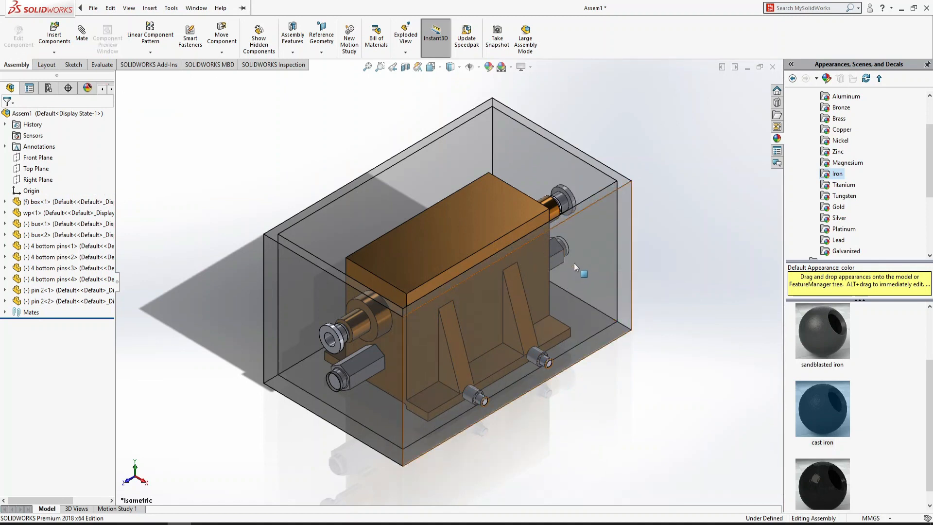
pyautogui.moveTo(595, 257); pyautogui.dragTo(561, 257)
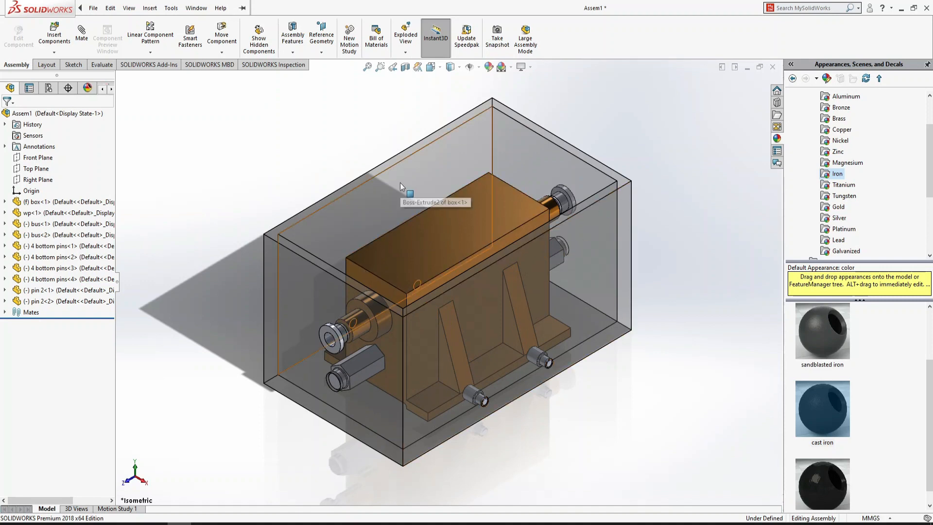
# - Turn off the box's transparency and open the box part on its own in isometric view
pyautogui.click(556, 156)
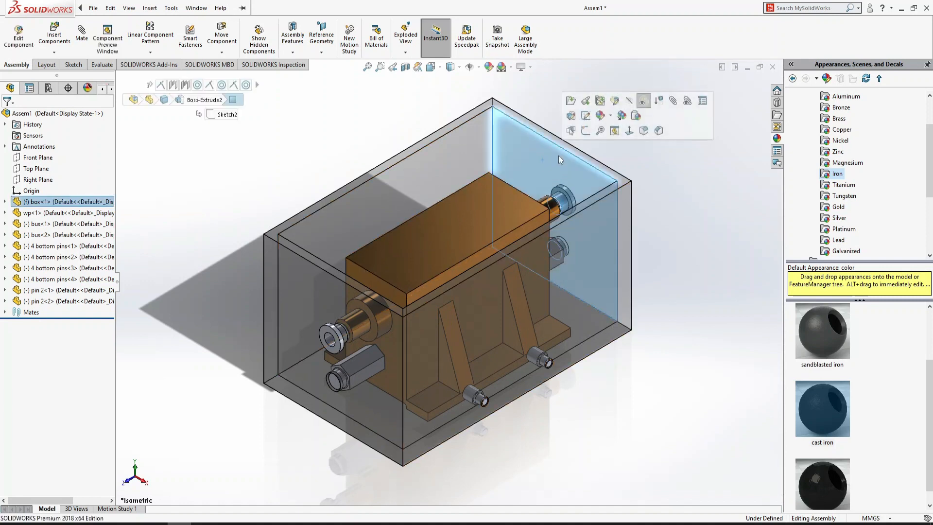
pyautogui.click(644, 102)
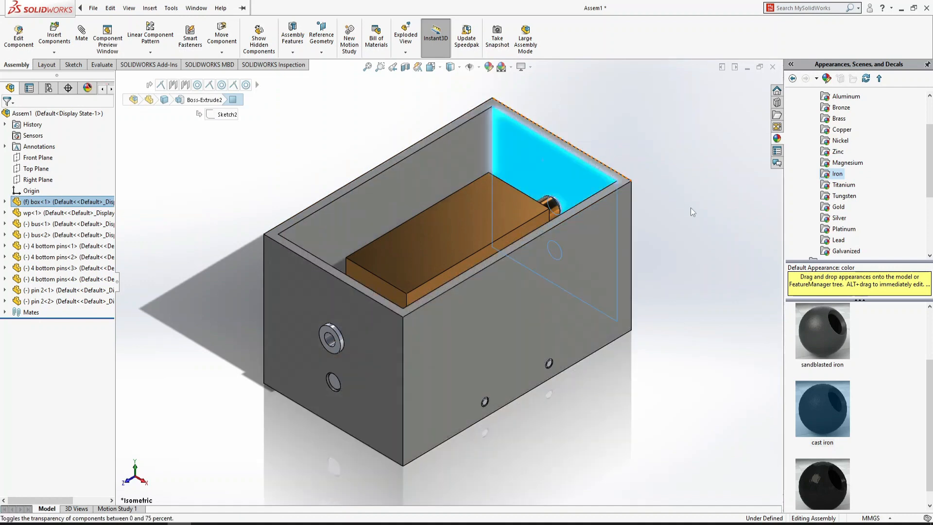
pyautogui.click(482, 130)
pyautogui.click(510, 69)
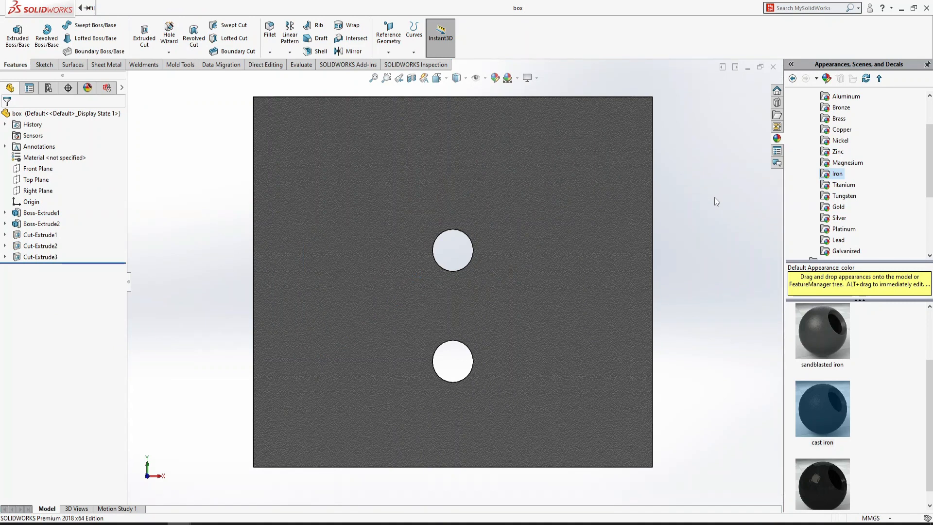
pyautogui.hotkey('ctrl', '7')
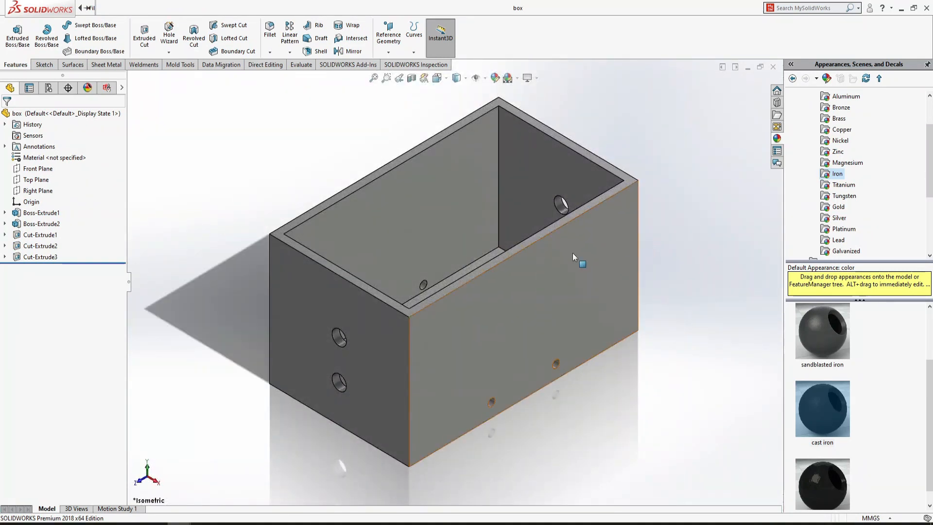
# - Sketch a corner rectangle about 309 by 10 mm on the box's long side wall, near its upper edge
pyautogui.click(572, 253)
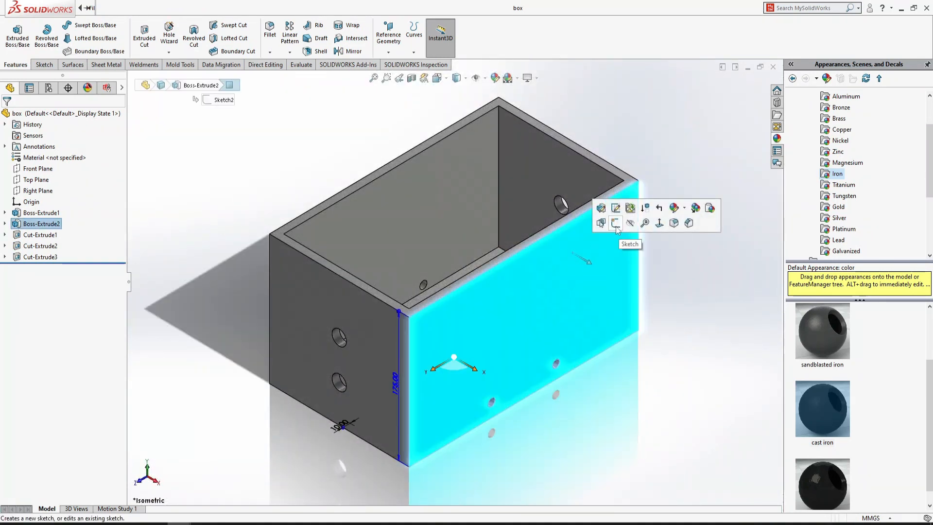
pyautogui.click(616, 223)
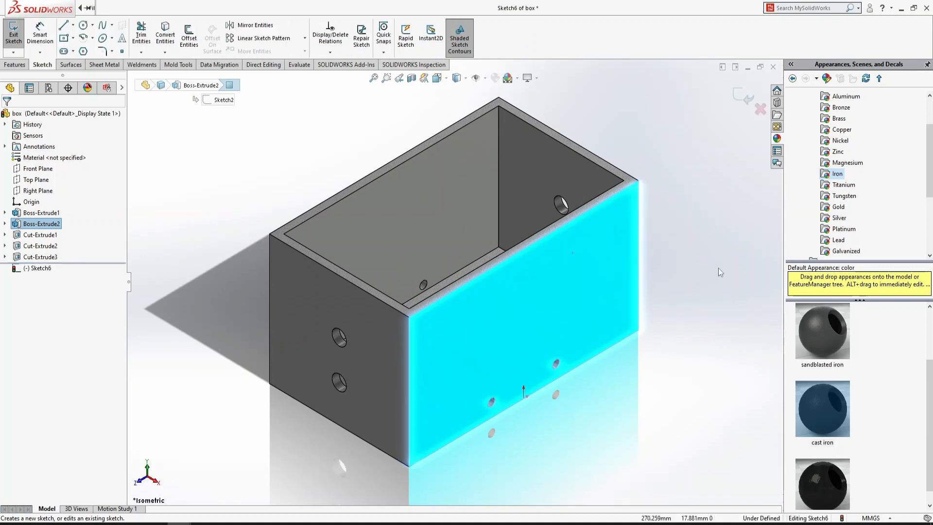
pyautogui.hotkey('ctrl', '8')
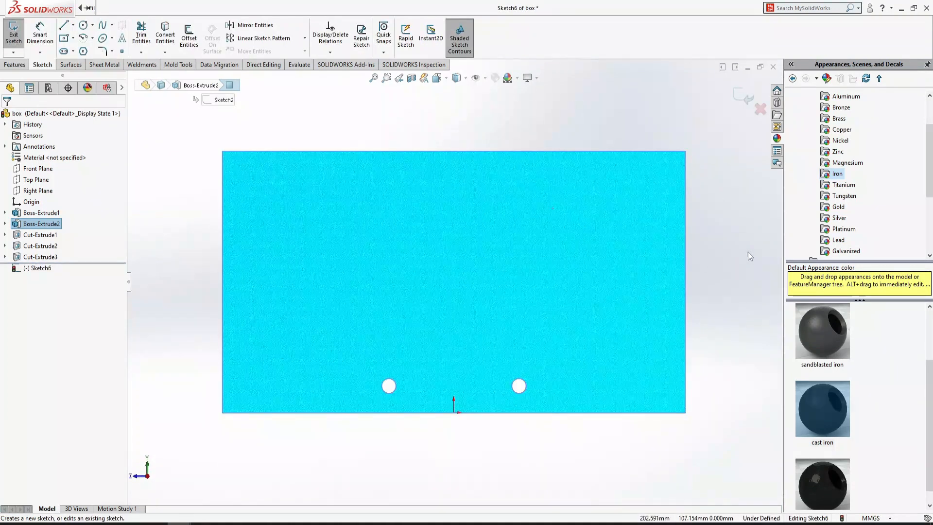
pyautogui.click(728, 242)
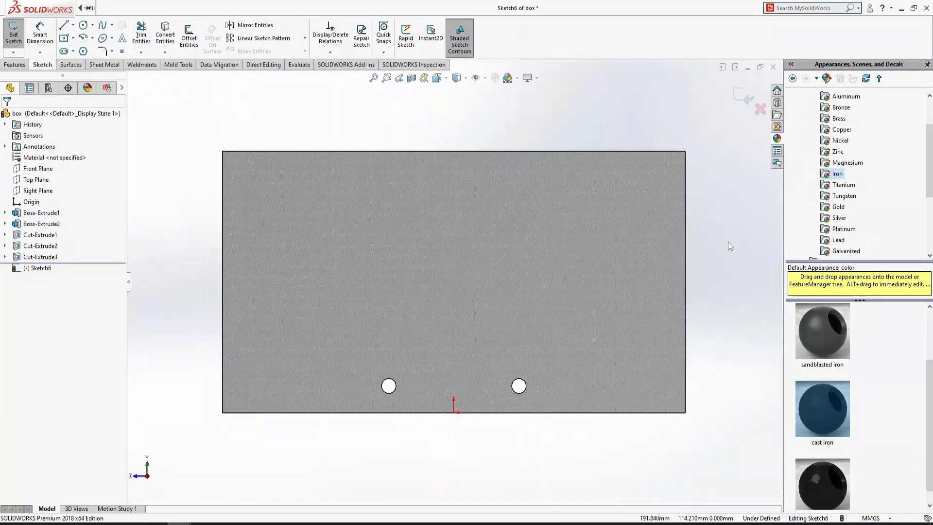
pyautogui.click(74, 39)
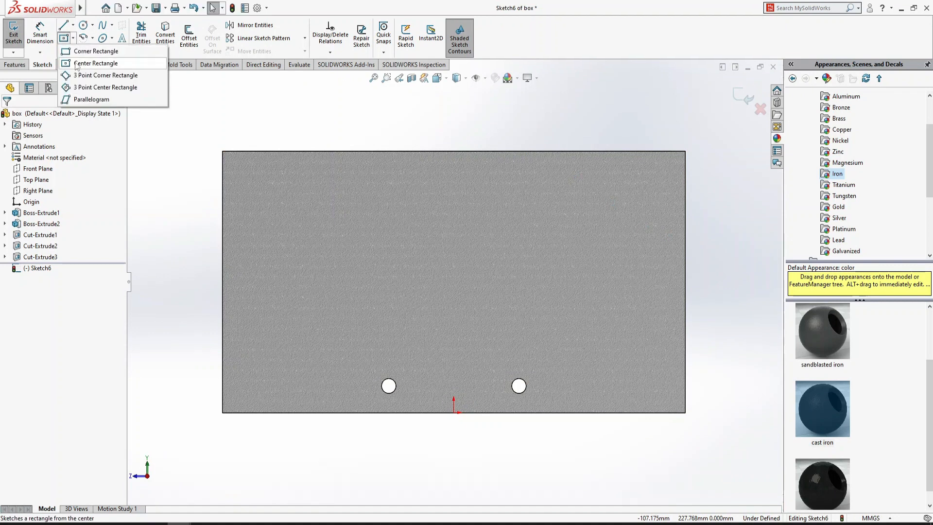
pyautogui.click(90, 51)
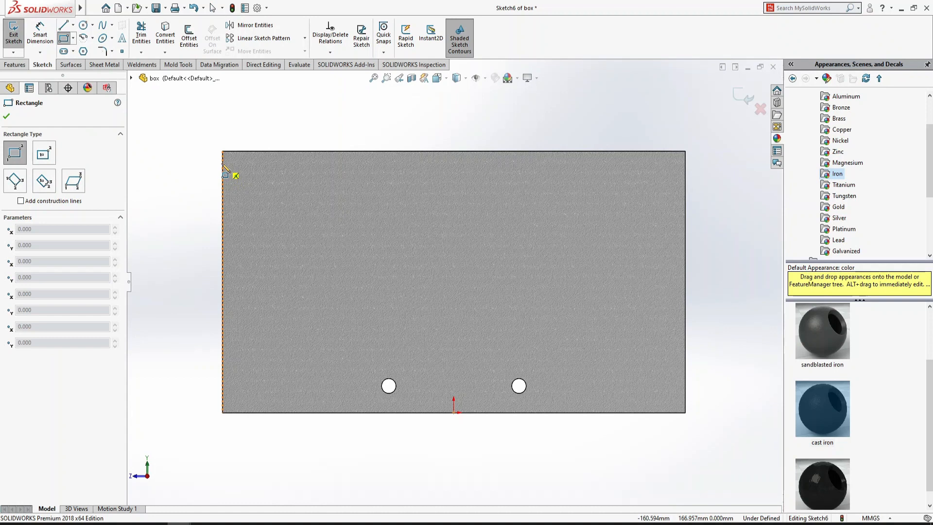
pyautogui.click(231, 164)
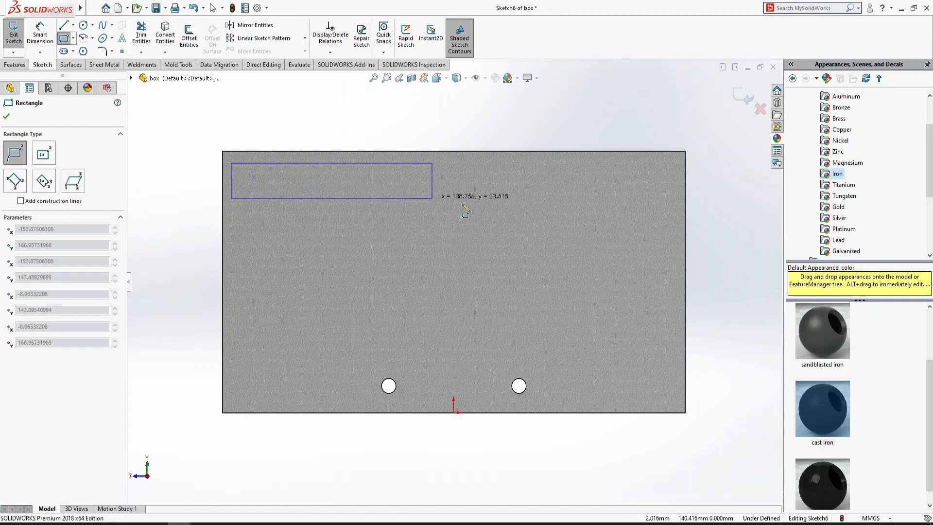
pyautogui.click(679, 179)
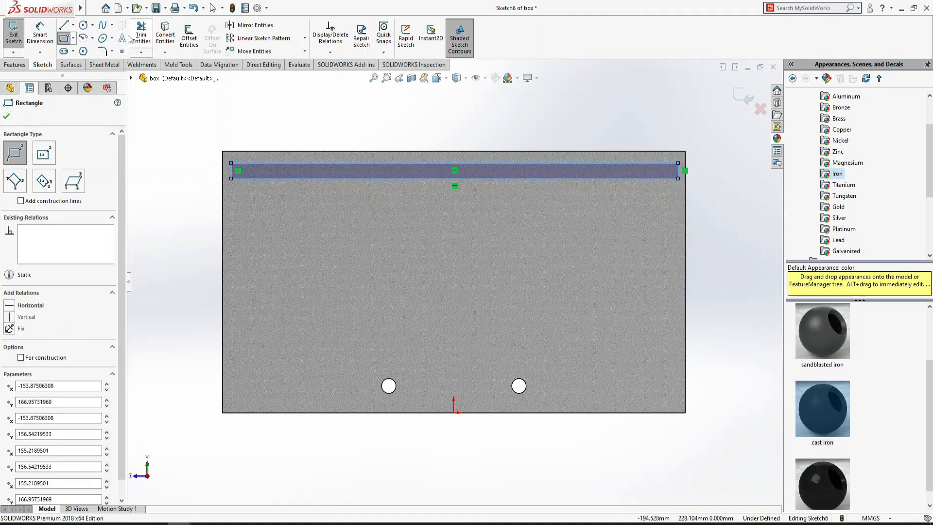
# - Dimension the rectangle's height to 10 mm
pyautogui.click(40, 39)
pyautogui.click(682, 179)
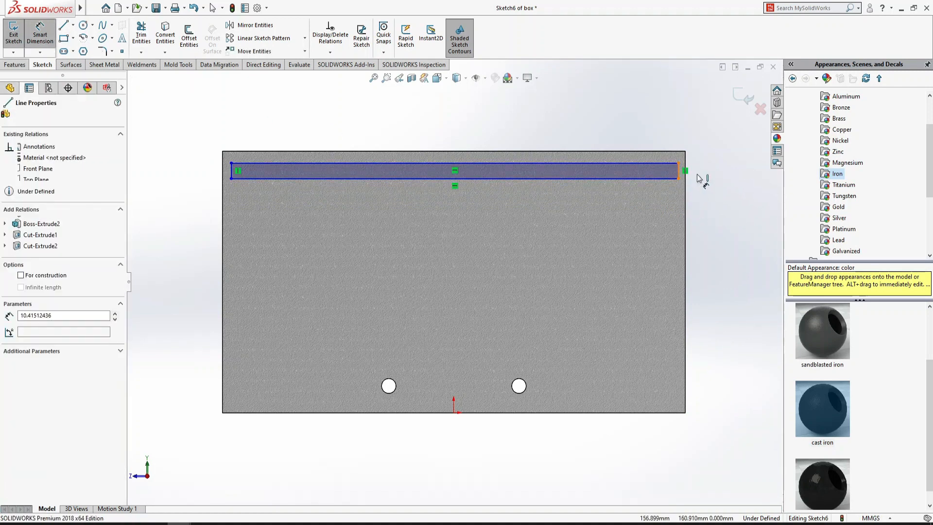
pyautogui.click(724, 173)
pyautogui.write('10')
pyautogui.press('Return')
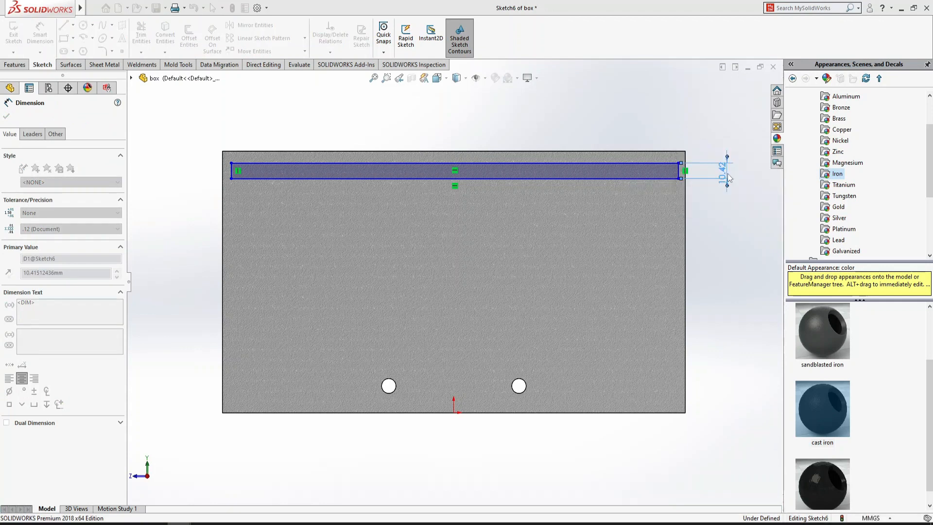
# - Dimension both short sides of the rectangle 5 mm from the adjacent vertical edges of the box wall
pyautogui.click(679, 171)
pyautogui.click(684, 155)
pyautogui.click(682, 131)
pyautogui.write('5')
pyautogui.press('Return')
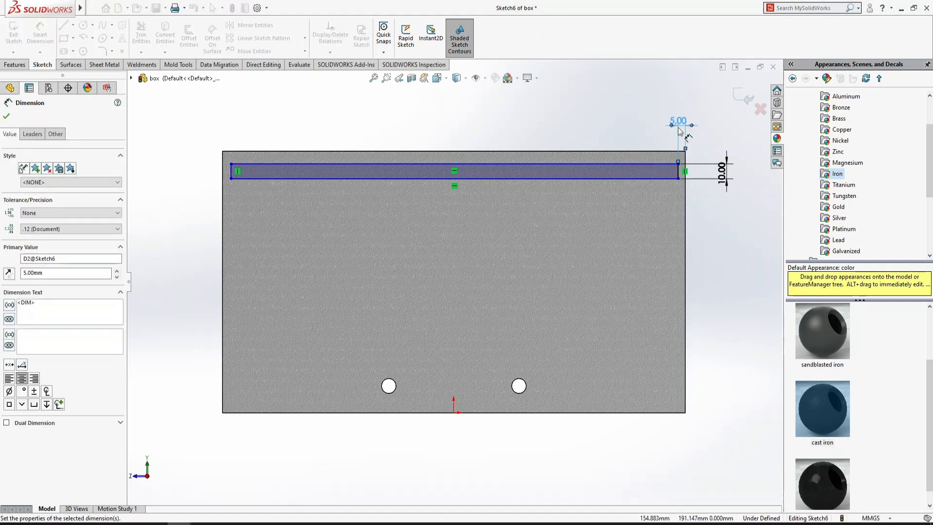
pyautogui.click(232, 172)
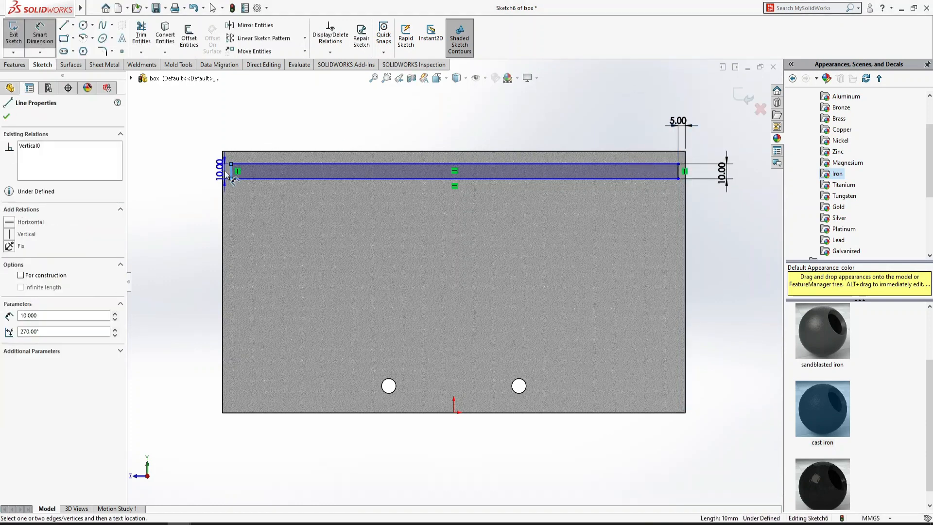
pyautogui.click(224, 168)
pyautogui.click(237, 127)
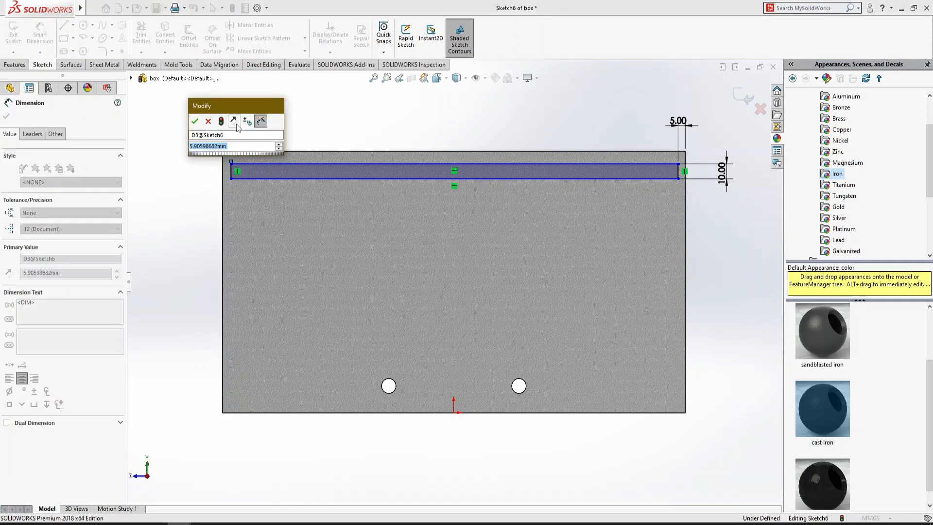
pyautogui.write('5')
pyautogui.press('Return')
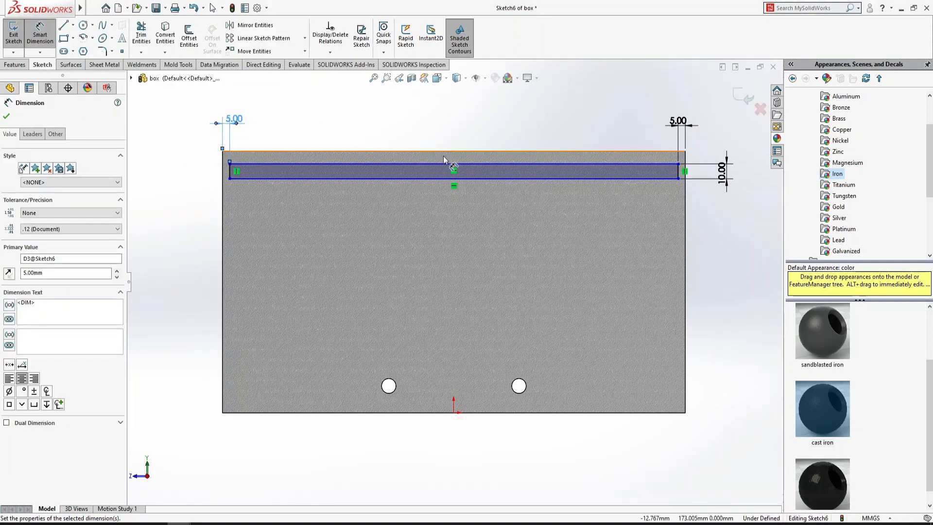
# - Dimension the rectangle's upper line 7.5 mm below the wall's upper edge and finish dimensioning
pyautogui.click(505, 151)
pyautogui.click(510, 163)
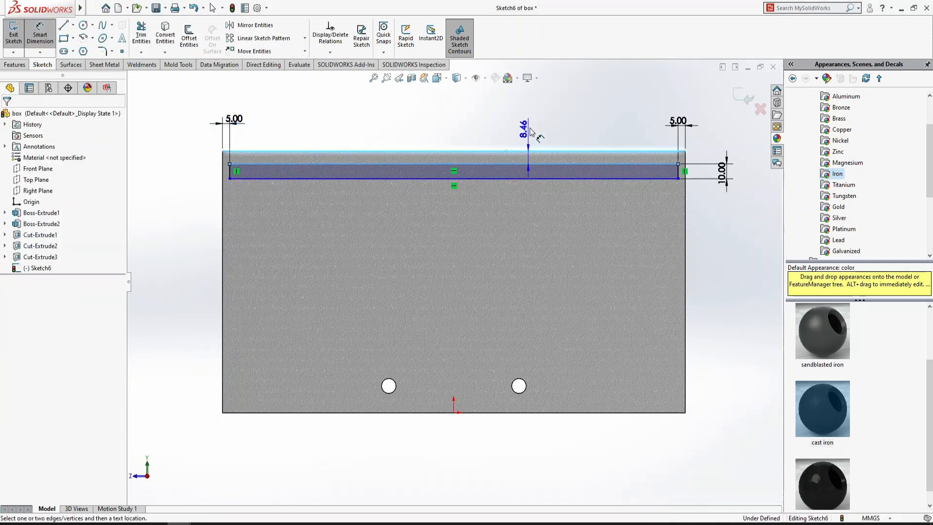
pyautogui.click(533, 128)
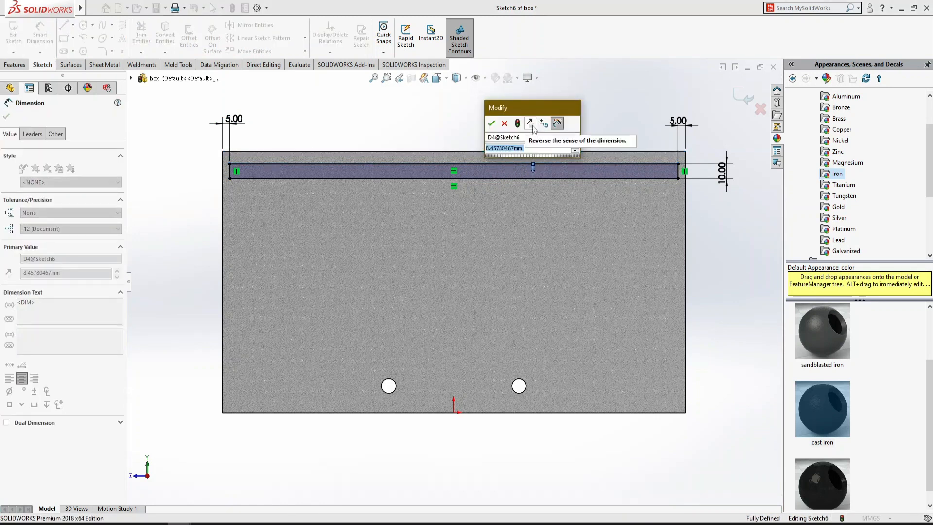
pyautogui.write('7.5')
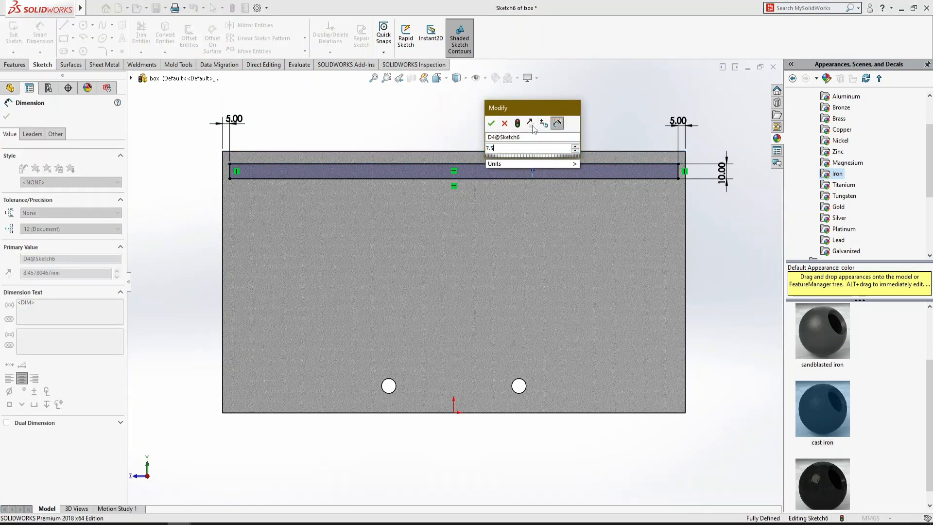
pyautogui.press('Return')
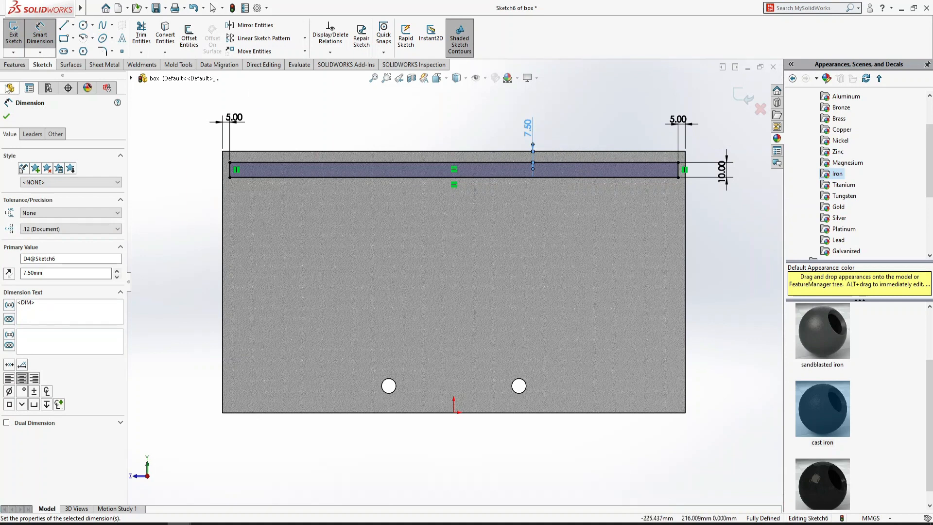
pyautogui.click(291, 120)
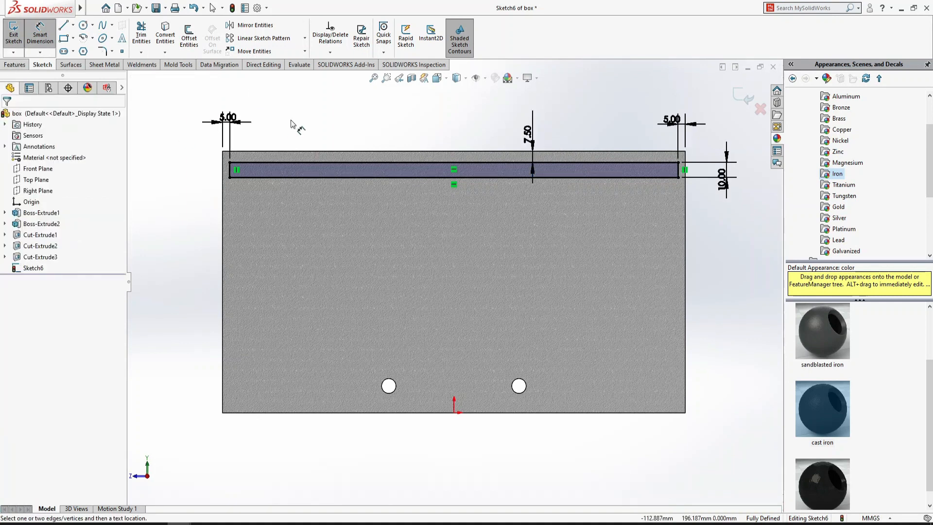
# - Start an extruded cut from the rectangle sketch and end it at the opposite long wall's inner upper edge
pyautogui.hotkey('ctrl', '7')
pyautogui.click(11, 66)
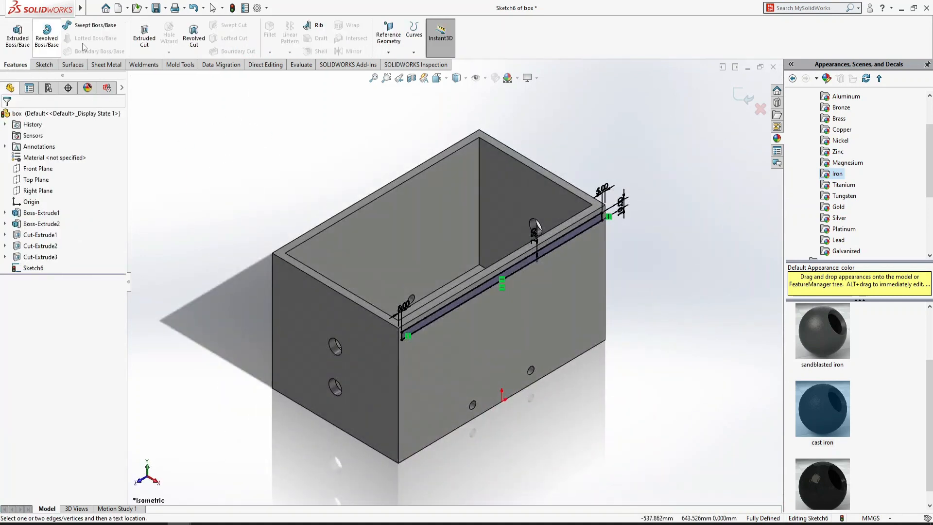
pyautogui.click(144, 38)
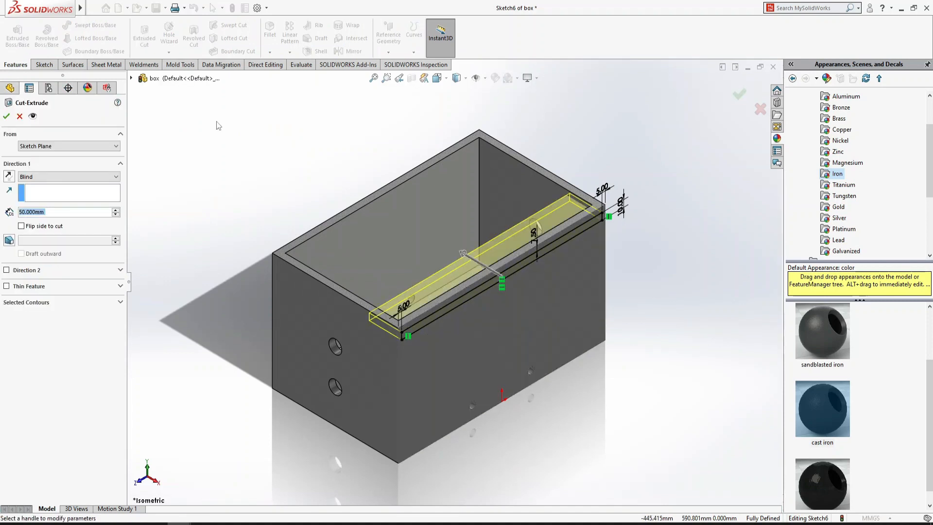
pyautogui.click(116, 210)
pyautogui.click(118, 210)
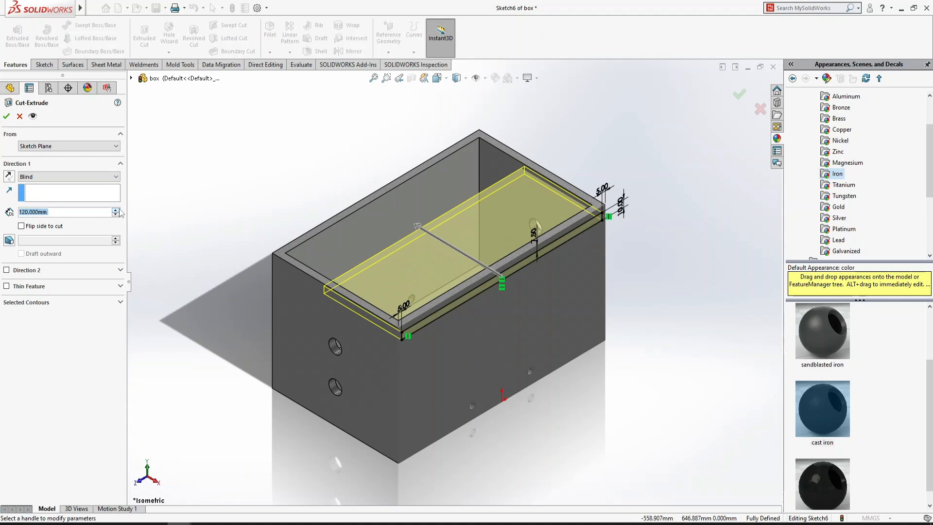
pyautogui.click(342, 225)
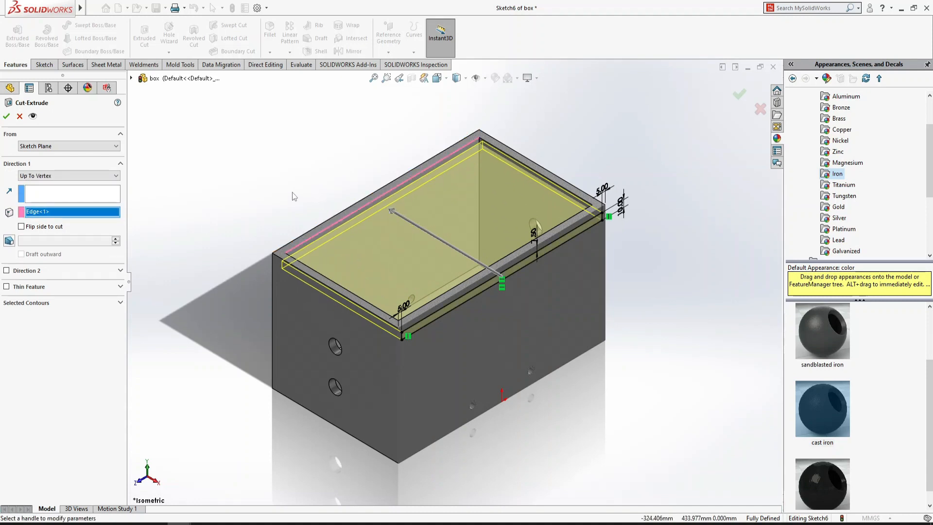
pyautogui.press('space')
pyautogui.click(326, 239)
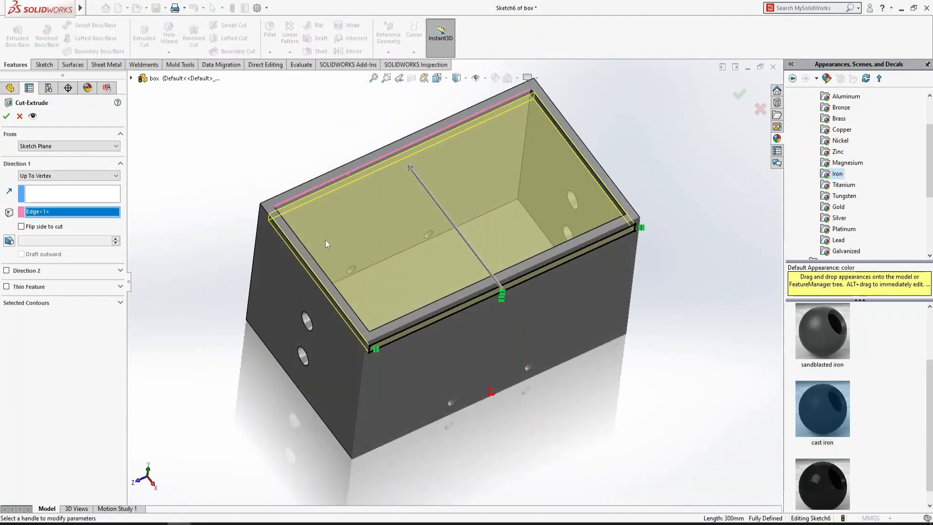
# - Remove the edge reference from the cut and switch it back to Blind with a depth of 184 mm
pyautogui.click(39, 211)
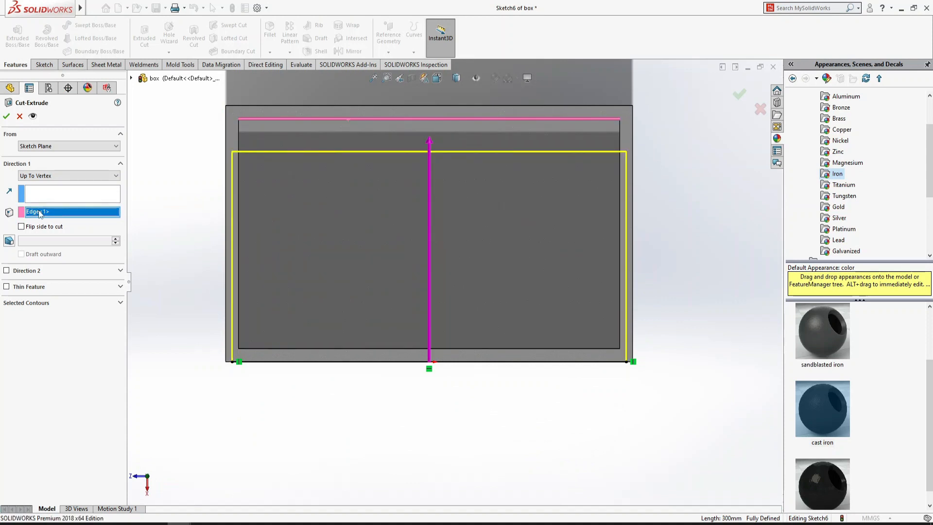
pyautogui.press('Delete')
pyautogui.click(66, 176)
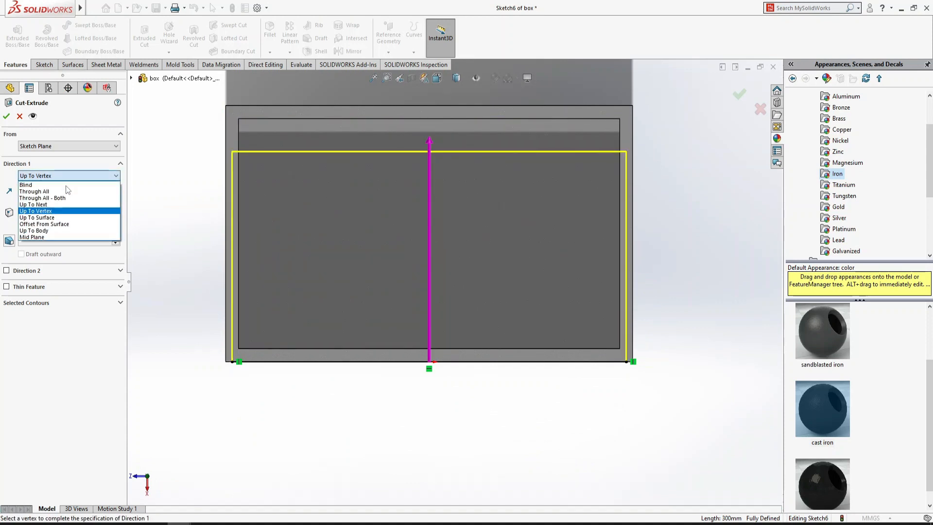
pyautogui.click(53, 186)
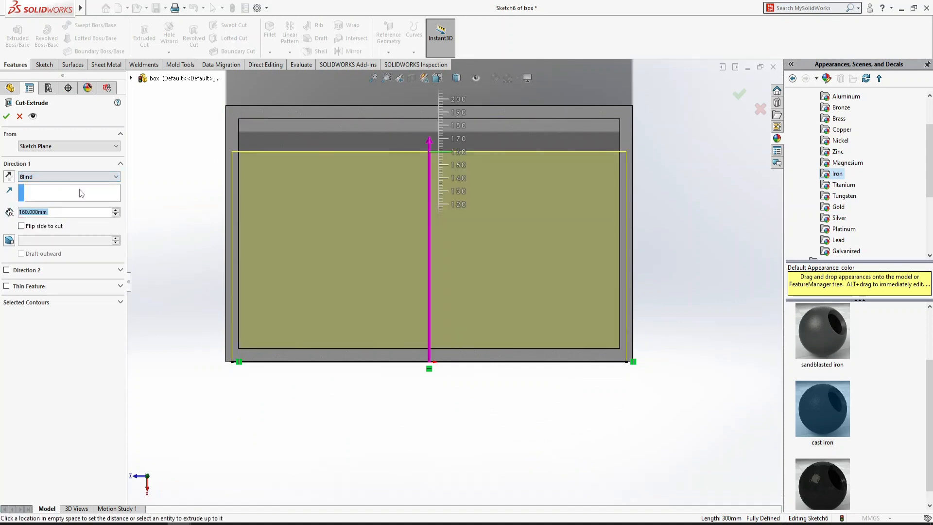
pyautogui.moveTo(116, 210); pyautogui.dragTo(115, 210)
pyautogui.click(115, 210)
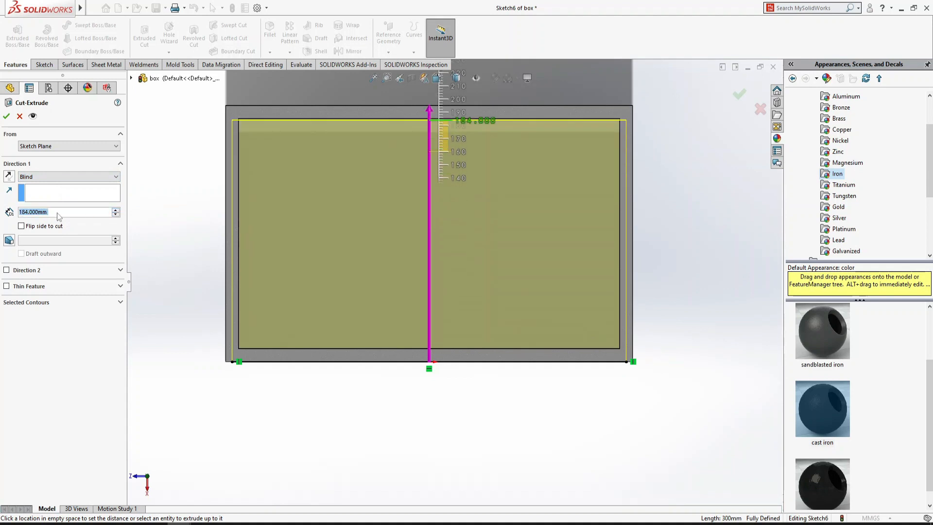
# - Try cut depths of 190 mm and 184 mm against the opposite wall of the box
pyautogui.write('190')
pyautogui.press('Return')
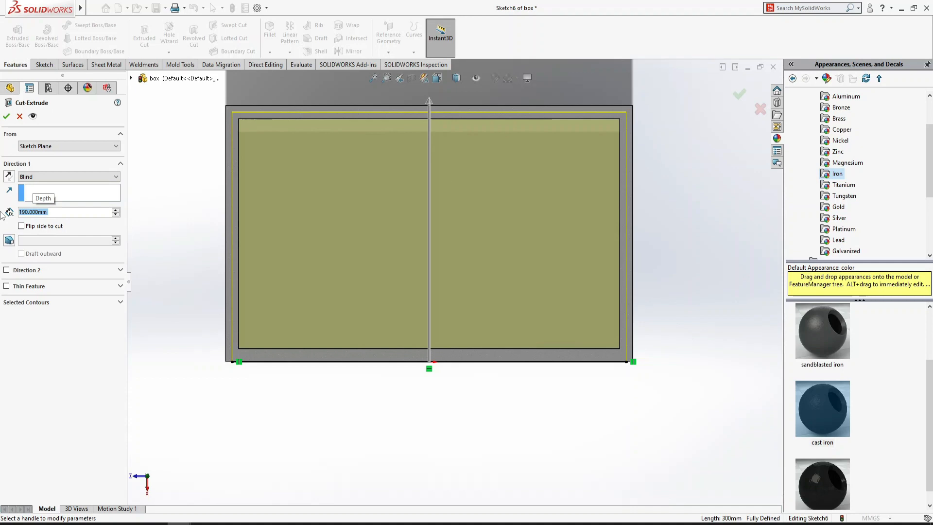
pyautogui.write('18')
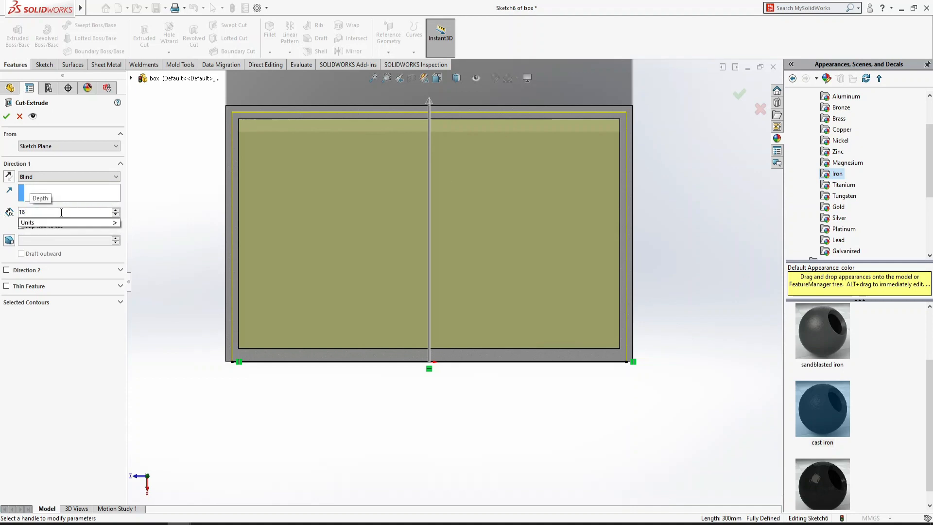
pyautogui.write('4')
pyautogui.press('Return')
# - Try larger blind depths of 194 mm, 224 mm and 266 mm for the slot cut
pyautogui.scroll(1, 63, 216)
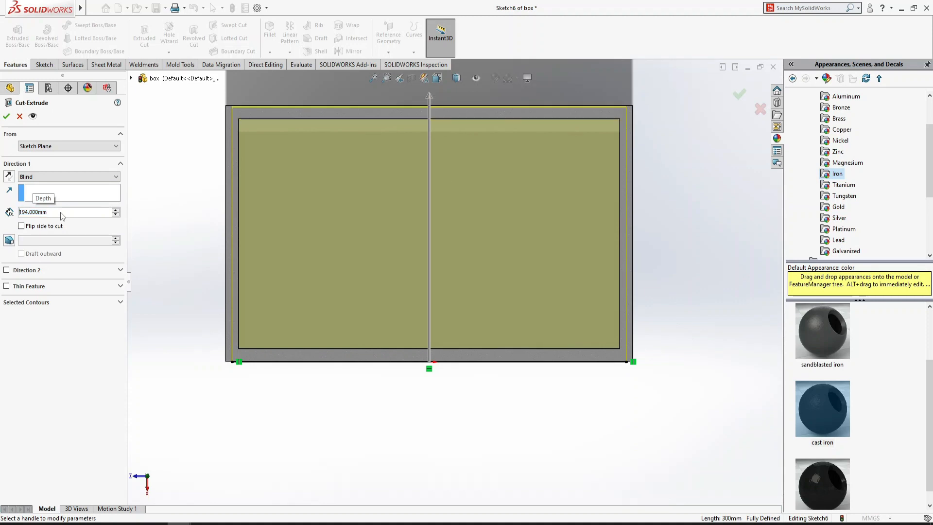
pyautogui.scroll(3, 61, 212)
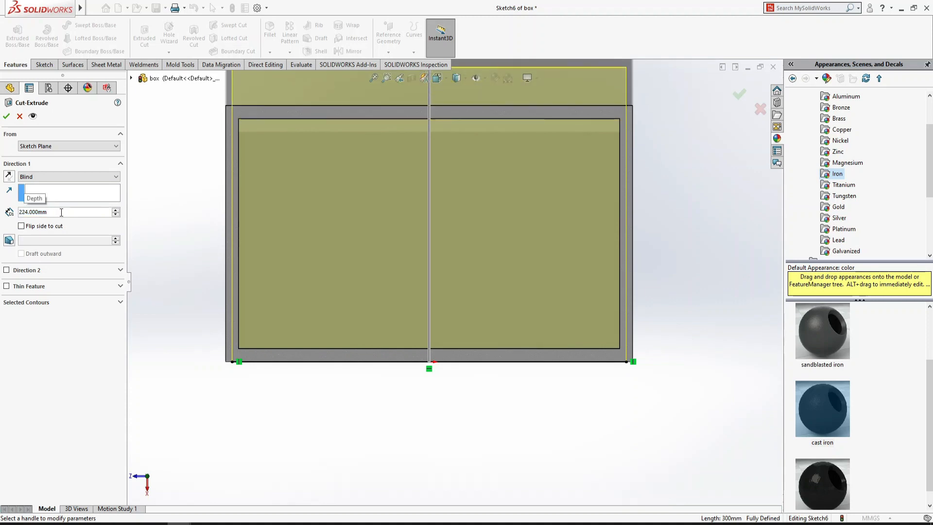
pyautogui.hotkey('ctrl', '7')
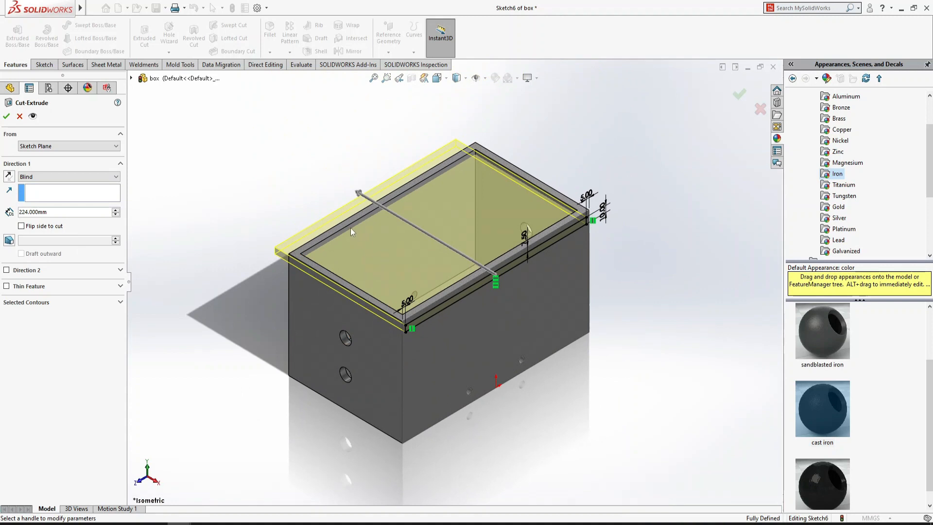
pyautogui.click(49, 177)
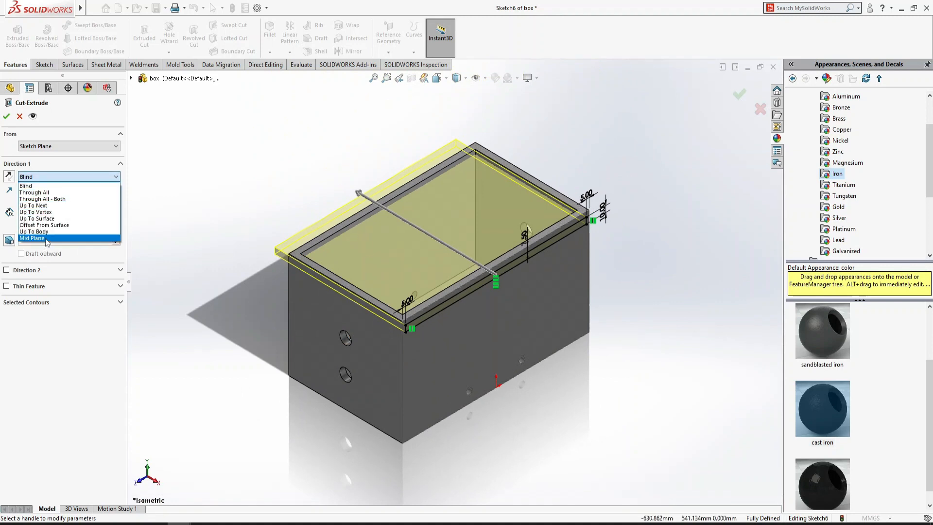
pyautogui.click(29, 186)
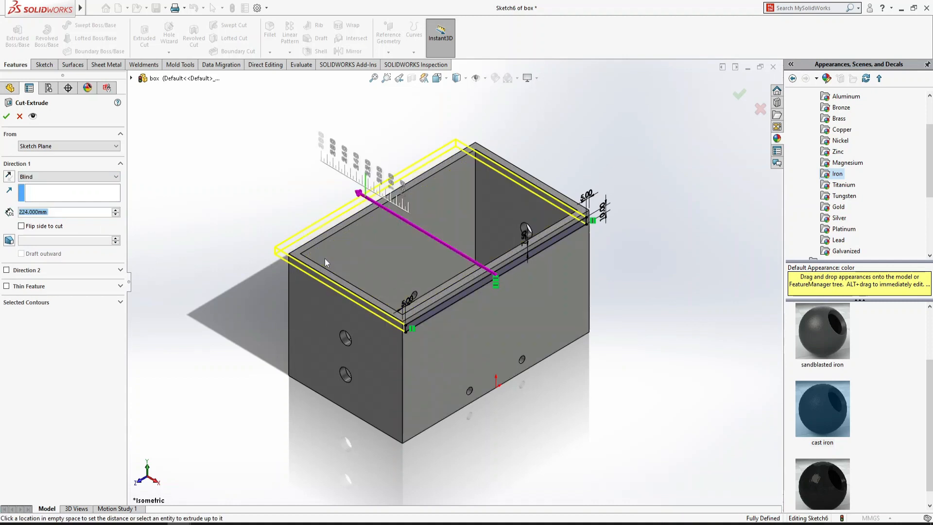
pyautogui.click(337, 254)
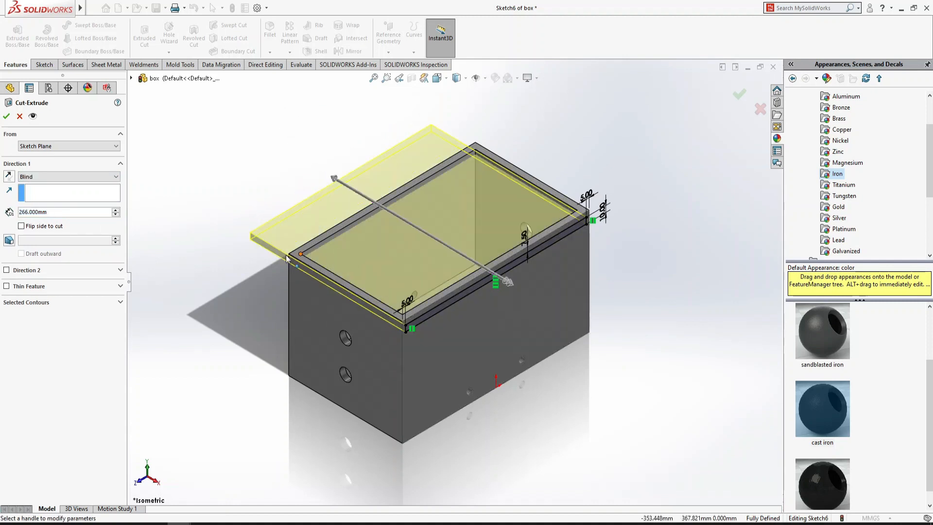
# - End the slot cut Up To Surface at the opposite long wall's inner face and finish the cut
pyautogui.click(77, 177)
pyautogui.click(62, 220)
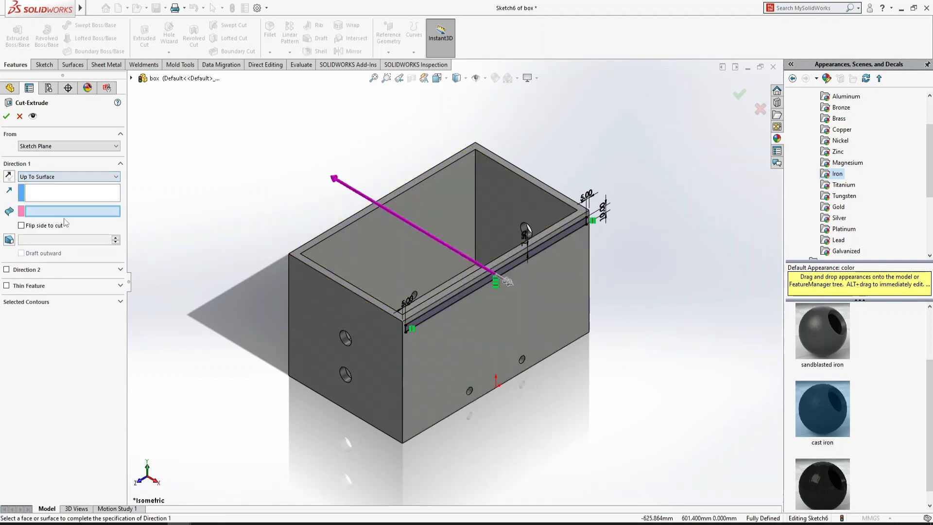
pyautogui.click(385, 248)
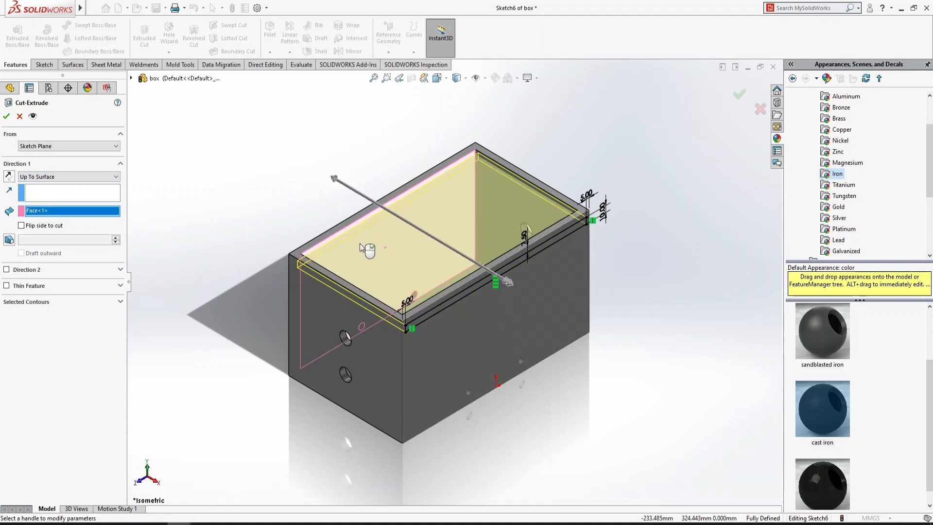
pyautogui.click(6, 114)
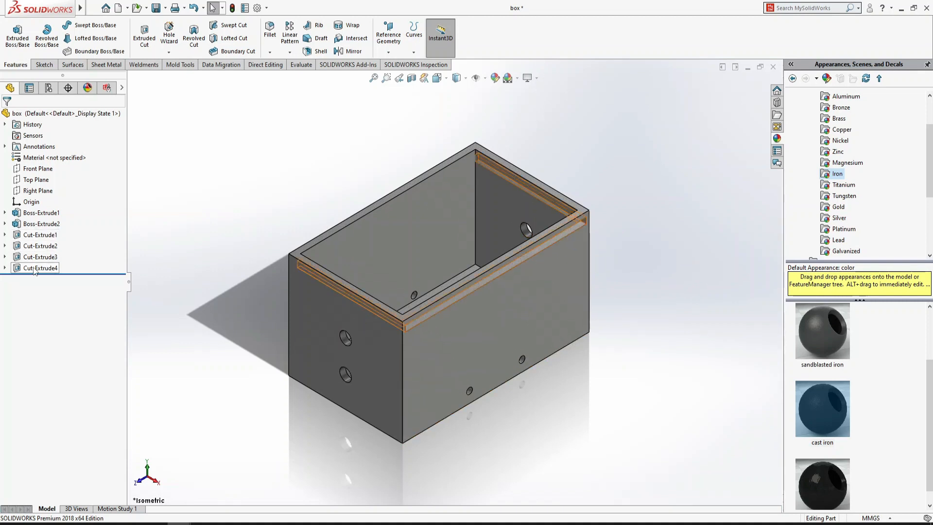
# - Reopen the slot cut's sketch for editing, viewed normal to the long side wall
pyautogui.click(5, 268)
pyautogui.click(43, 279)
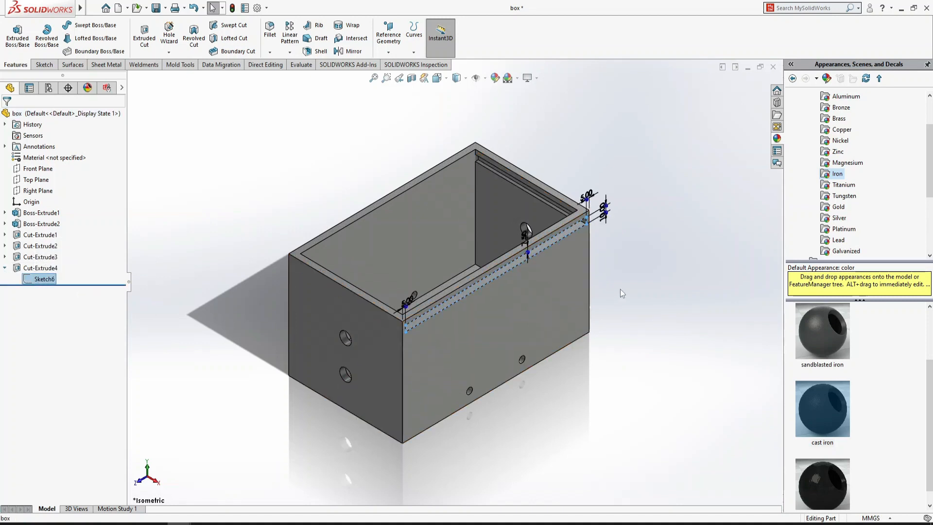
pyautogui.hotkey('ctrl', '8')
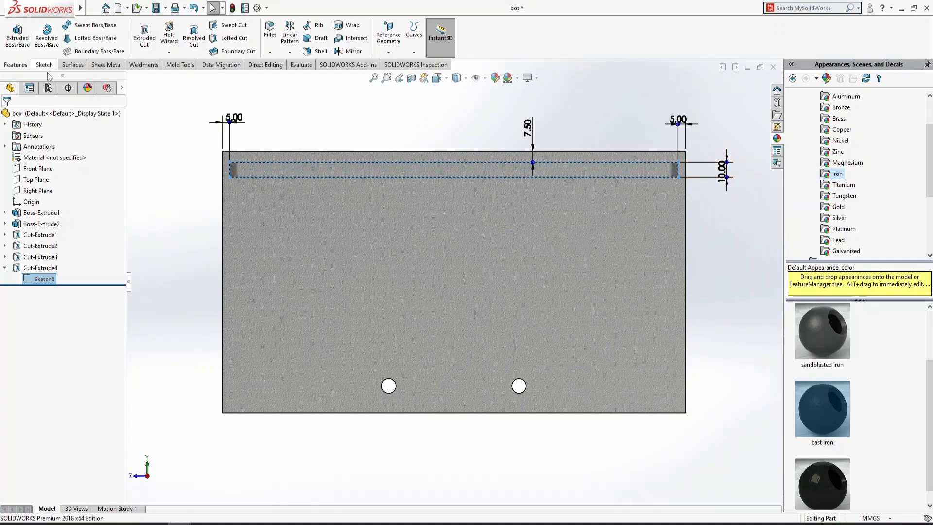
pyautogui.click(38, 280)
pyautogui.click(54, 244)
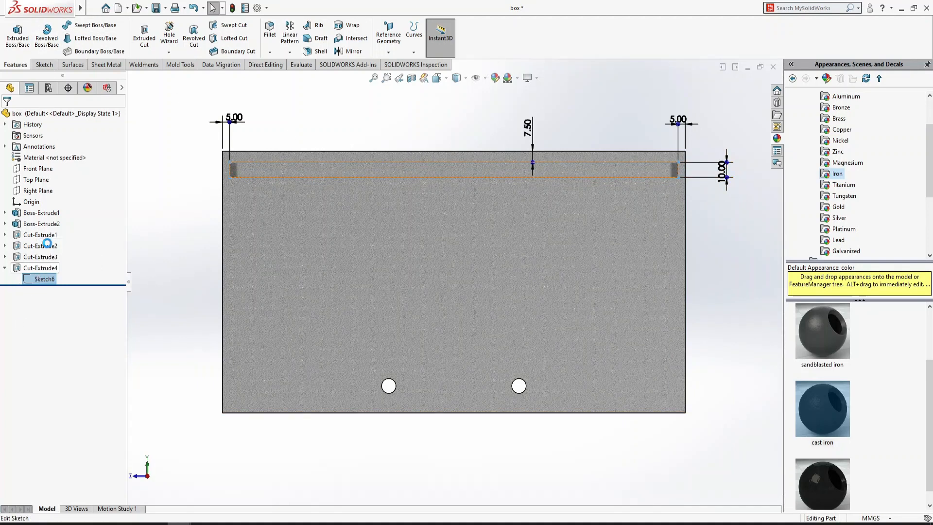
# - Add a driven dimension for the length of the slot rectangle's upper line and exit the sketch
pyautogui.click(46, 25)
pyautogui.click(323, 162)
pyautogui.click(344, 122)
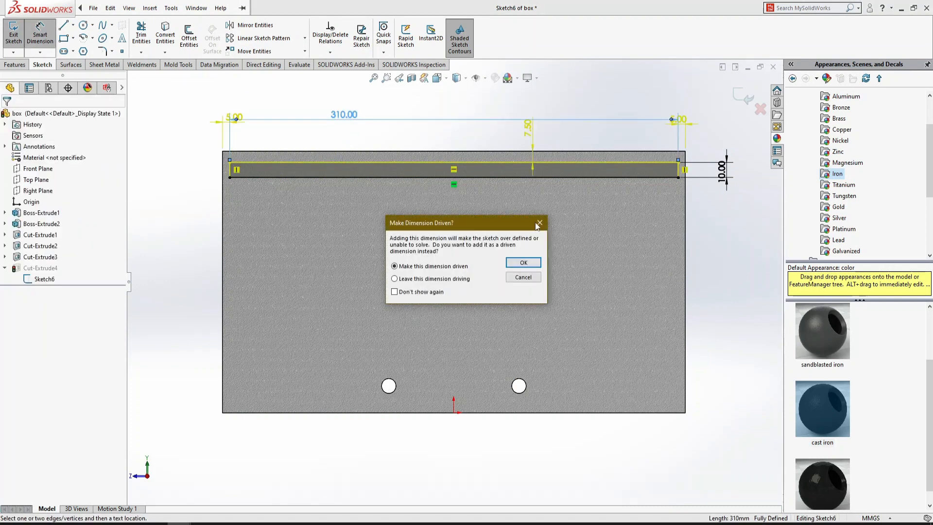
pyautogui.click(523, 263)
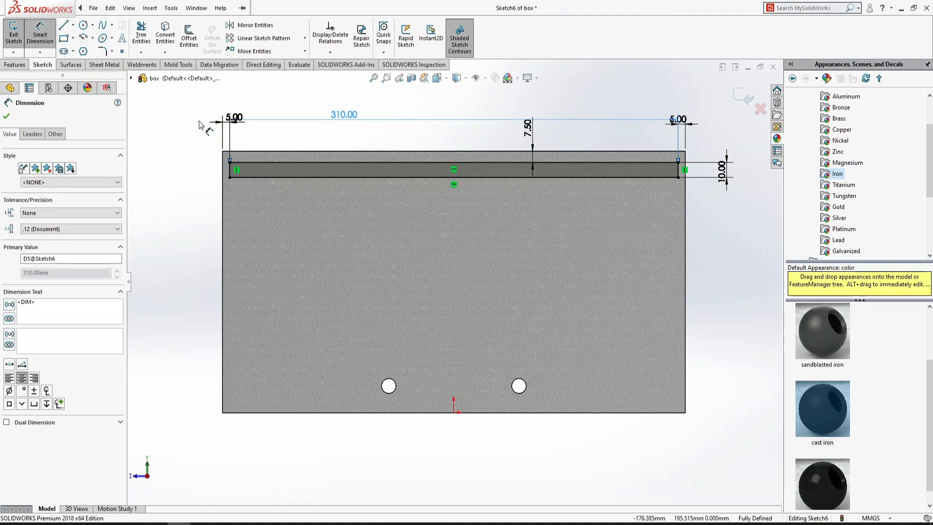
pyautogui.click(7, 119)
pyautogui.hotkey('ctrl', '7')
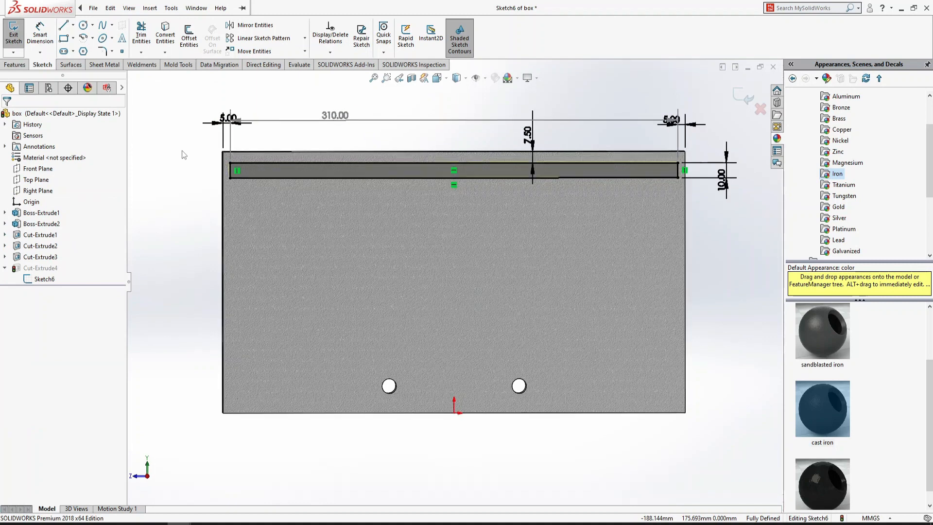
pyautogui.doubleClick(166, 218)
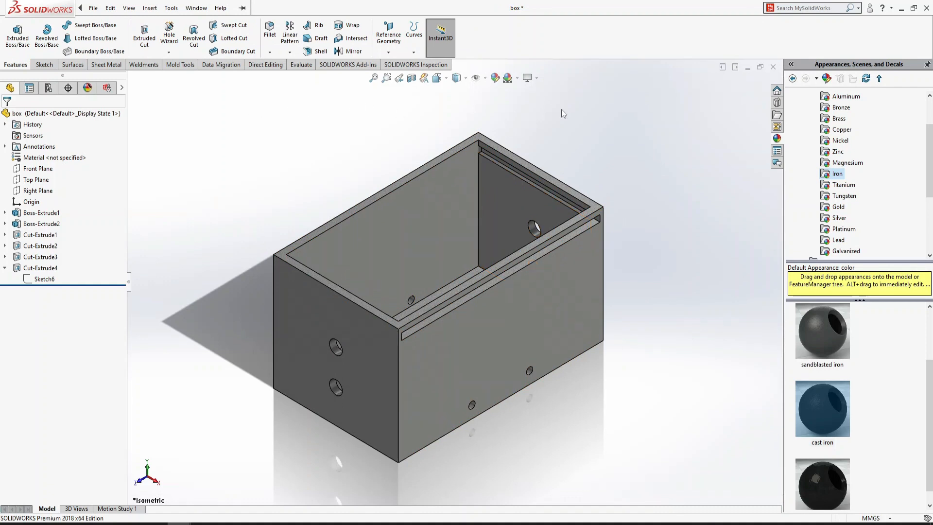
pyautogui.click(171, 8)
pyautogui.click(171, 9)
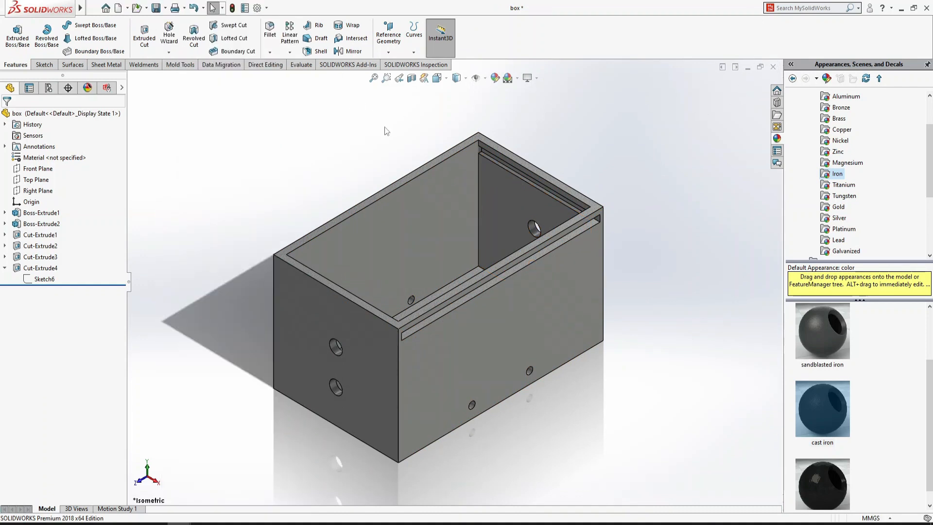
# - Create a new part document and start a sketch on the Top Plane
pyautogui.click(118, 8)
pyautogui.doubleClick(229, 245)
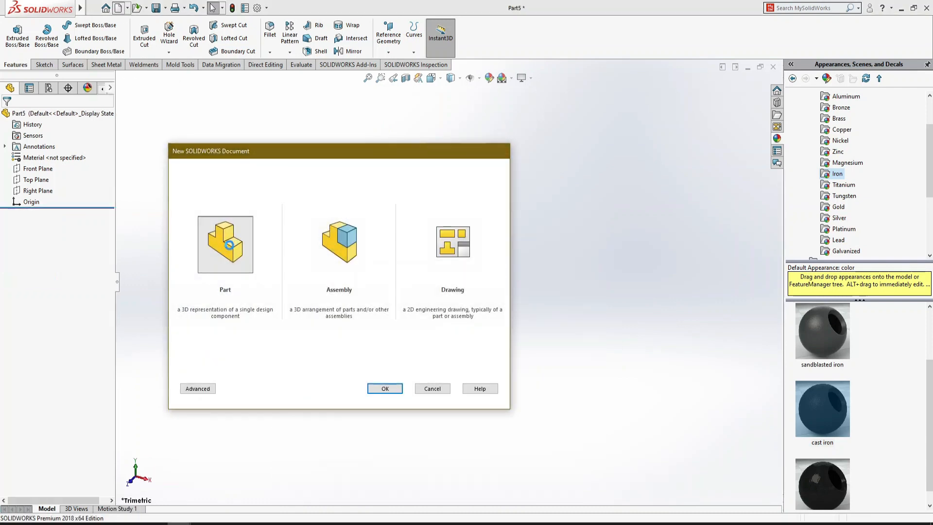
pyautogui.click(35, 180)
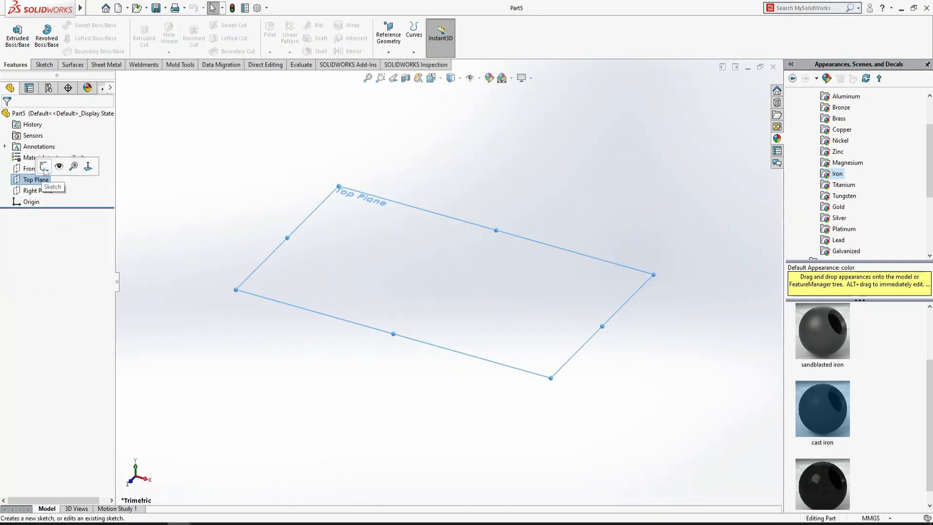
pyautogui.click(44, 167)
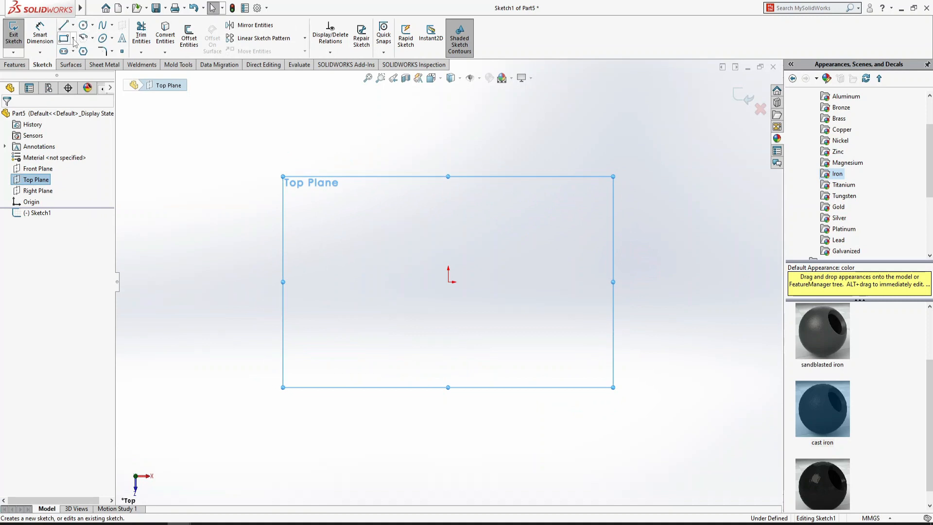
# - Sketch a center rectangle about 120 mm wide and 157 mm high, centred on the origin
pyautogui.click(73, 38)
pyautogui.click(80, 63)
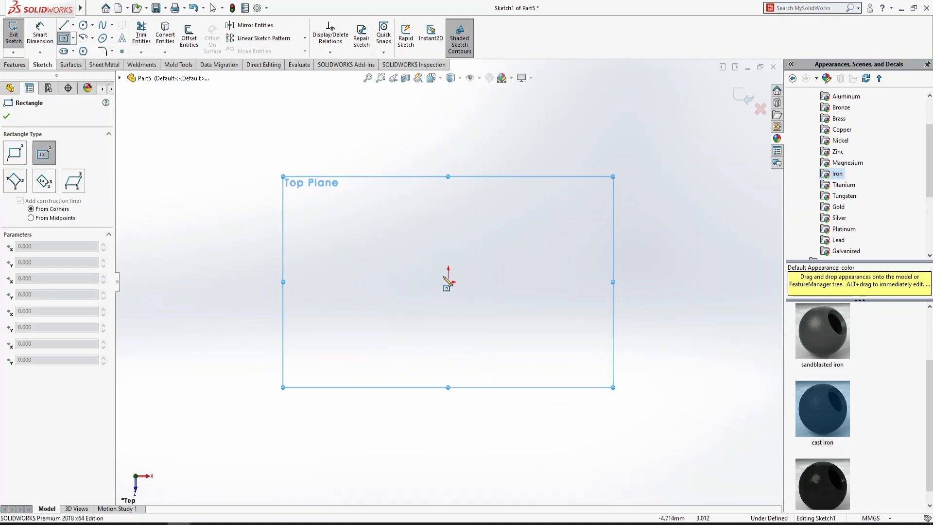
pyautogui.click(448, 281)
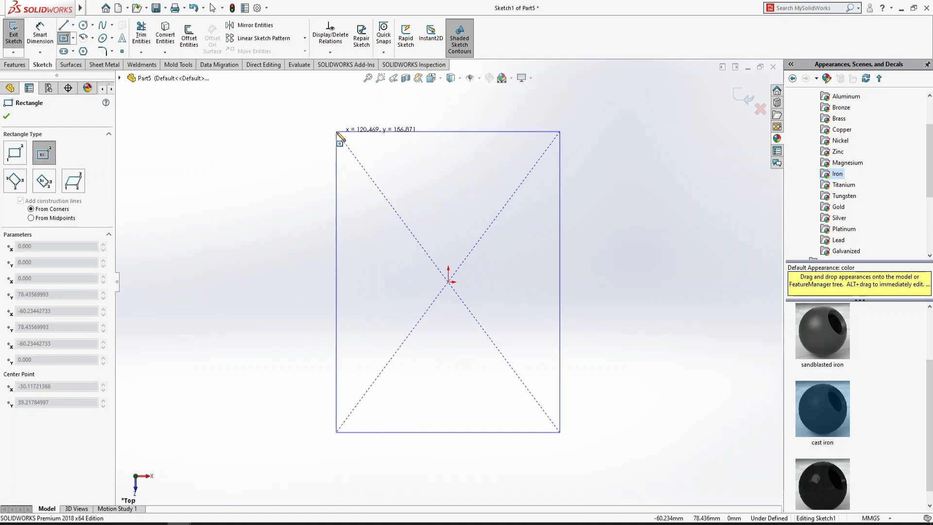
pyautogui.click(337, 131)
pyautogui.press('Escape')
# - Dimension the rectangle's vertical side at 110 mm and its horizontal side at 125 mm
pyautogui.click(597, 270)
pyautogui.write('110')
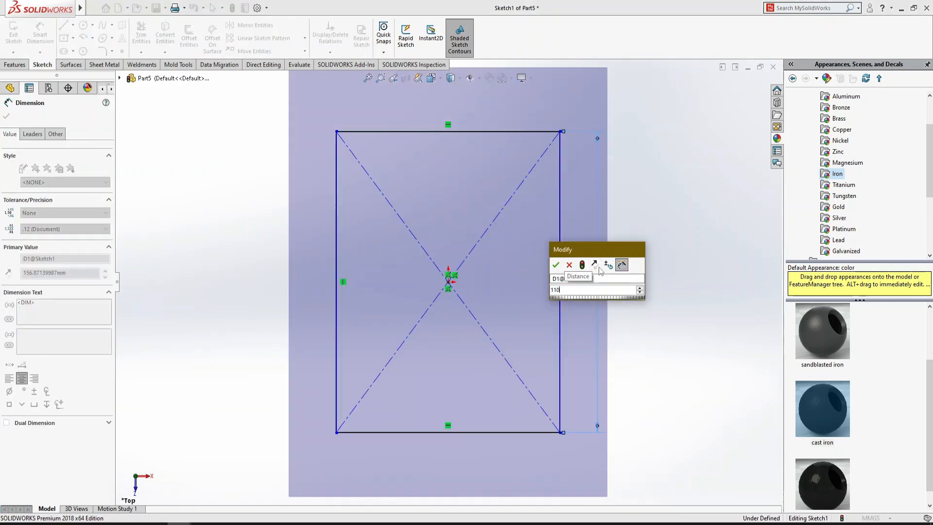
pyautogui.press('Return')
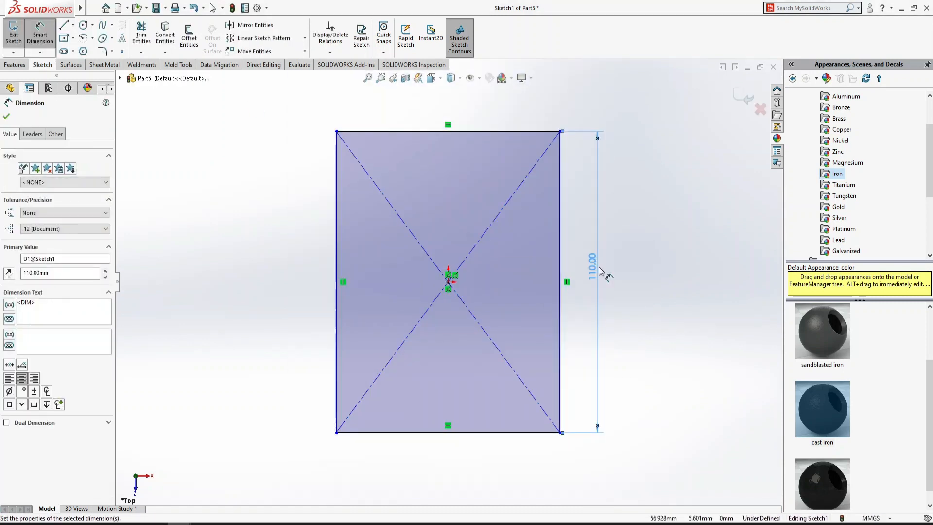
pyautogui.click(484, 438)
pyautogui.click(454, 474)
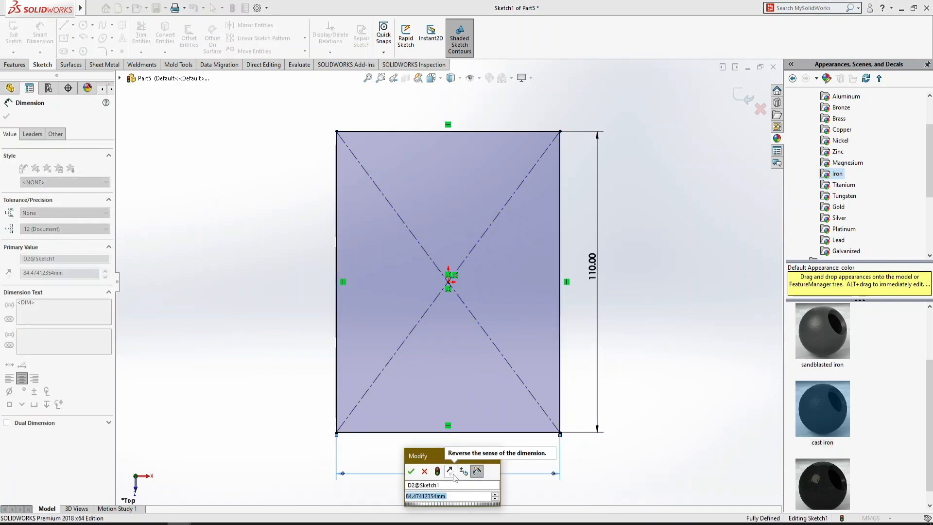
pyautogui.write('125')
pyautogui.press('Return')
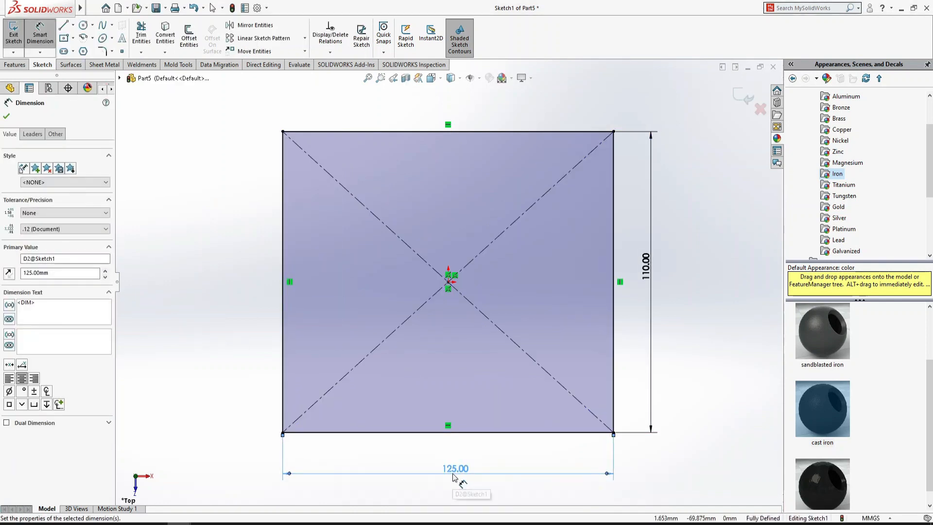
# - Set the rectangle's horizontal dimension to 100 mm
pyautogui.doubleClick(453, 474)
pyautogui.write('100')
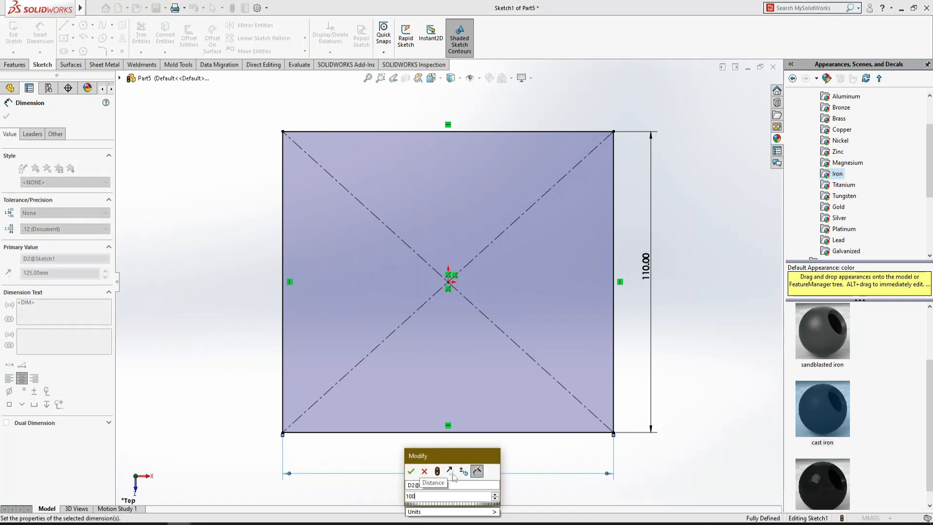
pyautogui.press('Return')
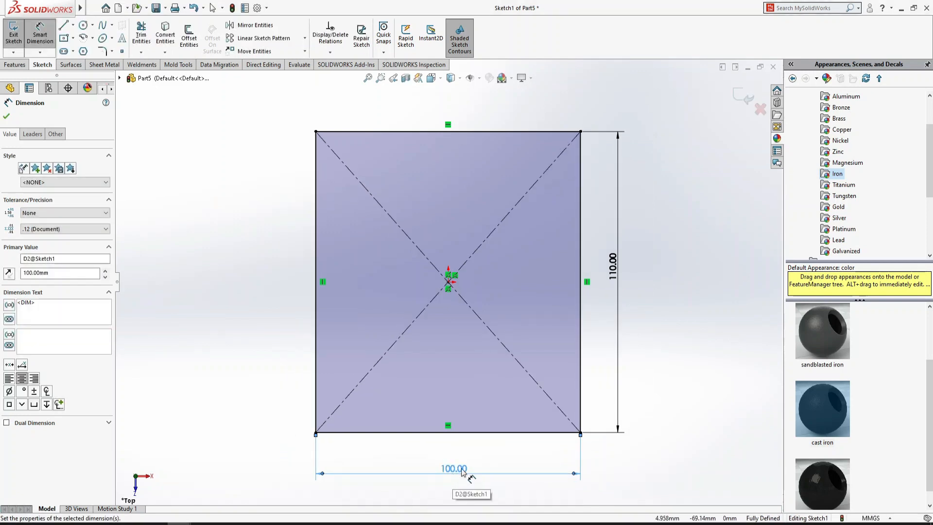
# - Extrude the rectangle 10 mm into a solid plate and leave the sketch prompt
pyautogui.click(14, 64)
pyautogui.click(18, 34)
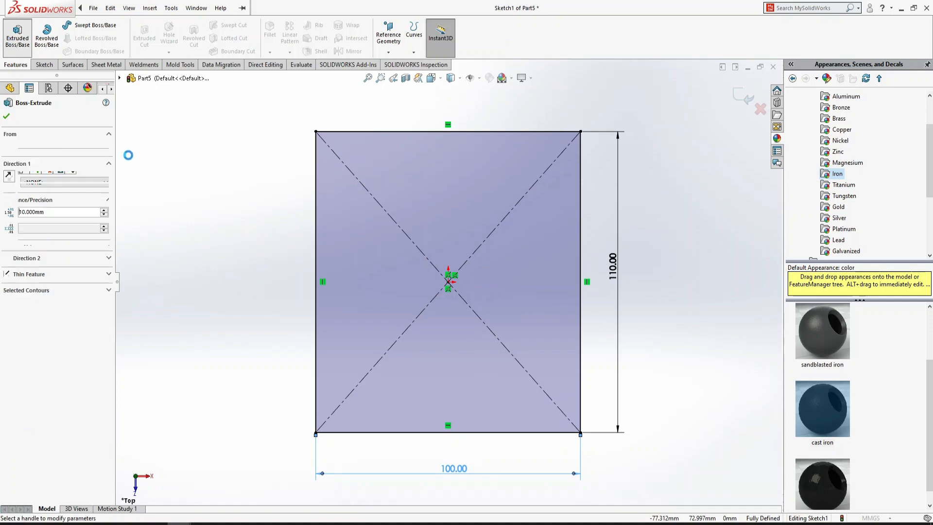
pyautogui.press('Return')
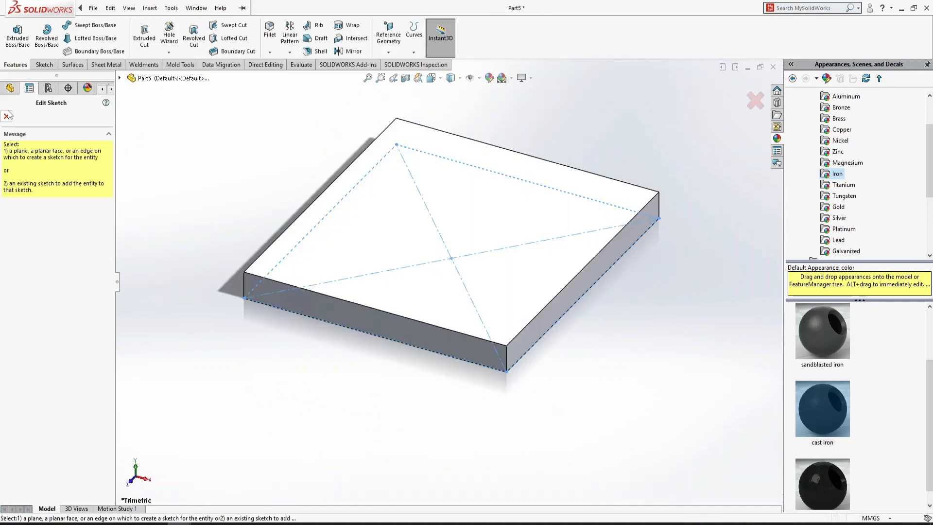
pyautogui.click(7, 117)
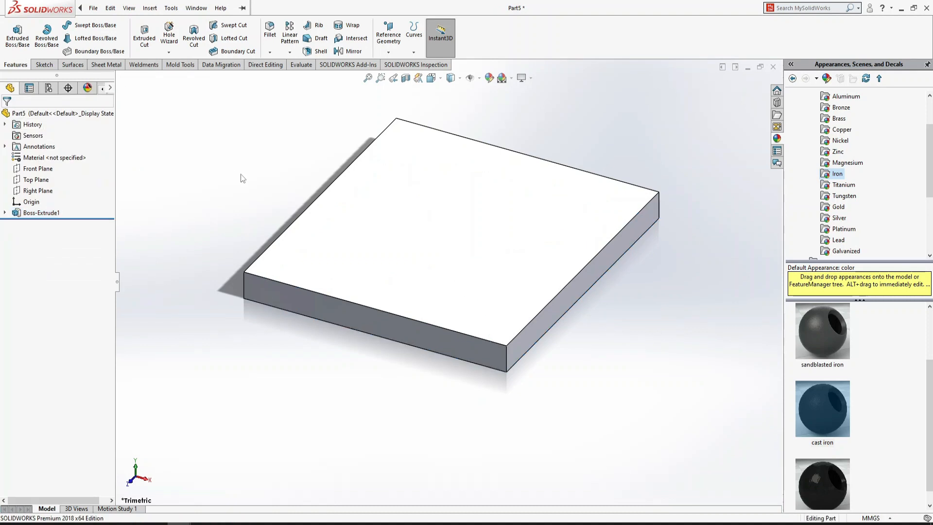
# - Save the new part as cover
pyautogui.hotkey('ctrl', 's')
pyautogui.write('cover')
pyautogui.press('Return')
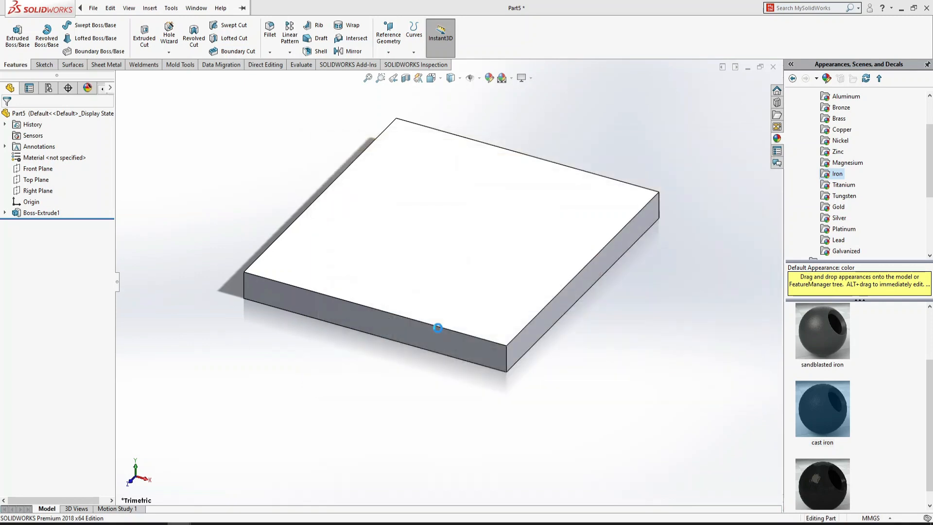
# - Close the cover and box part documents and rebuild the assembly with the changed models
pyautogui.click(777, 67)
pyautogui.click(773, 66)
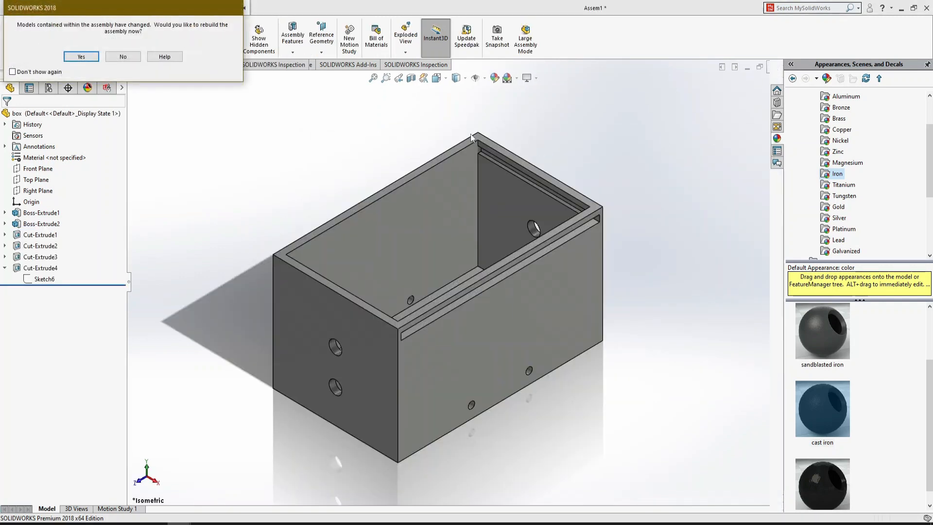
pyautogui.click(80, 57)
# - Insert the cover part into the assembly and place it beside the box's slotted long wall
pyautogui.click(150, 8)
pyautogui.click(54, 34)
pyautogui.doubleClick(579, 112)
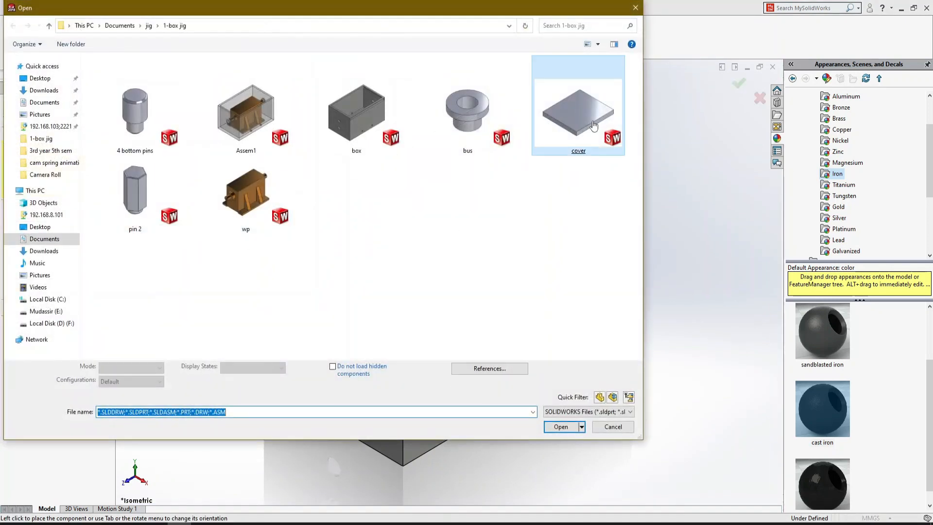
pyautogui.click(690, 256)
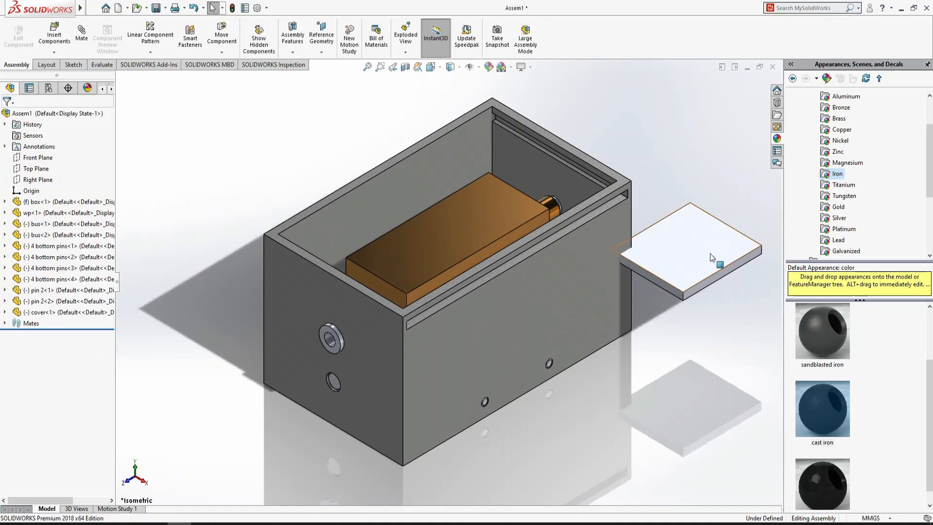
# - Open the cover part from the assembly and set its base sketch's 110 mm side to 310 mm
pyautogui.click(712, 227)
pyautogui.click(735, 193)
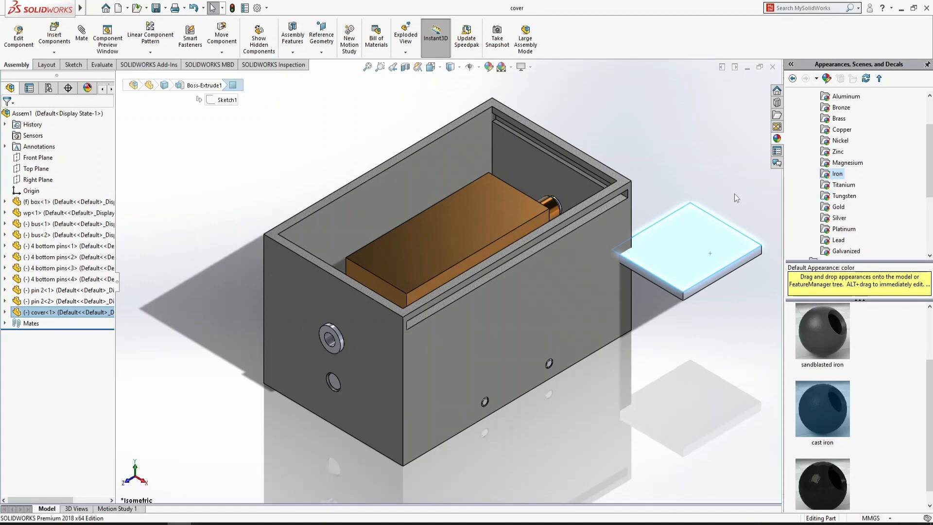
pyautogui.click(17, 214)
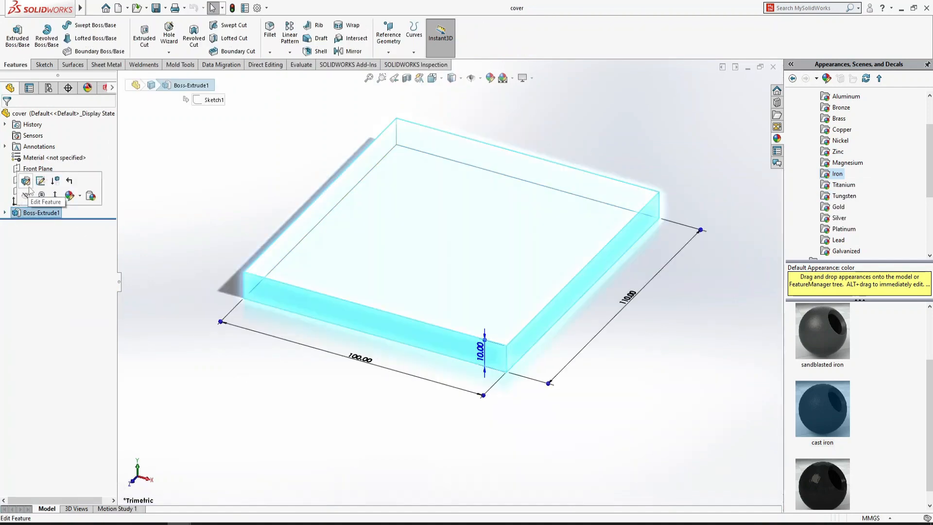
pyautogui.click(40, 181)
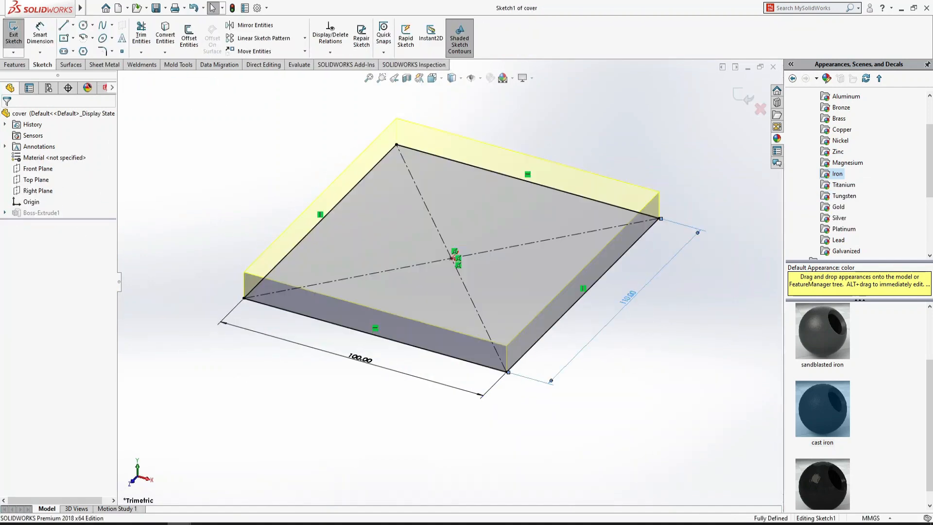
pyautogui.doubleClick(571, 304)
pyautogui.write('310')
pyautogui.press('Return')
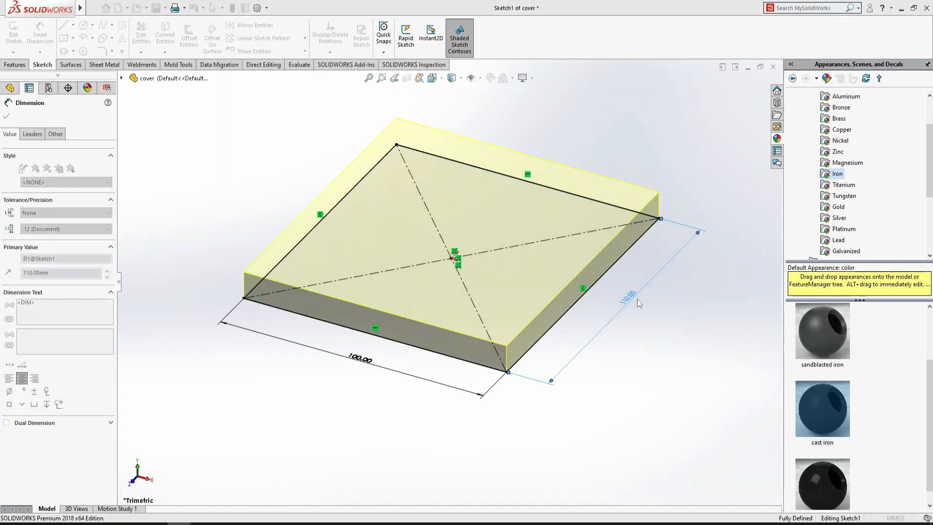
pyautogui.doubleClick(739, 359)
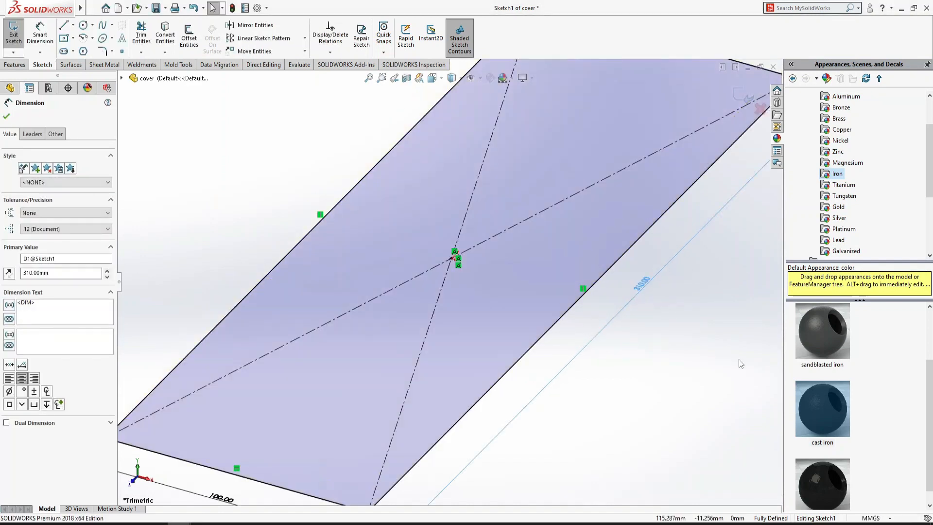
pyautogui.scroll(6, 696, 370)
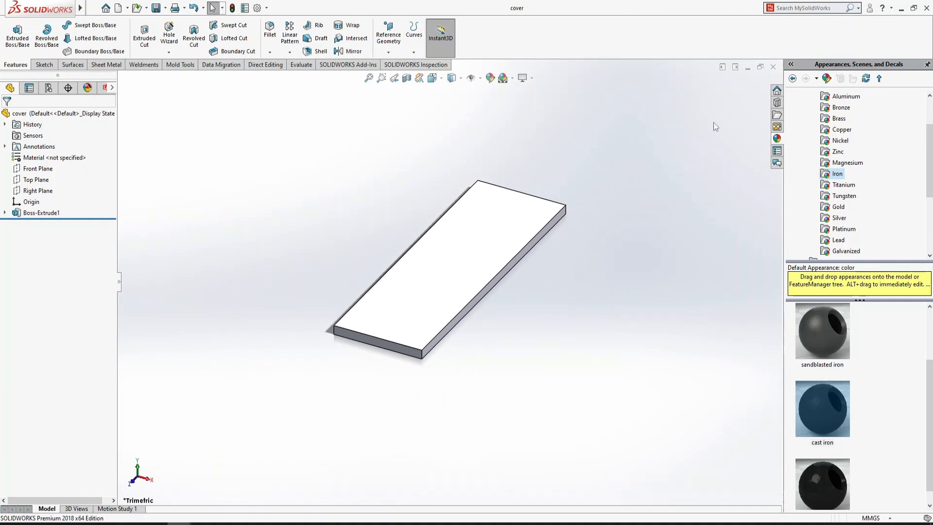
# - Edit the cover's base sketch, set its short side to 150 mm and exit the sketch
pyautogui.click(84, 211)
pyautogui.click(40, 181)
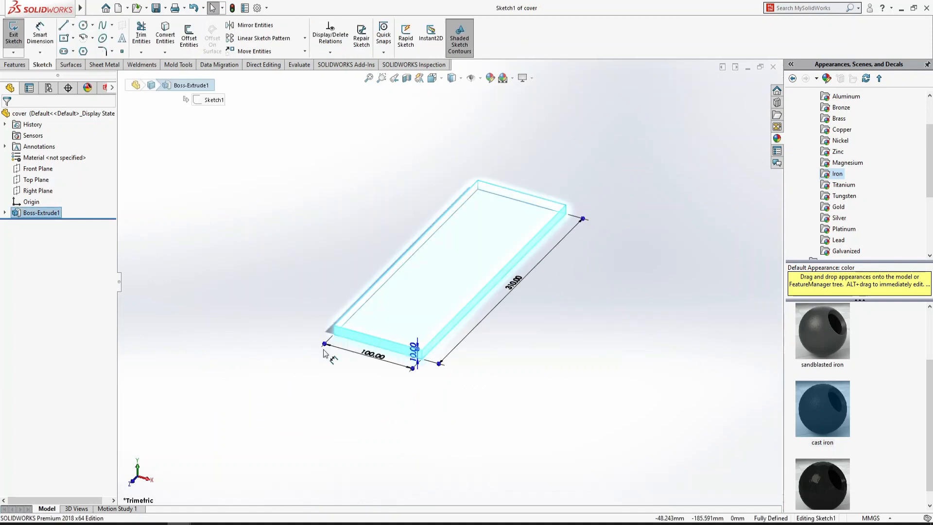
pyautogui.doubleClick(361, 358)
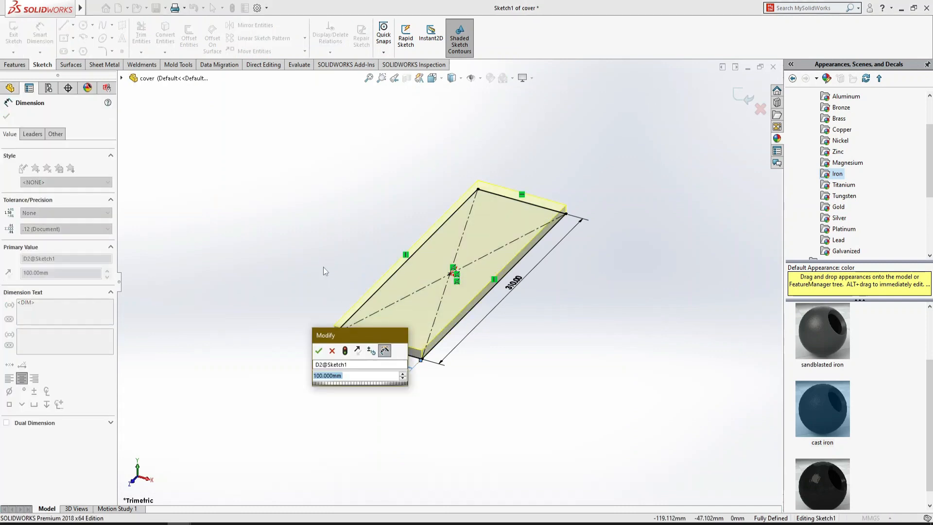
pyautogui.write('150')
pyautogui.press('Return')
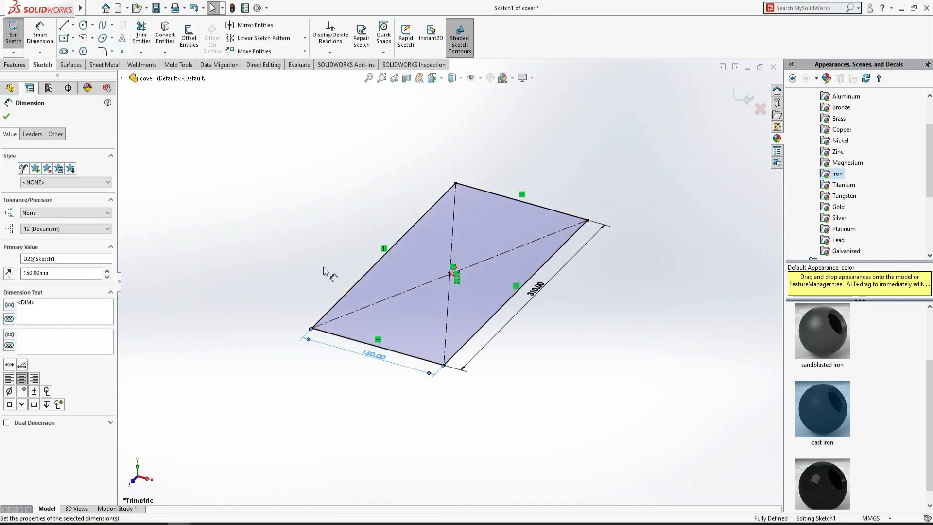
pyautogui.click(738, 97)
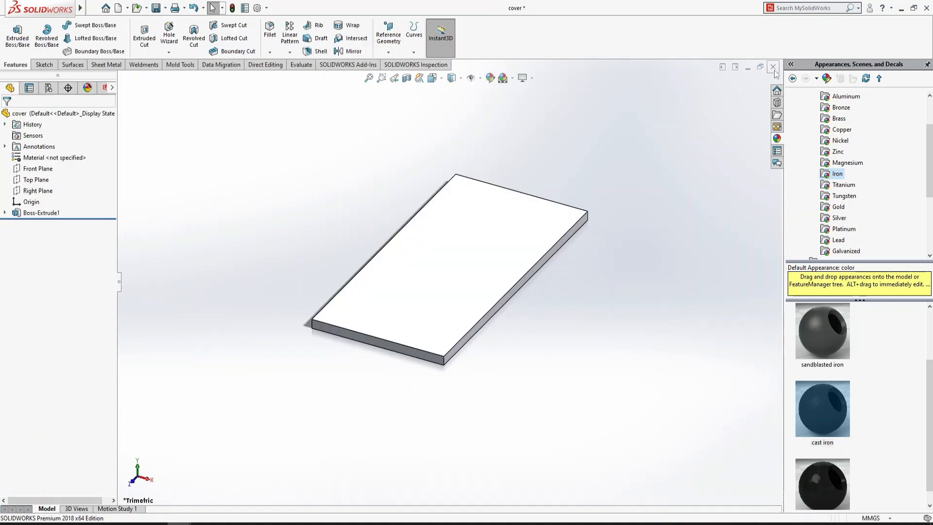
# - Close the edited cover part and rebuild the assembly with the changed model
pyautogui.click(773, 66)
pyautogui.click(447, 264)
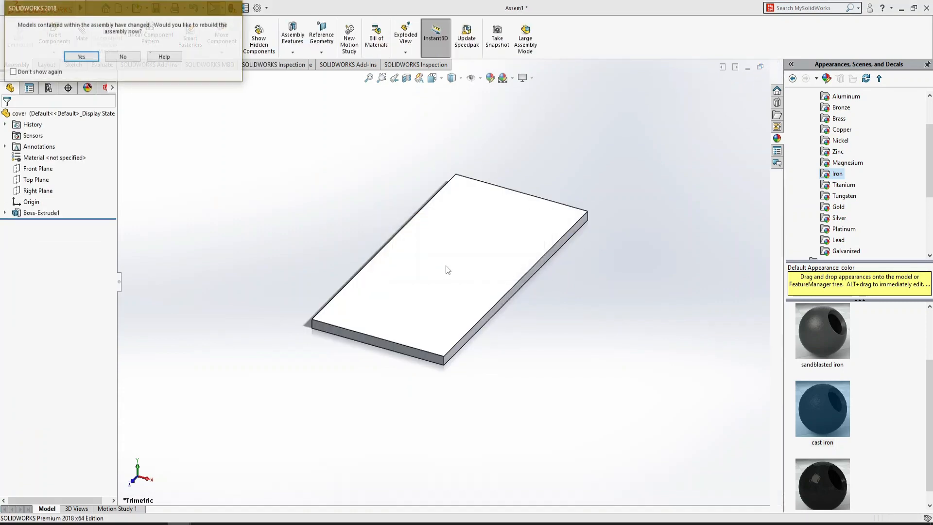
pyautogui.press('Return')
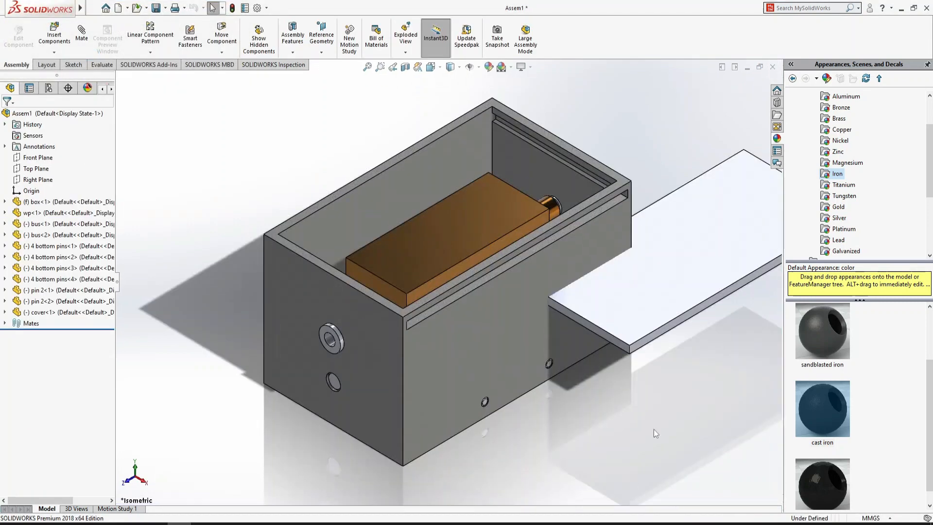
# - Add a coincident mate between the lower face of the box's lid slot and the cover's underside
pyautogui.click(82, 34)
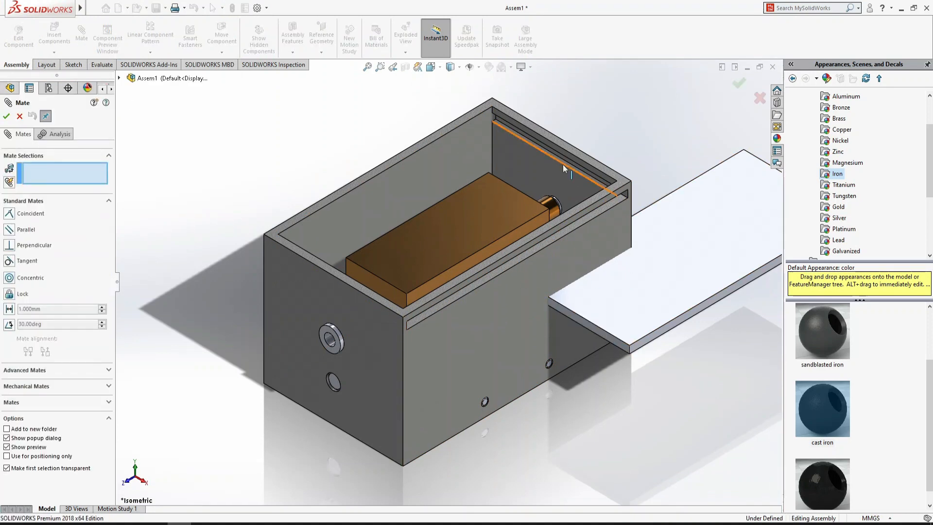
pyautogui.scroll(-5, 609, 194)
pyautogui.click(609, 251)
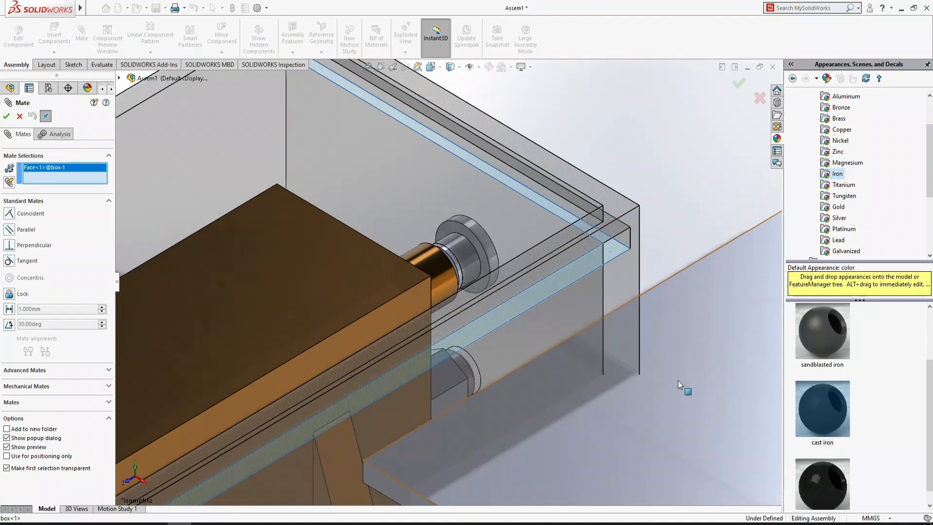
pyautogui.scroll(5, 679, 381)
pyautogui.moveTo(676, 384); pyautogui.dragTo(659, 383, button='middle')
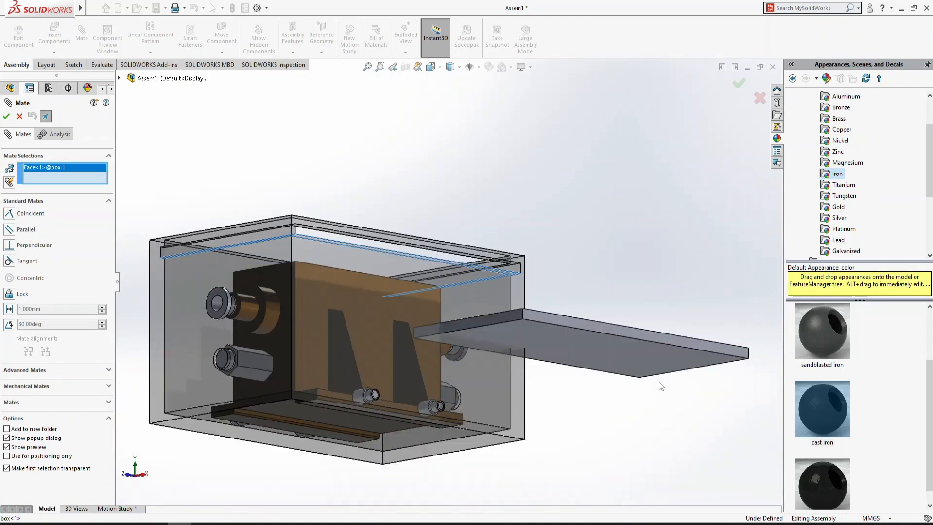
pyautogui.click(650, 366)
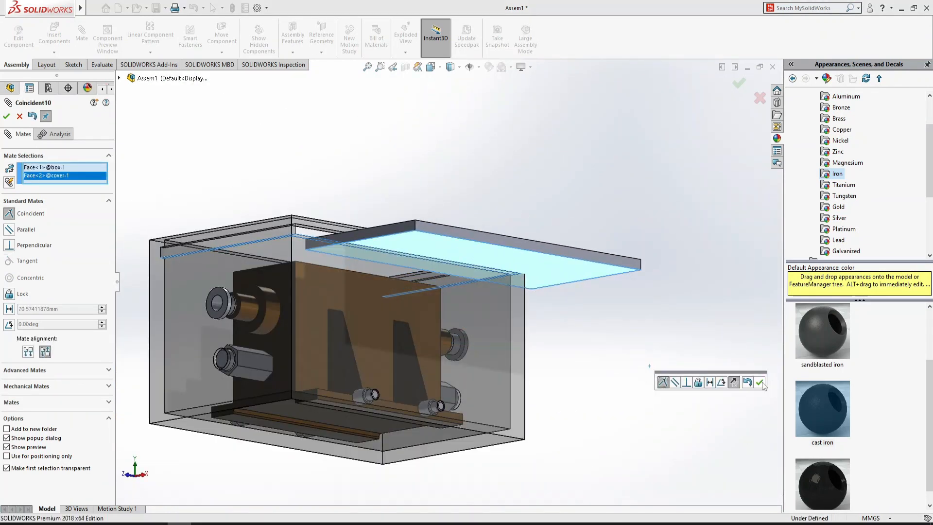
pyautogui.click(760, 383)
pyautogui.hotkey('ctrl', '7')
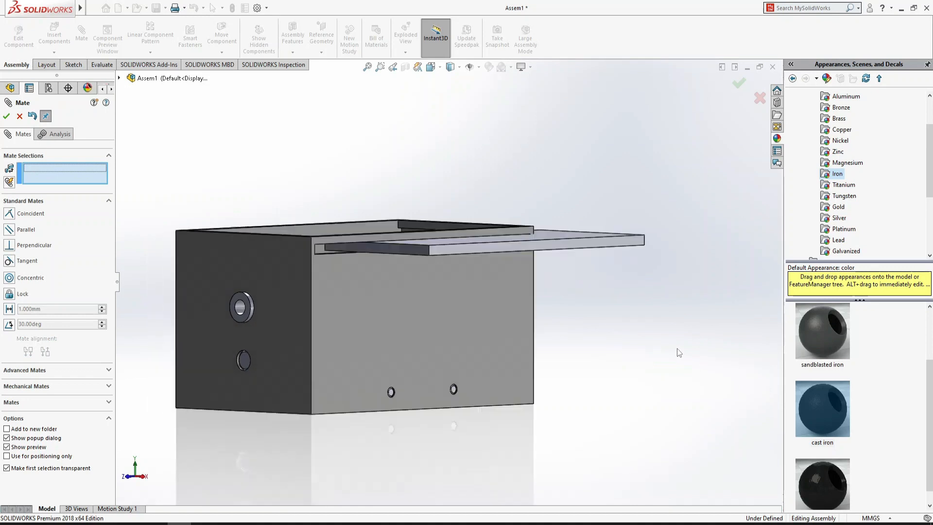
# - Add a coincident mate between the cover's short end face and the end face of the box's slot
pyautogui.scroll(-5, 444, 317)
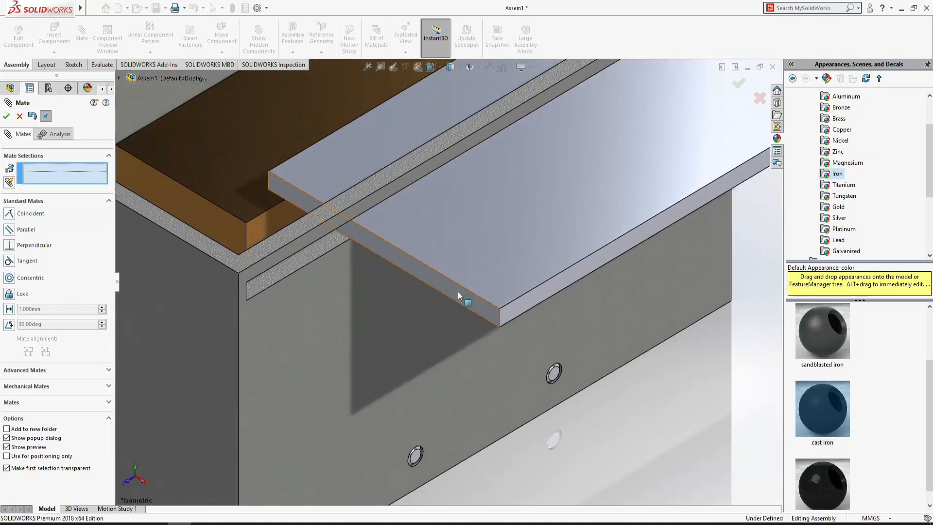
pyautogui.click(458, 292)
pyautogui.moveTo(458, 292); pyautogui.dragTo(197, 284, button='middle')
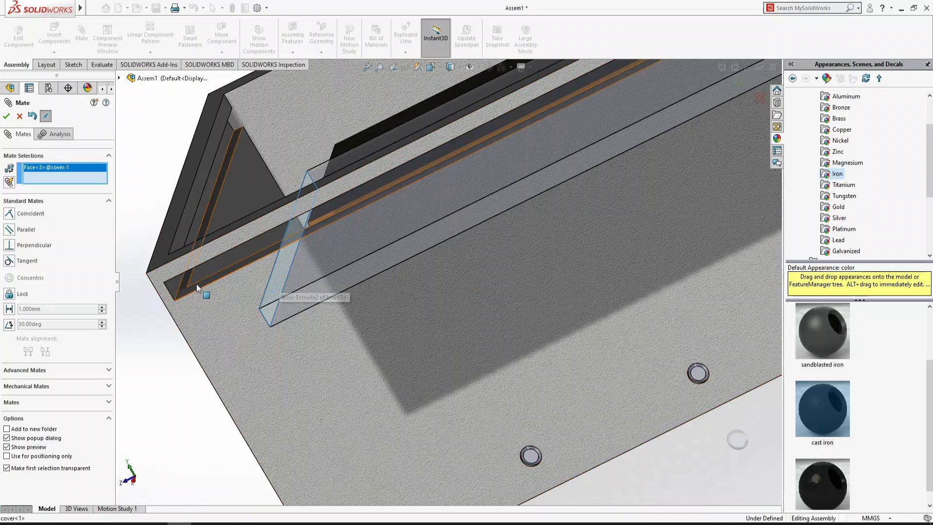
pyautogui.click(178, 286)
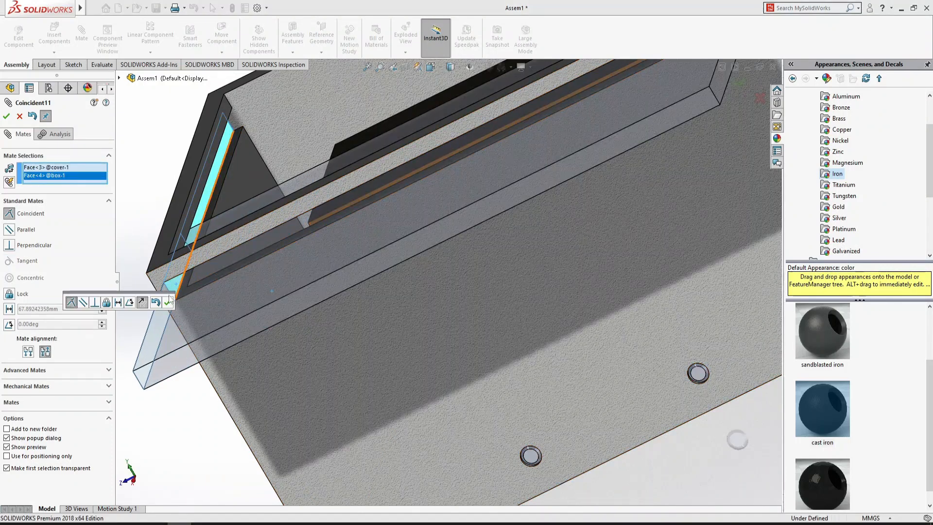
pyautogui.click(168, 304)
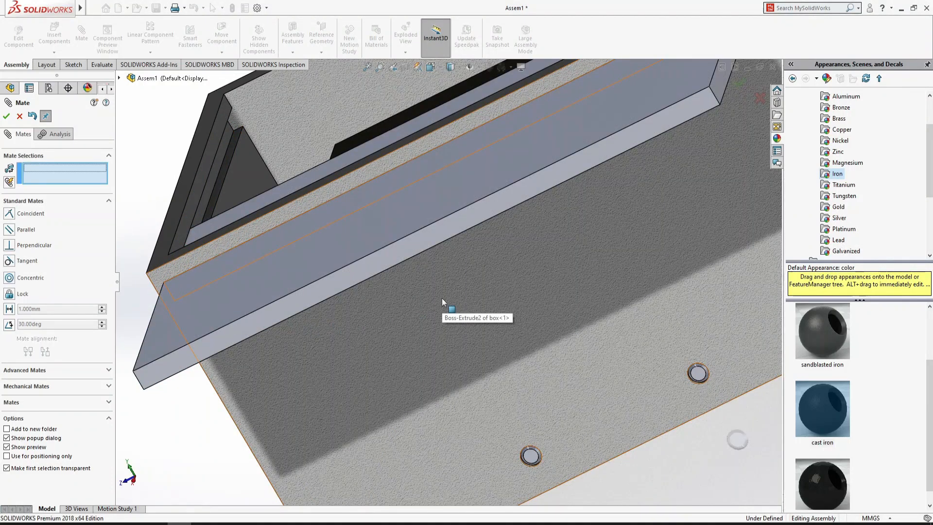
# - Slide the cover into the box's slot, leave the Mate command and move the cover toward the wall opposite the slot opening
pyautogui.hotkey('ctrl', '7')
pyautogui.moveTo(474, 288); pyautogui.dragTo(437, 240)
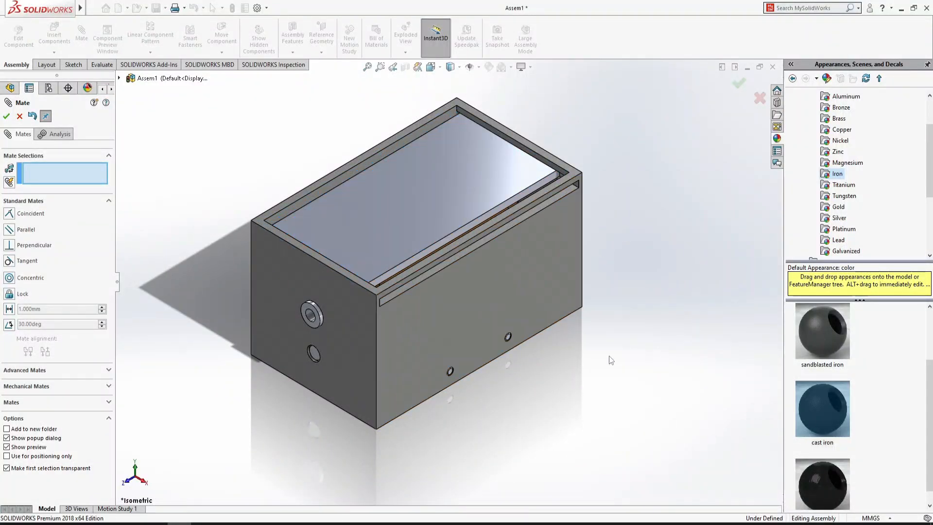
pyautogui.click(380, 243)
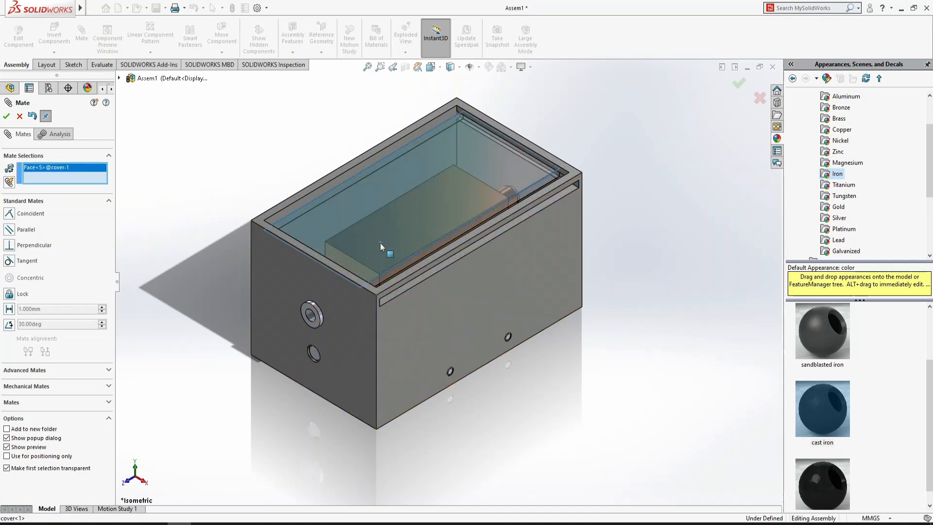
pyautogui.hotkey('ctrl', '8')
pyautogui.press('Escape')
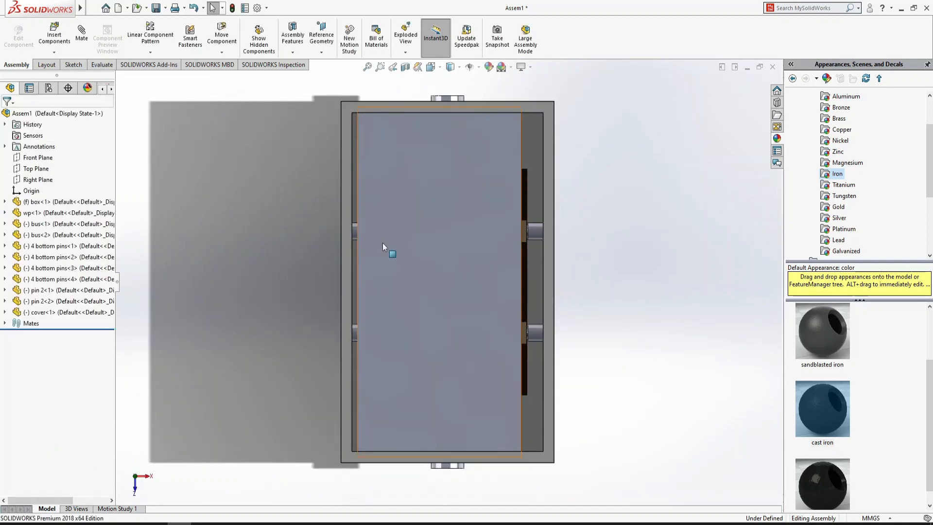
pyautogui.click(427, 243)
pyautogui.moveTo(427, 243); pyautogui.dragTo(419, 250)
pyautogui.click(615, 275)
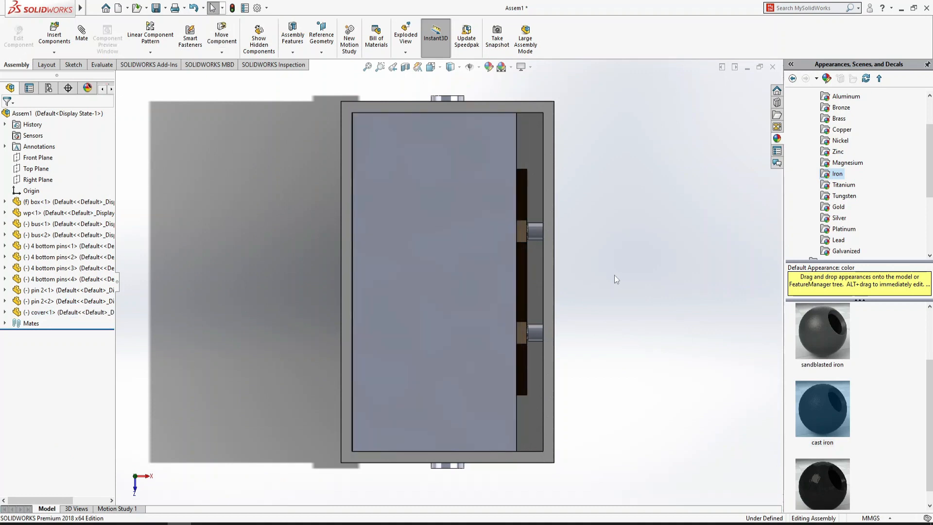
# - Open the cover part, set its base sketch's short side to 175 mm and exit the sketch
pyautogui.click(473, 287)
pyautogui.click(502, 229)
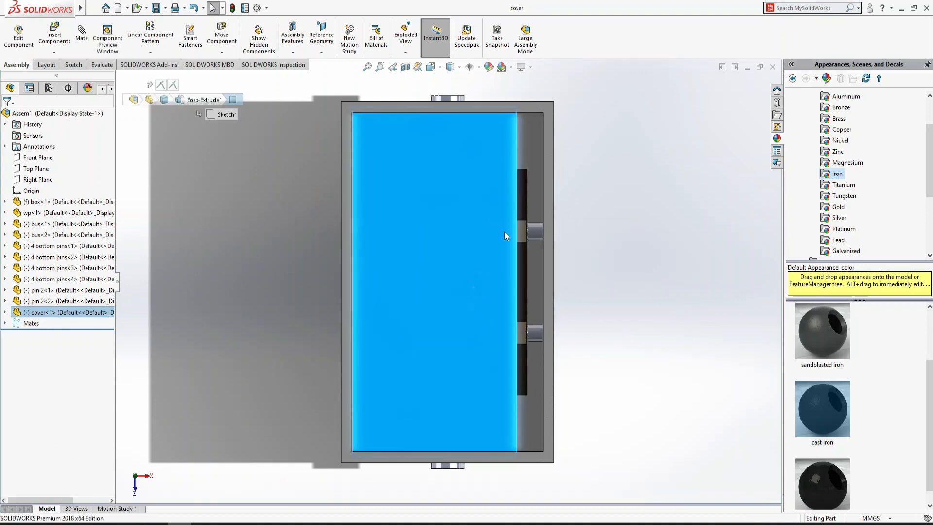
pyautogui.click(39, 213)
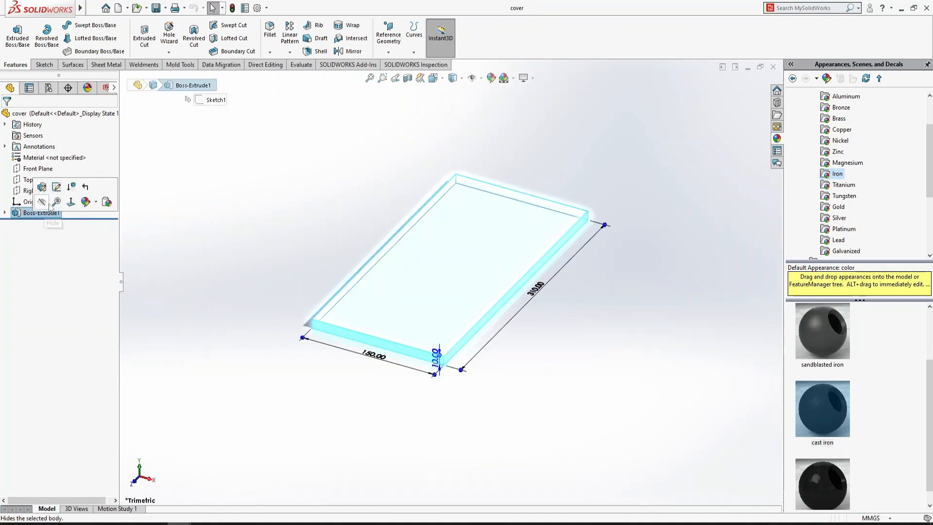
pyautogui.click(62, 201)
pyautogui.doubleClick(371, 354)
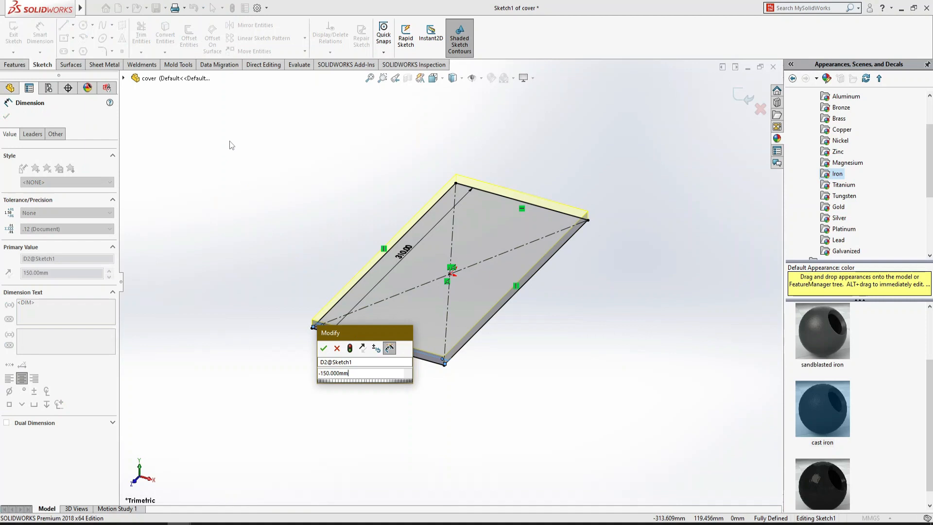
pyautogui.press('BackSpace')
pyautogui.press('BackSpace')
pyautogui.press('BackSpace')
pyautogui.press('BackSpace')
pyautogui.press('BackSpace')
pyautogui.write('175')
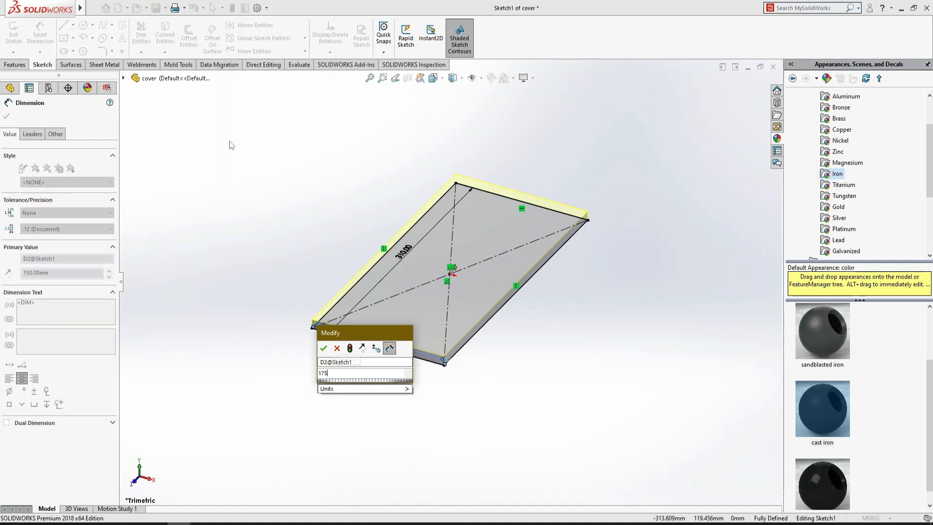
pyautogui.press('Return')
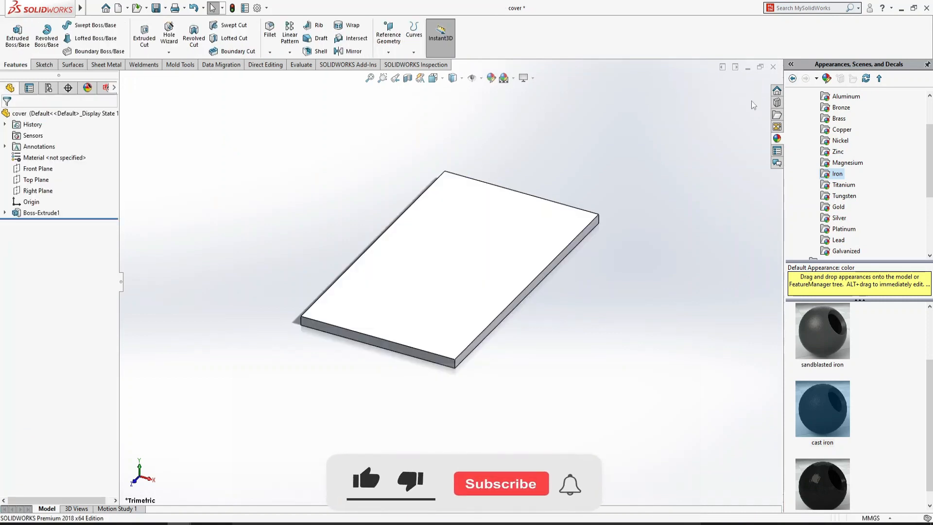
# - Close the cover part, rebuild the assembly and slide the cover sideways across the box opening
pyautogui.click(777, 67)
pyautogui.press('Return')
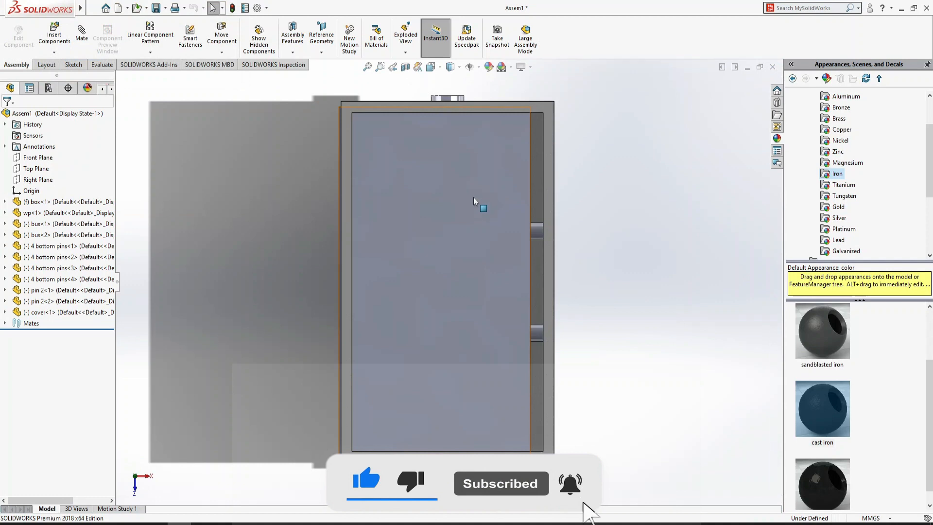
pyautogui.click(408, 184)
pyautogui.moveTo(422, 185); pyautogui.dragTo(423, 186)
pyautogui.click(644, 220)
# - Open the cover part, set its base sketch's short side to 225 mm and exit the sketch
pyautogui.click(419, 215)
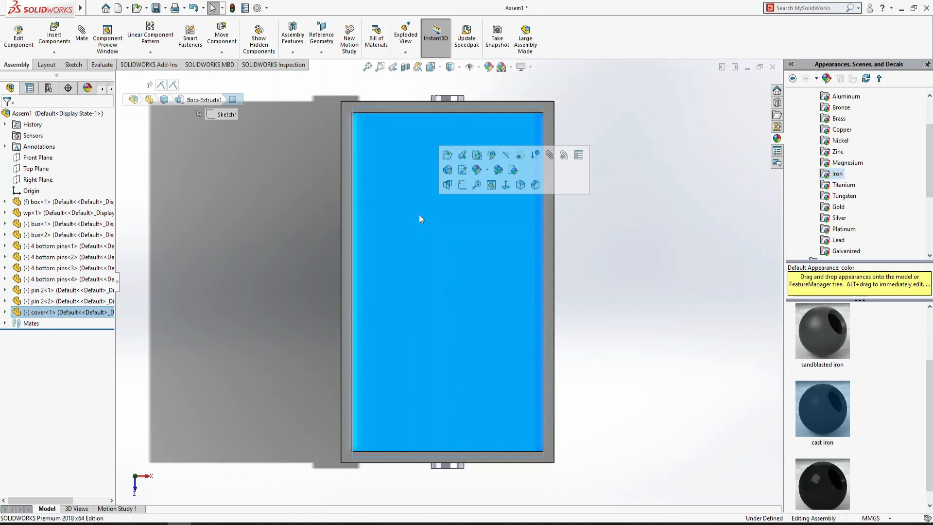
pyautogui.click(447, 155)
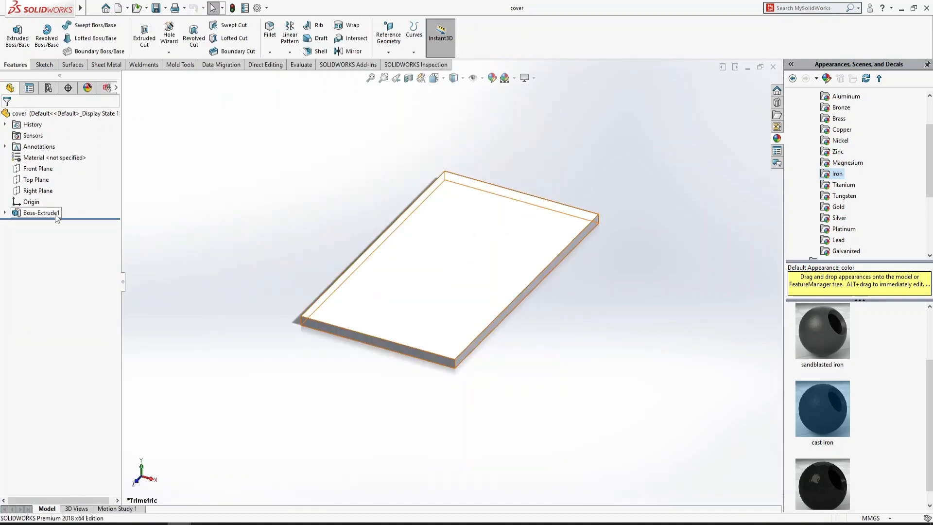
pyautogui.click(57, 214)
pyautogui.click(85, 188)
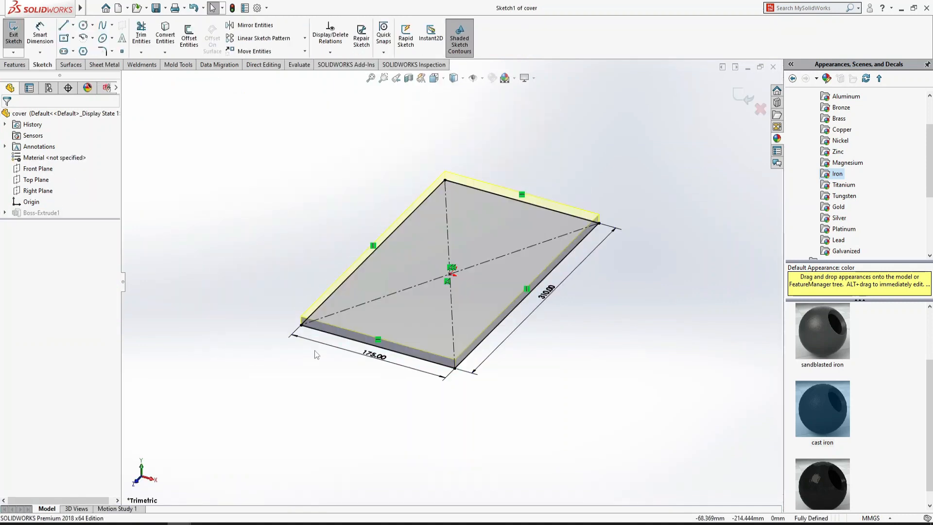
pyautogui.doubleClick(372, 354)
pyautogui.write('225')
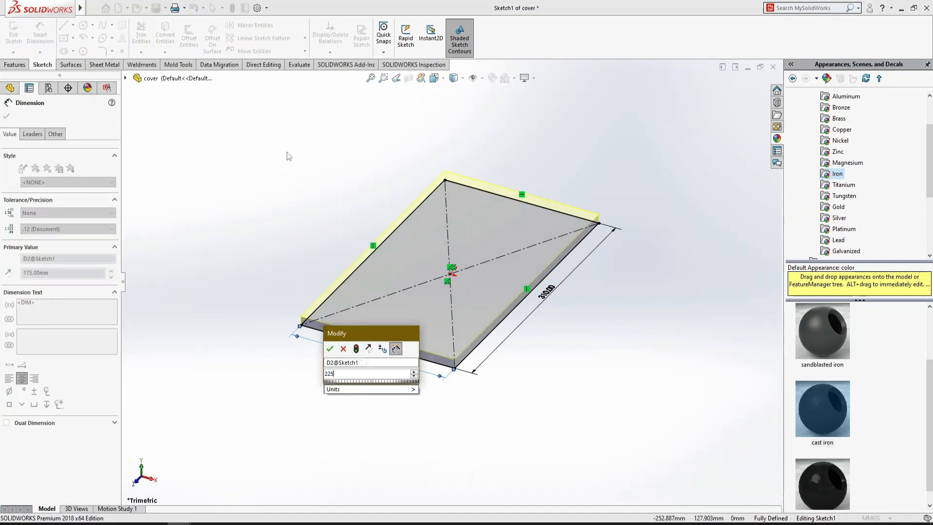
pyautogui.press('Return')
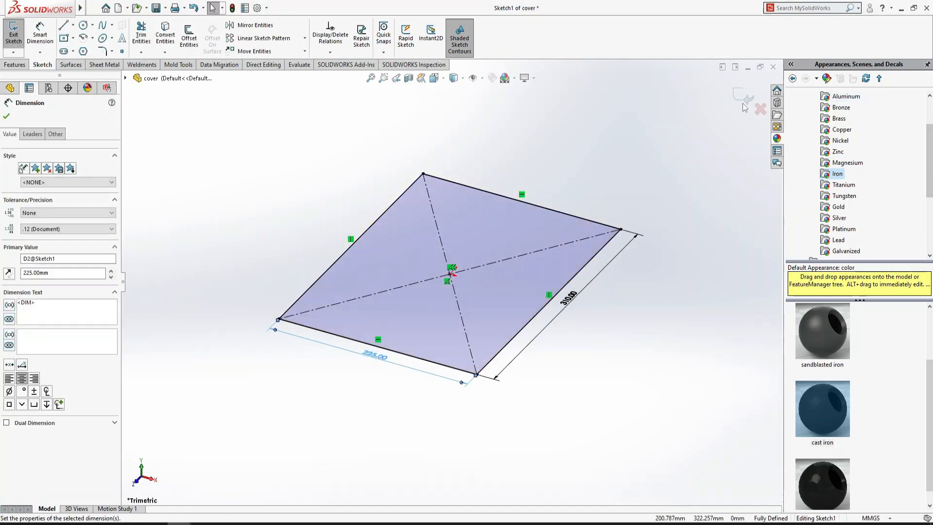
pyautogui.click(745, 98)
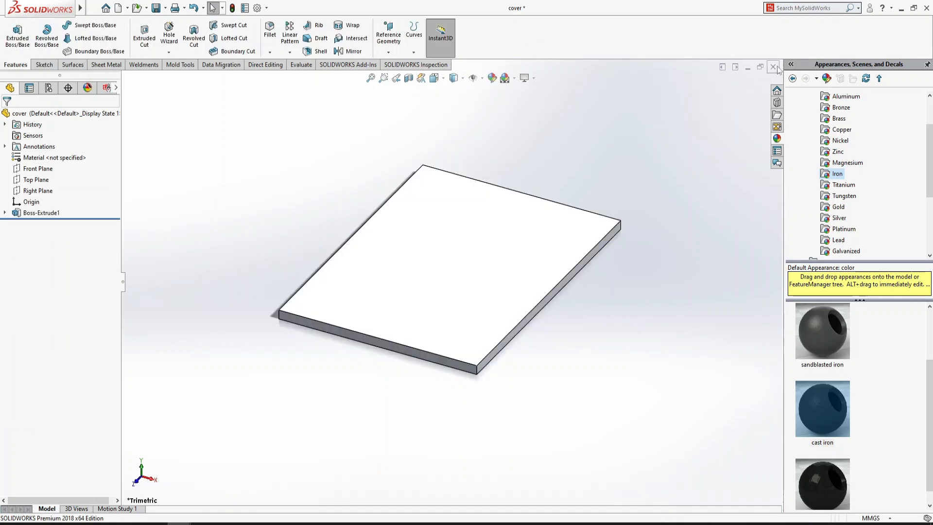
# - Close the cover part with its changes kept and rebuild the assembly with the wider cover
pyautogui.click(777, 67)
pyautogui.press('Return')
pyautogui.press('Return')
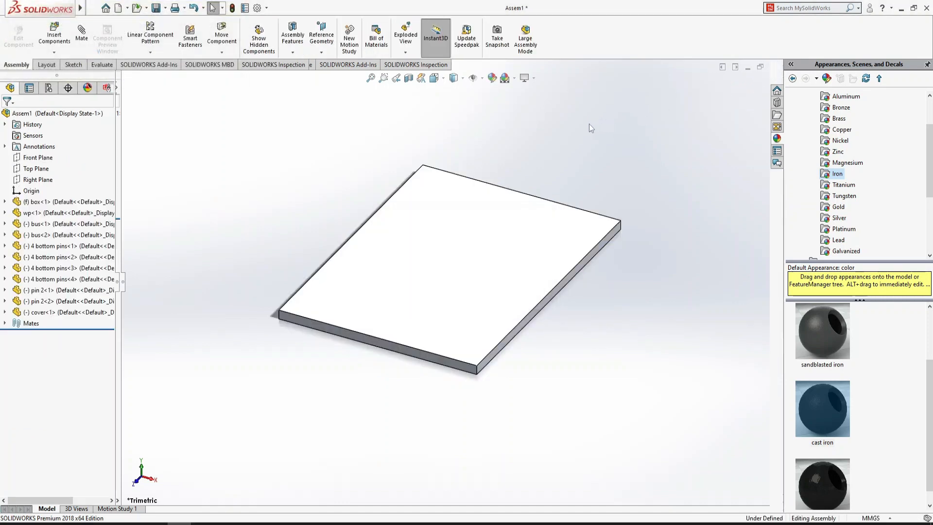
pyautogui.moveTo(489, 338)
pyautogui.mouseDown()
pyautogui.moveTo(468, 343)
pyautogui.moveTo(488, 343)
pyautogui.mouseUp()
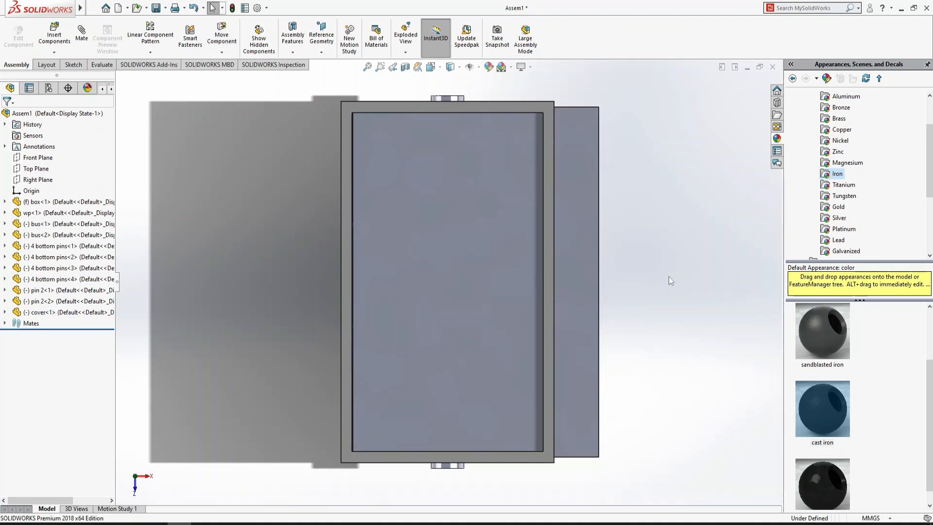
pyautogui.hotkey('ctrl', '7')
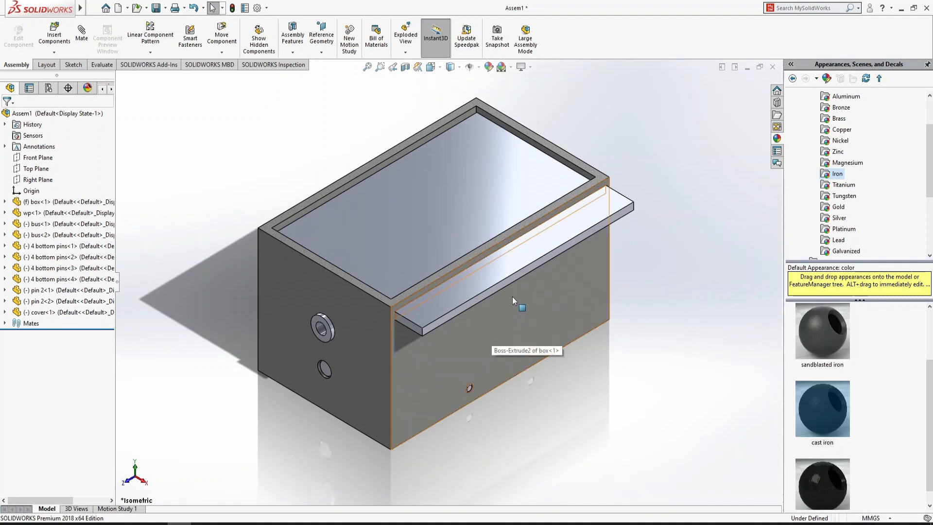
# - Try to copy the box's appearance onto the cover
pyautogui.moveTo(500, 334); pyautogui.dragTo(539, 317)
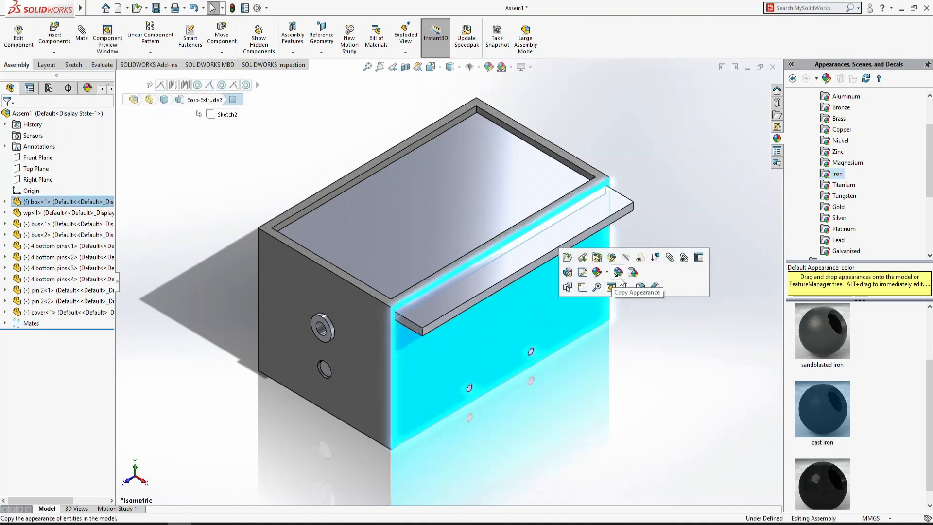
pyautogui.click(619, 275)
pyautogui.click(605, 202)
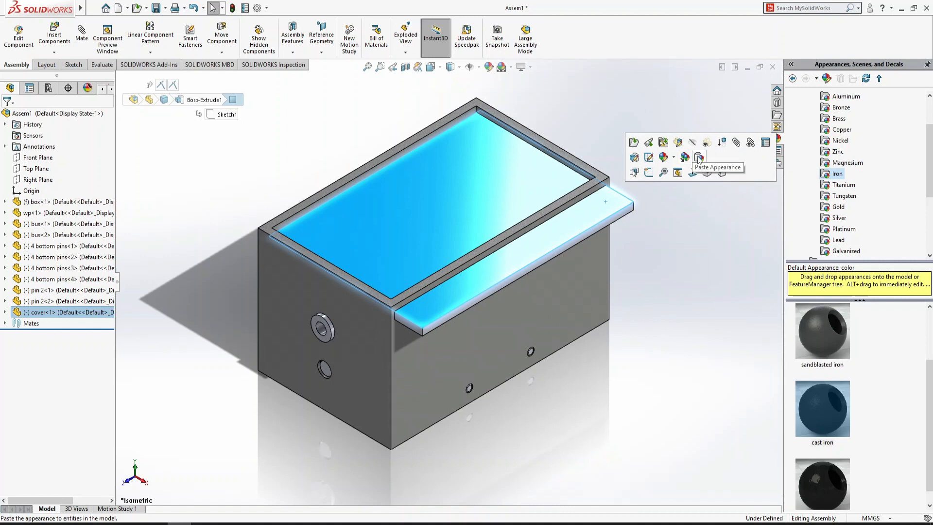
pyautogui.click(698, 158)
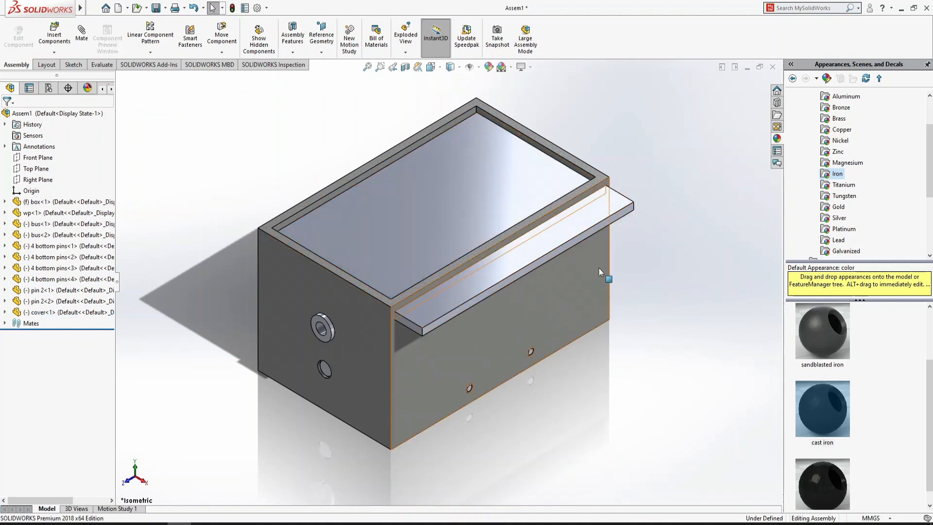
pyautogui.click(599, 270)
pyautogui.click(680, 227)
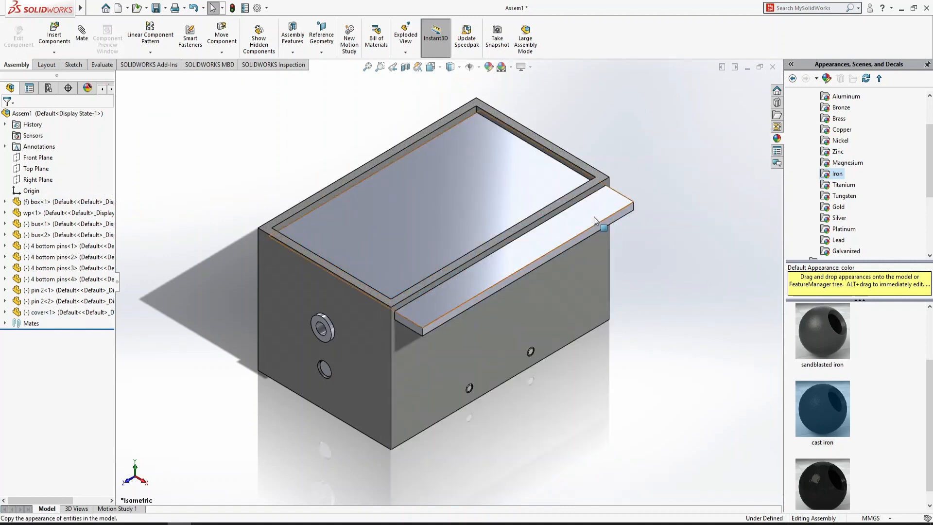
pyautogui.click(595, 221)
pyautogui.click(690, 176)
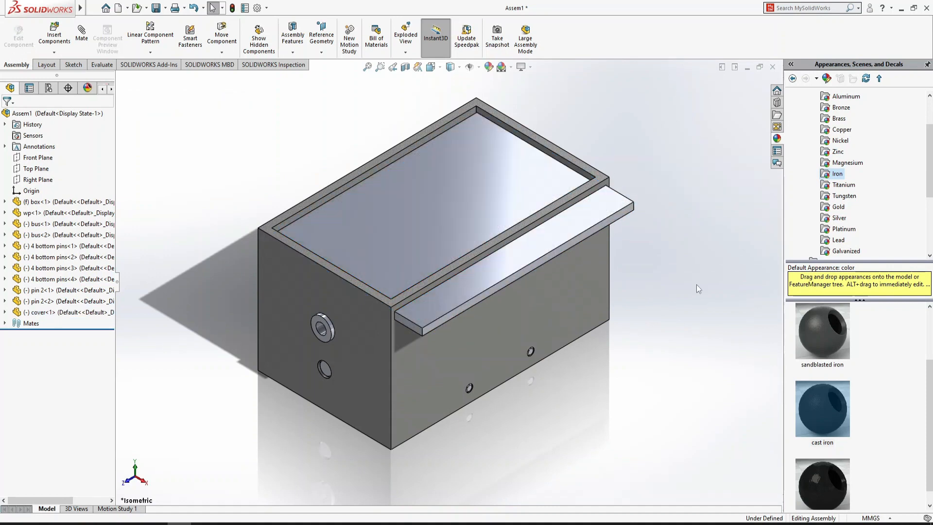
# - Copy the appearance of the box's long side face and paste it onto the cover's whole body
pyautogui.click(601, 255)
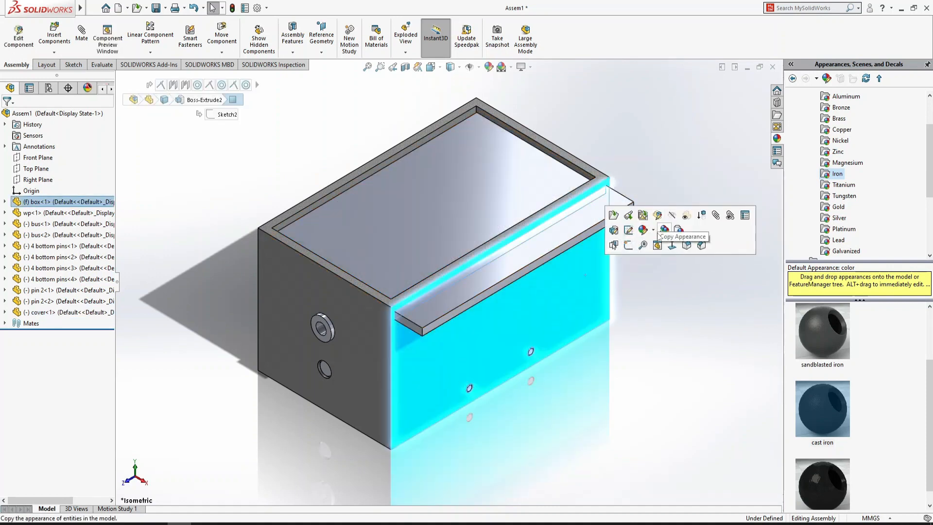
pyautogui.click(658, 234)
pyautogui.click(601, 213)
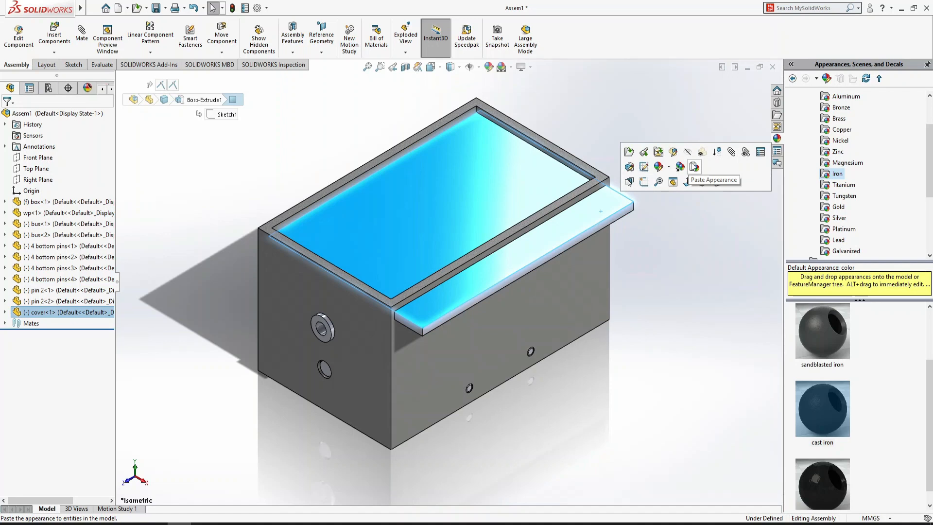
pyautogui.click(694, 167)
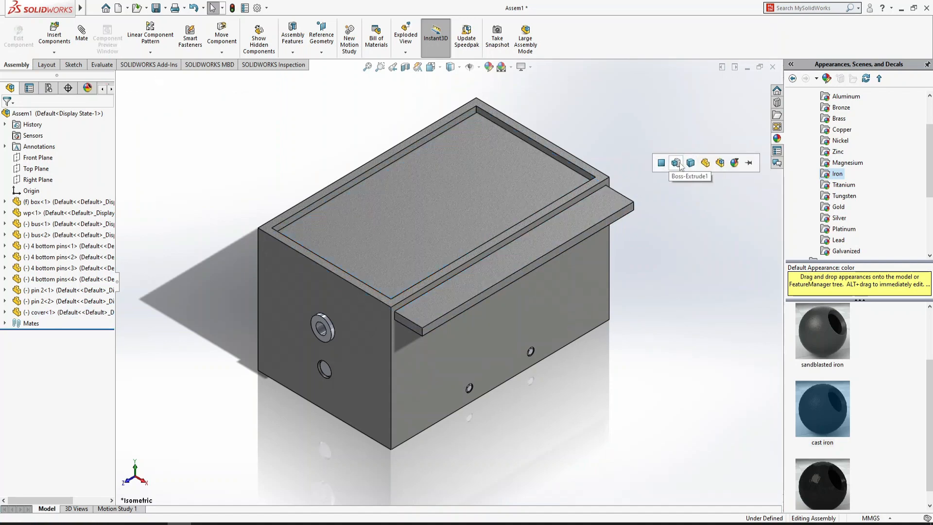
pyautogui.click(690, 164)
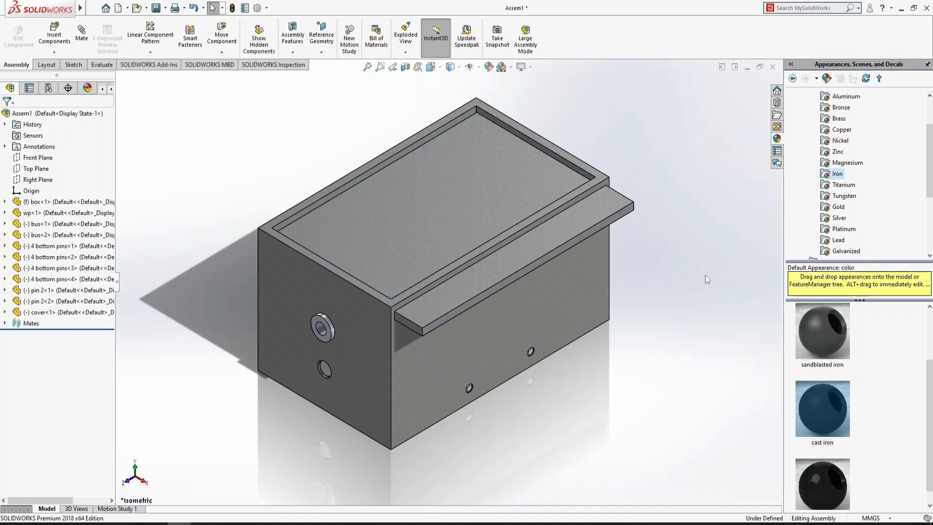
# - Open the bushing in the box's end wall as its own part and list the Brass appearances
pyautogui.click(321, 326)
pyautogui.click(353, 268)
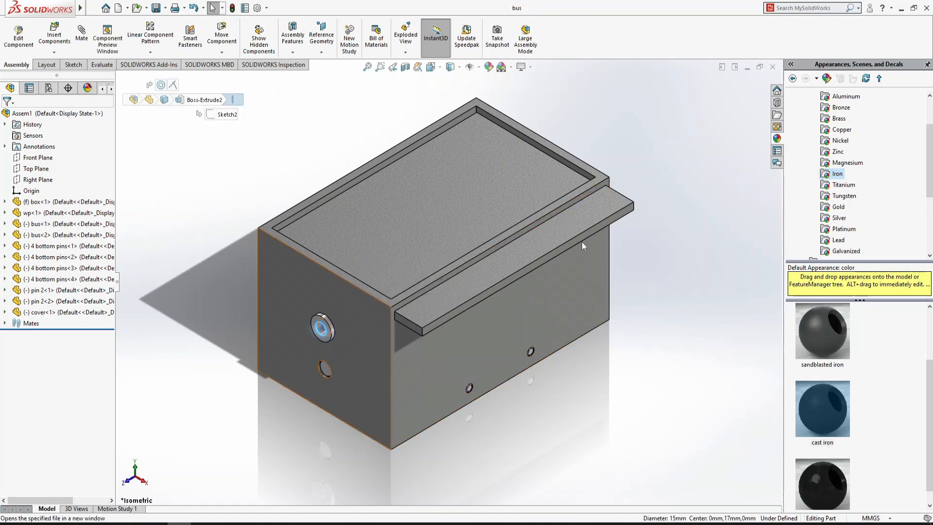
pyautogui.click(836, 119)
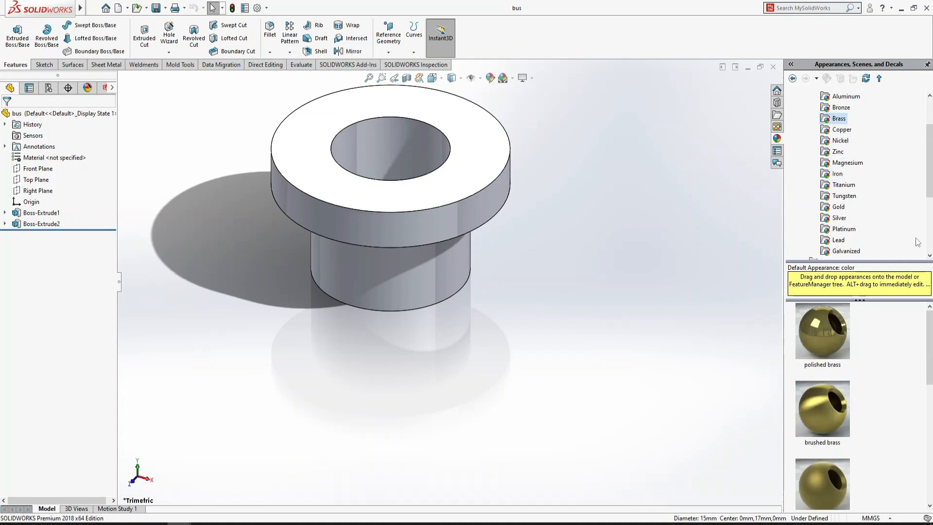
# - Try the brushed brass, satin finish brass and matte brass appearances on the bushing part
pyautogui.doubleClick(826, 419)
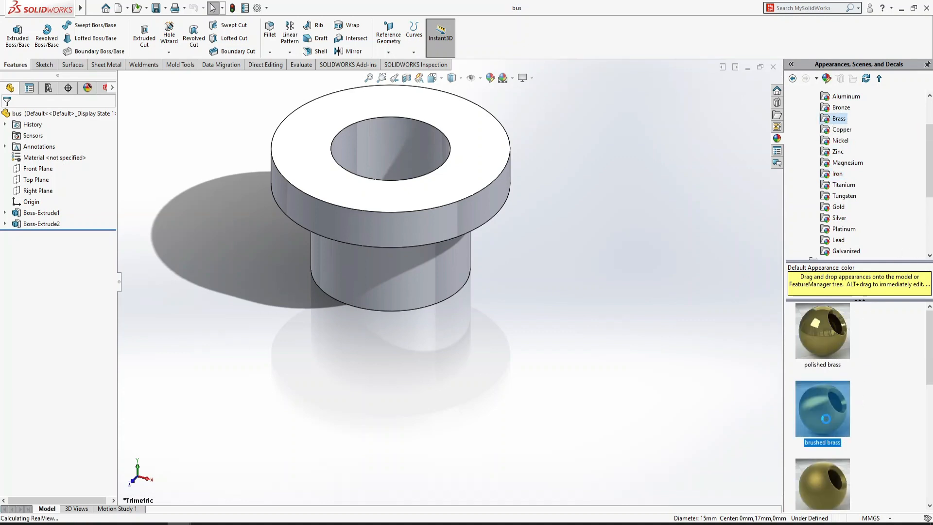
pyautogui.scroll(-3, 894, 388)
pyautogui.doubleClick(822, 374)
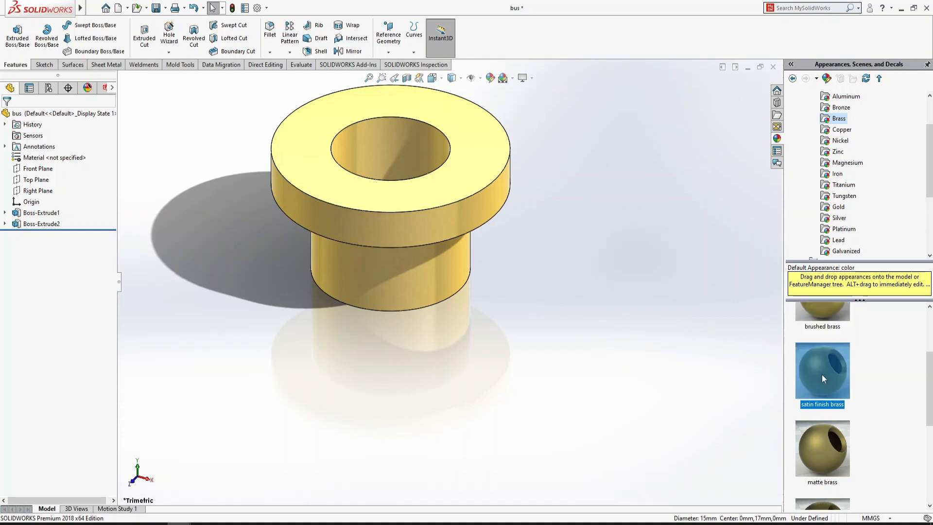
pyautogui.doubleClick(818, 452)
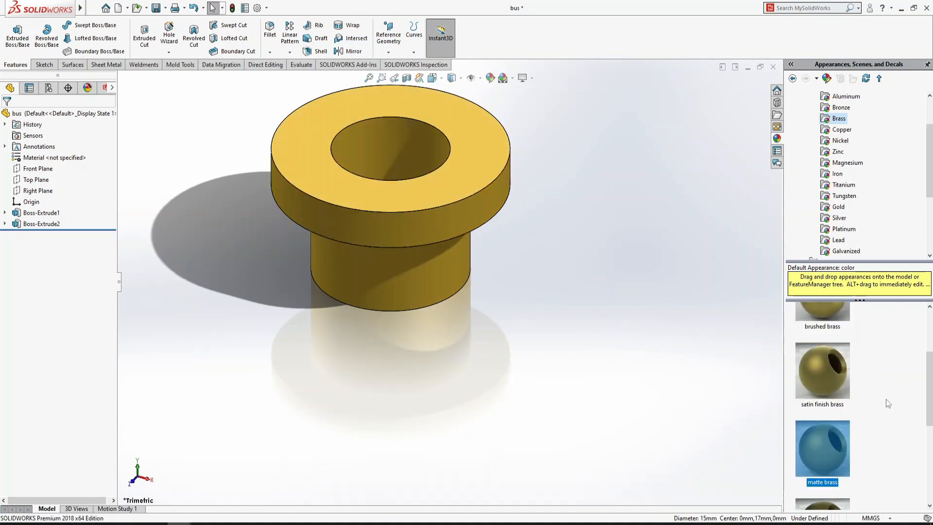
# - Apply the cast brass appearance to the bushing part
pyautogui.scroll(-3, 889, 403)
pyautogui.doubleClick(799, 468)
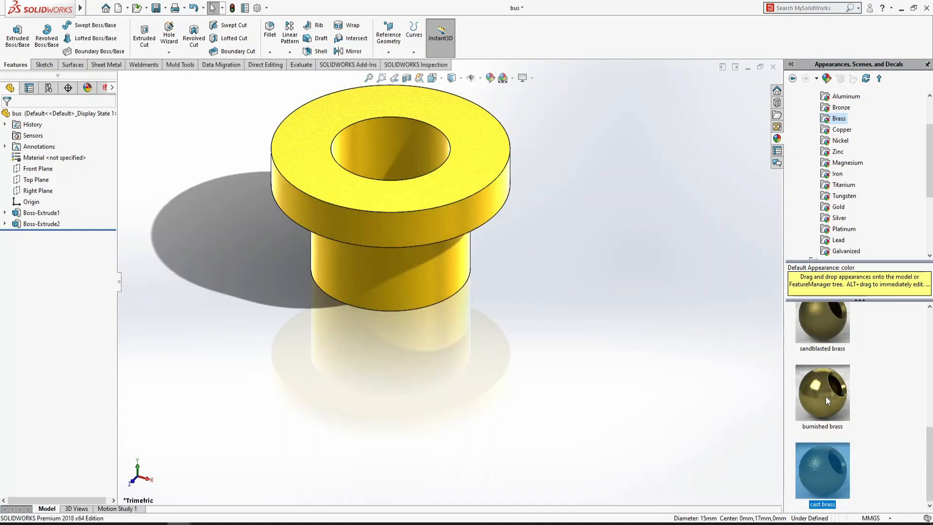
pyautogui.moveTo(827, 396)
pyautogui.click(490, 79)
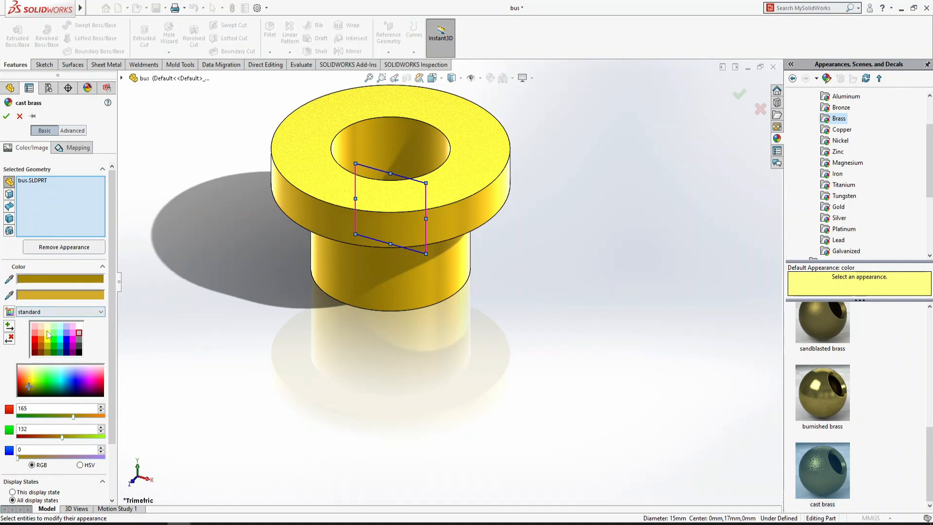
pyautogui.click(47, 327)
pyautogui.click(48, 340)
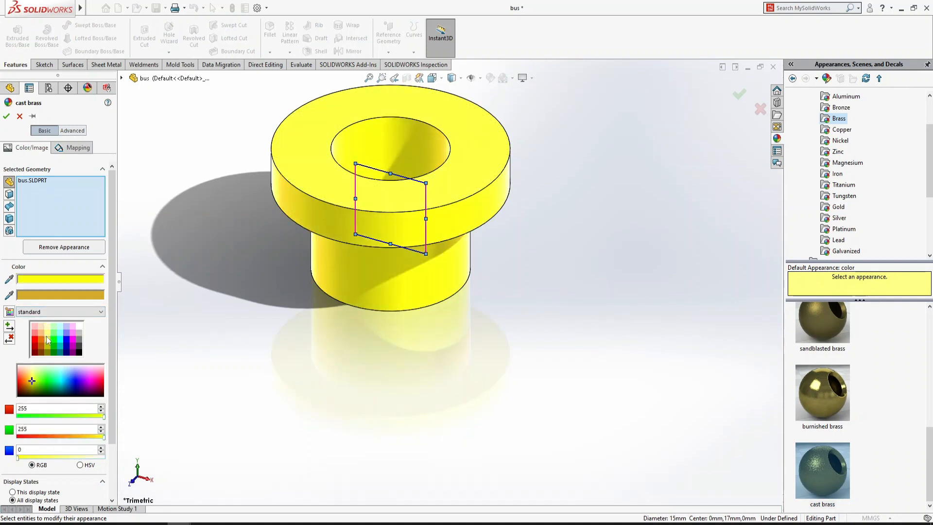
pyautogui.click(54, 330)
pyautogui.click(55, 343)
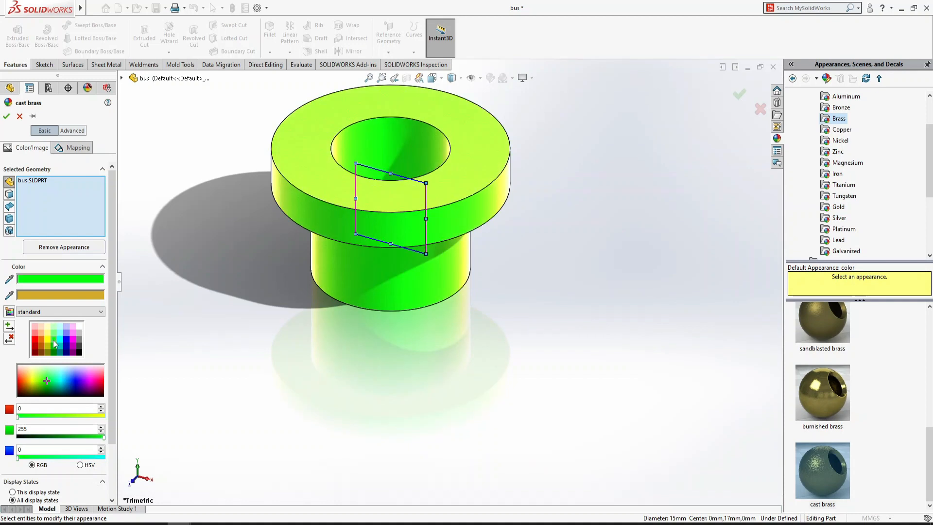
pyautogui.click(78, 353)
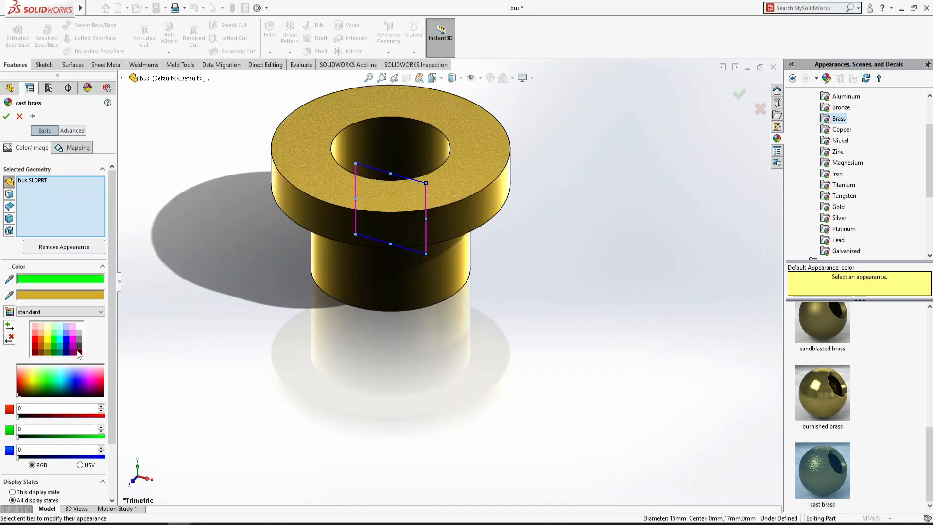
pyautogui.click(76, 295)
pyautogui.click(510, 265)
pyautogui.click(513, 184)
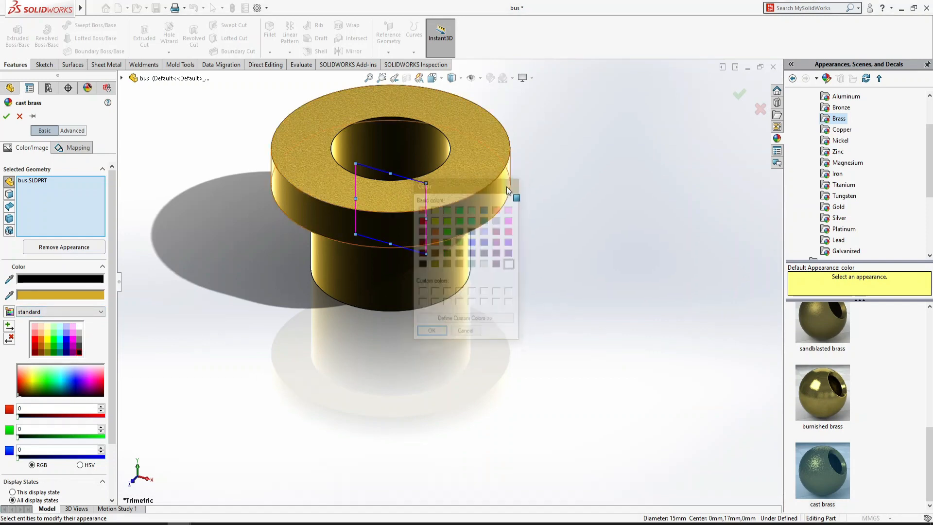
pyautogui.click(20, 116)
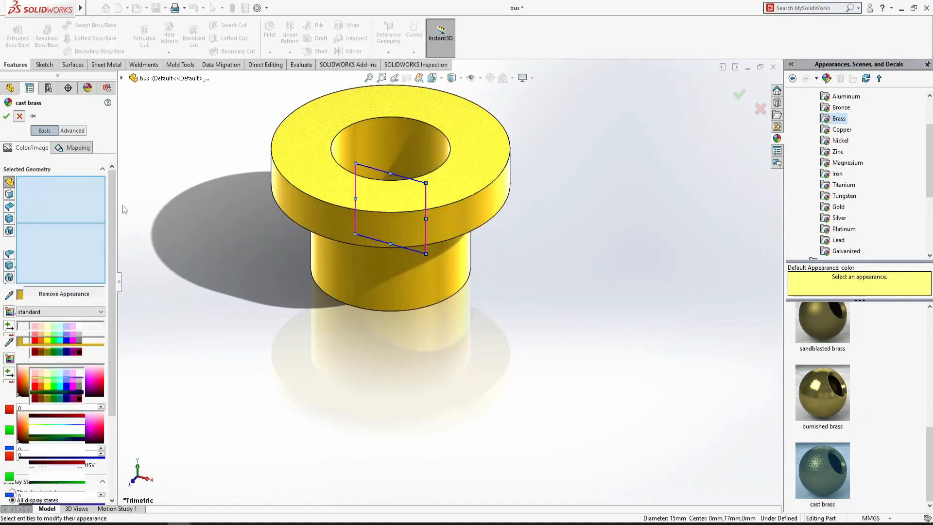
# - Edit the bushing's cast brass appearance, setting its dominant color to black and its second color to light gray
pyautogui.click(490, 79)
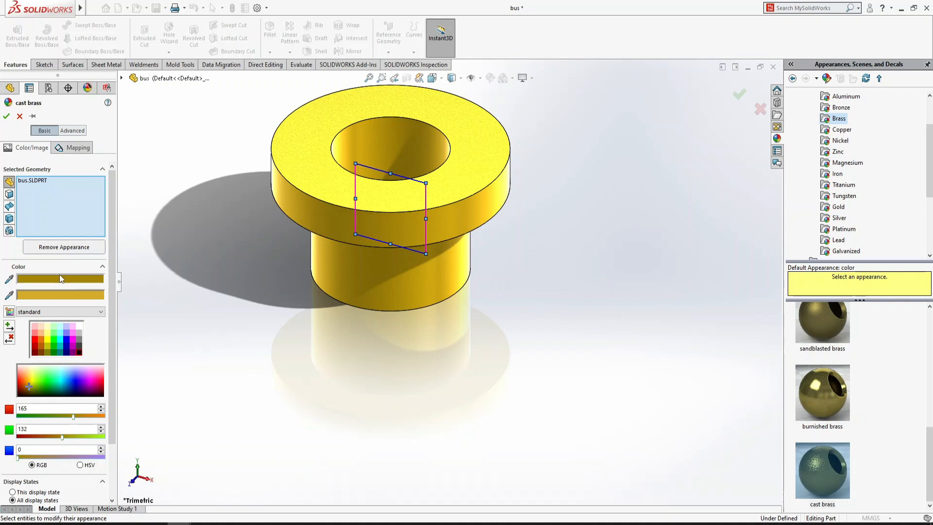
pyautogui.doubleClick(35, 279)
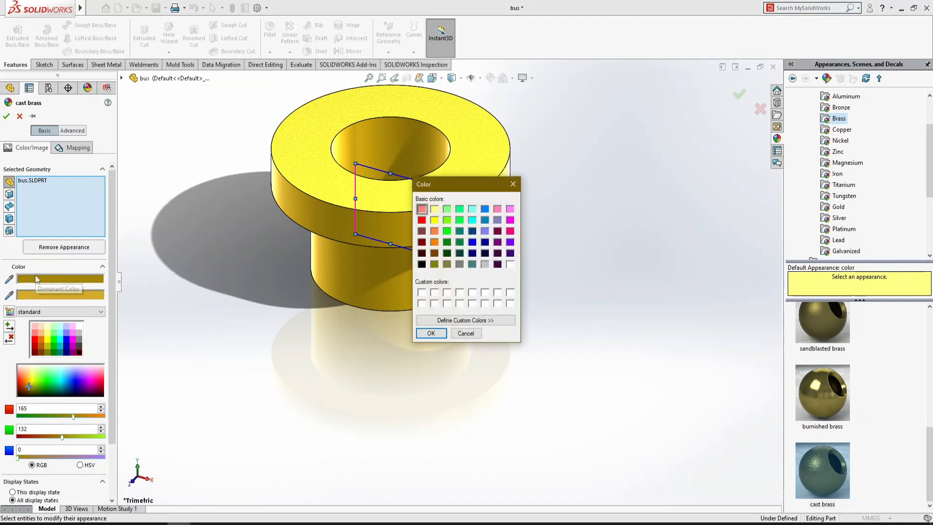
pyautogui.click(422, 265)
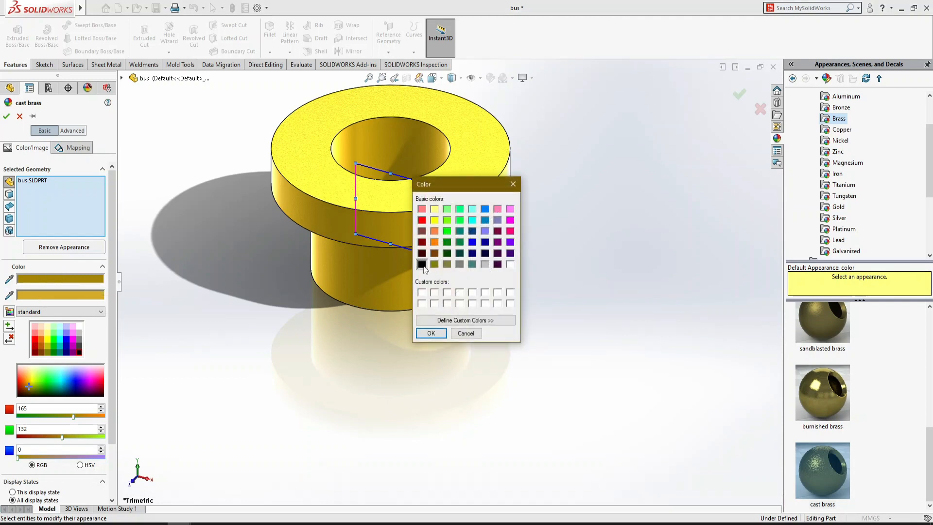
pyautogui.click(430, 335)
pyautogui.doubleClick(57, 295)
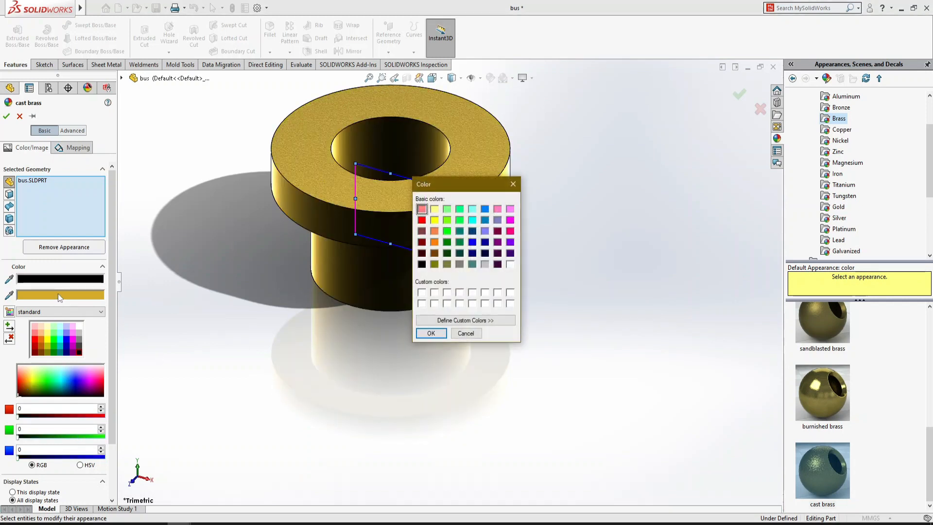
pyautogui.click(484, 265)
pyautogui.click(431, 333)
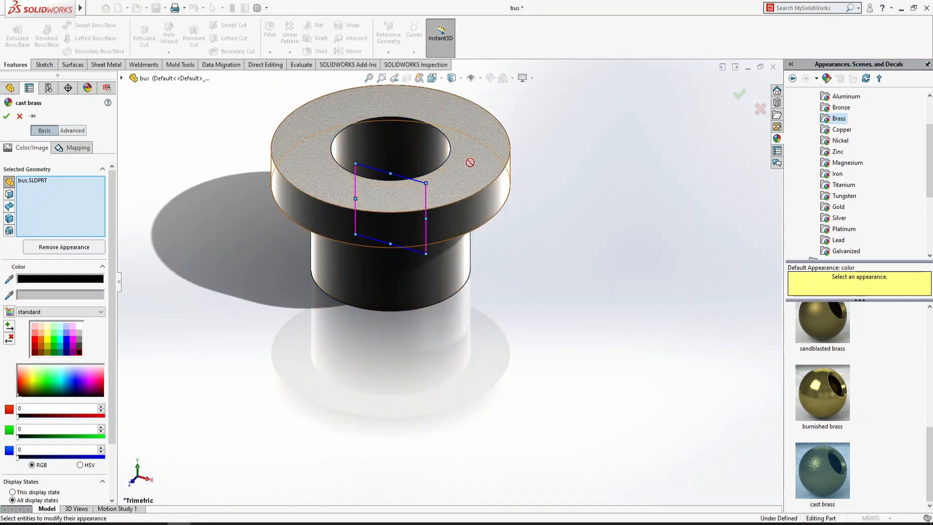
# - Accept the bushing's edited appearance and close its part to return to the assembly
pyautogui.click(6, 116)
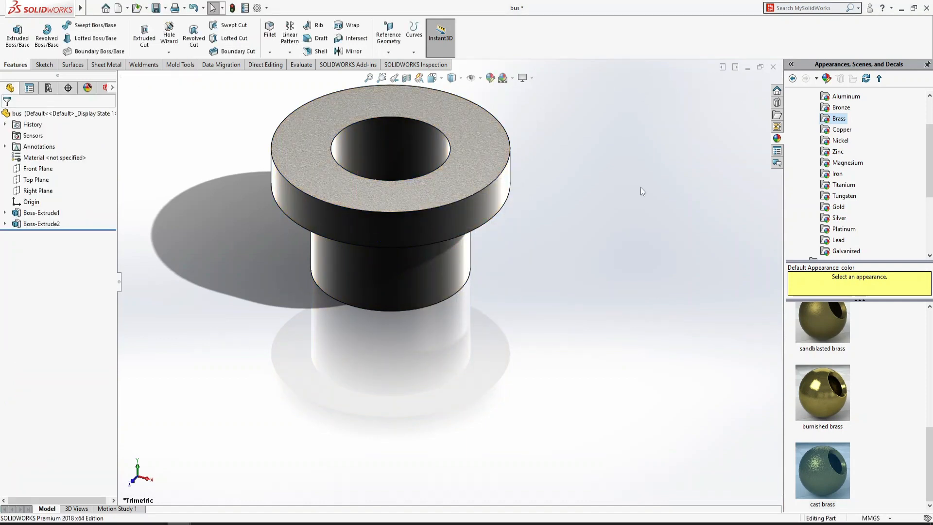
pyautogui.click(772, 70)
pyautogui.press('Return')
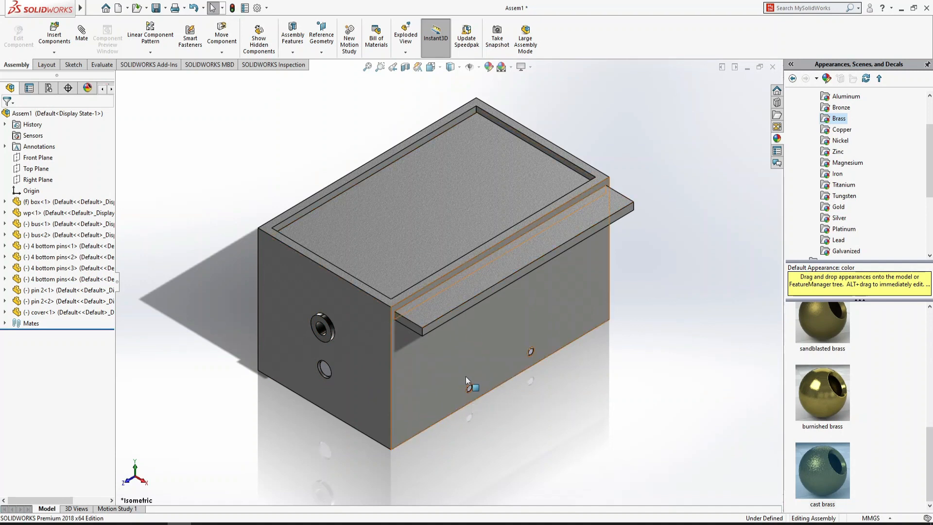
# - Open the bottom pin in the box's long side wall as its own part and apply the sandblasted iron appearance
pyautogui.click(469, 387)
pyautogui.click(498, 328)
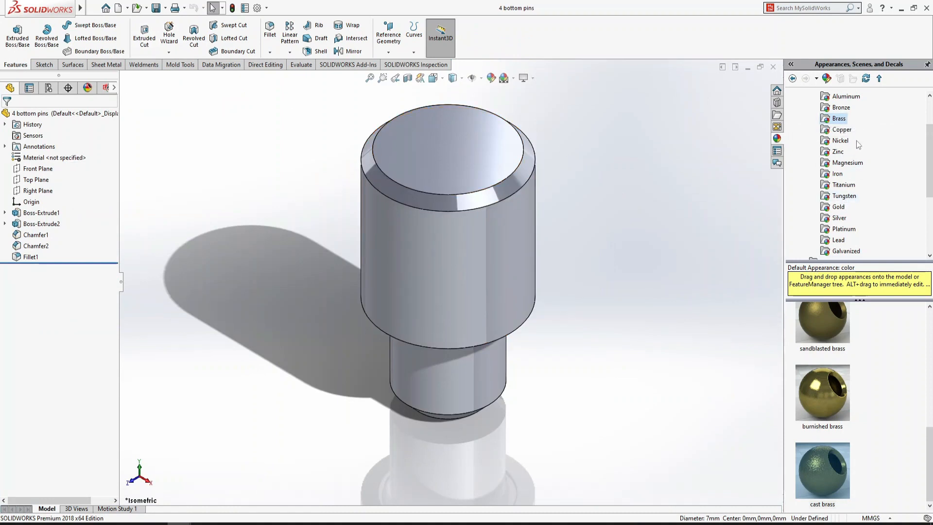
pyautogui.click(839, 174)
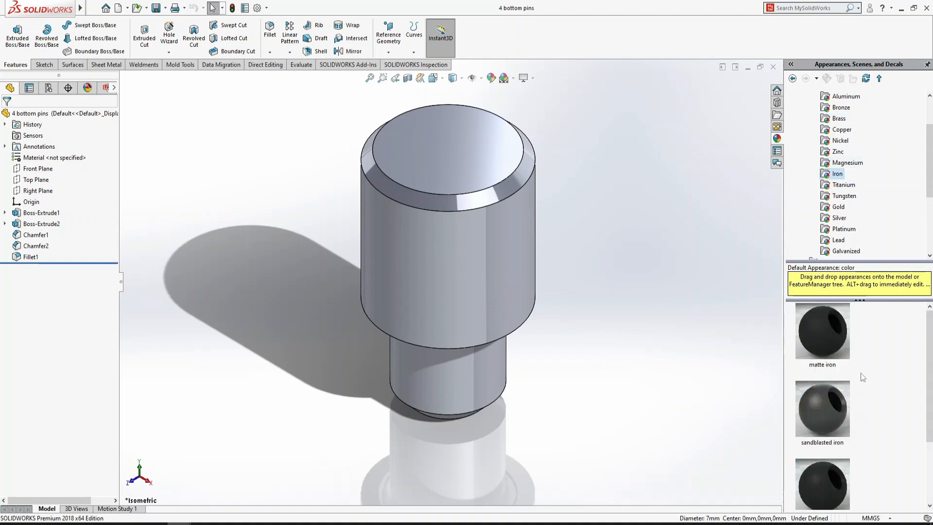
pyautogui.doubleClick(841, 407)
pyautogui.scroll(-2, 907, 420)
pyautogui.scroll(2, 898, 426)
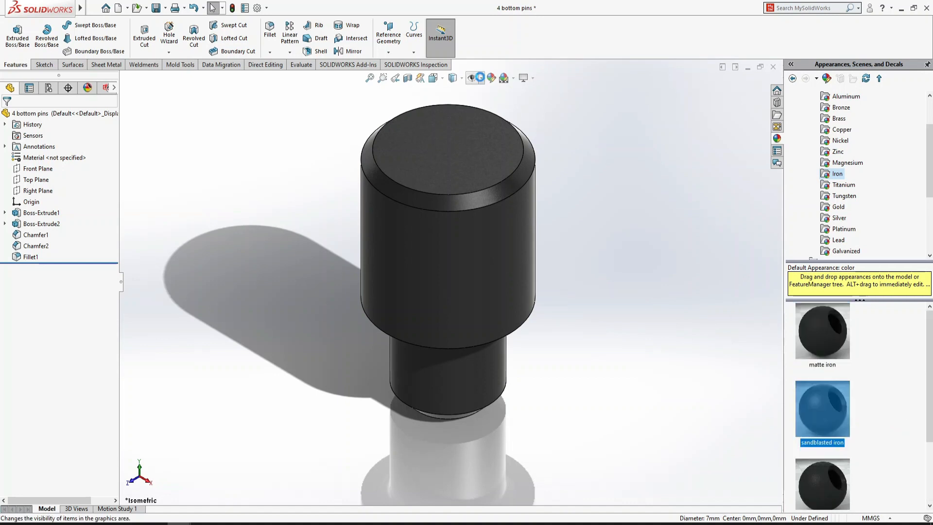
# - Set the bottom pin's sandblasted iron dominant color to light pink (RGB 255, 192, 255) and return to the assembly
pyautogui.click(492, 79)
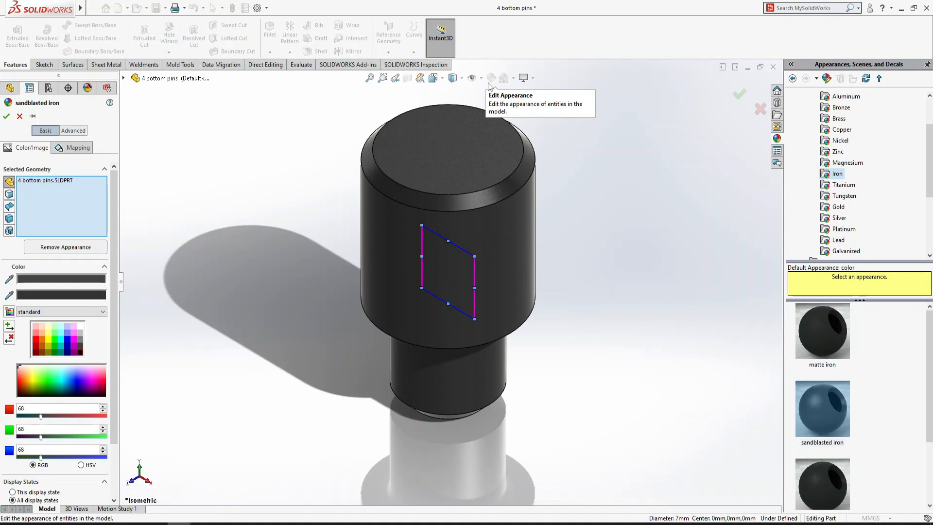
pyautogui.click(67, 328)
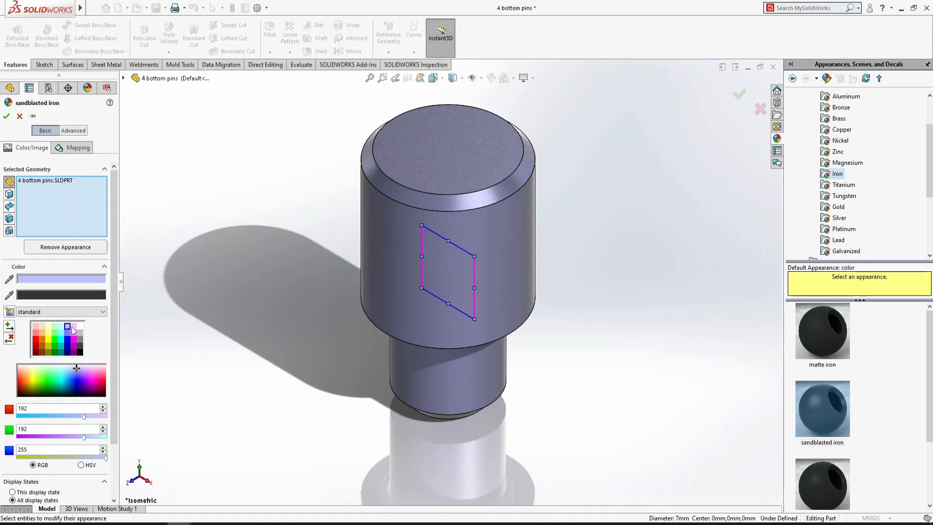
pyautogui.click(74, 326)
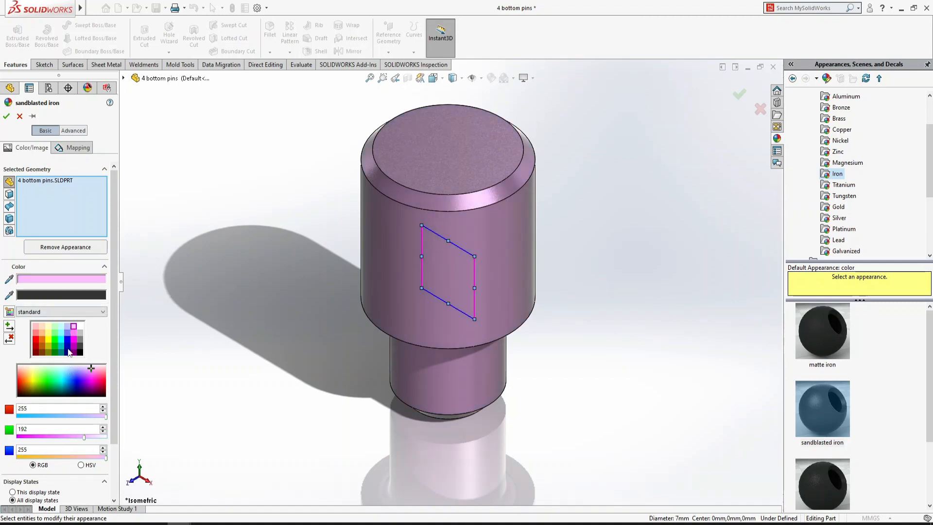
pyautogui.click(6, 116)
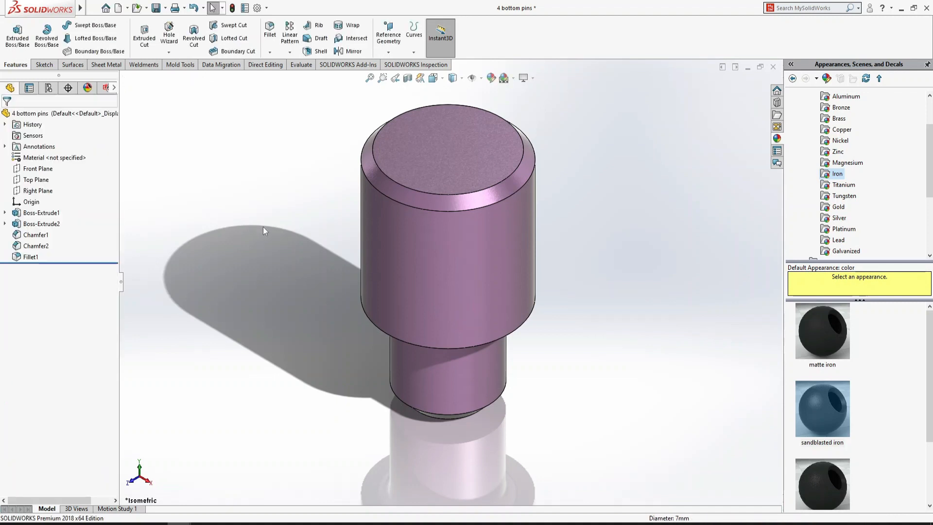
pyautogui.click(773, 67)
pyautogui.click(449, 264)
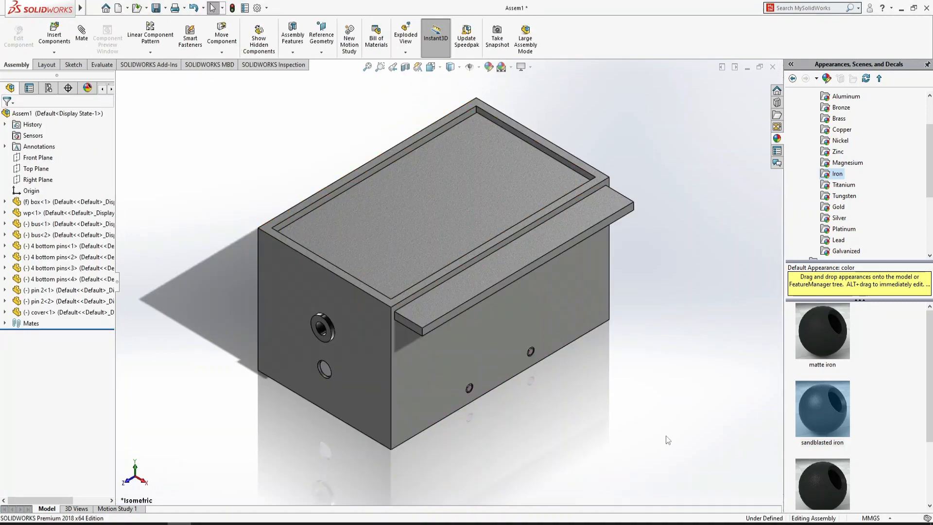
# - Open the pin below the end-wall bushing as its own part, color it cyan (RGB 0, 255, 255), and return to the assembly
pyautogui.click(324, 369)
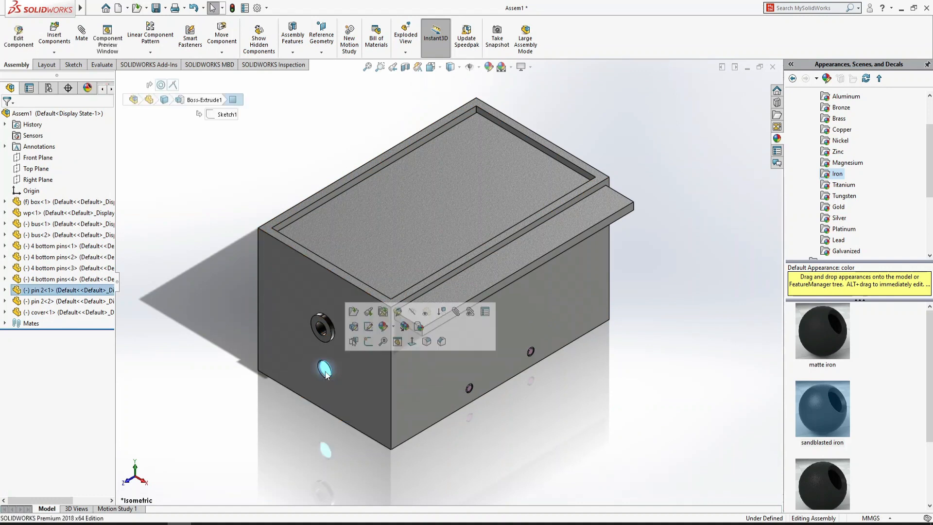
pyautogui.click(354, 312)
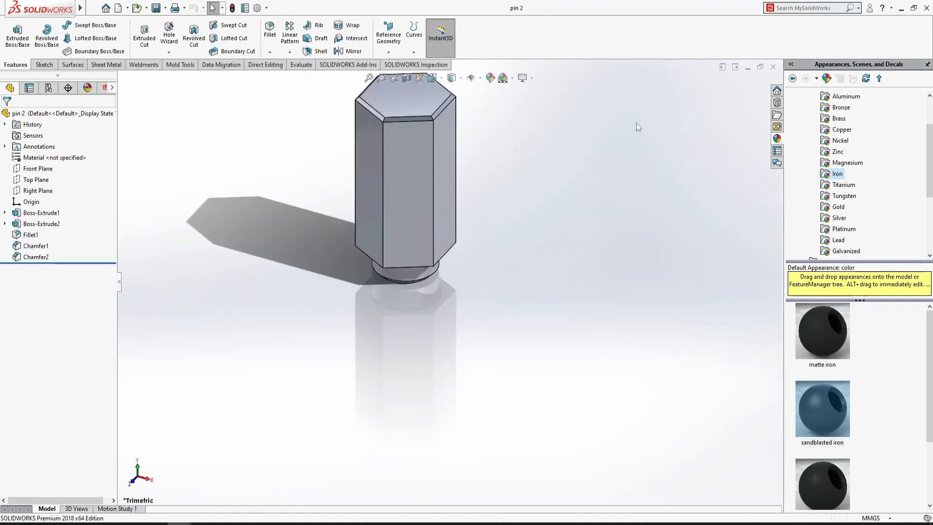
pyautogui.click(490, 78)
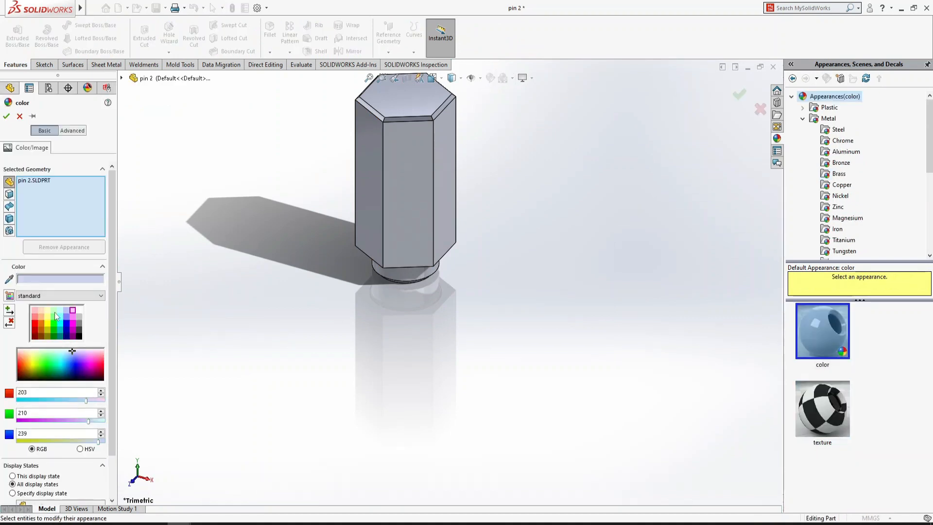
pyautogui.click(59, 317)
pyautogui.click(58, 324)
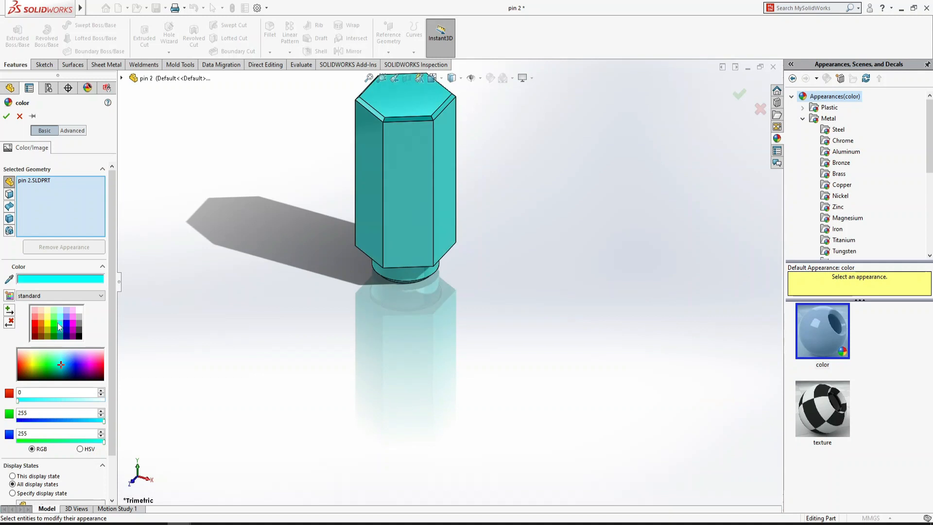
pyautogui.click(739, 95)
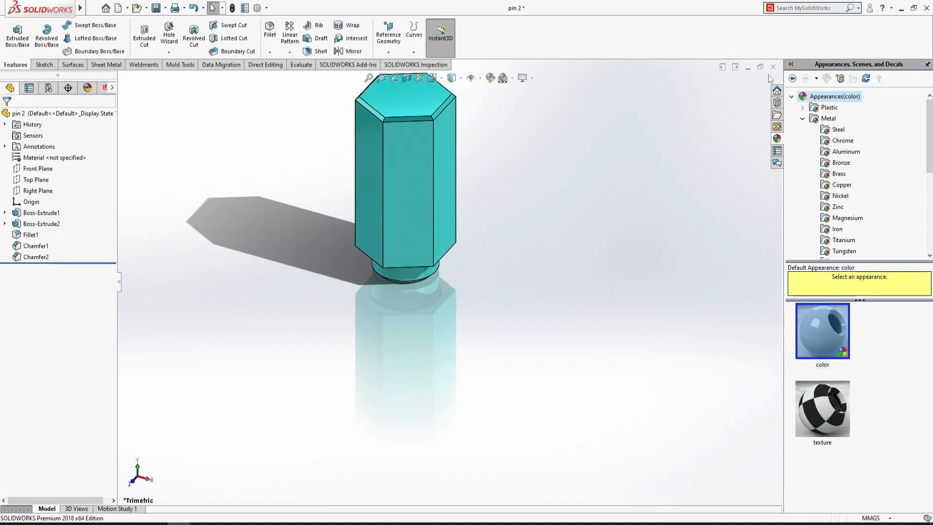
pyautogui.click(439, 262)
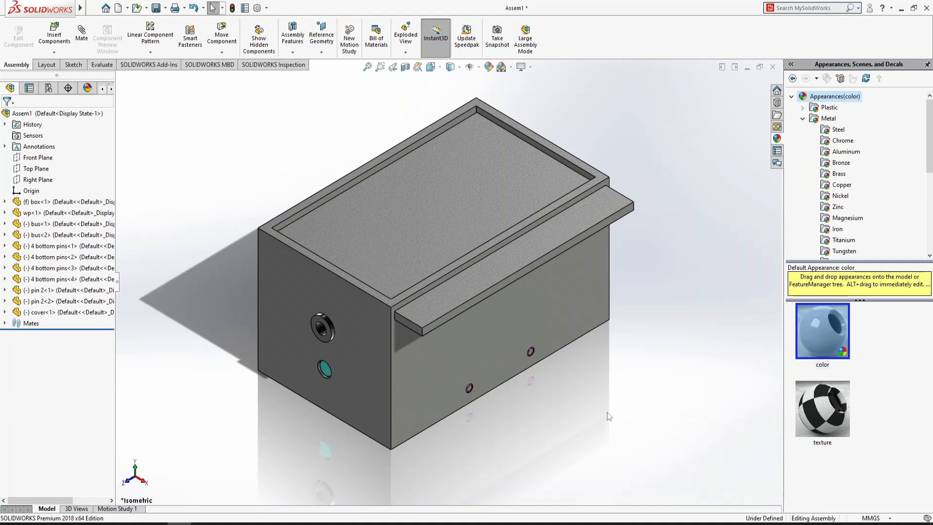
# - Slide the cover out of its slot in the box until the wp part inside is exposed
pyautogui.moveTo(514, 263); pyautogui.dragTo(681, 264)
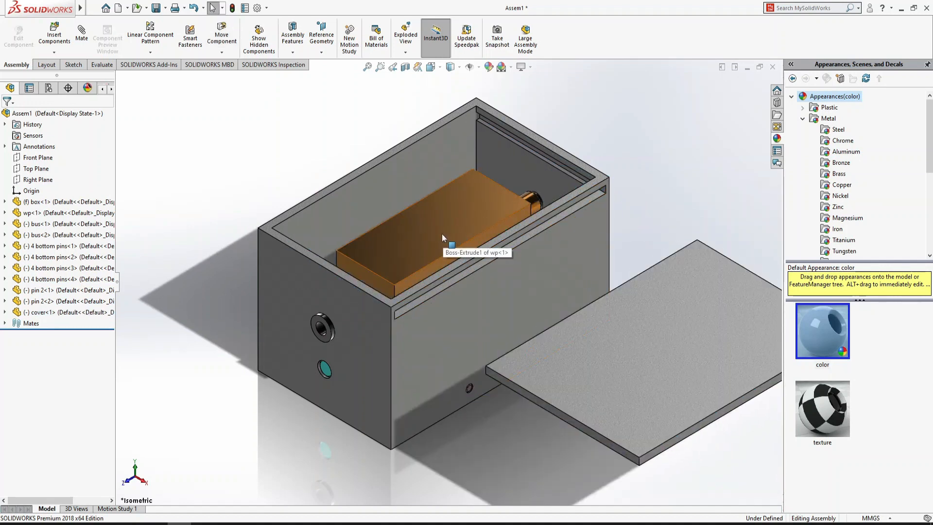